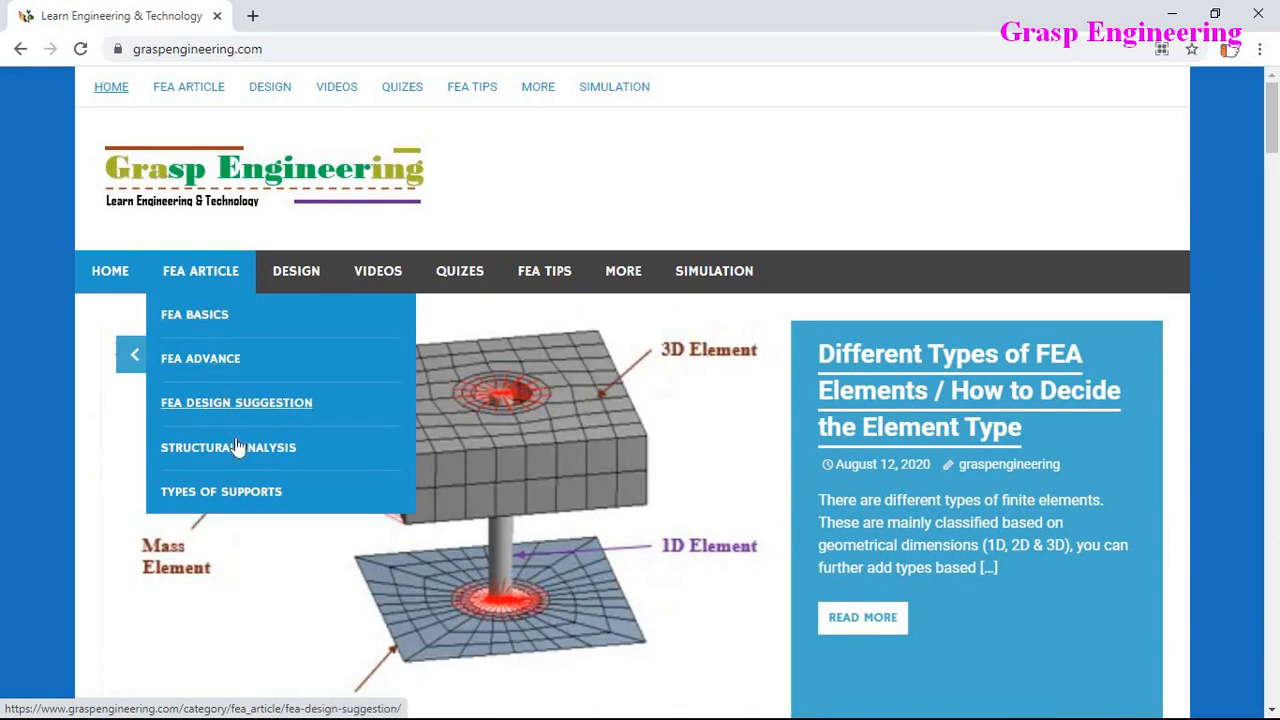
Step: Look through the website's menu categories and the latest posts on its home page
mouse_move(298, 260)
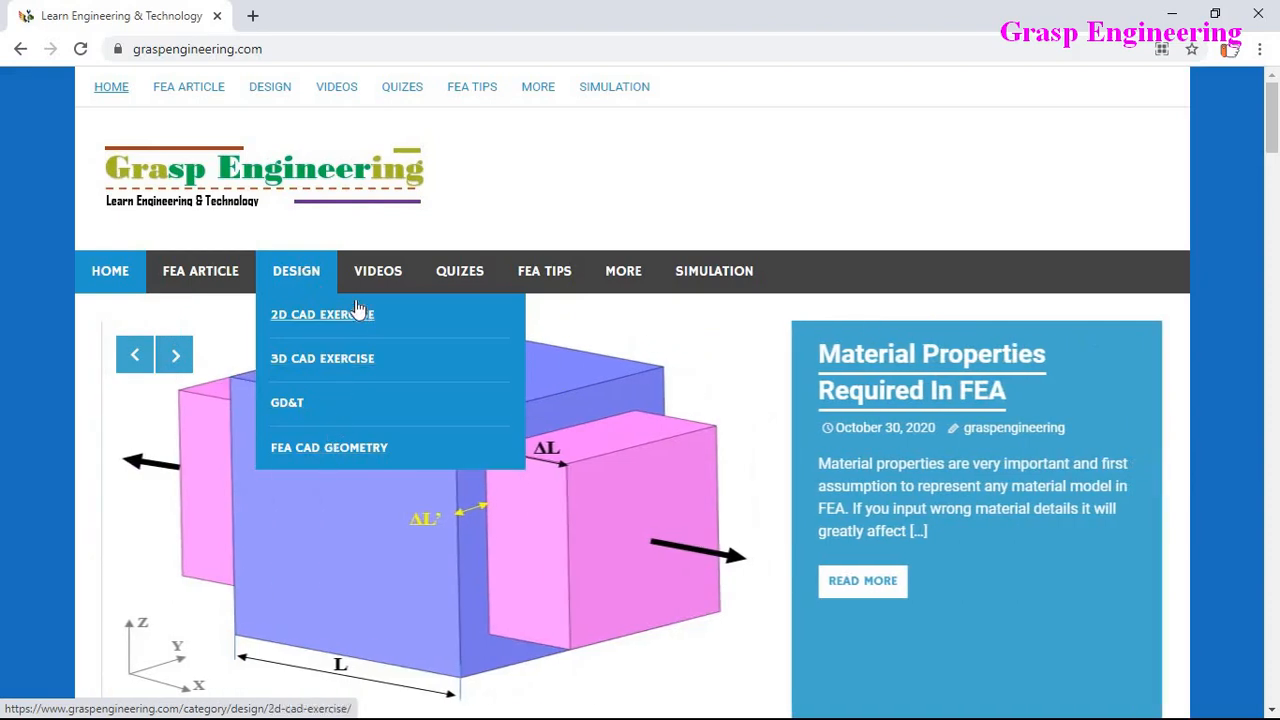
mouse_move(480, 276)
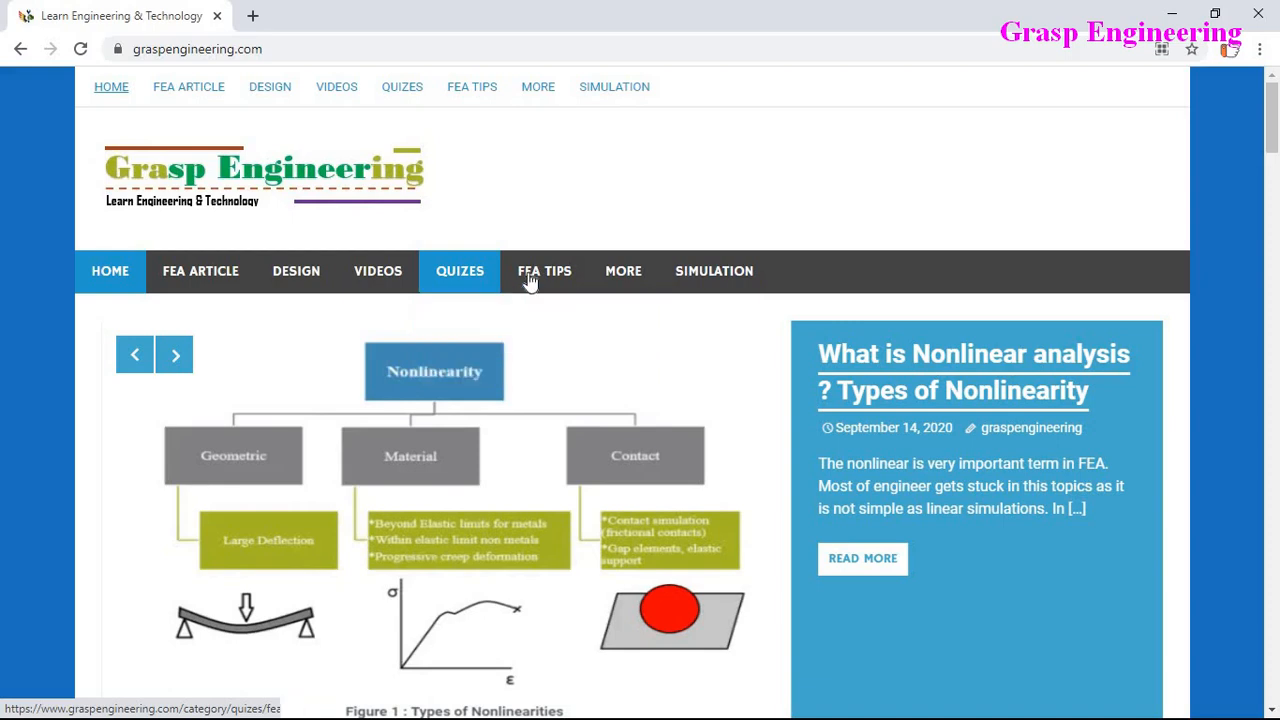
mouse_move(531, 274)
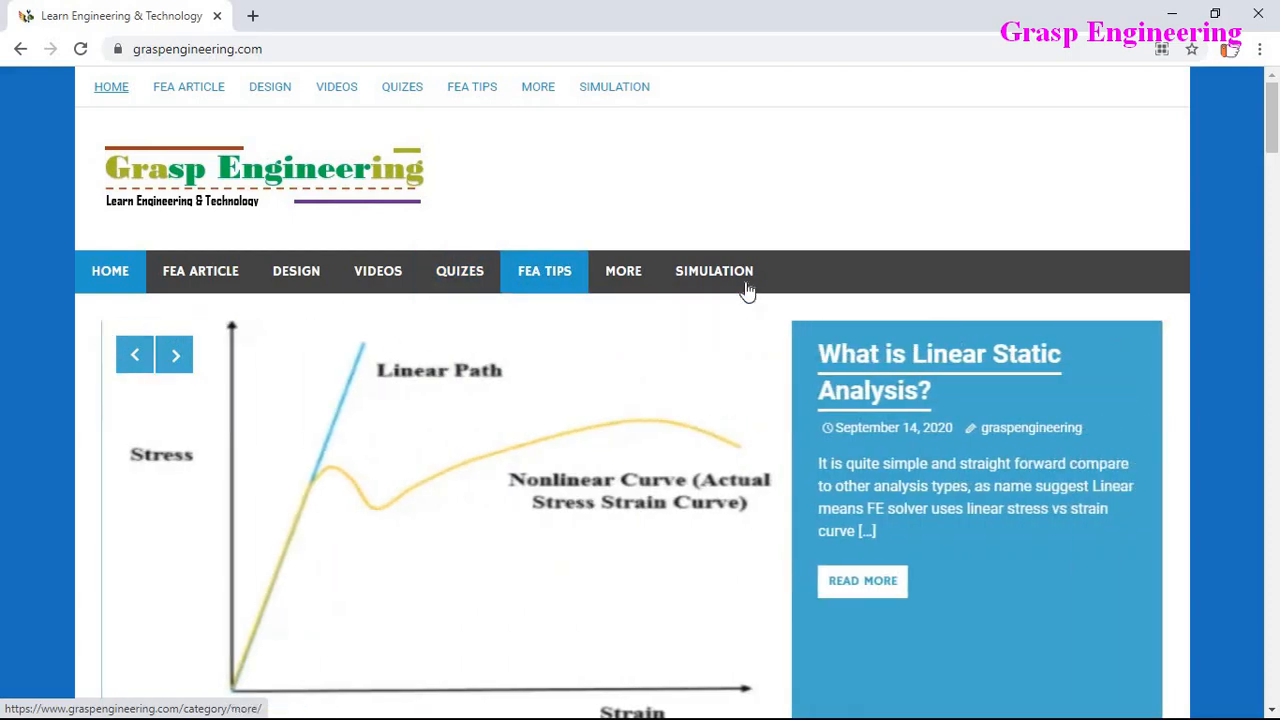
mouse_move(757, 285)
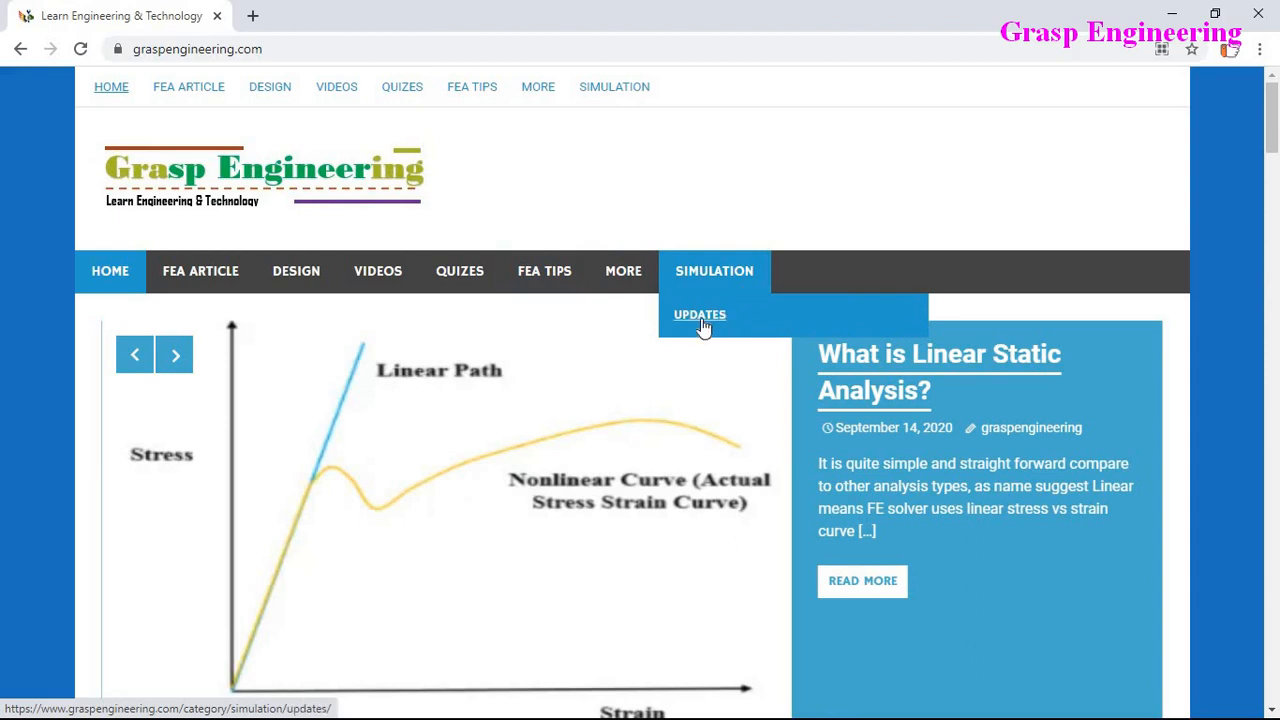
scroll(514, 408, "down", 10)
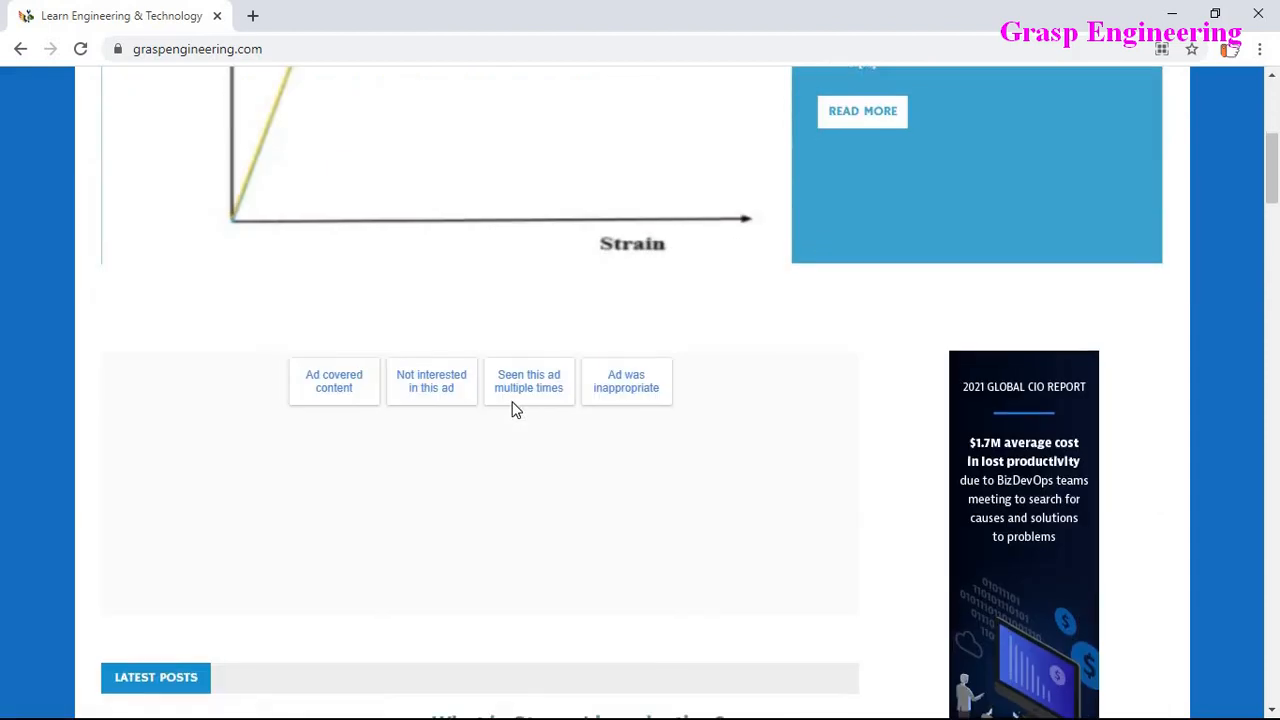
scroll(510, 402, "down", 4)
scroll(510, 402, "up", 4)
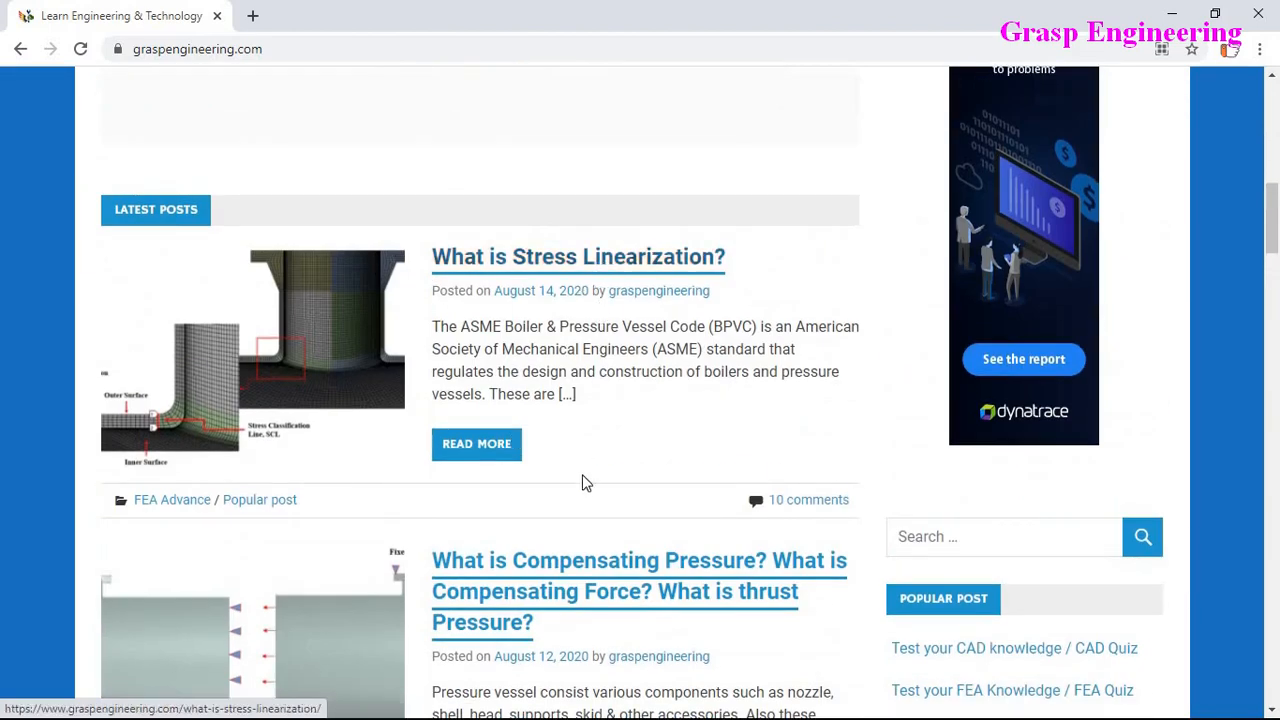
scroll(582, 475, "down", 5)
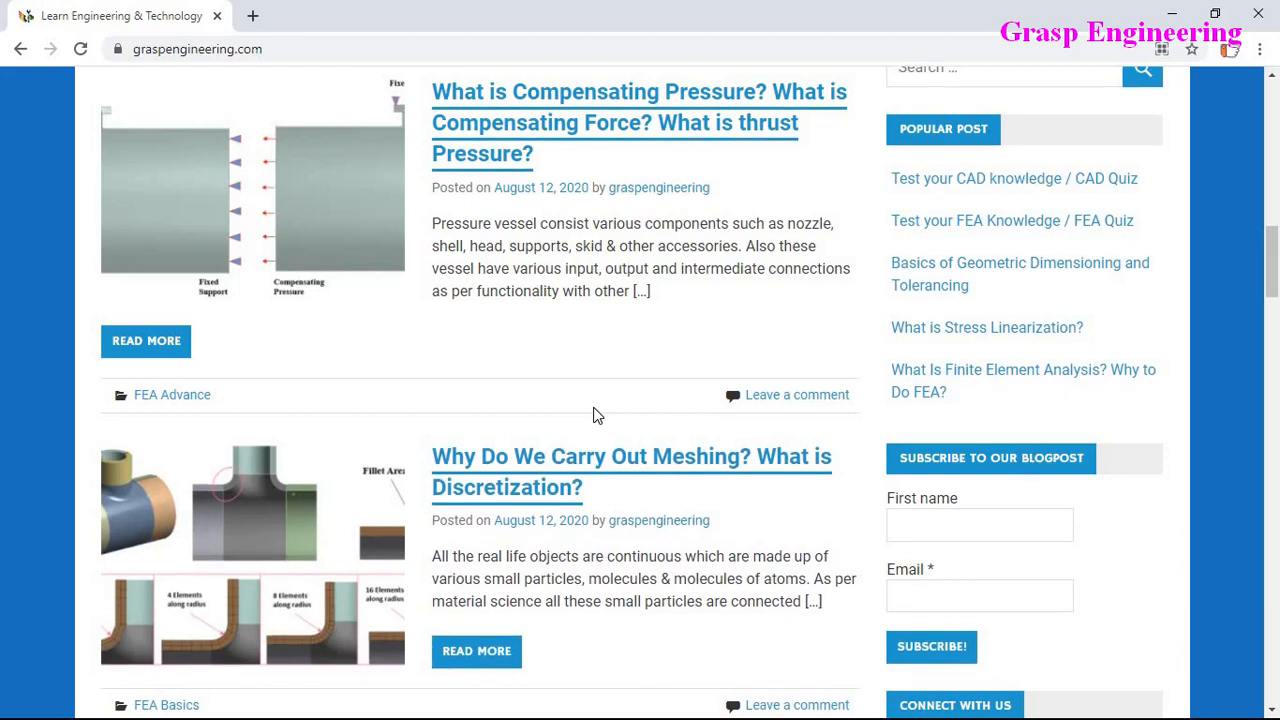
Step: Switch to the Girder Assembly_FEA_R2 project in Workbench and open the geometry of Modal system C in DesignModeler
key("alt+Tab")
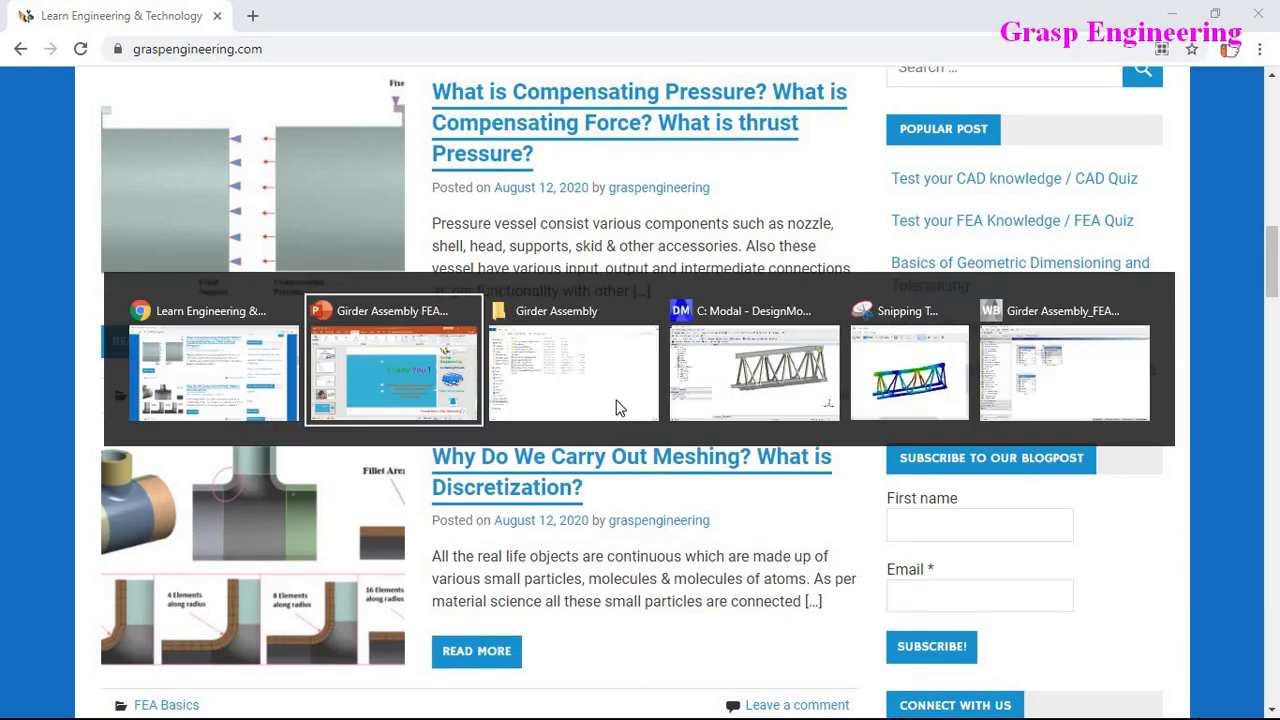
left_click(1088, 375)
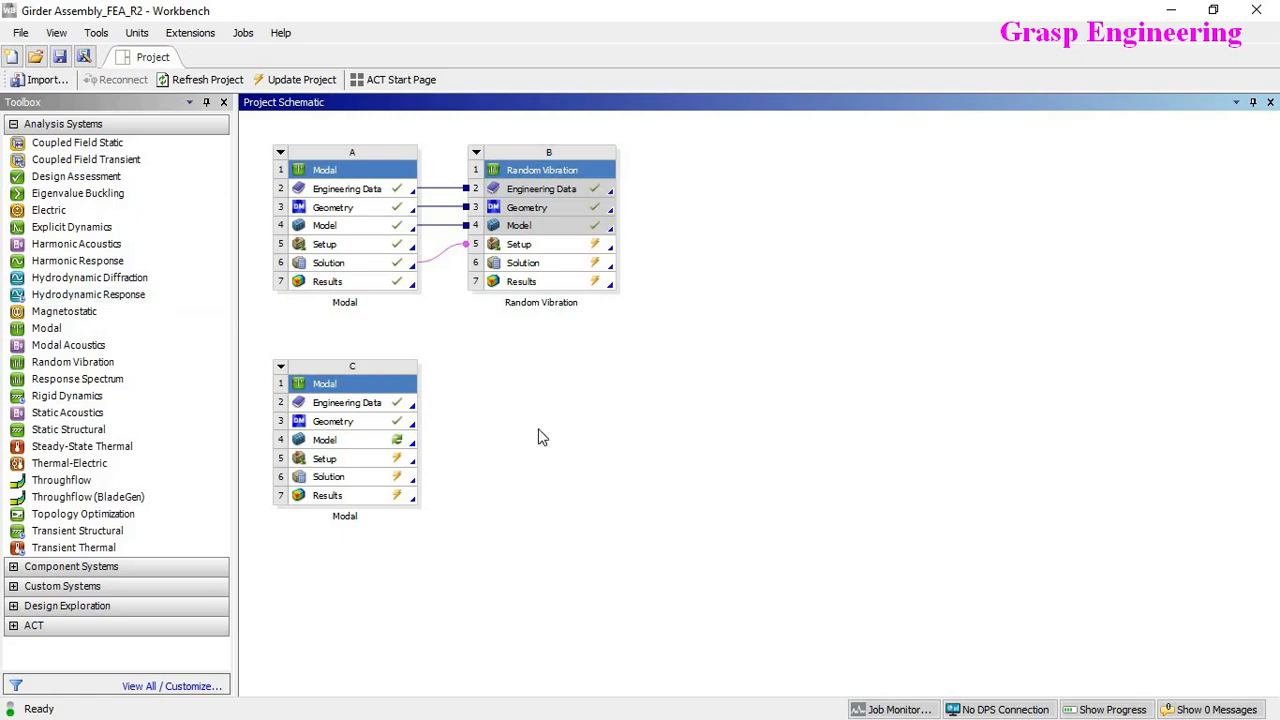
left_click(351, 432)
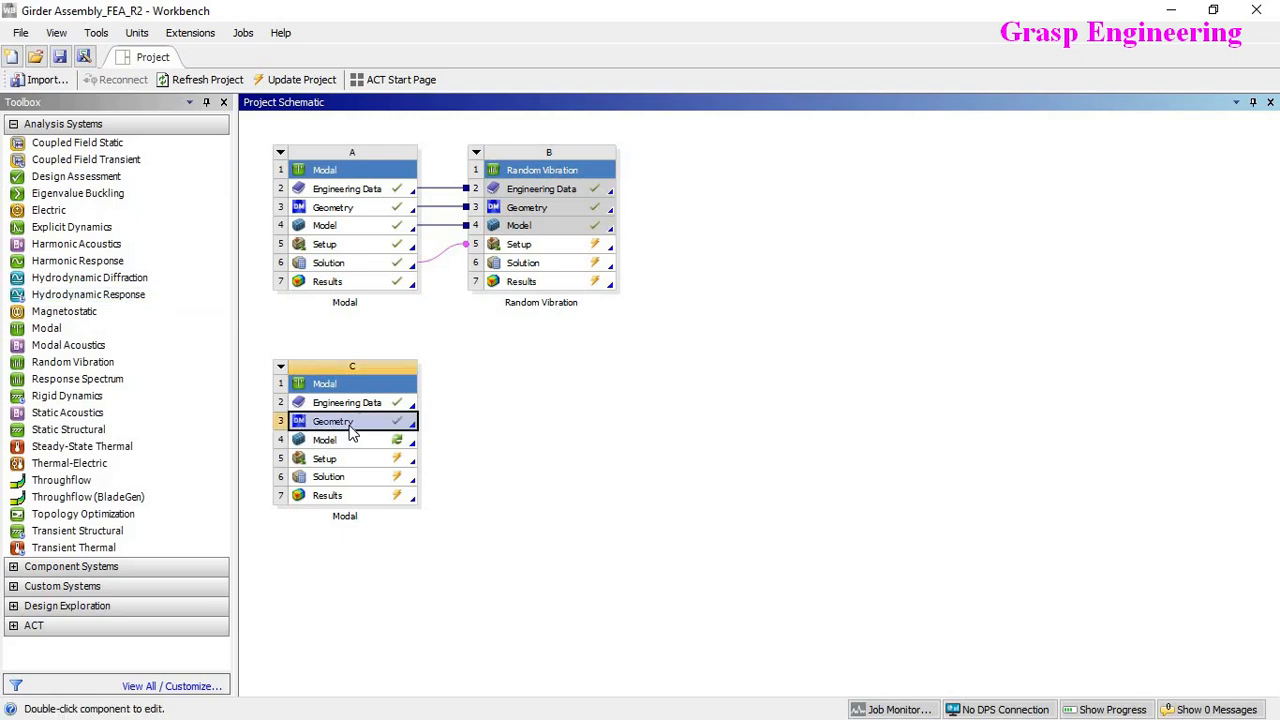
double_click(351, 432)
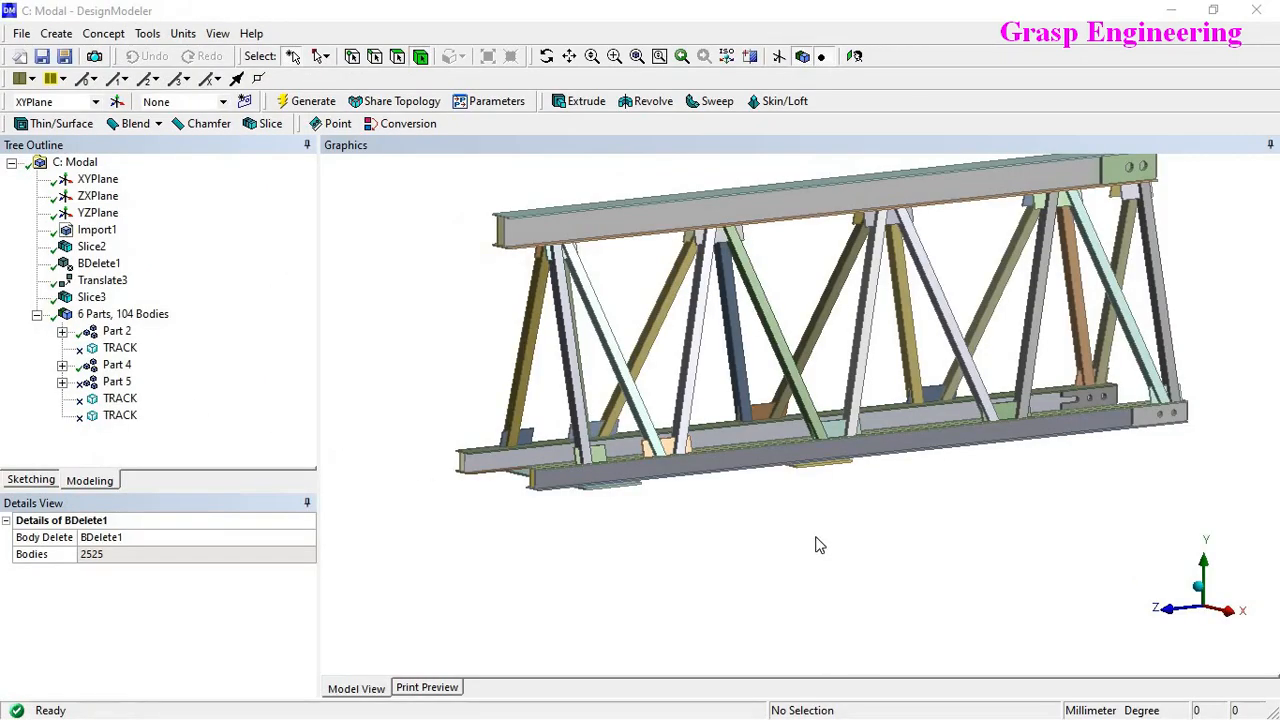
Step: Examine the girder truss from several angles, including the bodies of Part 5 and the lower beam ends with their plates
middle_click_drag(890, 388, 815, 495, "ctrl")
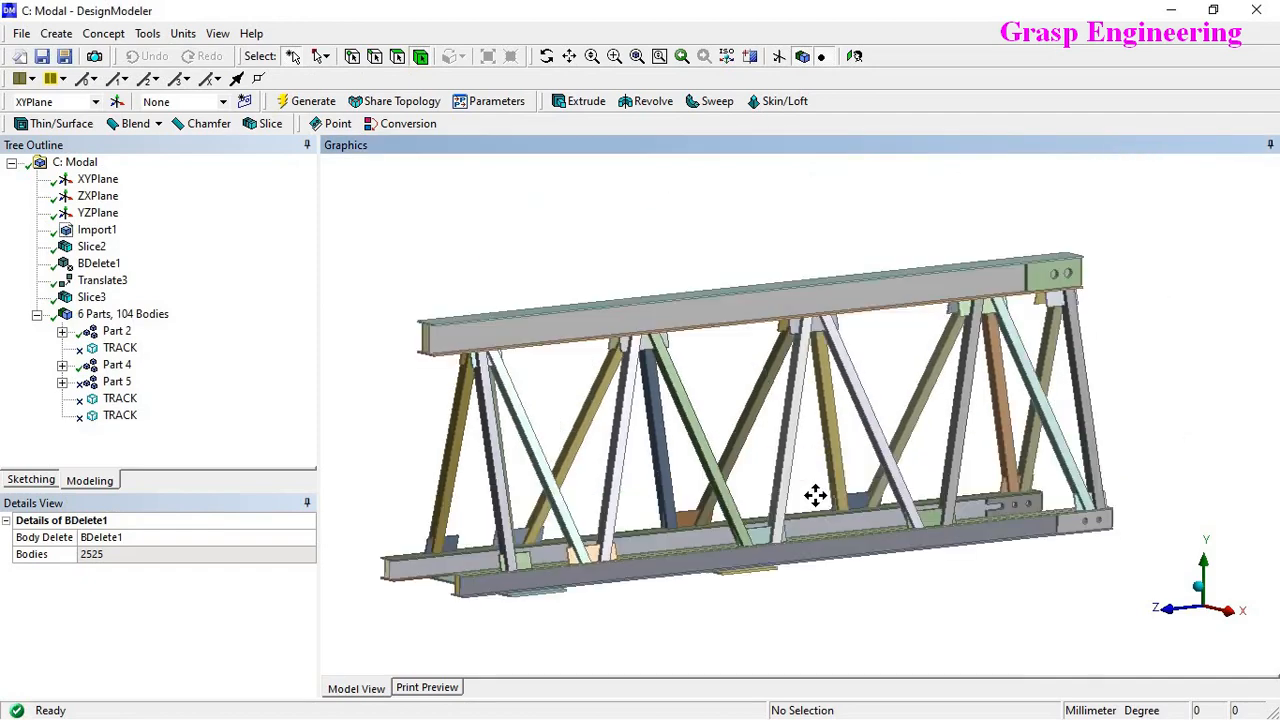
middle_click_drag(871, 434, 777, 478)
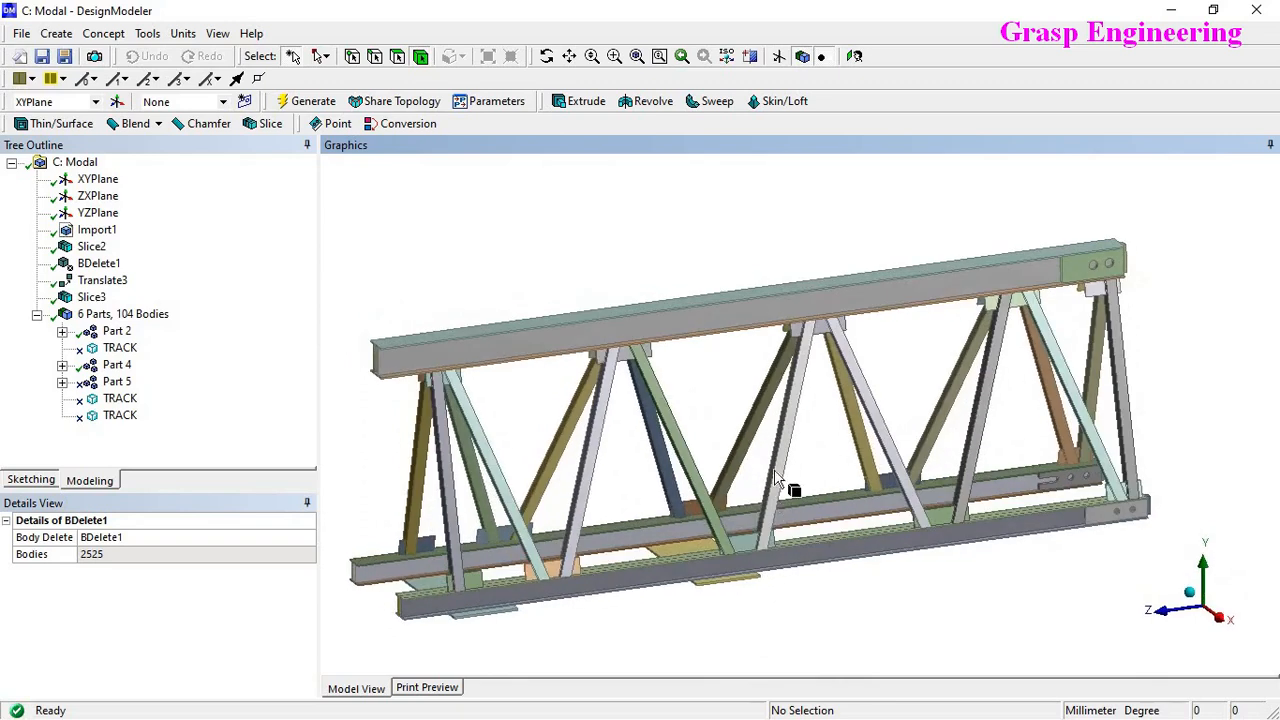
scroll(805, 436, "down", 1)
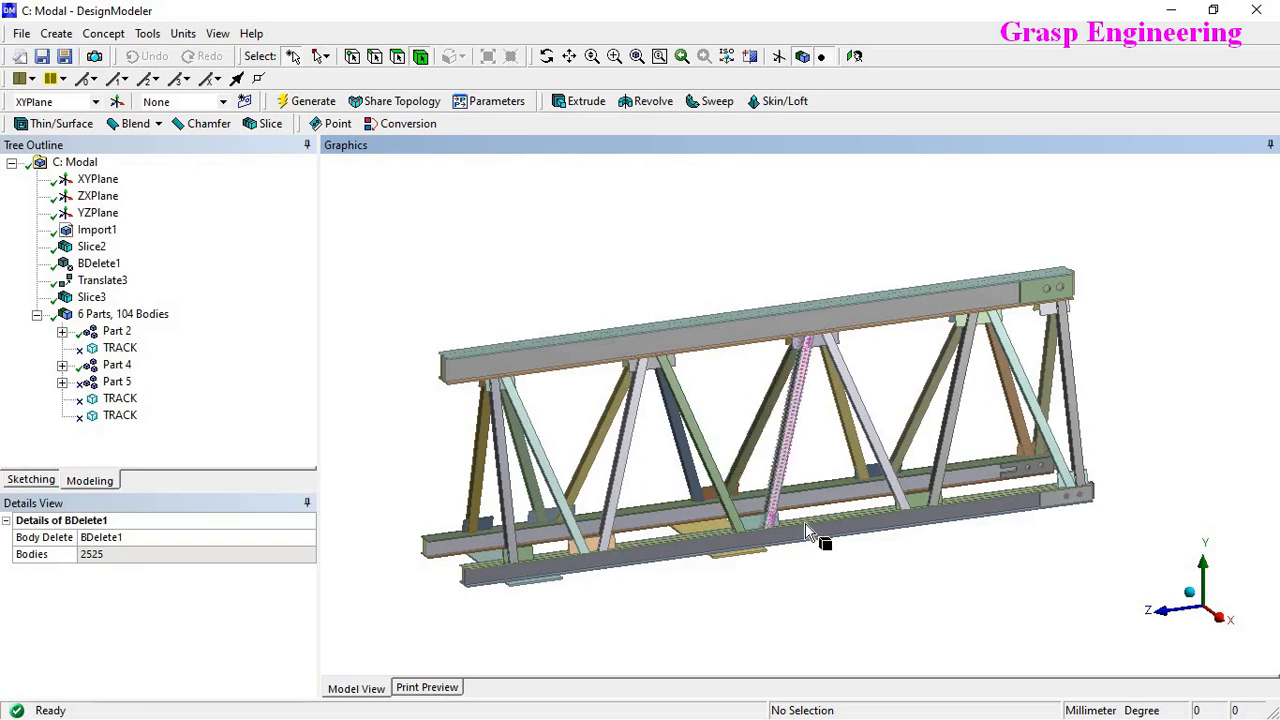
left_click(116, 381)
left_click(633, 266)
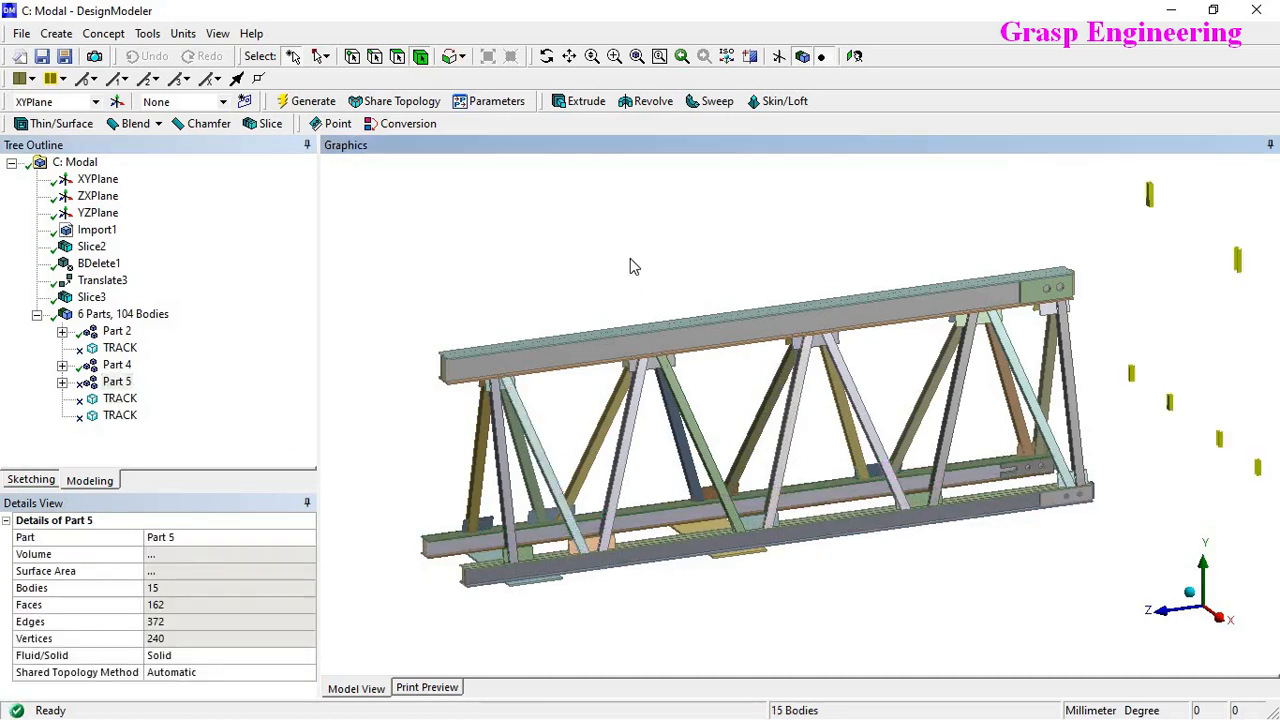
mouse_move(795, 400)
middle_mouse_down()
mouse_move(766, 363)
mouse_move(787, 393)
middle_mouse_up()
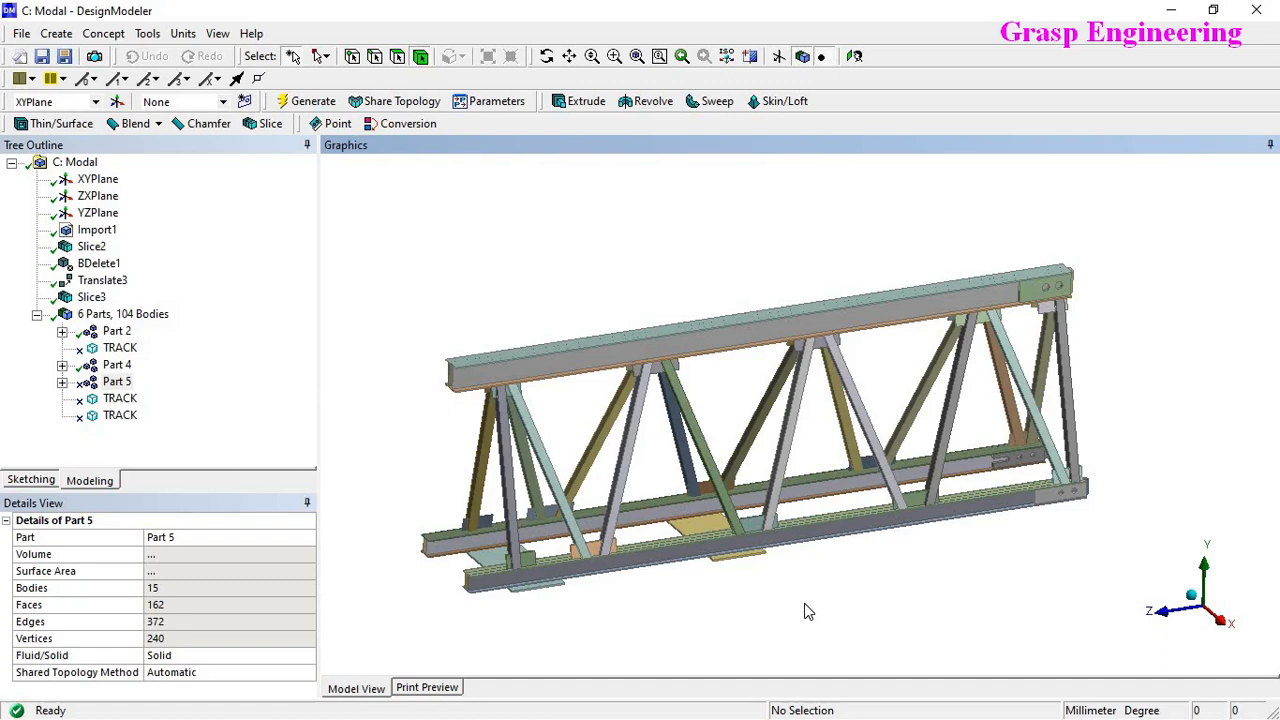
middle_click_drag(806, 474, 1070, 356, "ctrl")
scroll(889, 464, "up", 1)
scroll(889, 464, "up", 8)
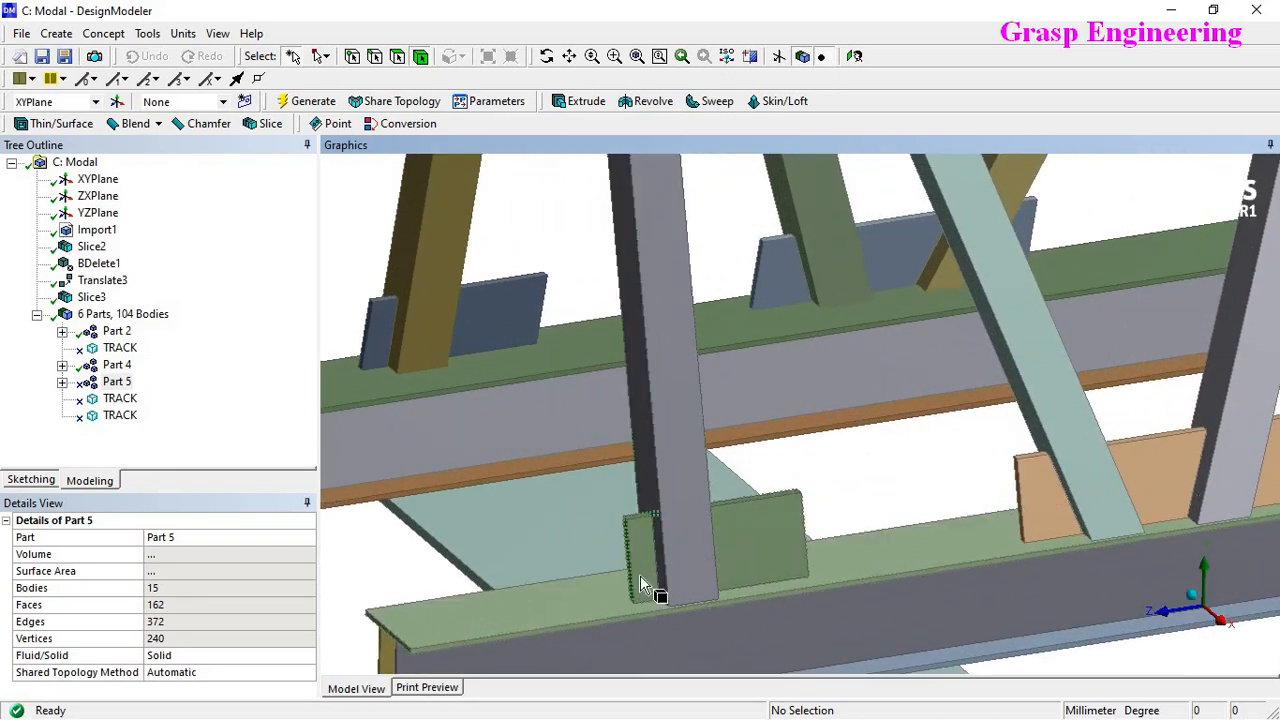
scroll(643, 588, "down", 6)
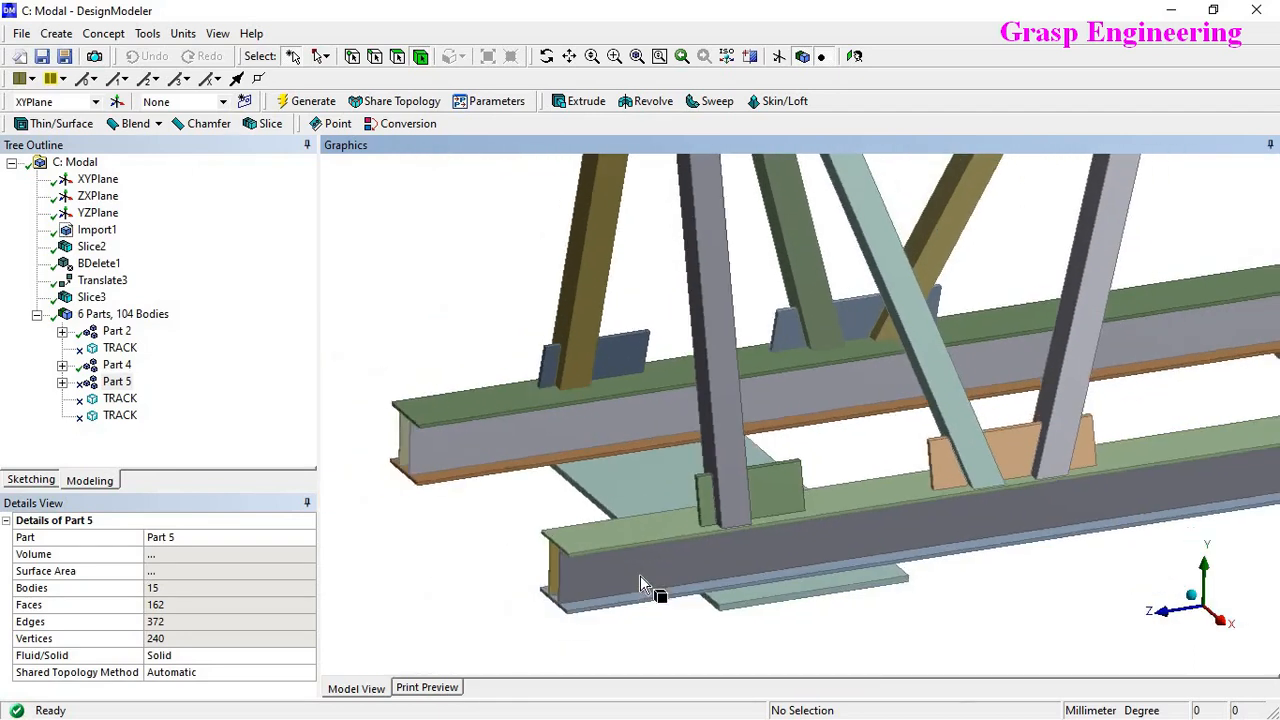
middle_click_drag(649, 586, 661, 590)
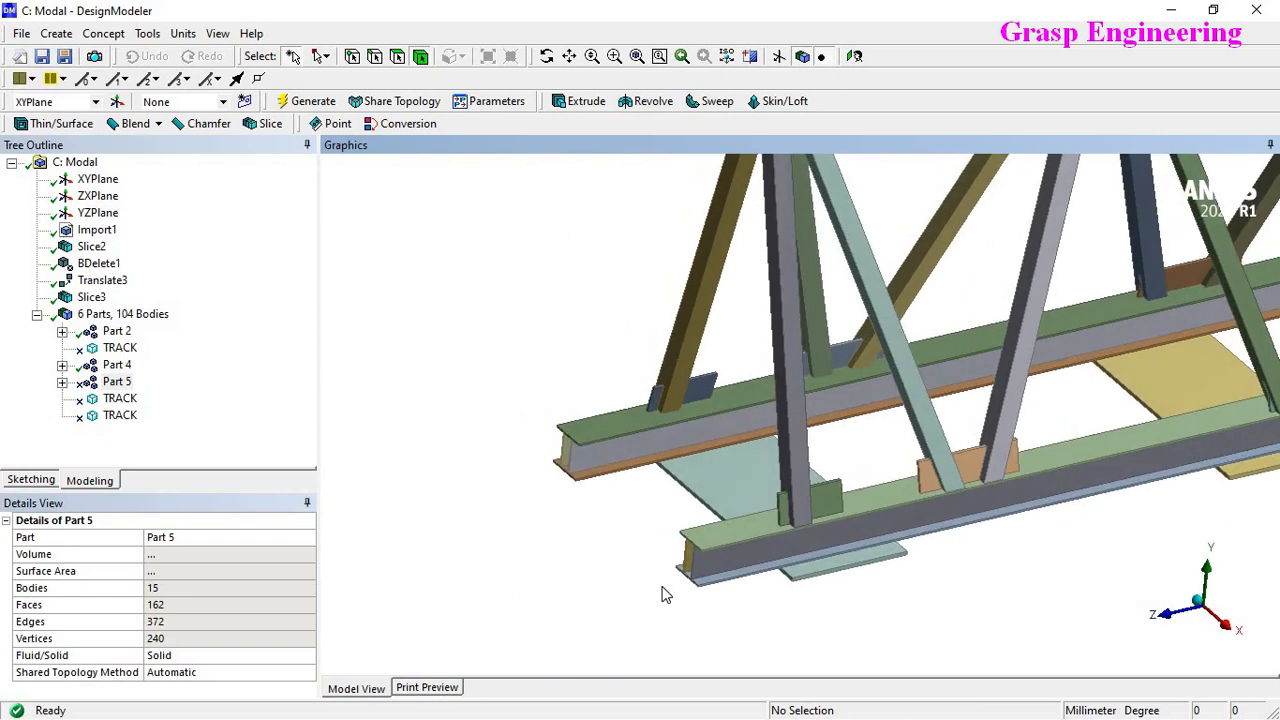
scroll(661, 595, "down", 4)
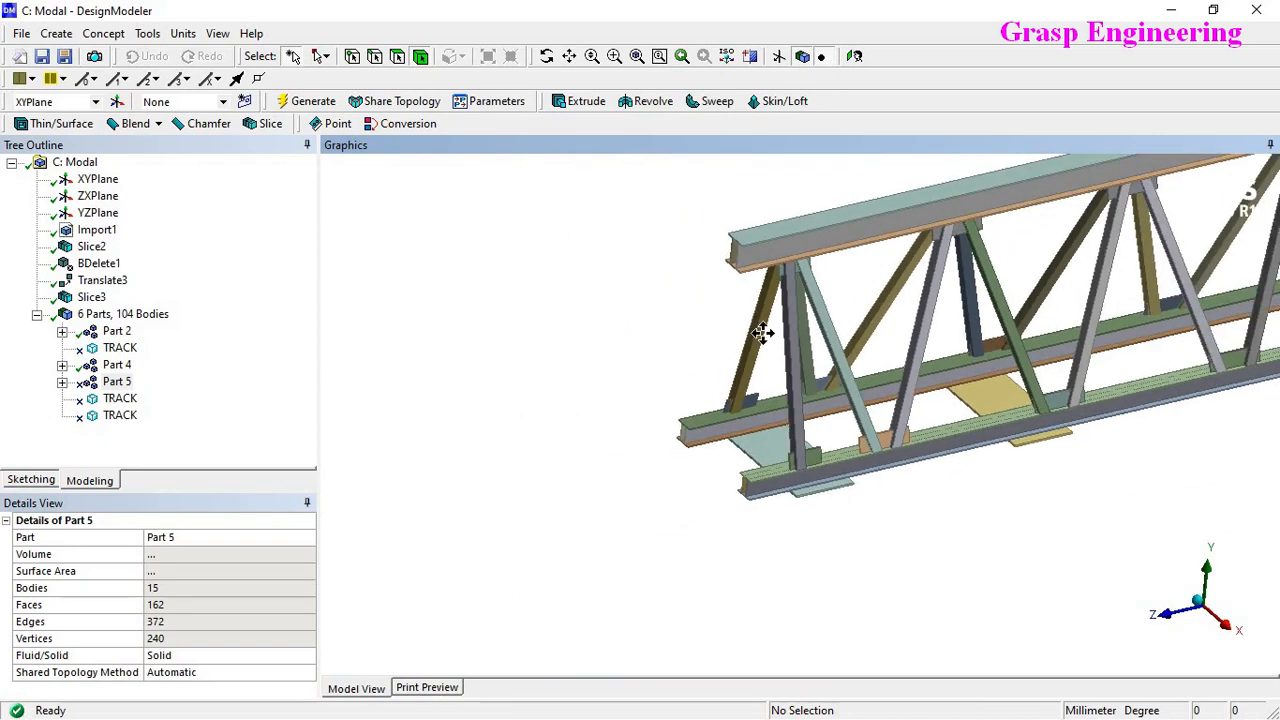
Step: Isolate the twelve flange and web bodies of the three long I-beams by hiding all other bodies
scroll(760, 332, "up", 5)
left_click(609, 298)
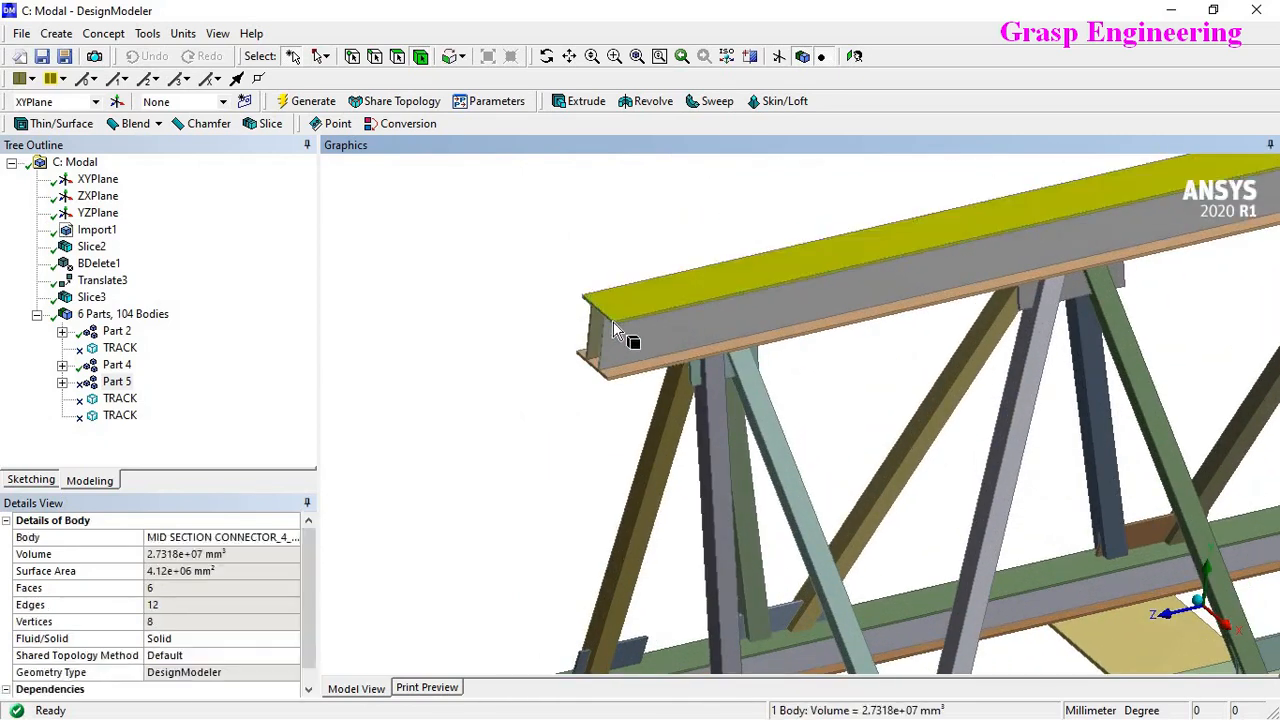
left_click(613, 323, "ctrl")
left_click(594, 319, "ctrl")
left_click(613, 380, "ctrl")
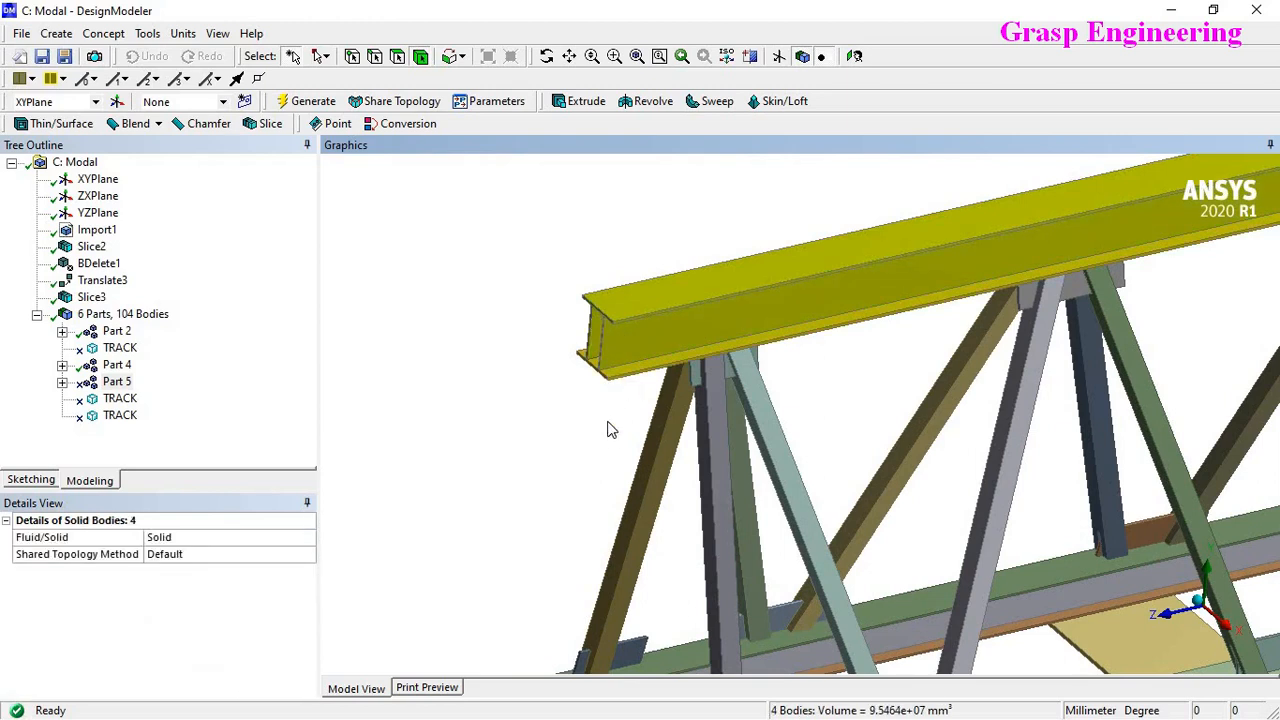
middle_click_drag(609, 429, 623, 251, "ctrl")
left_click(515, 437, "ctrl")
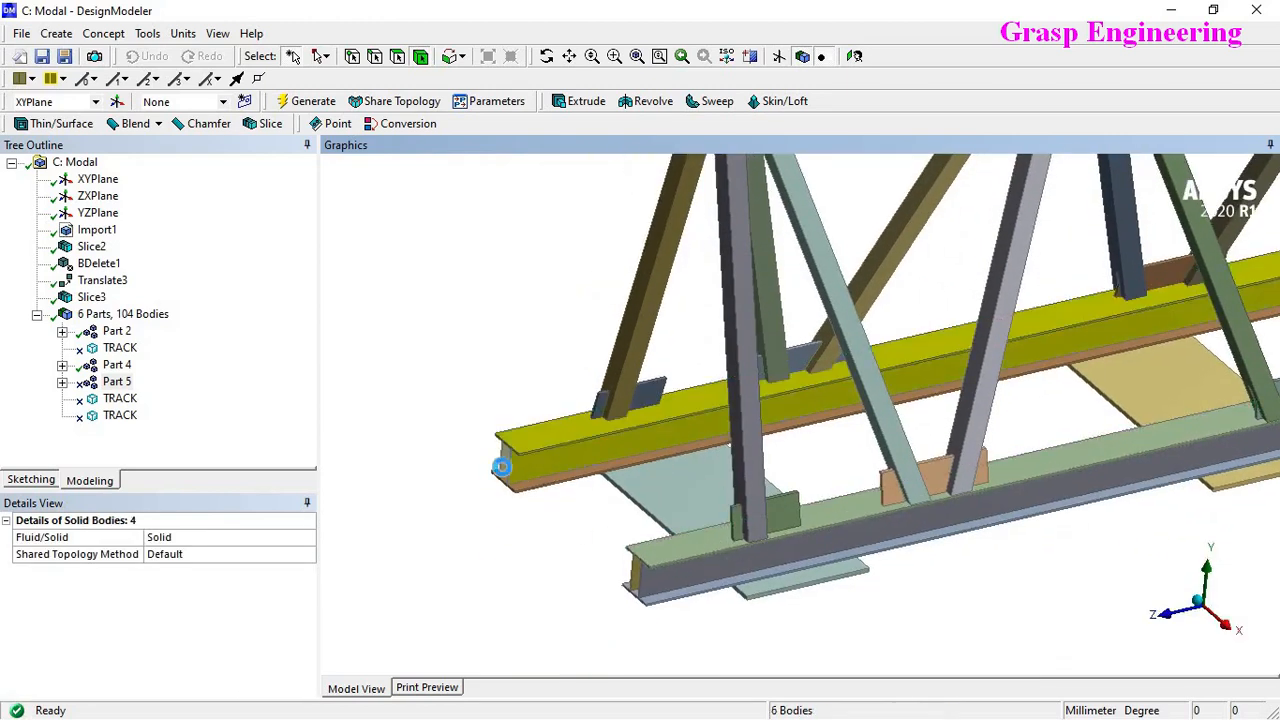
left_click(523, 497, "ctrl")
left_click(641, 562, "ctrl")
left_click(645, 594, "ctrl")
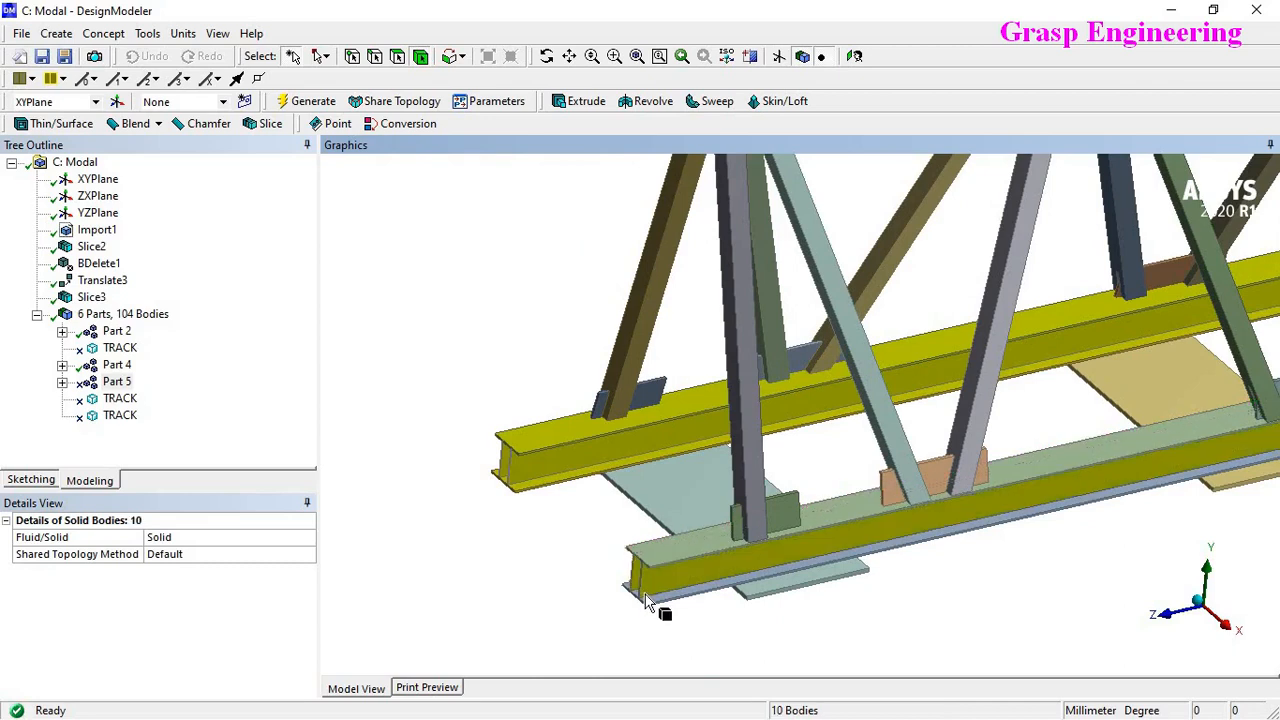
left_click(646, 600, "ctrl")
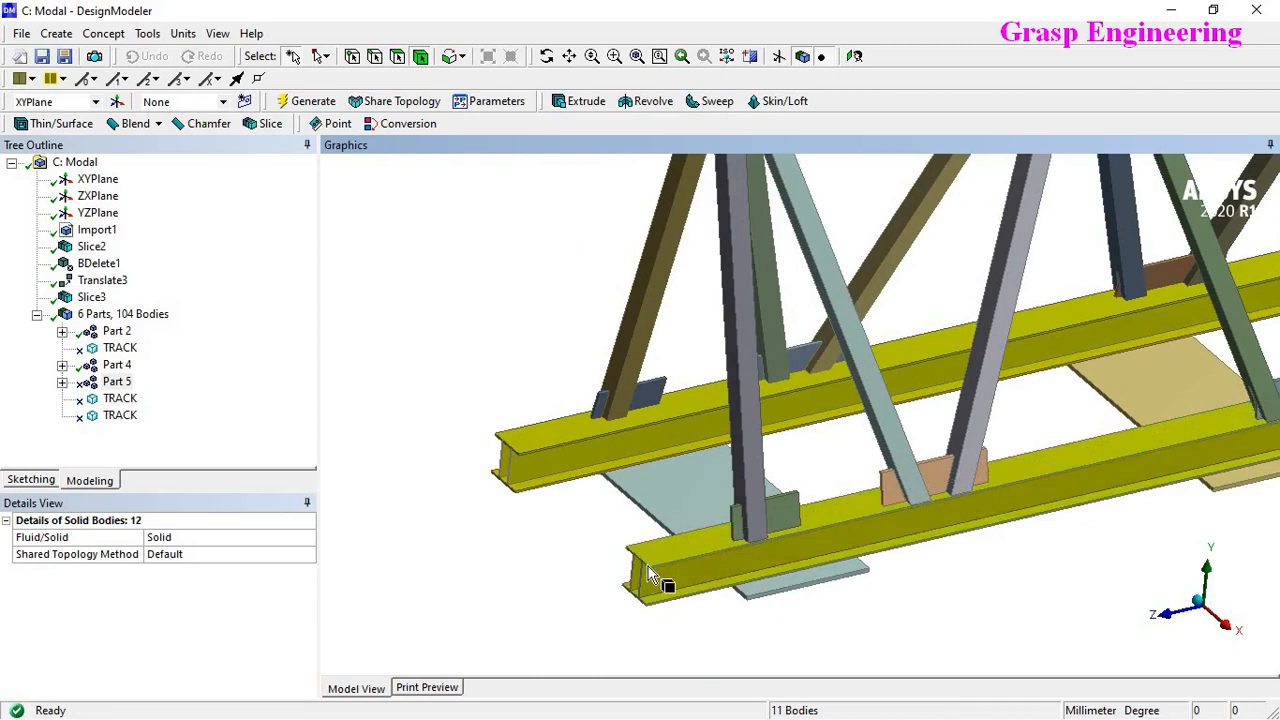
right_click(450, 368)
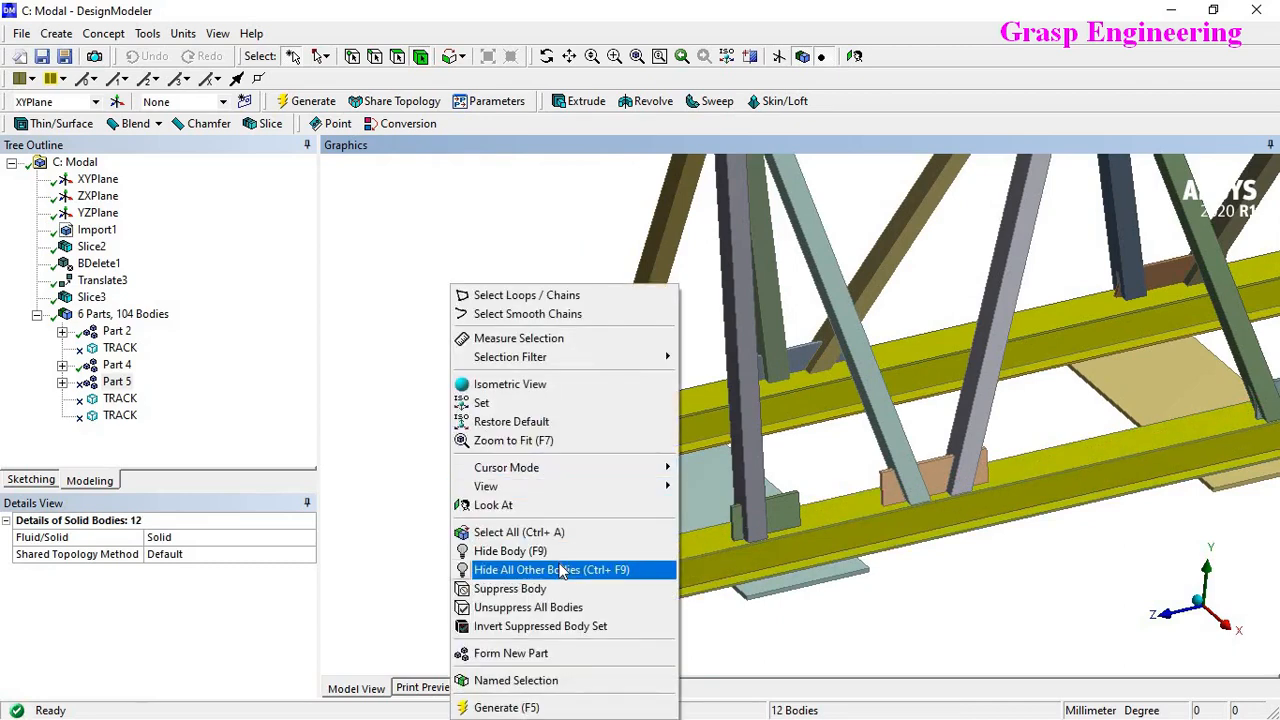
left_click(561, 570)
scroll(558, 570, "down", 5)
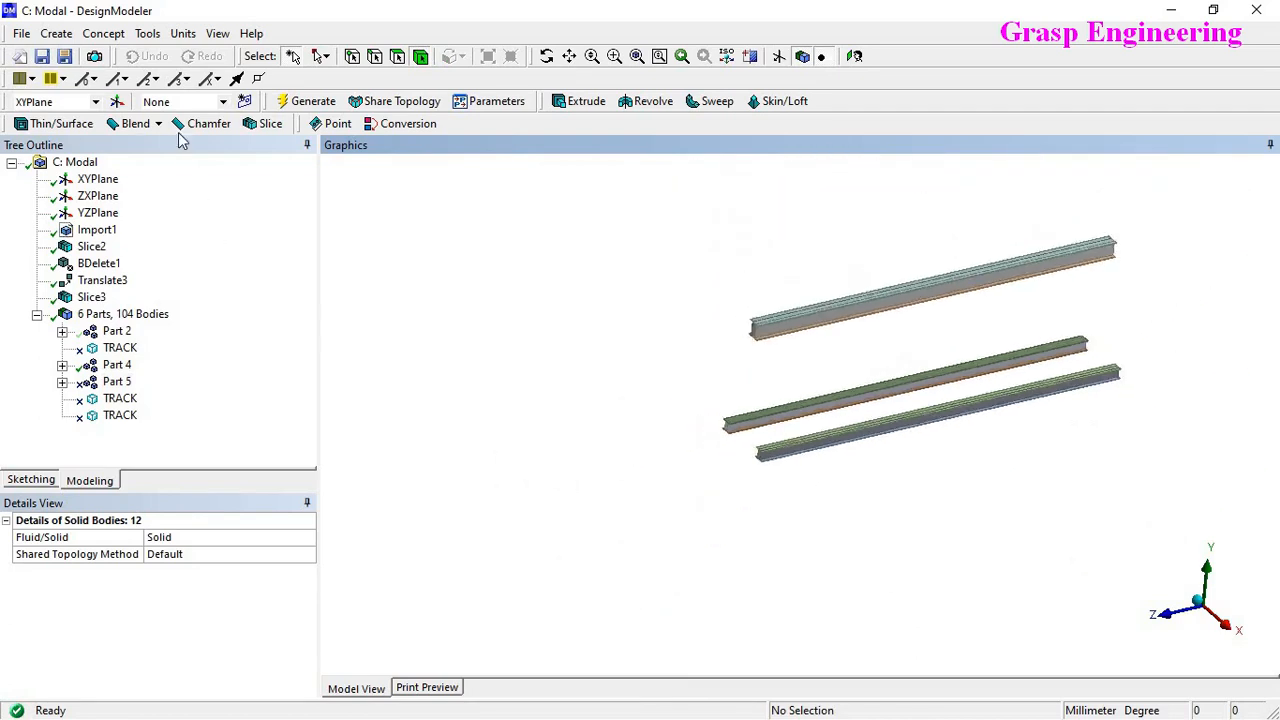
Step: Start a Mid-Surface operation and assign the top flange of the front lower beam as its face pair
left_click(146, 34)
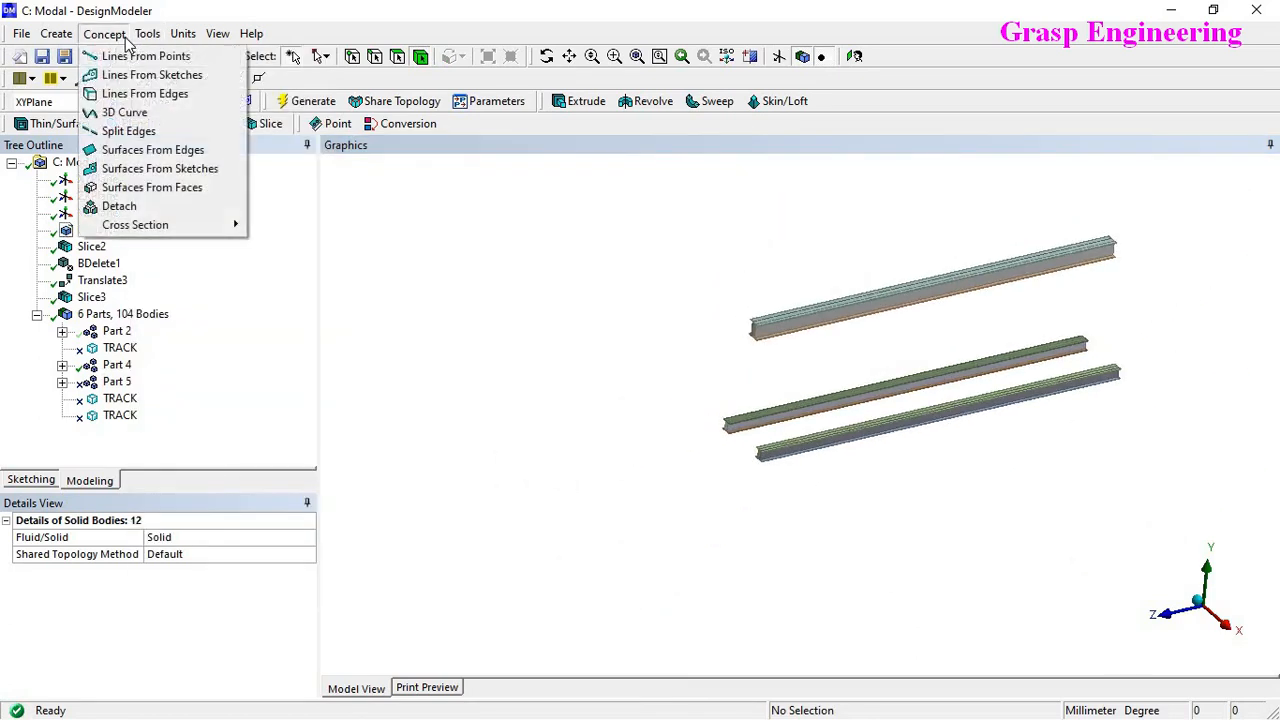
left_click(188, 138)
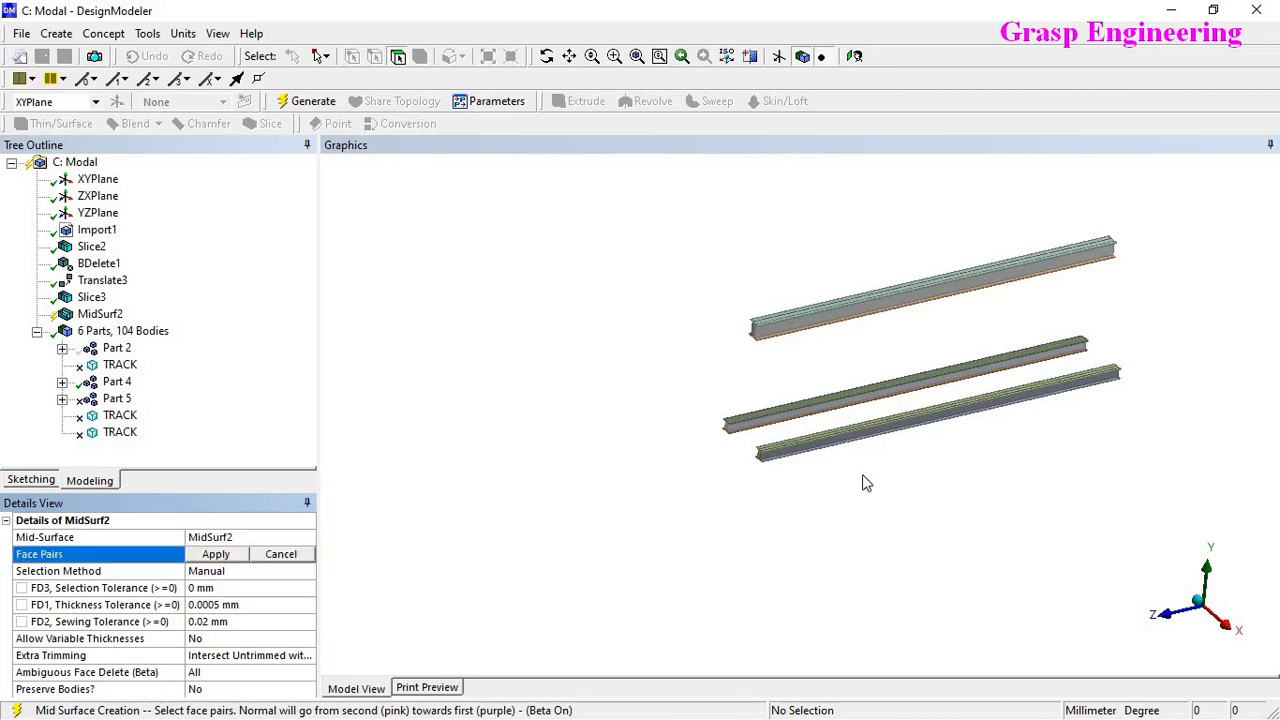
scroll(860, 480, "up", 5)
scroll(736, 522, "up", 2)
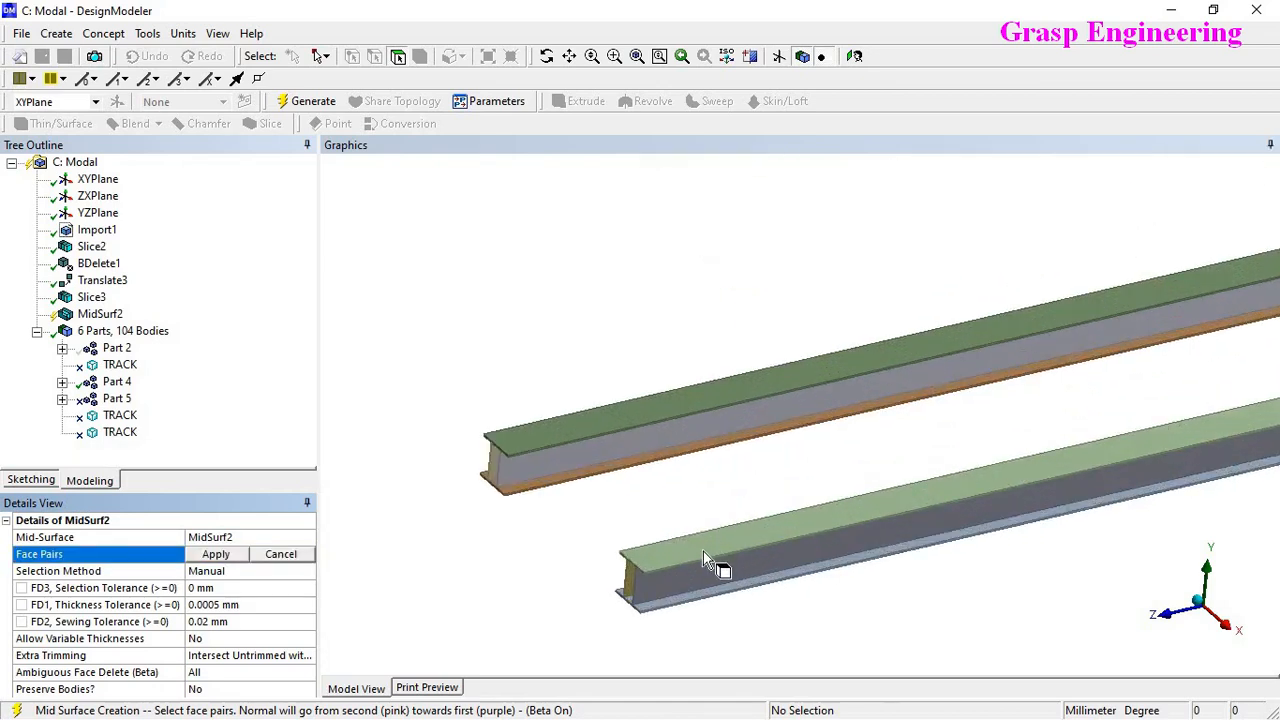
left_click(704, 546)
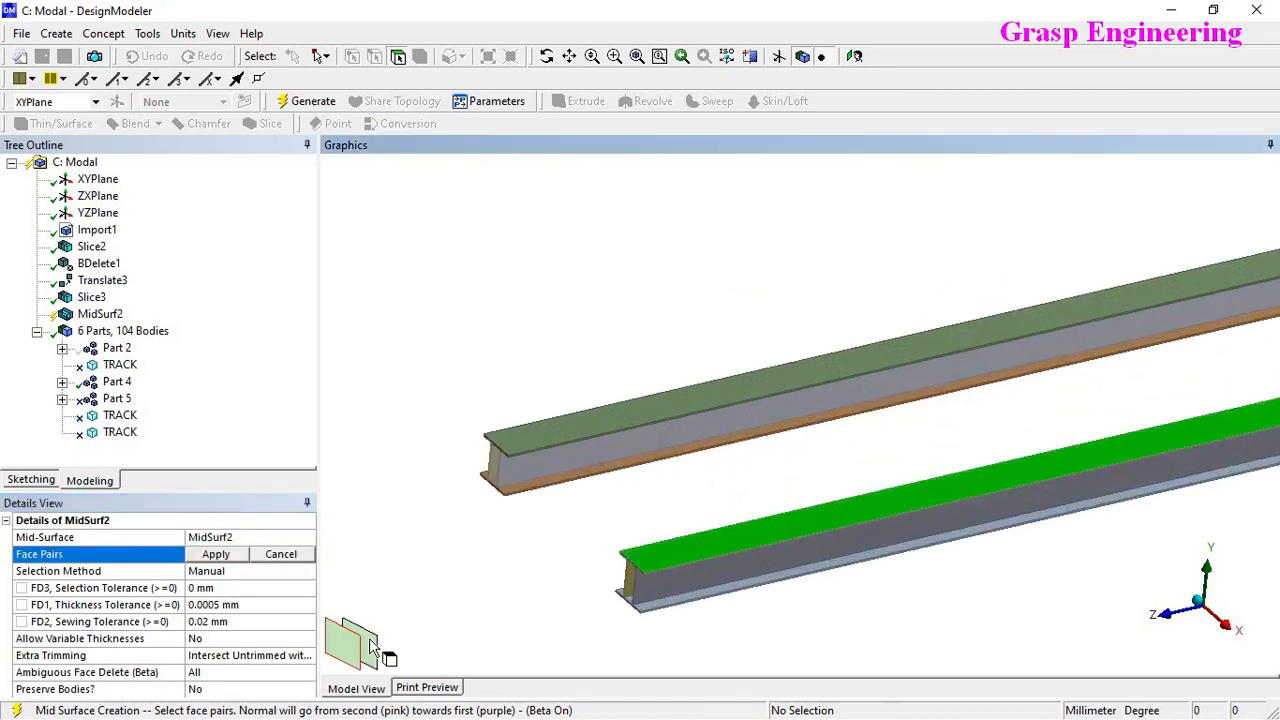
left_click(234, 556)
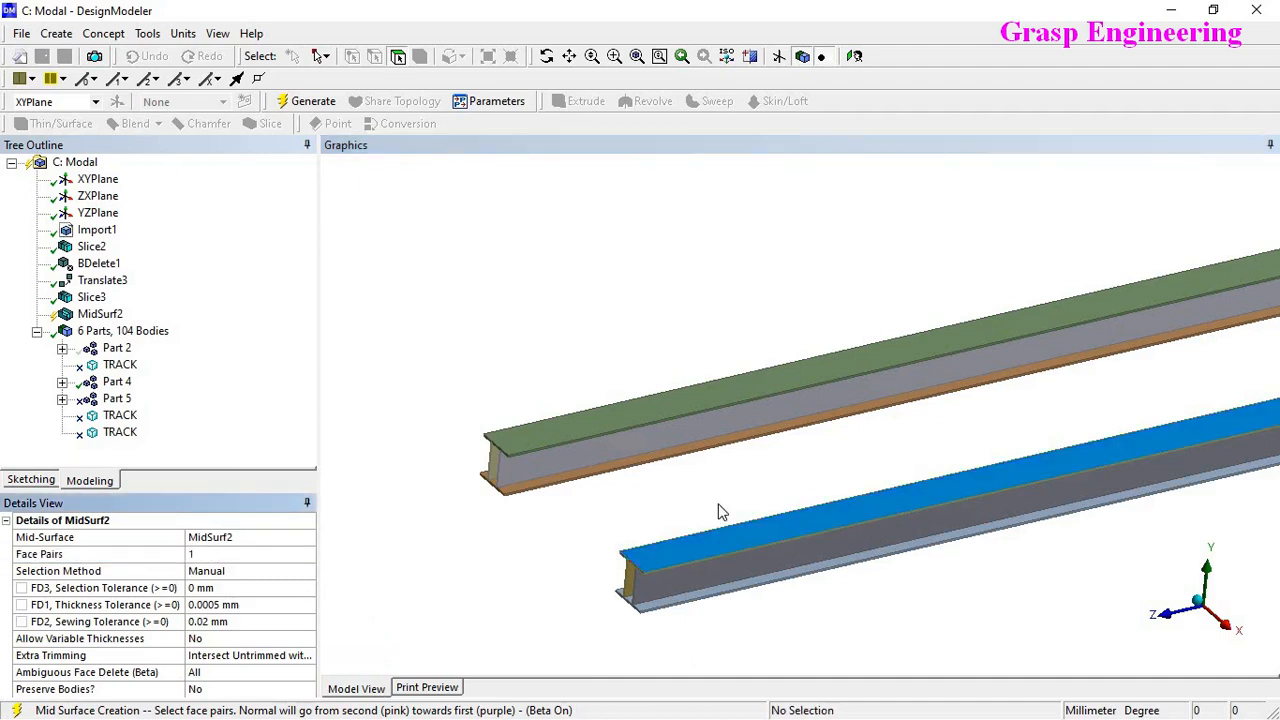
Step: Switch the mid-surface face-pair selection to Automatic for visible bodies, with a 1 mm minimum and 20 mm maximum threshold
scroll(720, 510, "down", 3)
left_click(296, 572)
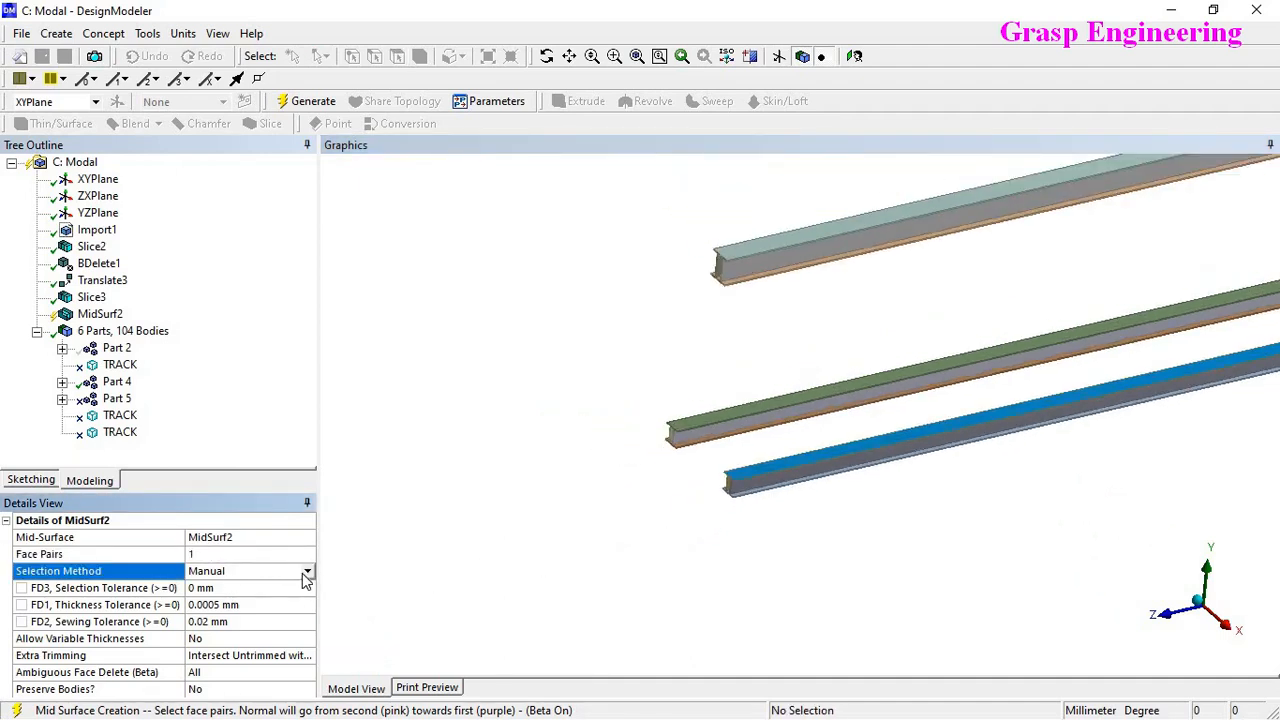
left_click(308, 570)
left_click(256, 600)
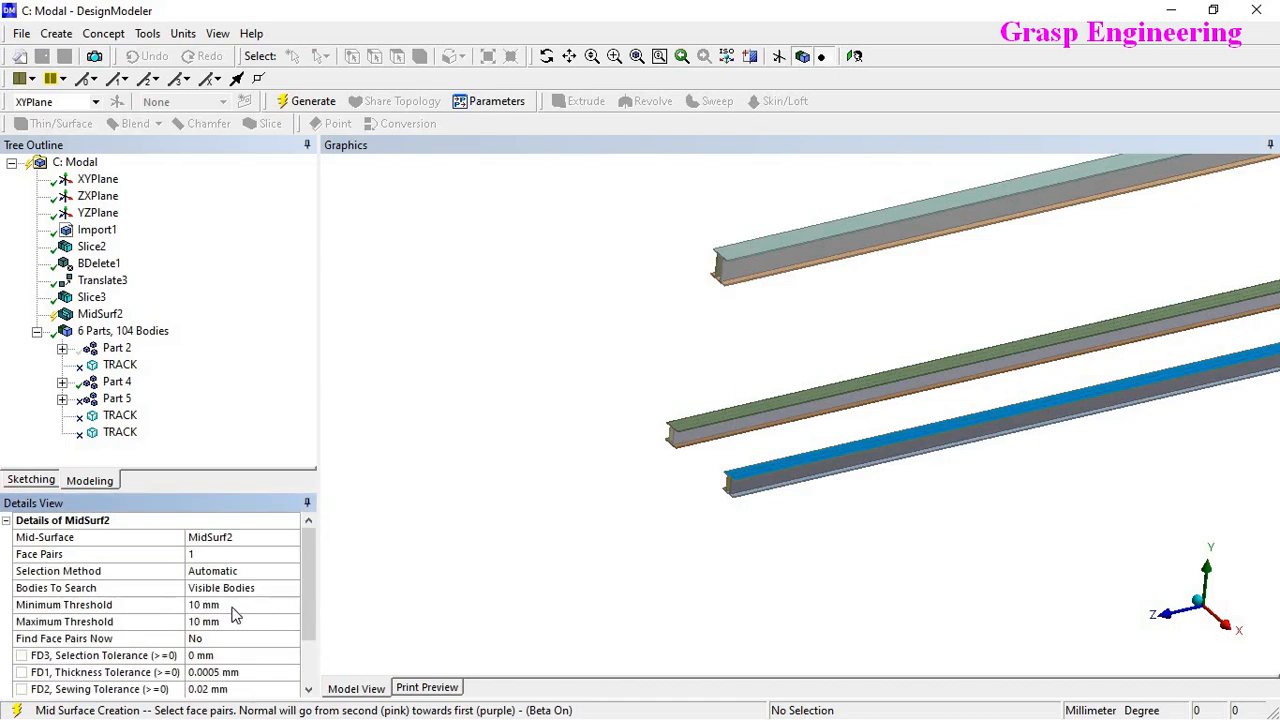
left_click(233, 604)
type("1")
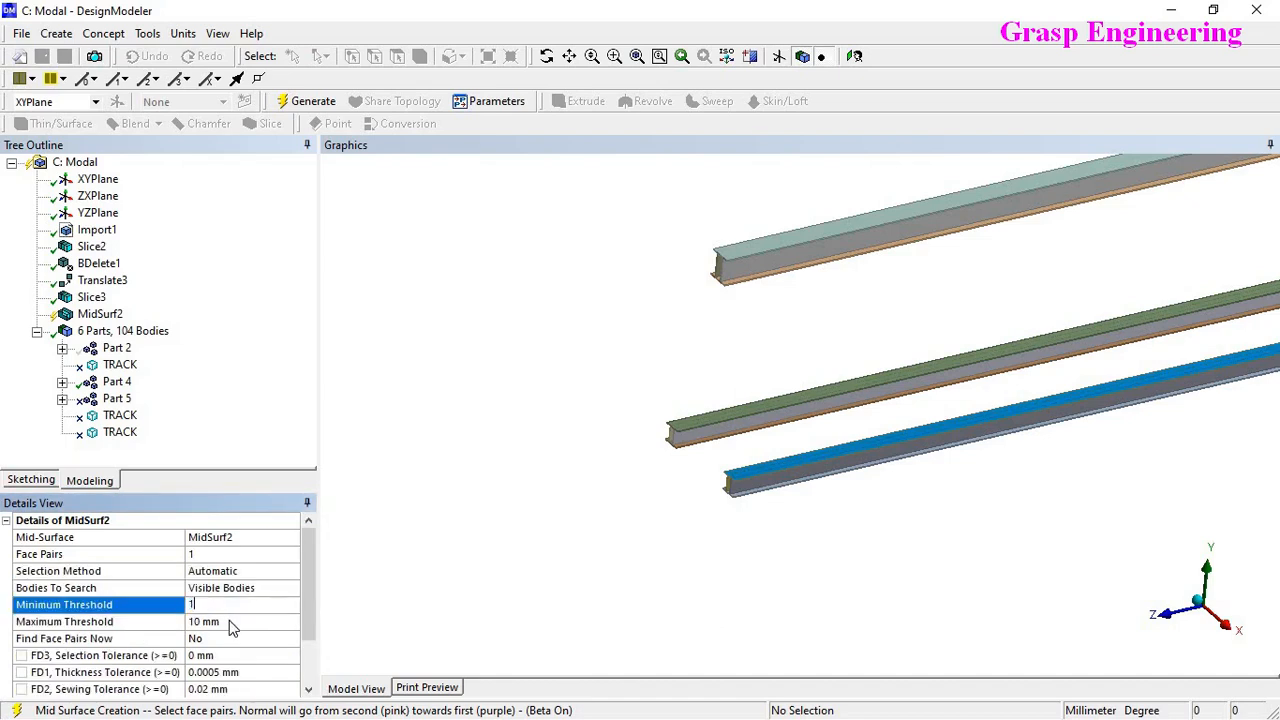
left_click(233, 621)
type("20")
key("Return")
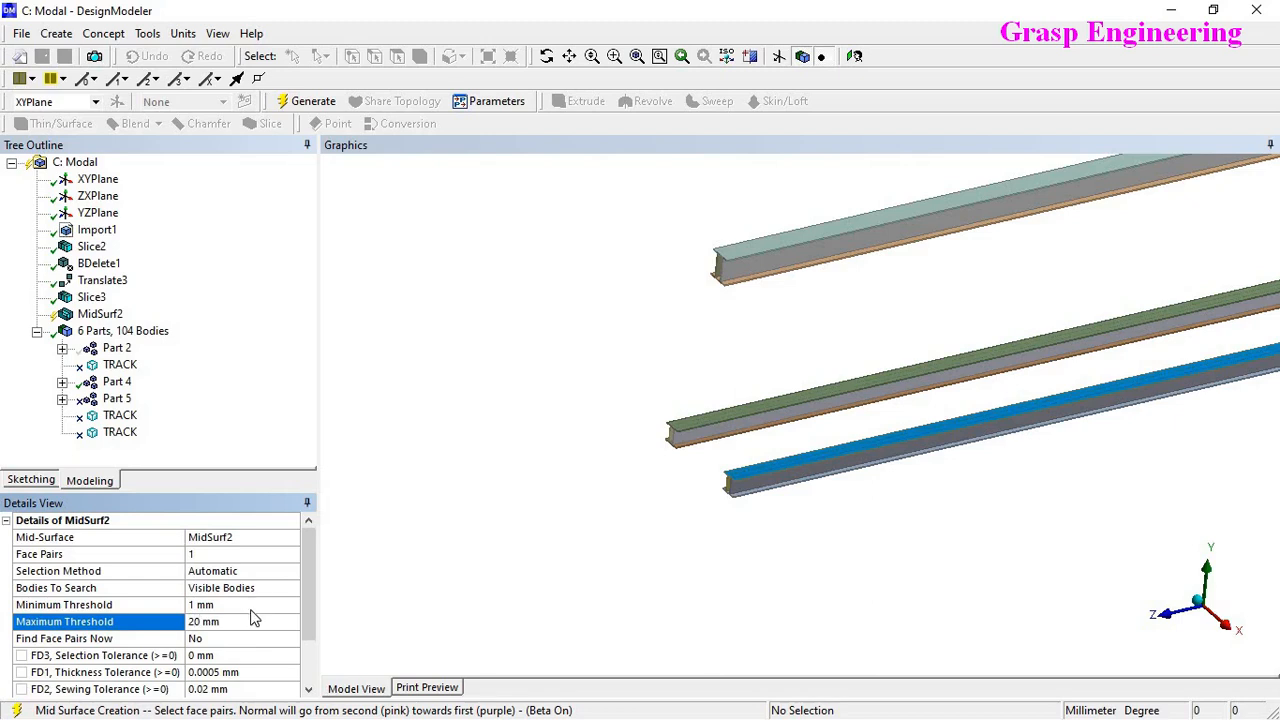
Step: Find the face pairs automatically, adding them to the existing pair, and generate the mid-surfaces of the three I-beams
scroll(264, 612, "down", 2)
scroll(264, 612, "up", 2)
scroll(614, 423, "down", 3)
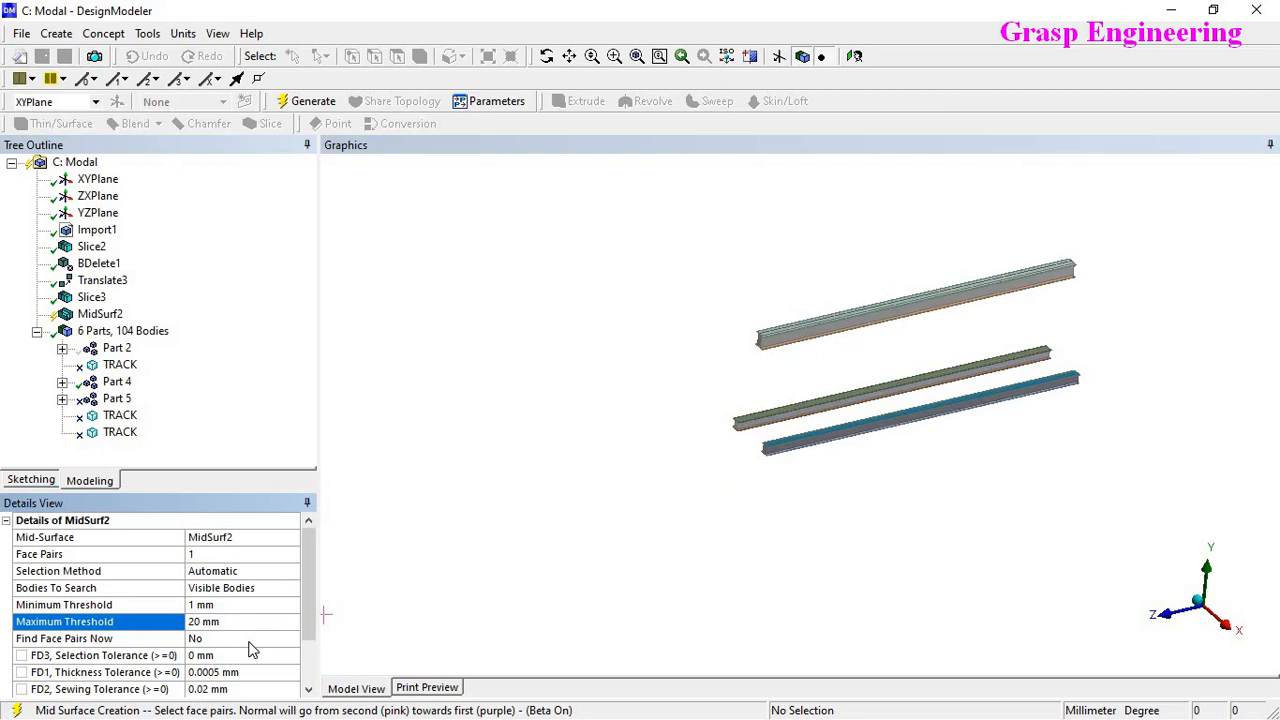
left_click(140, 641)
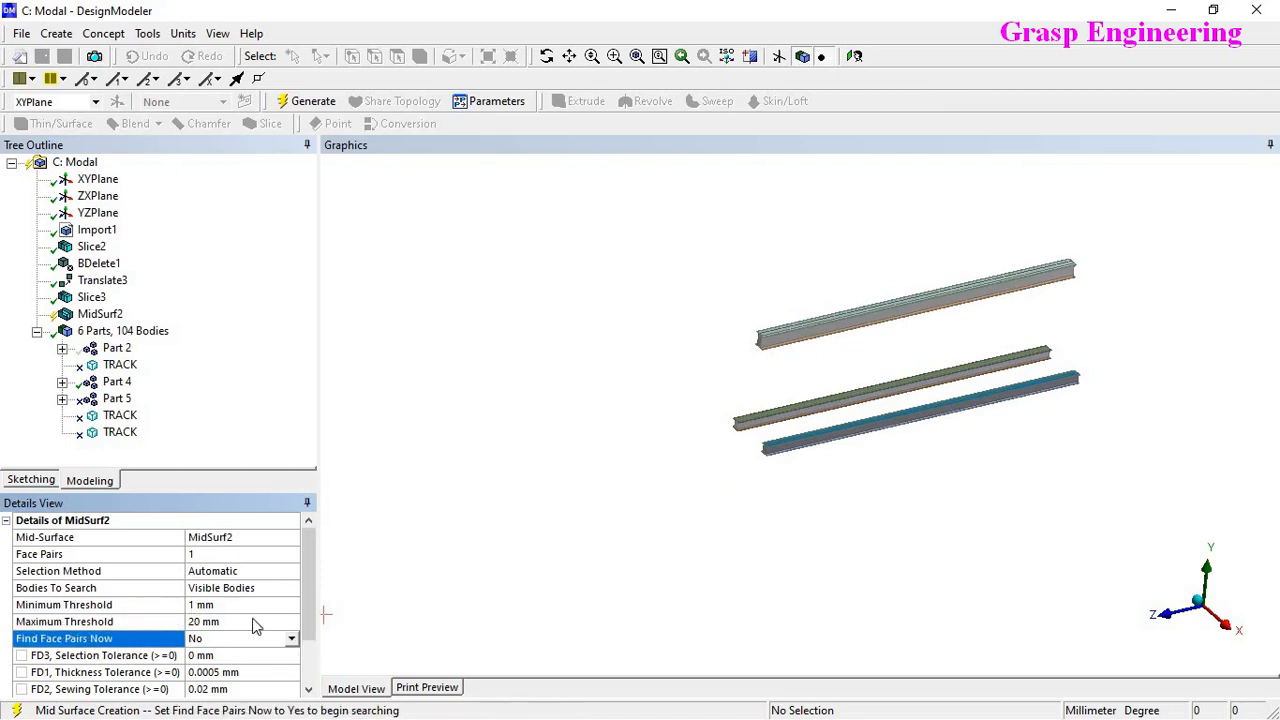
left_click(291, 638)
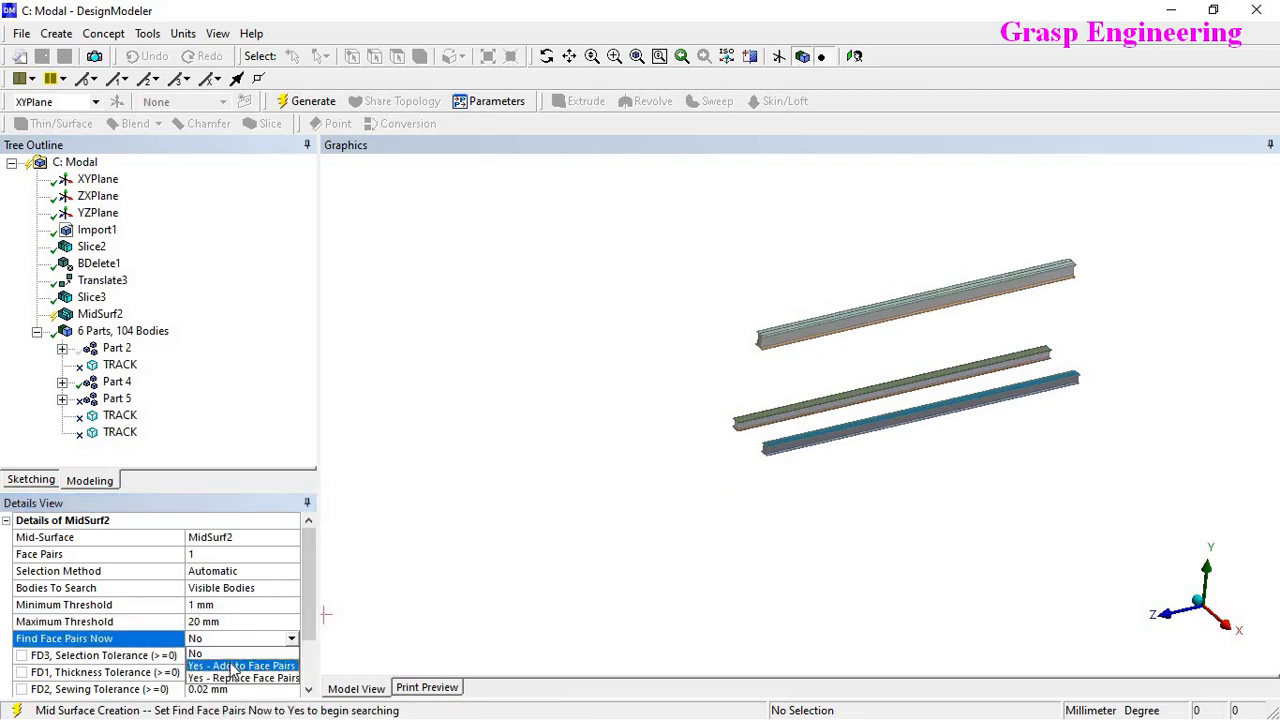
left_click(232, 666)
scroll(939, 390, "up", 3)
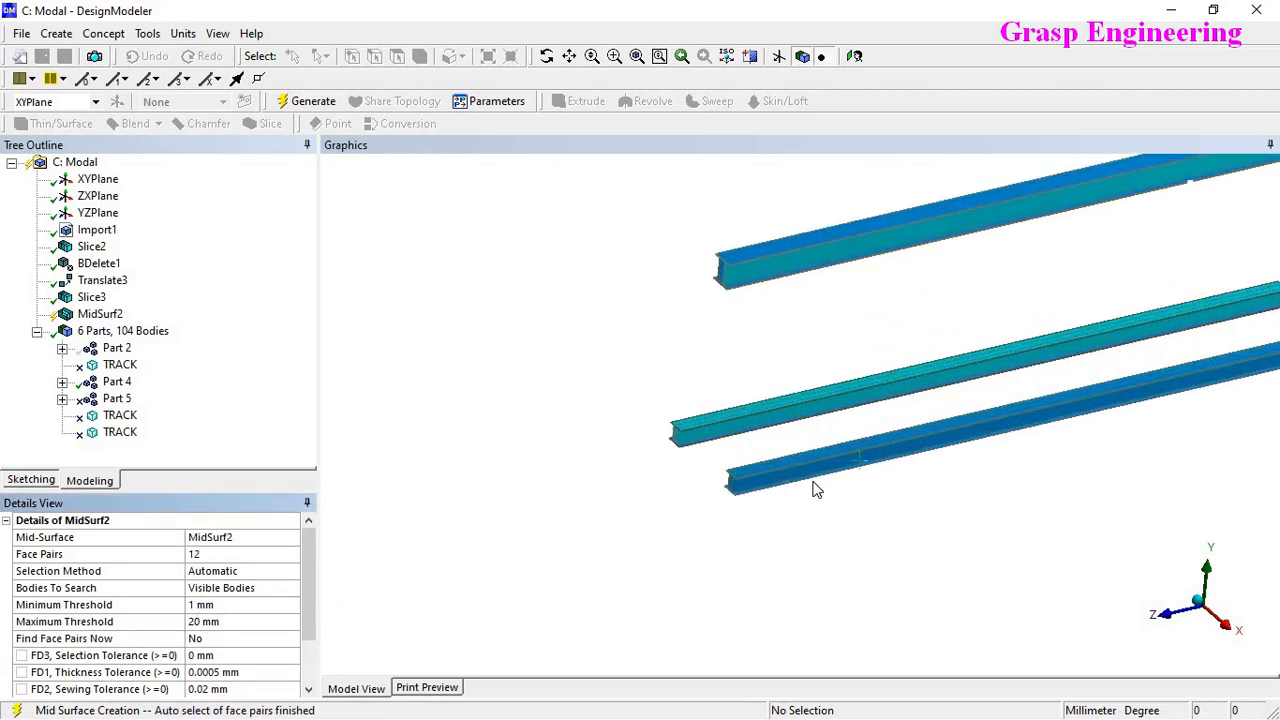
middle_click_drag(815, 488, 757, 468)
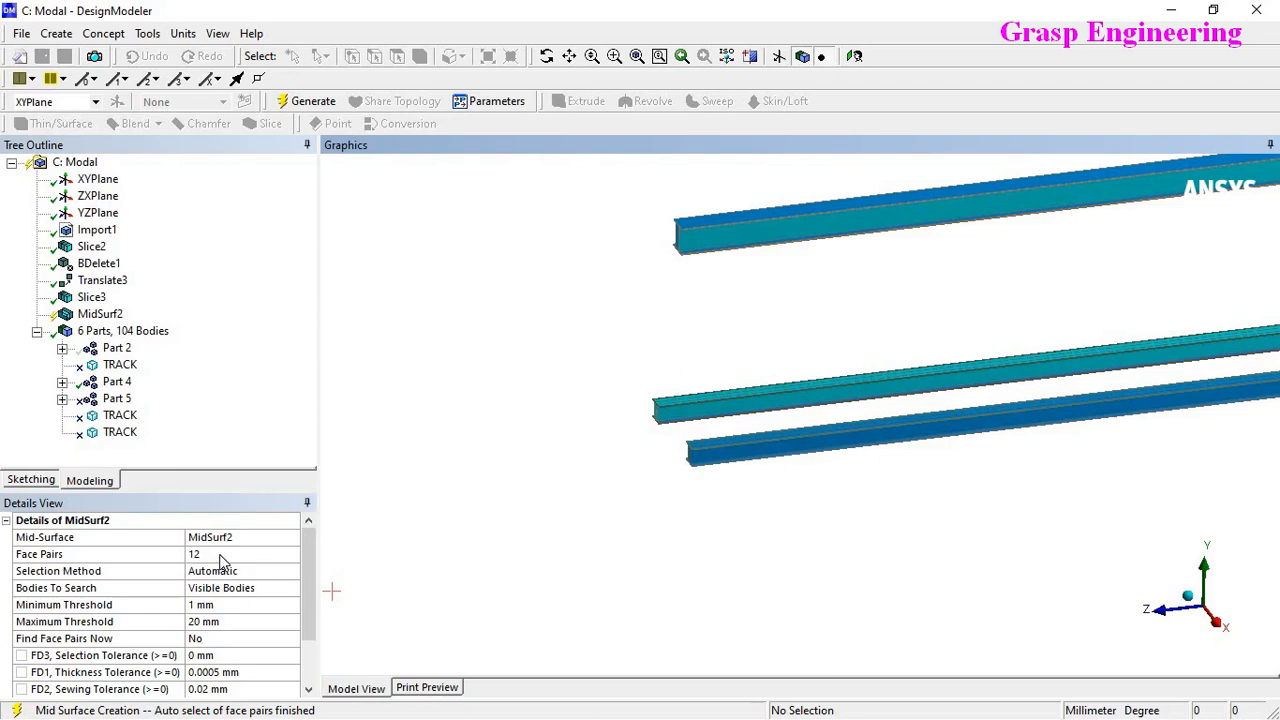
scroll(757, 637, "down", 2)
left_click(290, 104)
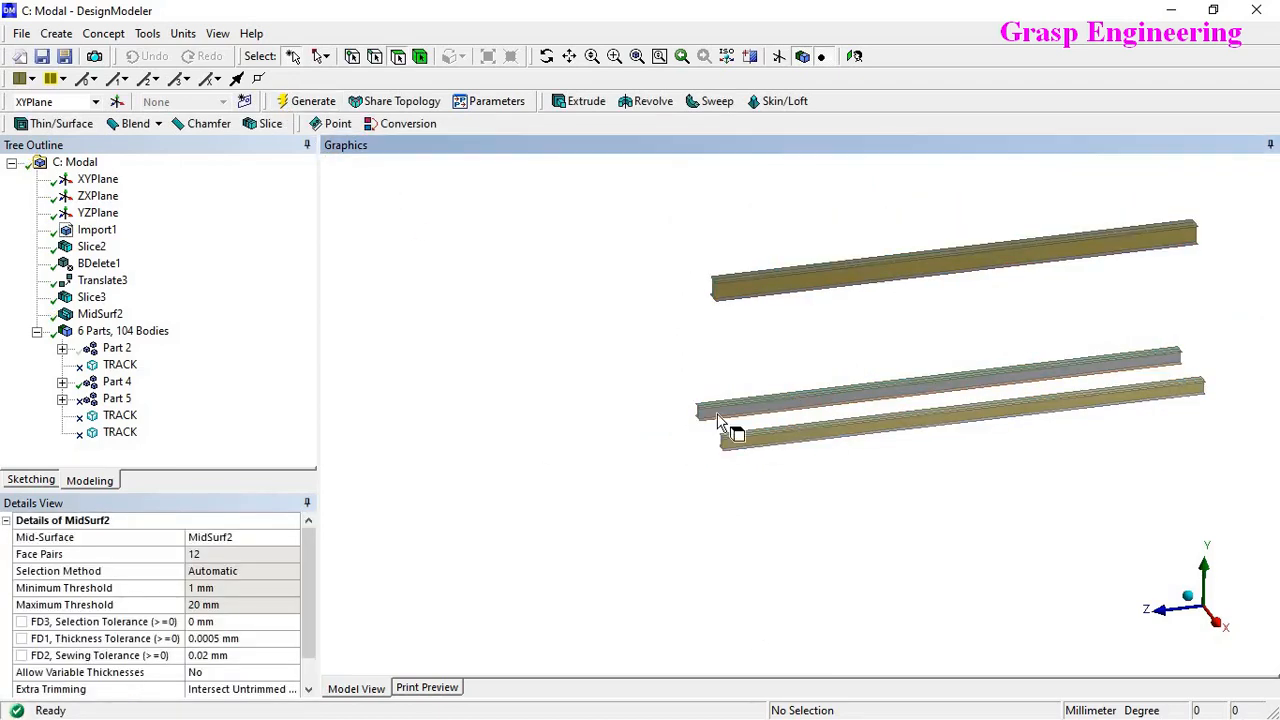
Step: Examine the generated surfaces at the beam ends and the thickness of the first surface body in Part 4
scroll(720, 425, "up", 5)
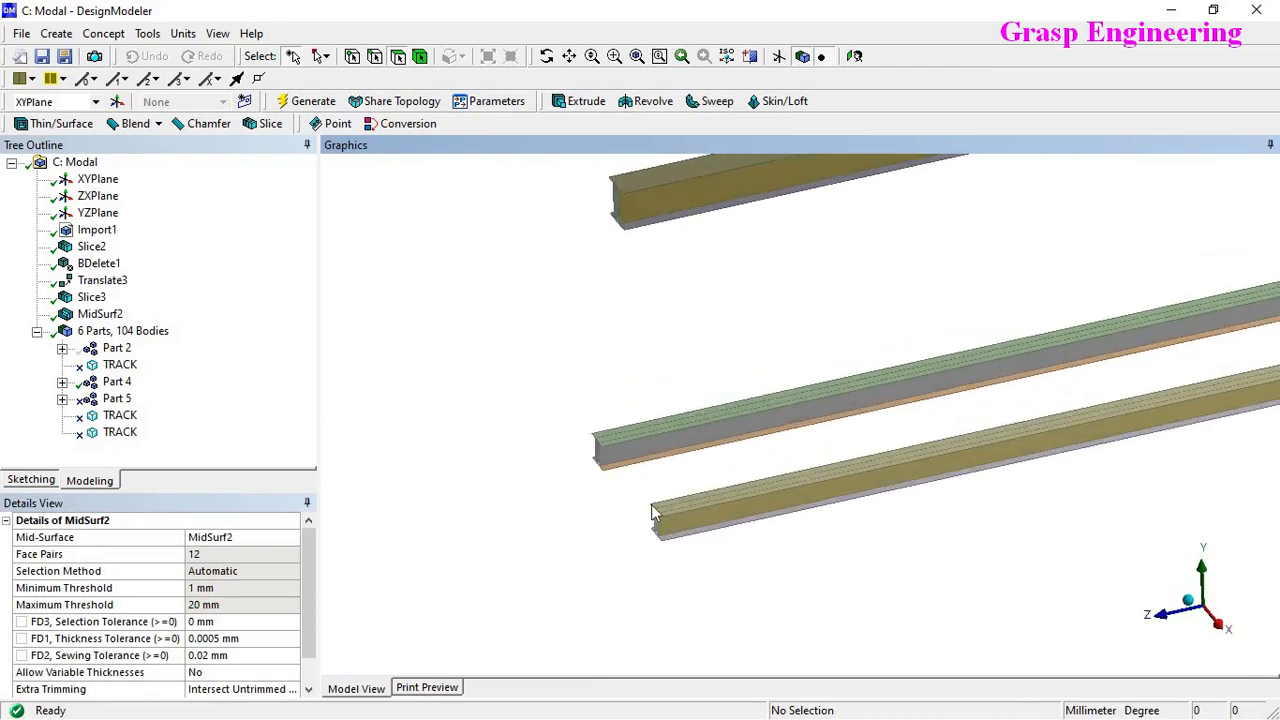
scroll(803, 440, "up", 6)
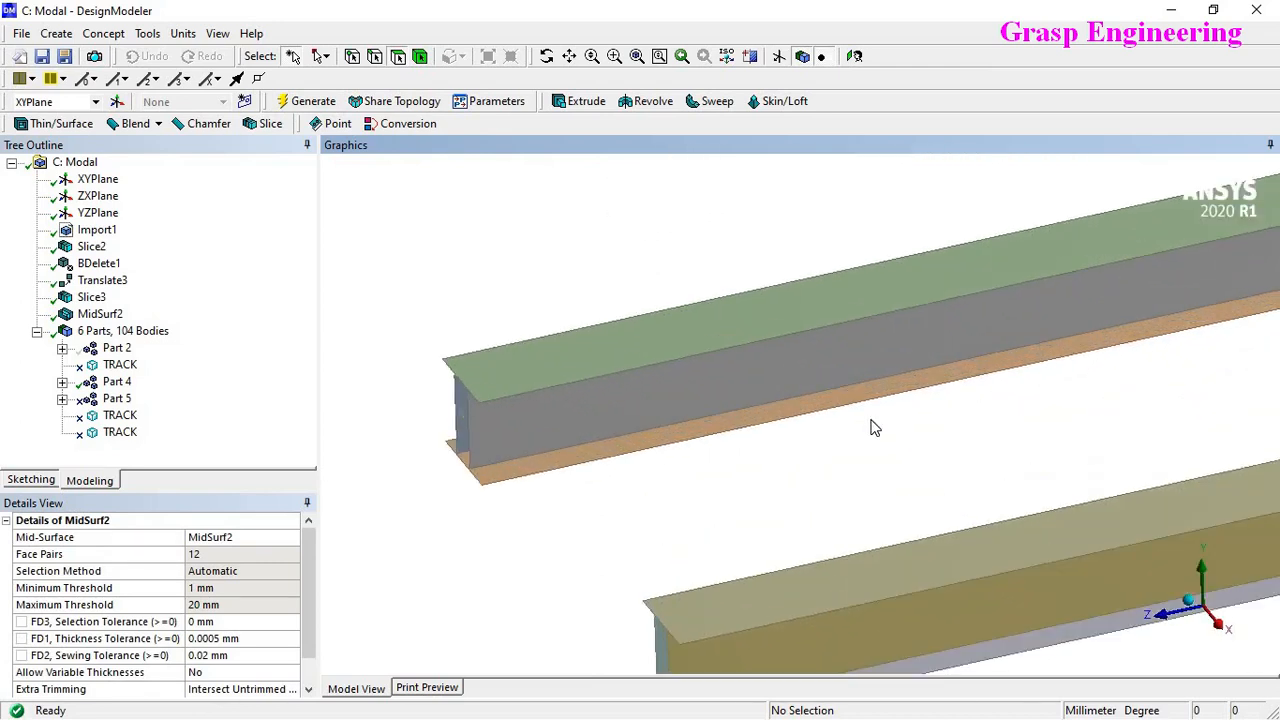
scroll(895, 413, "down", 5)
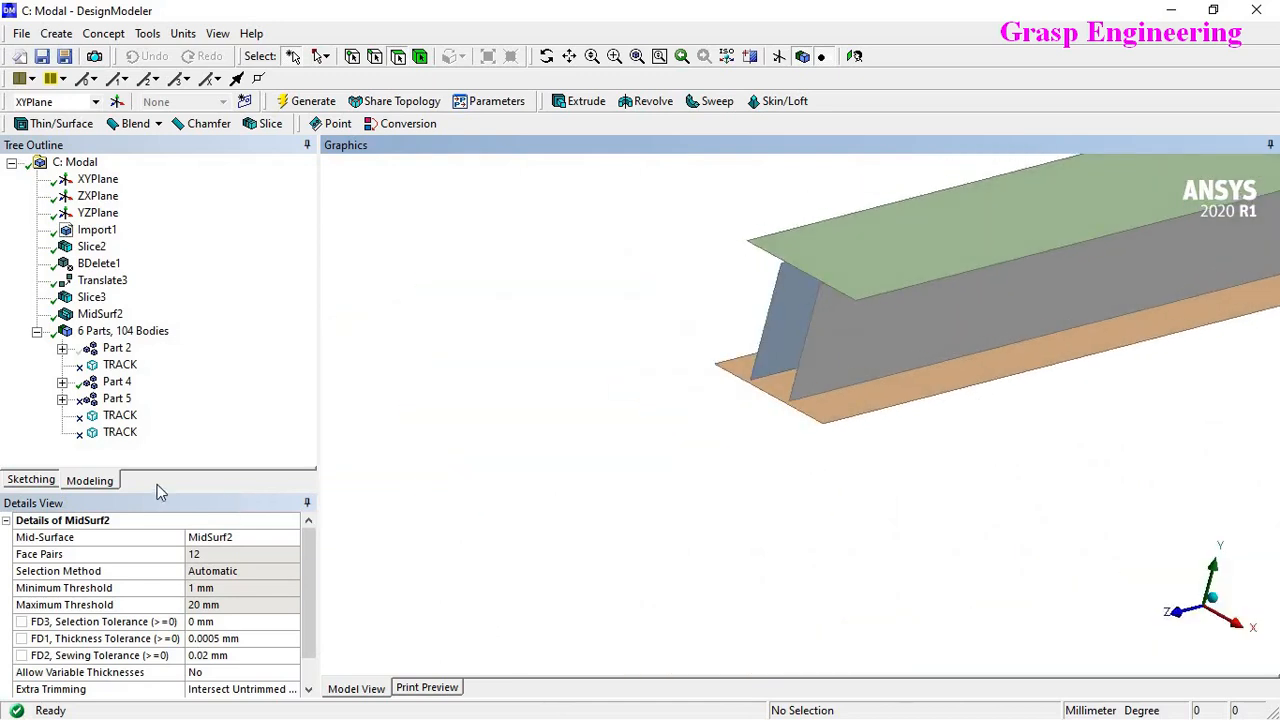
scroll(163, 569, "down", 1)
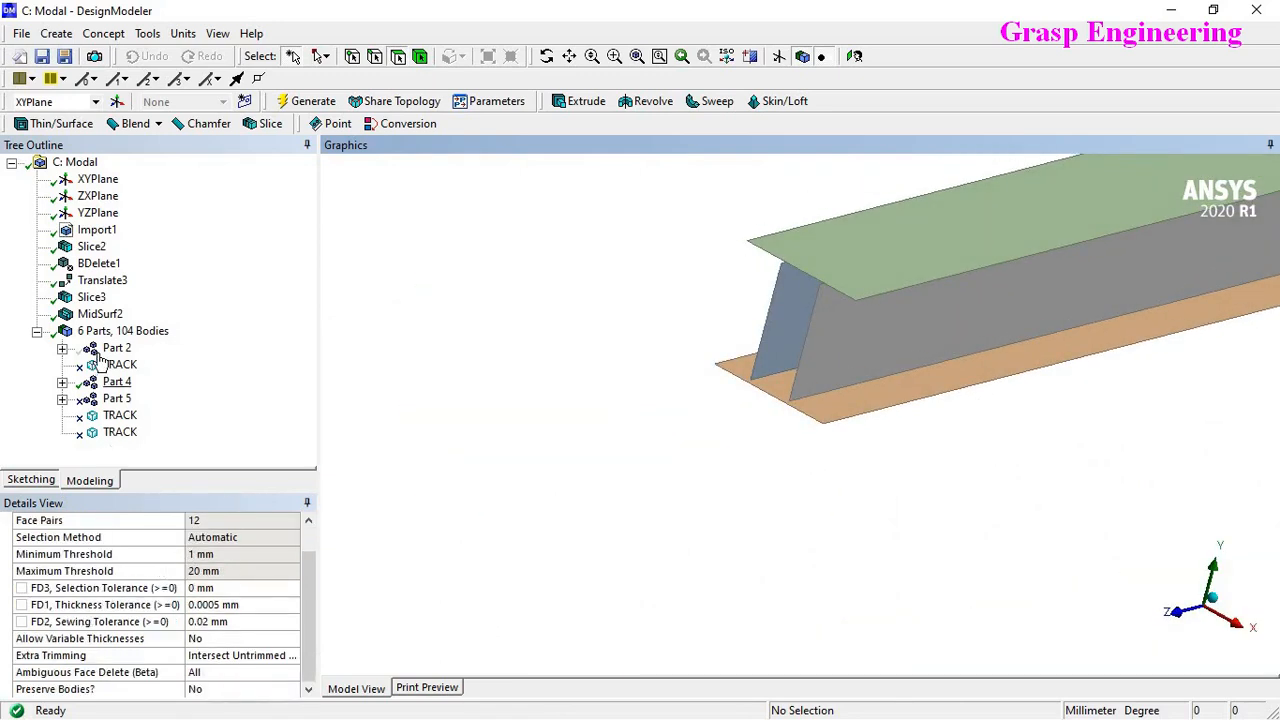
left_click(110, 382)
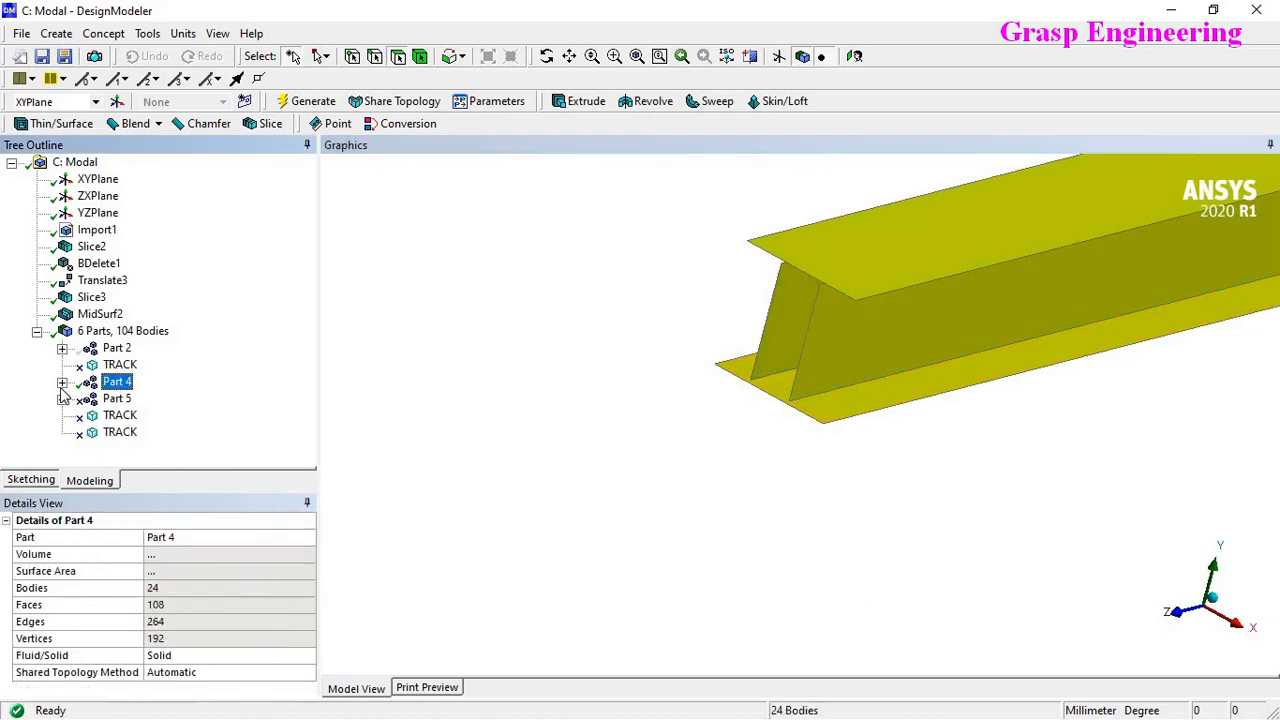
left_click(62, 382)
left_click(126, 386)
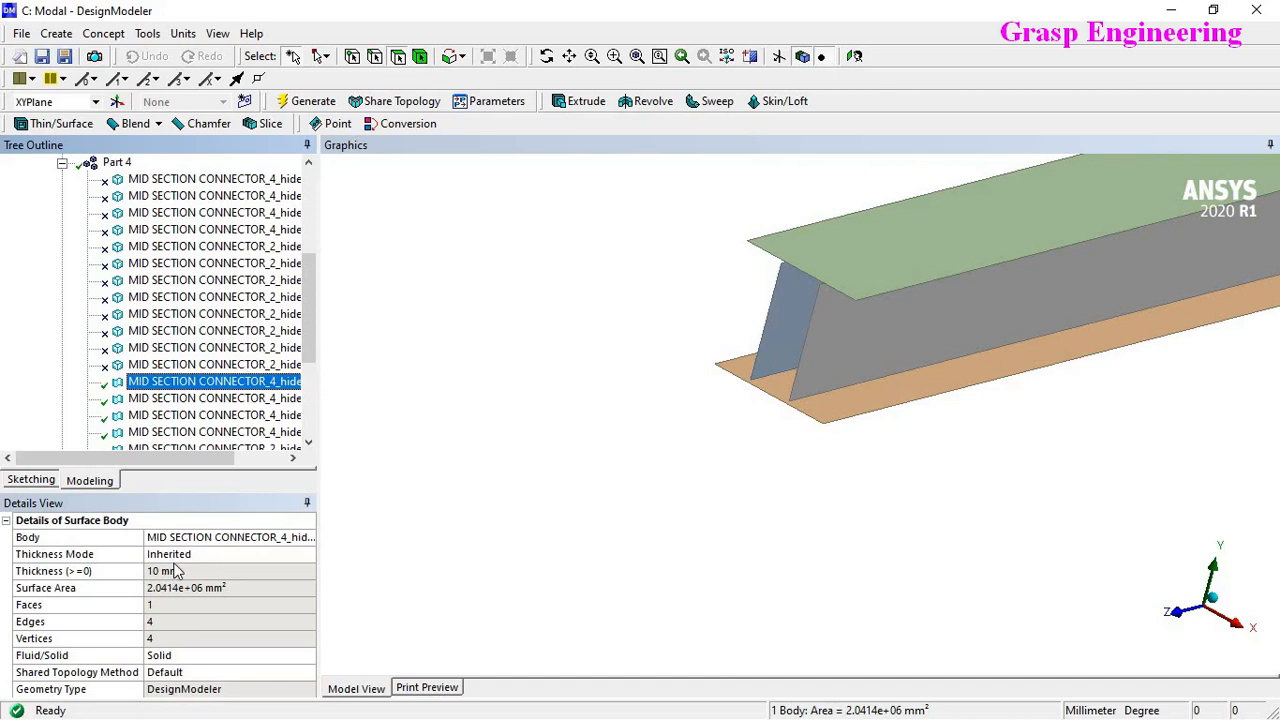
left_click(62, 163)
scroll(530, 477, "down", 3)
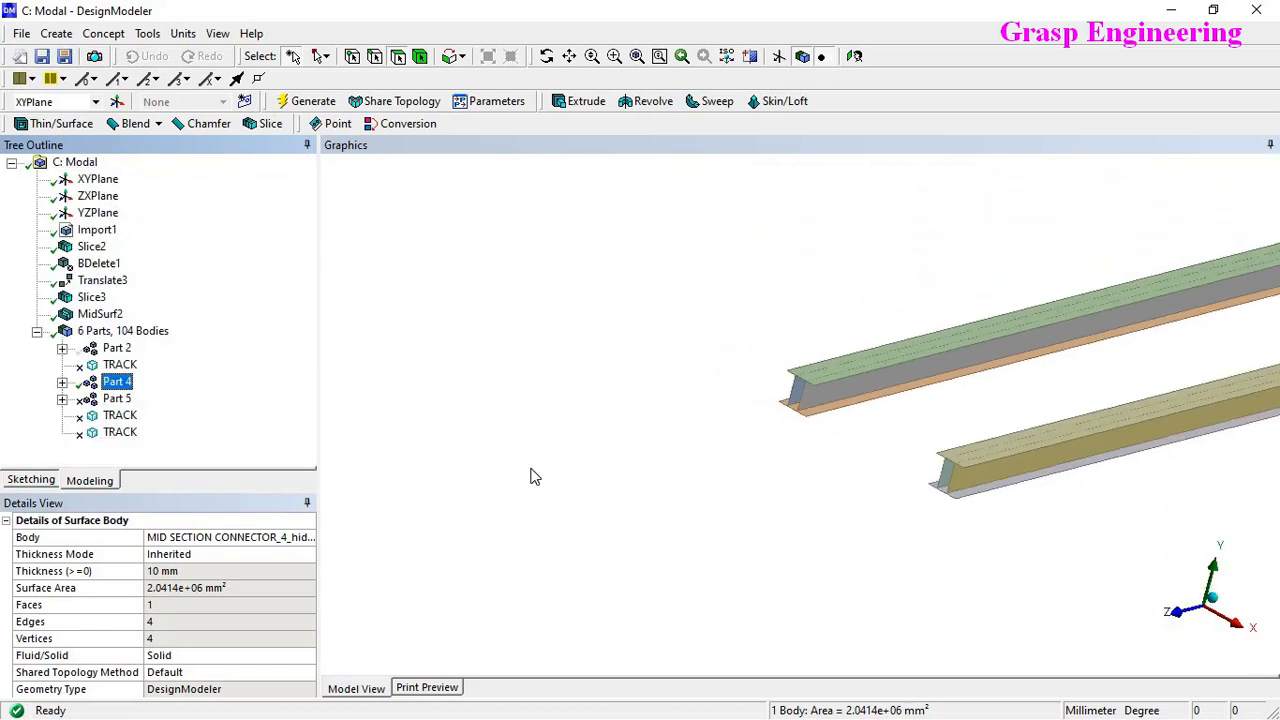
Step: Examine a lower beam's end in a side view along X for gaps between the web and the flanges
scroll(531, 469, "down", 3)
left_click(1240, 626)
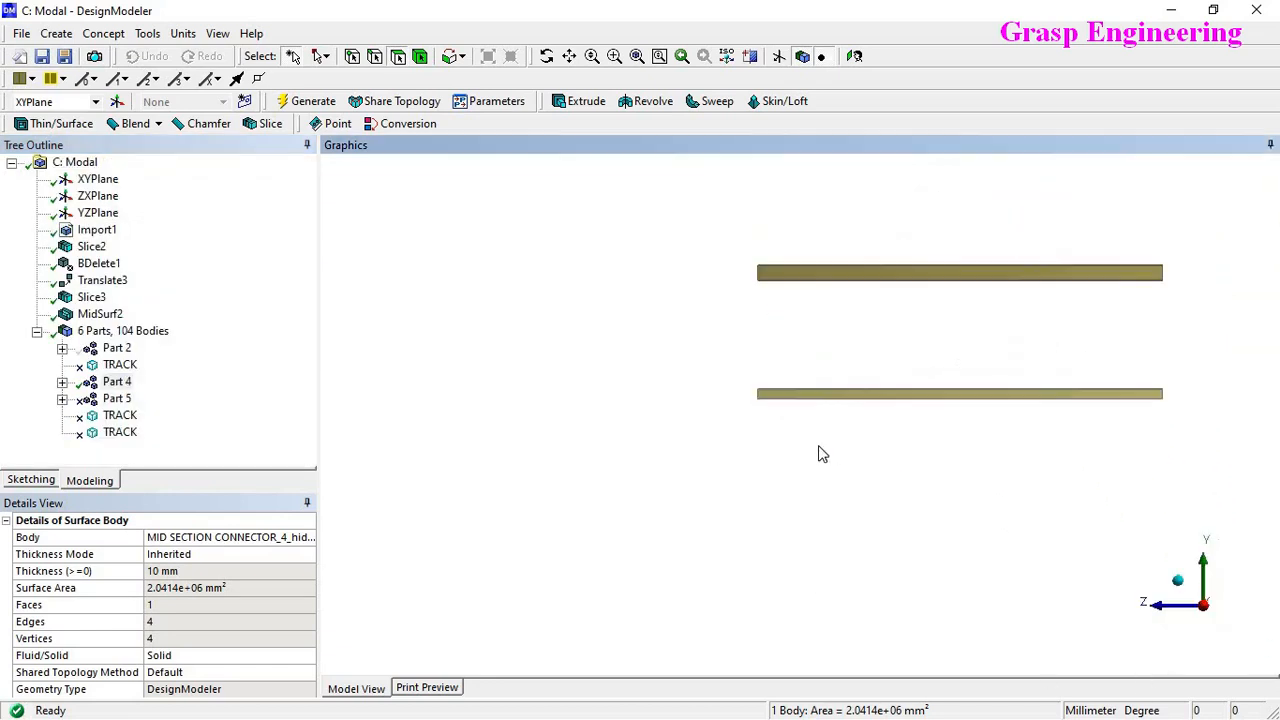
scroll(686, 405, "up", 5)
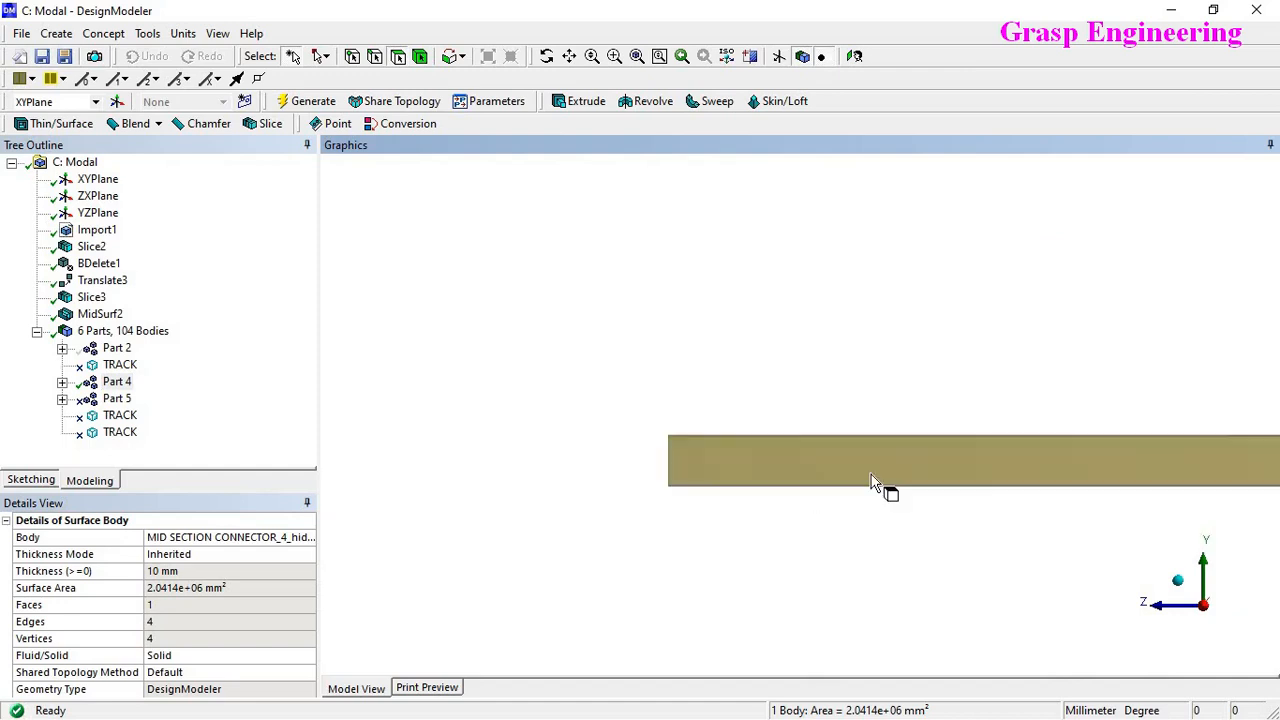
scroll(871, 481, "up", 5)
middle_click_drag(800, 506, 1103, 338, "ctrl")
scroll(962, 519, "up", 1)
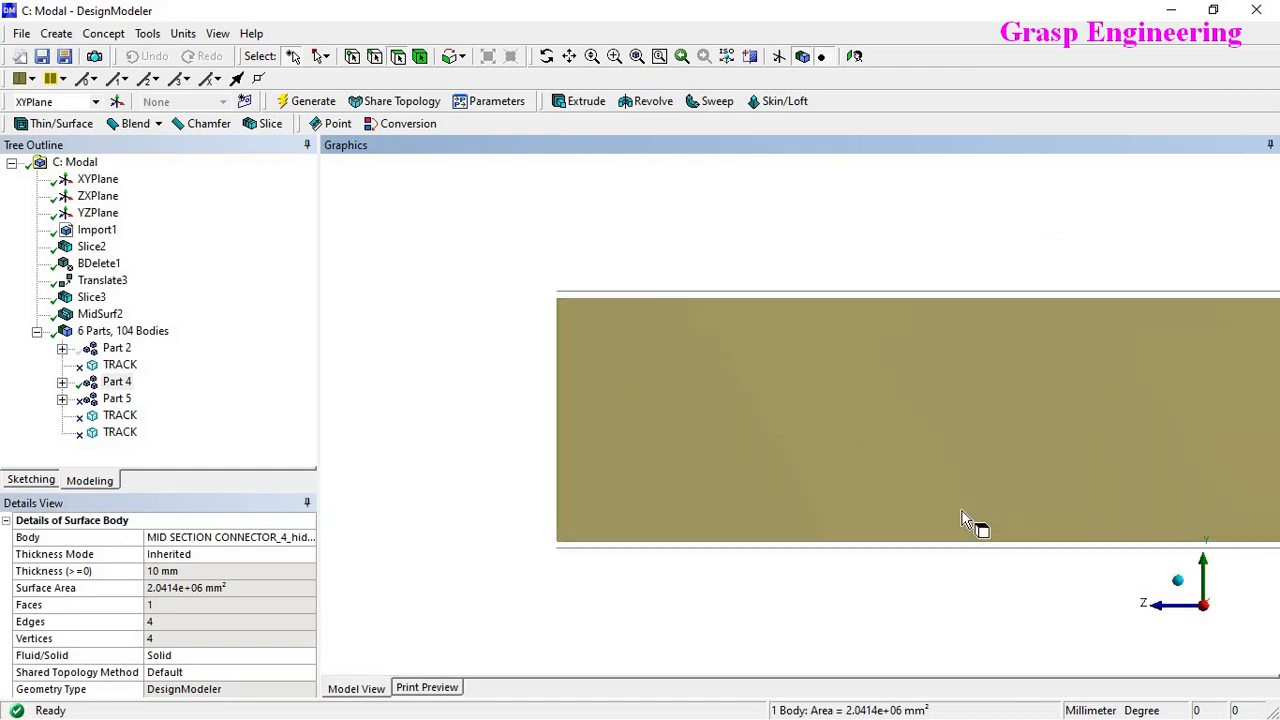
scroll(807, 418, "up", 1)
Step: Select the four long edges of the two web surfaces on the upper beam, using edge selection
left_click(398, 243)
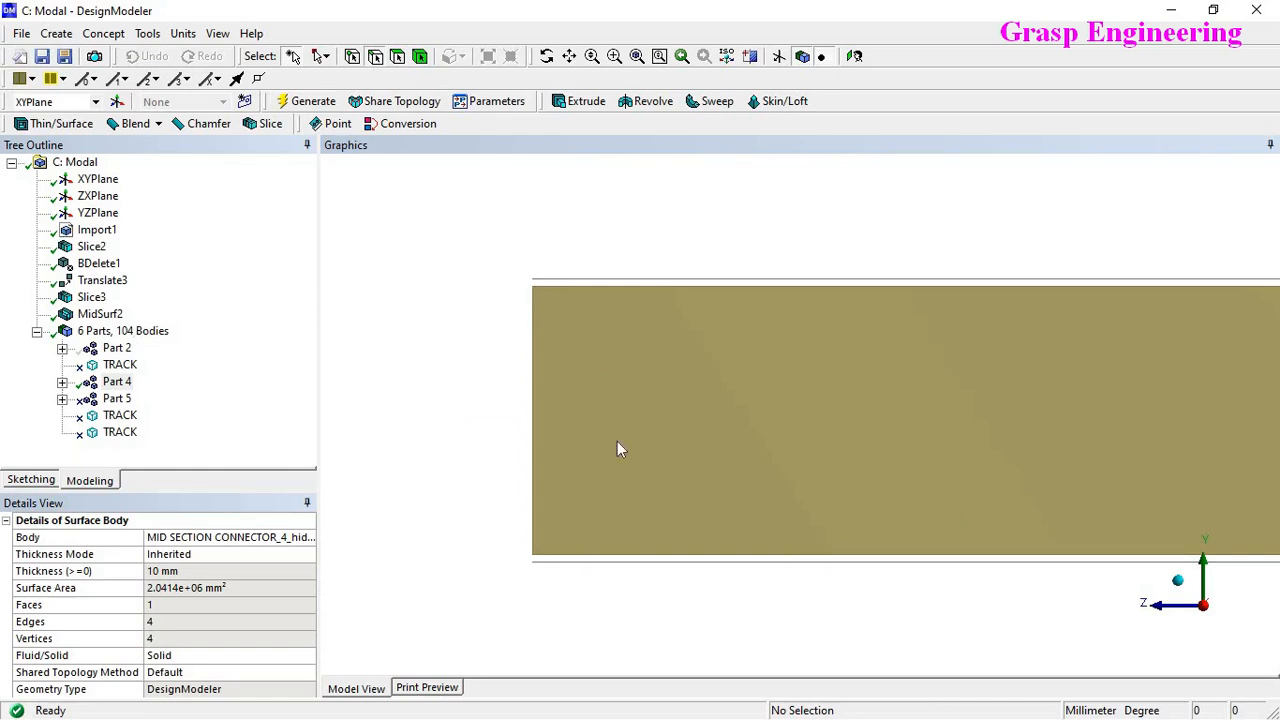
scroll(617, 449, "down", 5)
middle_click_drag(677, 484, 884, 520)
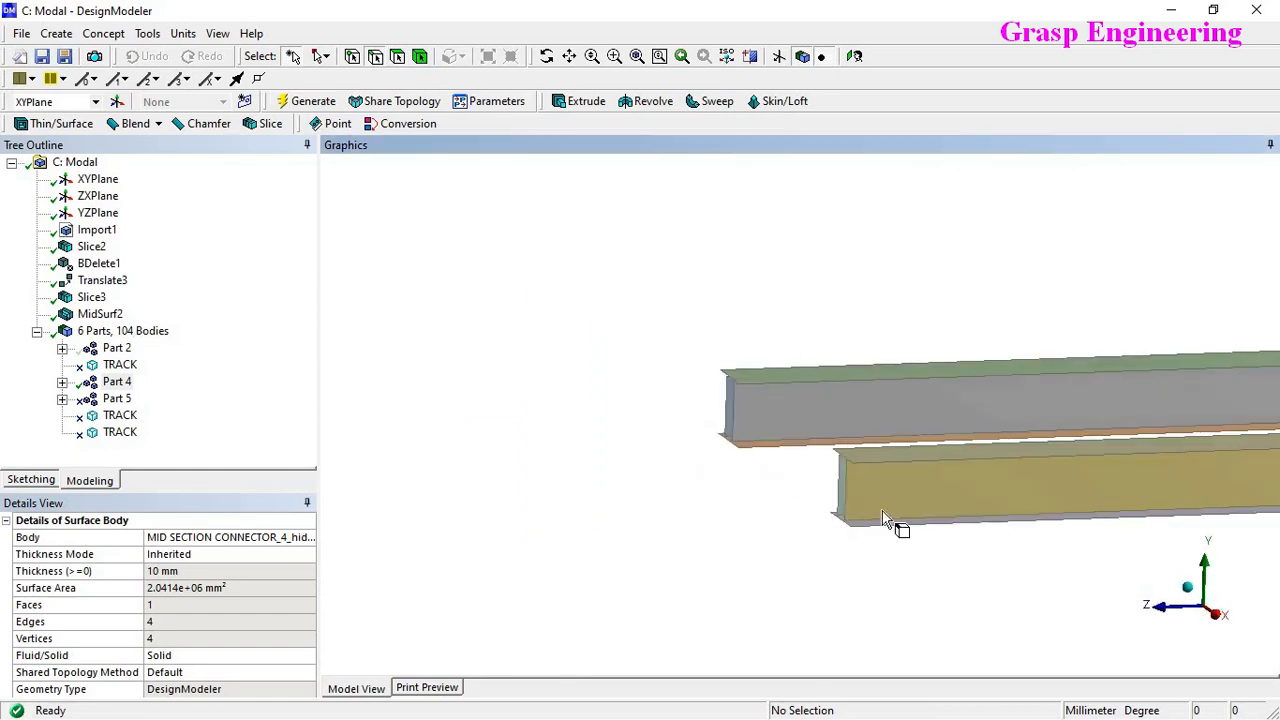
scroll(654, 617, "down", 2)
middle_click_drag(803, 499, 507, 655, "ctrl")
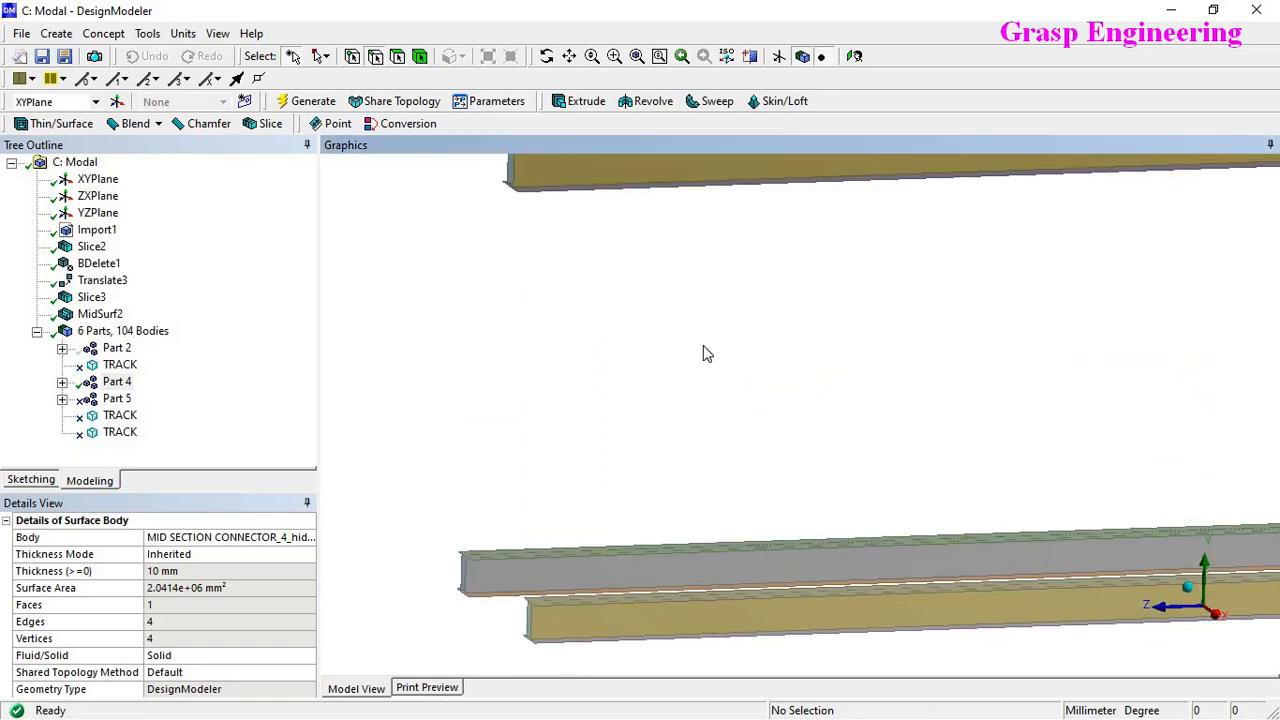
middle_click_drag(706, 352, 795, 660, "ctrl")
scroll(714, 495, "up", 5)
middle_click_drag(718, 489, 788, 489)
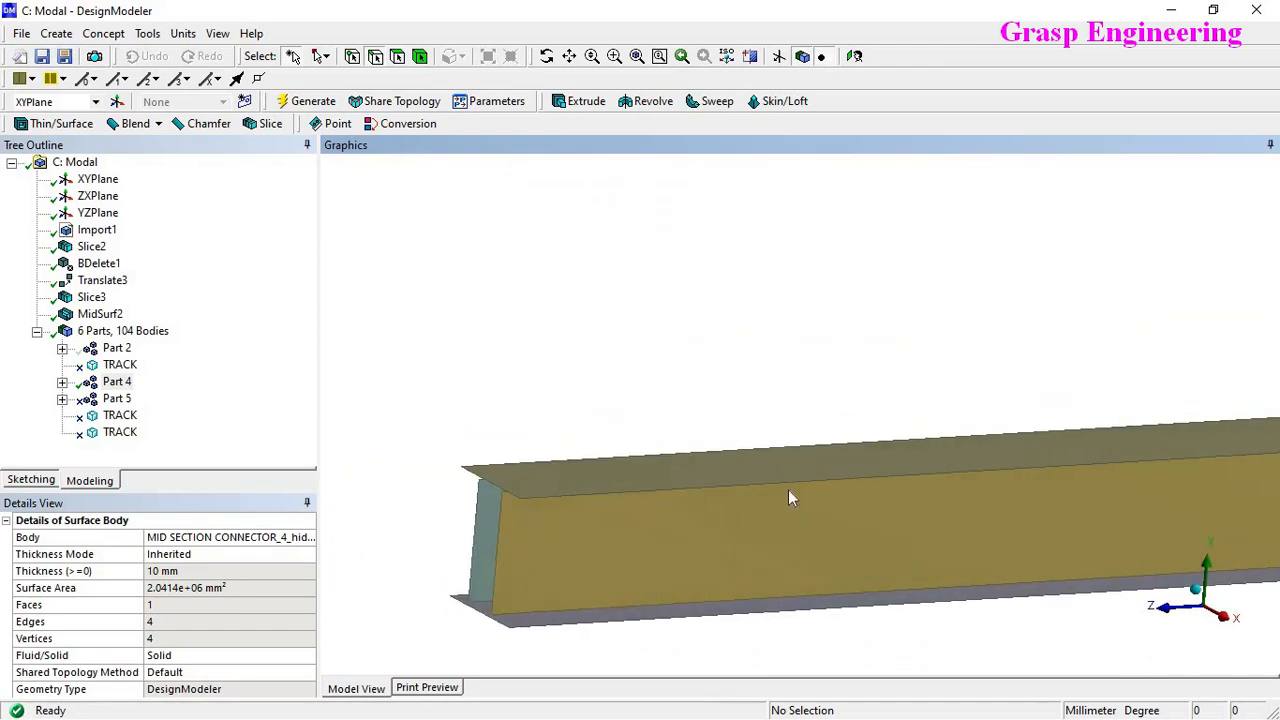
left_click(527, 481)
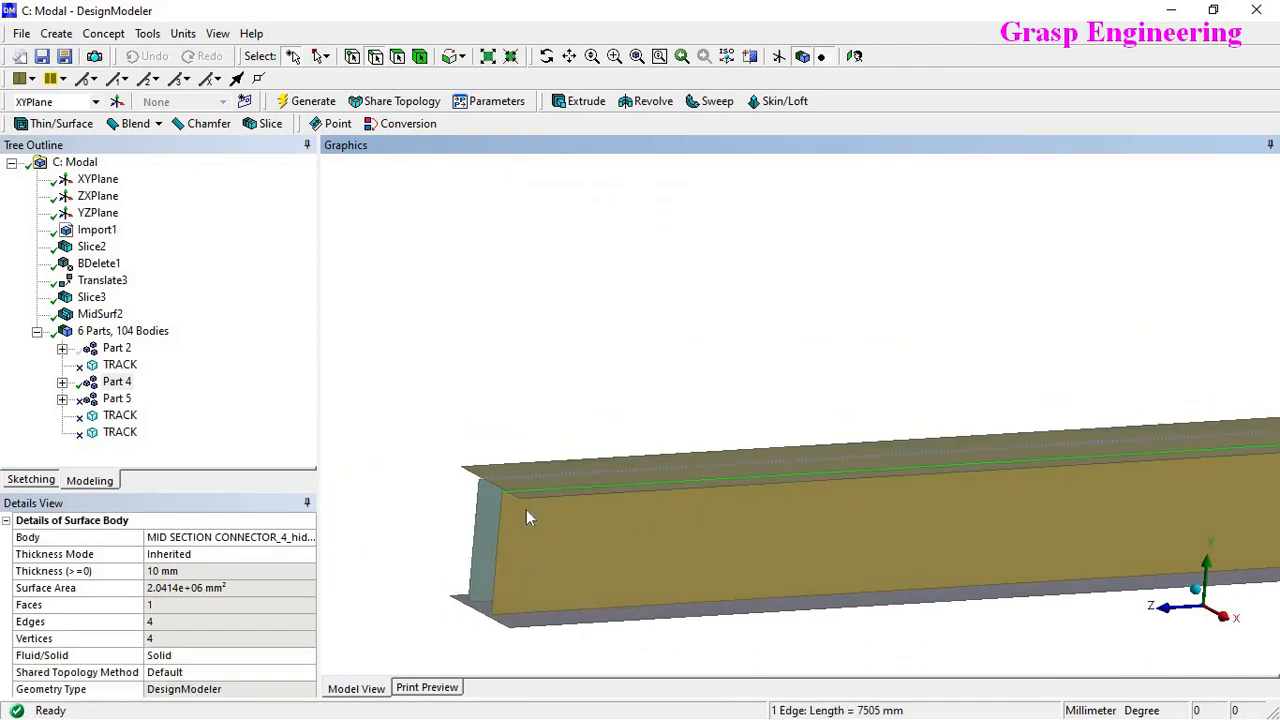
left_click(524, 484, "ctrl")
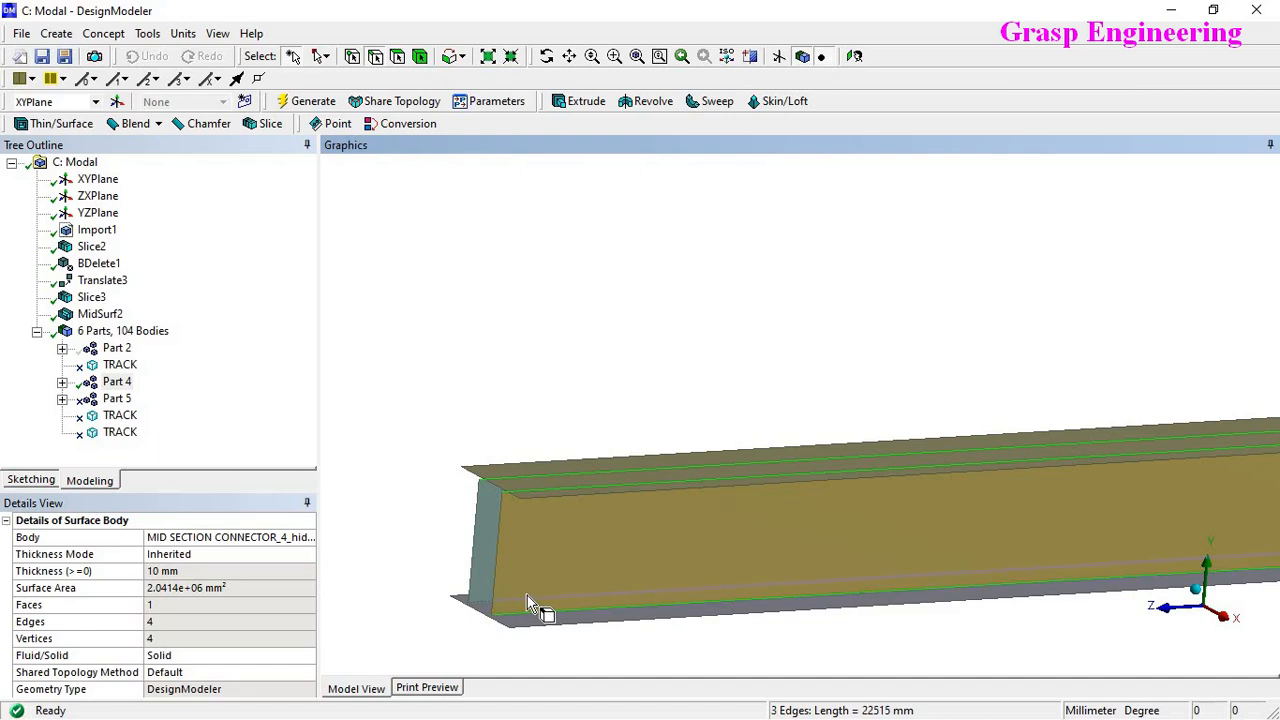
Step: Add the four long web edges of the front lower beam to the edge selection
middle_click_drag(705, 237, 942, 246, "ctrl")
scroll(877, 444, "up", 3)
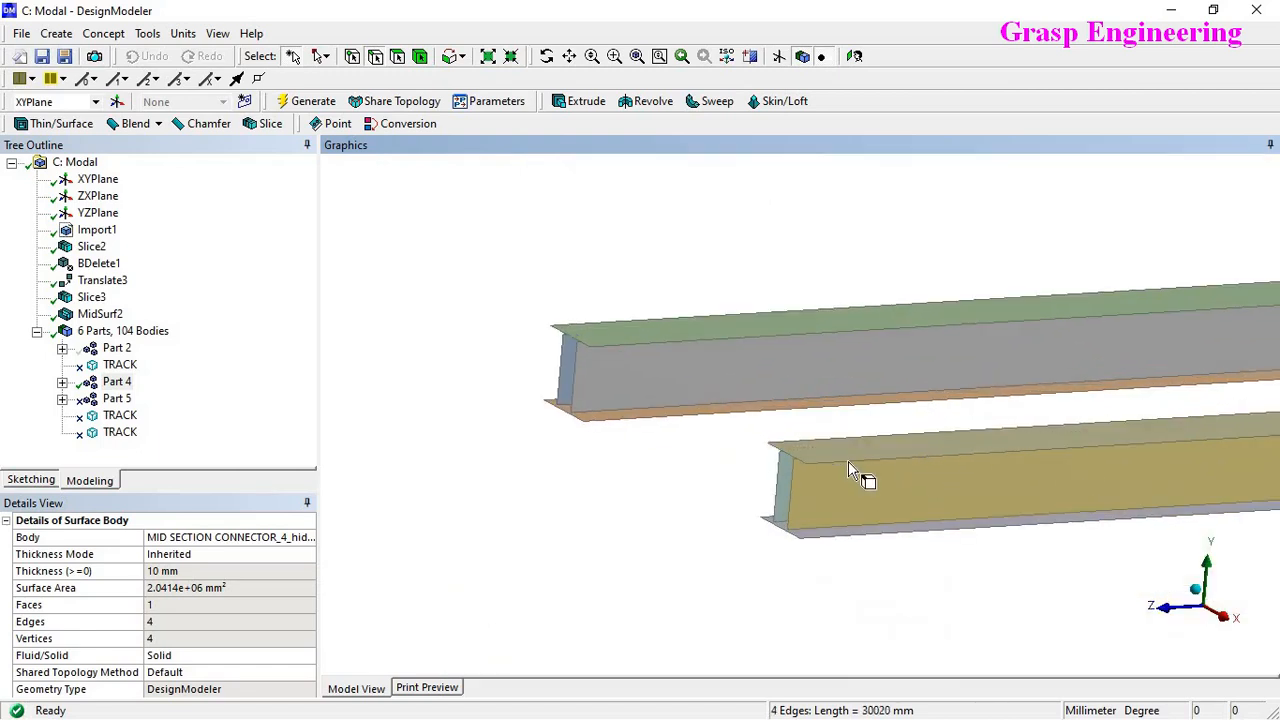
left_click(856, 448, "ctrl")
left_click(838, 530, "ctrl")
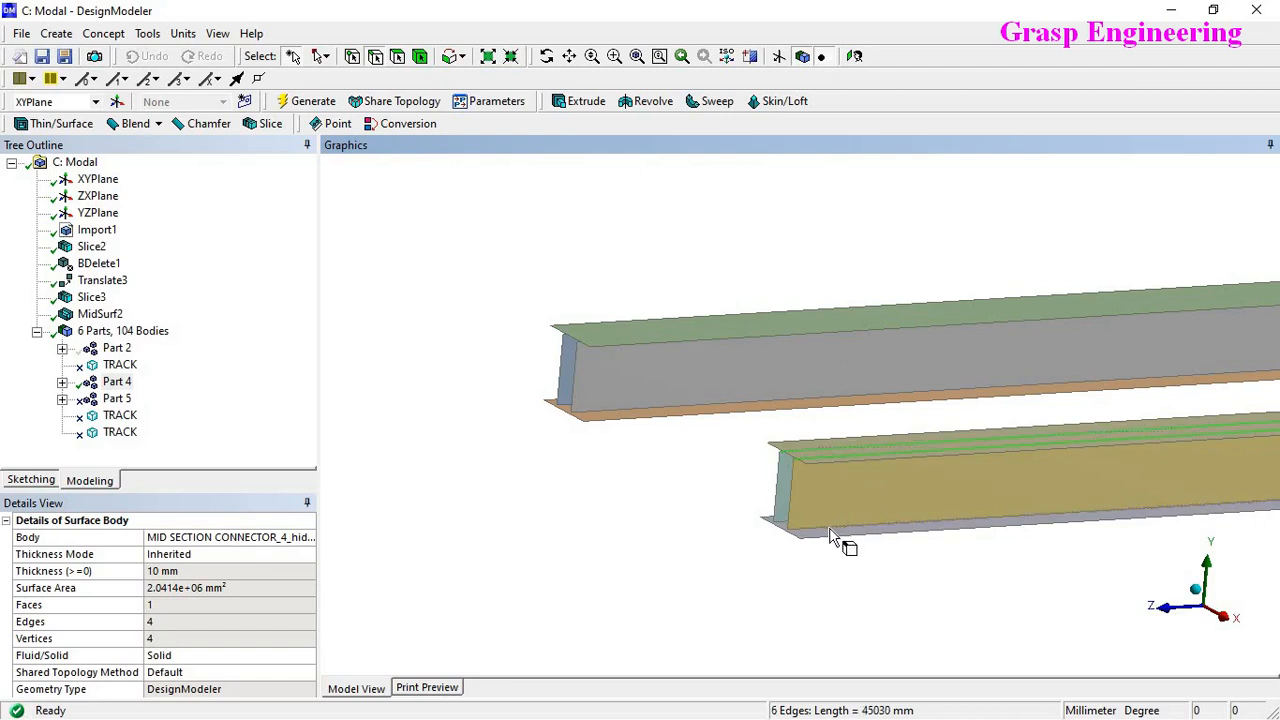
left_click(838, 530, "ctrl")
left_click(834, 518, "ctrl")
Step: Add the four long web edges of the rear lower beam to the edge selection
left_click(622, 410, "ctrl")
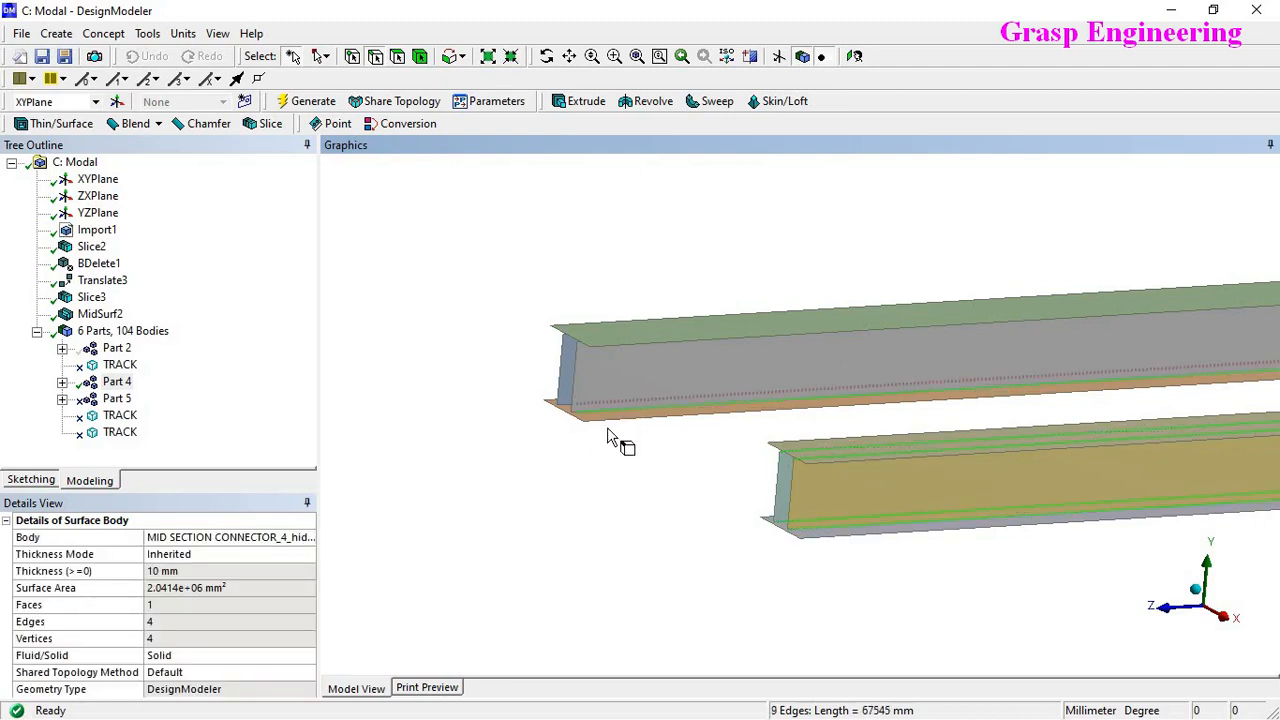
left_click(612, 428, "ctrl")
scroll(592, 512, "down", 3)
scroll(577, 518, "down", 4)
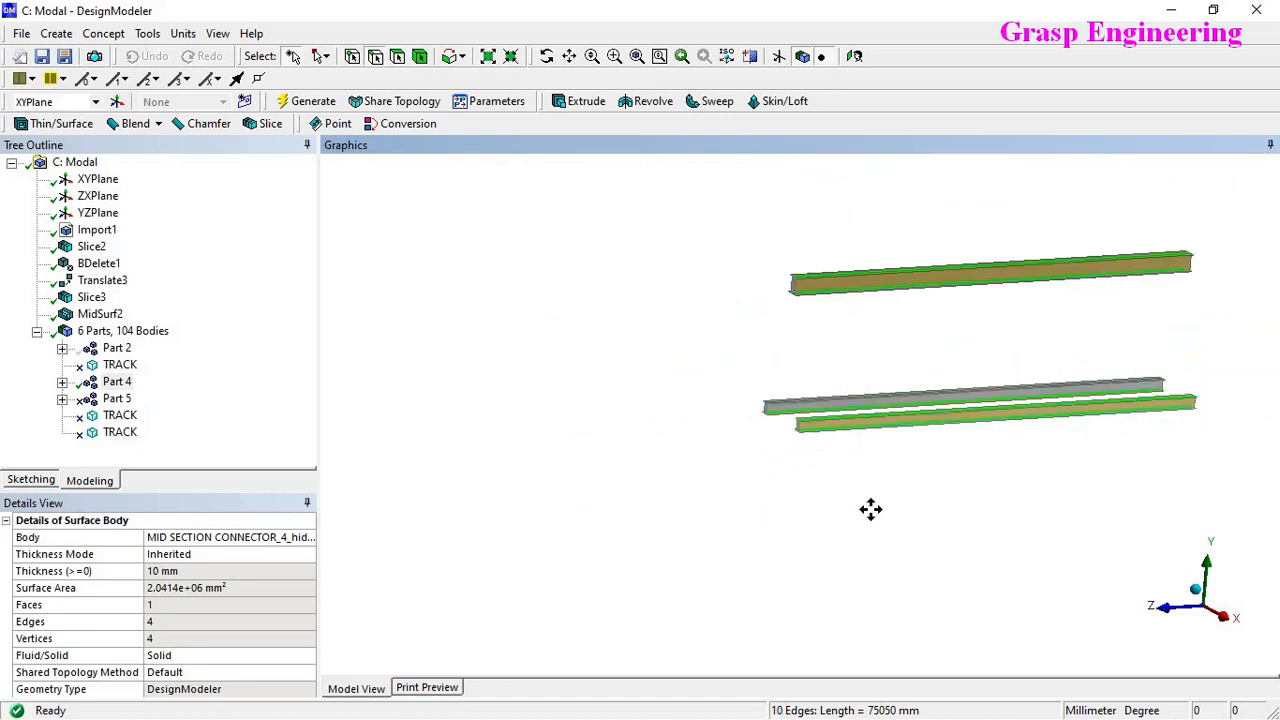
middle_click_drag(868, 509, 736, 573, "ctrl")
scroll(681, 508, "up", 4)
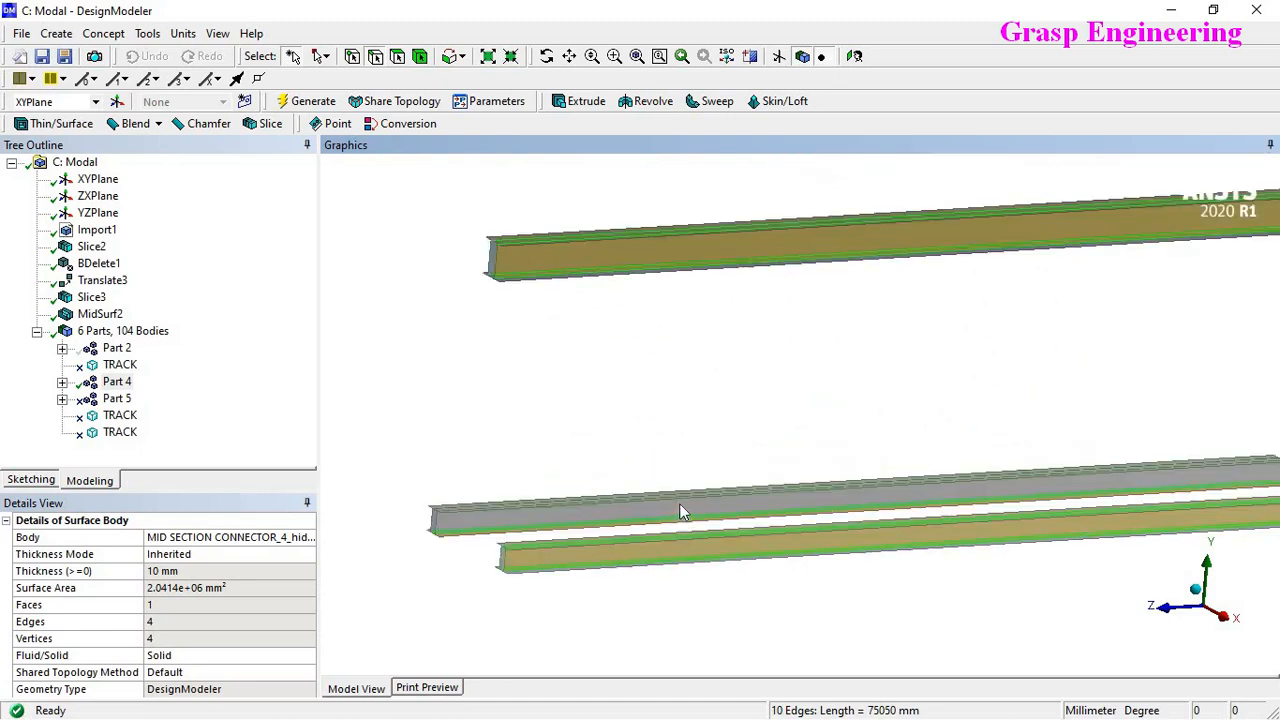
scroll(610, 501, "up", 3)
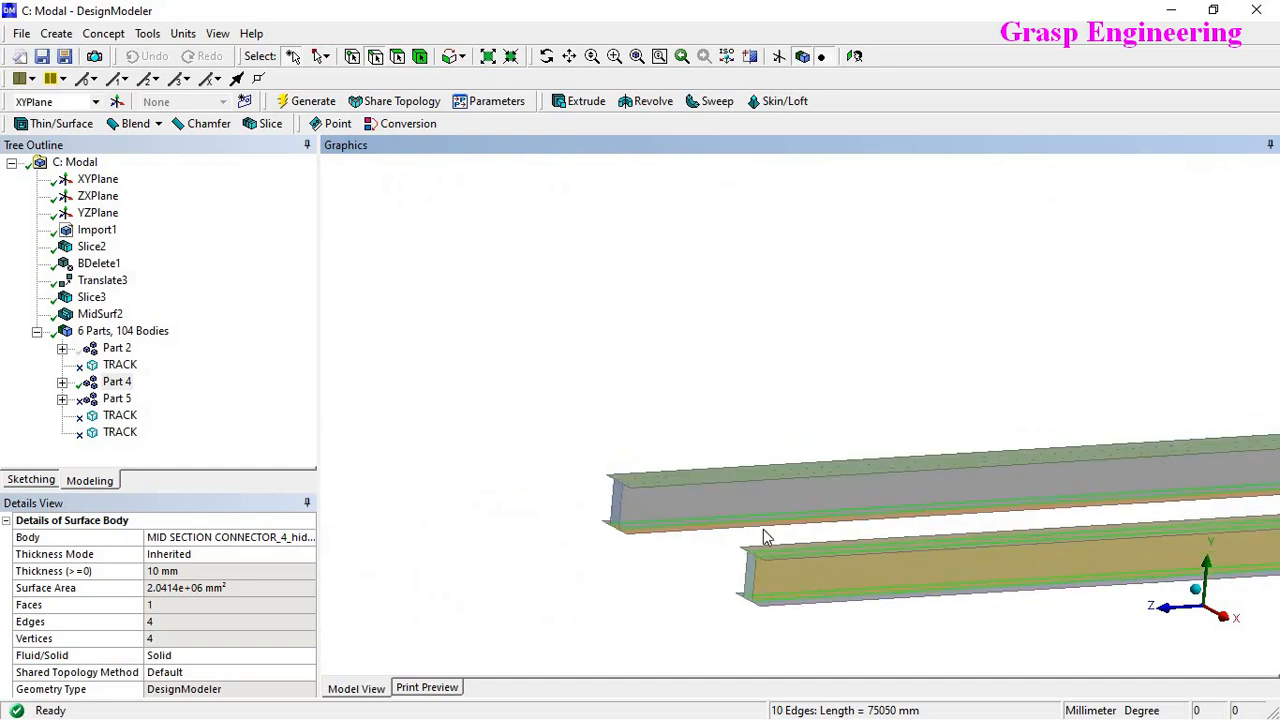
left_click(609, 504, "ctrl")
left_click(605, 518, "ctrl")
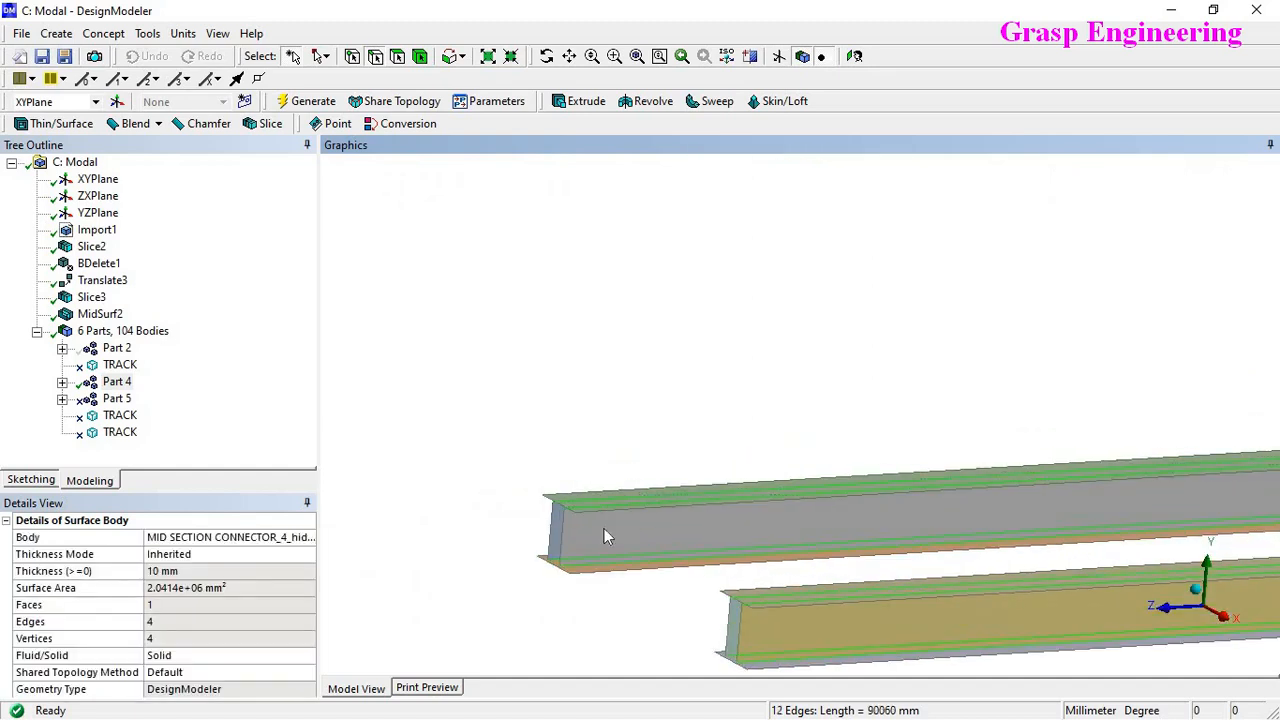
Step: Extend the twelve selected web edges with a Surface Extension whose extent is To Next, and generate the feature
scroll(613, 528, "down", 4)
middle_click_drag(863, 549, 700, 561, "ctrl")
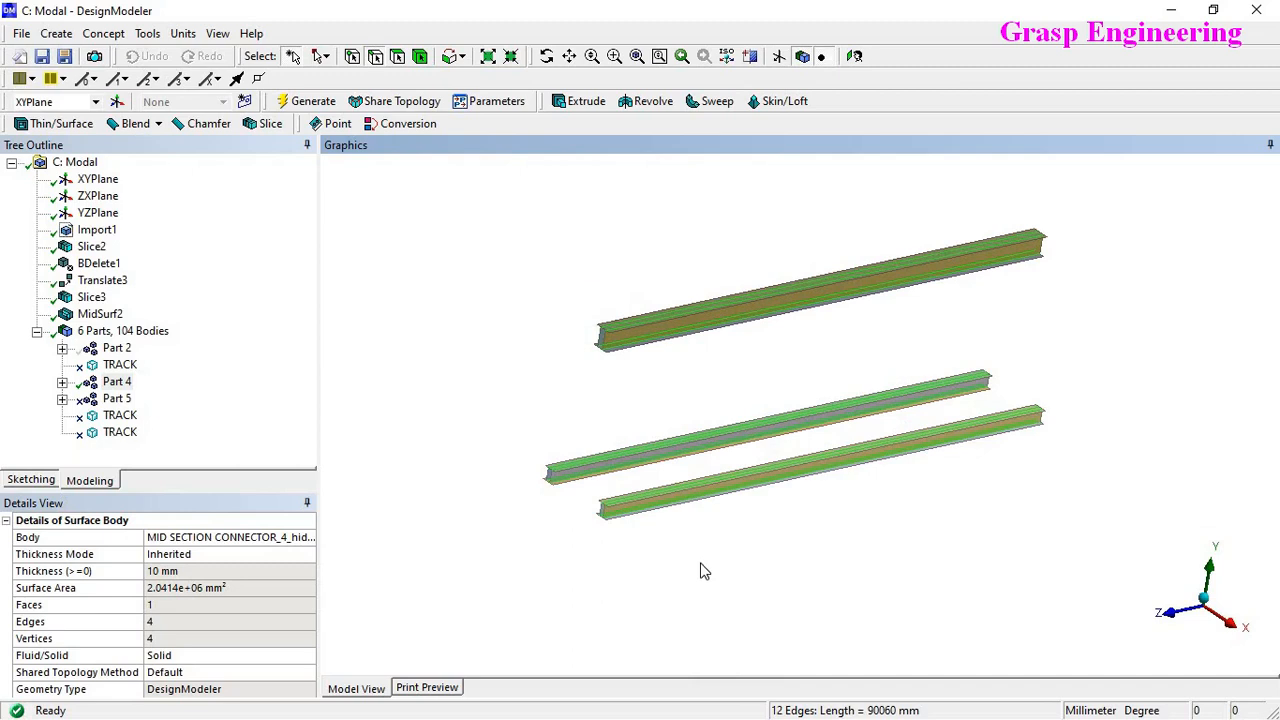
left_click(149, 35)
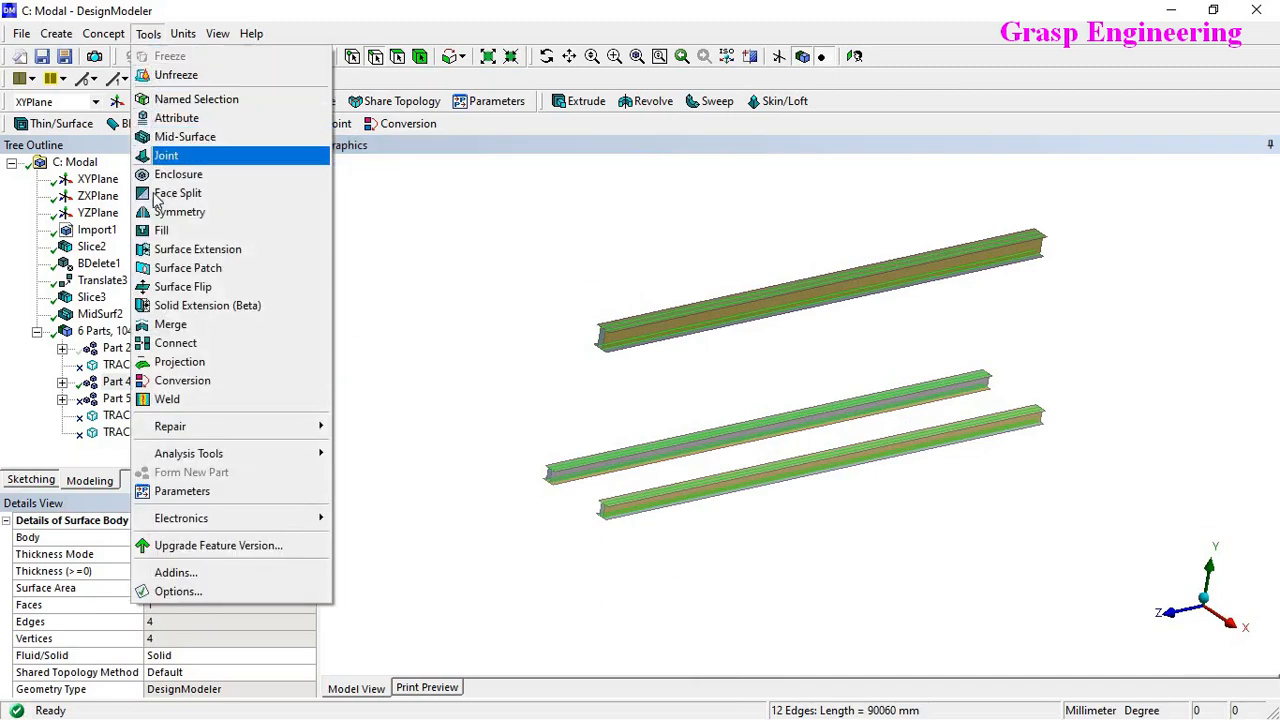
left_click(241, 251)
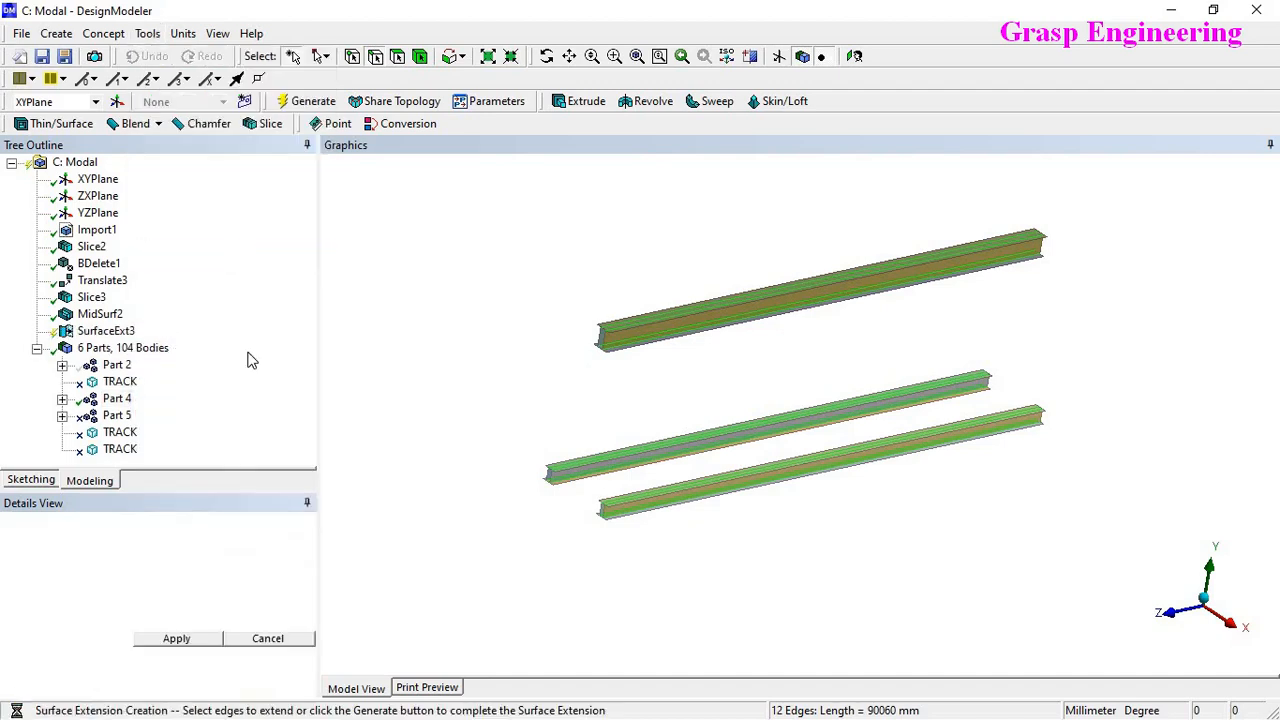
left_click(178, 640)
left_click(248, 658)
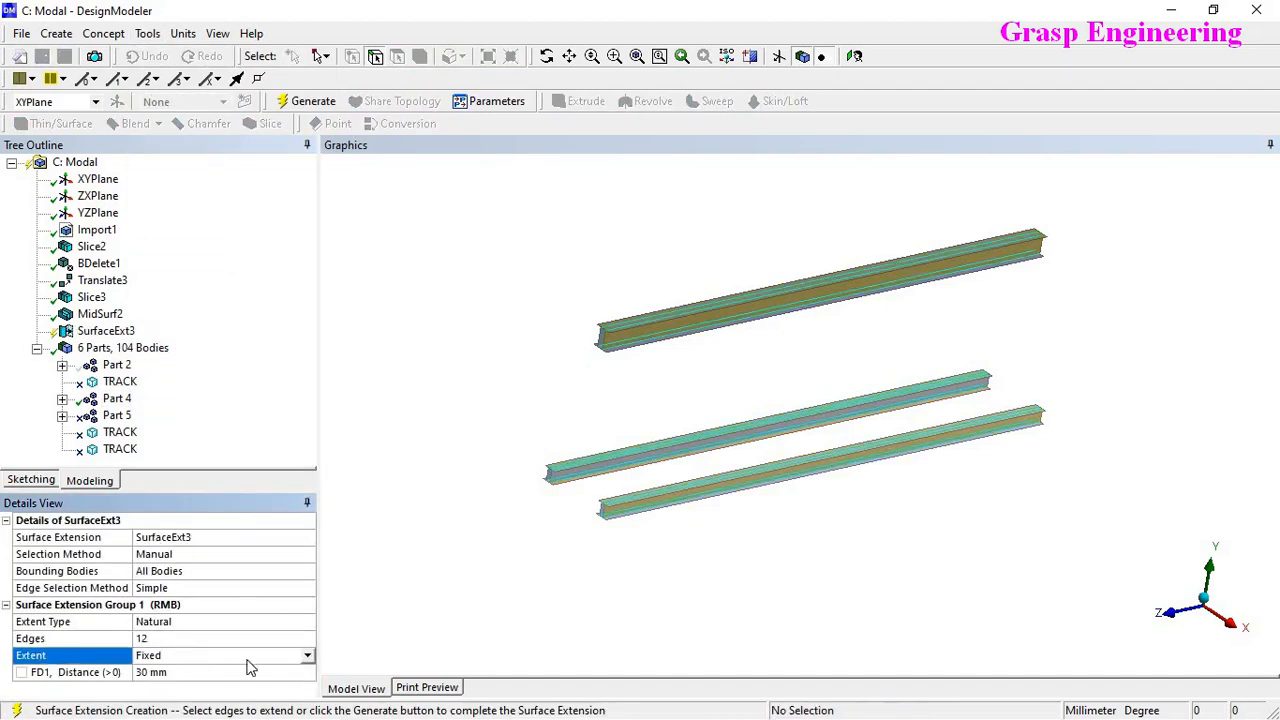
left_click(307, 656)
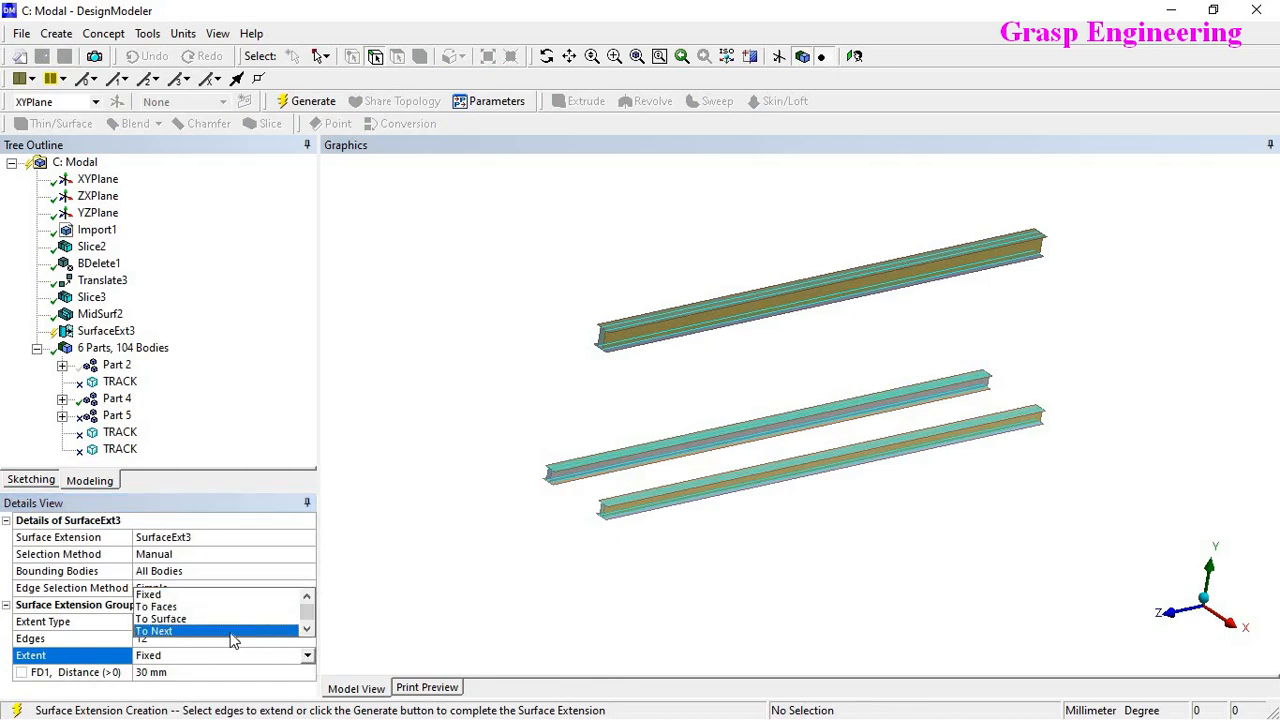
left_click(196, 632)
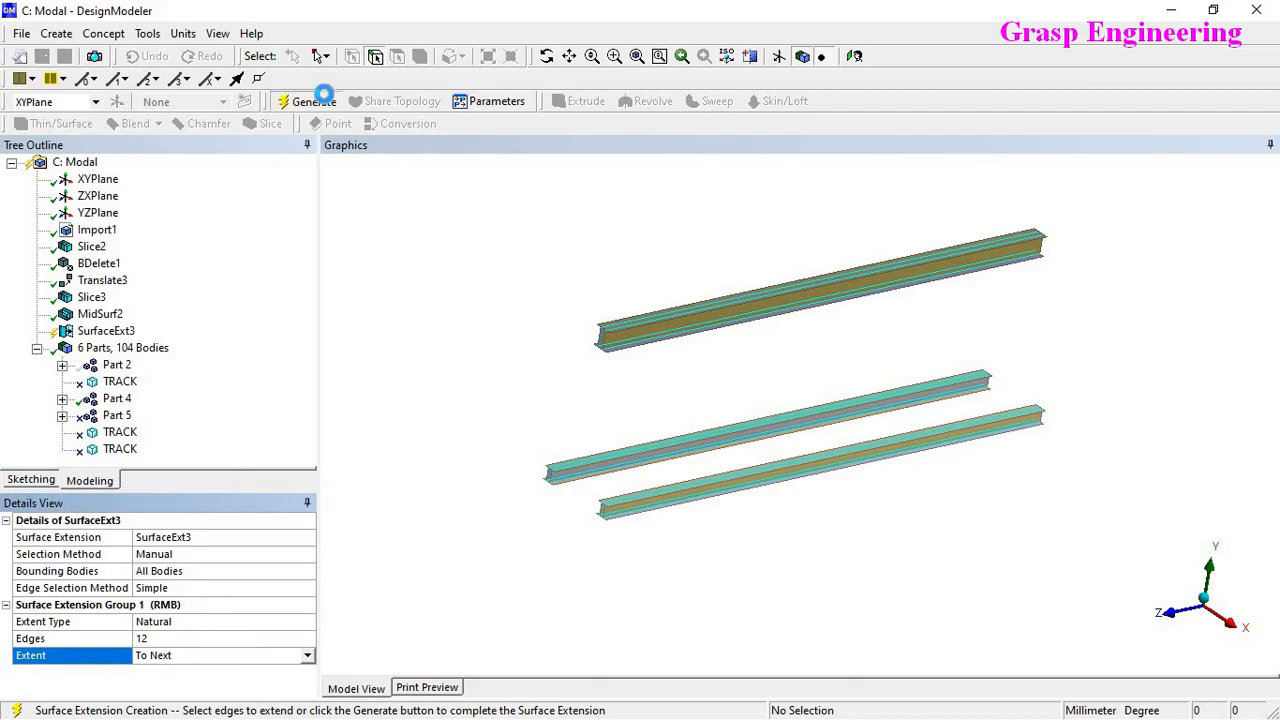
left_click(310, 101)
Step: Examine the ends of the lower beams in a side view for remaining gaps between webs and flanges
scroll(697, 491, "up", 5)
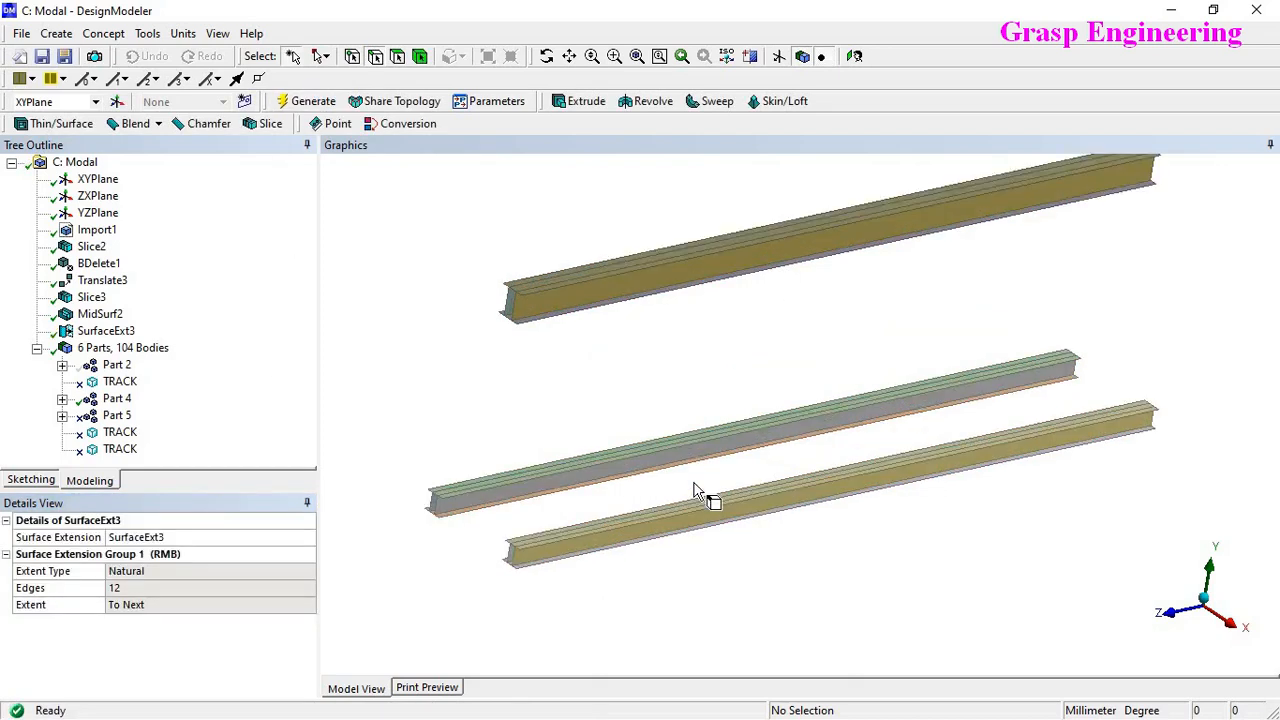
scroll(686, 529, "up", 4)
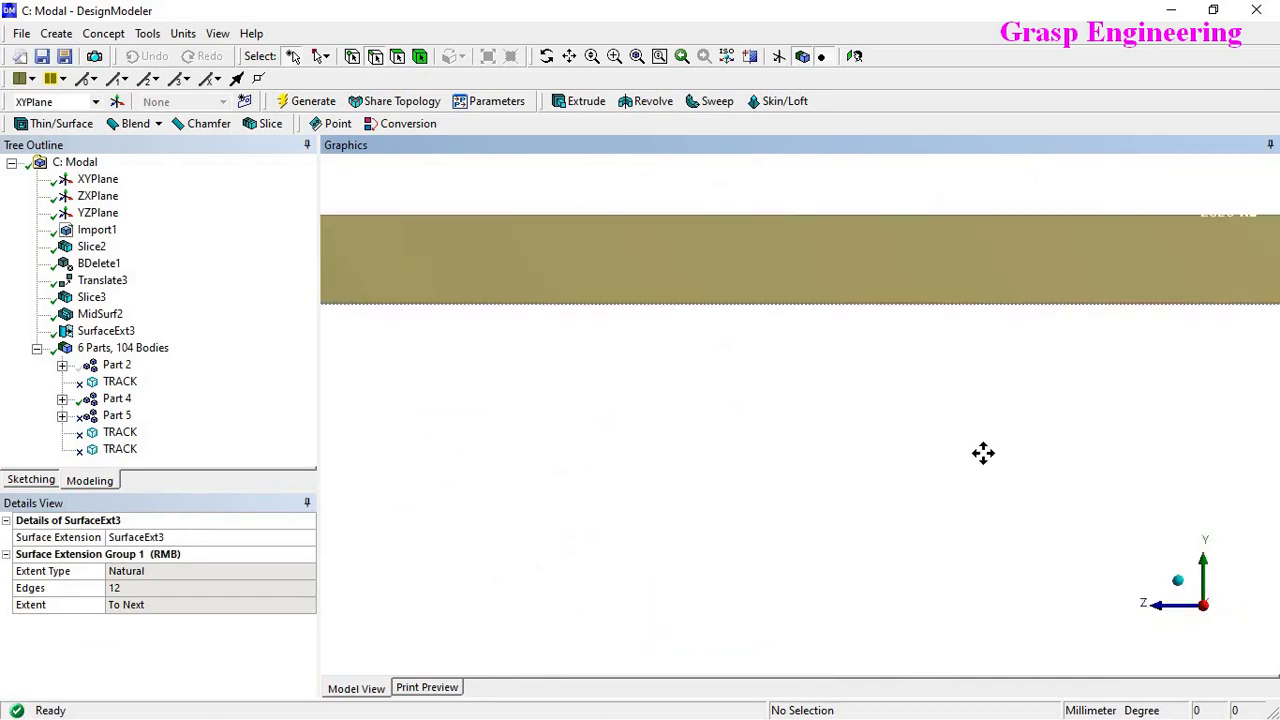
scroll(903, 426, "up", 3)
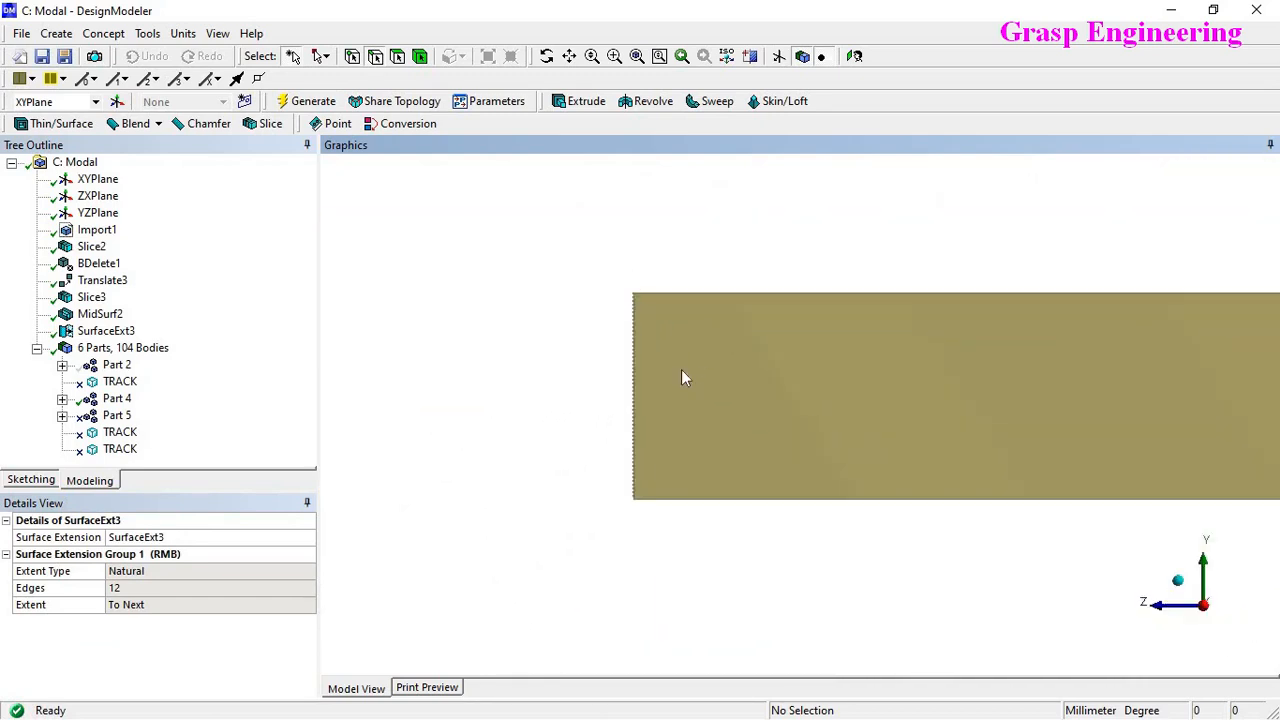
middle_click_drag(683, 374, 723, 383)
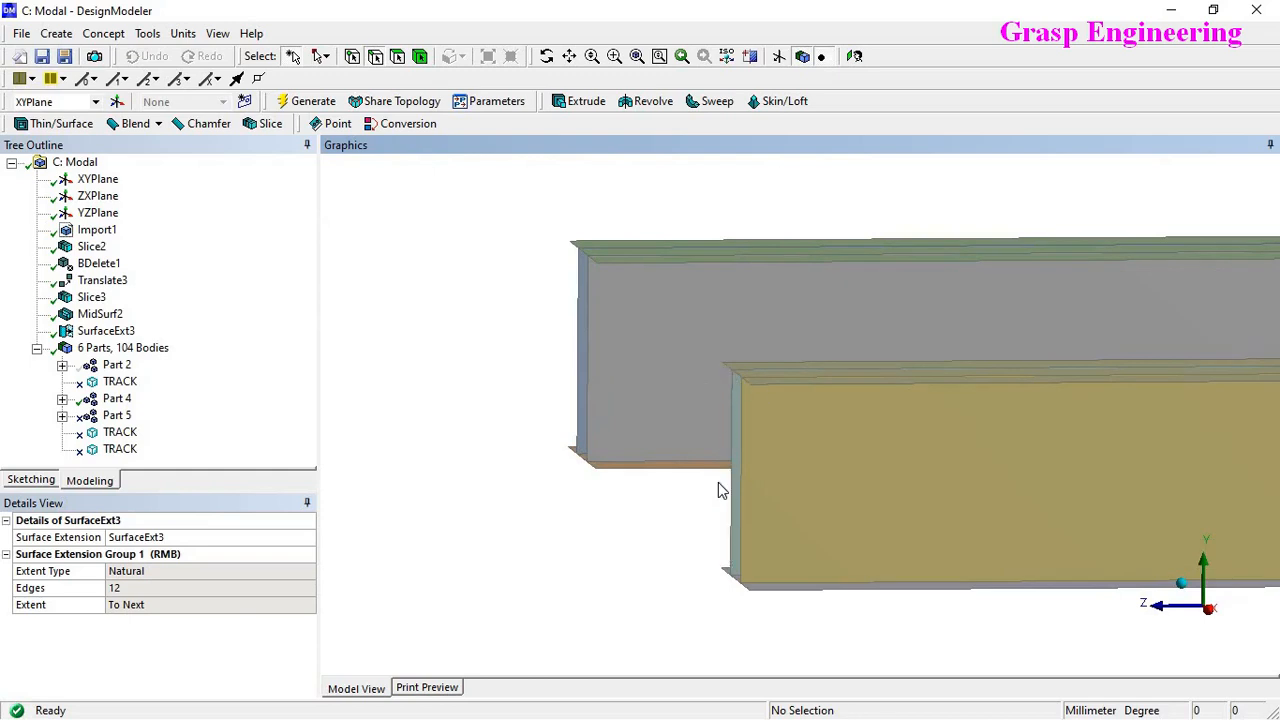
scroll(689, 506, "down", 6)
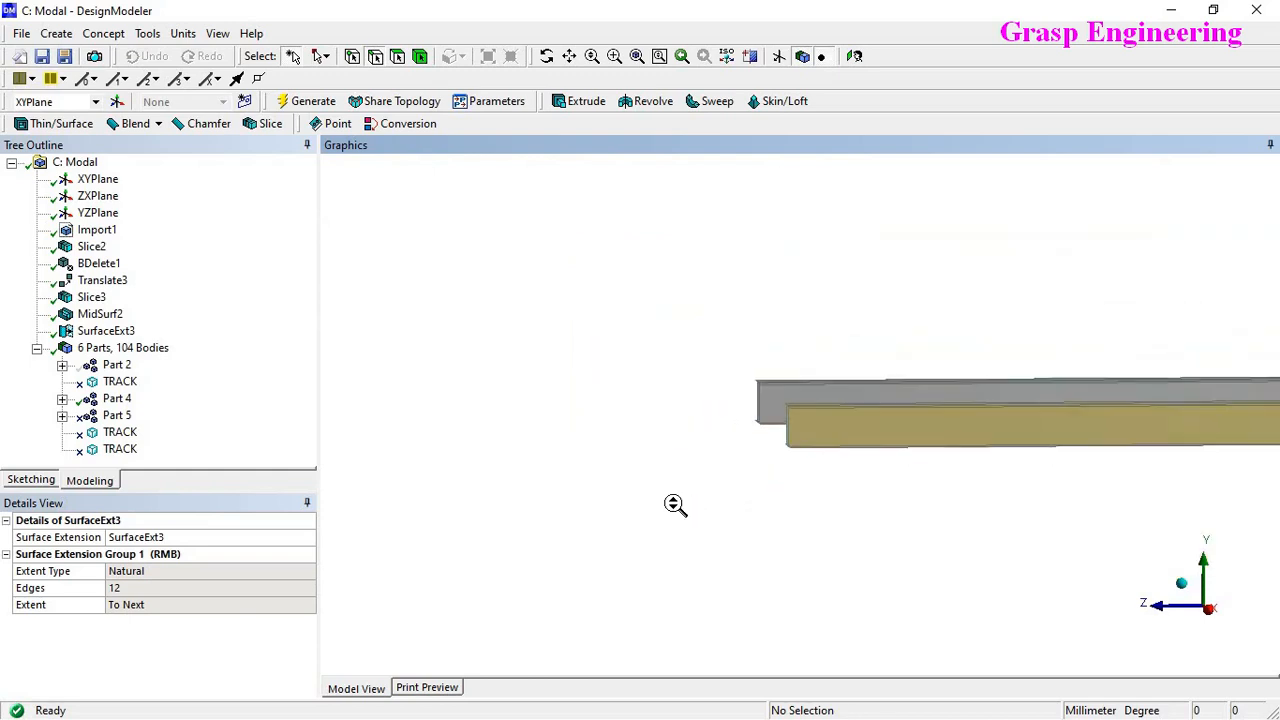
middle_click_drag(585, 509, 650, 330)
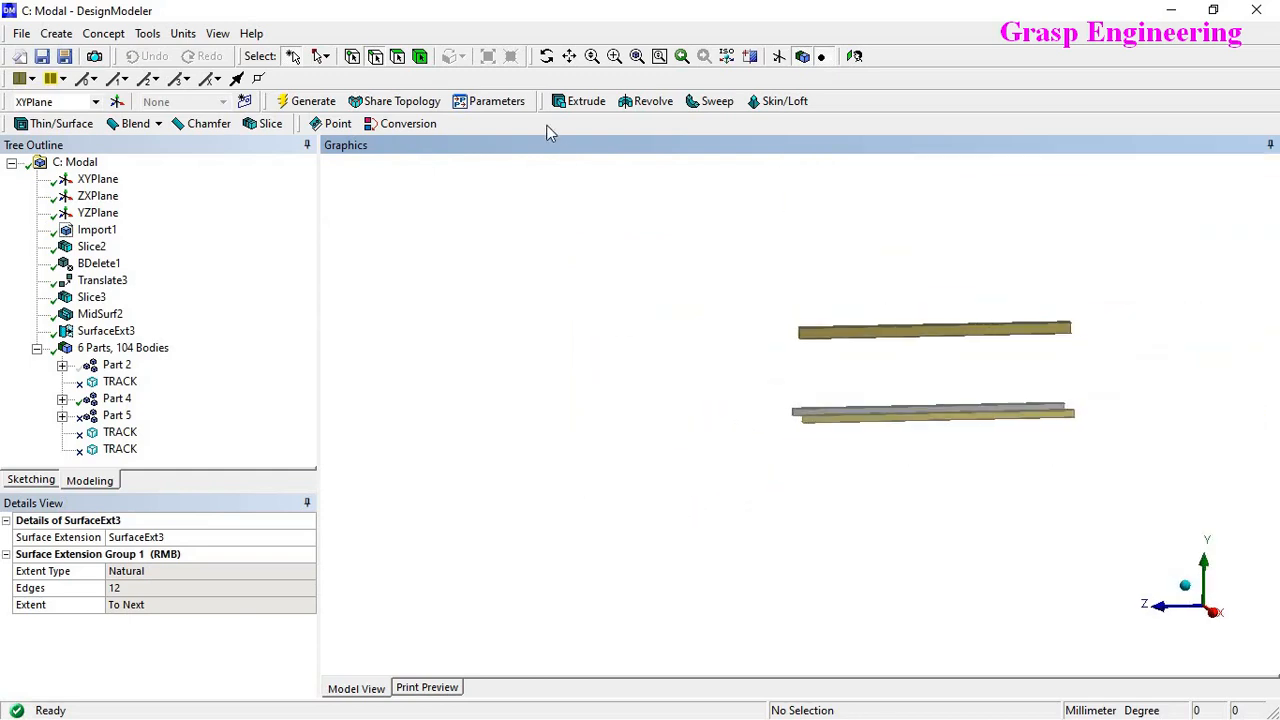
Step: Select all visible beam surface bodies and form one new multibody part from them
right_click(482, 238)
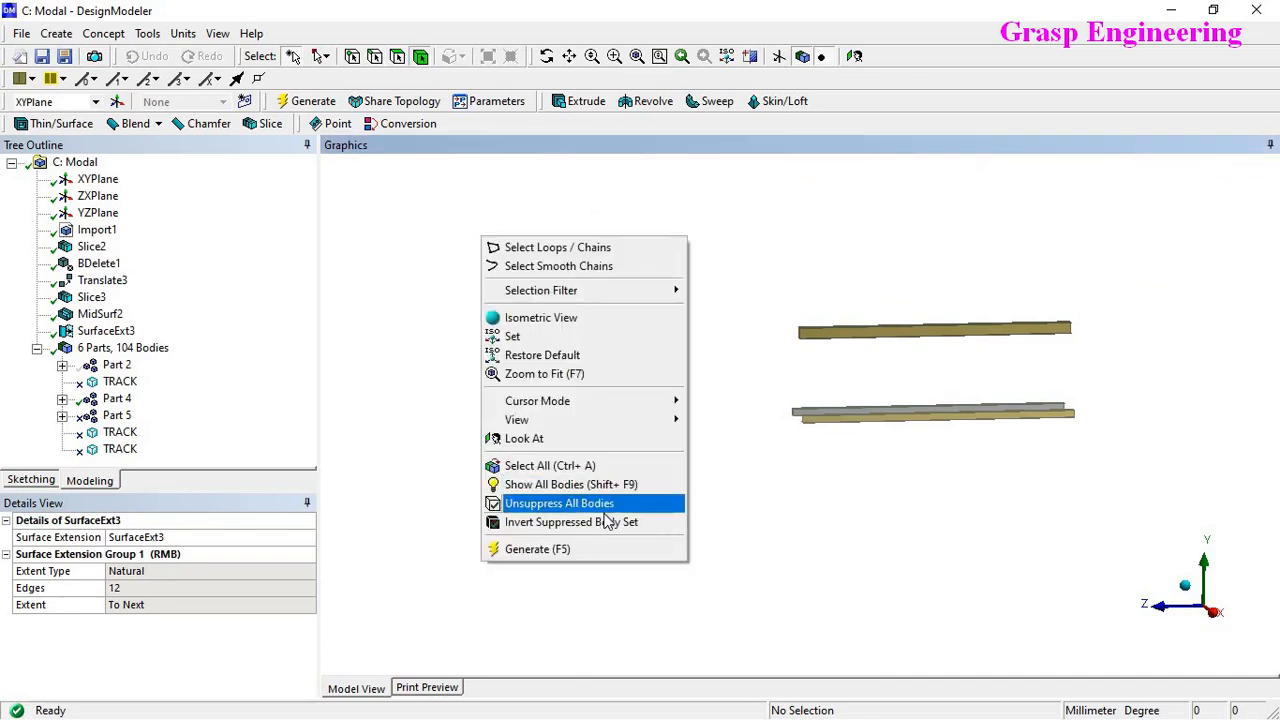
left_click(589, 466)
right_click(666, 380)
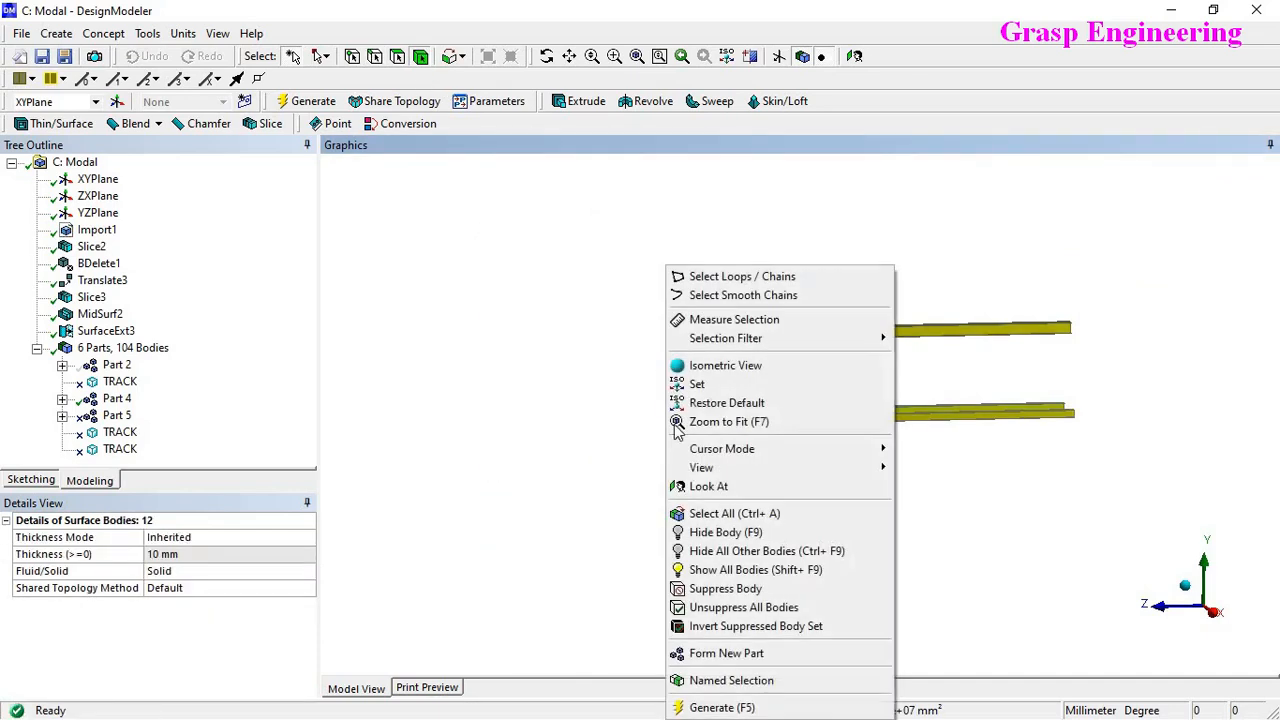
left_click(715, 655)
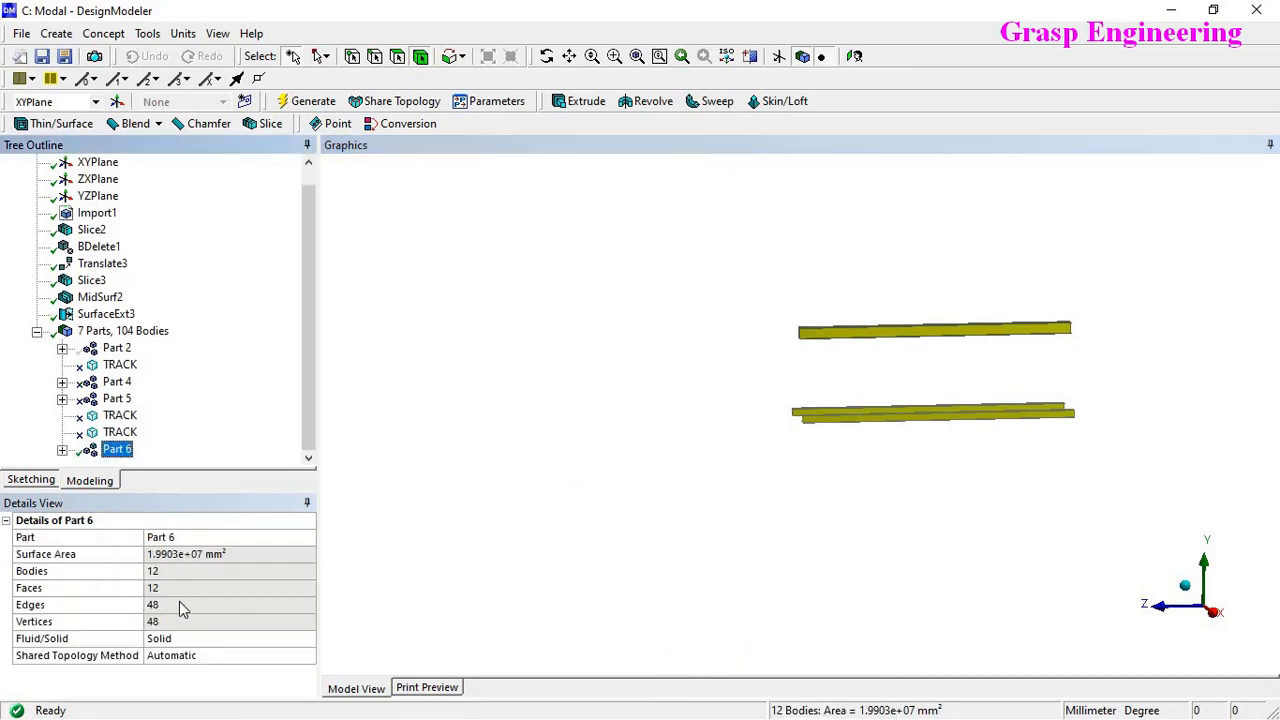
left_click(960, 461)
Step: Show all hidden bodies of the girder assembly again
left_click_drag(986, 477, 800, 418)
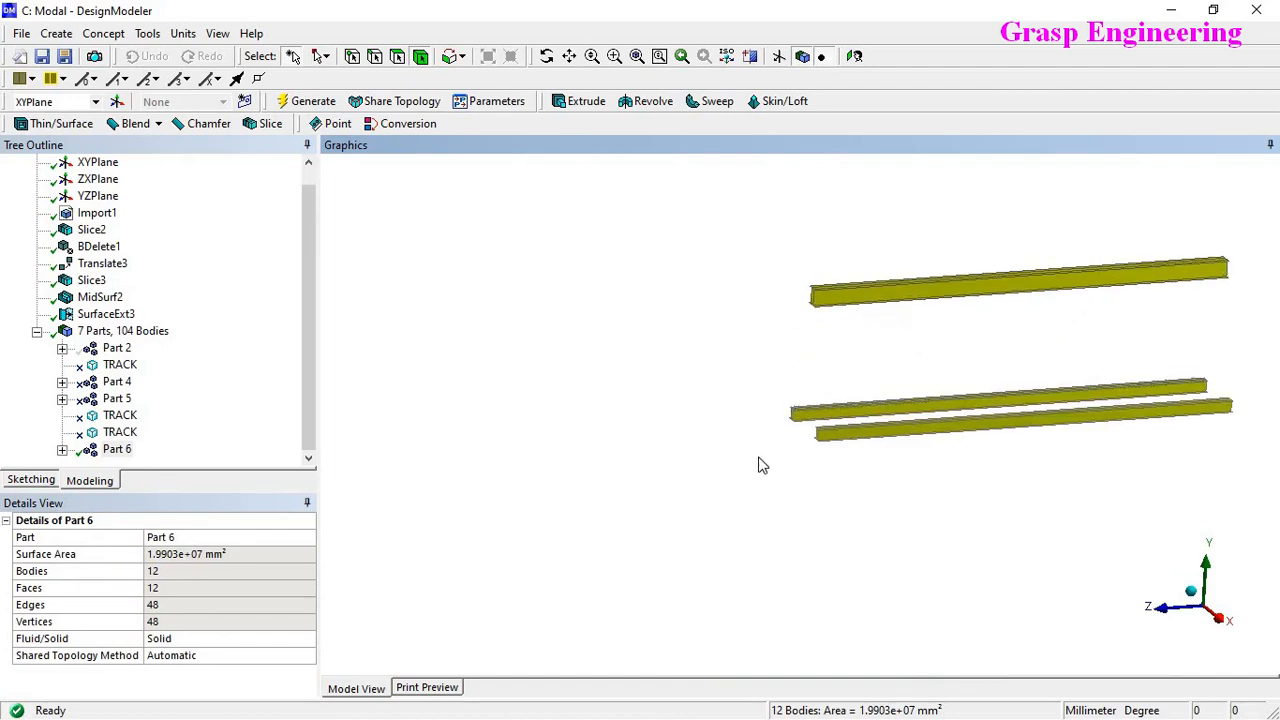
scroll(700, 470, "down", 2)
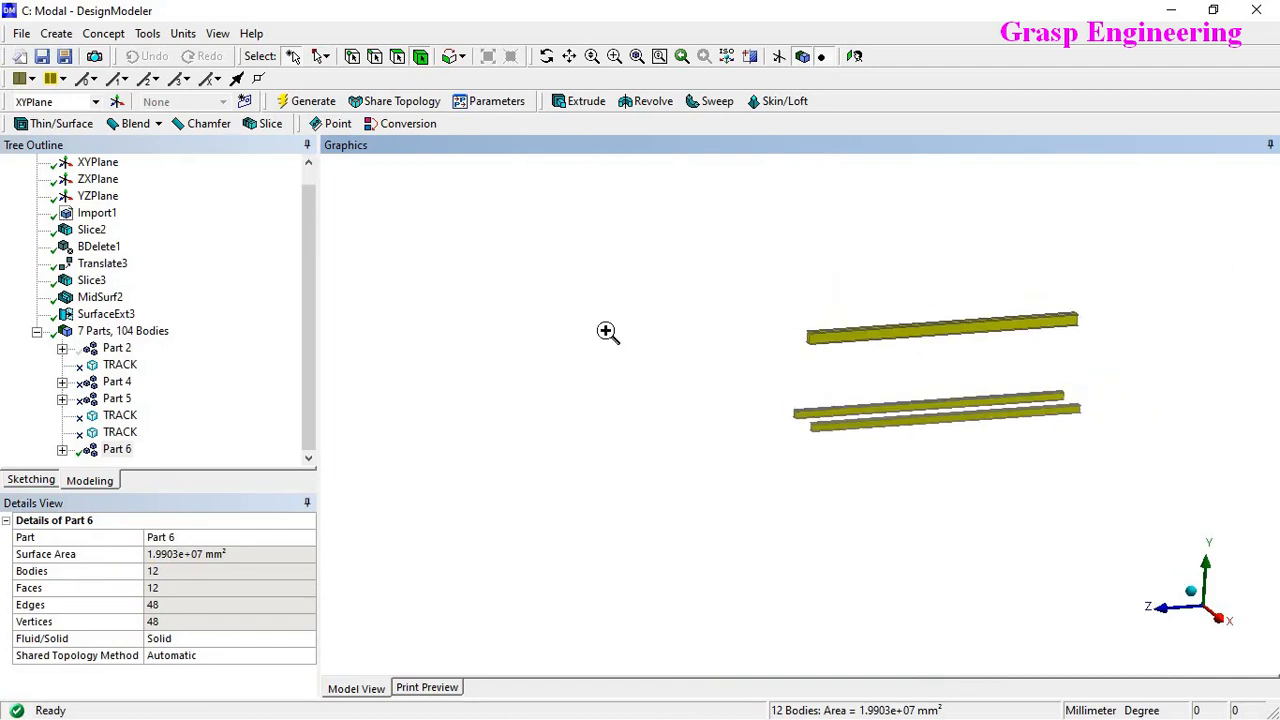
right_click(607, 331)
left_click(712, 569)
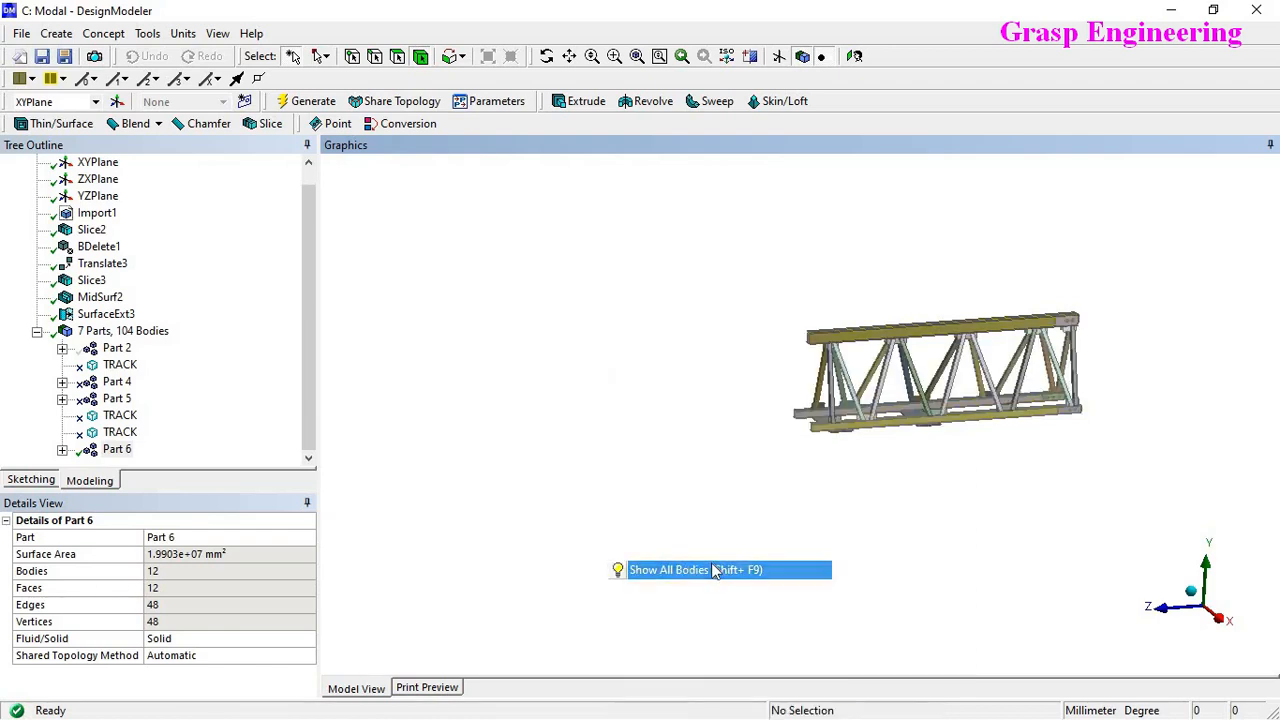
Step: Examine how the bracing members and the end connector plates meet the lower beams
scroll(786, 477, "up", 6)
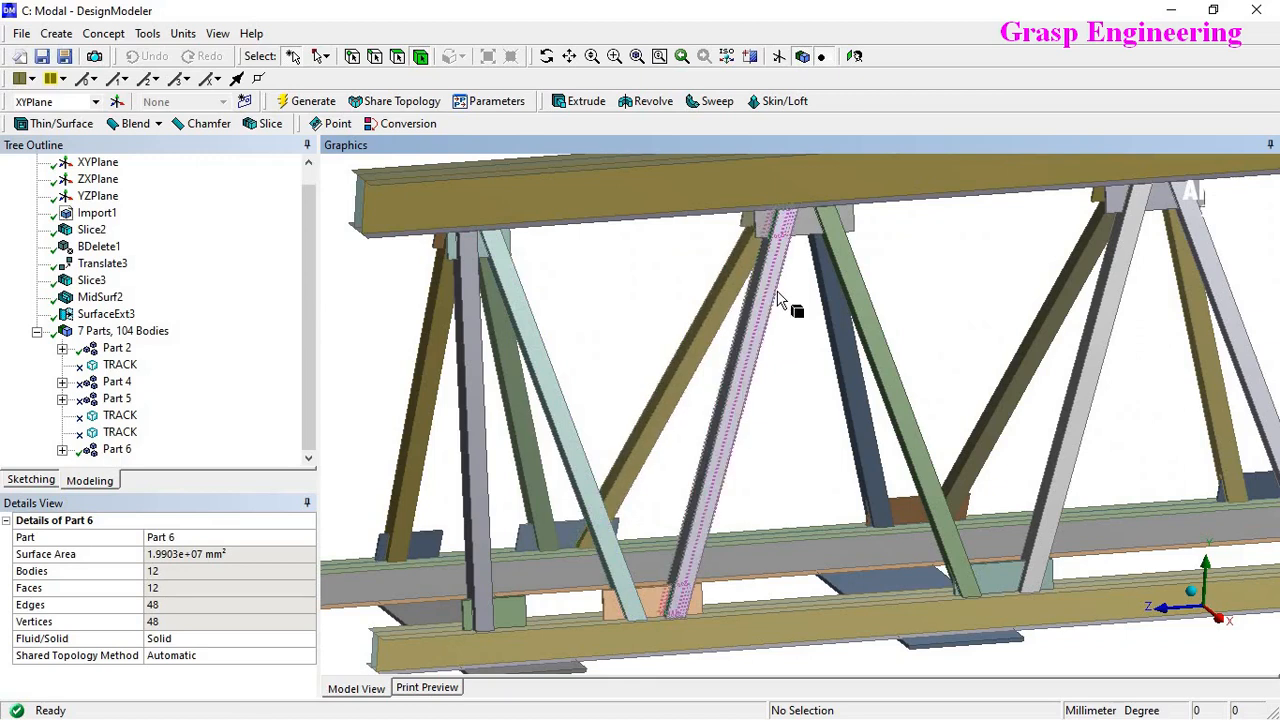
scroll(790, 375, "down", 2)
scroll(798, 385, "down", 2)
middle_click_drag(680, 414, 760, 490)
scroll(790, 491, "up", 8)
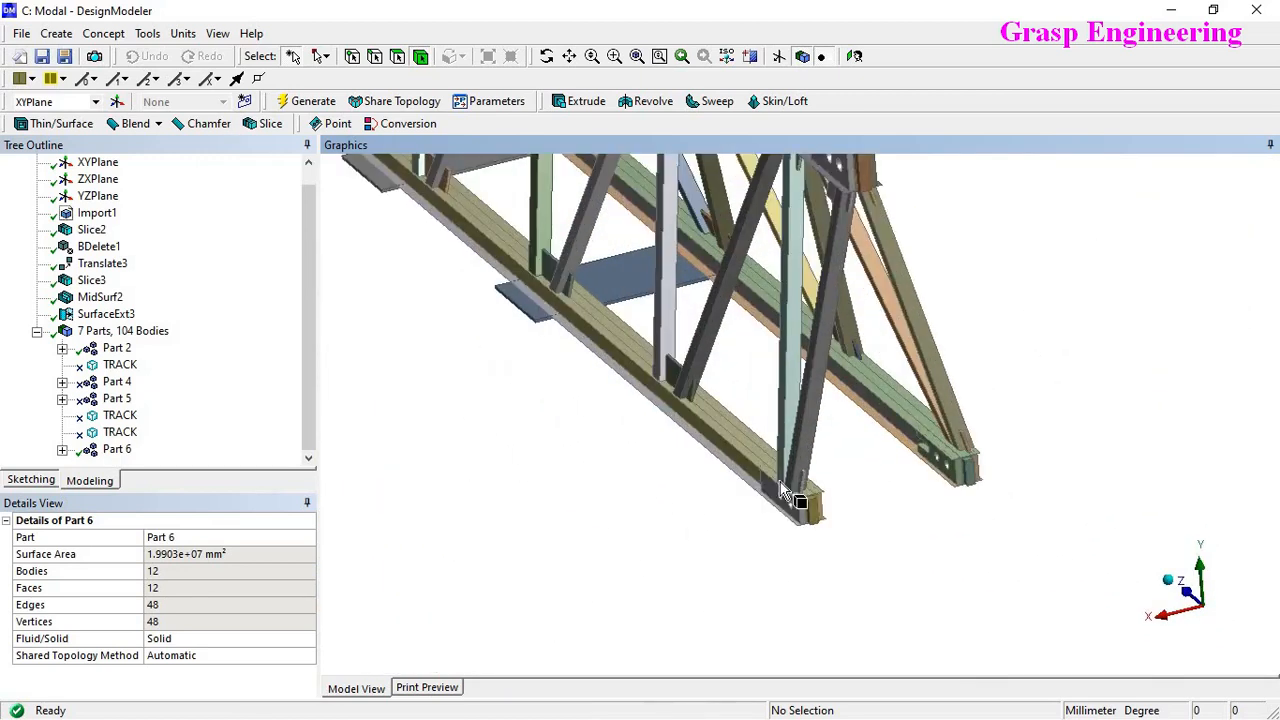
scroll(828, 627, "down", 5)
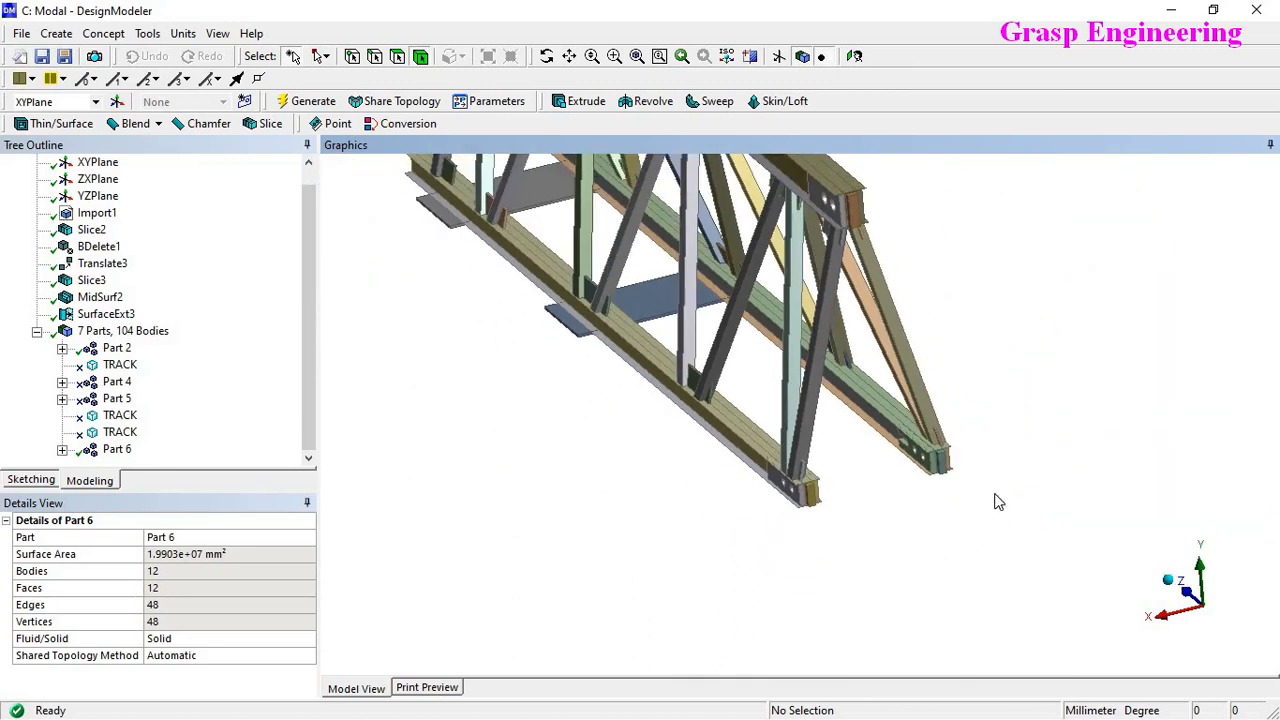
middle_click_drag(860, 510, 941, 500)
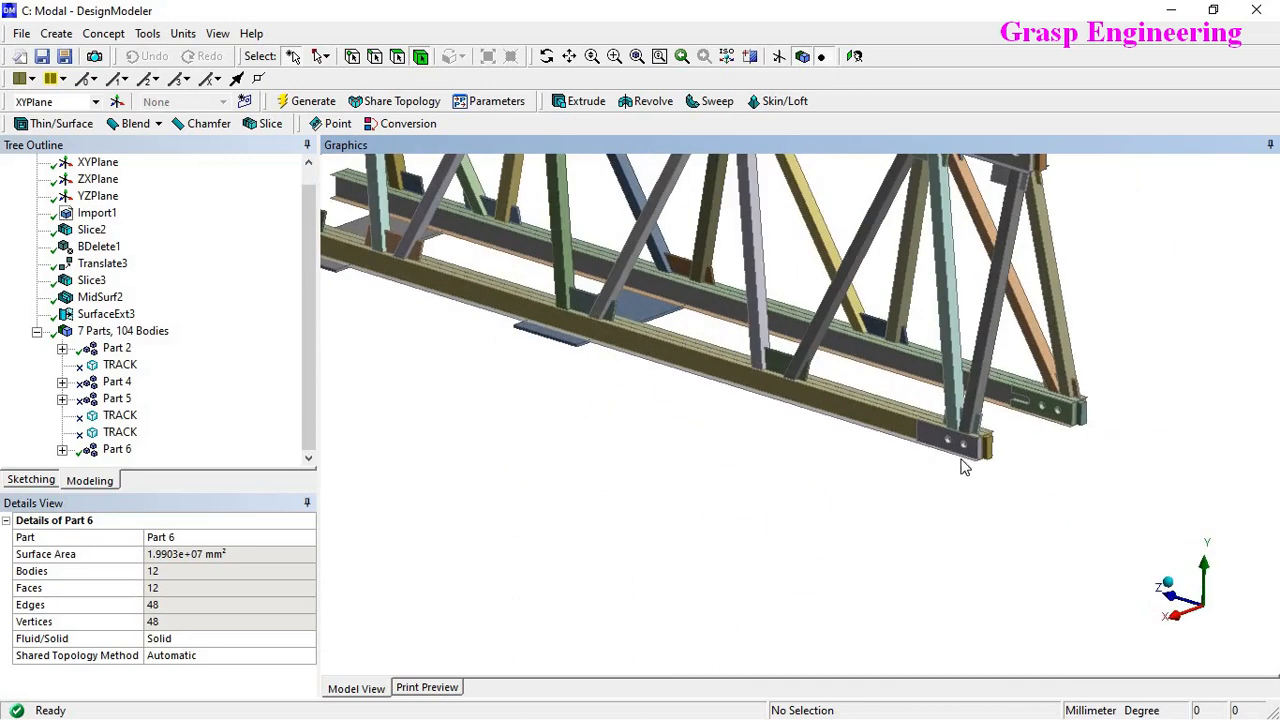
scroll(1005, 495, "up", 3)
scroll(1005, 495, "up", 2)
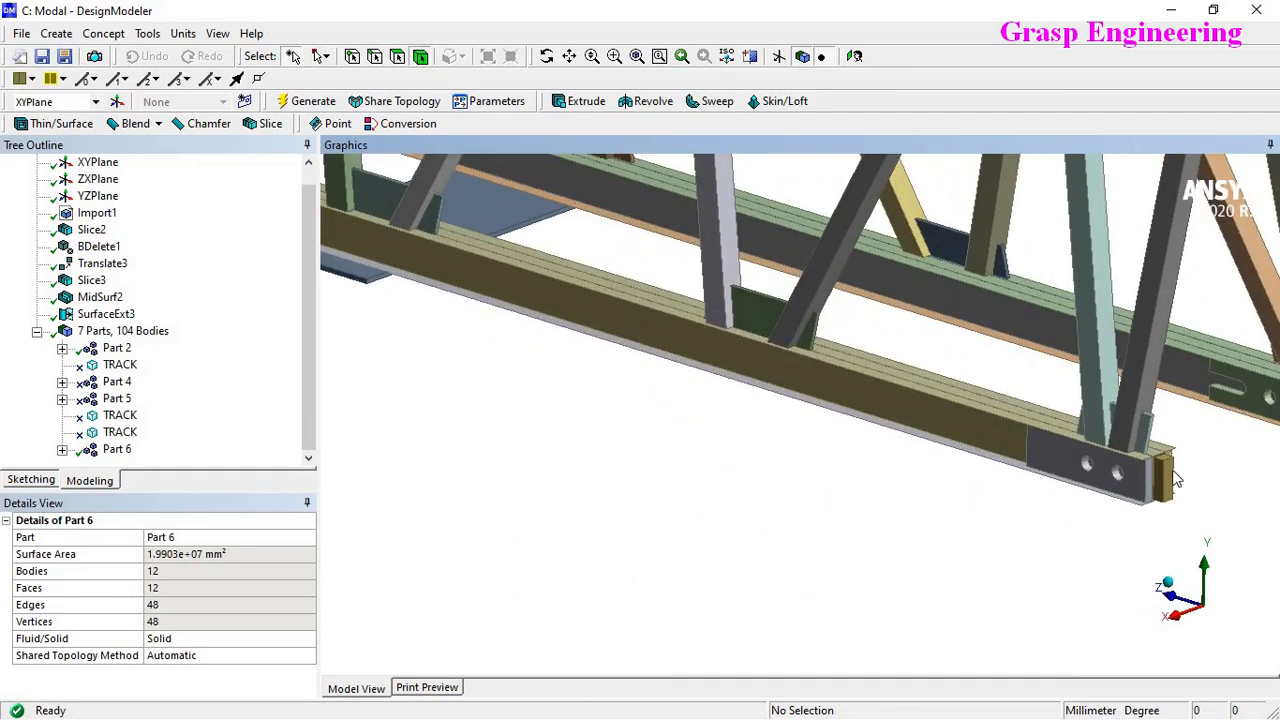
scroll(904, 590, "down", 6)
Step: From below, select the two 1510 mm side edges on each of the first two cross plates beneath the lower beams
middle_click_drag(877, 517, 918, 454)
middle_click_drag(707, 457, 789, 326)
scroll(870, 480, "up", 4)
scroll(862, 474, "up", 3)
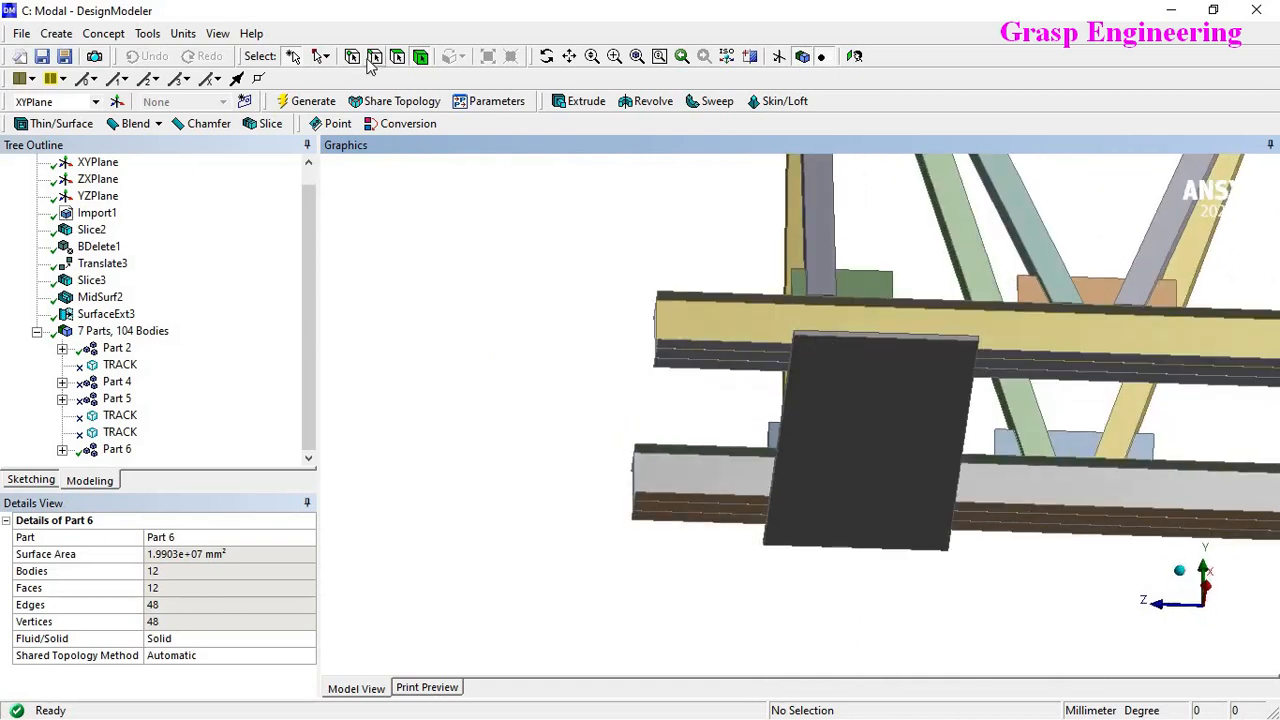
left_click(789, 382)
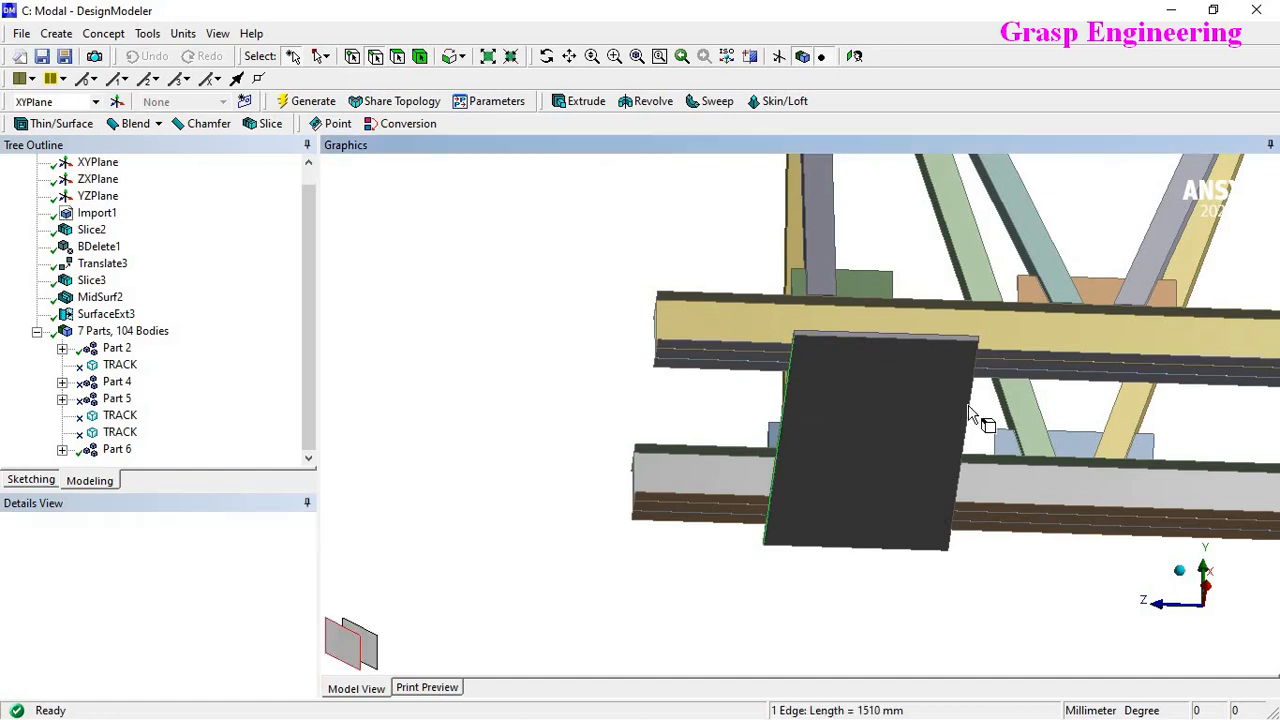
left_click(975, 420, "ctrl")
middle_click_drag(300, 391, 786, 409)
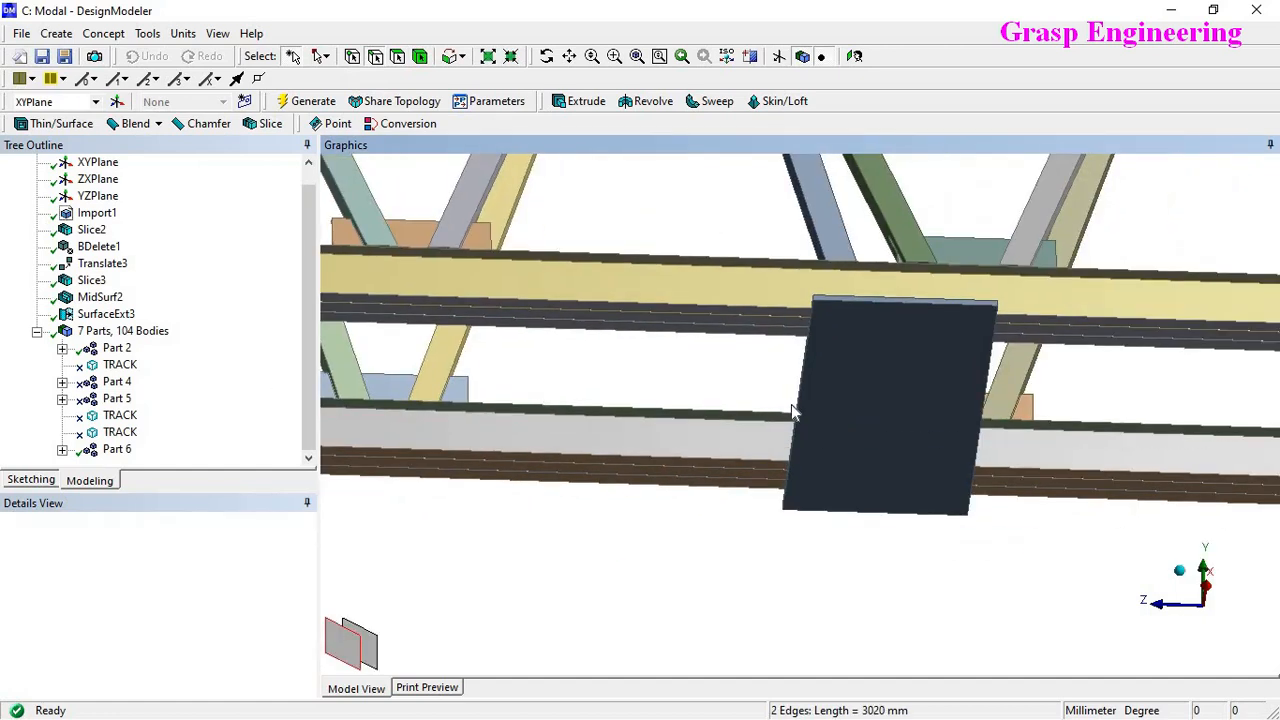
left_click(797, 414, "ctrl")
left_click(979, 434, "ctrl")
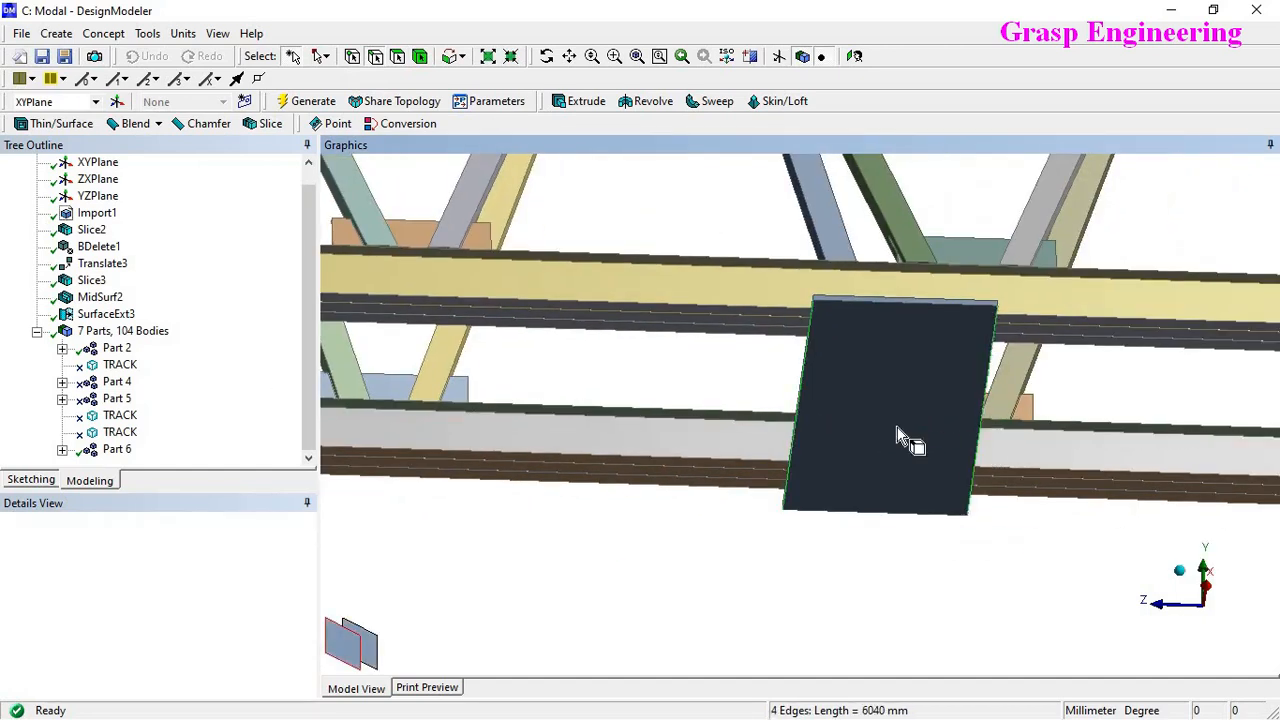
Step: Project the four selected plate edges onto the bottom flange face of the front lower beam, and generate the projection
left_click(147, 33)
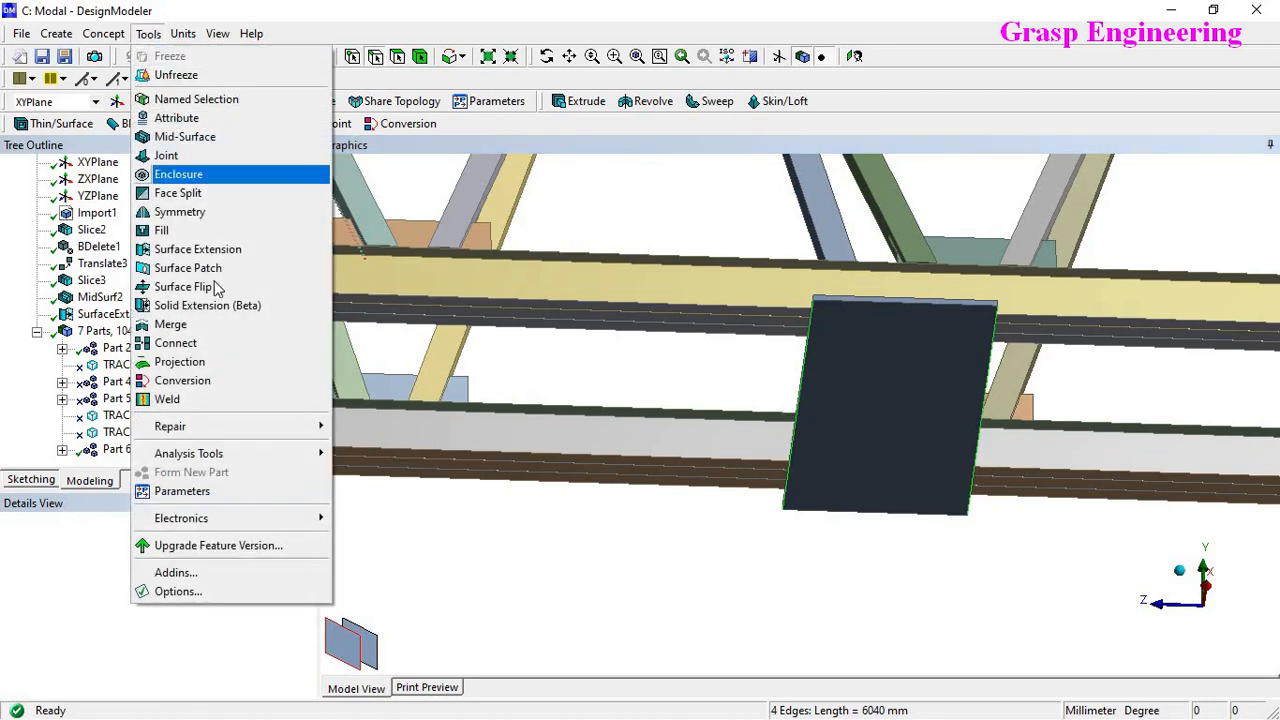
left_click(197, 362)
left_click(155, 571)
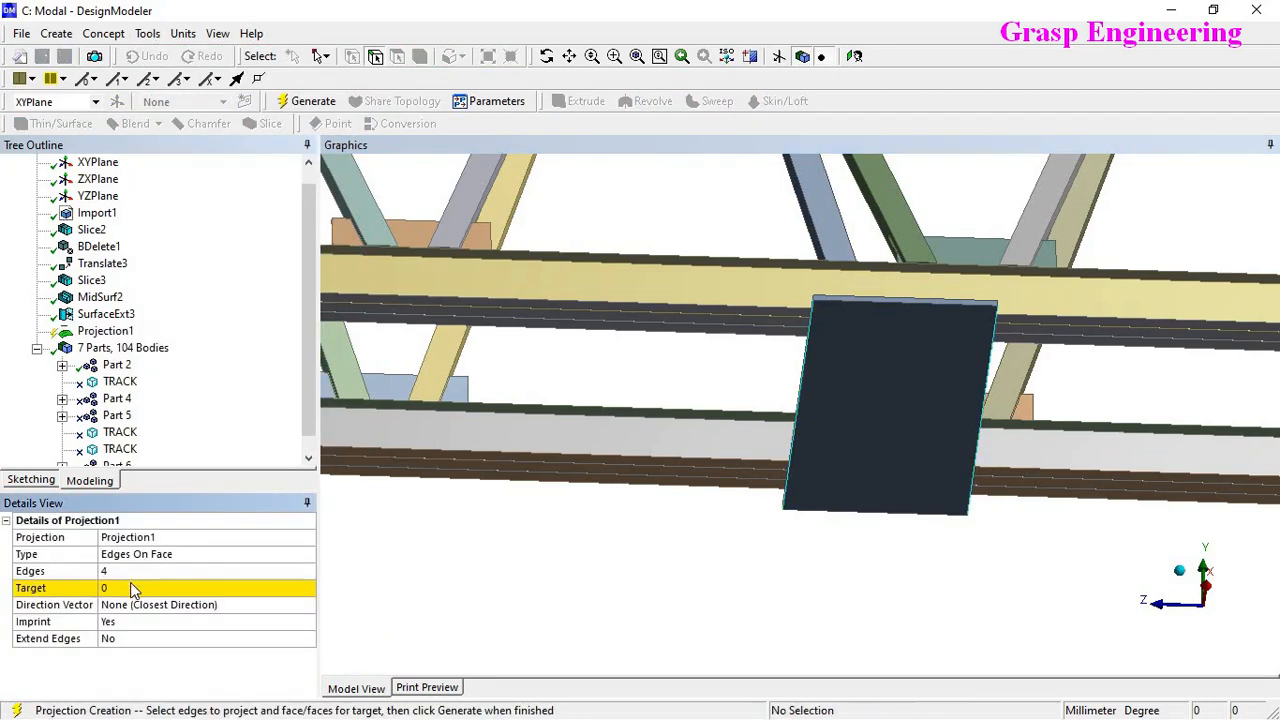
left_click(578, 320)
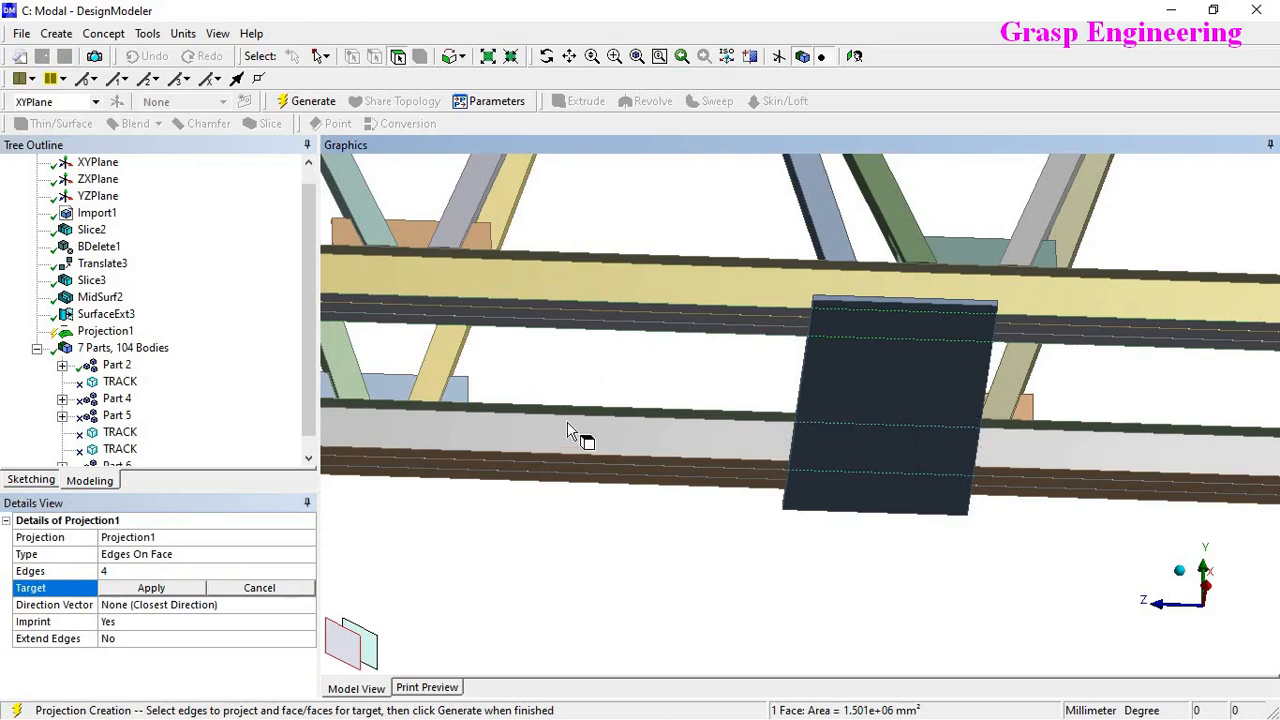
left_click(150, 588)
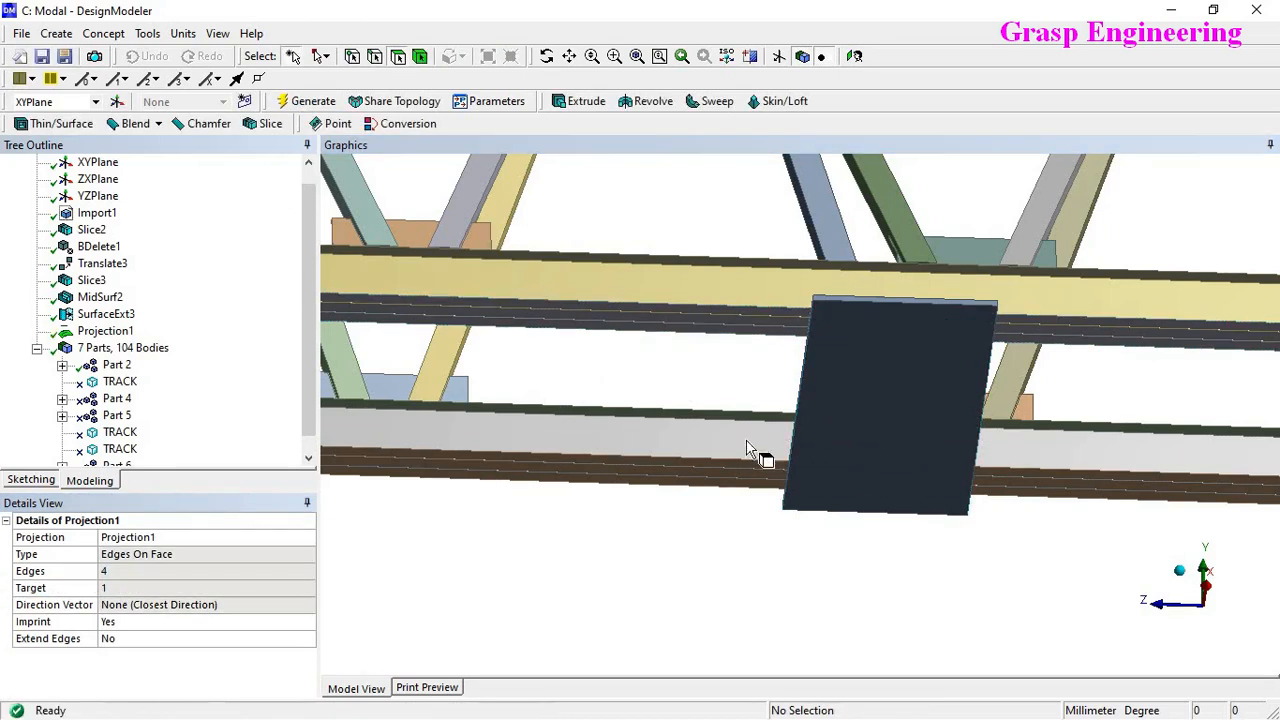
Step: Start a second edges-on-face projection and select the two 1510 mm side edges on each of the first two cross plates beneath the lower beams
scroll(798, 514, "down", 3)
middle_click_drag(636, 509, 840, 491, "ctrl")
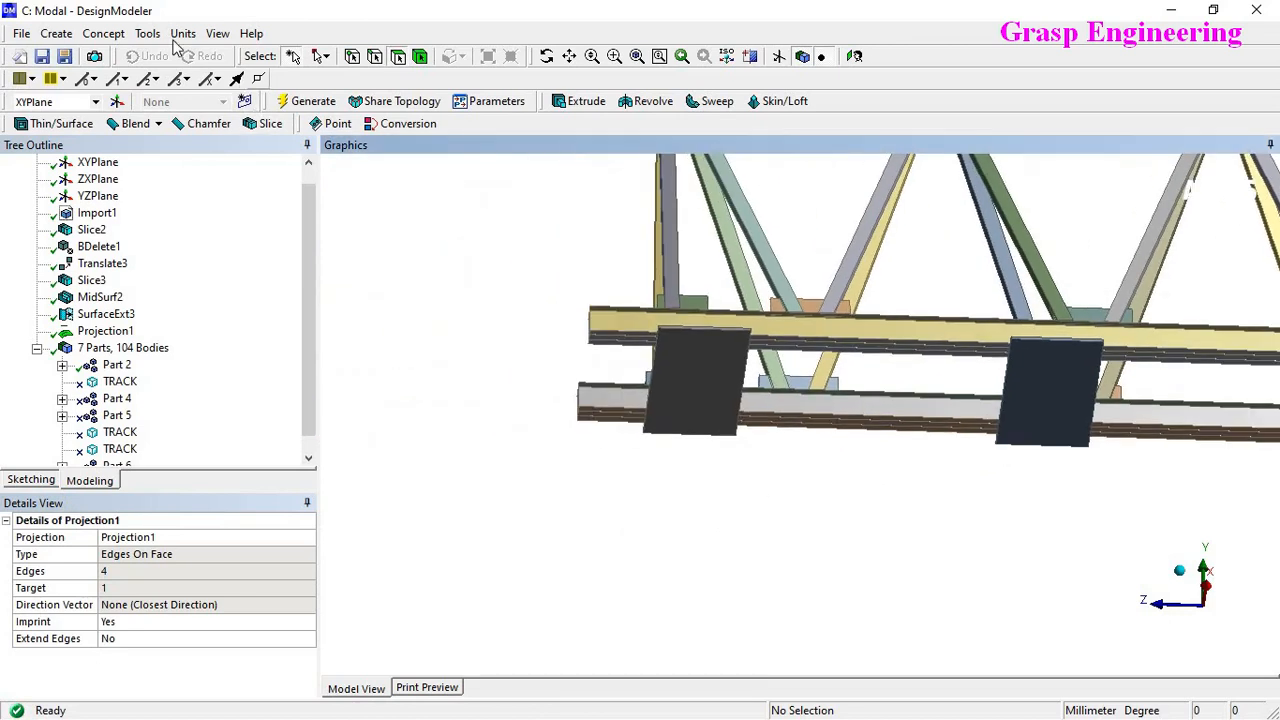
left_click(148, 34)
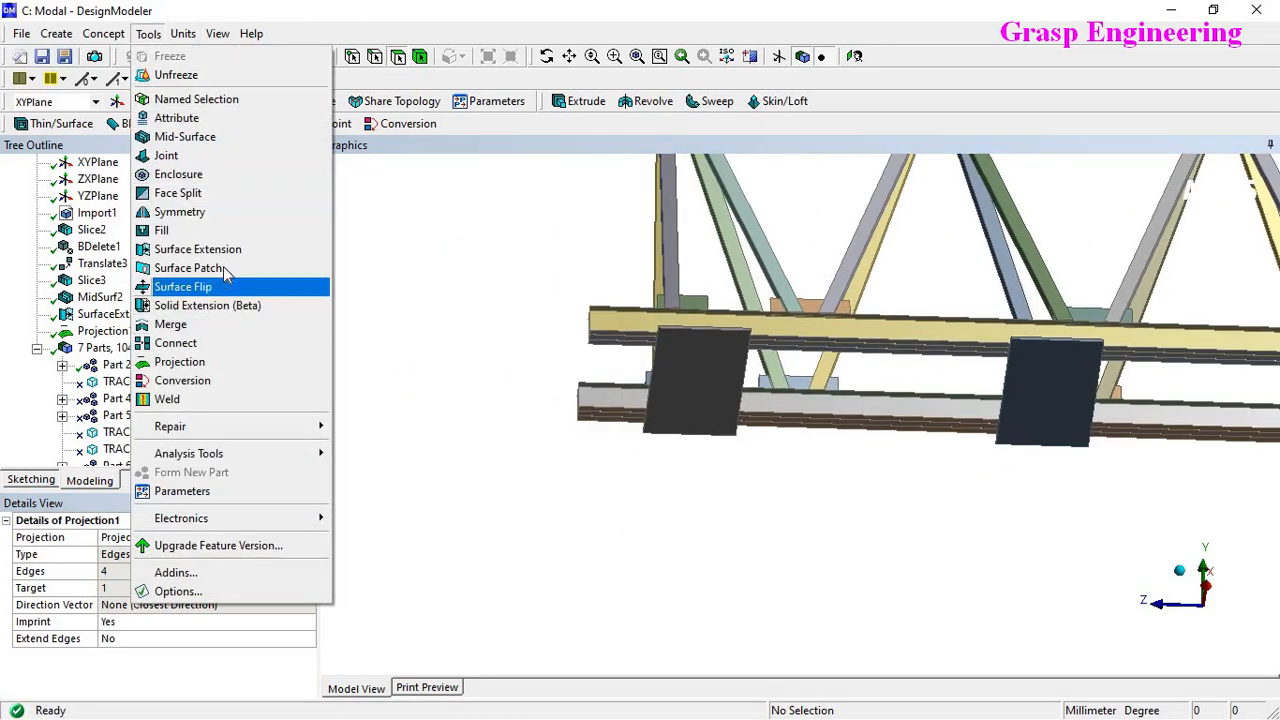
left_click(189, 364)
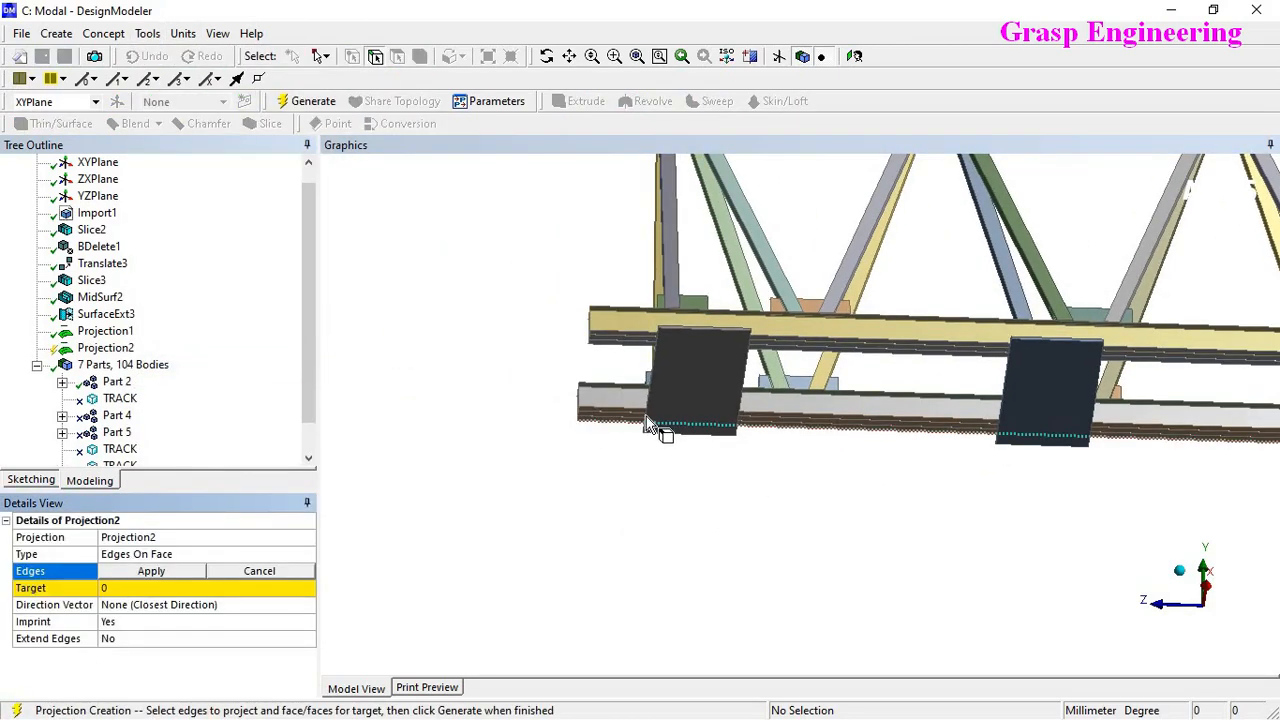
left_click(700, 422)
left_click(1025, 433, "ctrl")
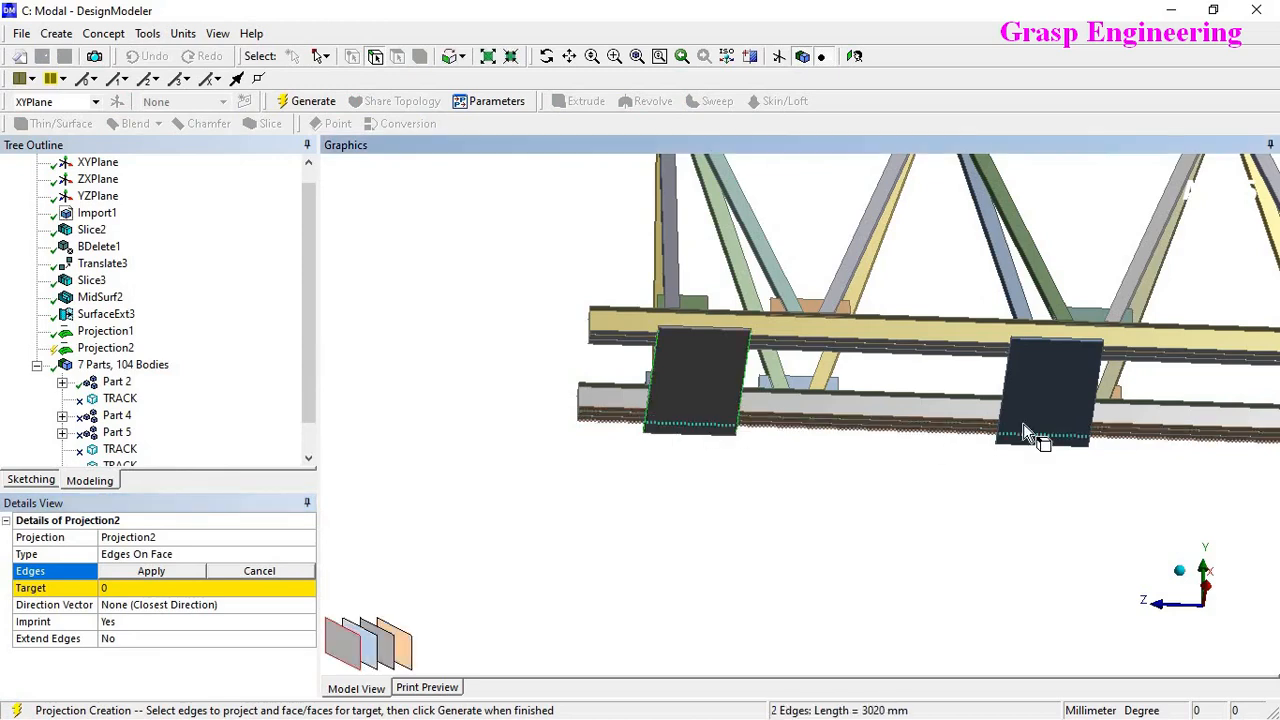
left_click(1064, 421, "ctrl")
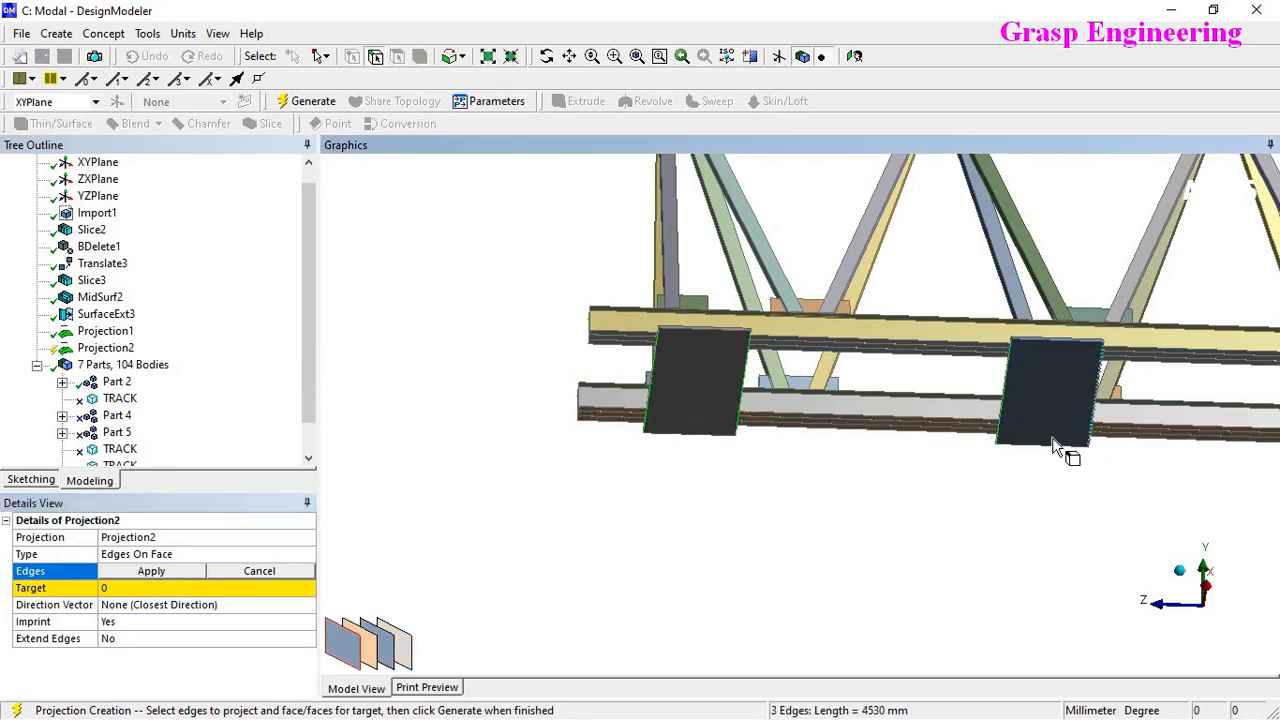
left_click(1057, 447, "ctrl")
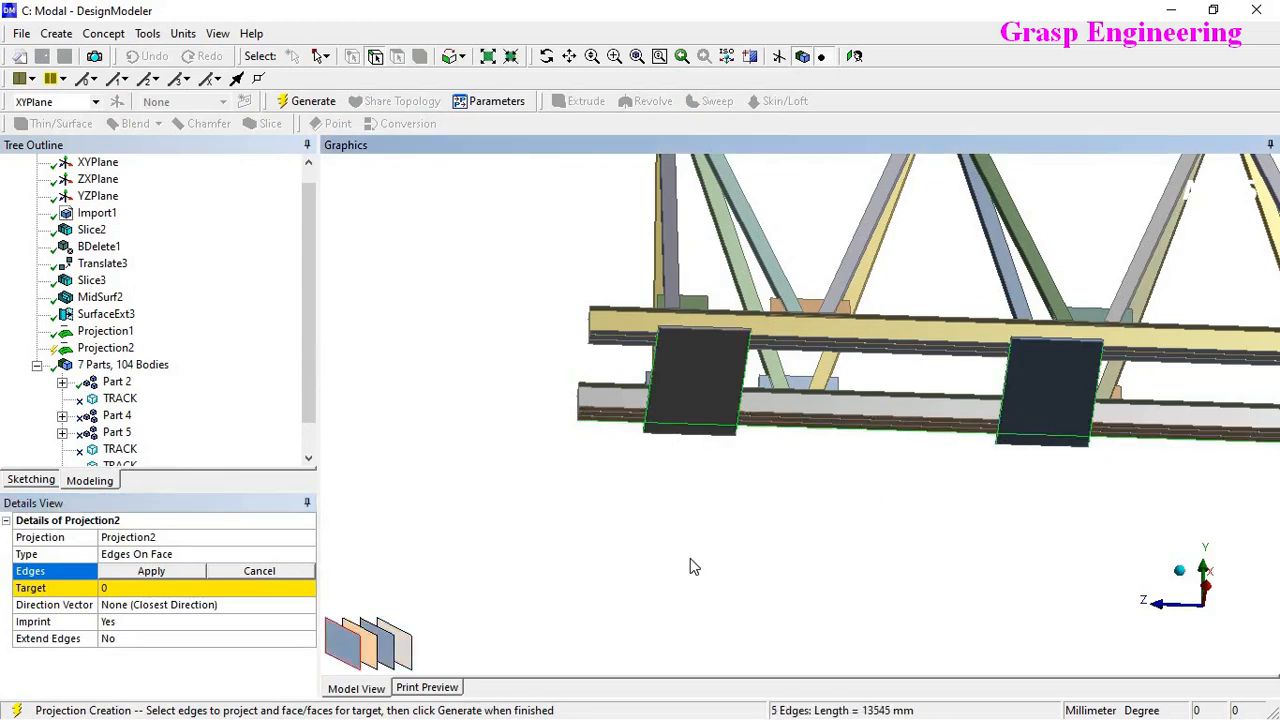
left_click(975, 440, "ctrl")
scroll(800, 500, "up", 2)
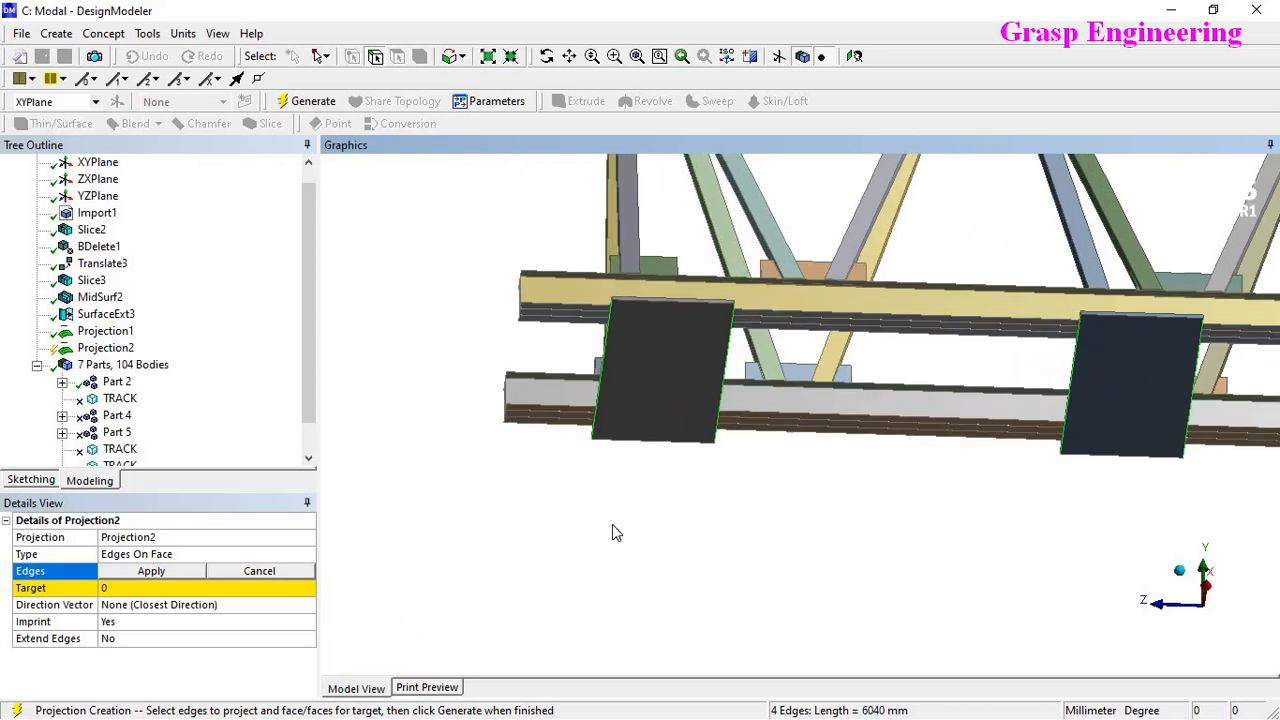
Step: Use the four plate edges, set the bottom flange face of the rear lower beam as the target, and generate the projection
left_click(145, 576)
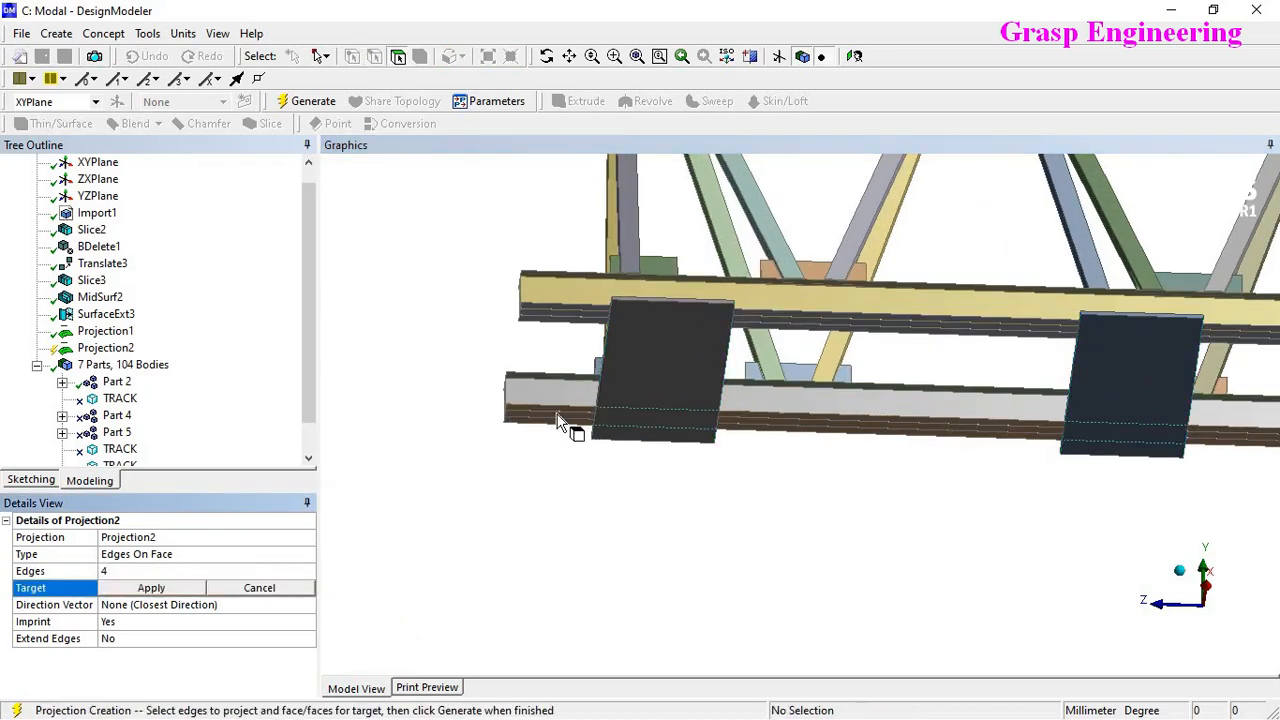
left_click(560, 420)
left_click(120, 589)
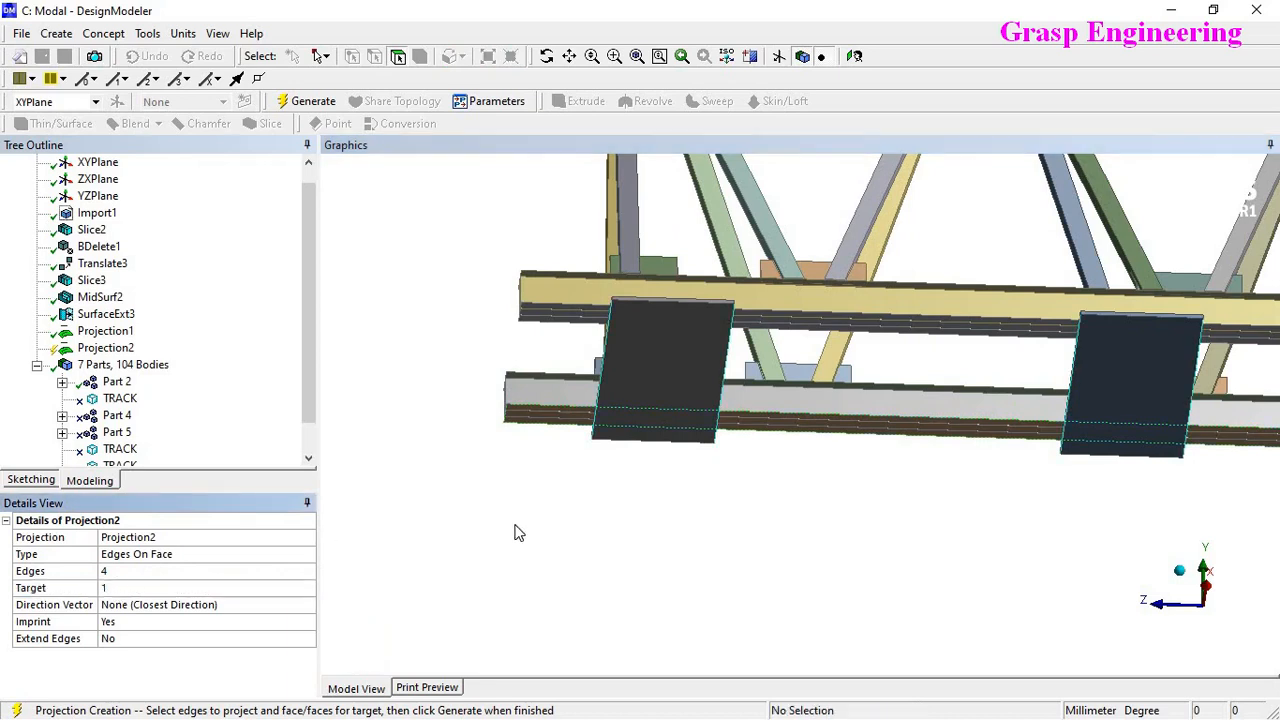
scroll(677, 437, "down", 3)
middle_click_drag(741, 407, 770, 475)
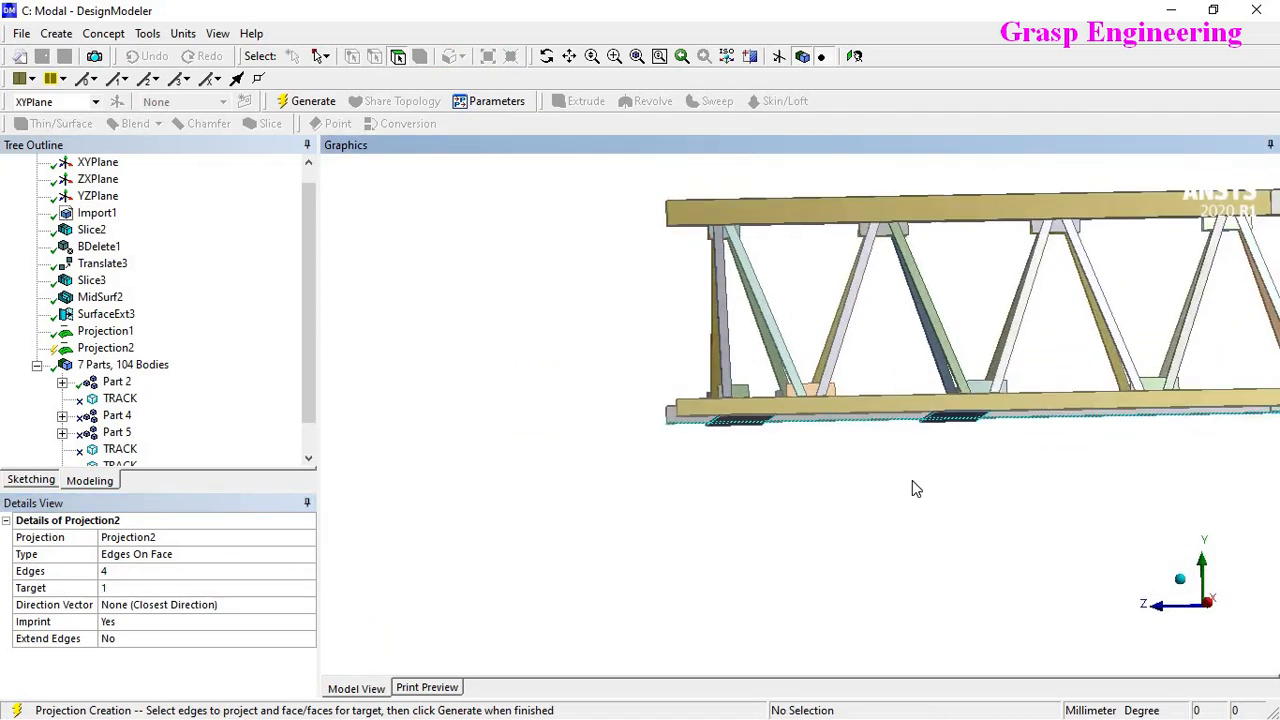
scroll(912, 480, "up", 3)
left_click(736, 432)
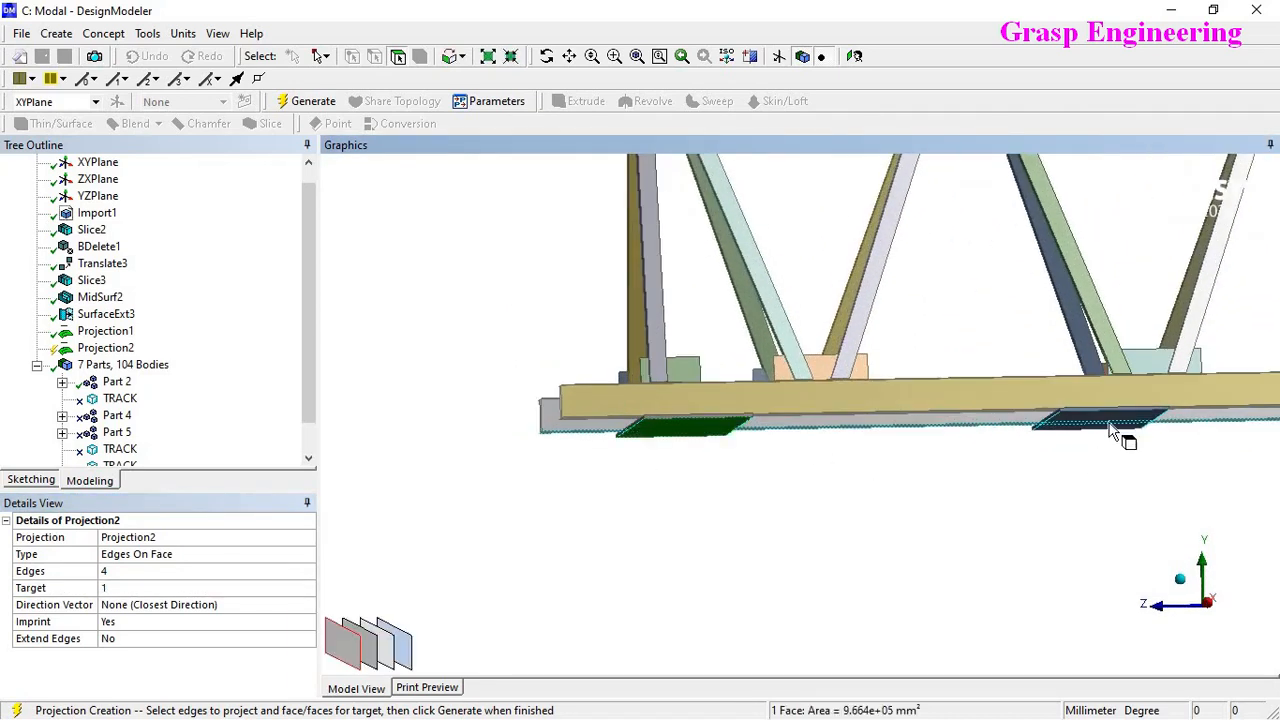
left_click(1106, 420)
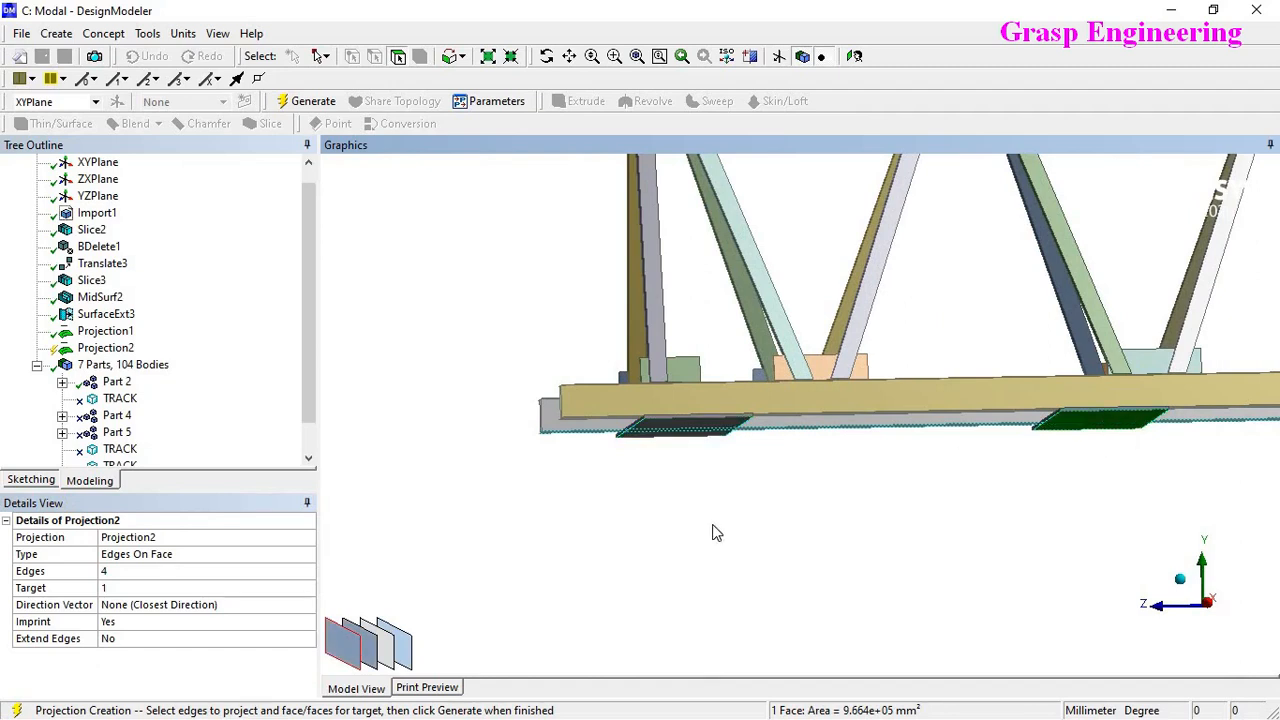
left_click(360, 158)
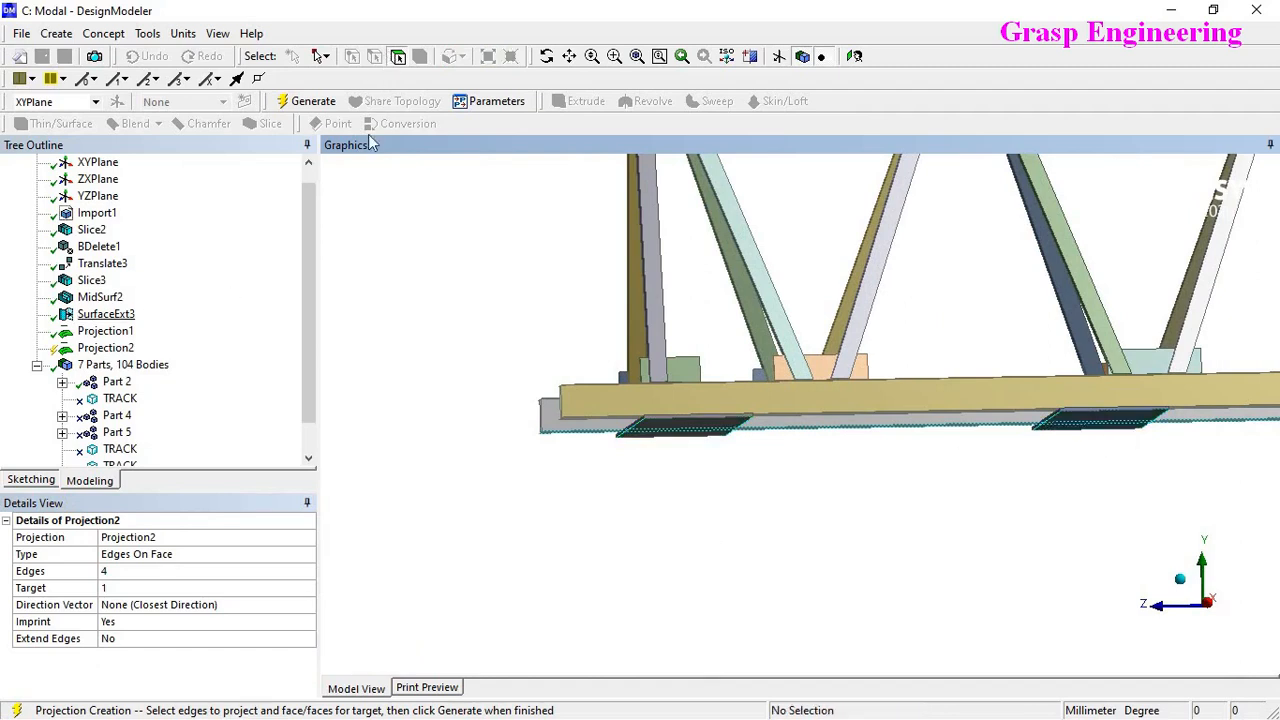
left_click(318, 102)
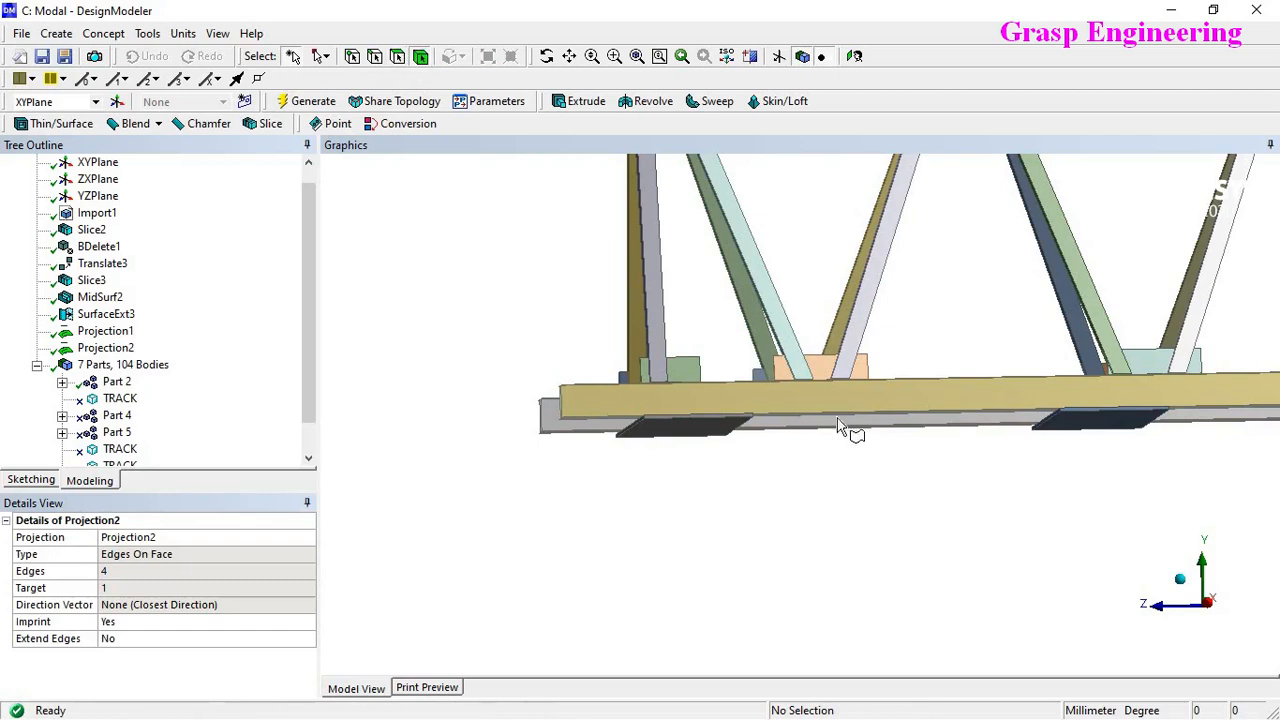
Step: Suppress the two cross plates beneath the lower beams to expose the bottom flanges
left_click(713, 430)
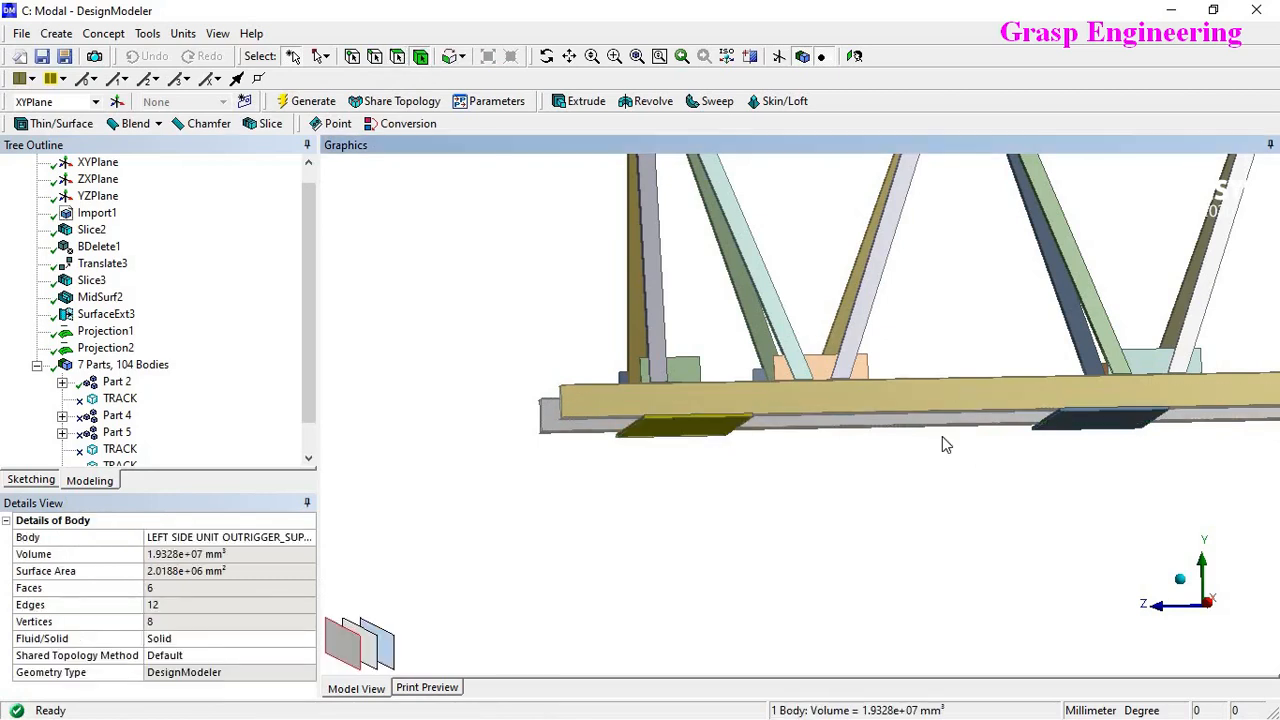
left_click(1075, 425, "ctrl")
right_click(1060, 430)
left_click(1105, 589)
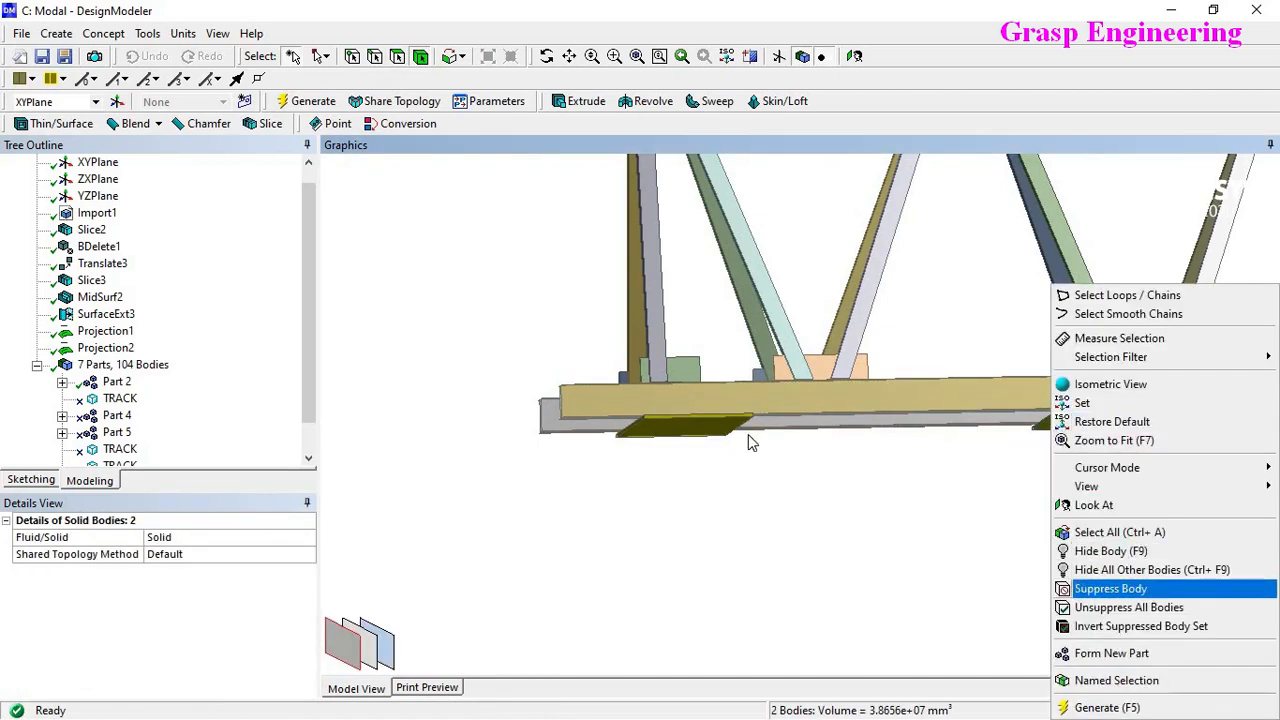
middle_click_drag(748, 434, 563, 110)
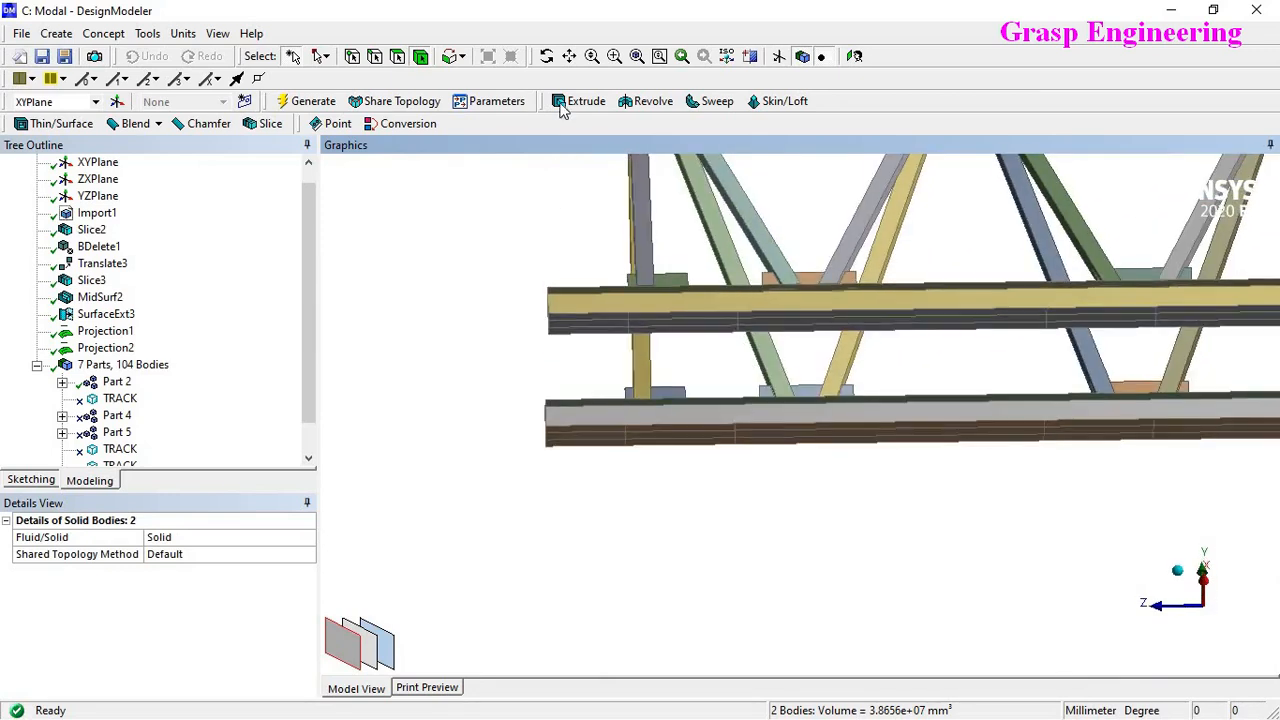
Step: Examine the imprinted patches on the bottom flanges of both lower beams and inspect the whole girder from the side
left_click(398, 57)
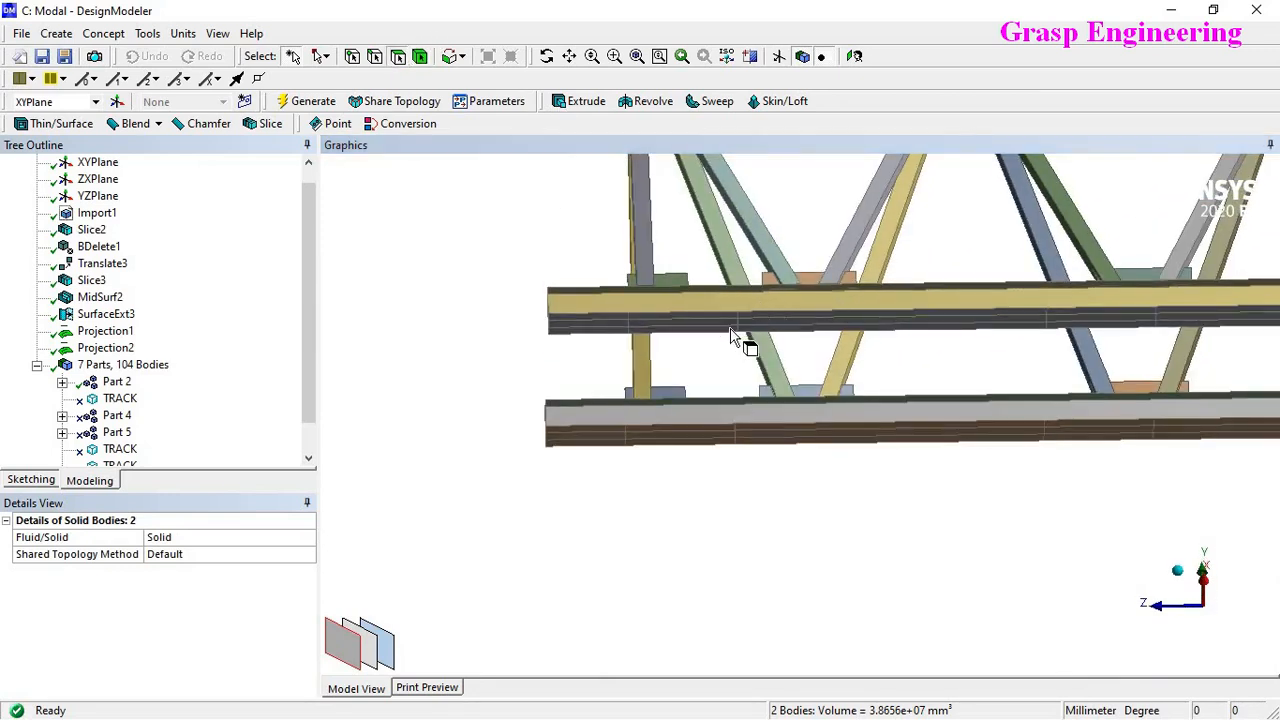
left_click(735, 338)
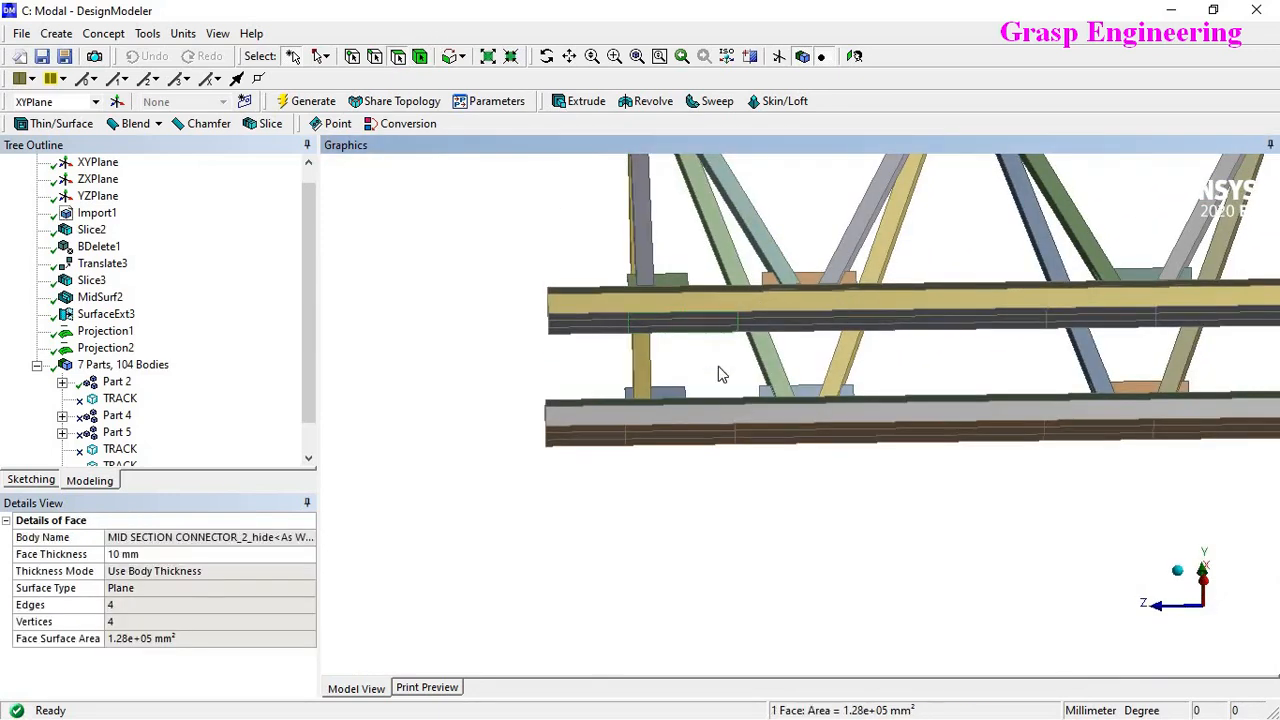
left_click(1094, 429)
left_click(731, 425)
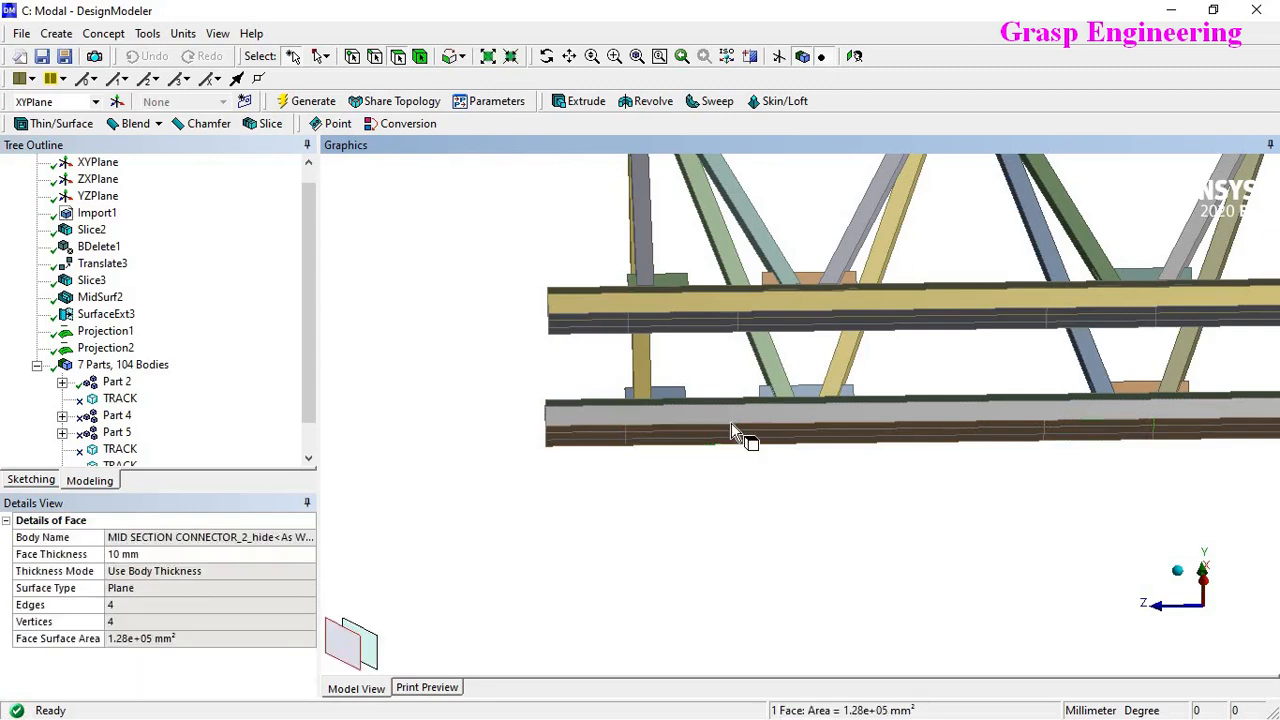
scroll(743, 434, "down", 5)
middle_click_drag(857, 443, 805, 408)
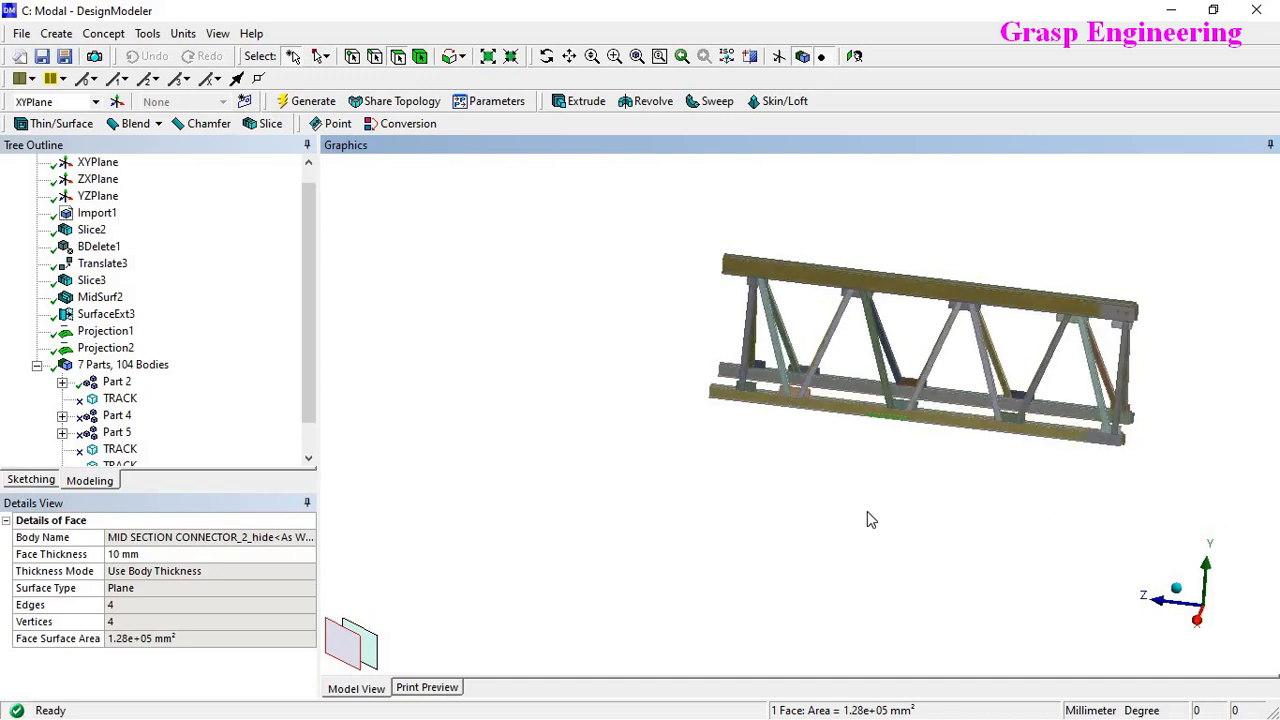
middle_click_drag(867, 519, 897, 505)
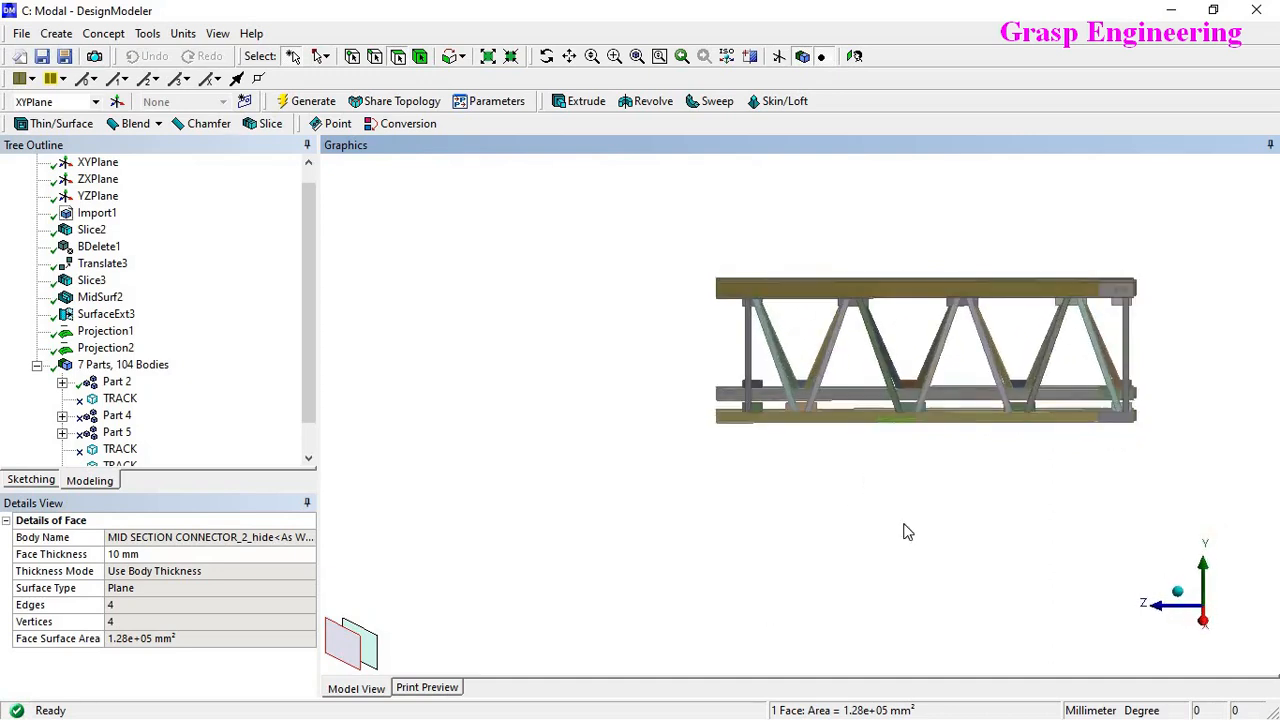
middle_click_drag(681, 570, 456, 617, "ctrl")
scroll(761, 563, "up", 5)
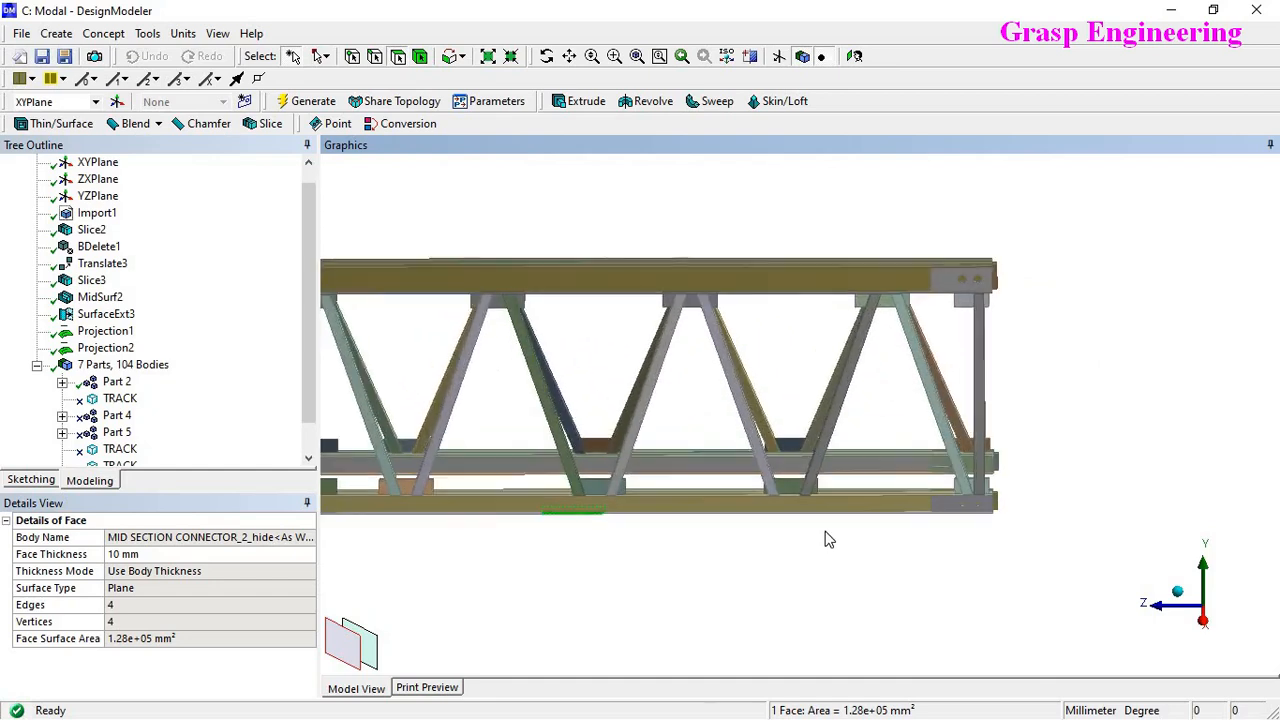
scroll(825, 531, "down", 4)
left_click(759, 352)
middle_click_drag(759, 352, 890, 385)
scroll(210, 428, "down", 1)
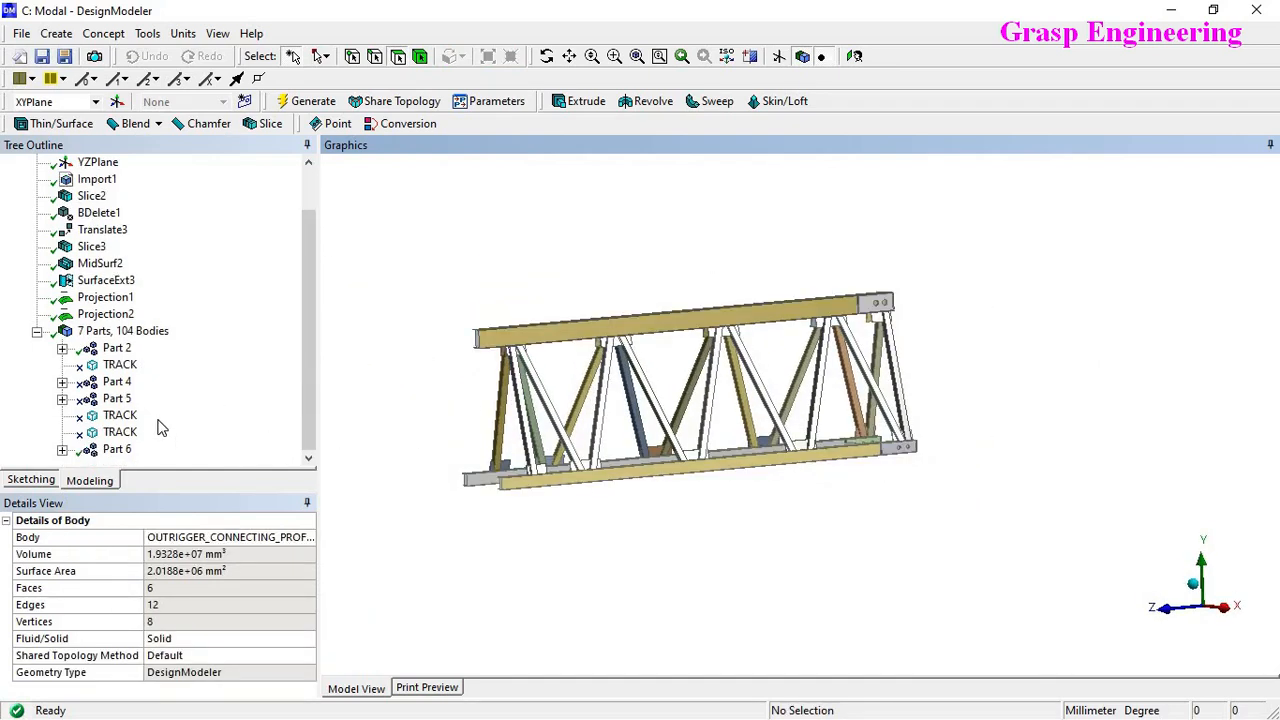
Step: Check which bodies belong to Part 2 and suppress Part 6, which holds the beam surfaces
left_click(118, 347)
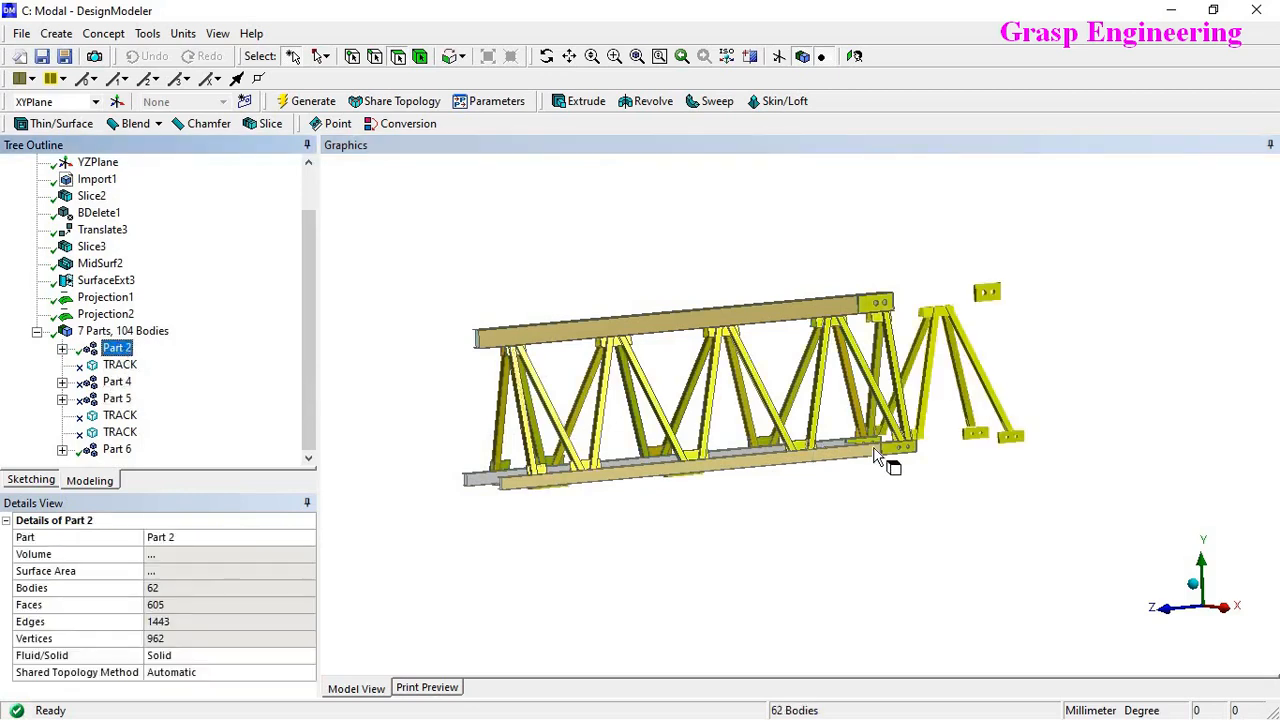
left_click(755, 534)
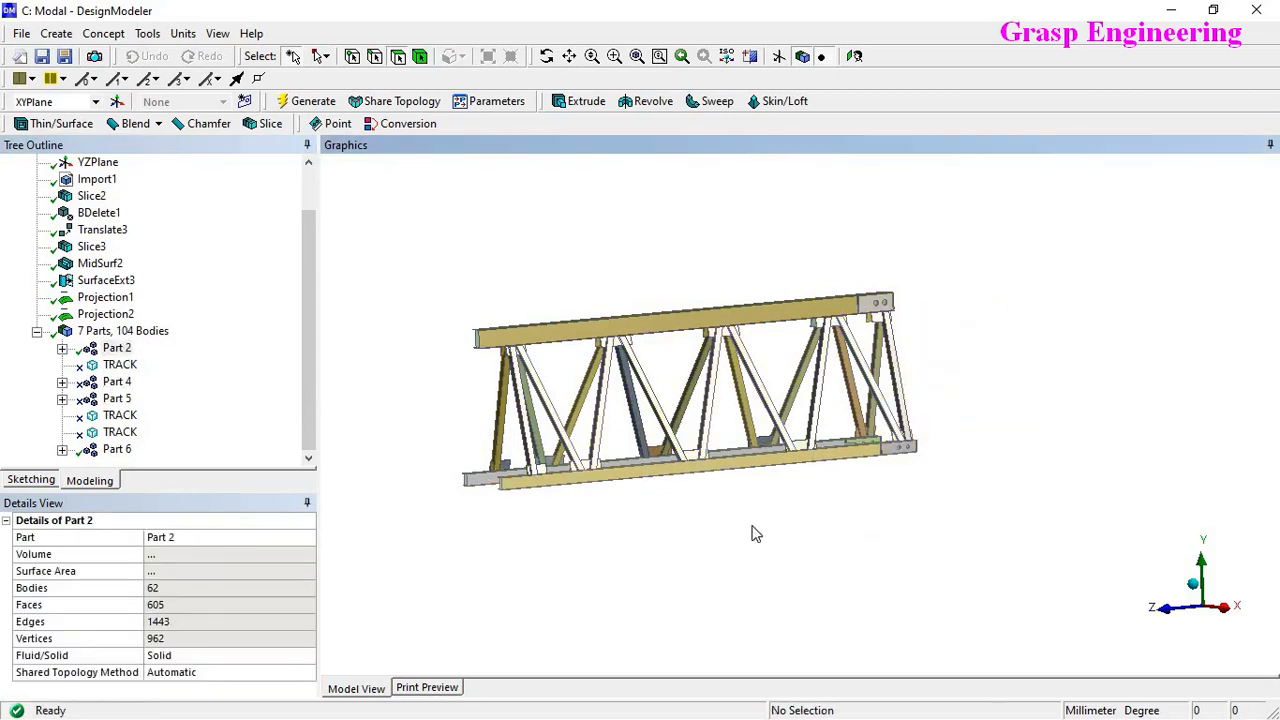
right_click(120, 452)
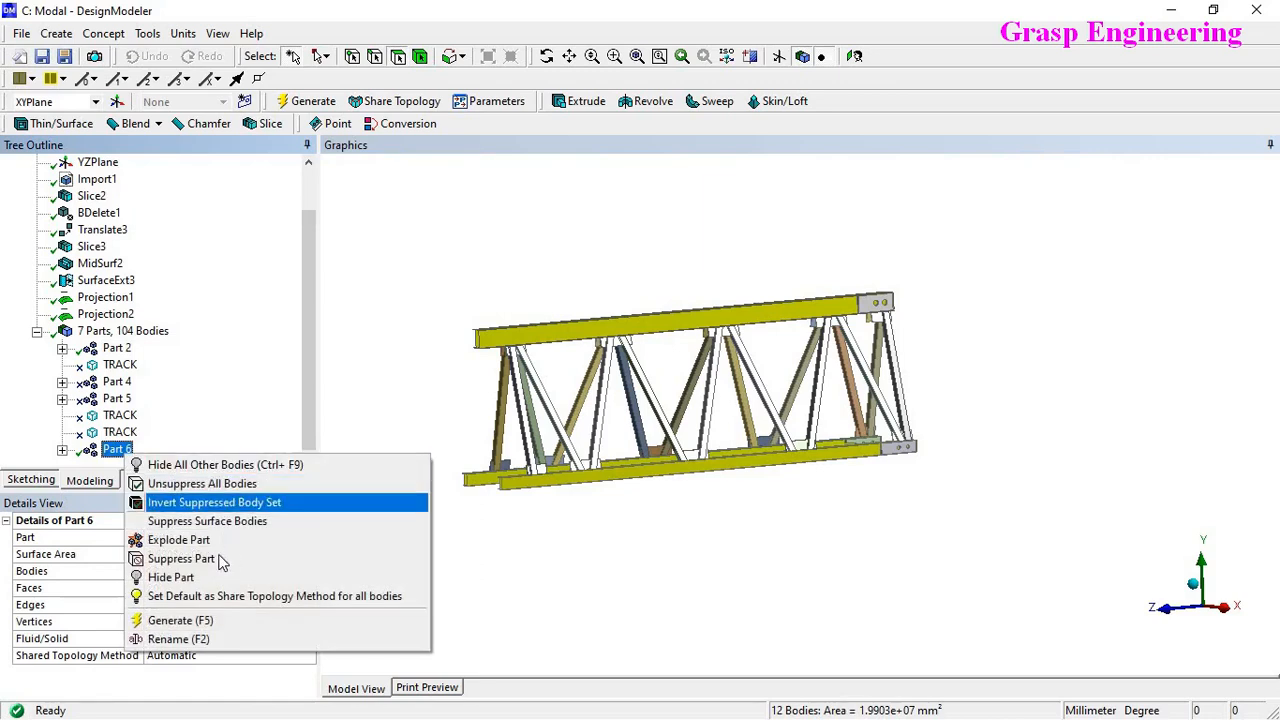
left_click(170, 558)
middle_click_drag(966, 443, 480, 334)
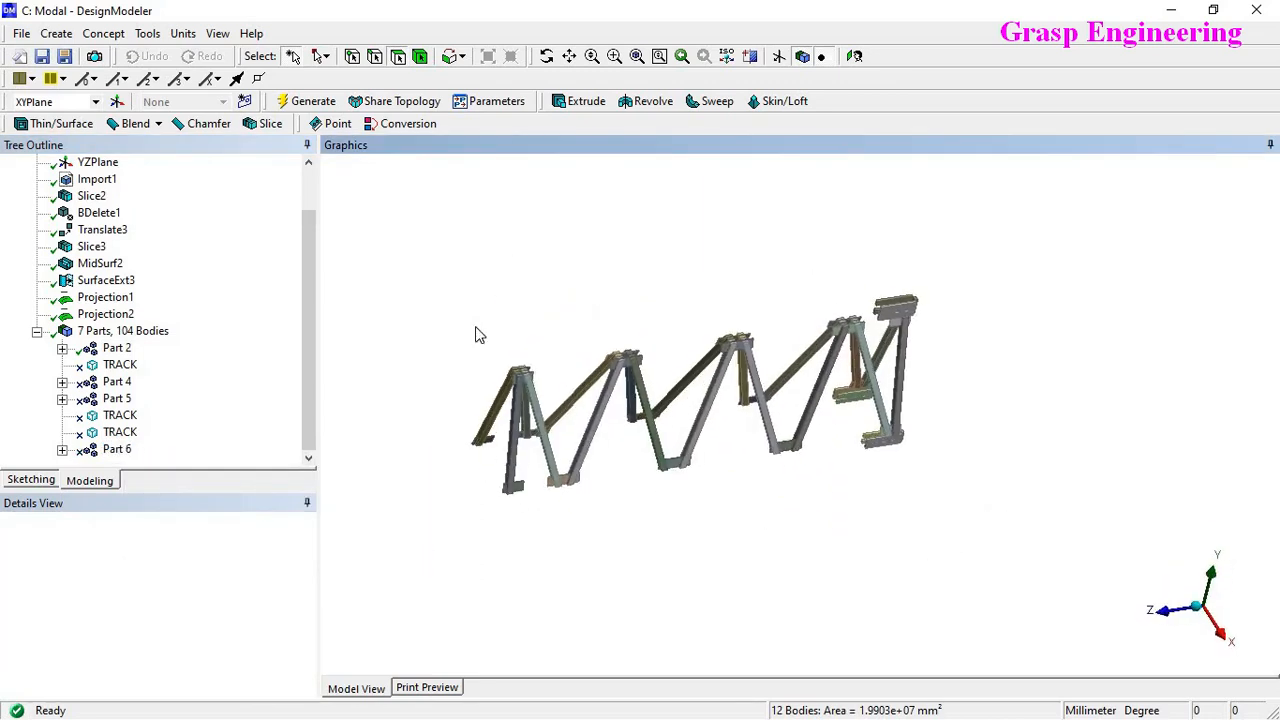
Step: Form a new part from all visible bracing and plate bodies and set its shared topology method to None
right_click(459, 237)
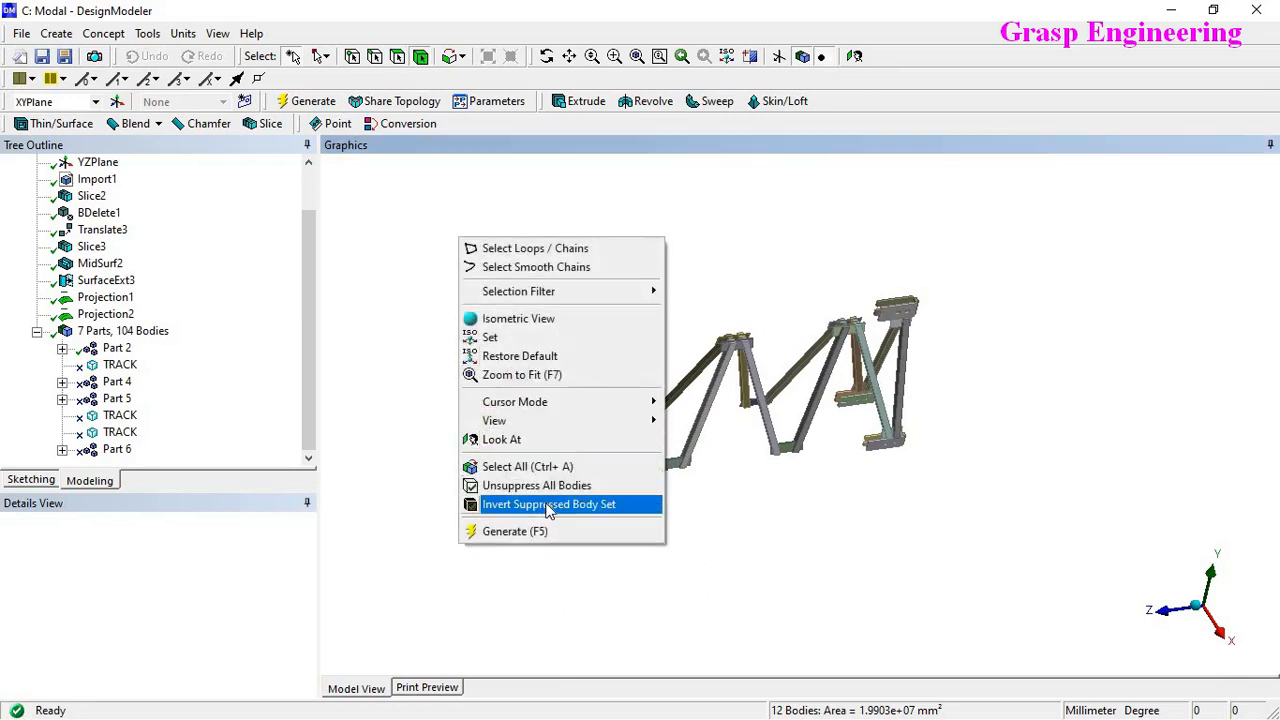
left_click(560, 466)
right_click(589, 292)
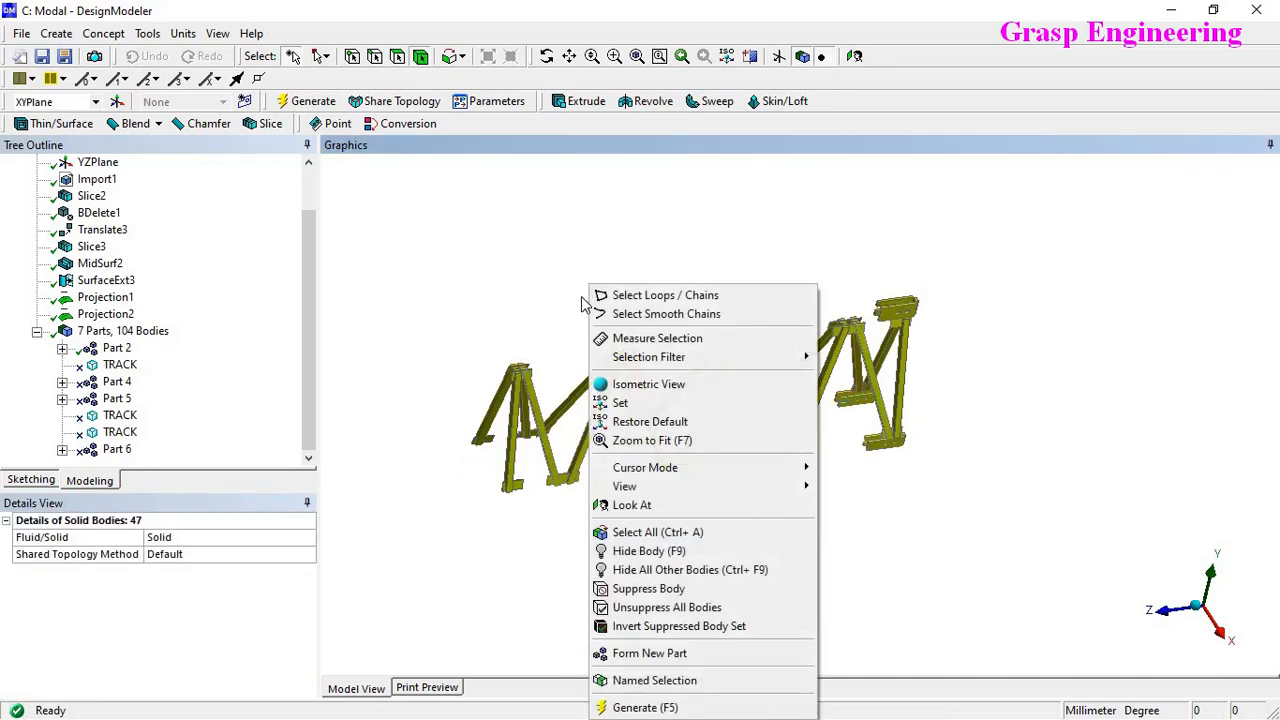
left_click(673, 653)
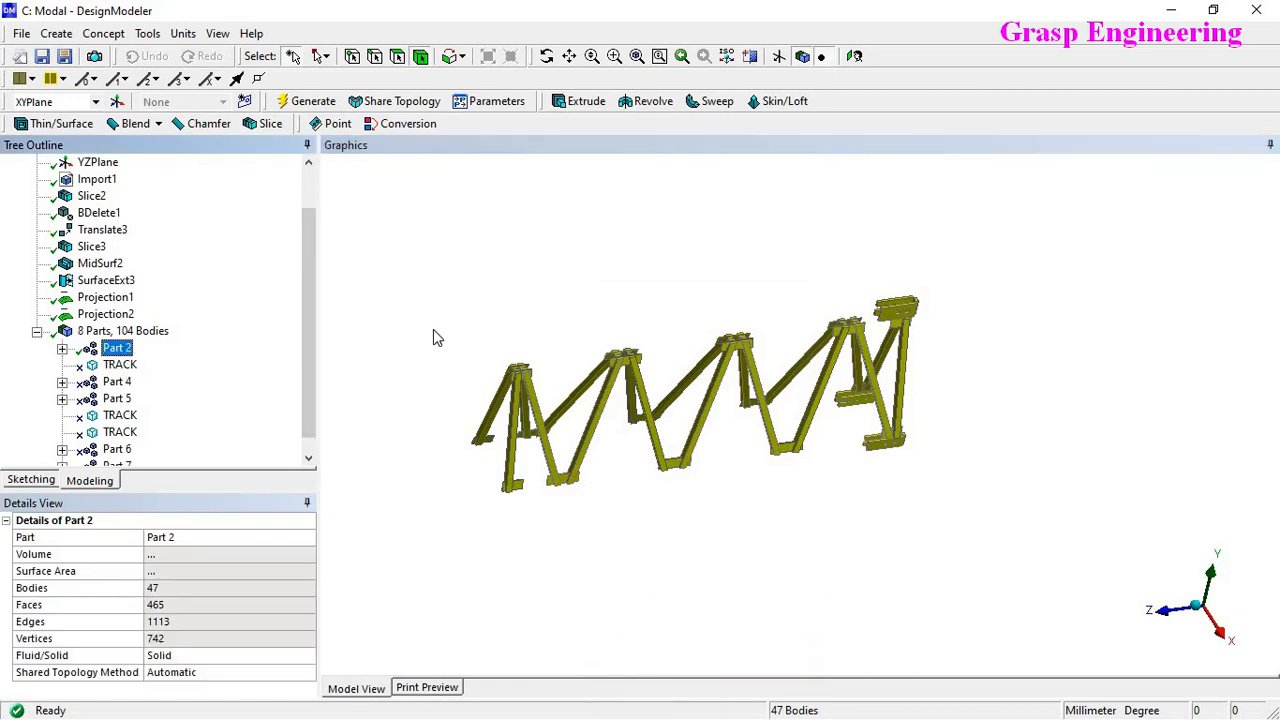
left_click(307, 674)
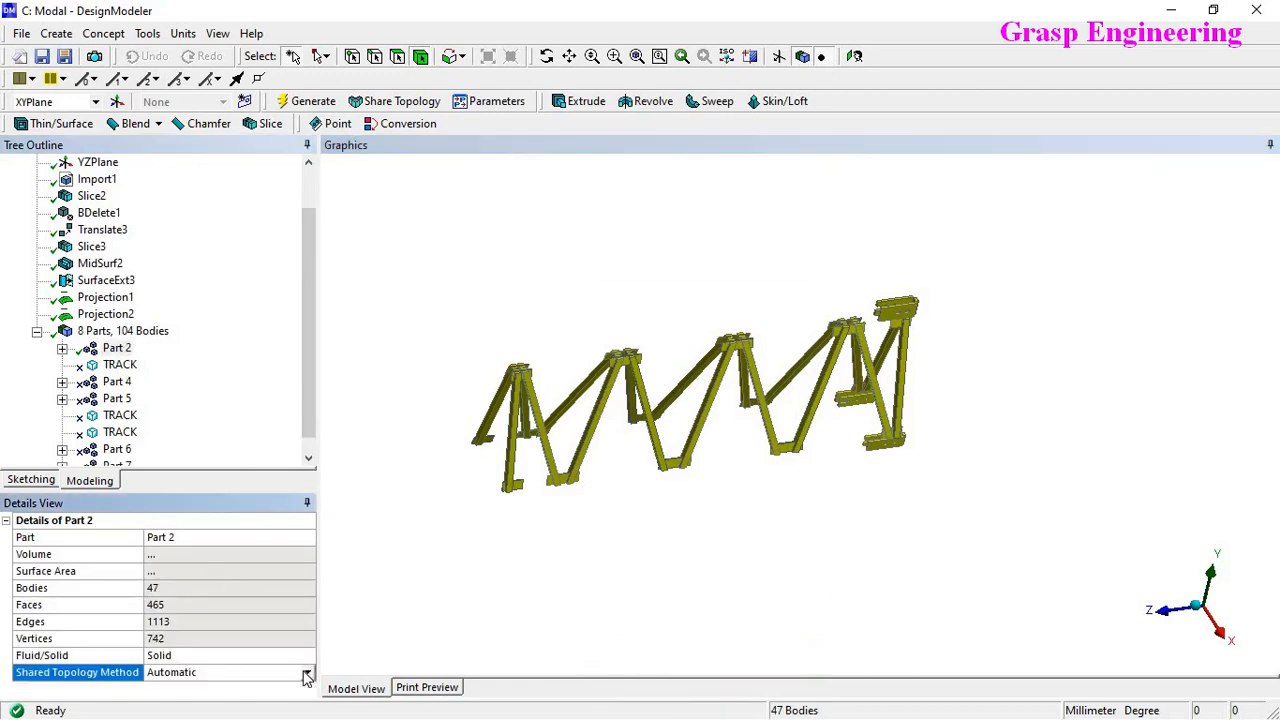
left_click(307, 674)
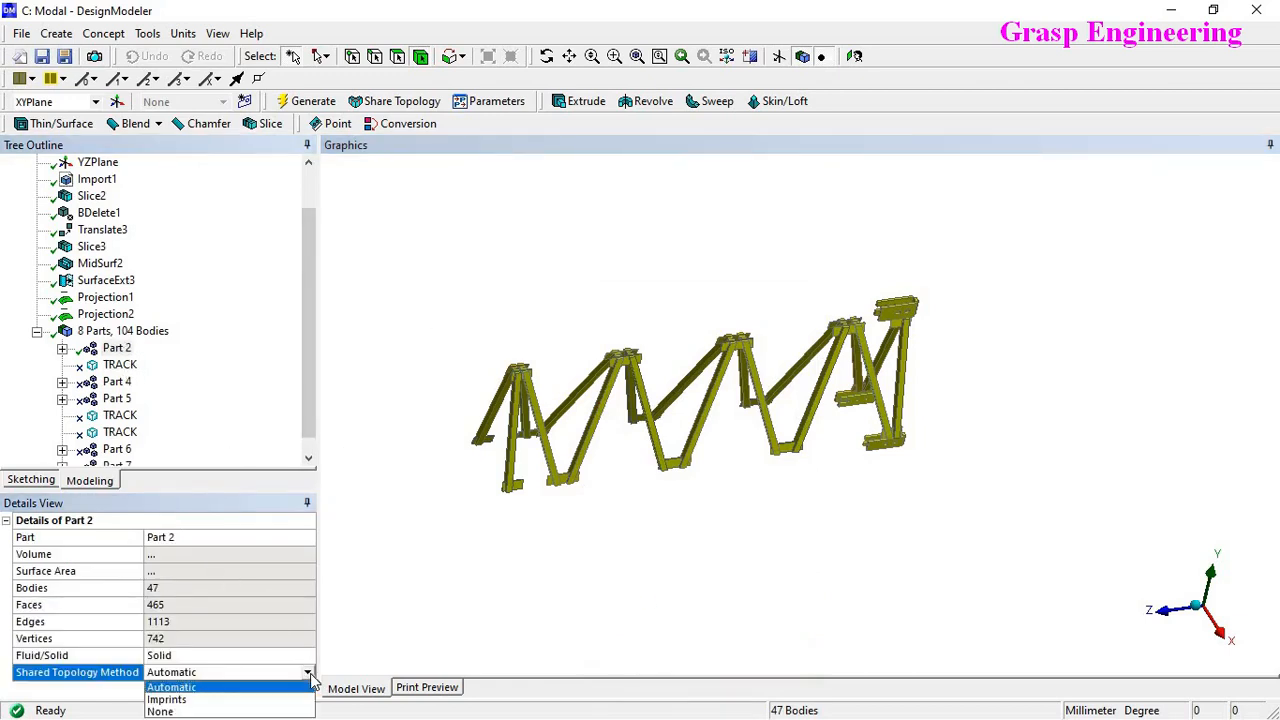
left_click(185, 712)
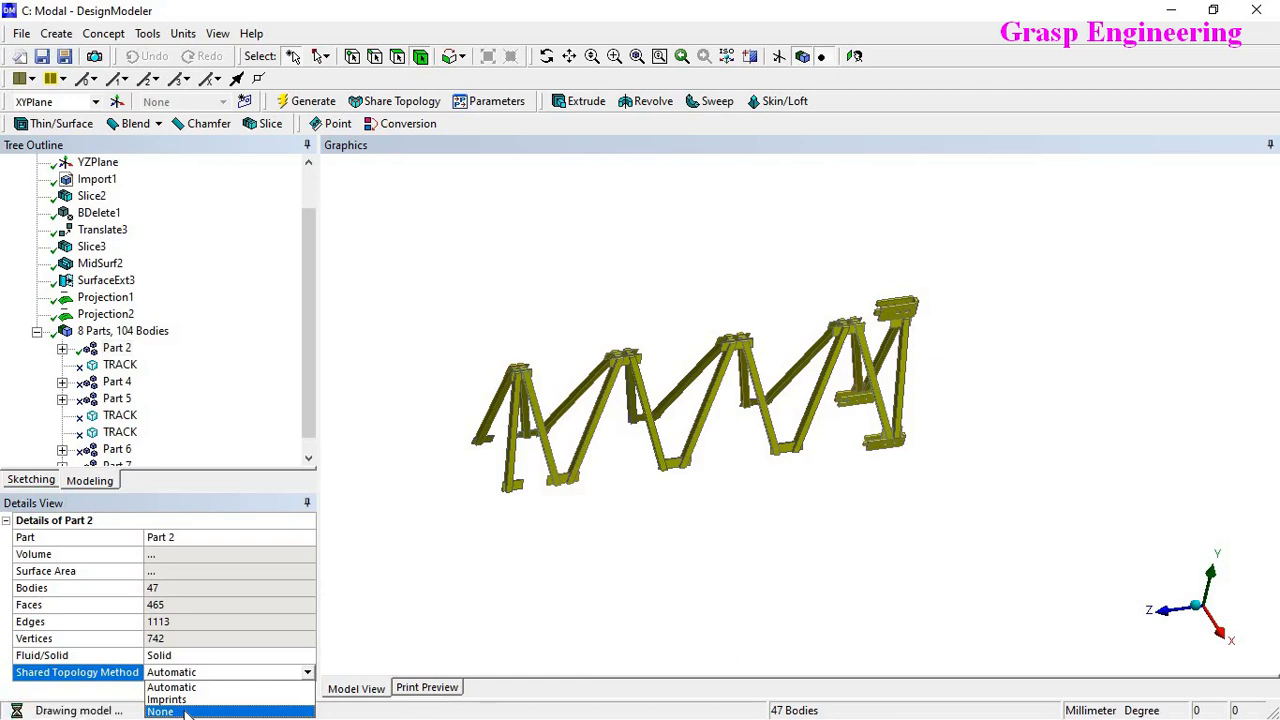
Step: Unsuppress Part 6 to bring the beam surfaces back alongside the bracing and plate bodies
right_click(648, 252)
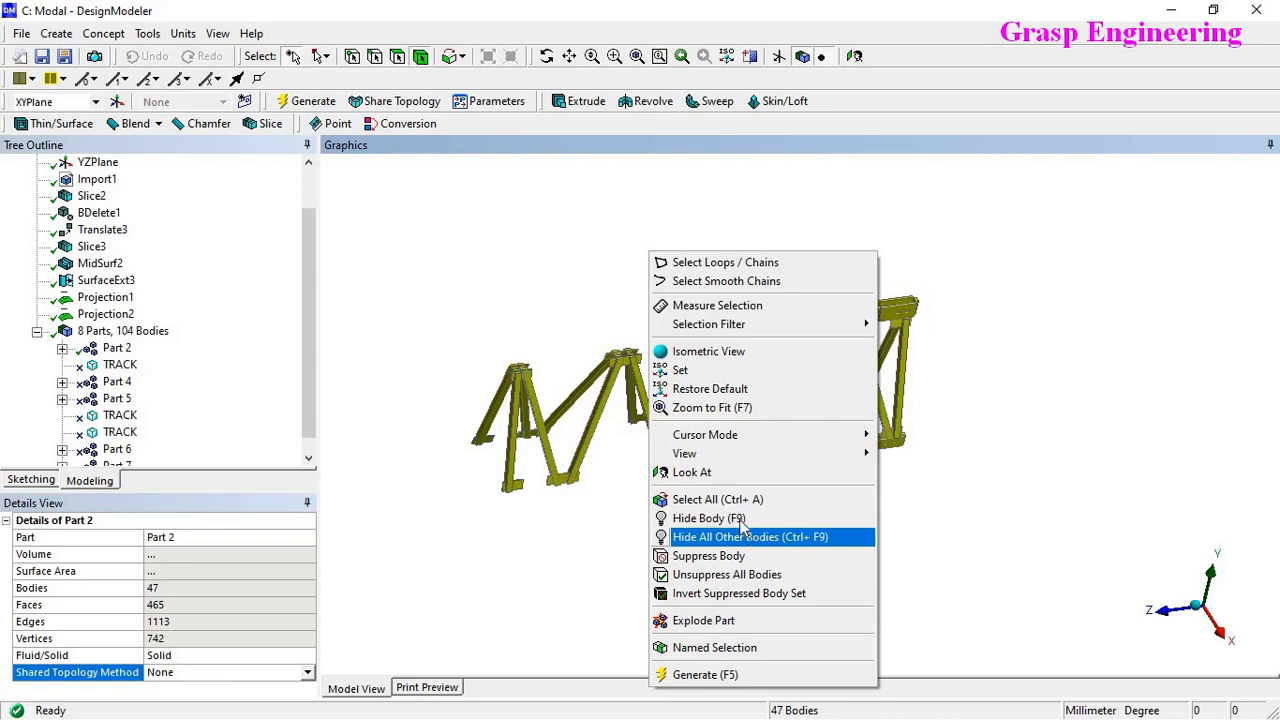
left_click(1049, 517)
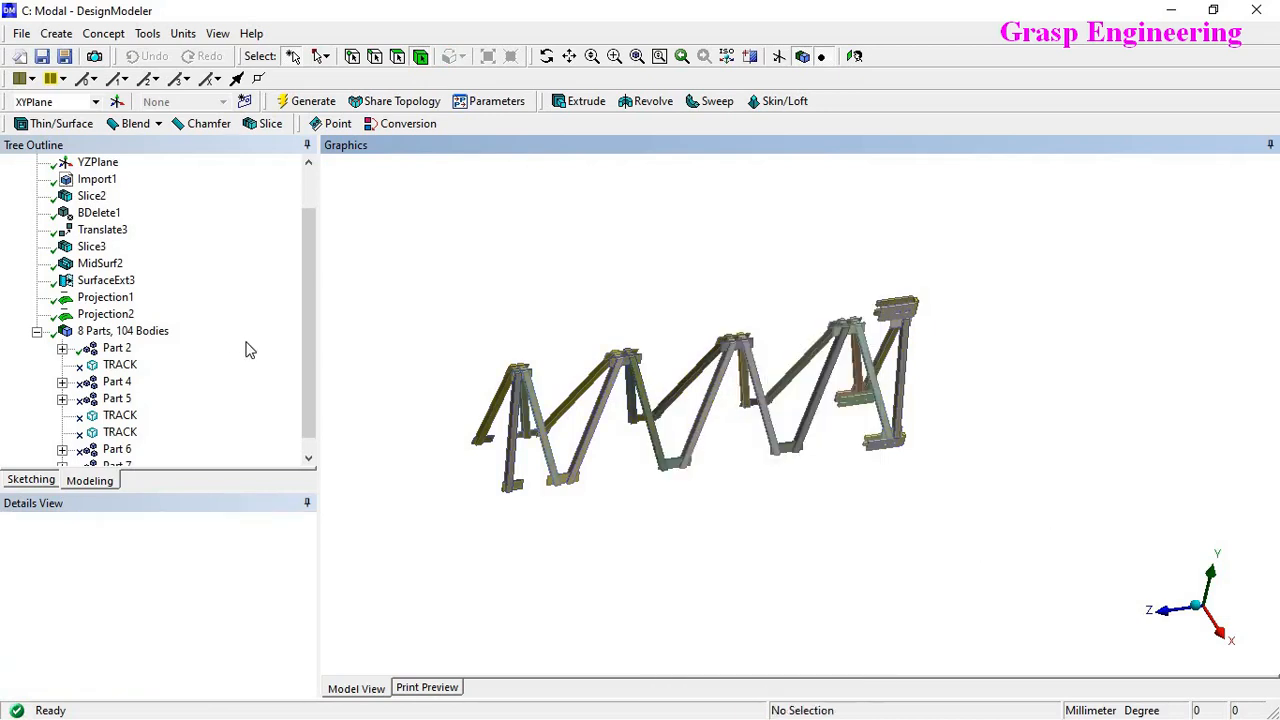
scroll(250, 350, "down", 1)
left_click(116, 449)
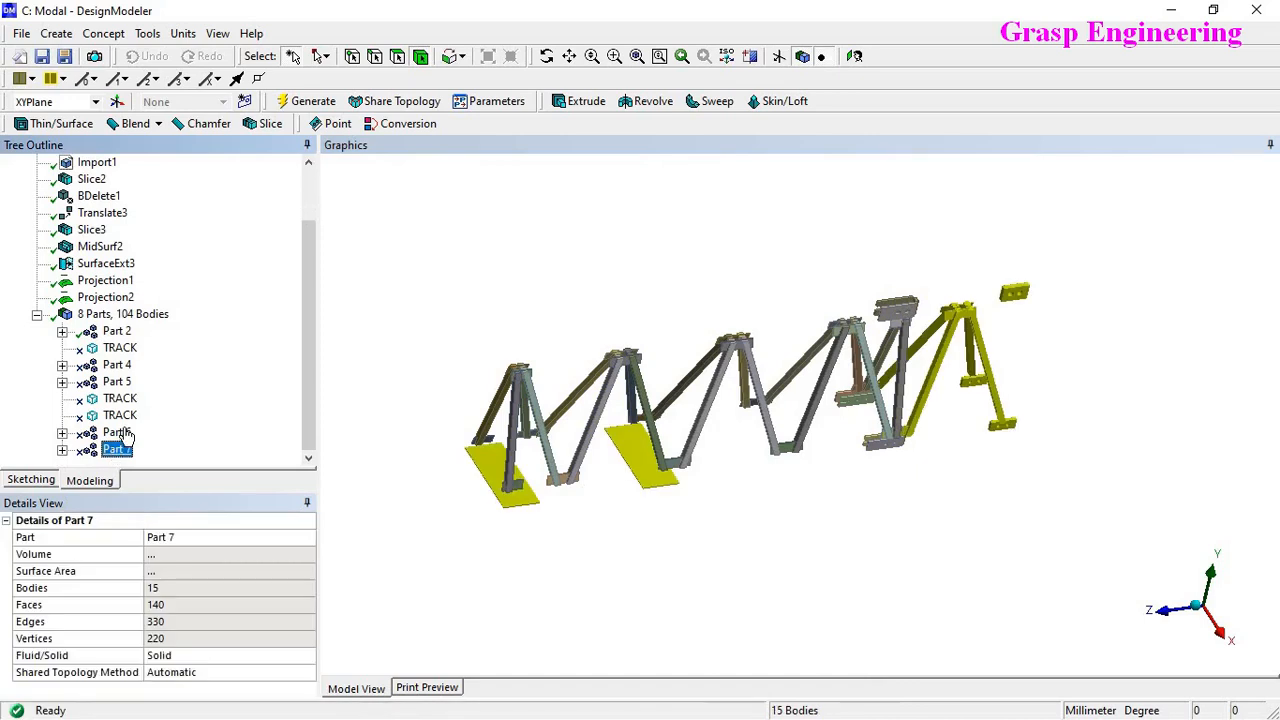
left_click(125, 434)
right_click(127, 430)
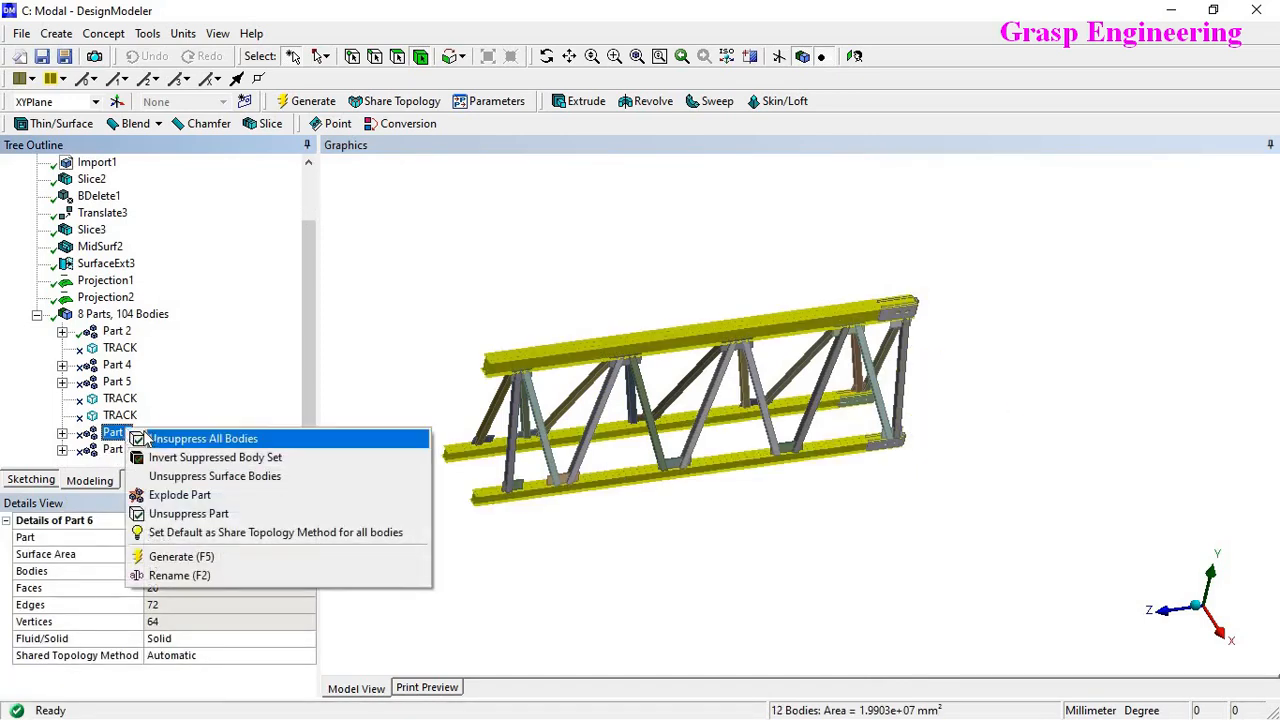
left_click(188, 513)
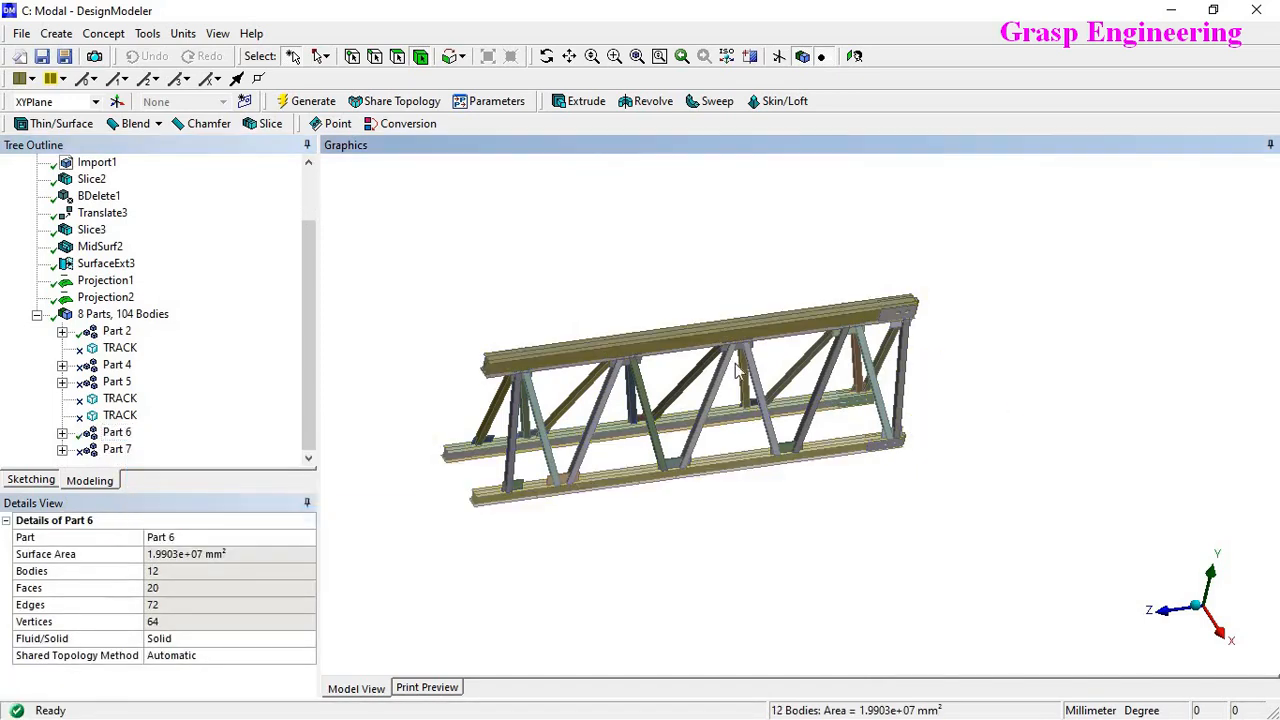
middle_click_drag(676, 342, 560, 330)
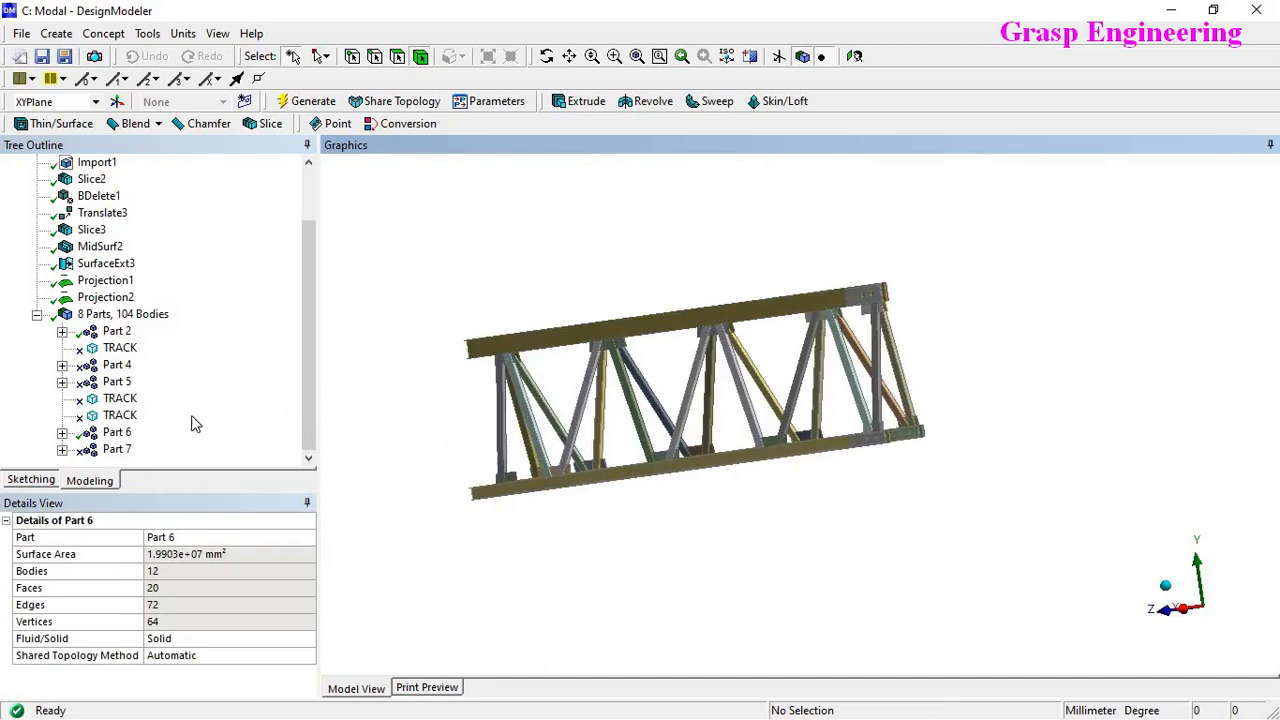
Step: Rename Part 6, which holds the beam surfaces, as Shell Part
left_click(115, 435)
middle_click_drag(630, 400, 600, 420)
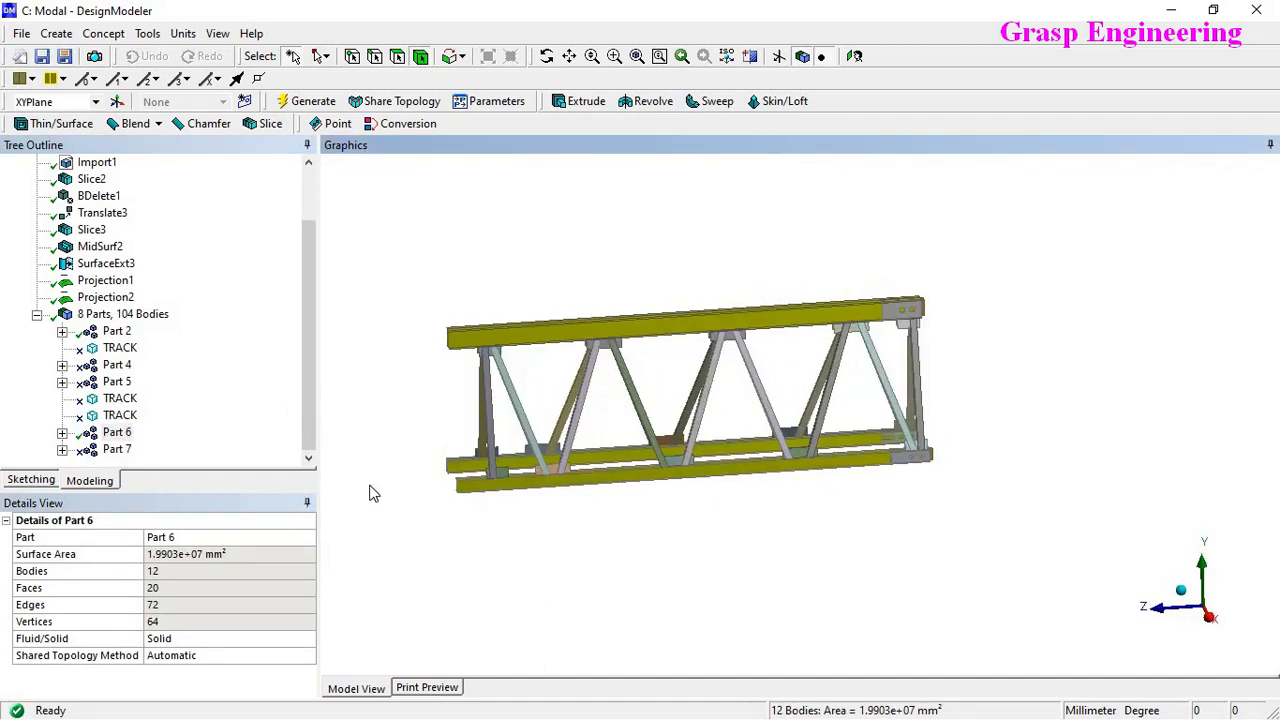
left_click(211, 537)
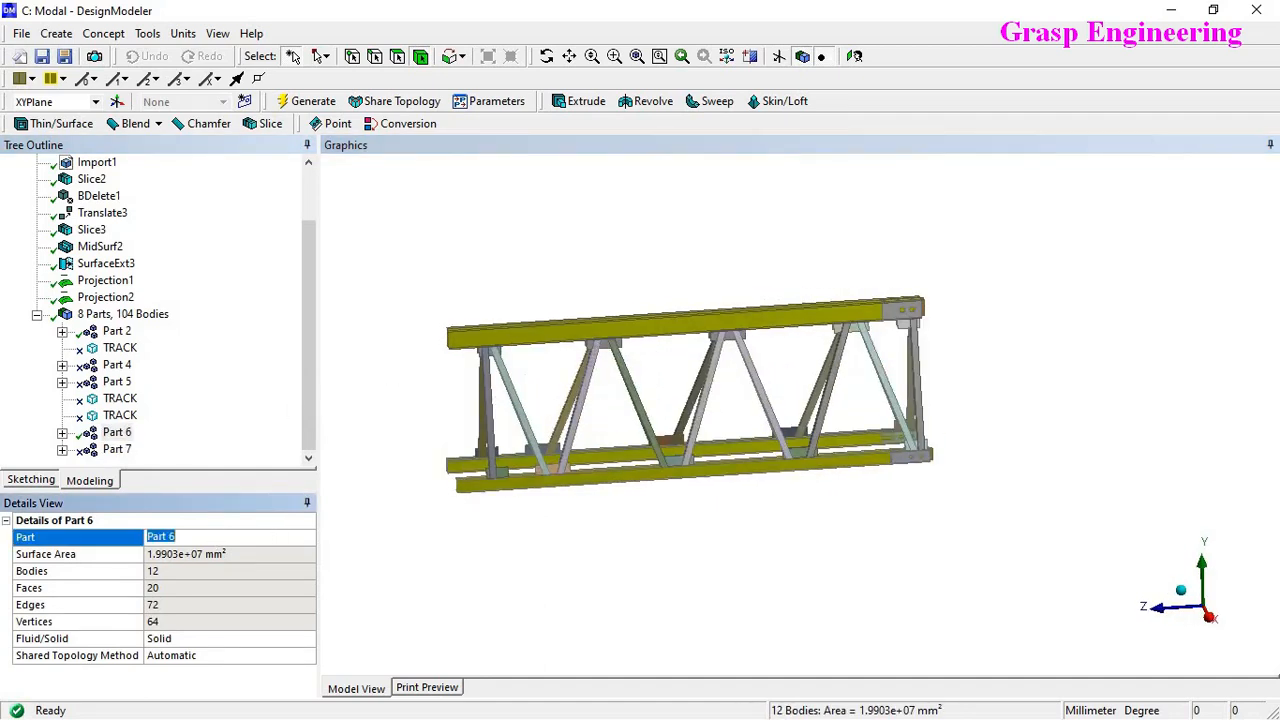
type("Shell")
Step: Rename Part 2, which holds the bracing and plate bodies, as Solid Part
left_click(117, 331)
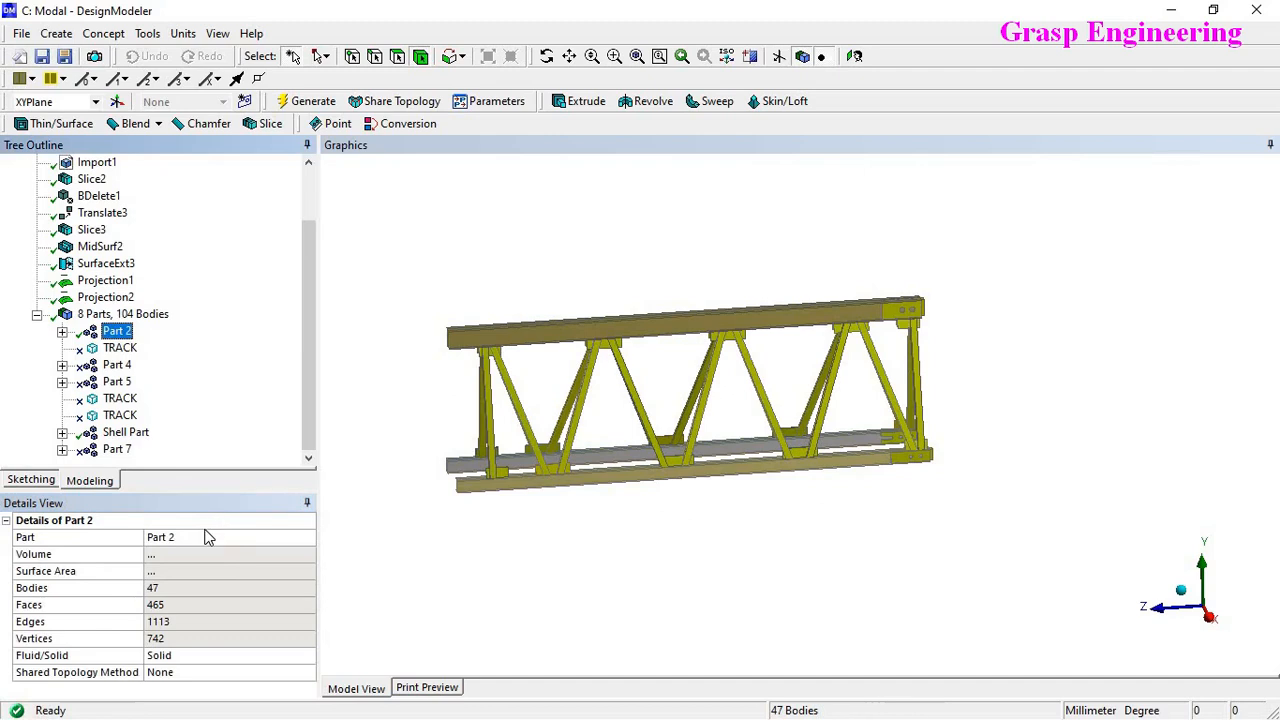
left_click(205, 537)
type("Solid")
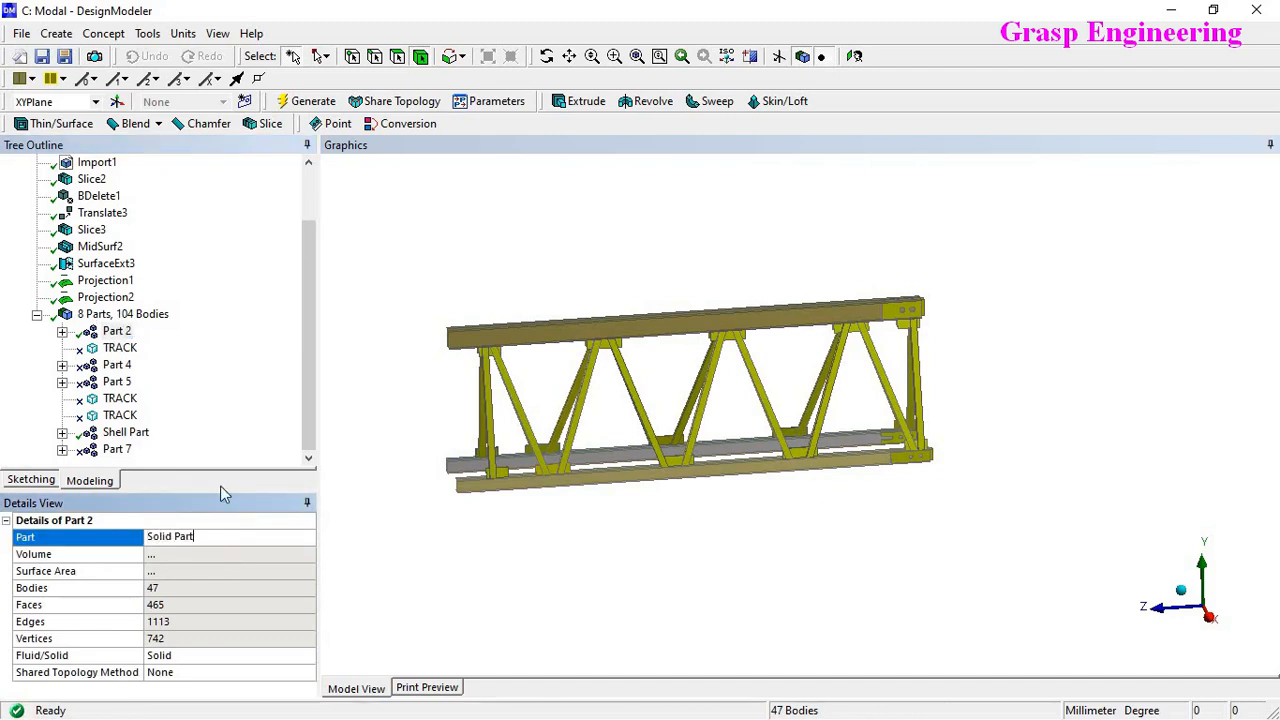
left_click(516, 405)
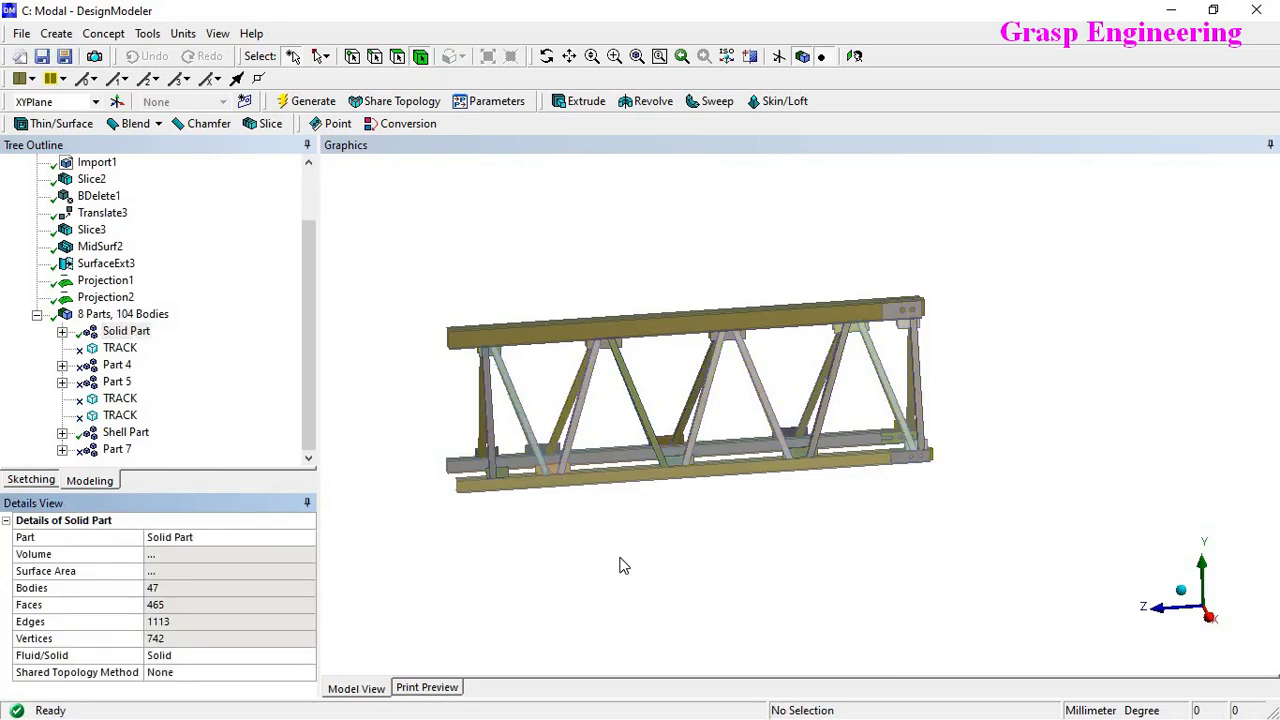
Step: Examine the girder's end and the connector plate on its lower beam, checking the plate body's details
middle_click_drag(676, 496, 659, 551)
scroll(835, 509, "up", 5)
scroll(840, 546, "down", 3)
scroll(740, 600, "up", 2)
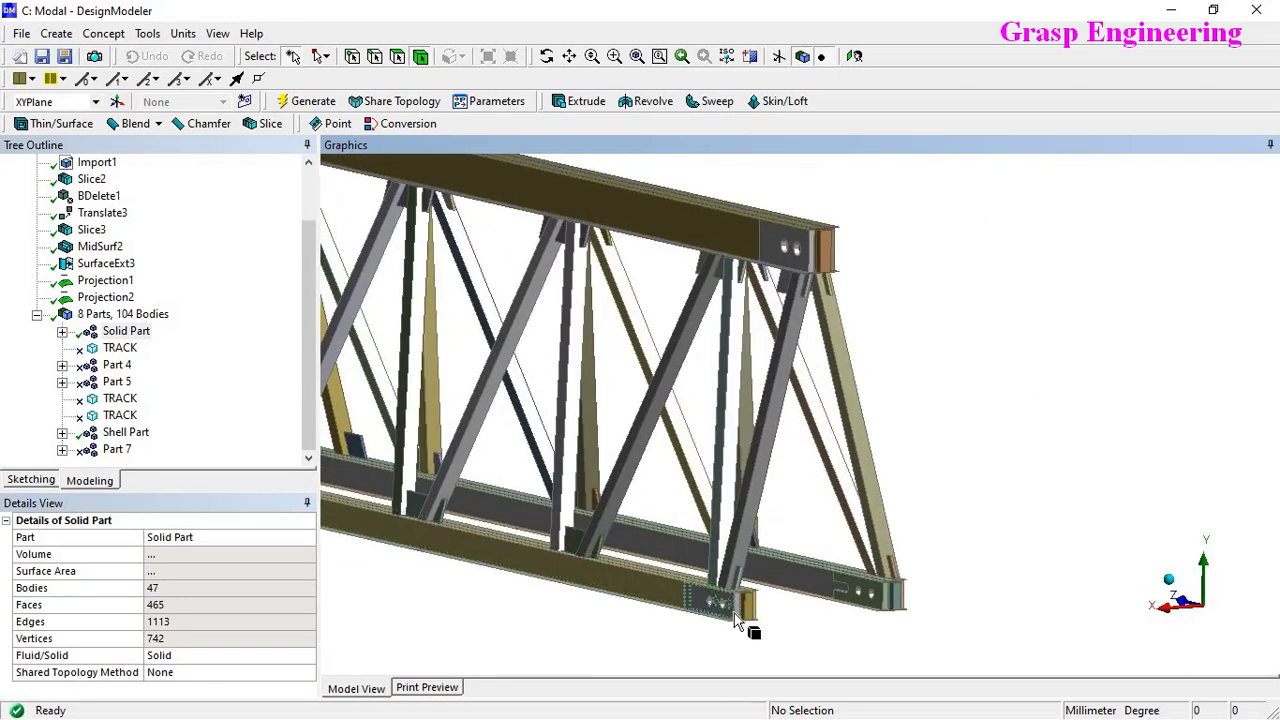
left_click(855, 598)
left_click(855, 598)
scroll(846, 597, "down", 5)
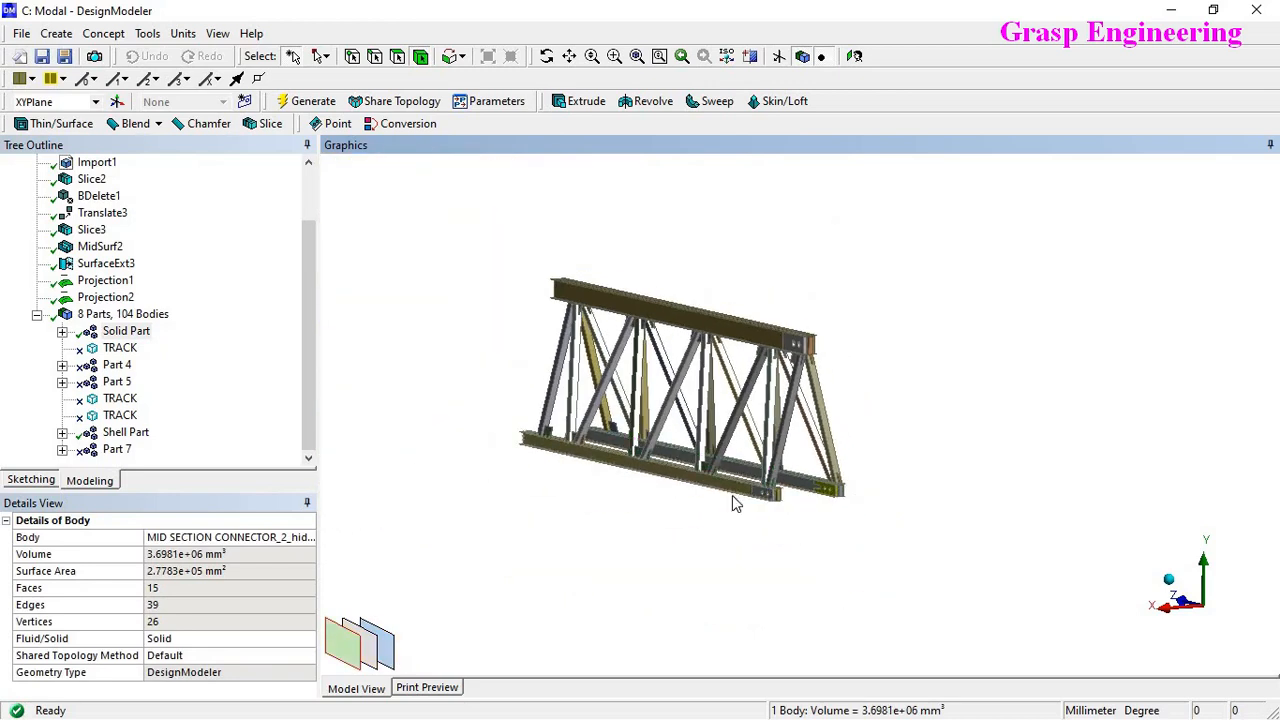
left_click(727, 580)
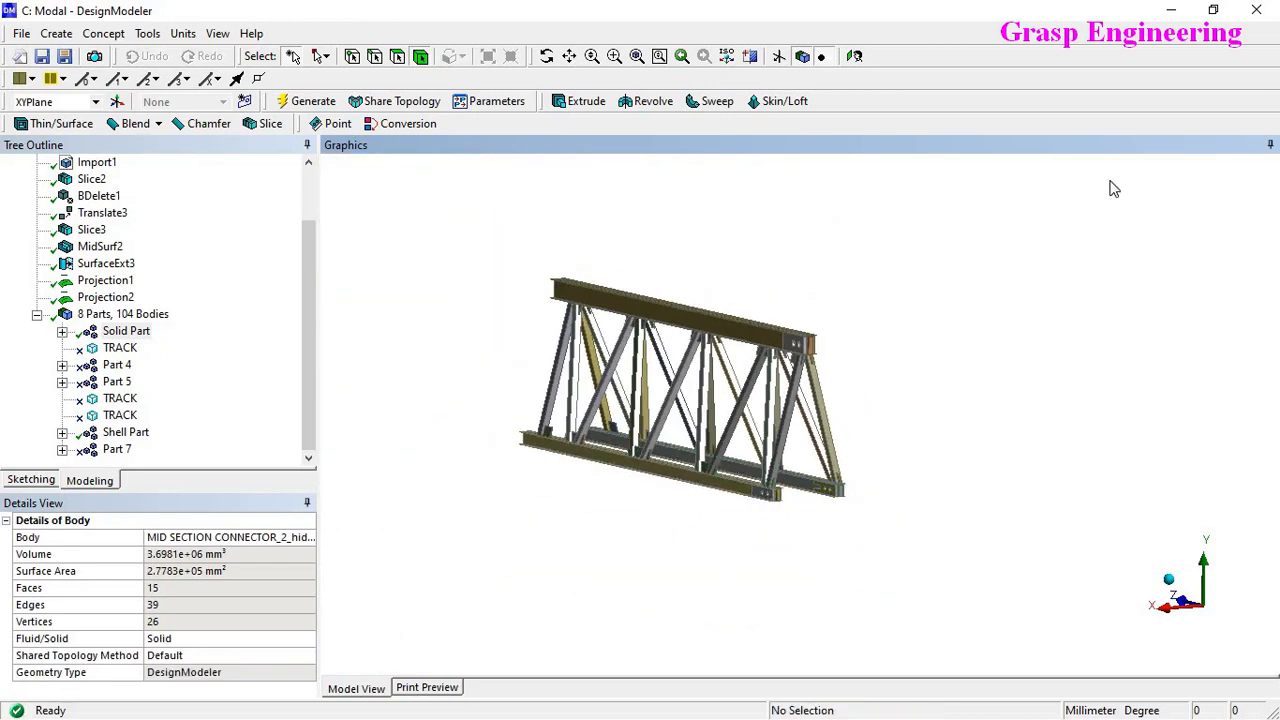
Step: Switch to Workbench and open the Model of Modal system C in a maximized Mechanical window, re-reading the upstream data
left_click(1171, 10)
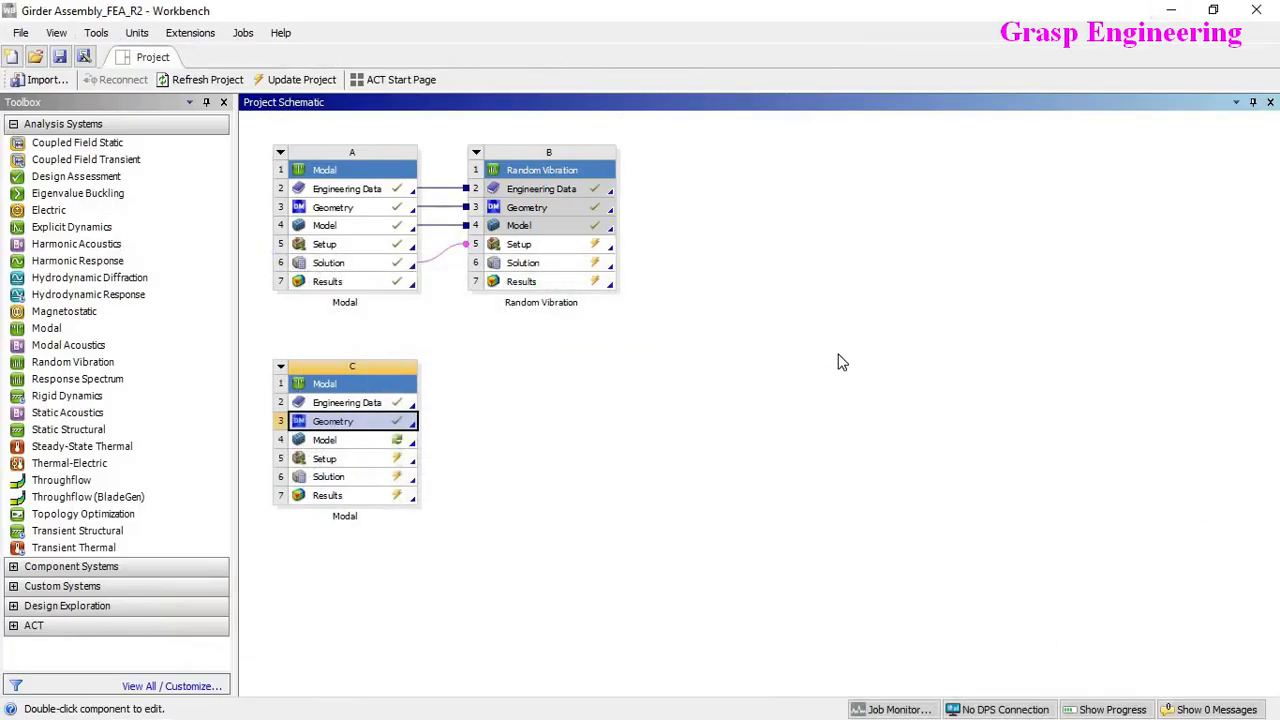
double_click(404, 441)
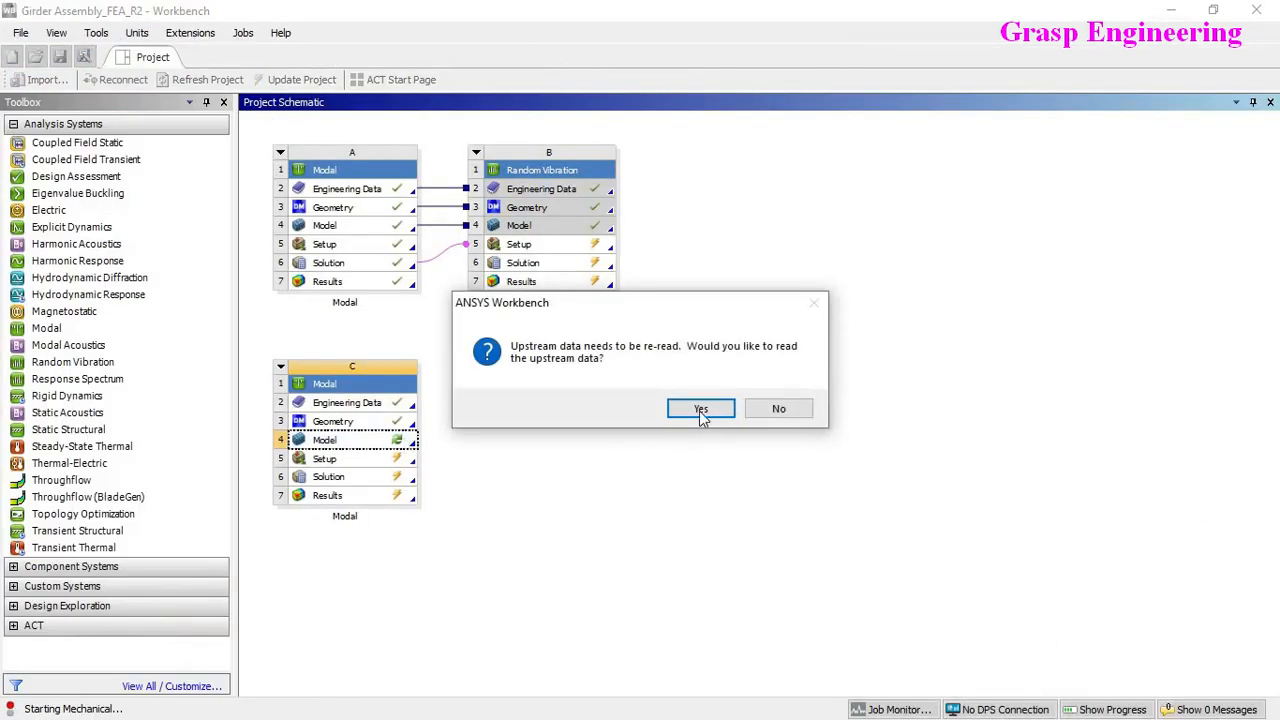
left_click(700, 409)
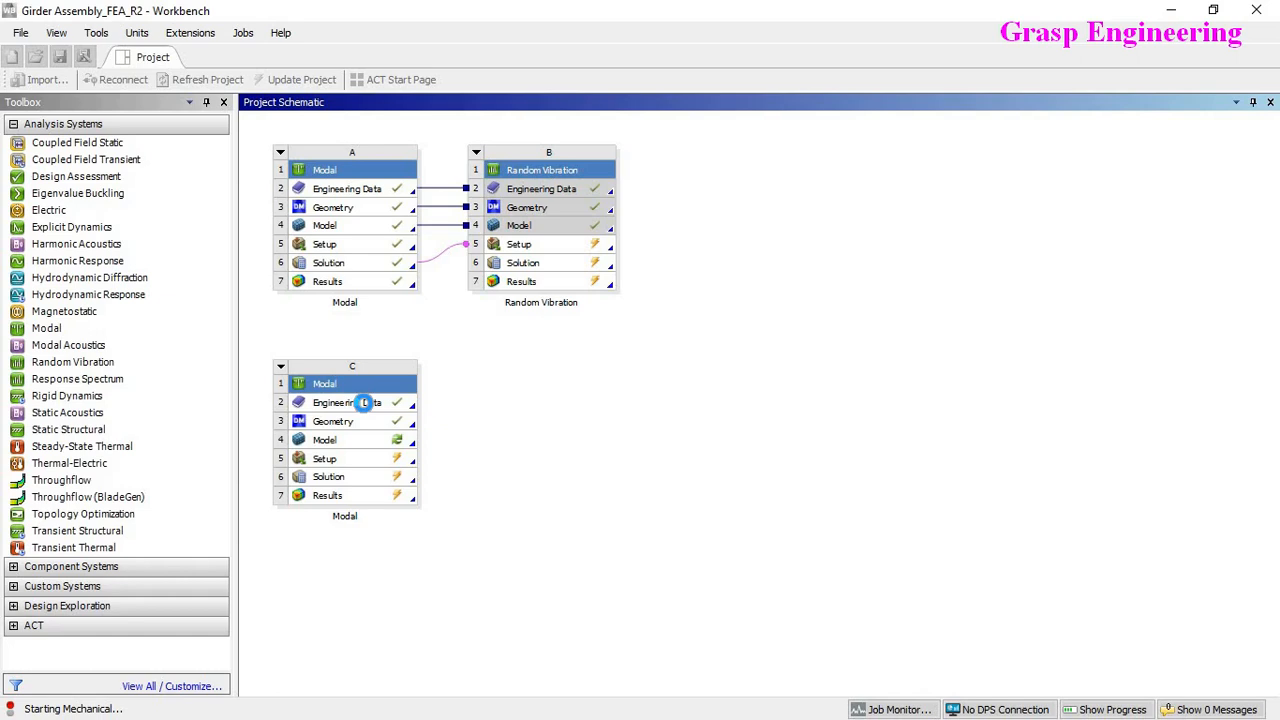
left_click(366, 402)
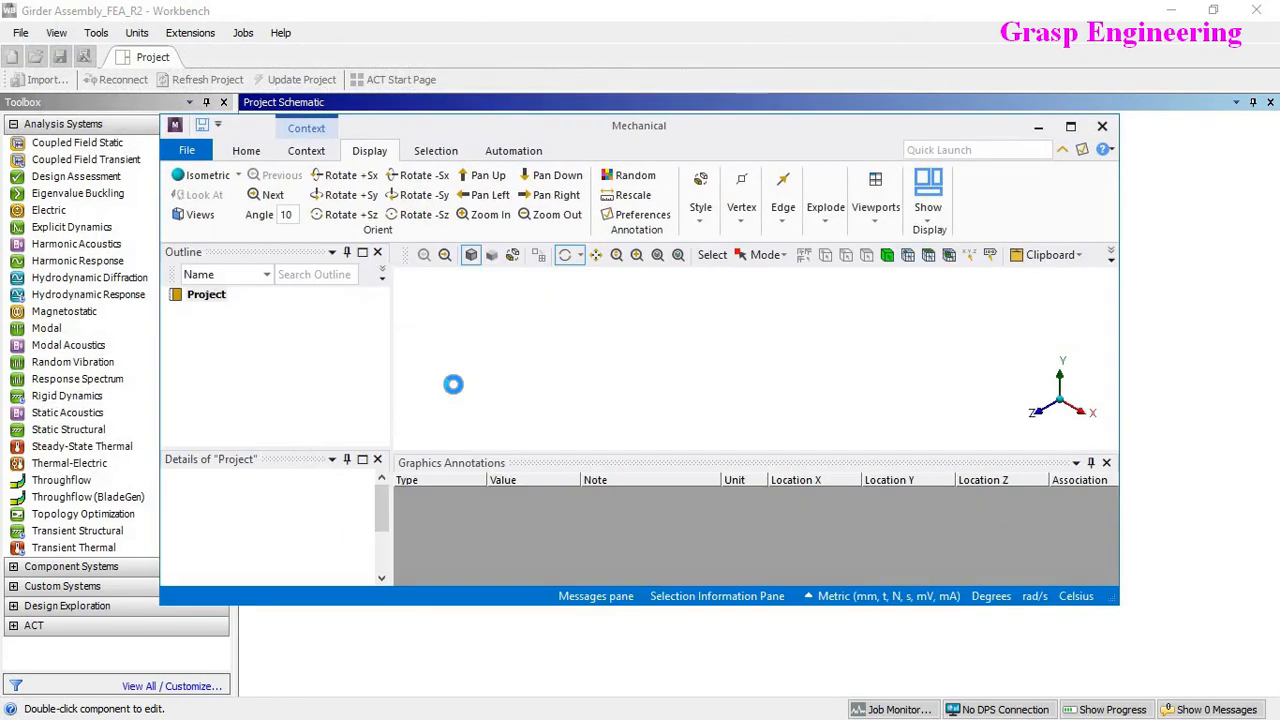
left_click(486, 44)
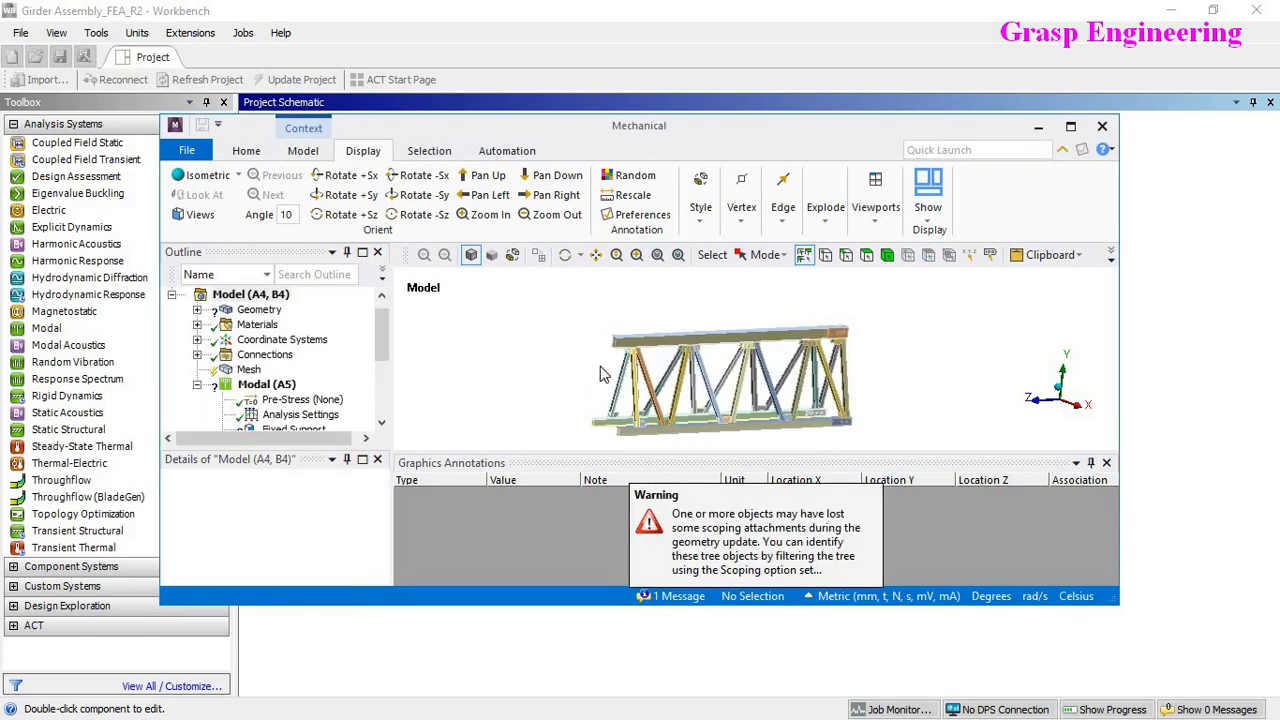
left_click(1070, 126)
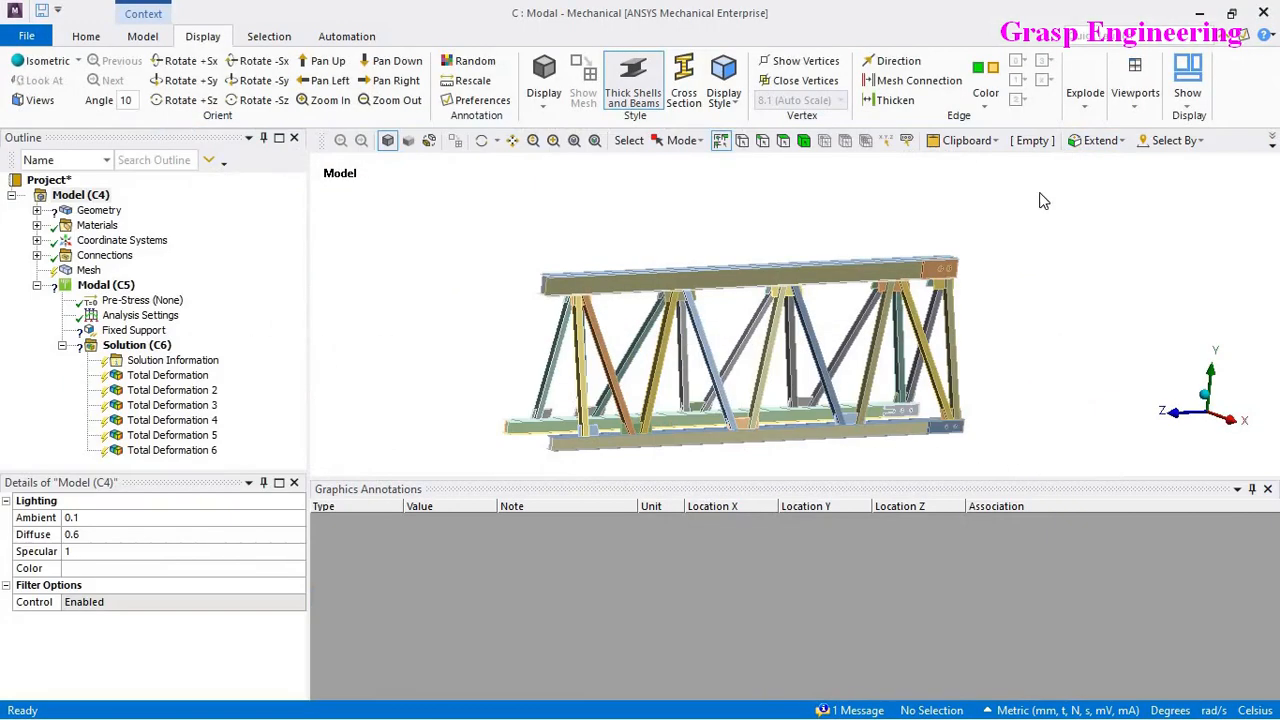
Step: Review the Structural Steel material's density, isotropic elasticity and strength properties
left_click(98, 225)
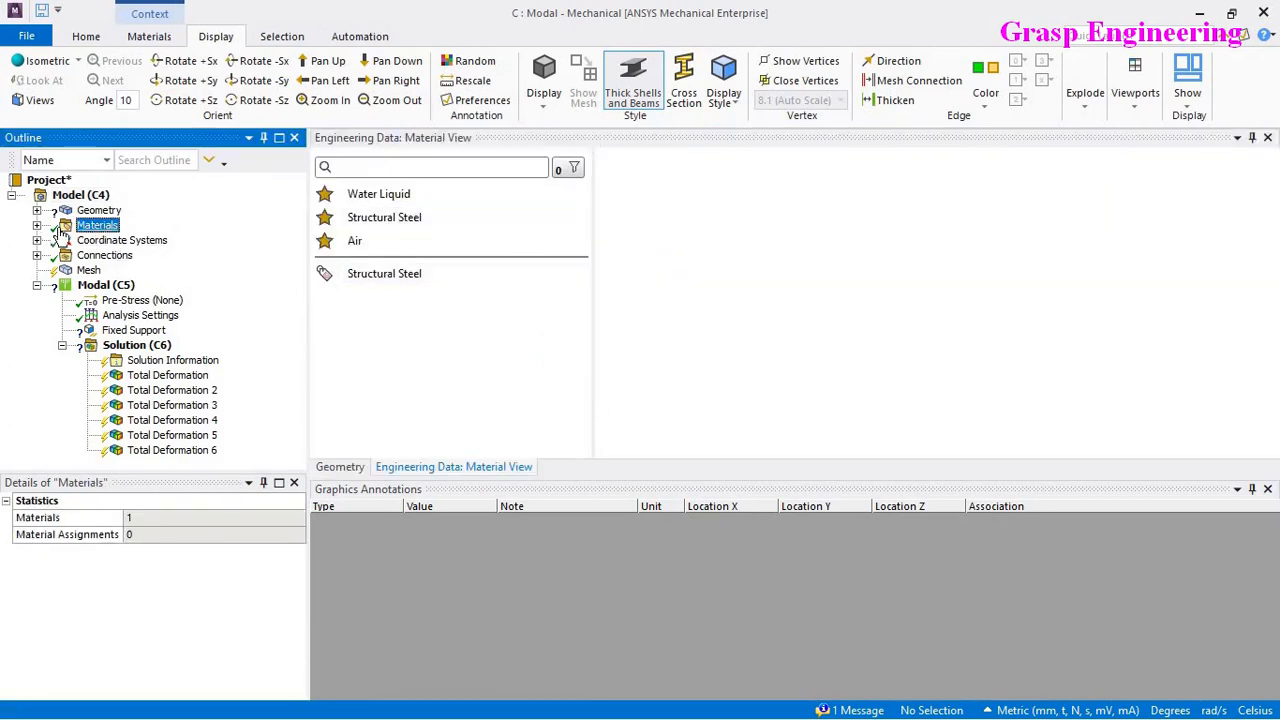
left_click(37, 225)
left_click(75, 240)
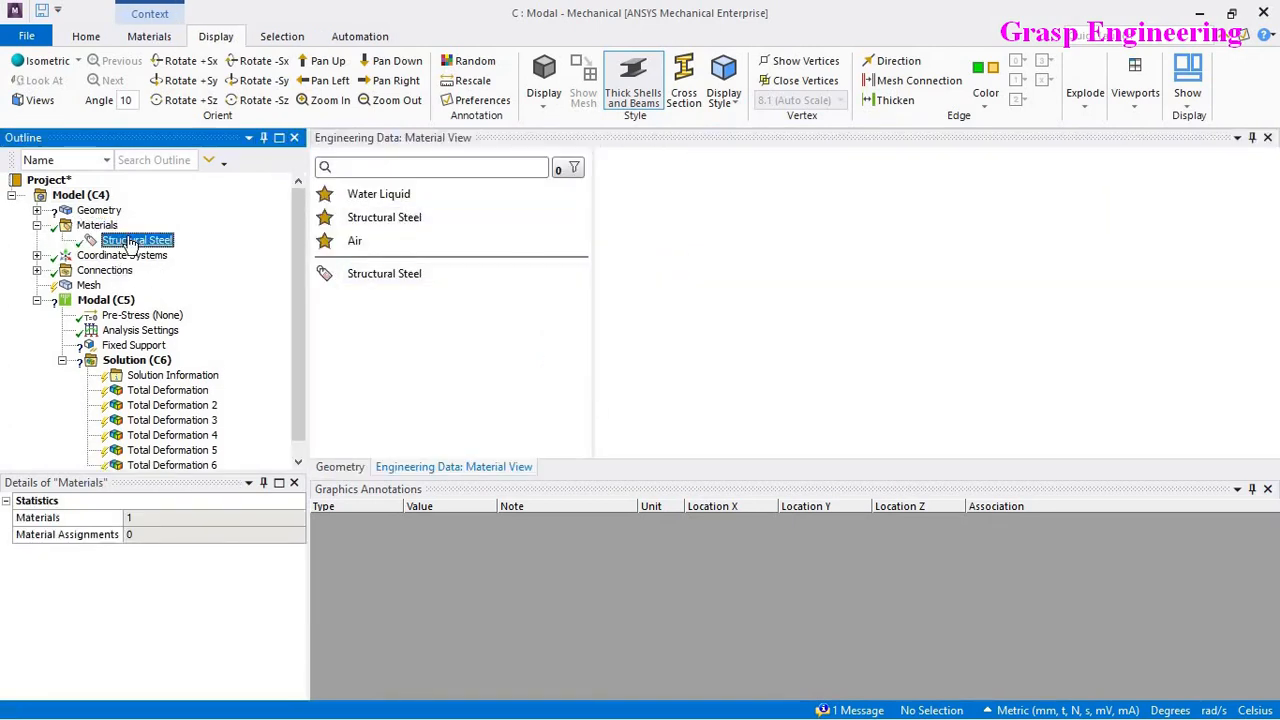
left_click(37, 225)
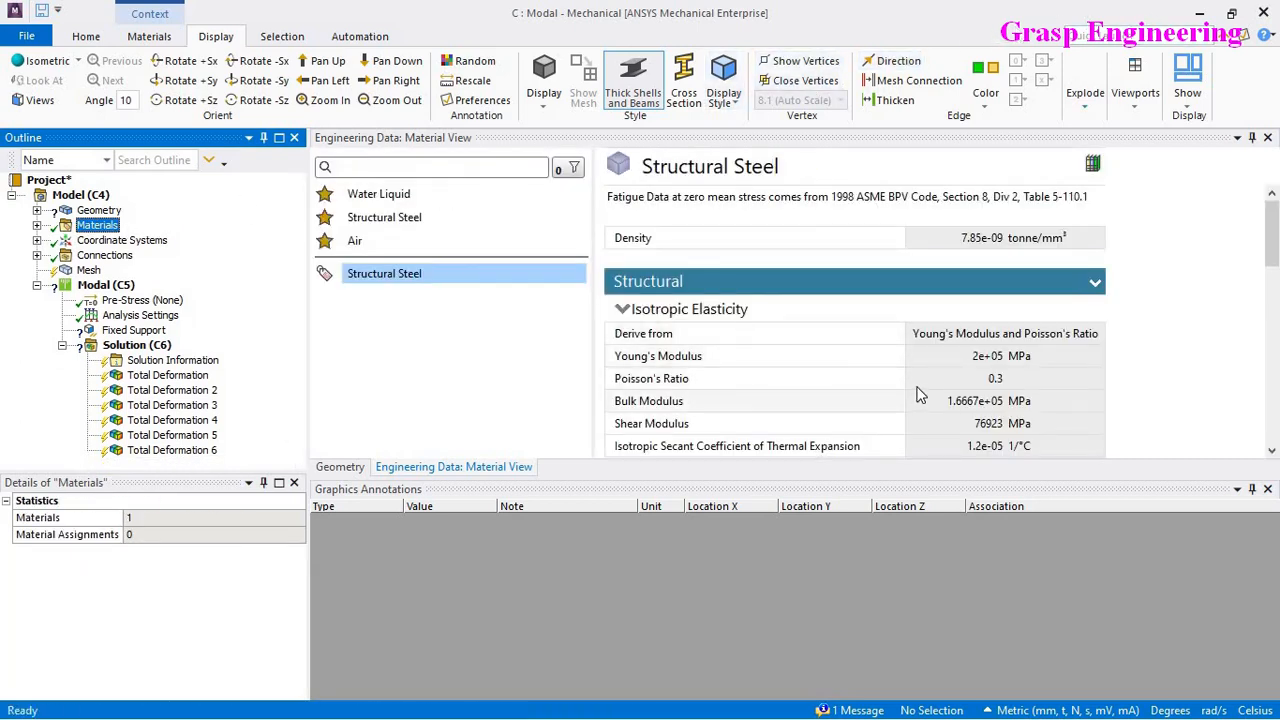
scroll(920, 395, "down", 1)
scroll(920, 395, "down", 1)
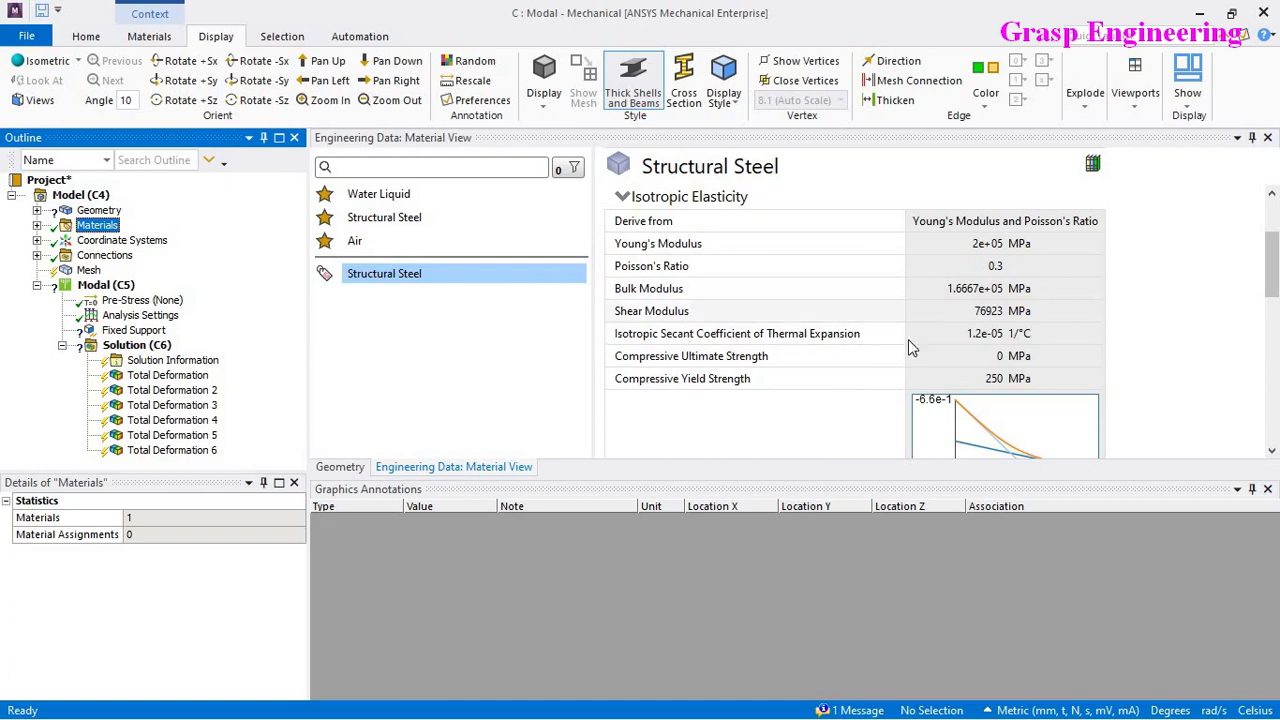
Step: Switch to Workbench and open the Engineering Data of Modal system C at its new material entry
left_click(1199, 20)
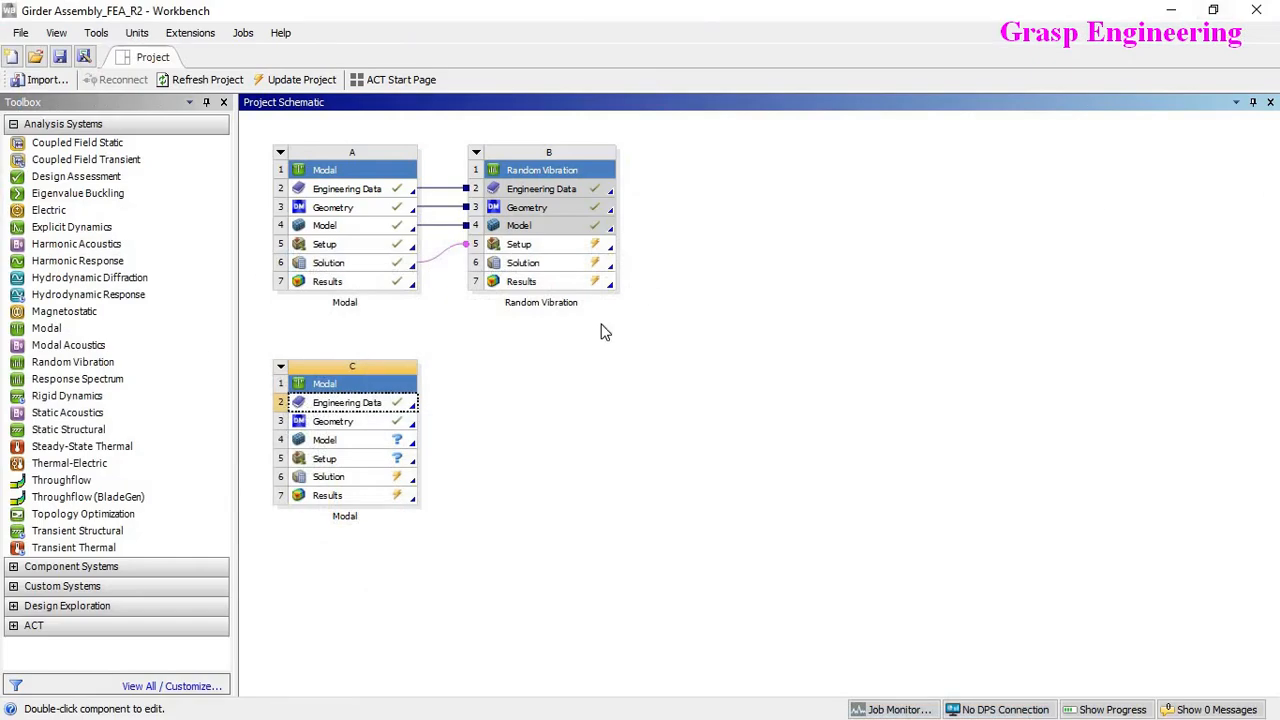
double_click(320, 402)
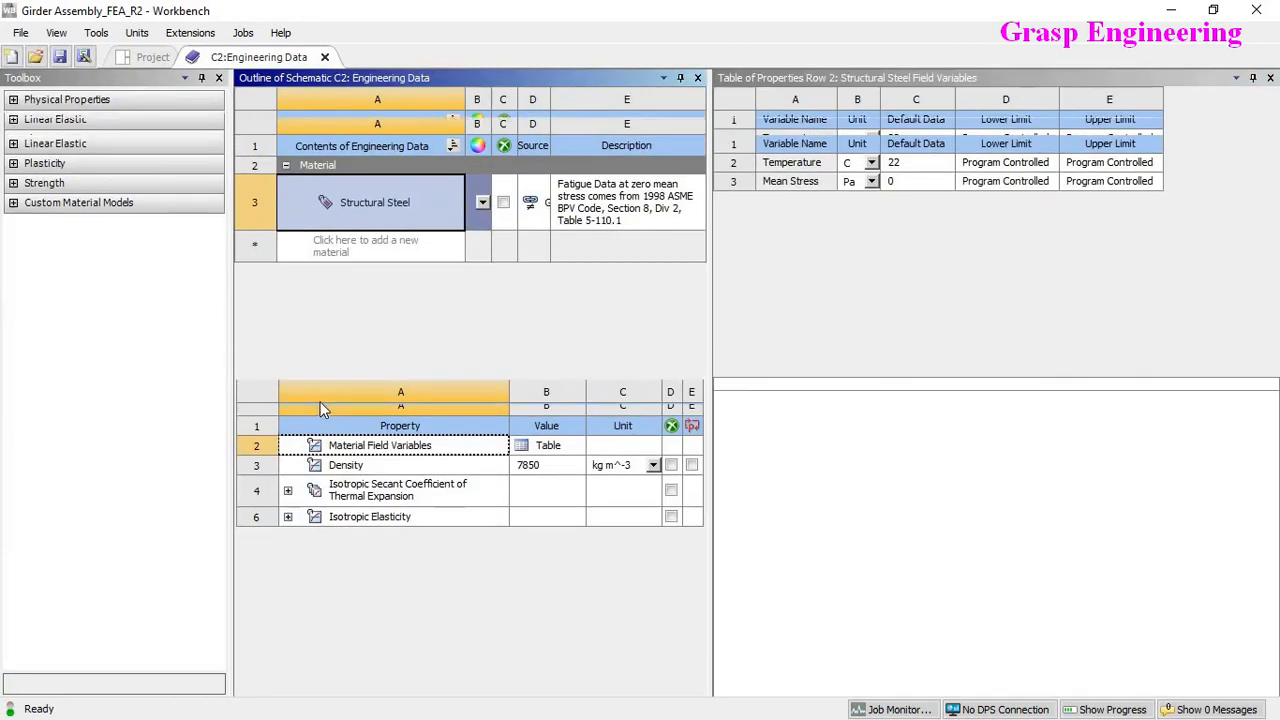
left_click(366, 256)
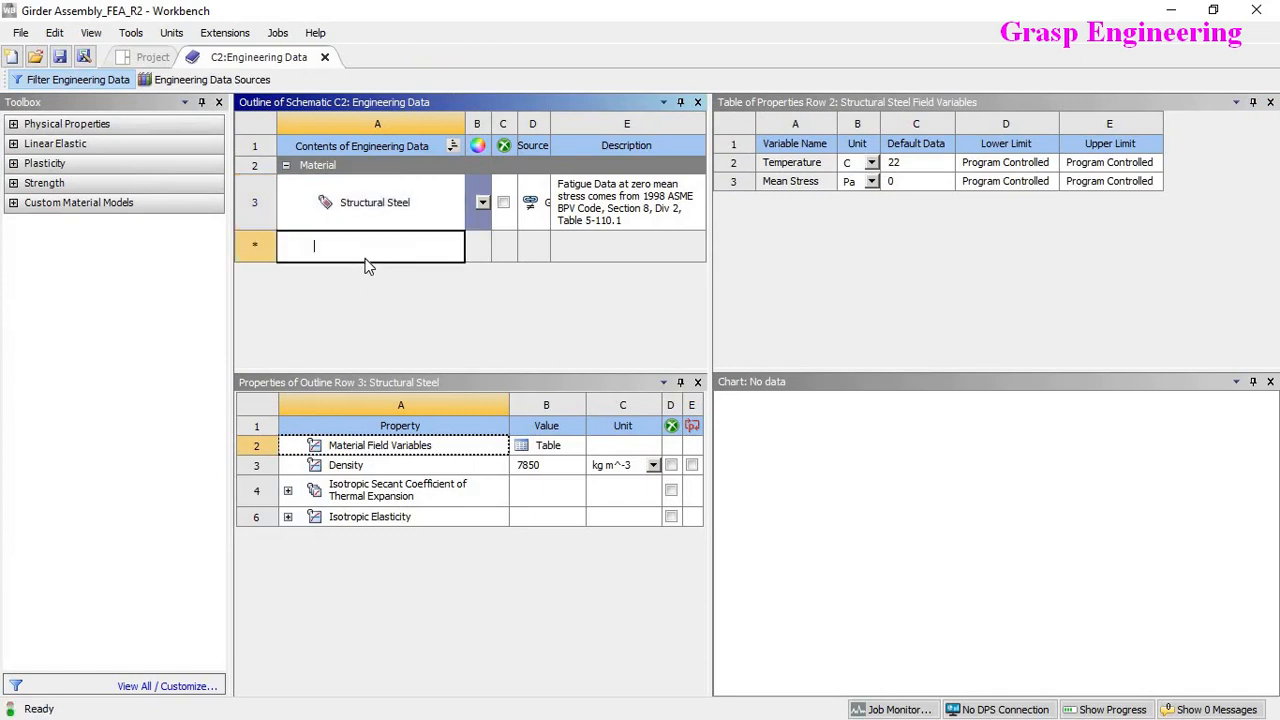
Step: Look through the Physical Properties and Linear Elastic groups available for defining a new material
left_click(14, 124)
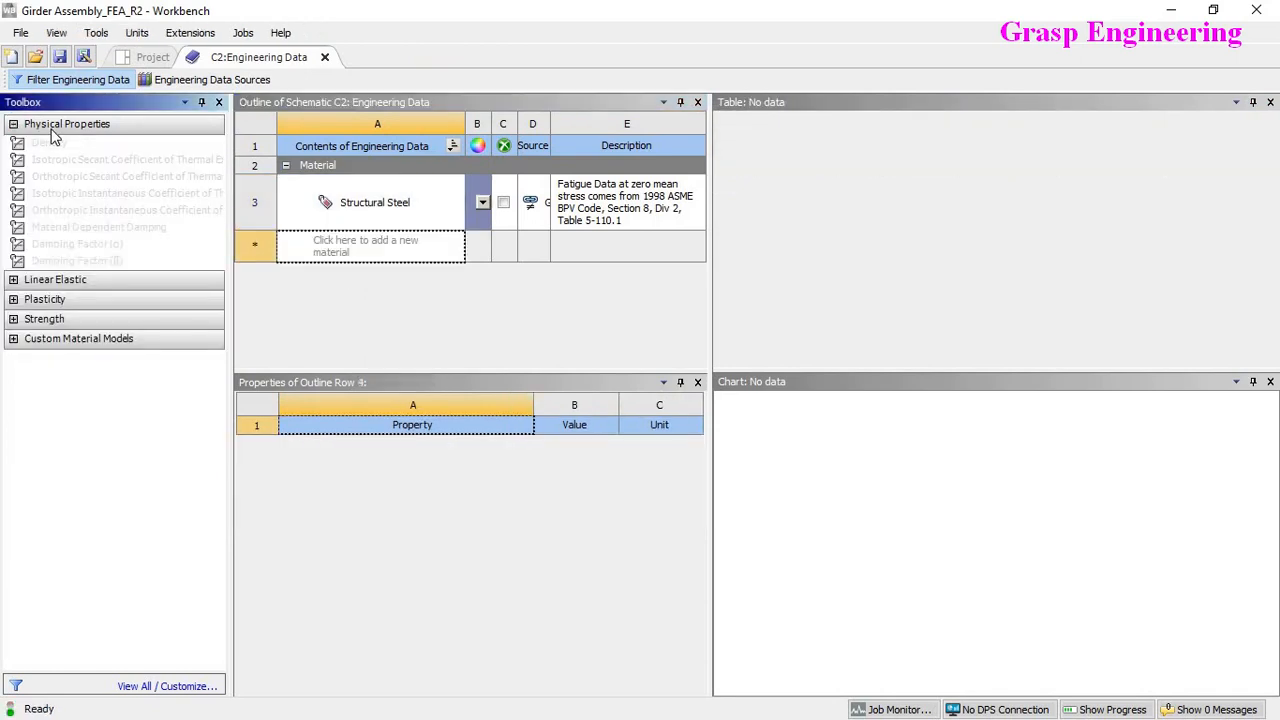
left_click(14, 280)
left_click(14, 280)
left_click(14, 124)
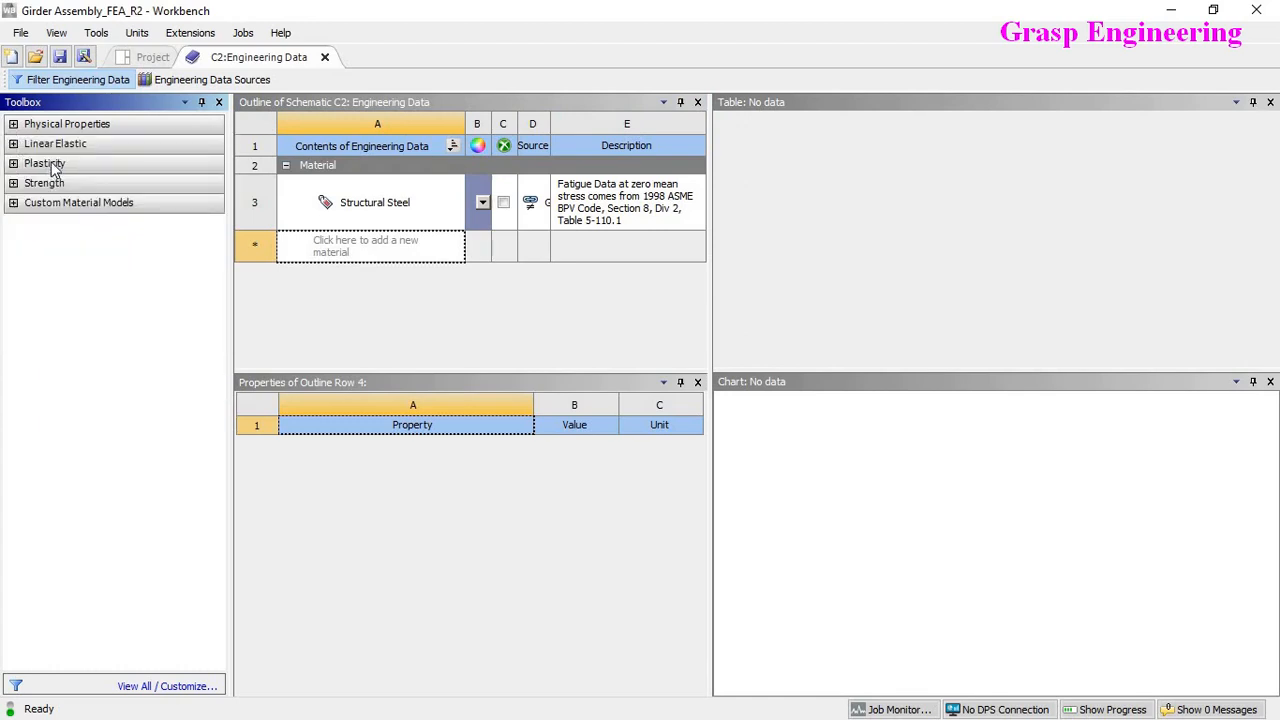
left_click(386, 258)
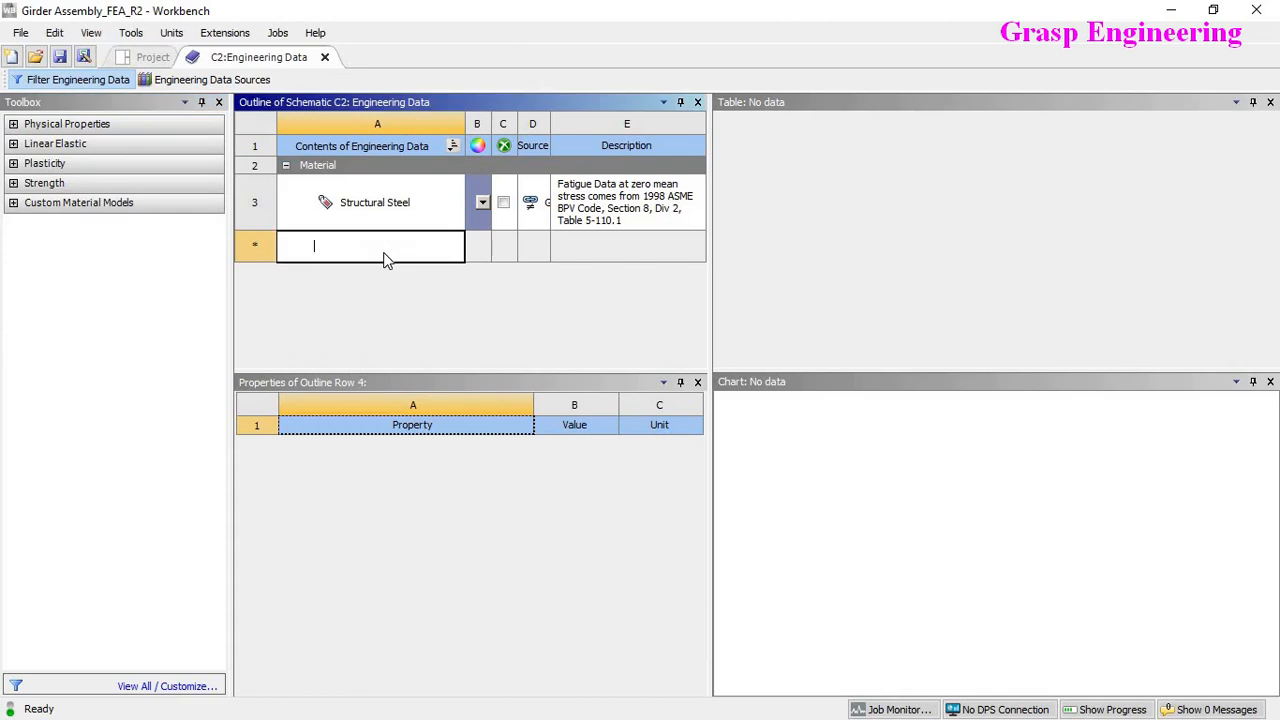
Step: Open the Engineering Data Sources and list the contents of the General Materials library
left_click(230, 84)
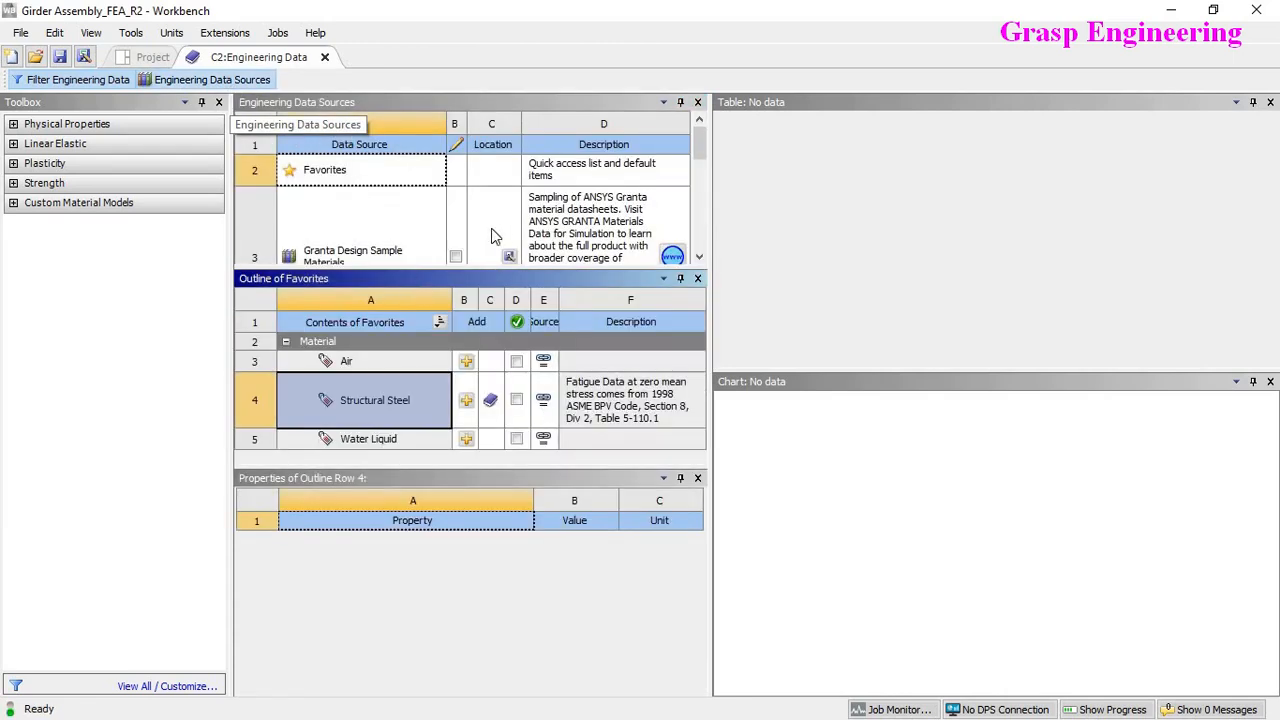
scroll(388, 233, "down", 5)
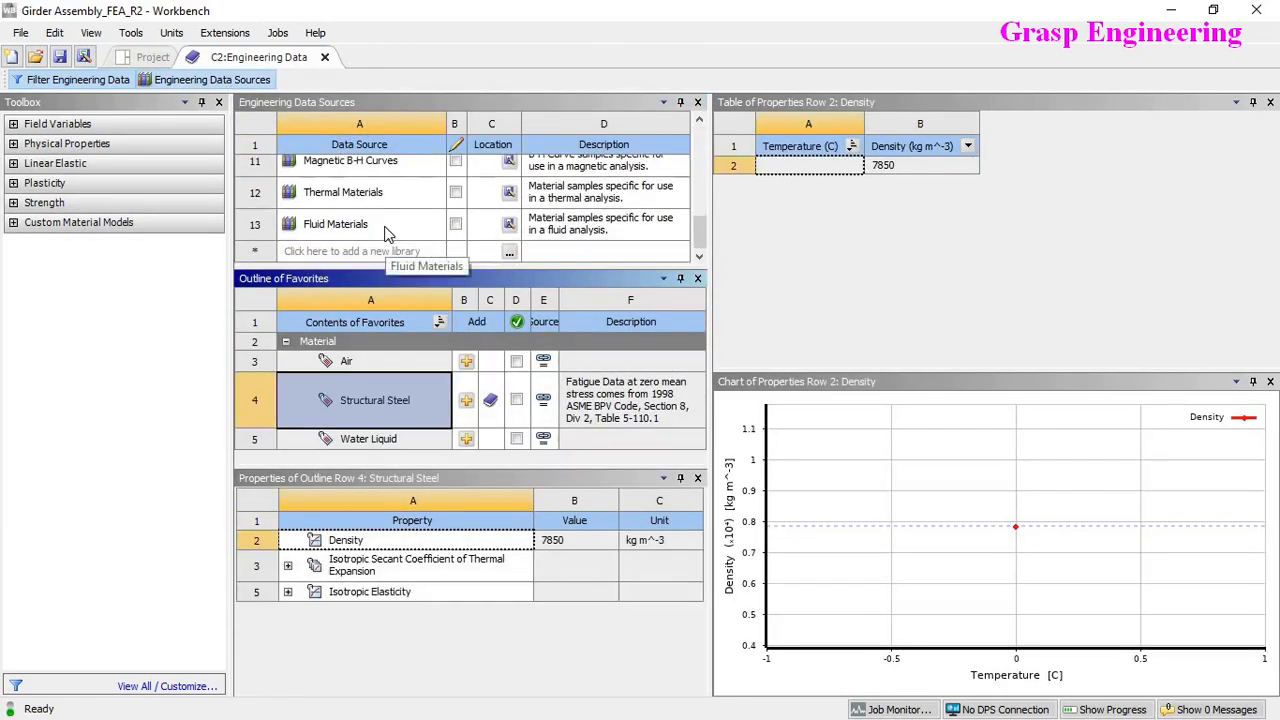
scroll(388, 233, "up", 2)
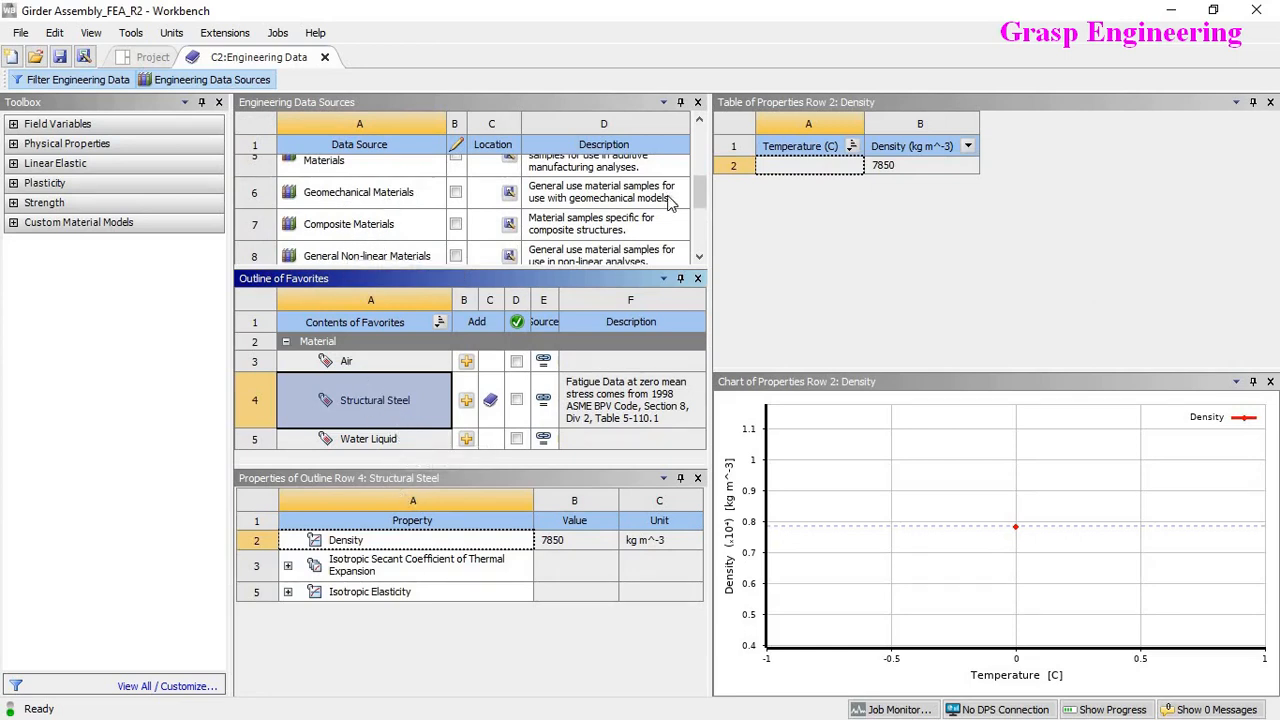
left_click_drag(702, 197, 688, 175)
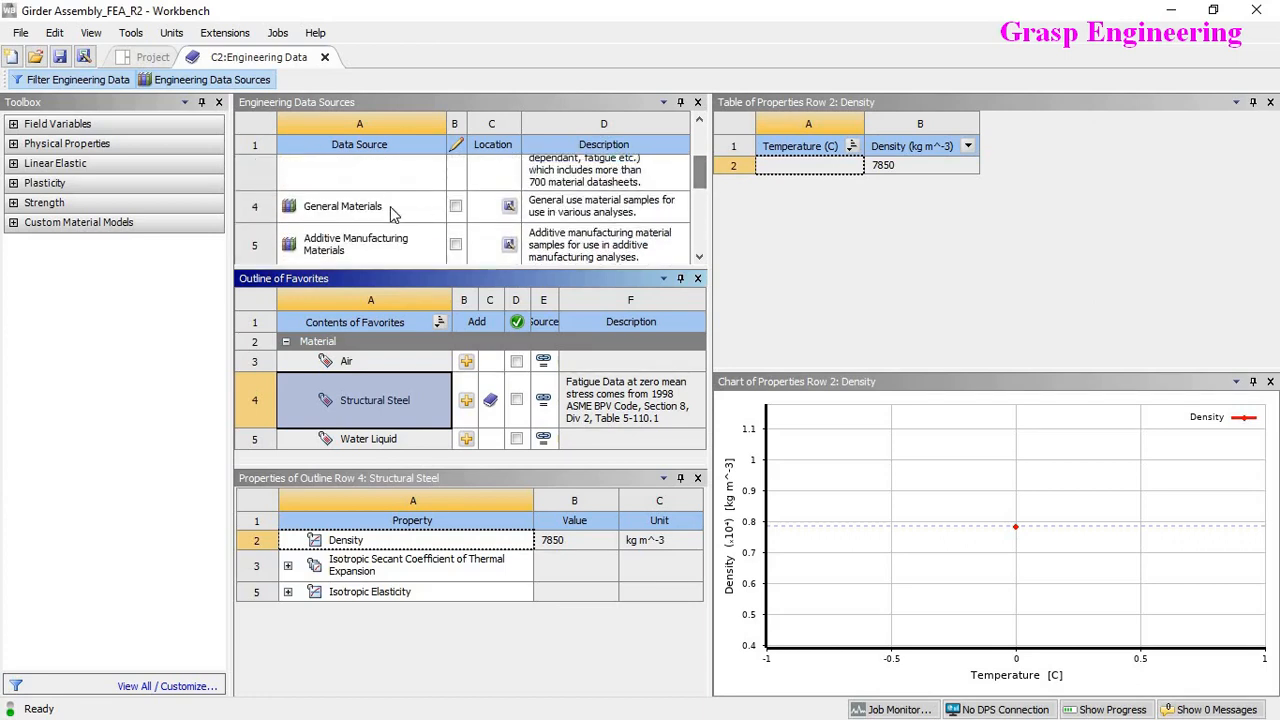
left_click(381, 205)
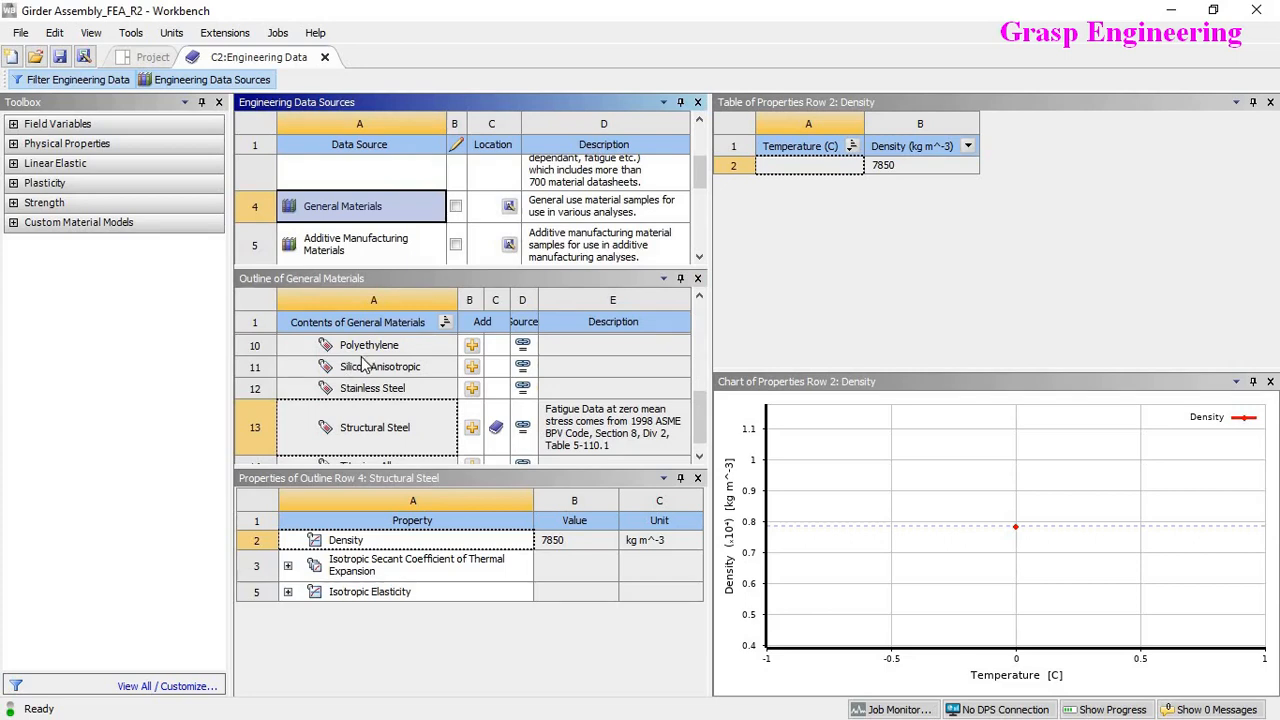
Step: Add Stainless Steel from the General Materials library to Modal system C's Engineering Data and suppress it there
scroll(395, 415, "down", 1)
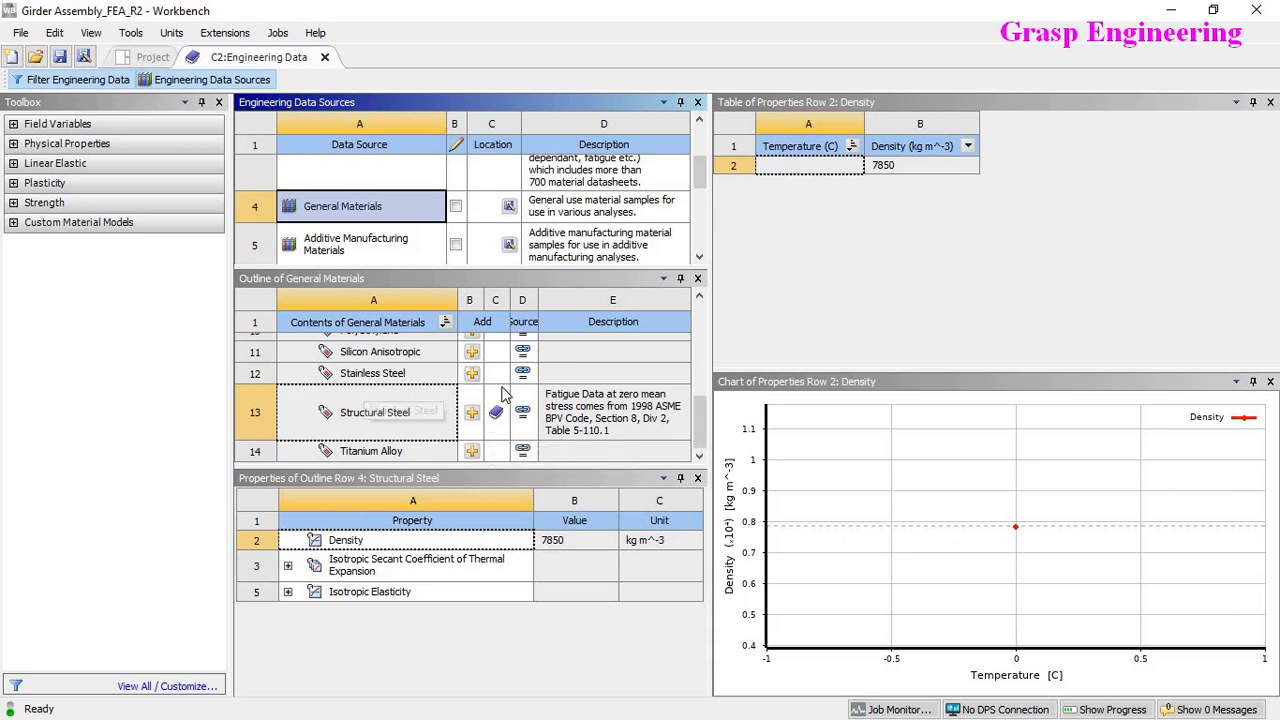
left_click(471, 373)
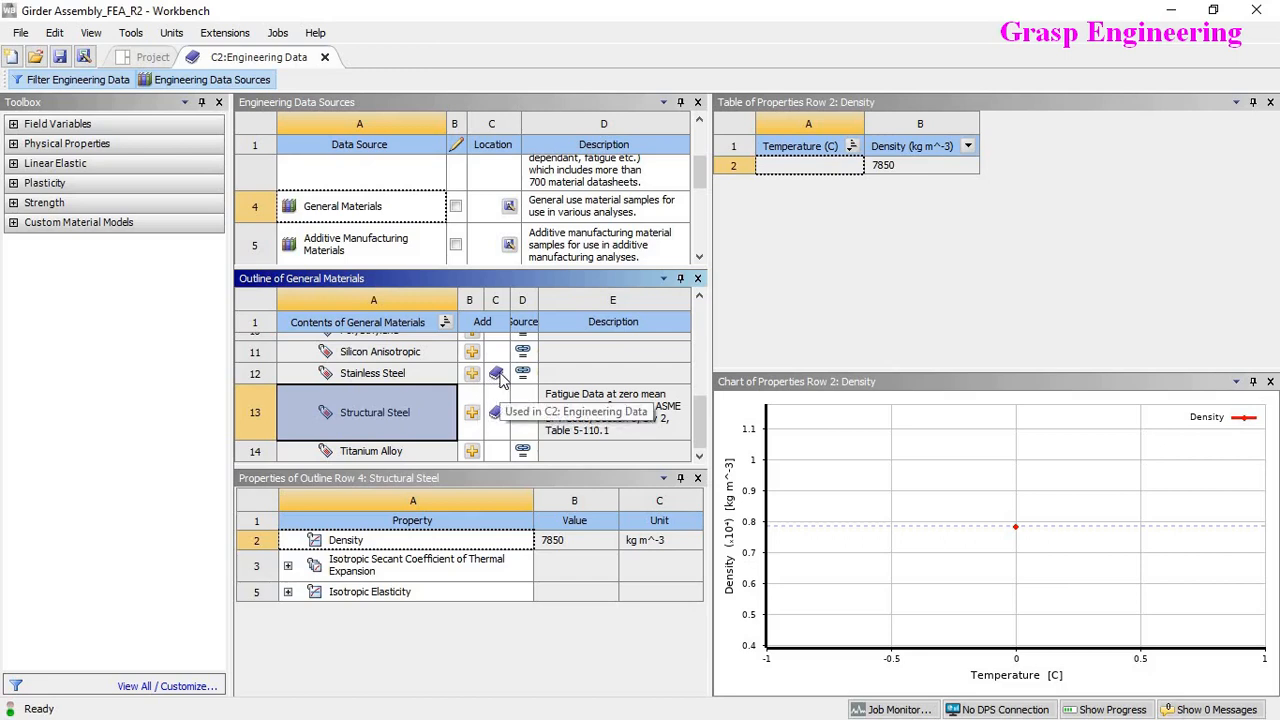
left_click(215, 80)
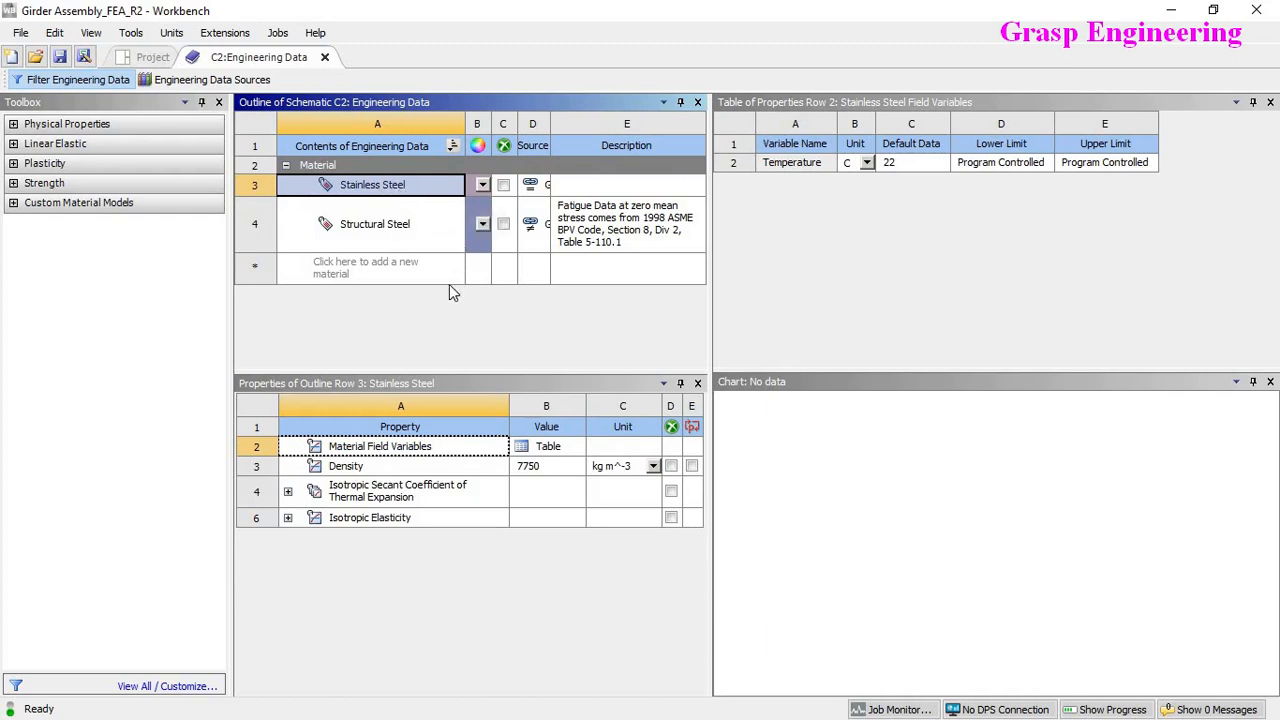
left_click(503, 186)
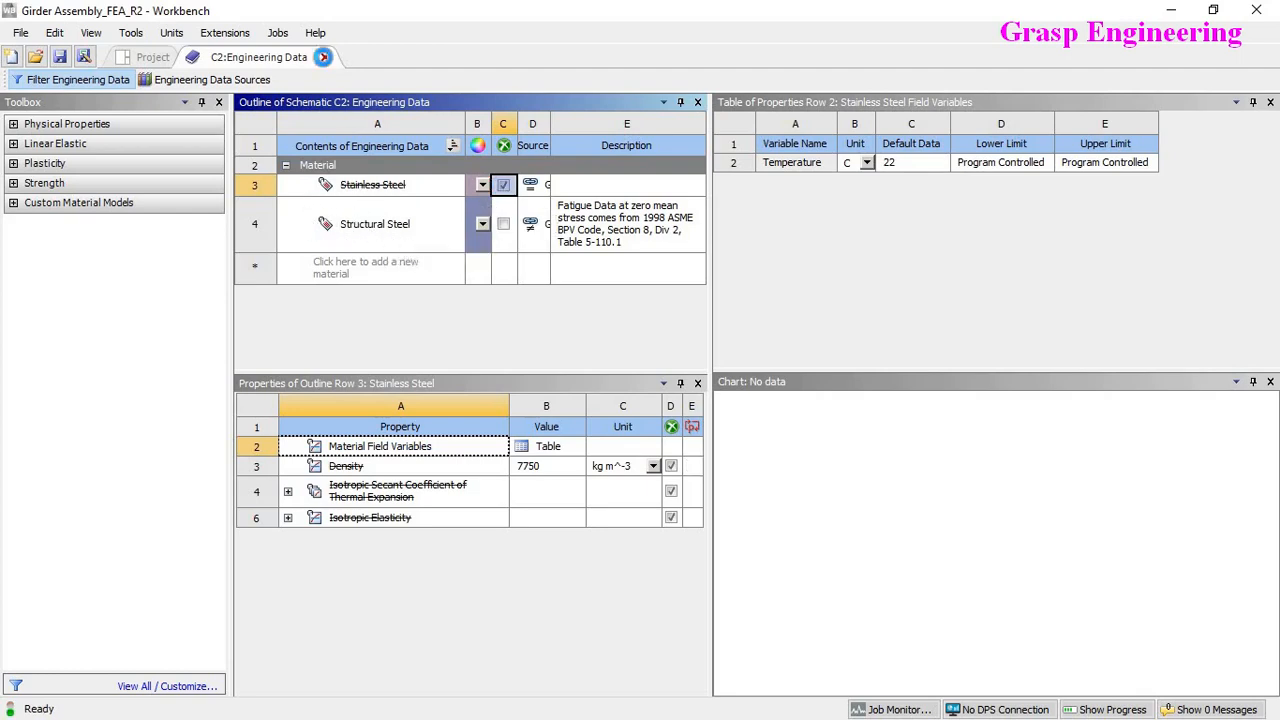
Step: Leave the Engineering Data, refresh the Model cell of Modal system C, and open it in Mechanical
left_click(324, 57)
left_click(324, 442)
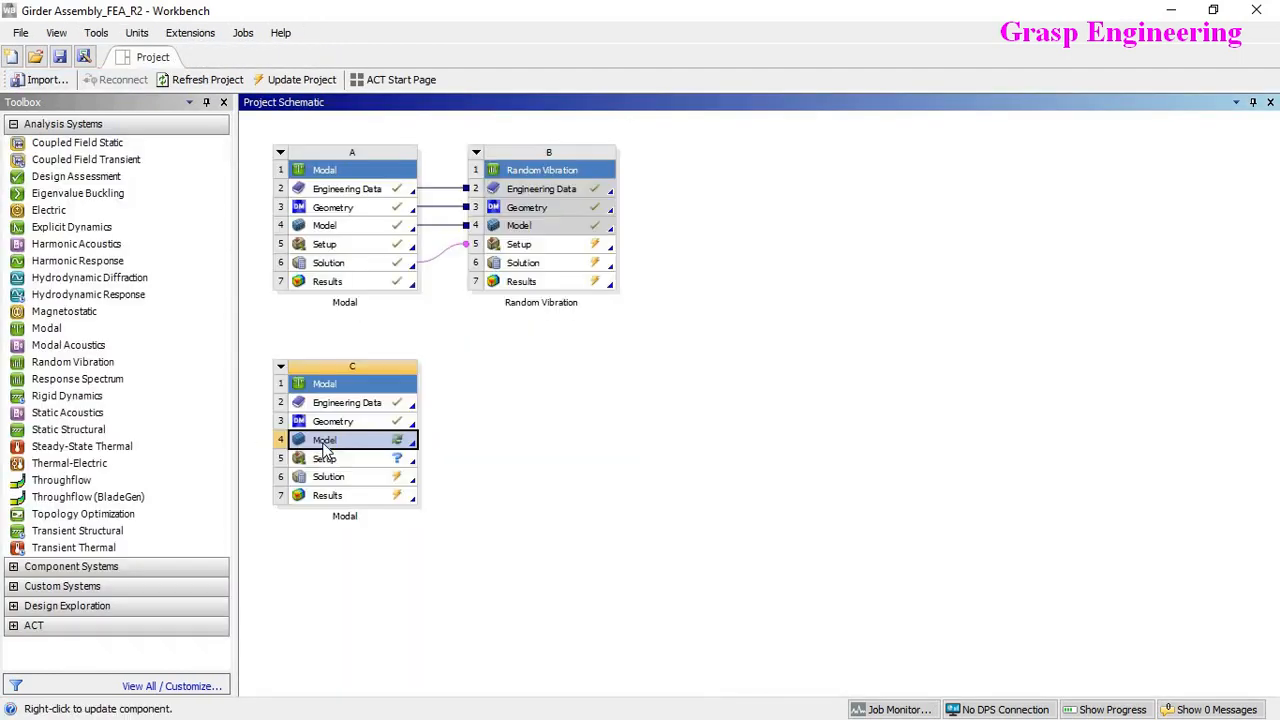
right_click(330, 440)
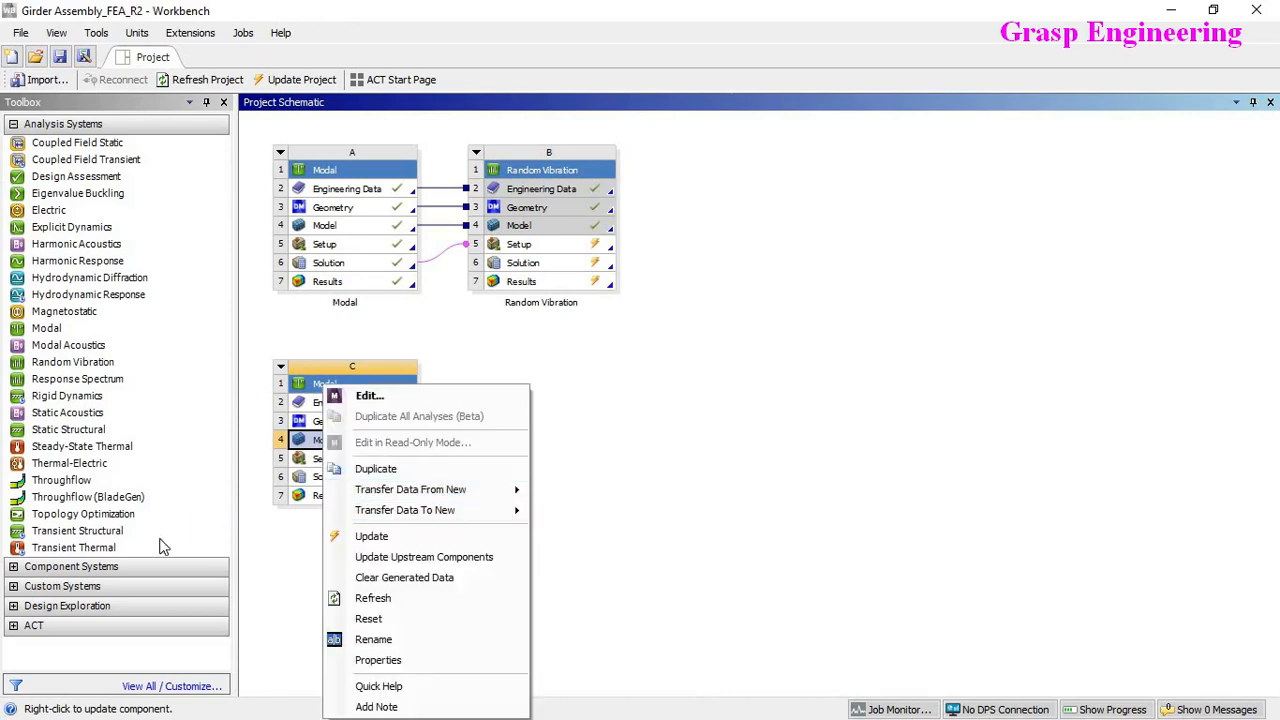
left_click(342, 596)
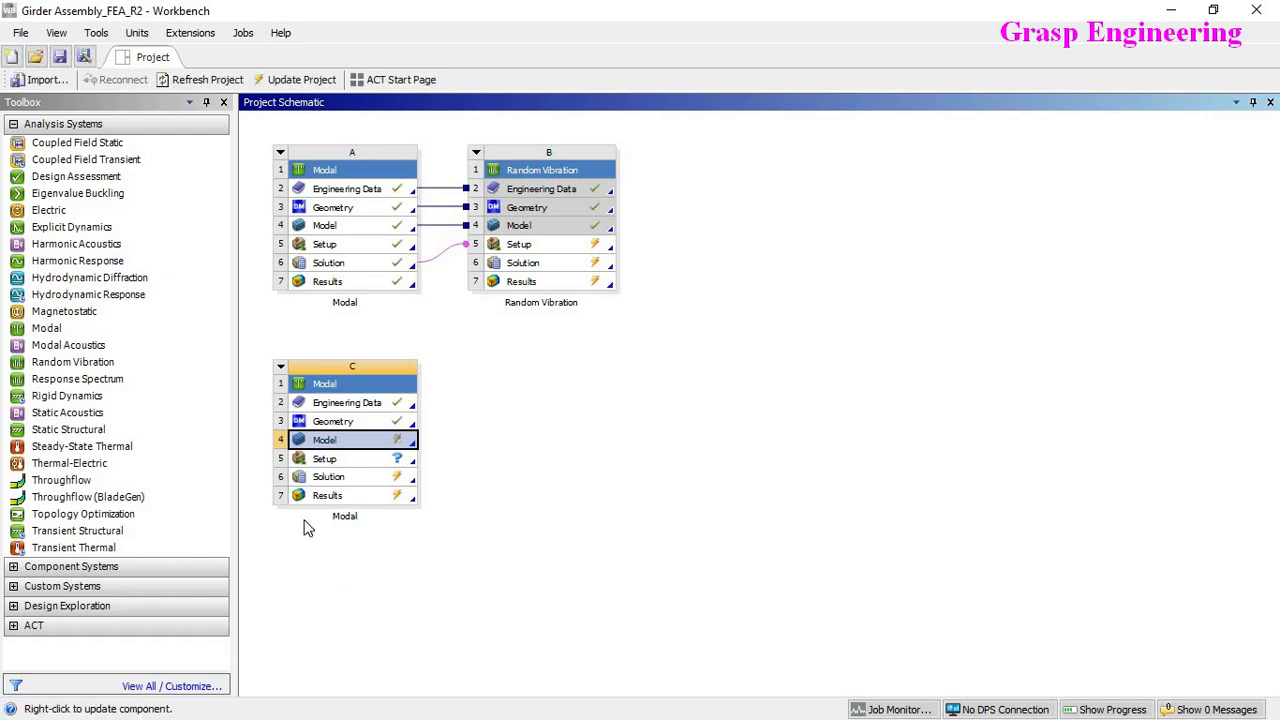
double_click(342, 440)
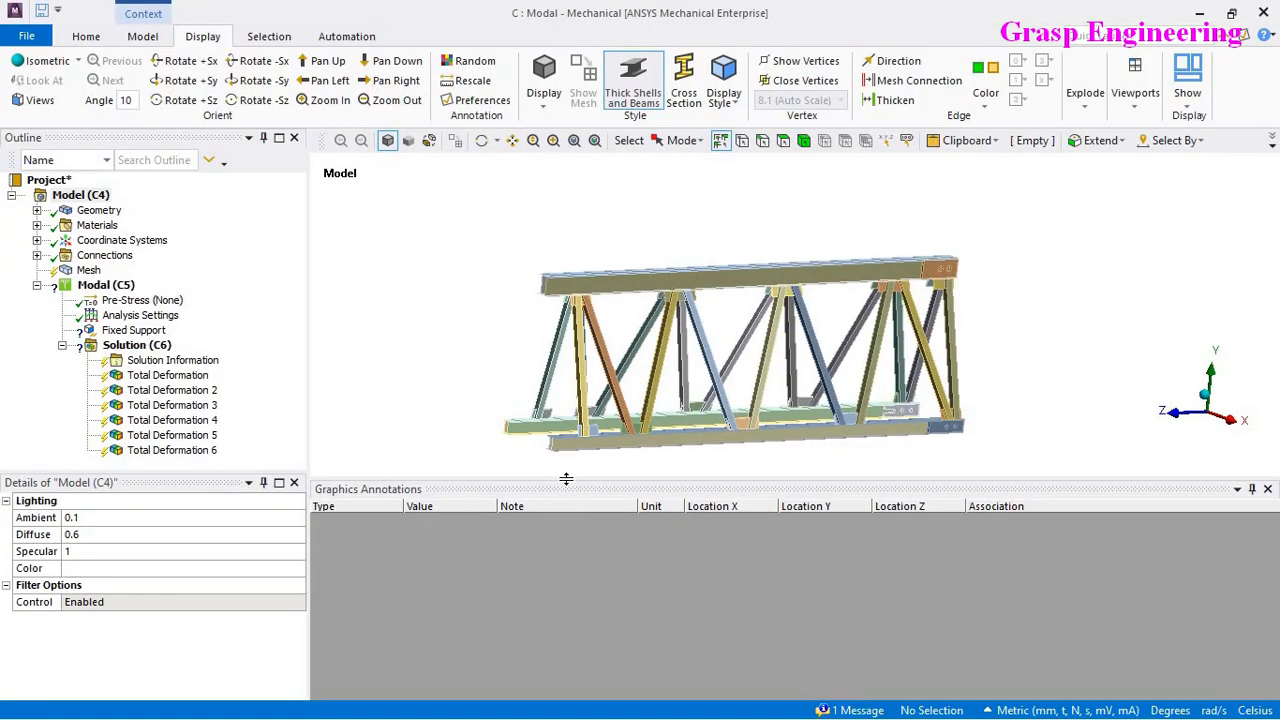
left_click_drag(561, 512, 561, 533)
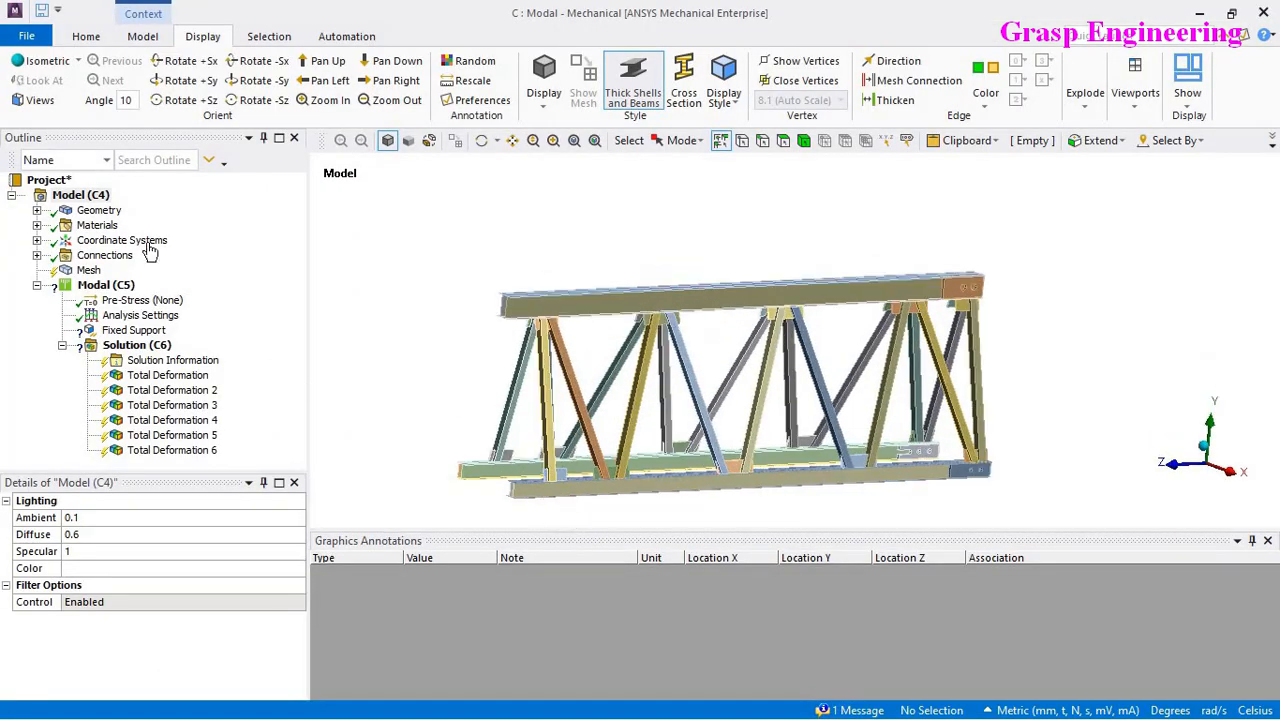
Step: Review the geometry's volume and mass and the material assignments of Solid Part and Shell Part
left_click(100, 211)
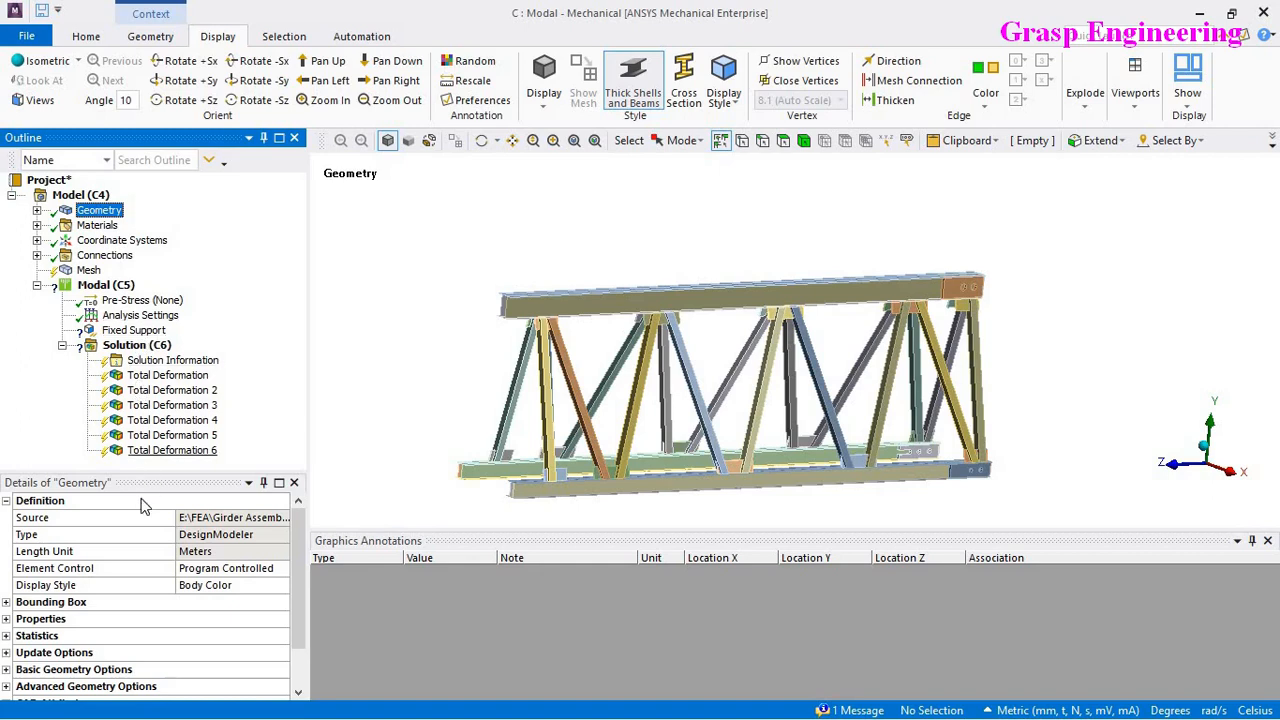
left_click(7, 619)
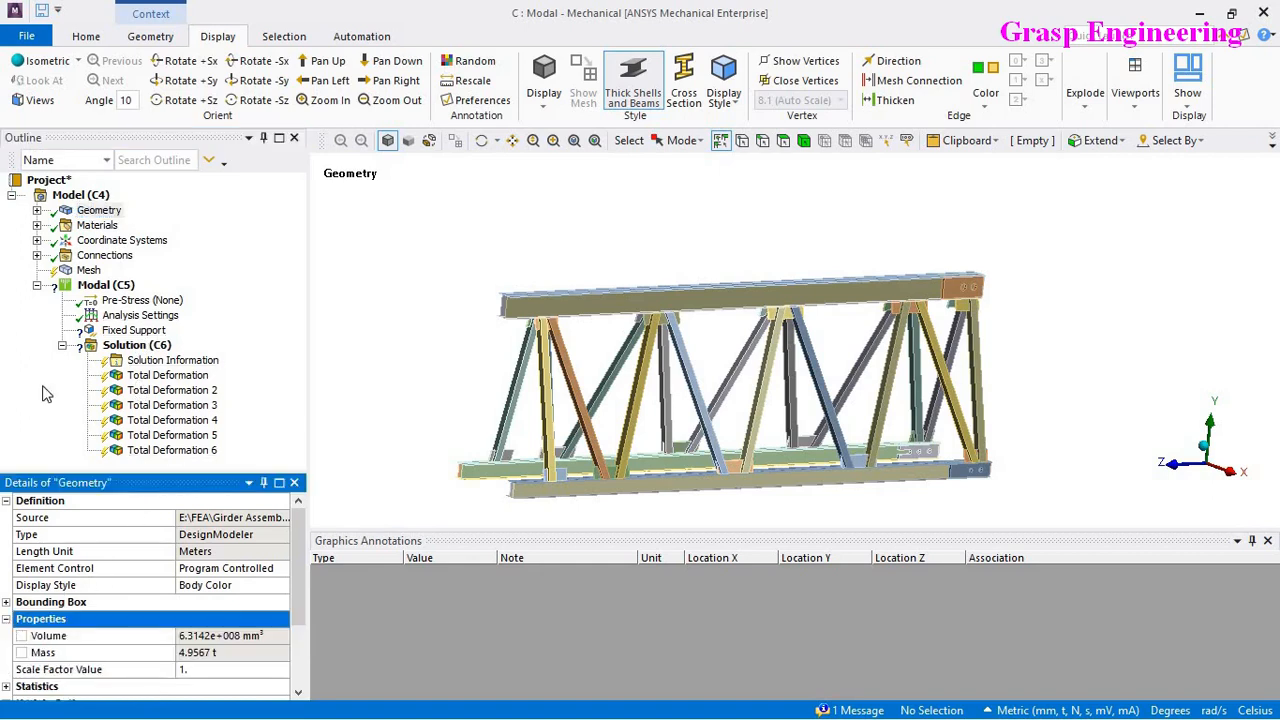
left_click(37, 211)
left_click(123, 225)
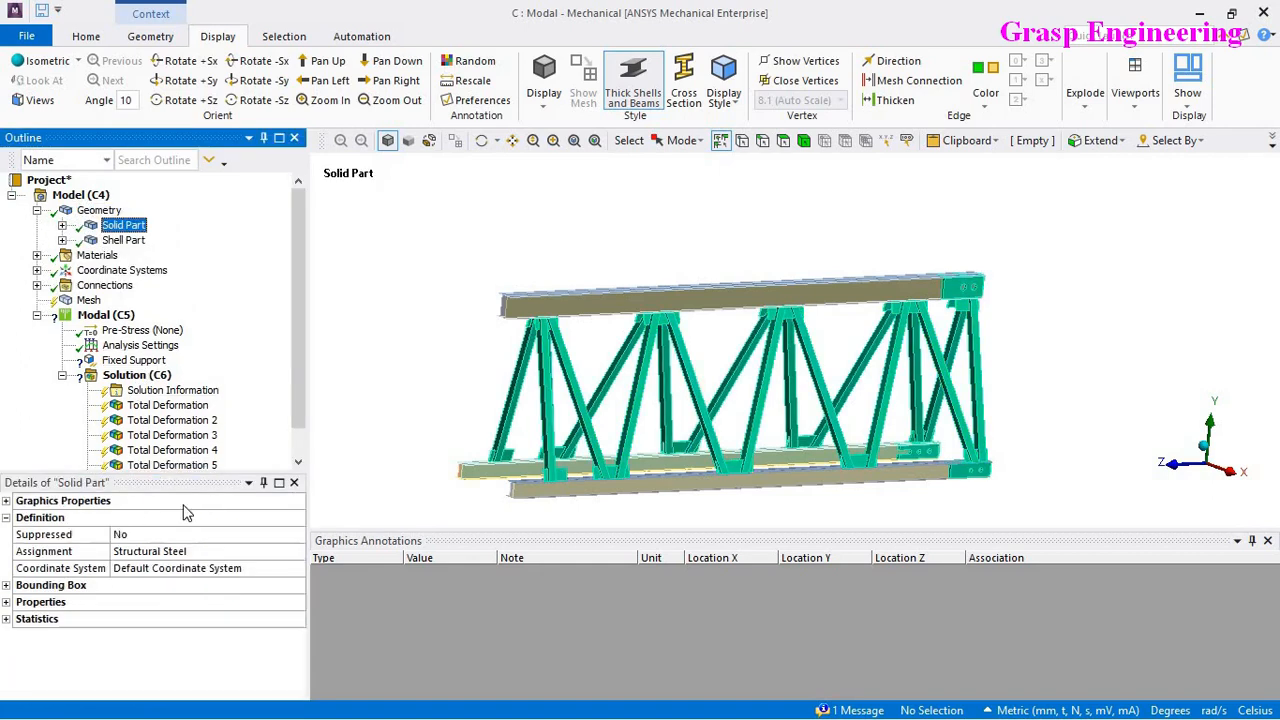
left_click(123, 240)
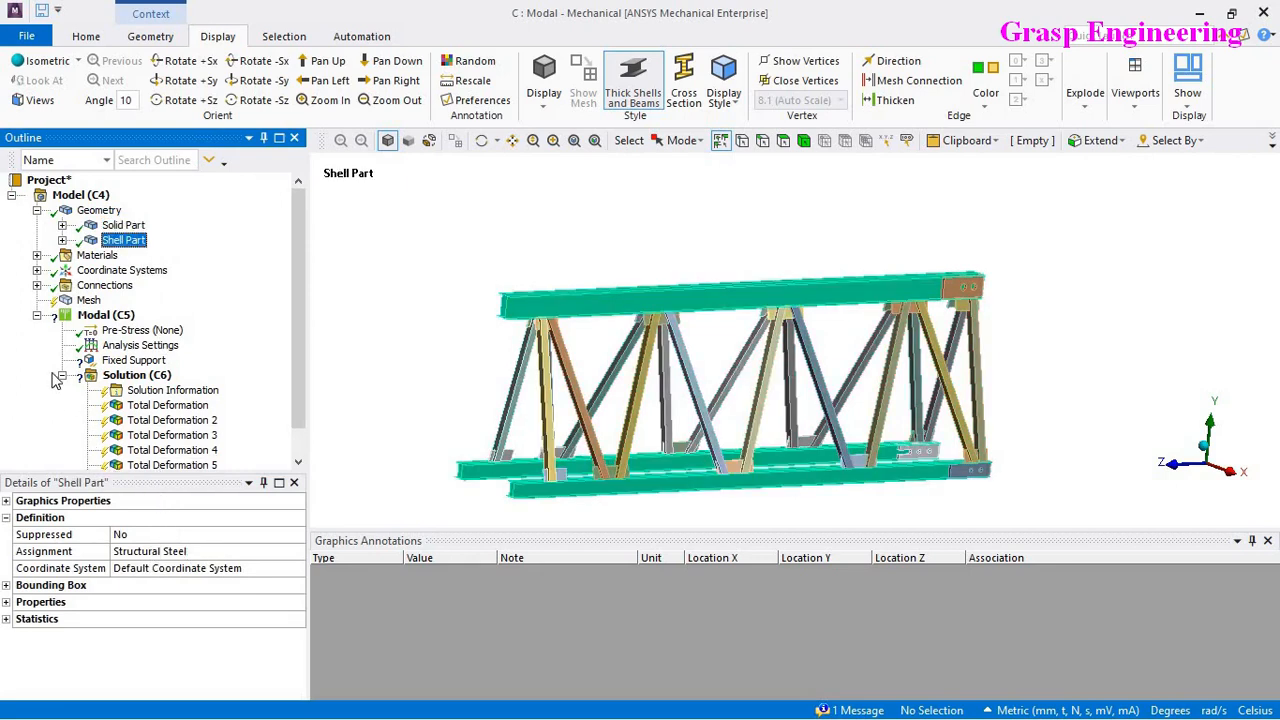
left_click(37, 210)
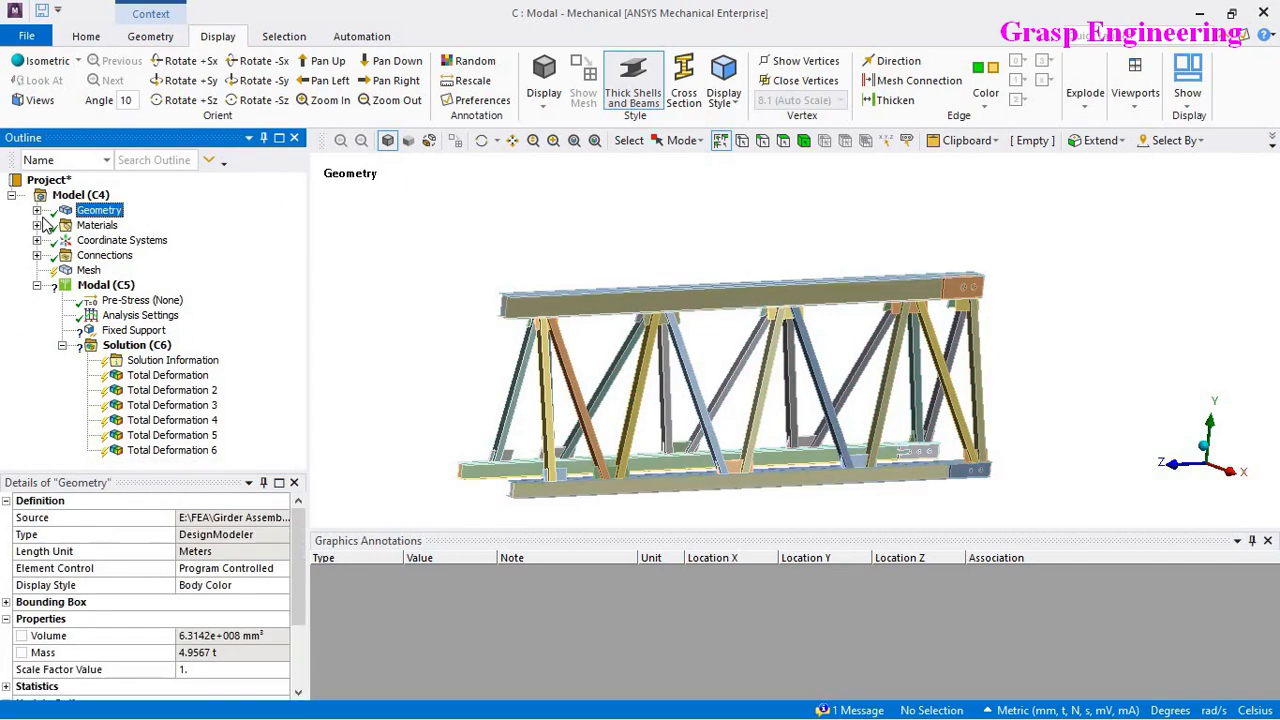
Step: Look through the contact regions under Connections, examining the scope and type of the first region and Contact Region 127
left_click(37, 255)
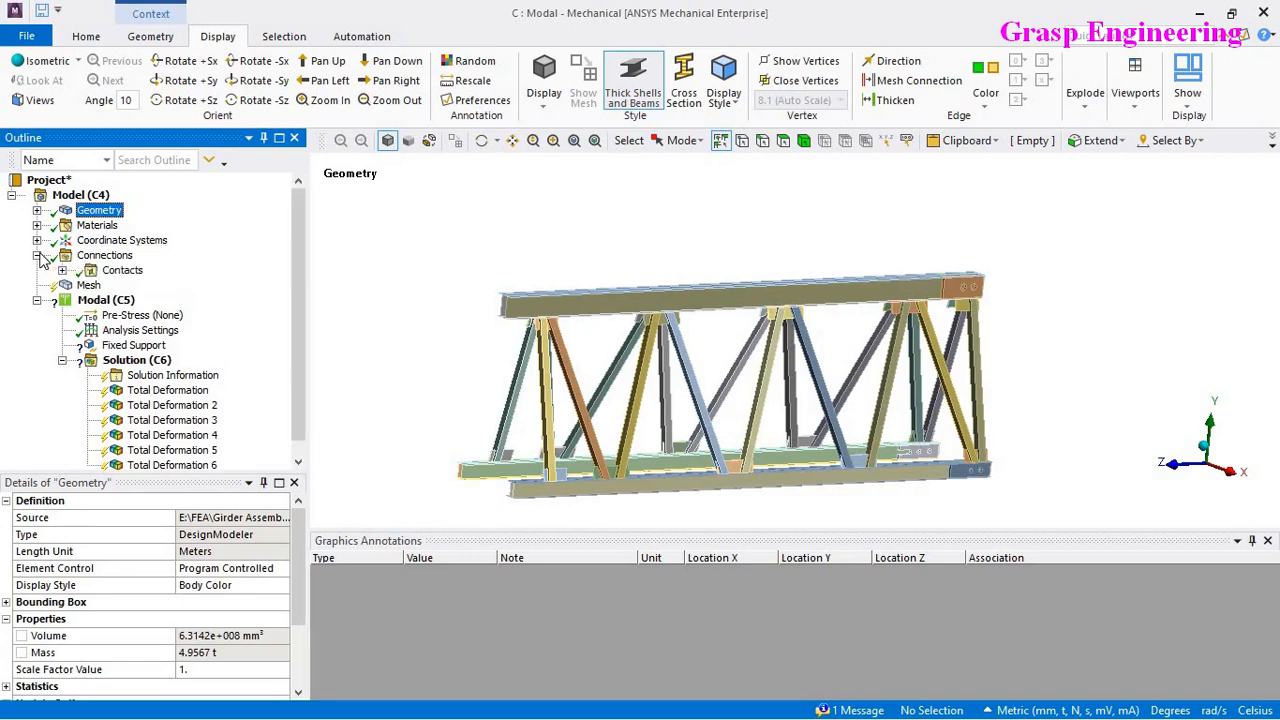
left_click(37, 300)
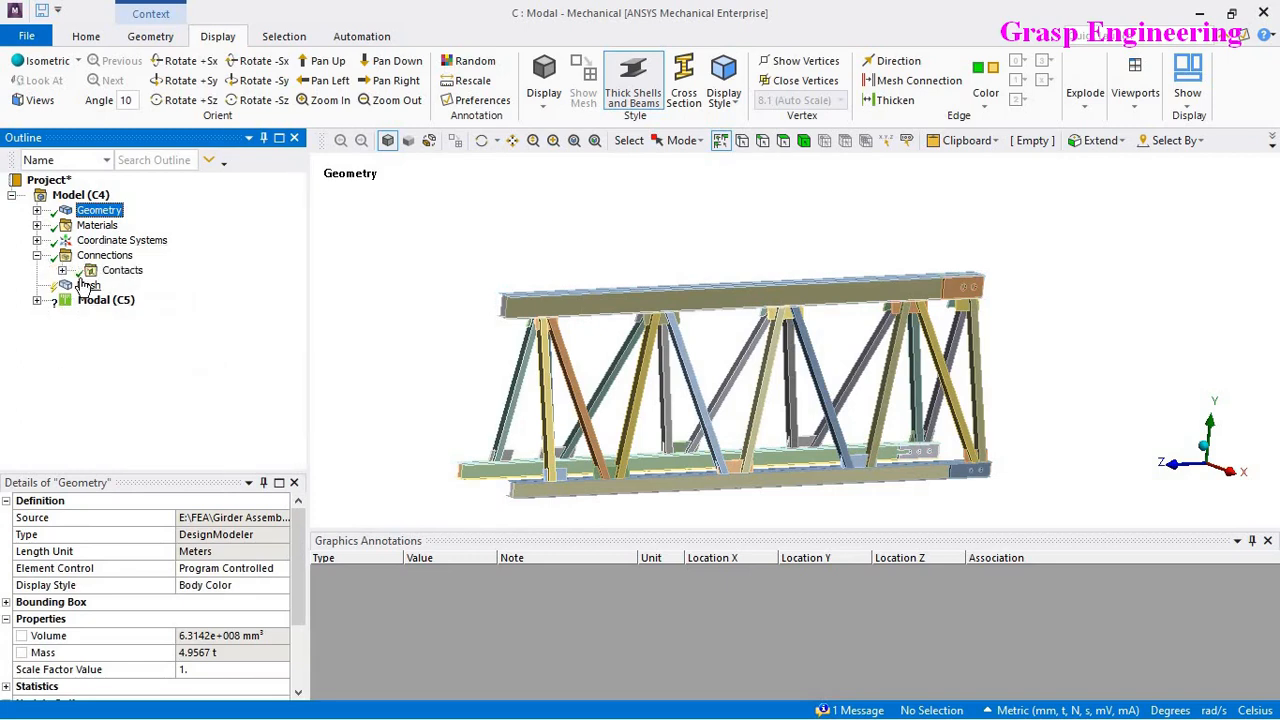
left_click(62, 270)
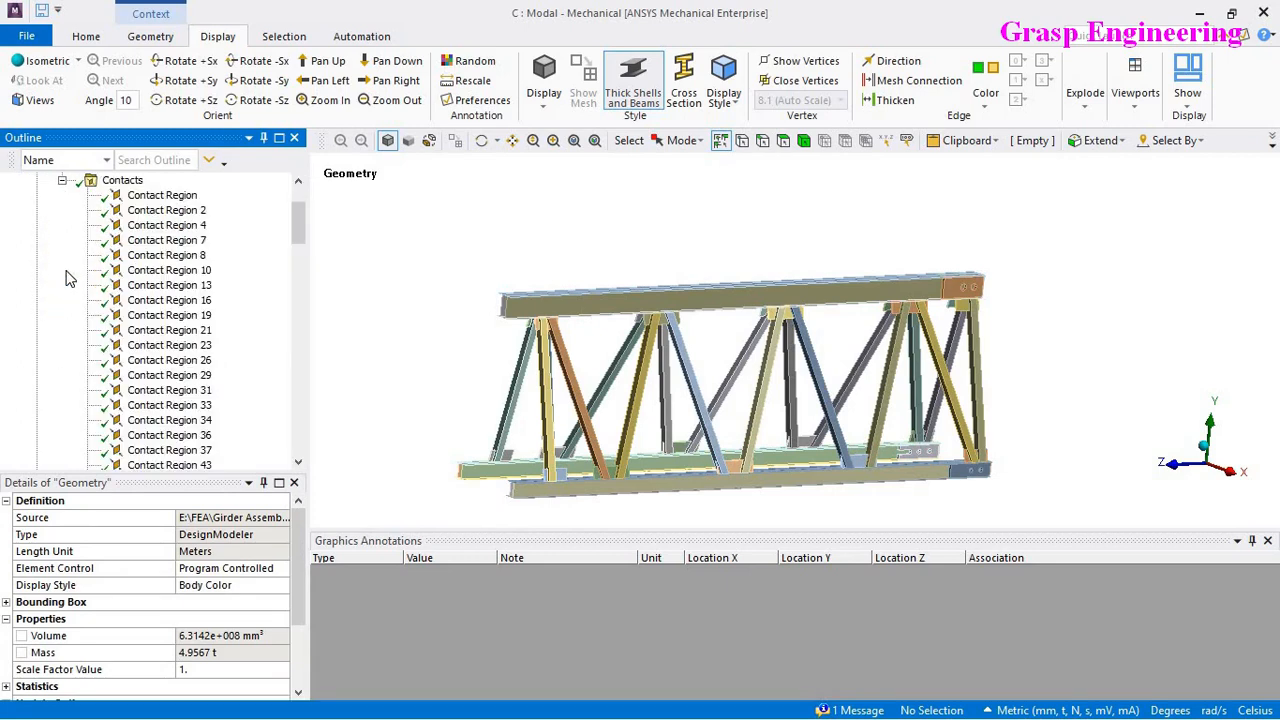
left_click(166, 196)
scroll(170, 352, "down", 15)
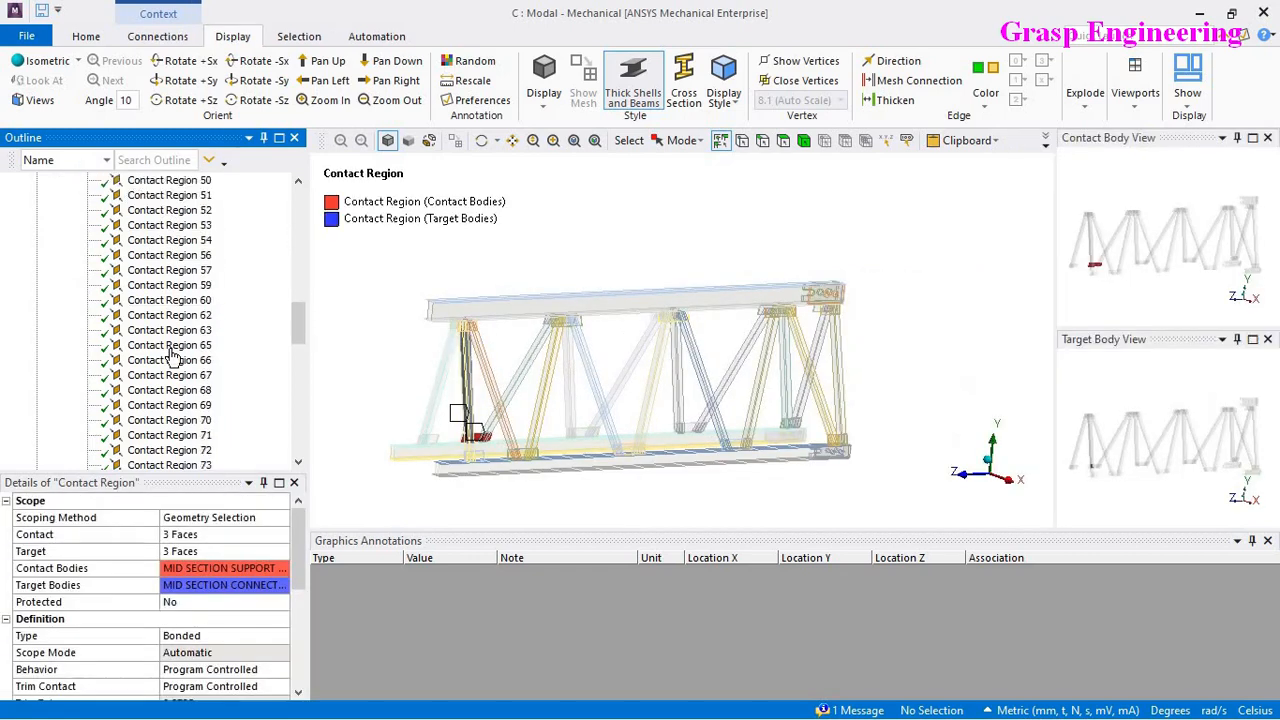
scroll(172, 352, "down", 13)
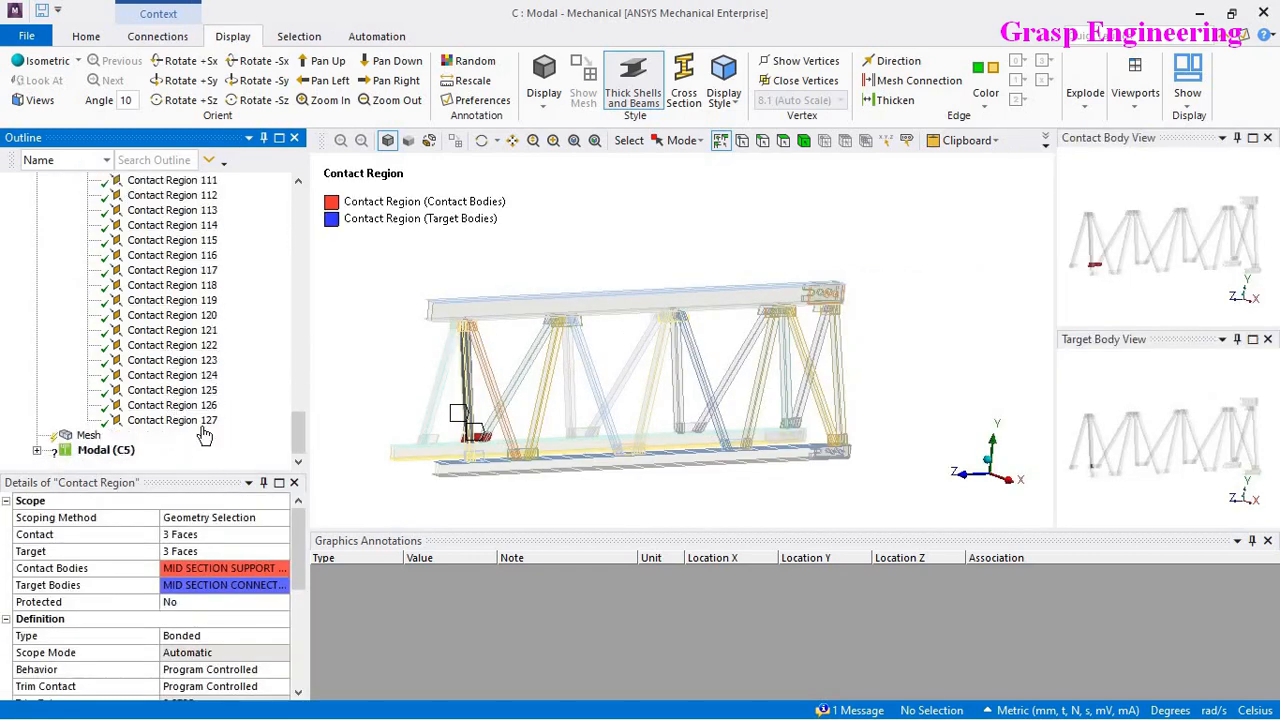
left_click(175, 420)
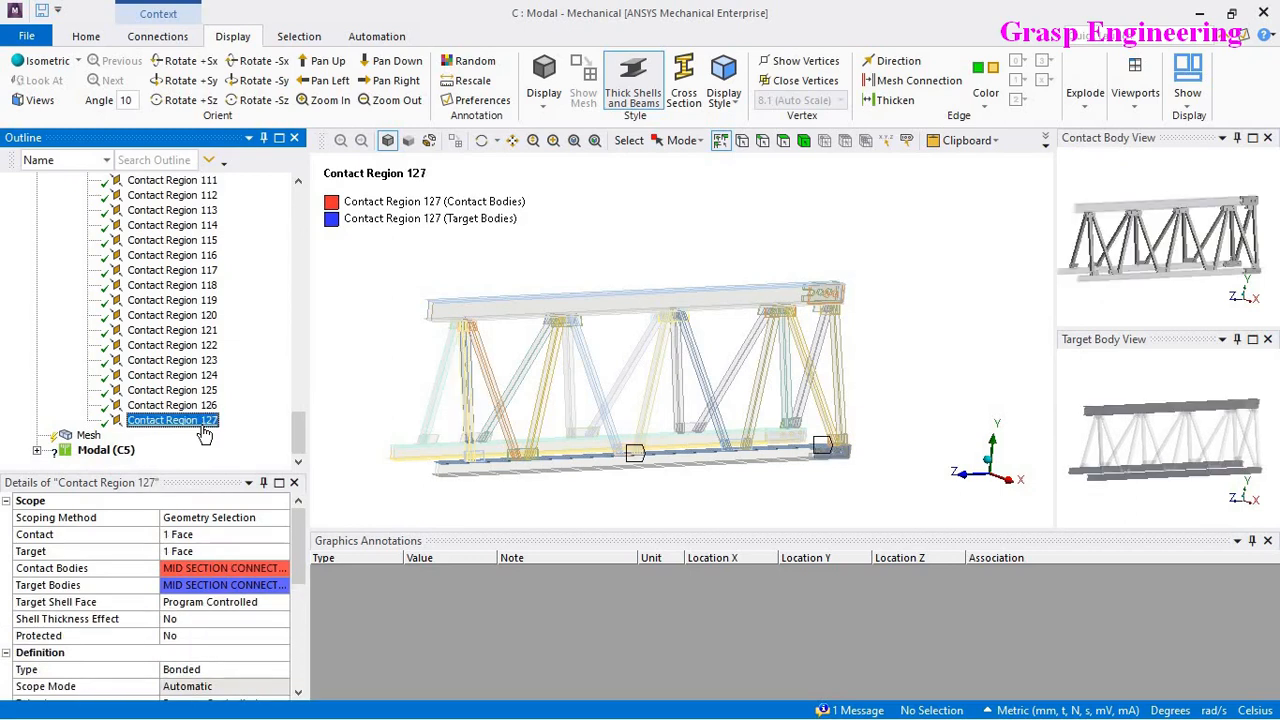
scroll(204, 434, "up", 18)
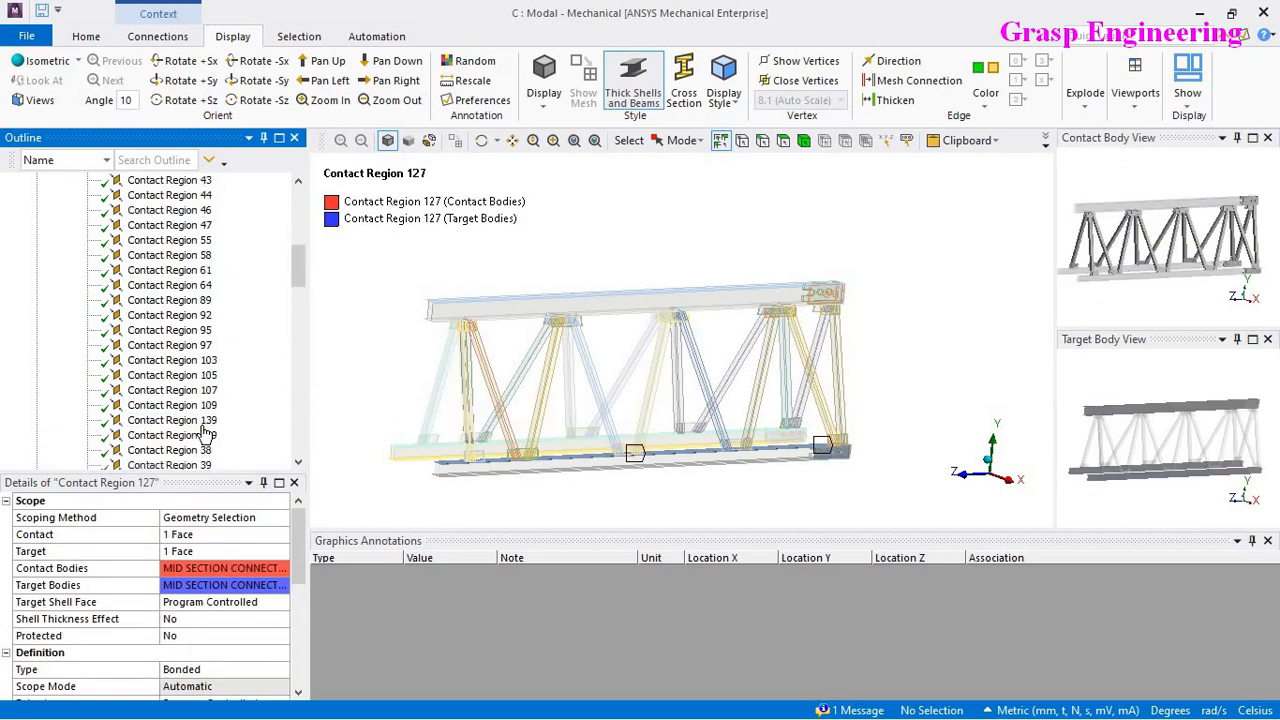
scroll(204, 434, "up", 9)
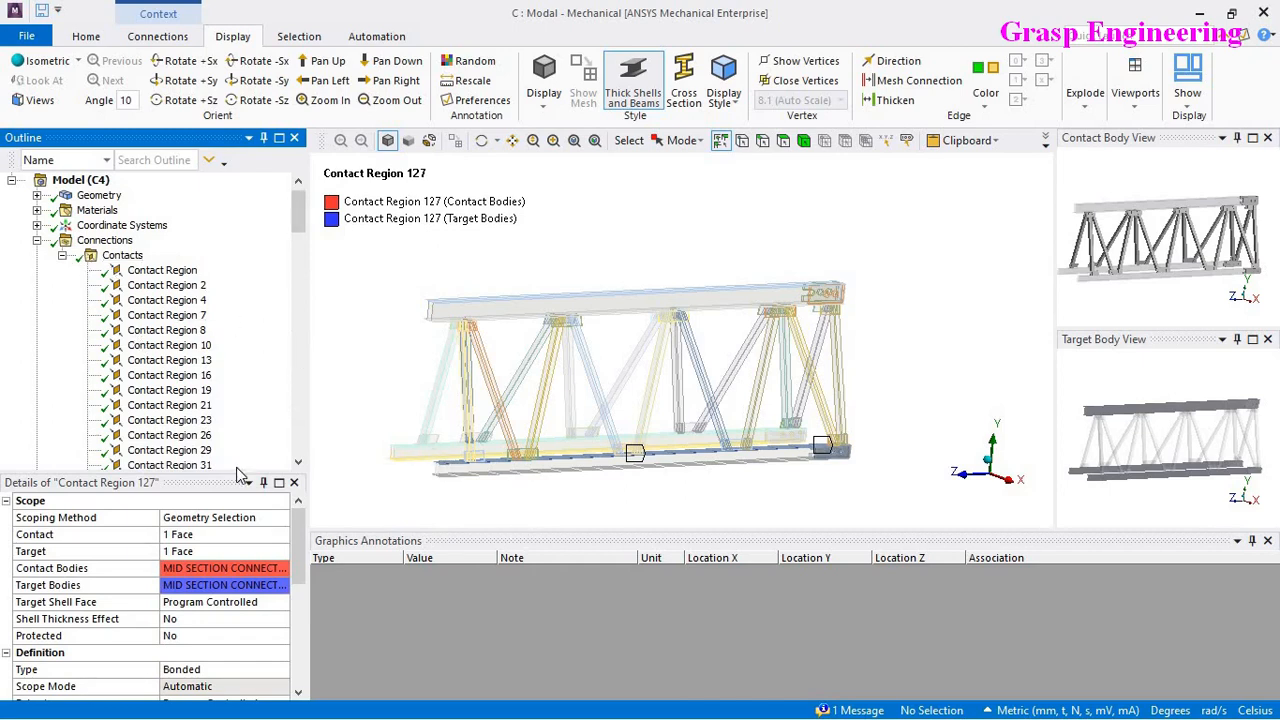
Step: Set the auto-detection Tolerance Slider of the Contacts group to 2 and enlarge its details area
left_click_drag(236, 469, 232, 553)
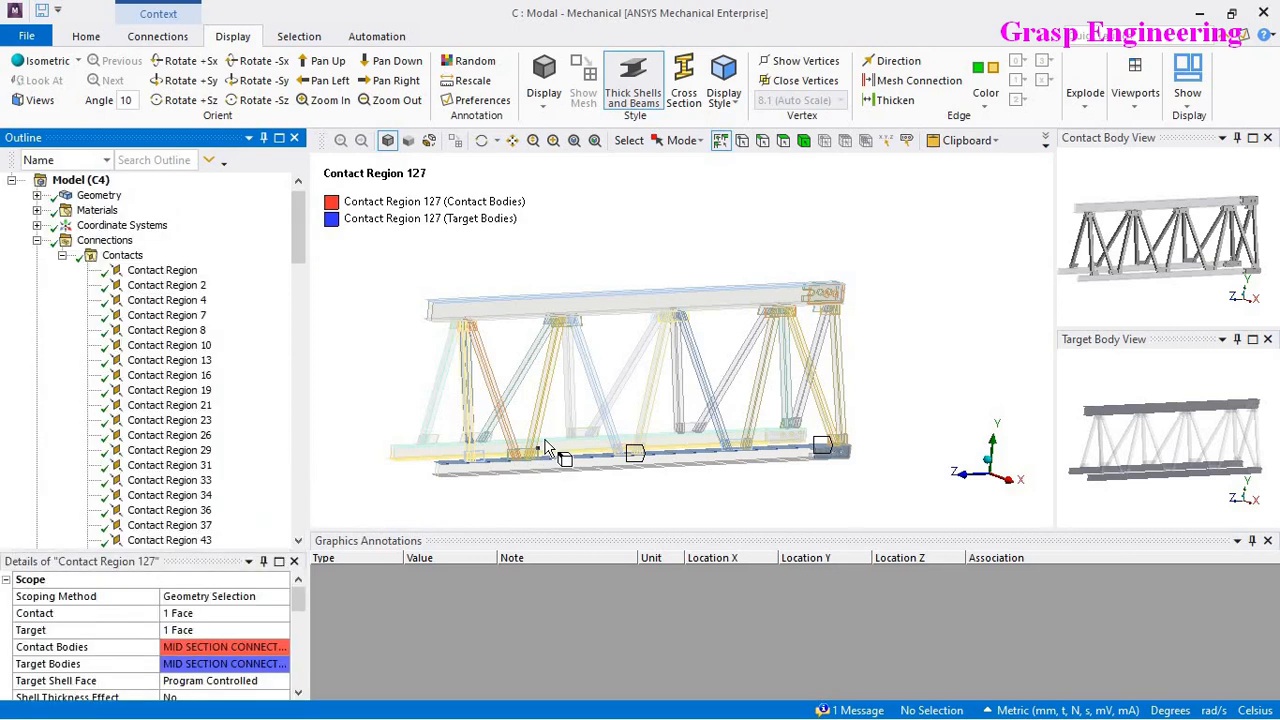
left_click(124, 256)
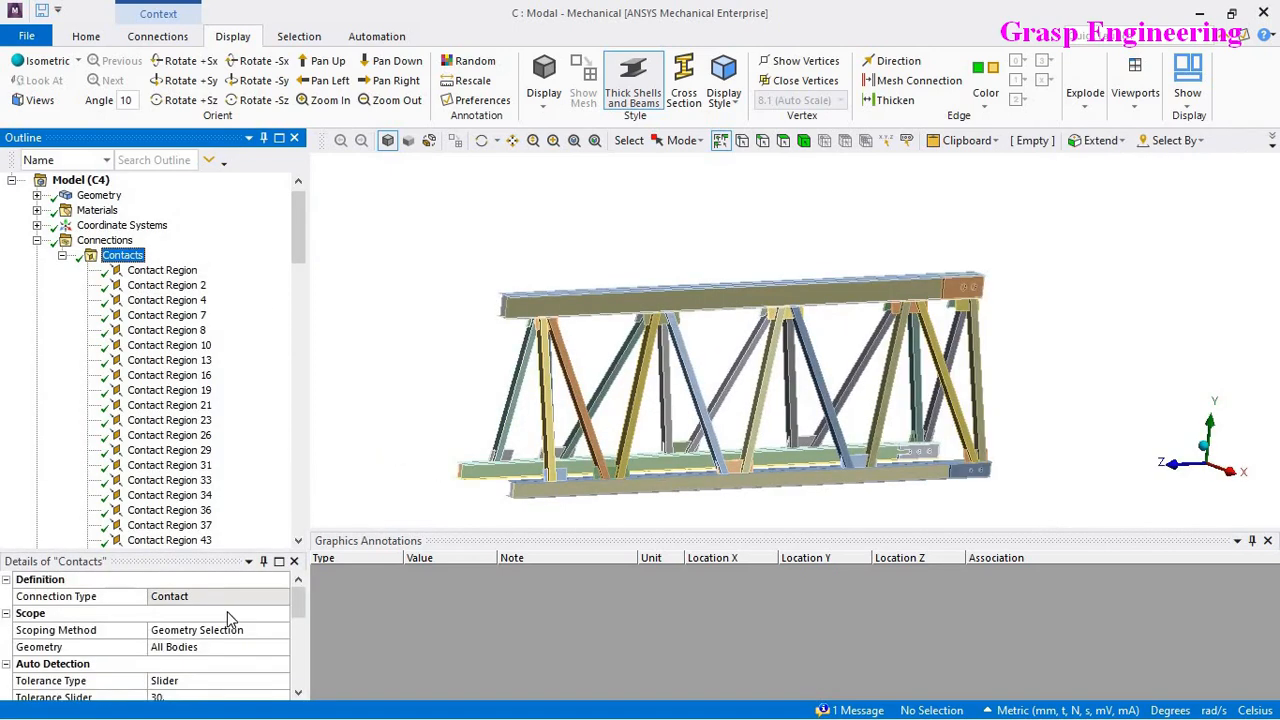
scroll(227, 611, "down", 2)
left_click_drag(232, 552, 254, 513)
left_click(180, 488)
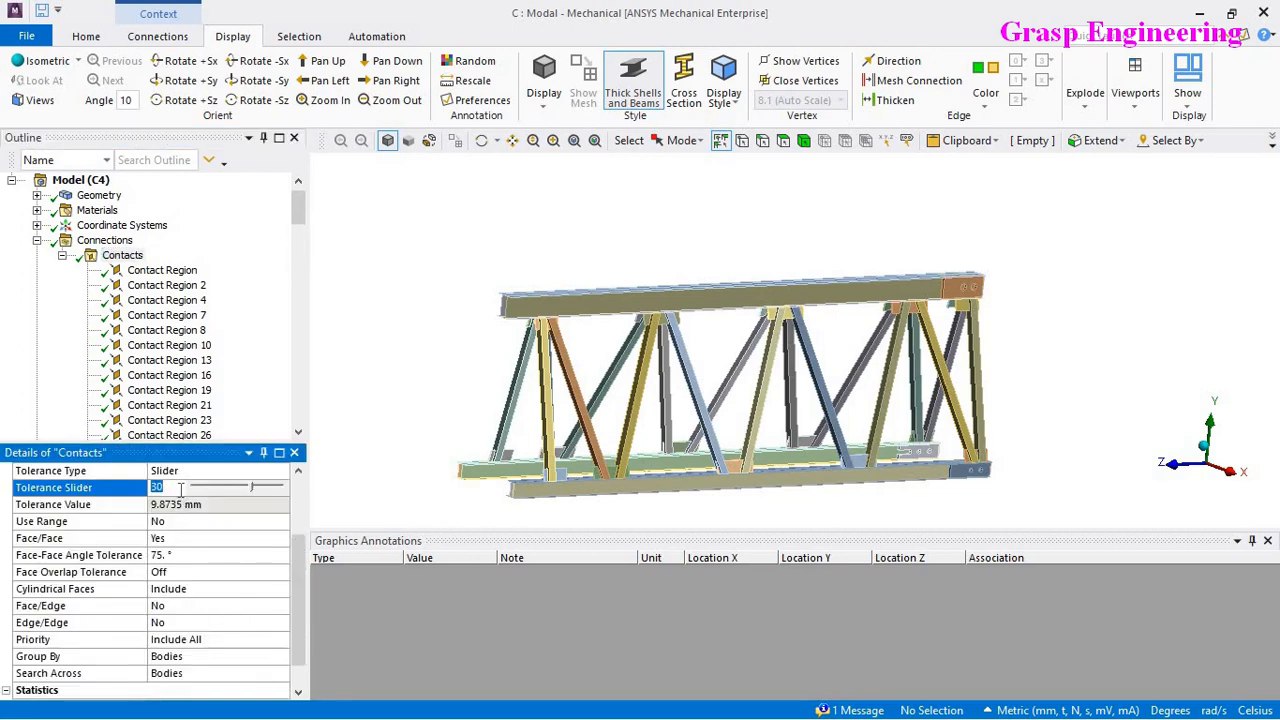
mouse_move(251, 494)
left_mouse_down()
mouse_move(233, 494)
mouse_move(240, 503)
left_mouse_up()
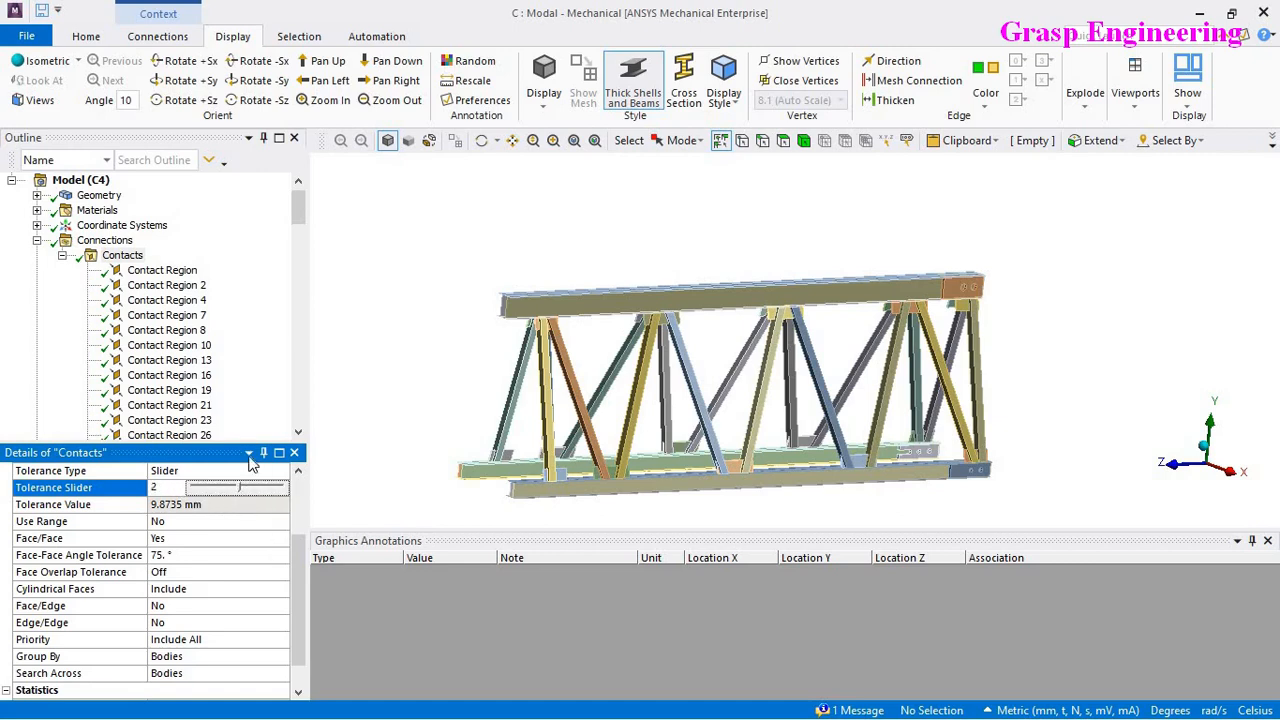
left_click_drag(246, 443, 226, 326)
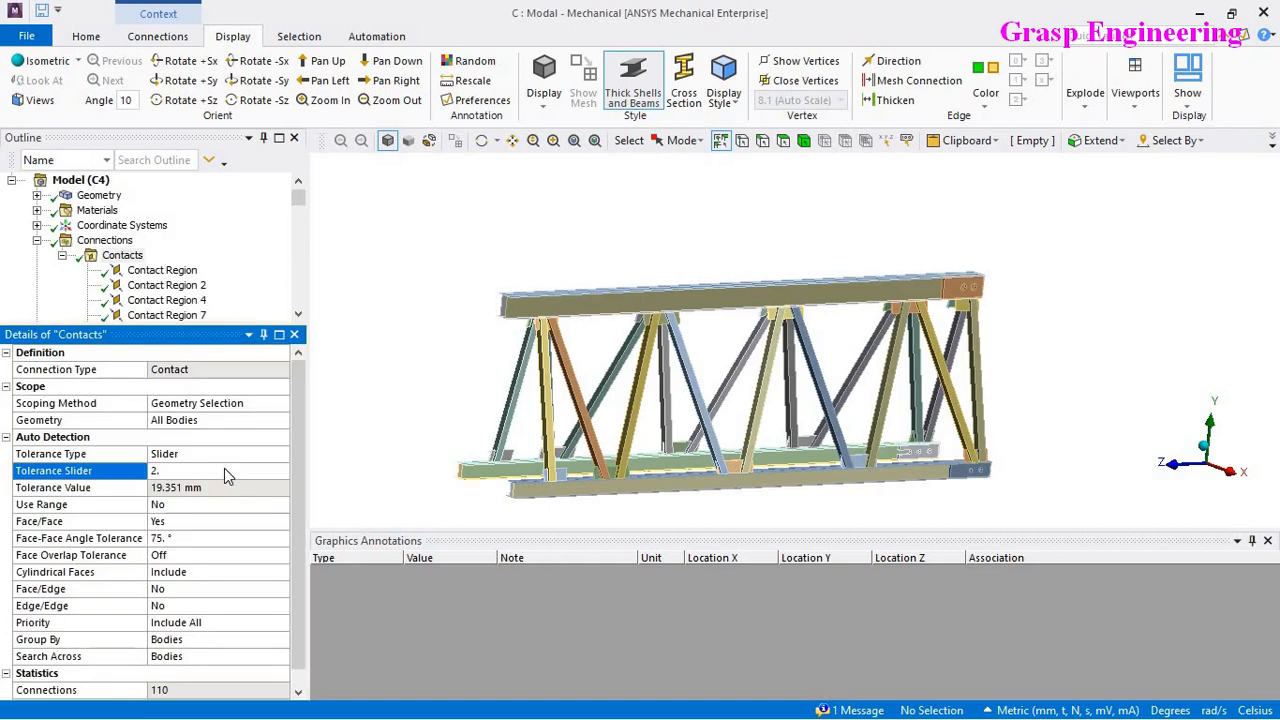
Step: Set the Contacts group's Tolerance Slider to 42 and check the corresponding Tolerance Value
left_click(211, 470)
left_click_drag(239, 470, 257, 472)
left_click(199, 487)
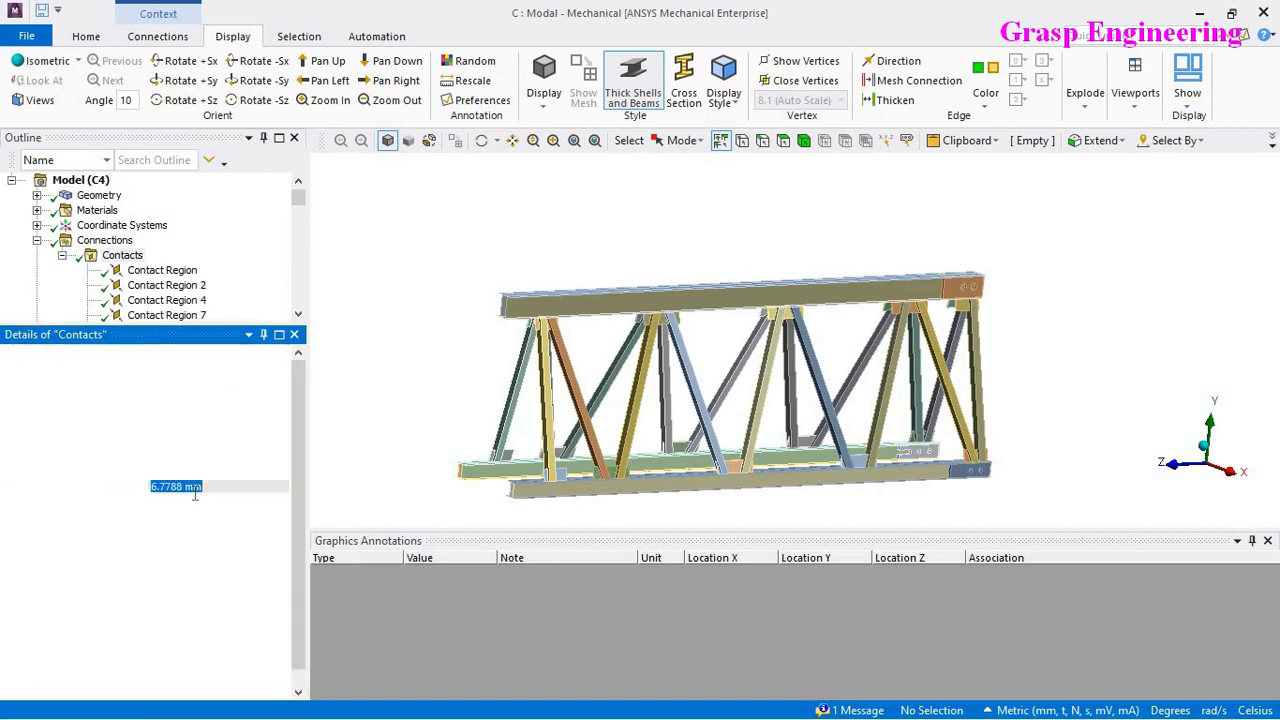
left_click(200, 487)
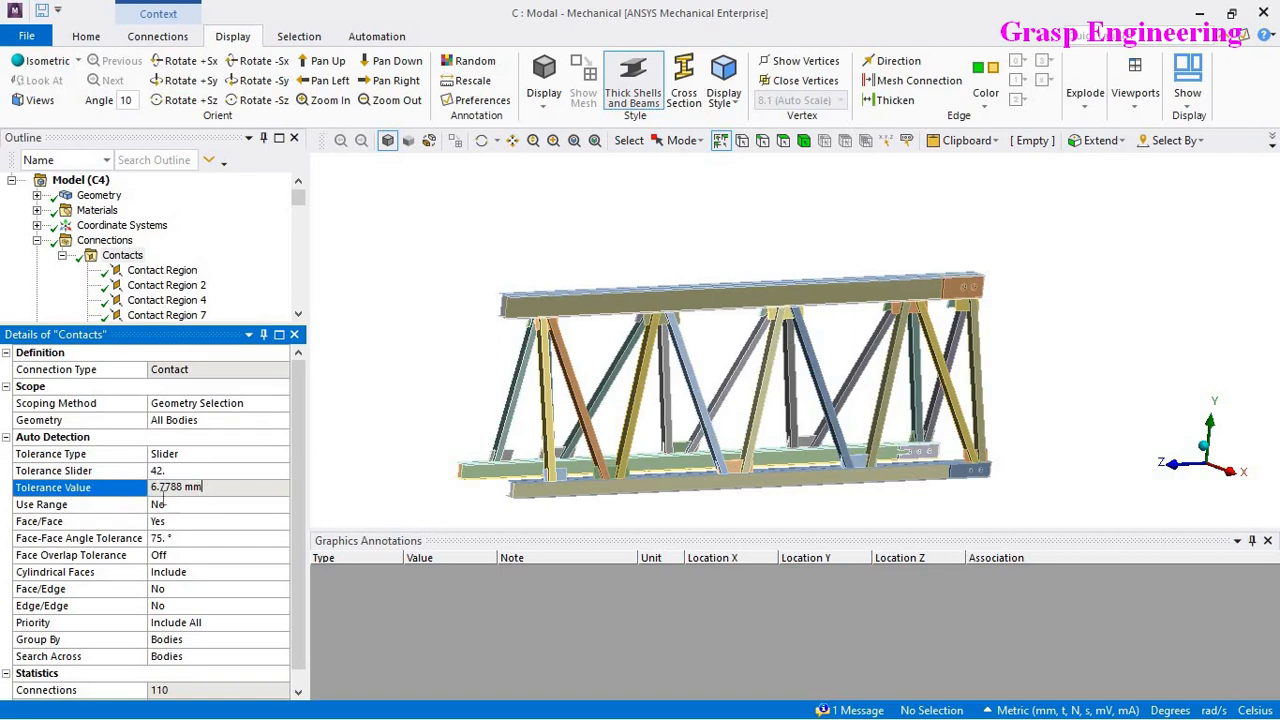
left_click_drag(163, 498, 149, 494)
Step: Try Tolerance Slider settings of 63 and 54 for the Contacts group
left_click(190, 471)
left_click(247, 470)
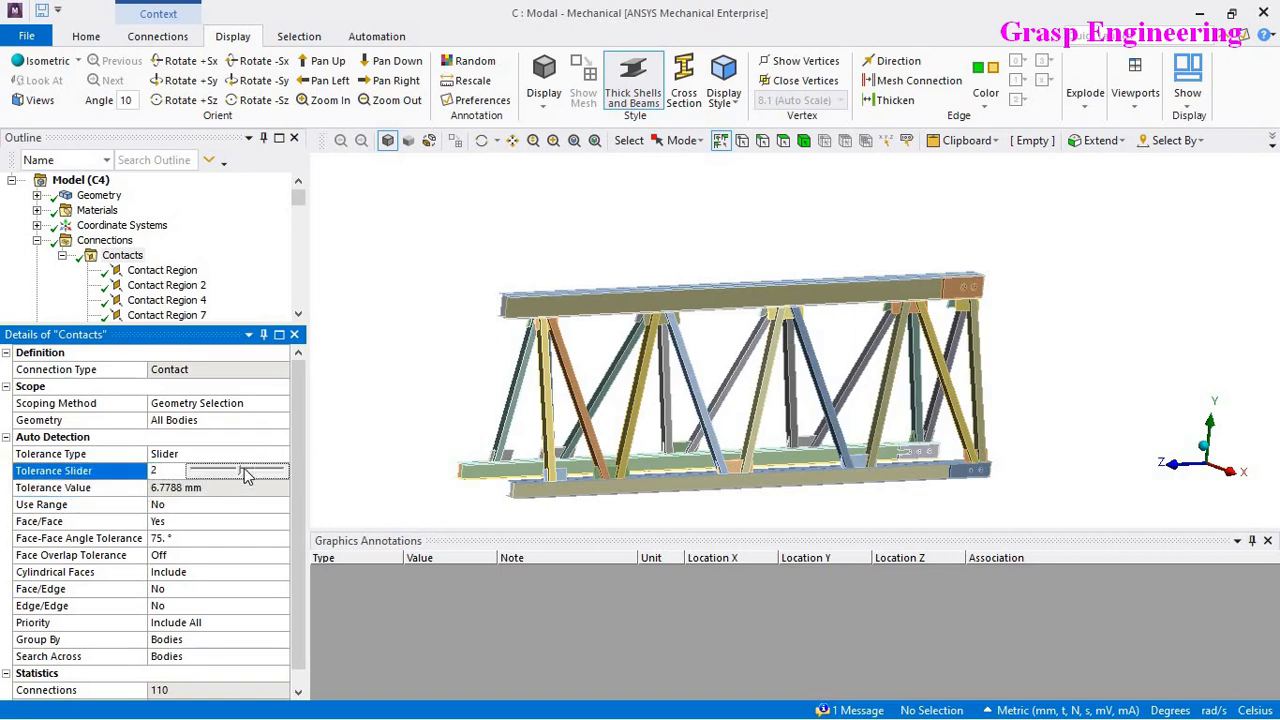
left_click_drag(239, 469, 265, 477)
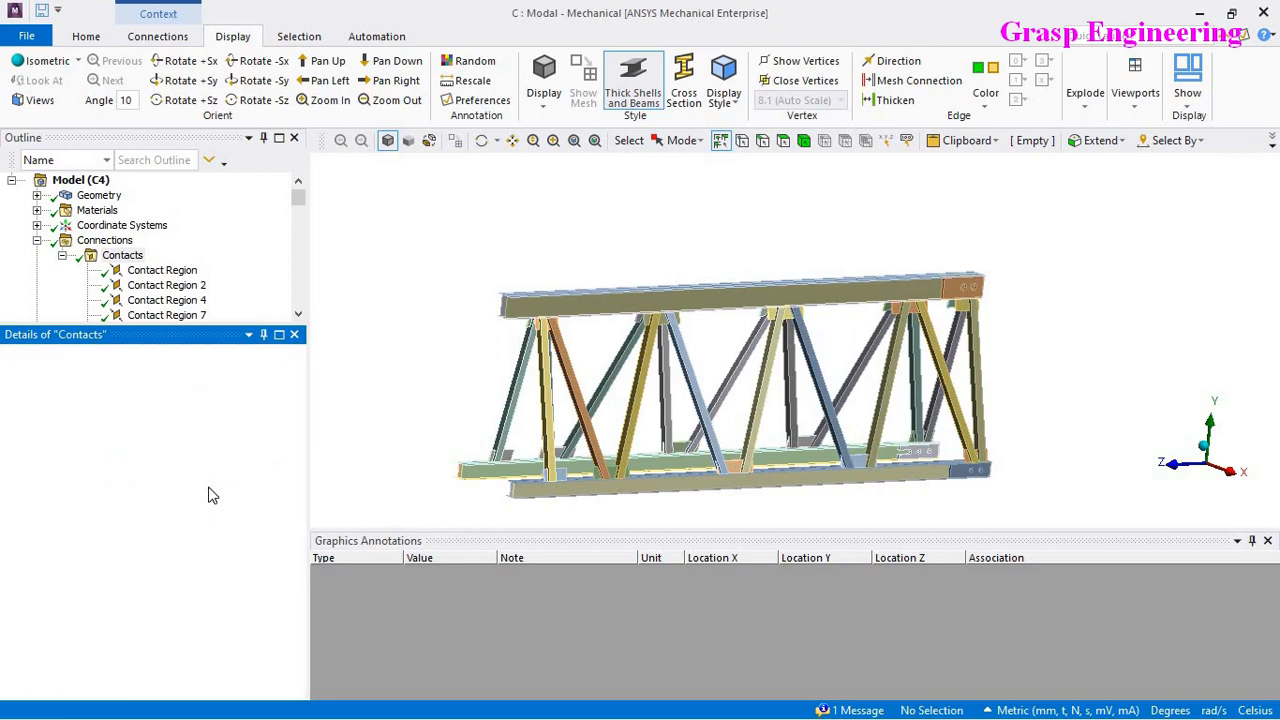
left_click(261, 474)
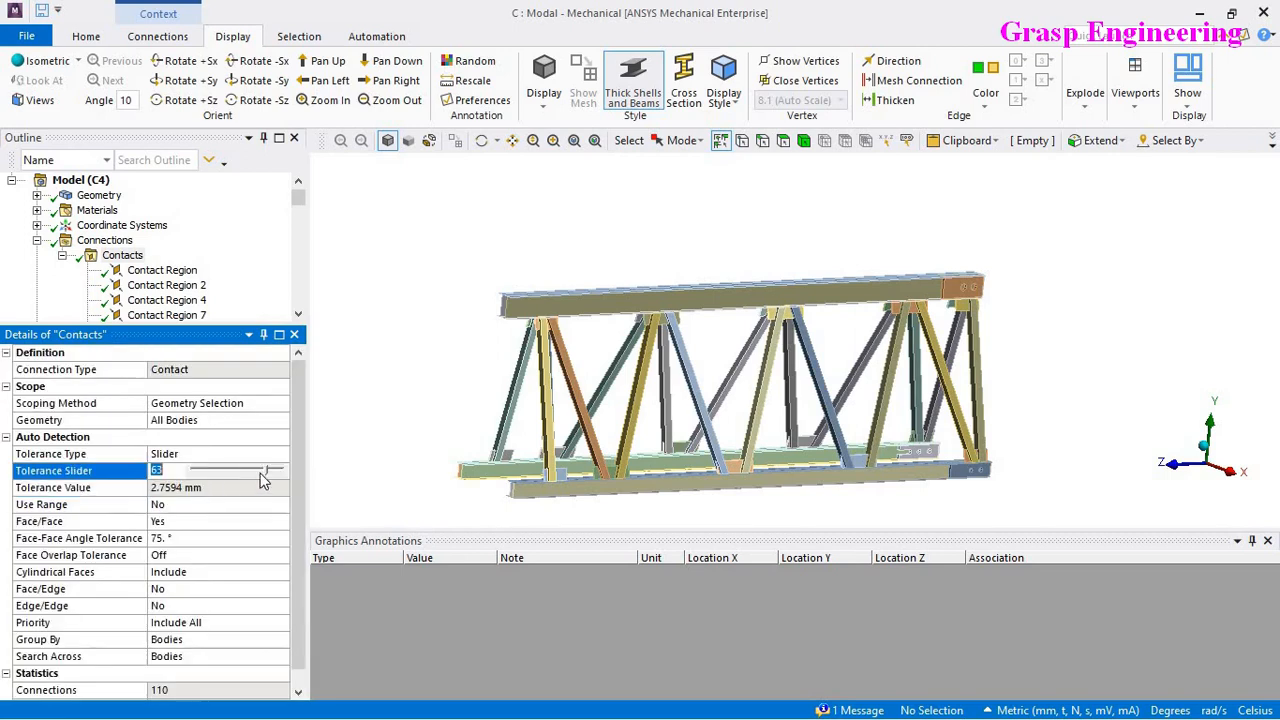
left_click_drag(267, 477, 262, 476)
left_click(213, 488)
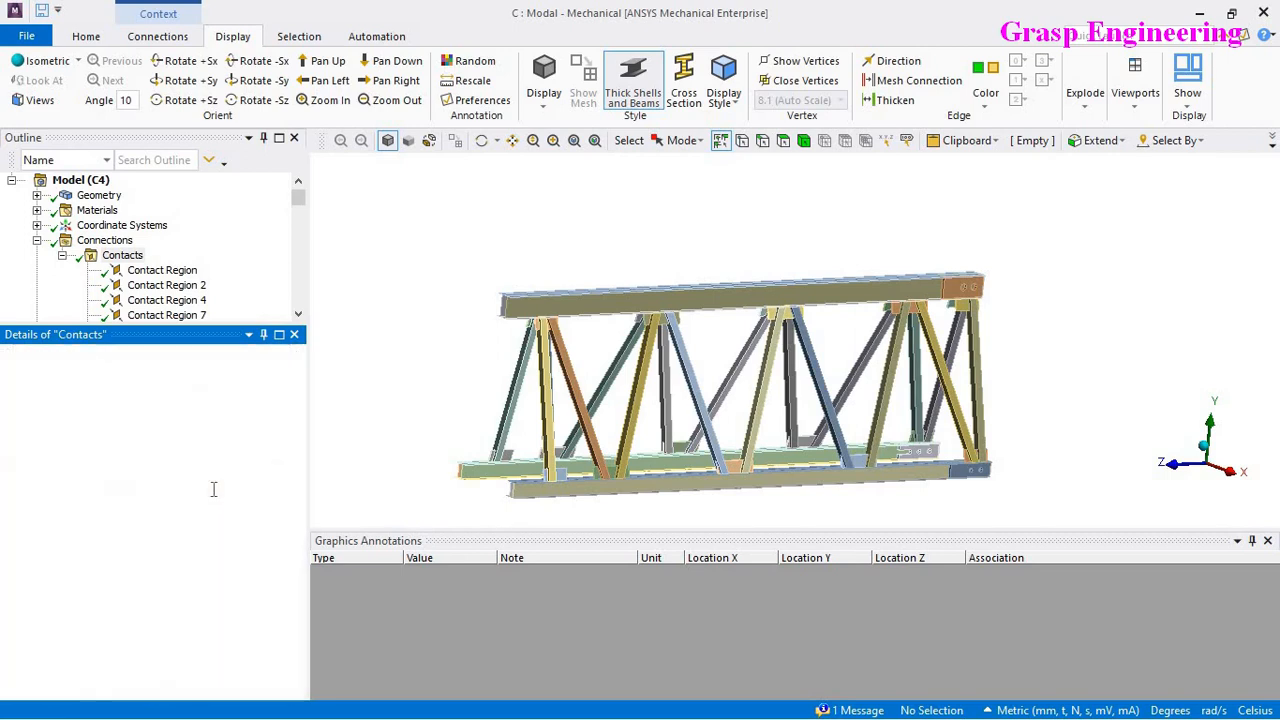
Step: Set the Contacts group's auto-detection Tolerance Slider to 50
left_click(197, 472)
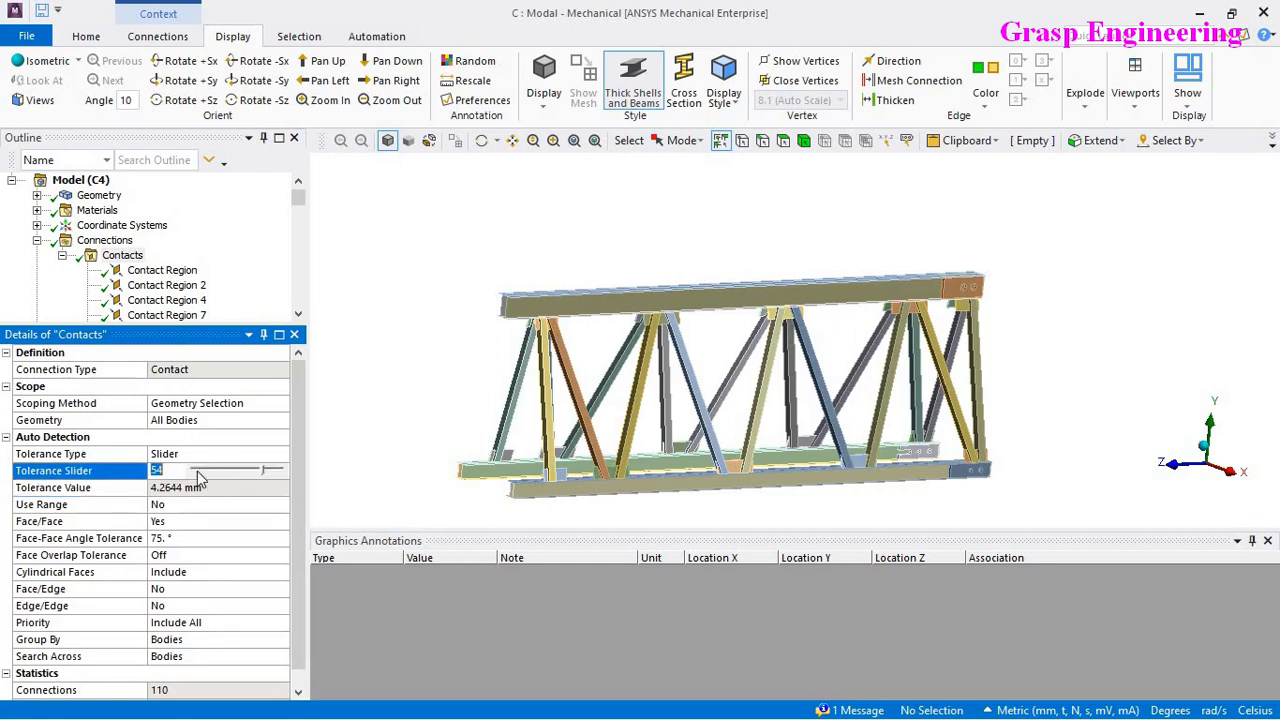
type("50")
key("Return")
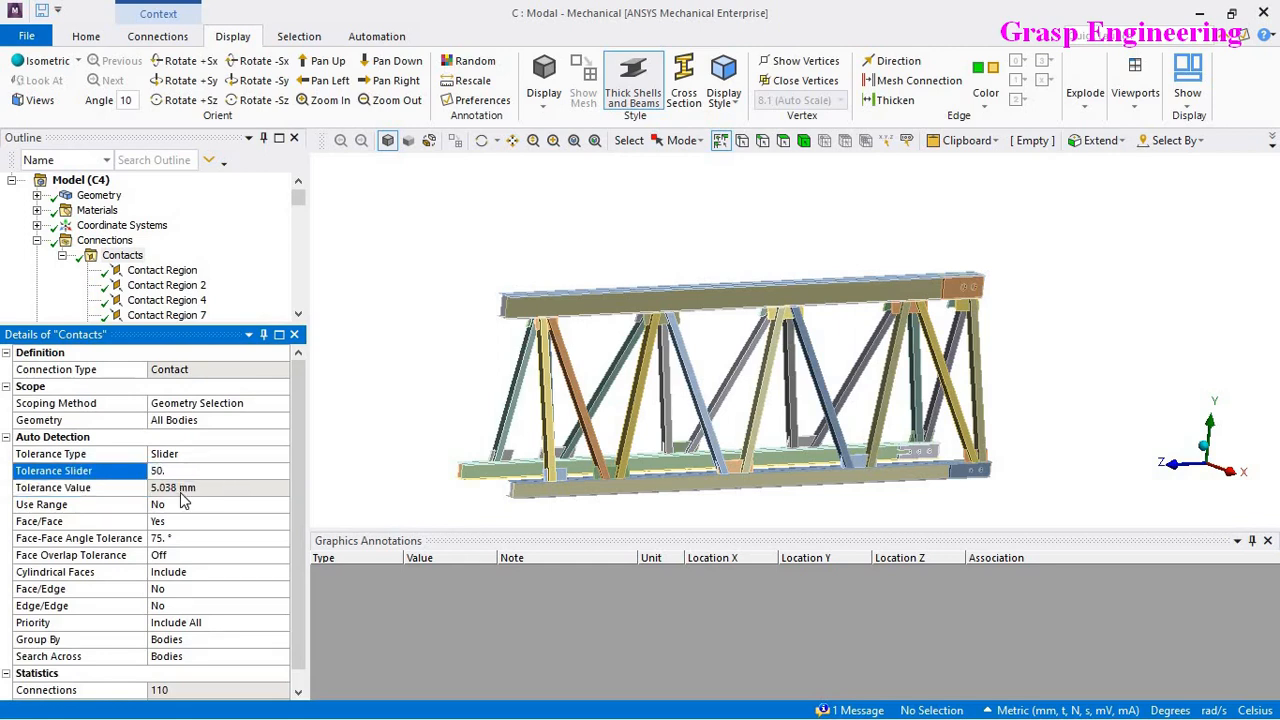
Step: Suppress all the contact regions in the Contacts group, from the first one through Contact Region 127
left_click(158, 271)
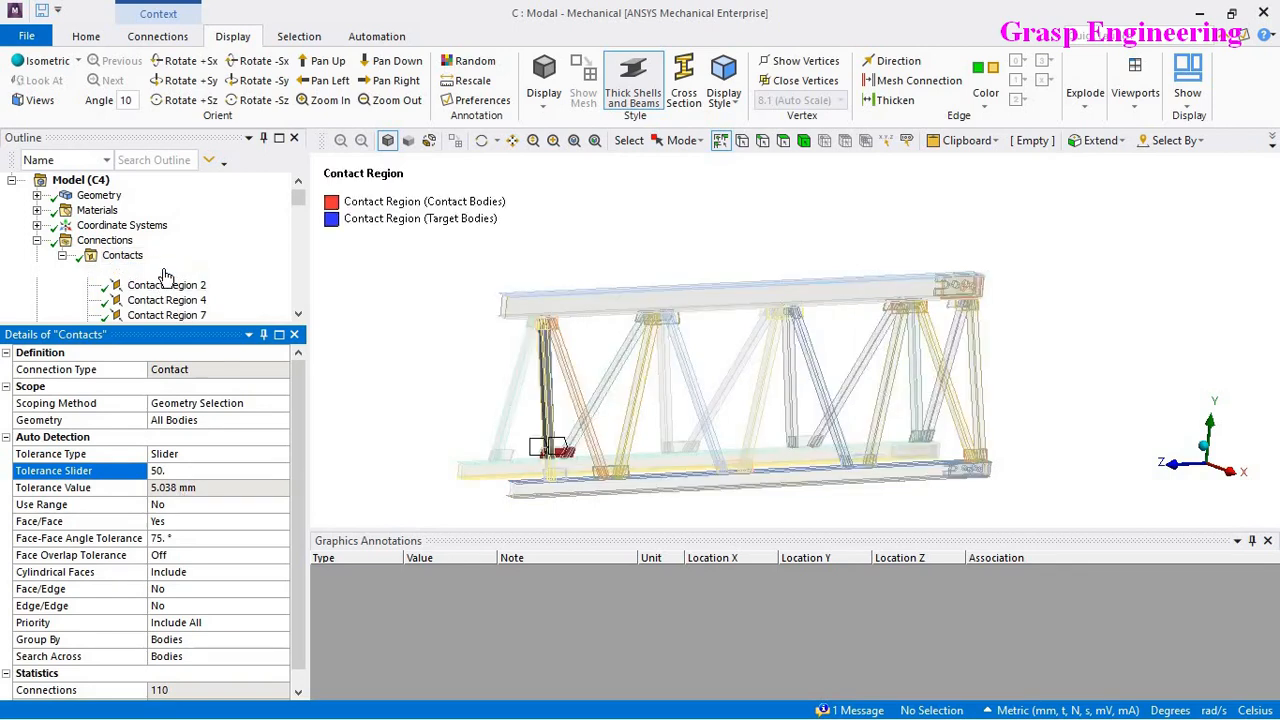
scroll(160, 274, "down", 8)
scroll(165, 277, "down", 10)
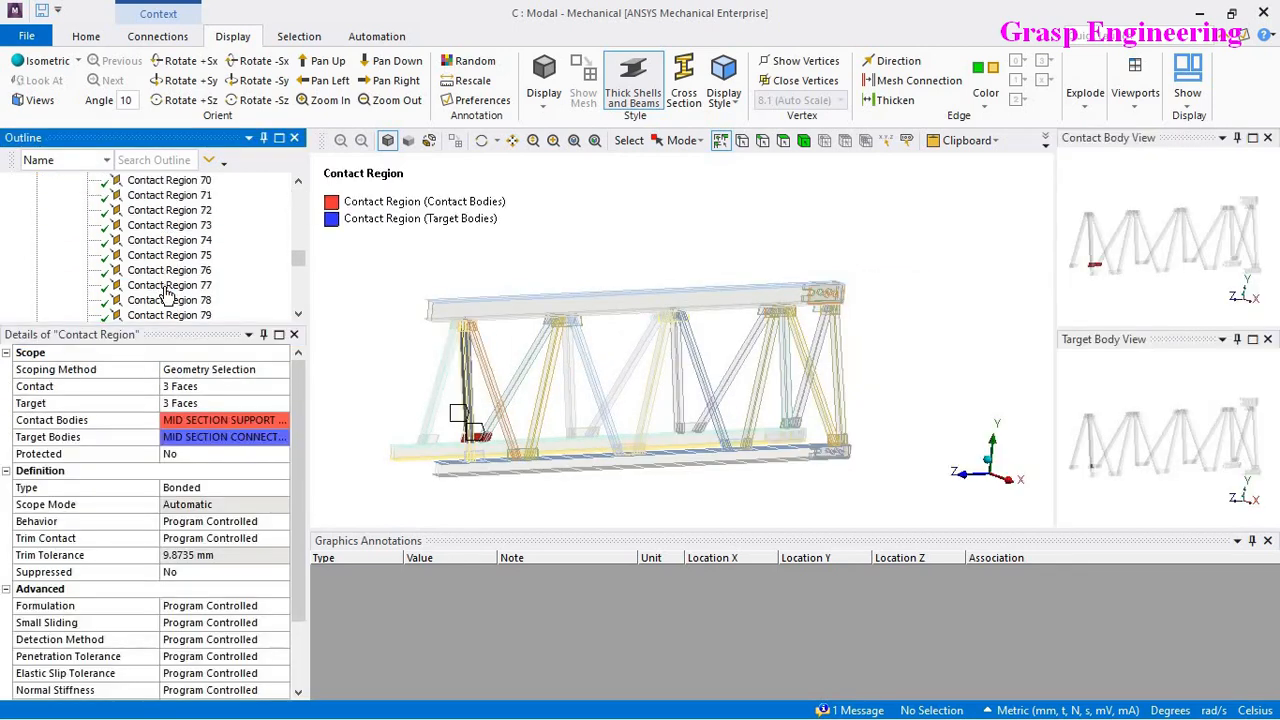
scroll(170, 297, "down", 4)
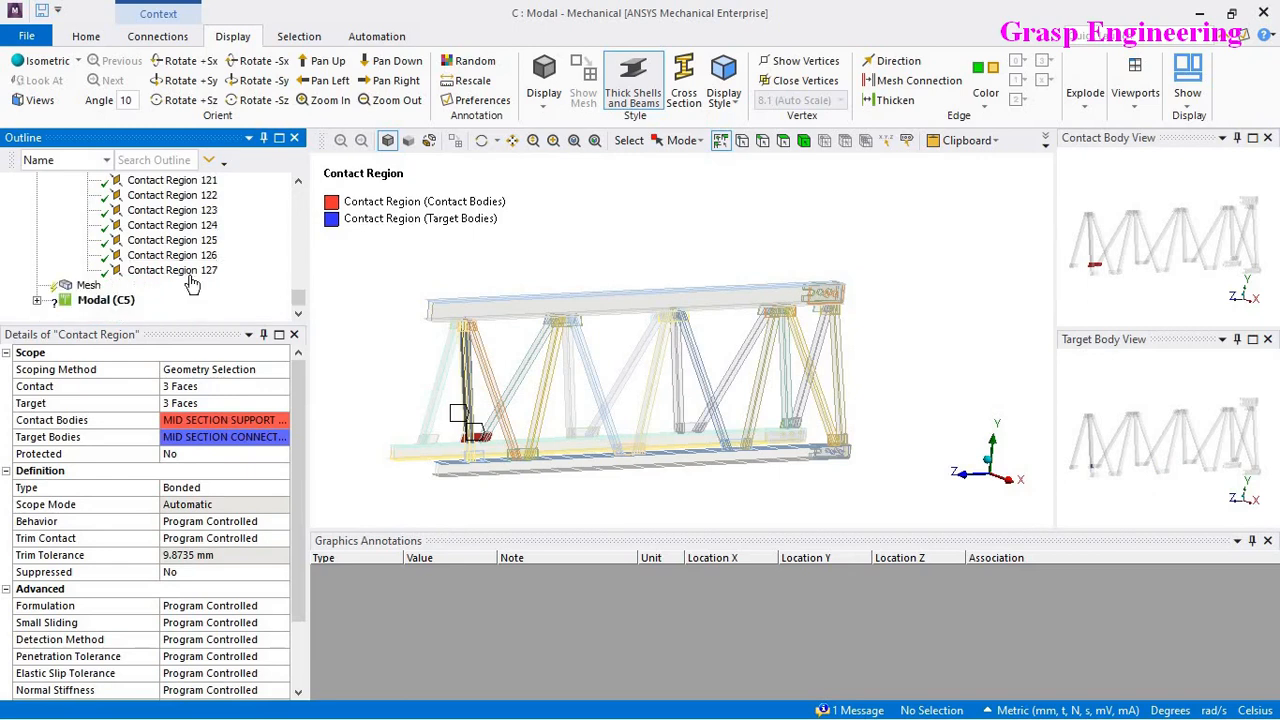
left_click(190, 271, "shift")
right_click(186, 271)
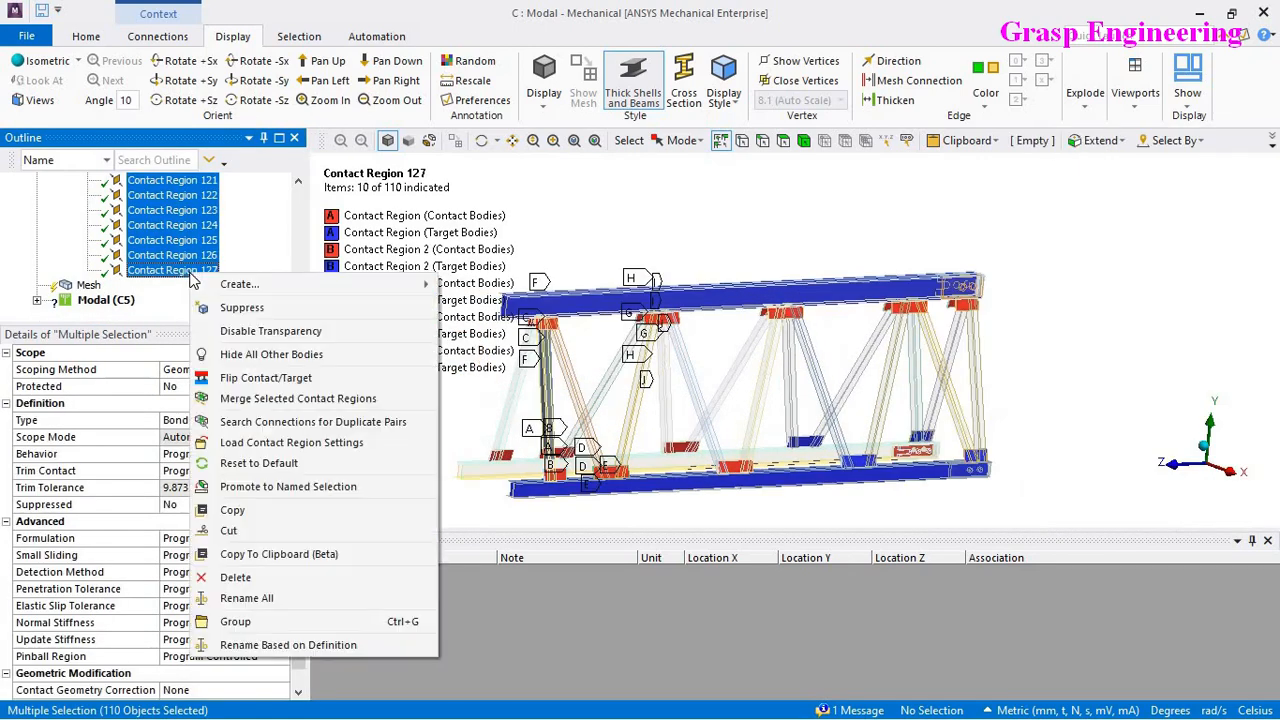
left_click(212, 335)
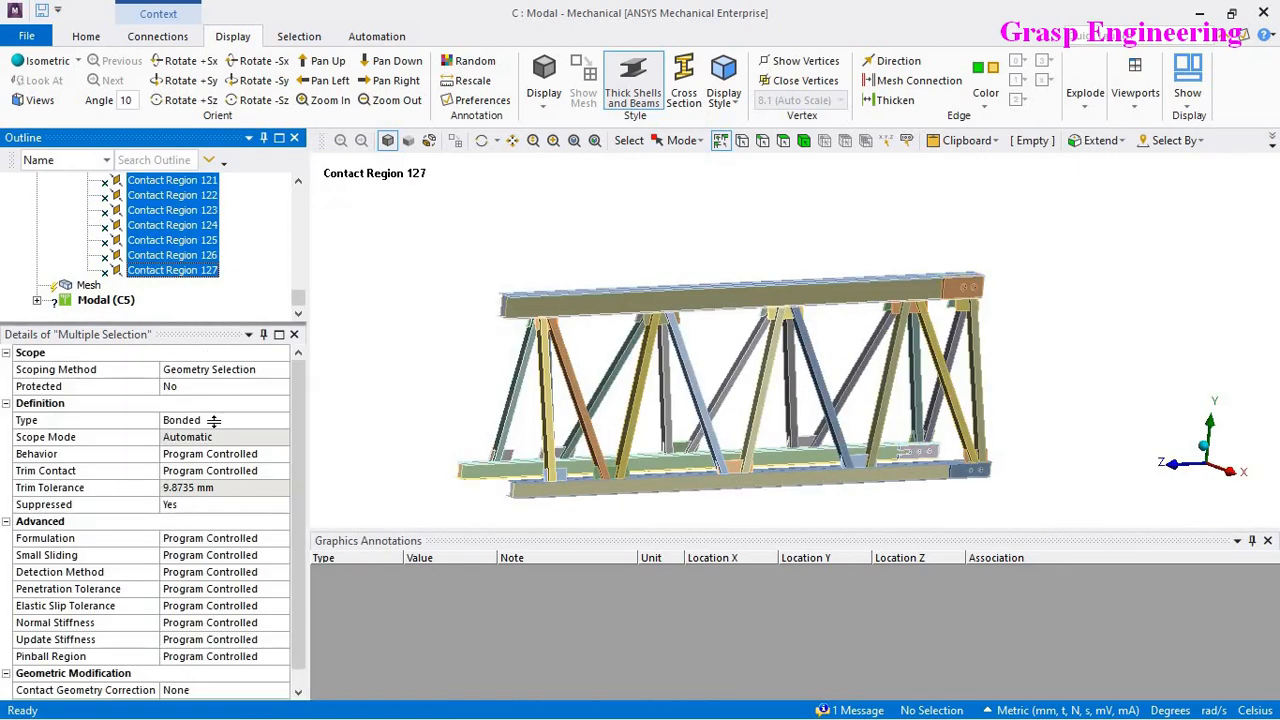
Step: Create automatic connections for the whole Connections branch and look through the regions listed under Contacts
scroll(204, 370, "up", 10)
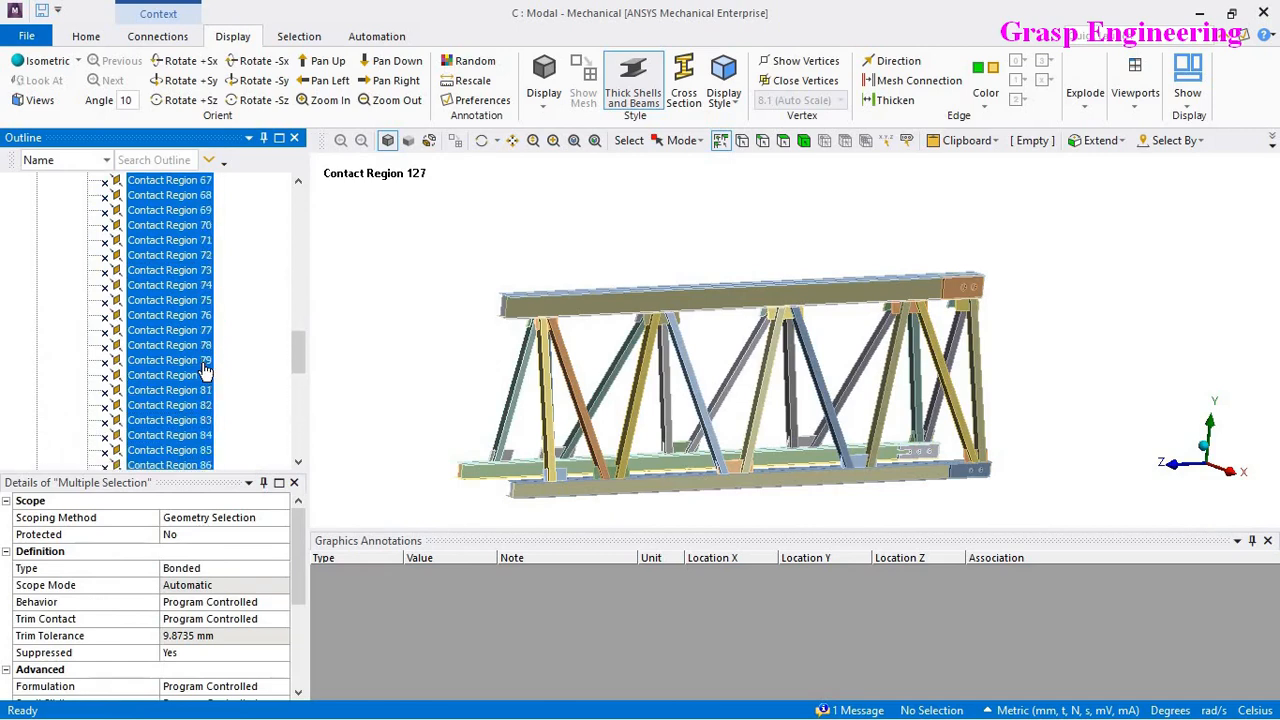
scroll(204, 370, "up", 10)
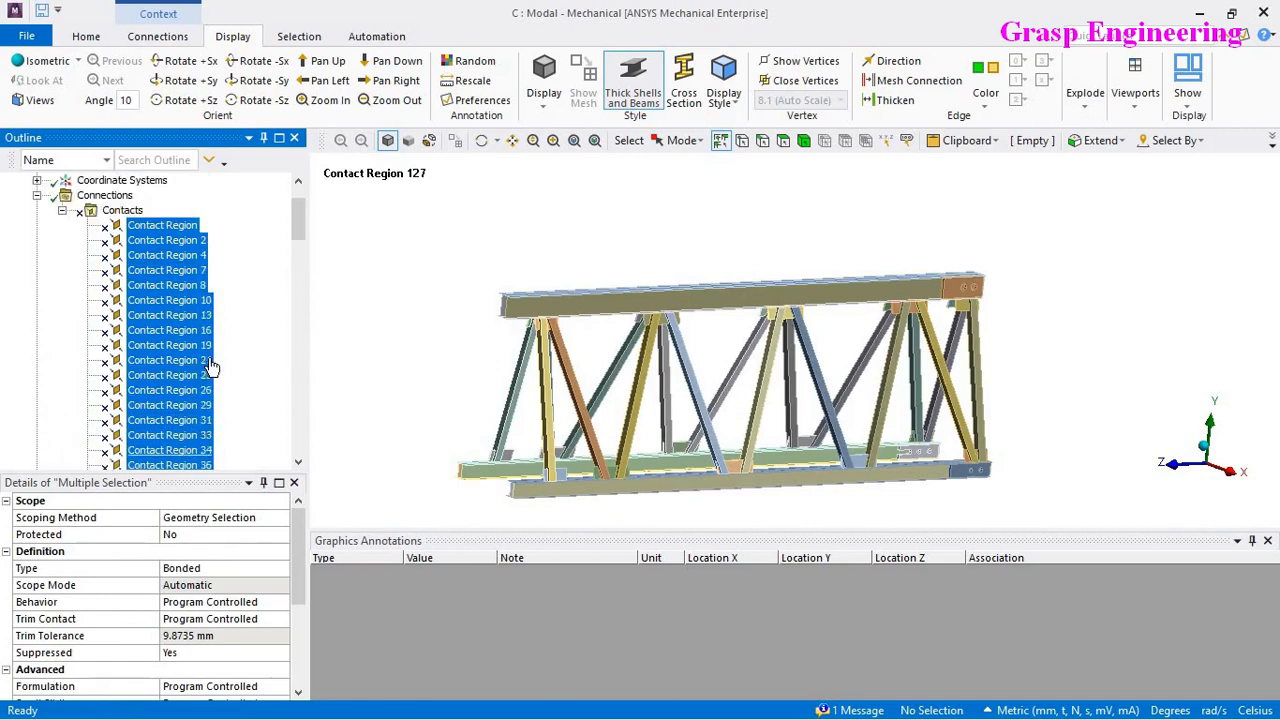
right_click(118, 272)
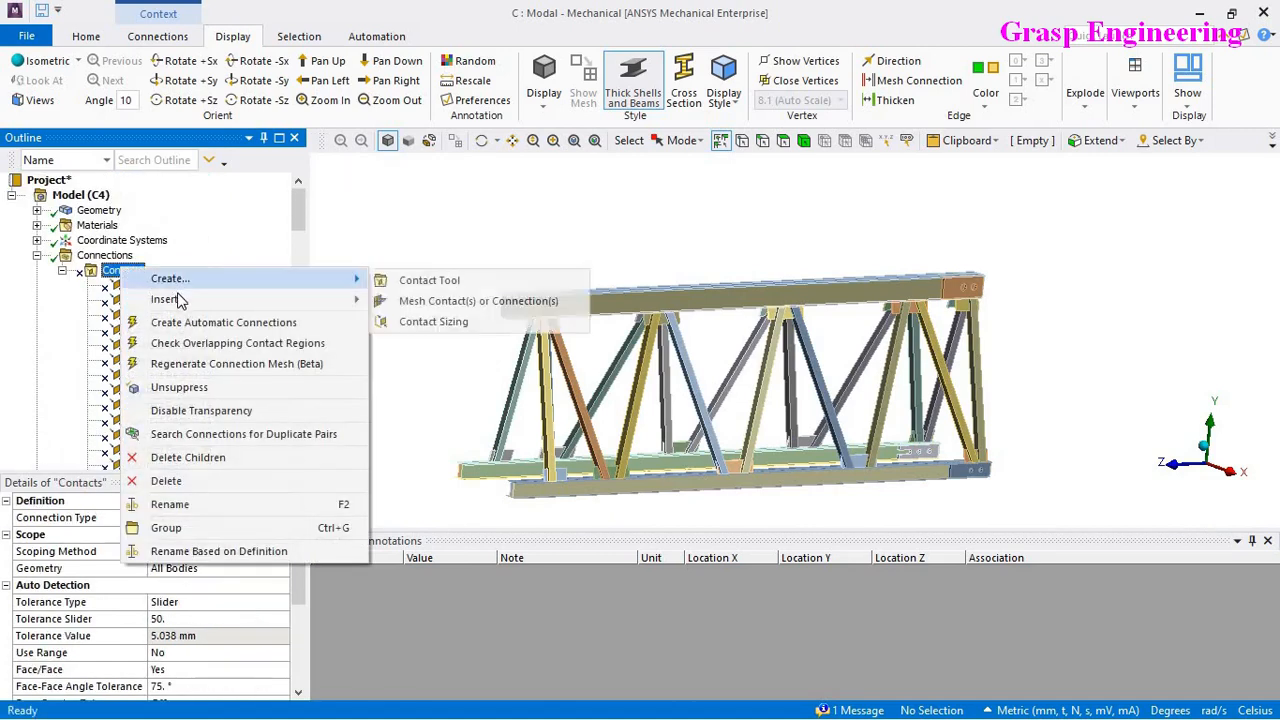
mouse_move(170, 299)
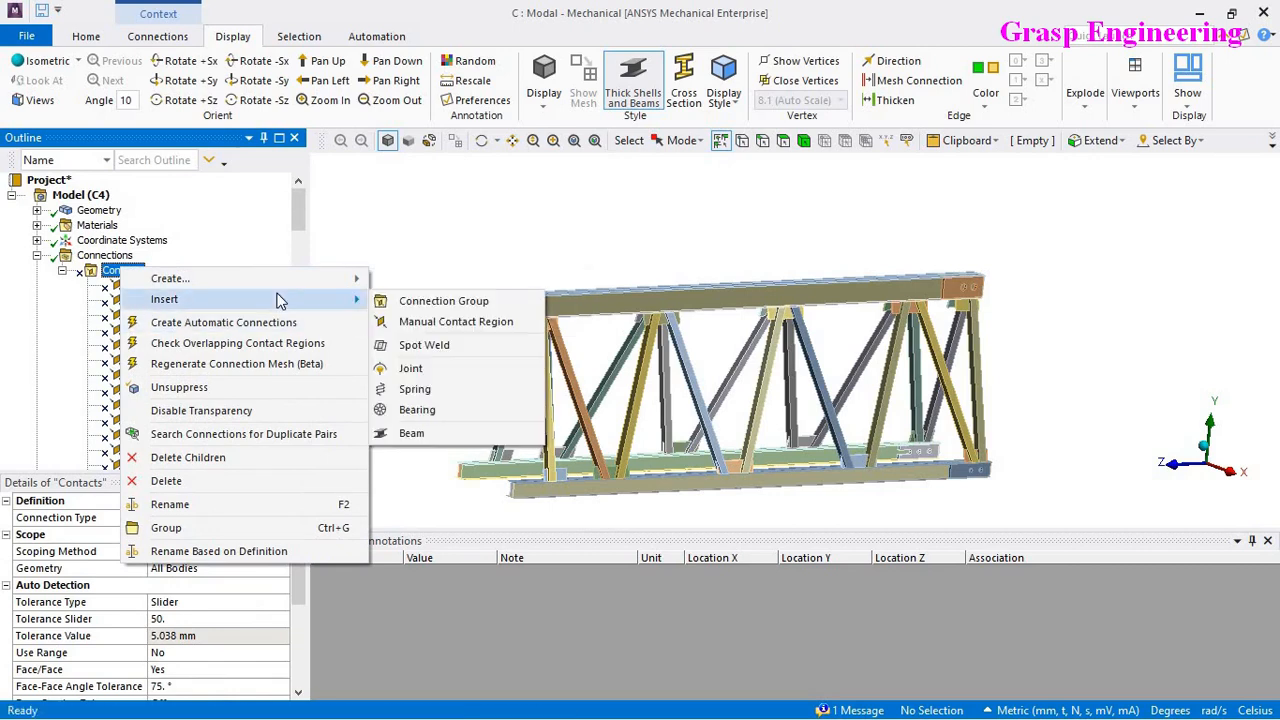
left_click(105, 255)
right_click(105, 256)
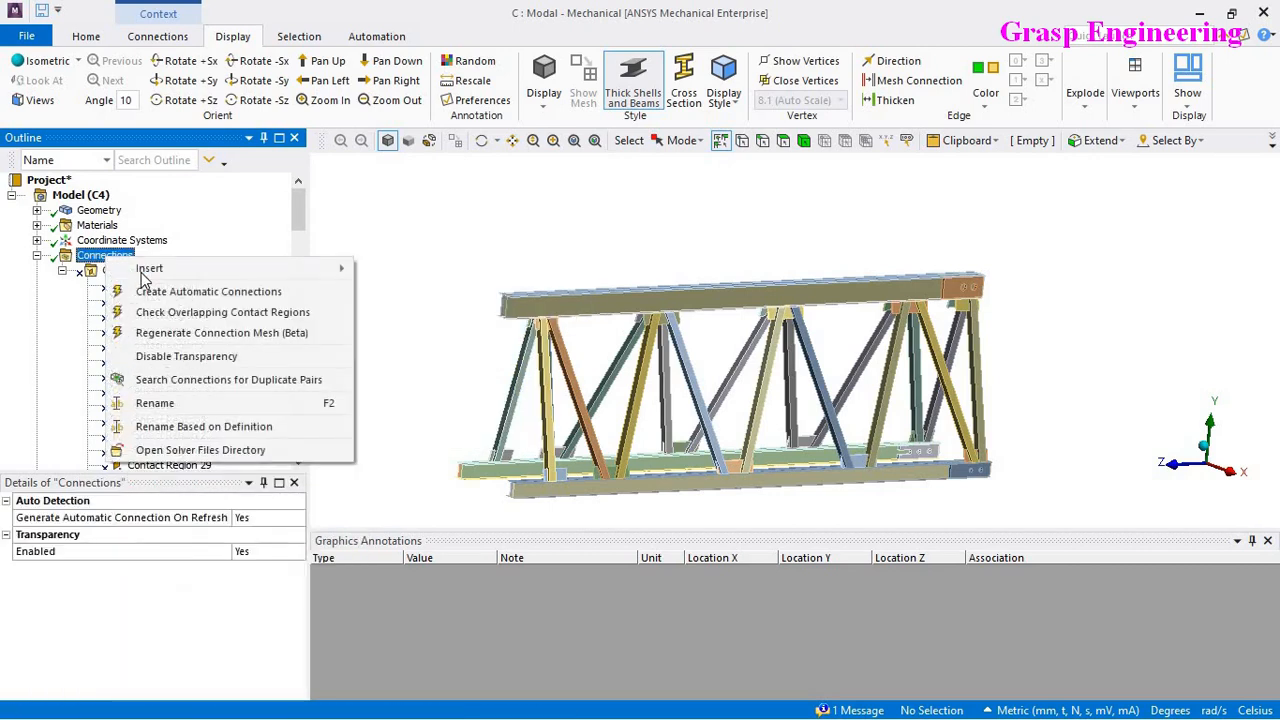
left_click(204, 296)
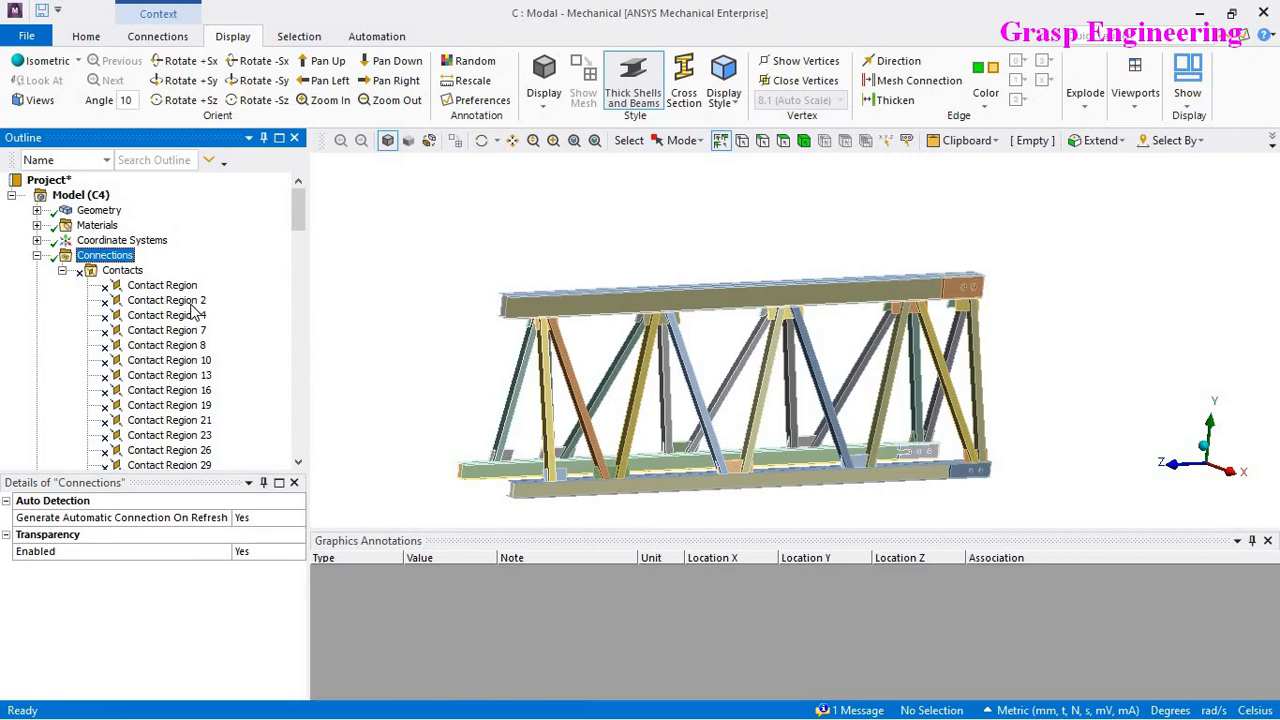
scroll(193, 312, "down", 2)
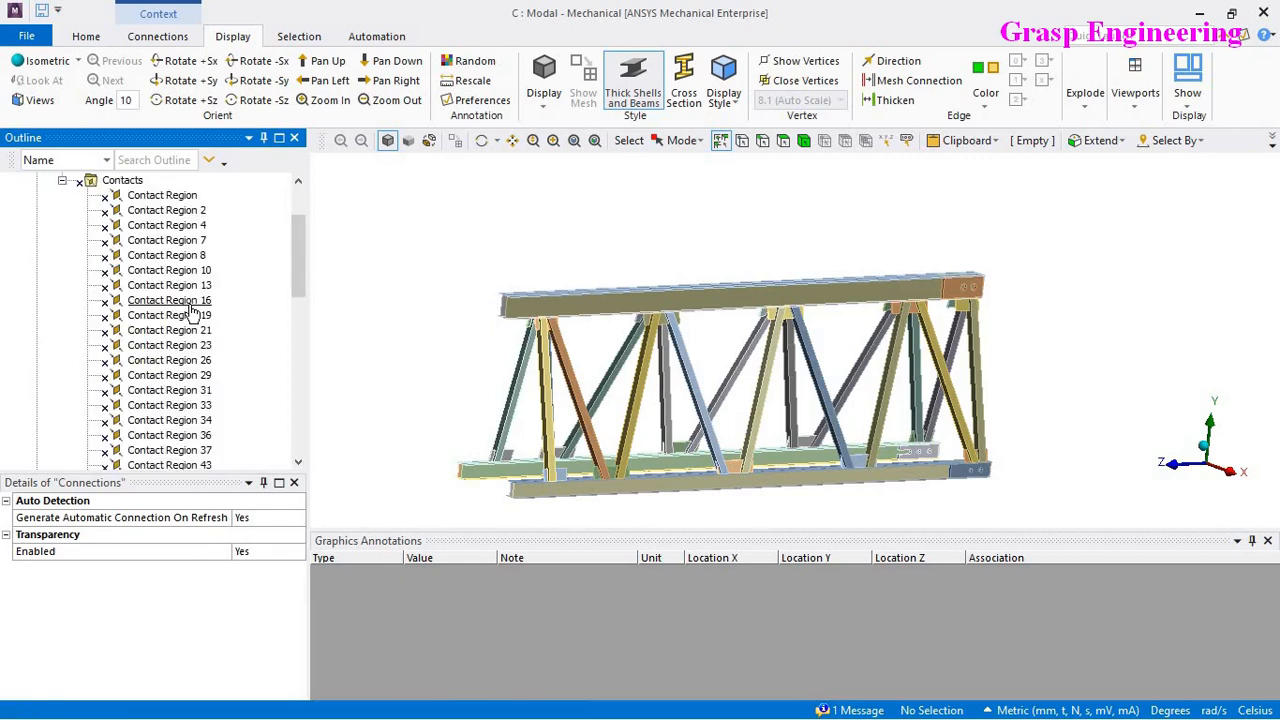
scroll(193, 312, "down", 10)
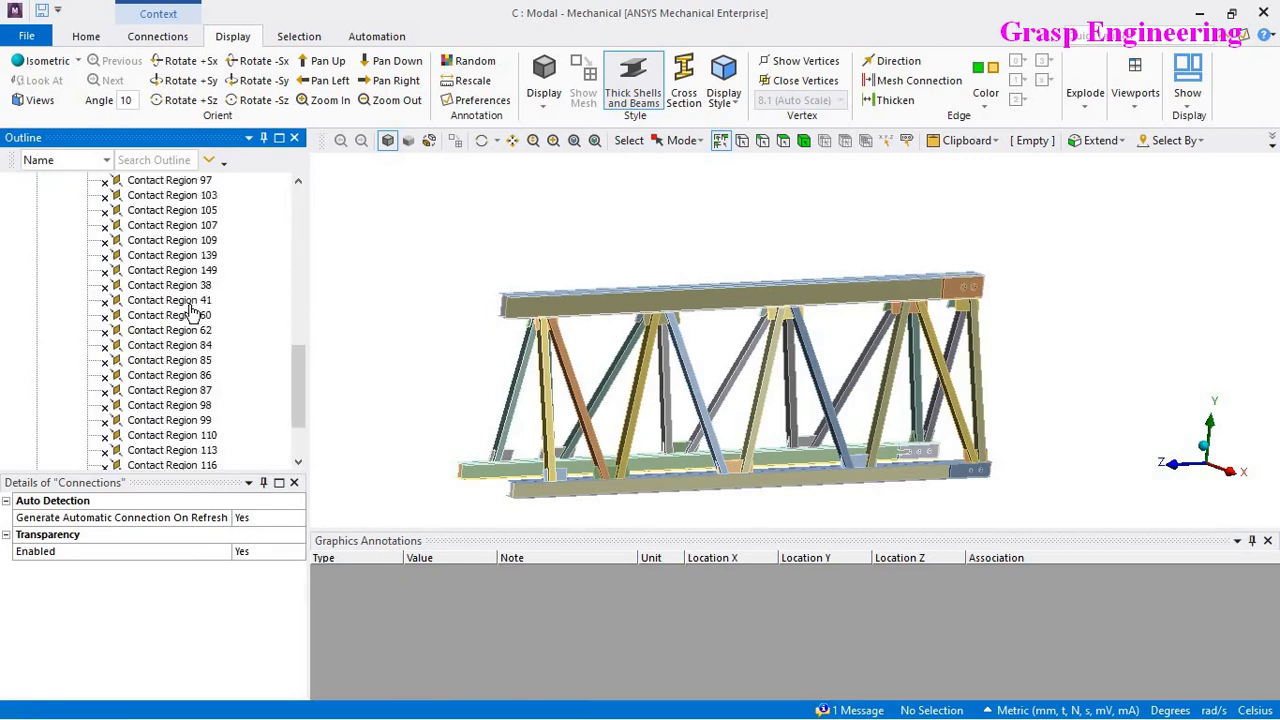
scroll(190, 312, "up", 12)
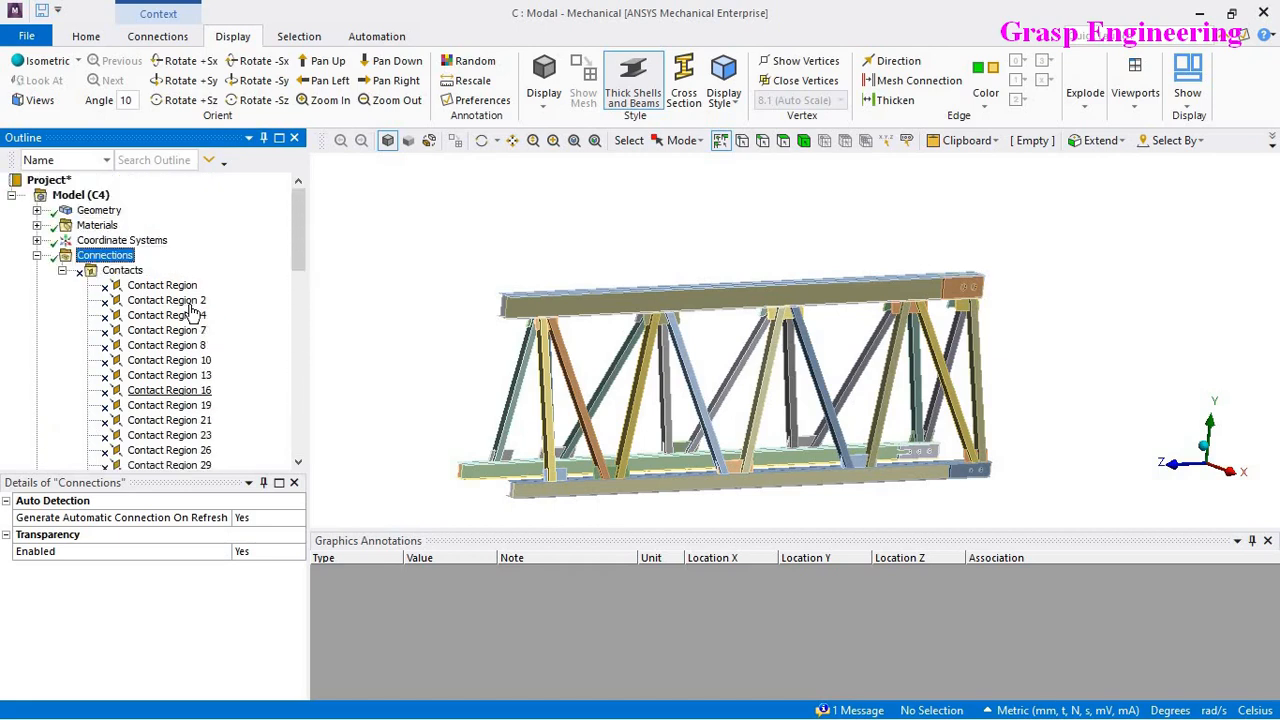
right_click(107, 258)
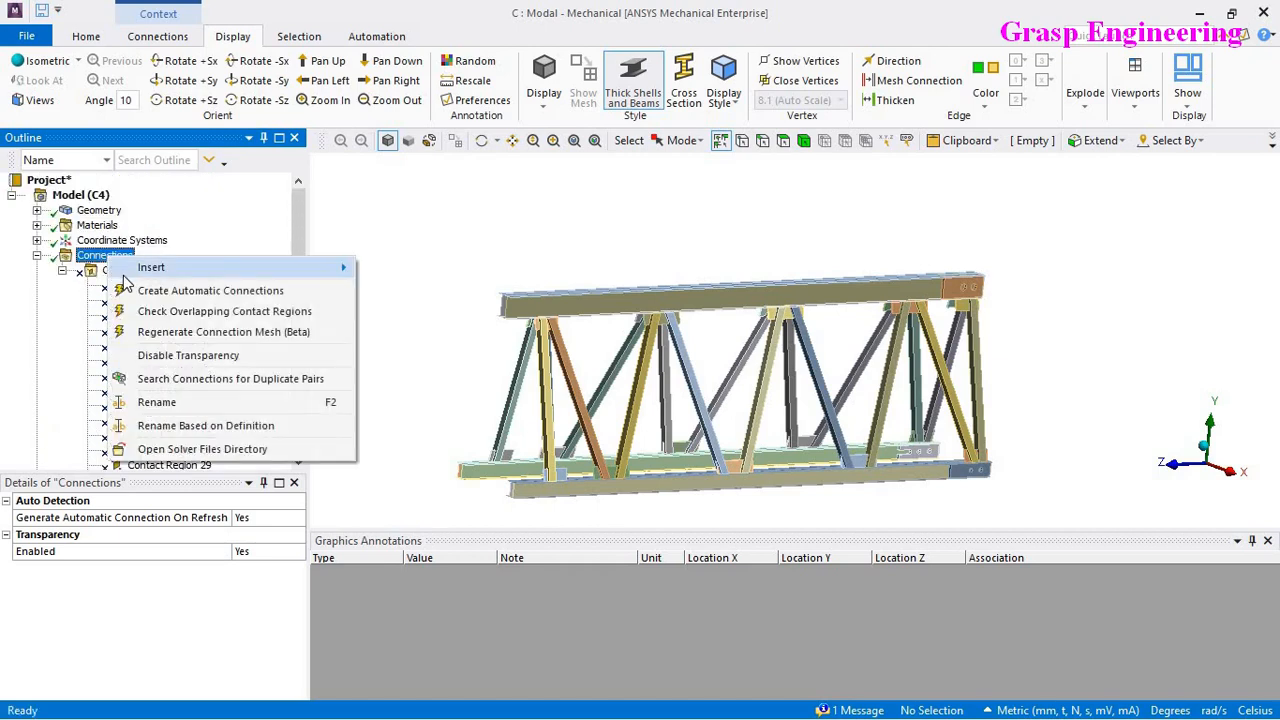
mouse_move(135, 270)
left_click(215, 243)
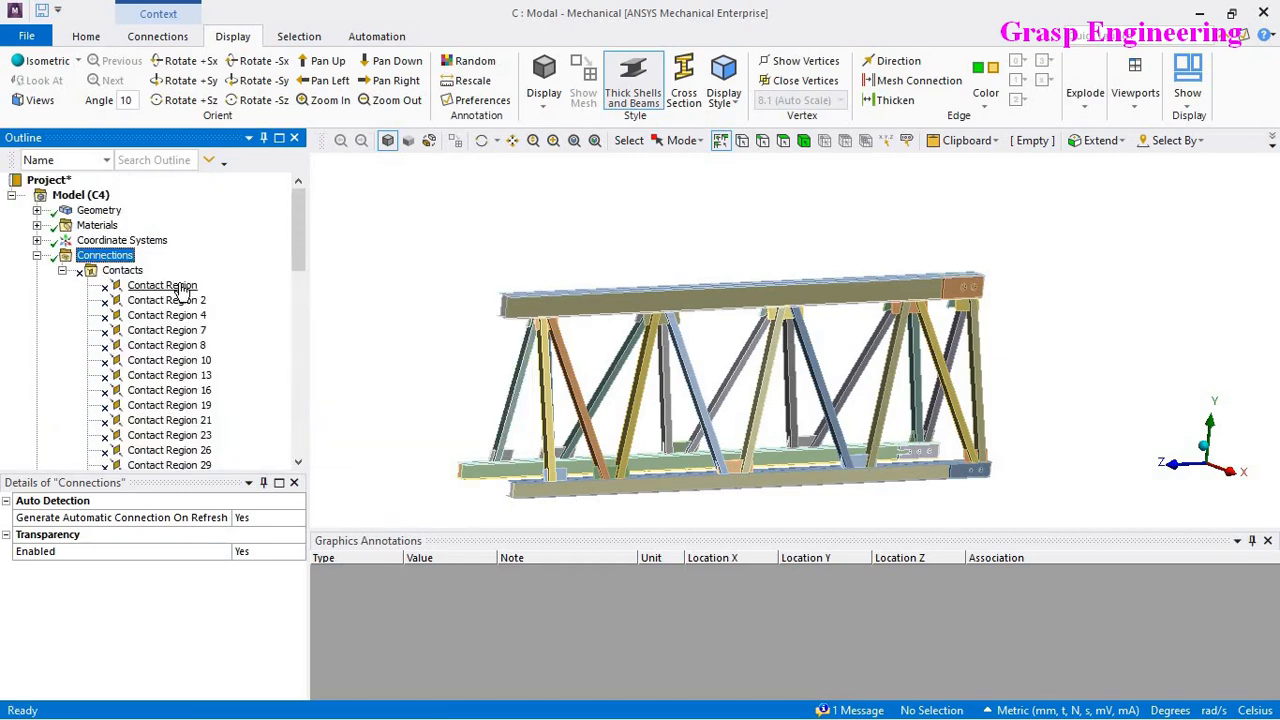
Step: Delete all the suppressed contact regions in the Contacts group, from the first one through Contact Region 125
left_click(175, 287)
scroll(183, 318, "down", 10)
scroll(210, 432, "down", 4)
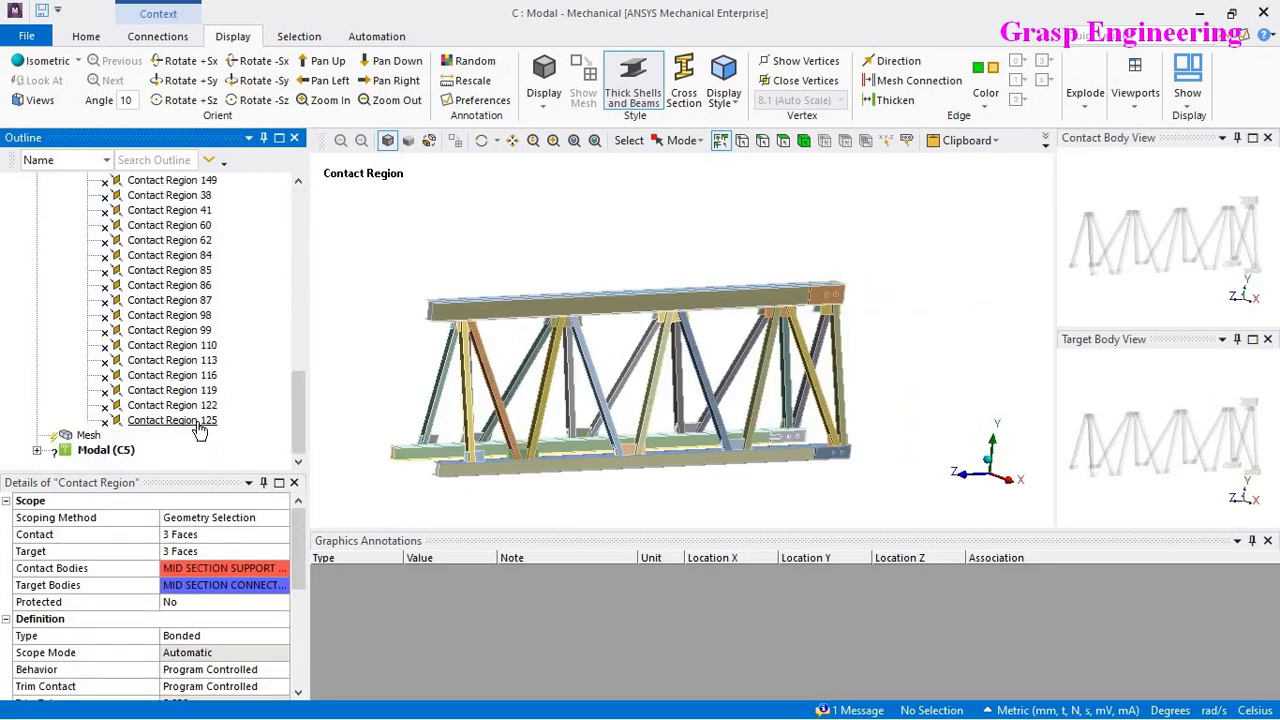
left_click(198, 424, "shift")
right_click(190, 423)
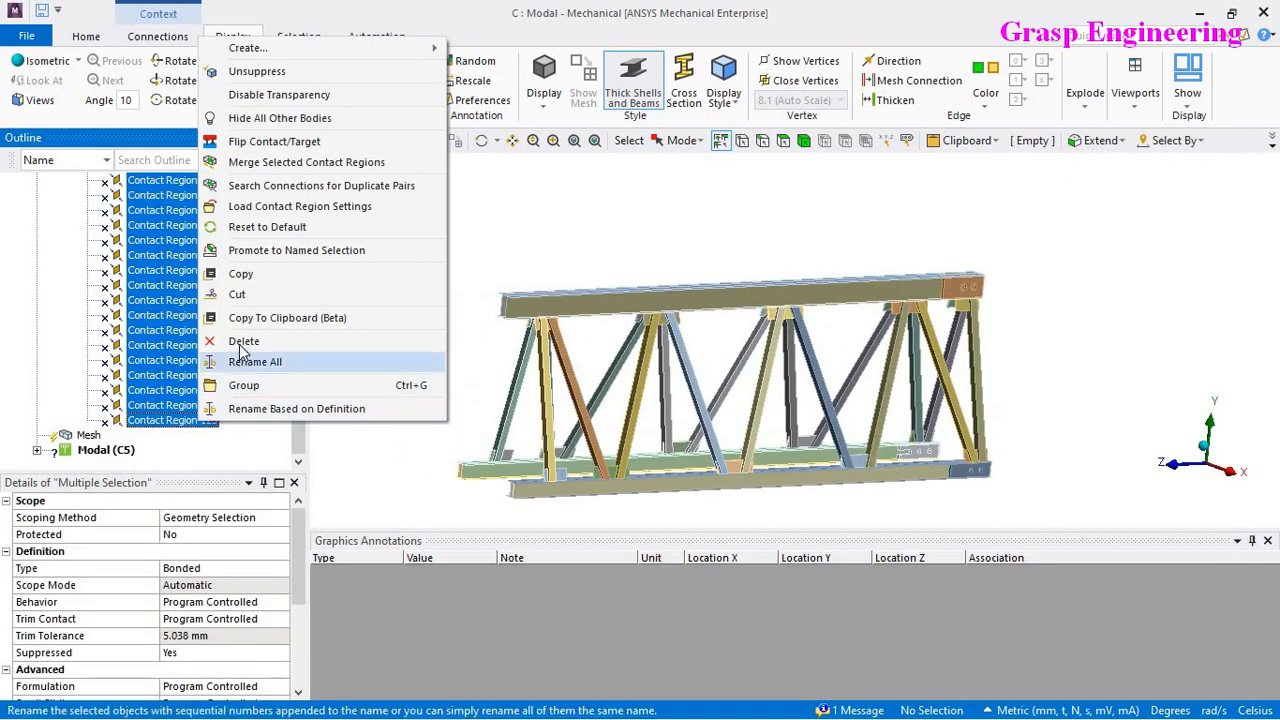
left_click(586, 388)
left_click(646, 434)
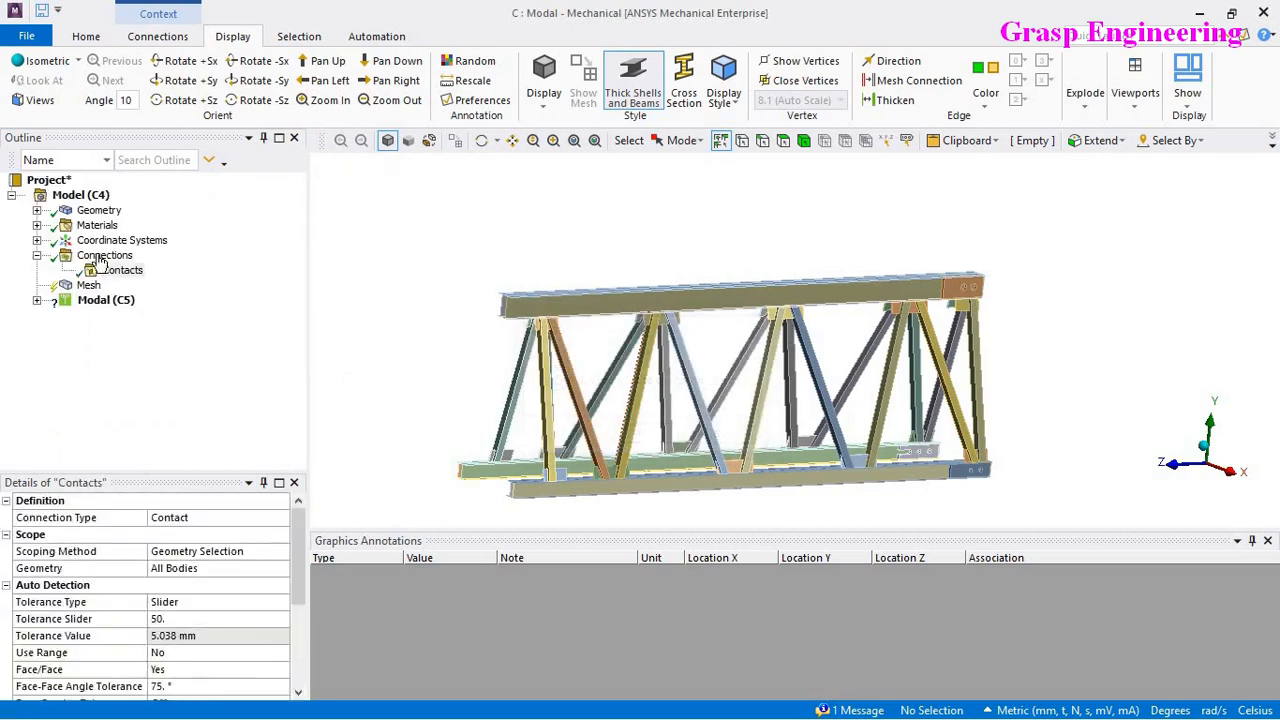
Step: Create automatic connections for the emptied Contacts group and expand it to list the new regions
right_click(108, 278)
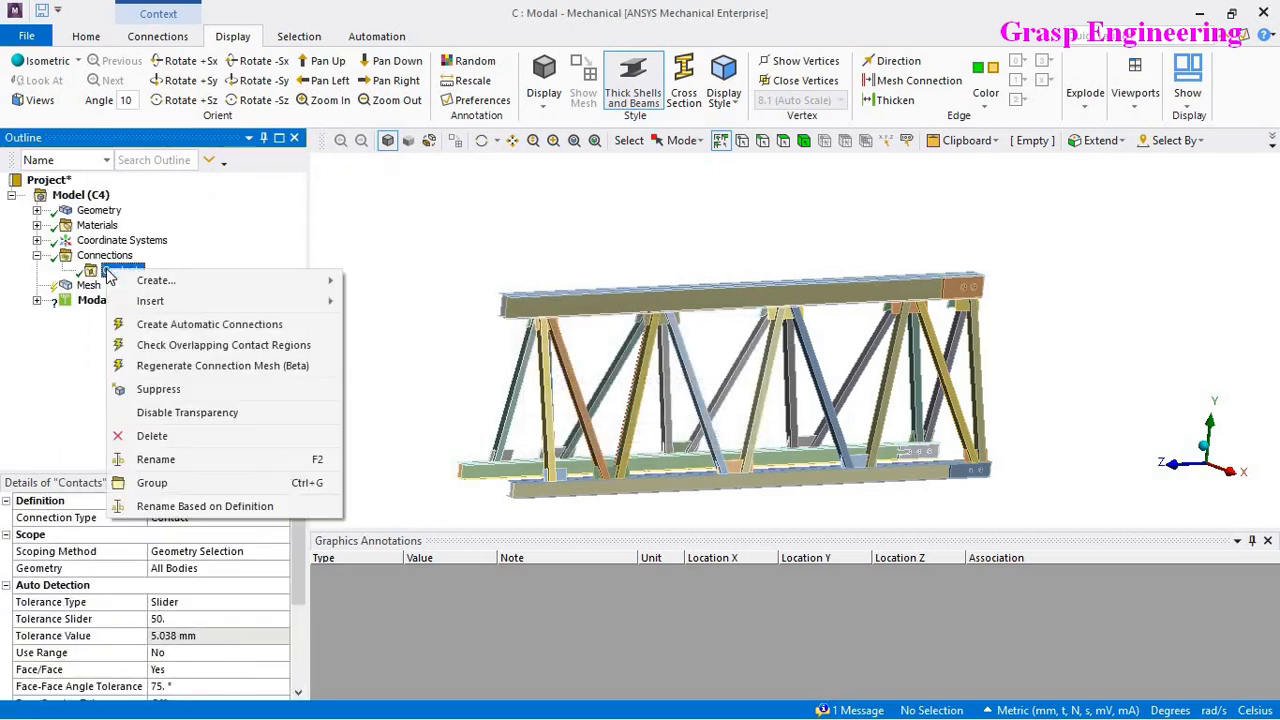
left_click(192, 324)
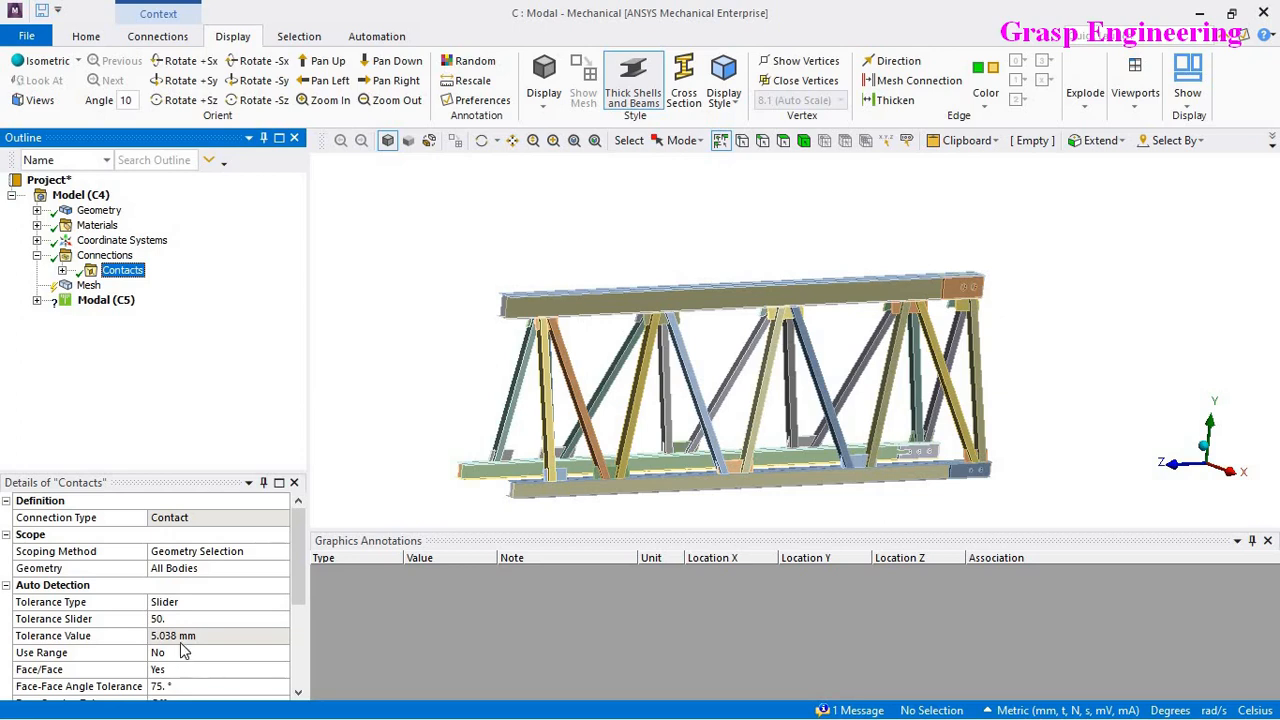
left_click(62, 270)
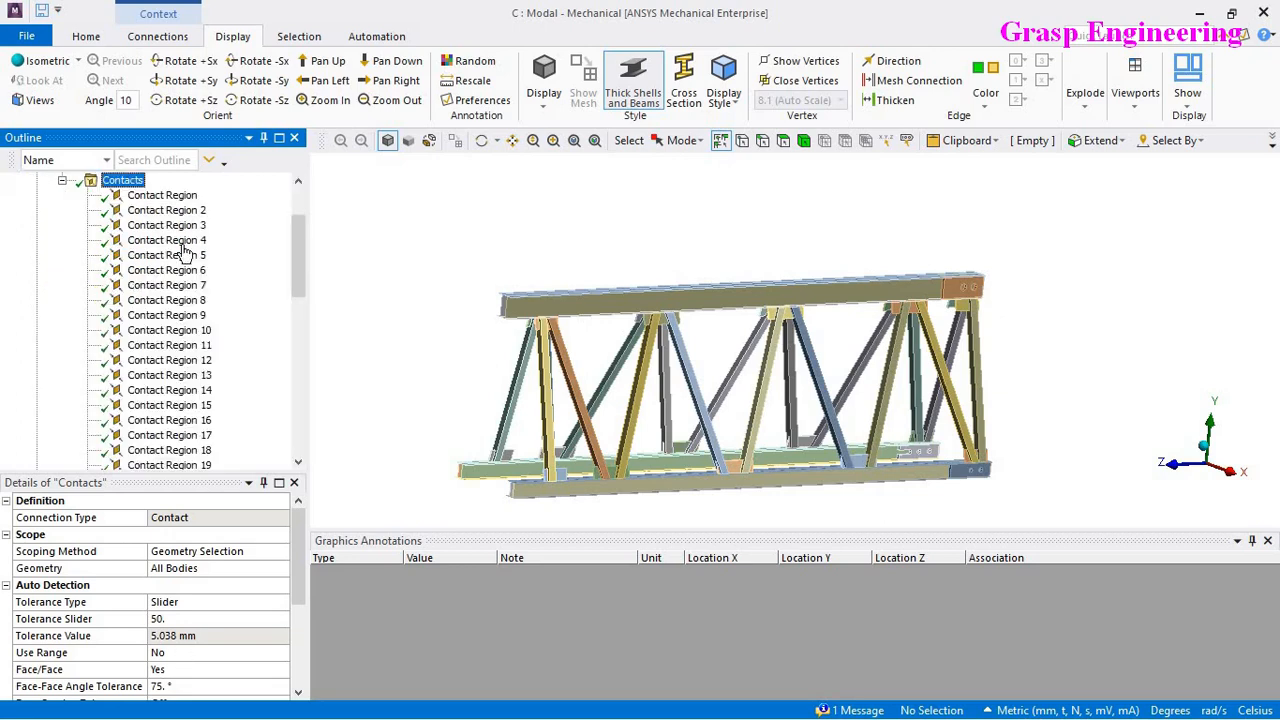
Step: Review the regenerated contact regions, from the first one through Contact Region 52, highlighting all their contact and target bodies together
left_click(181, 197)
scroll(196, 428, "down", 12)
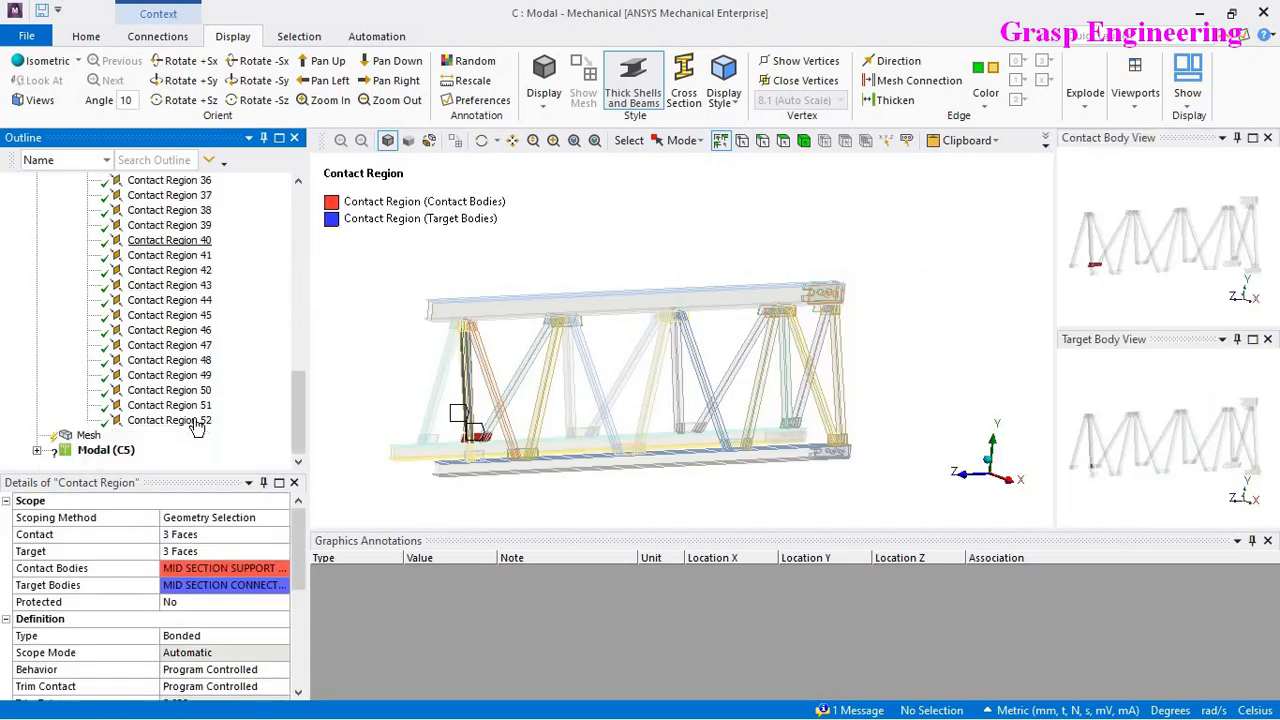
left_click(198, 424)
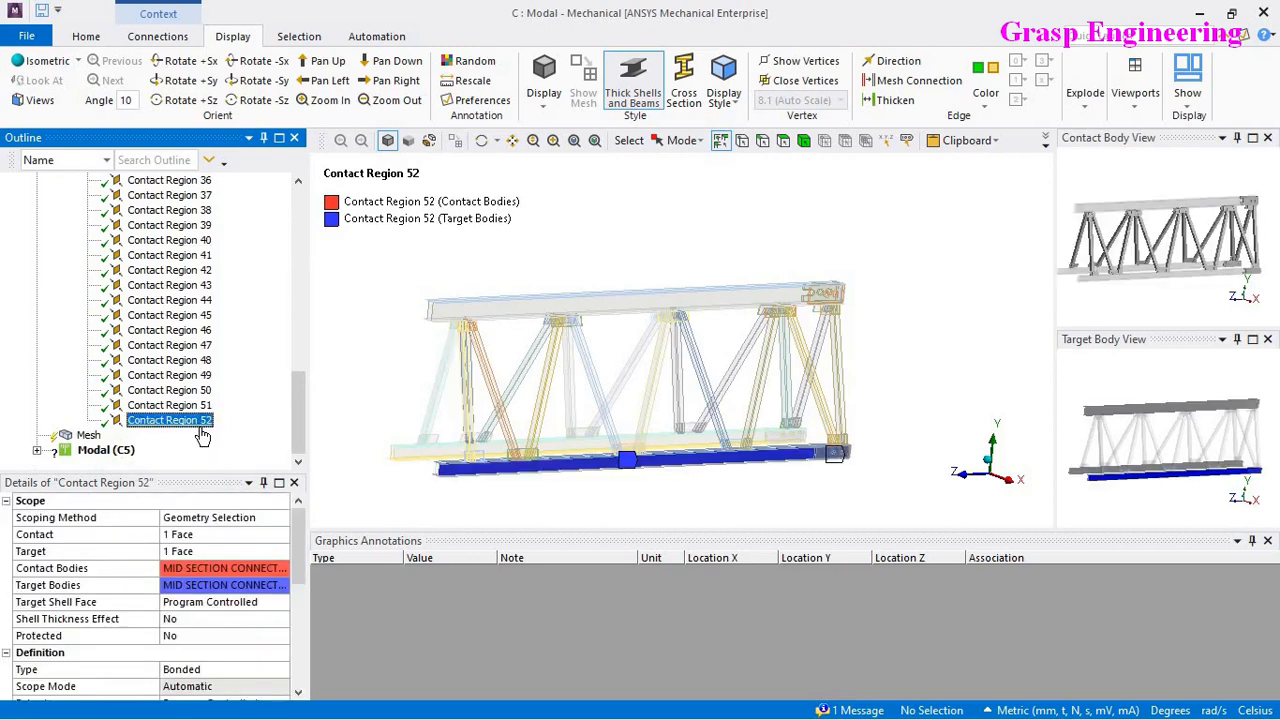
scroll(204, 428, "up", 14)
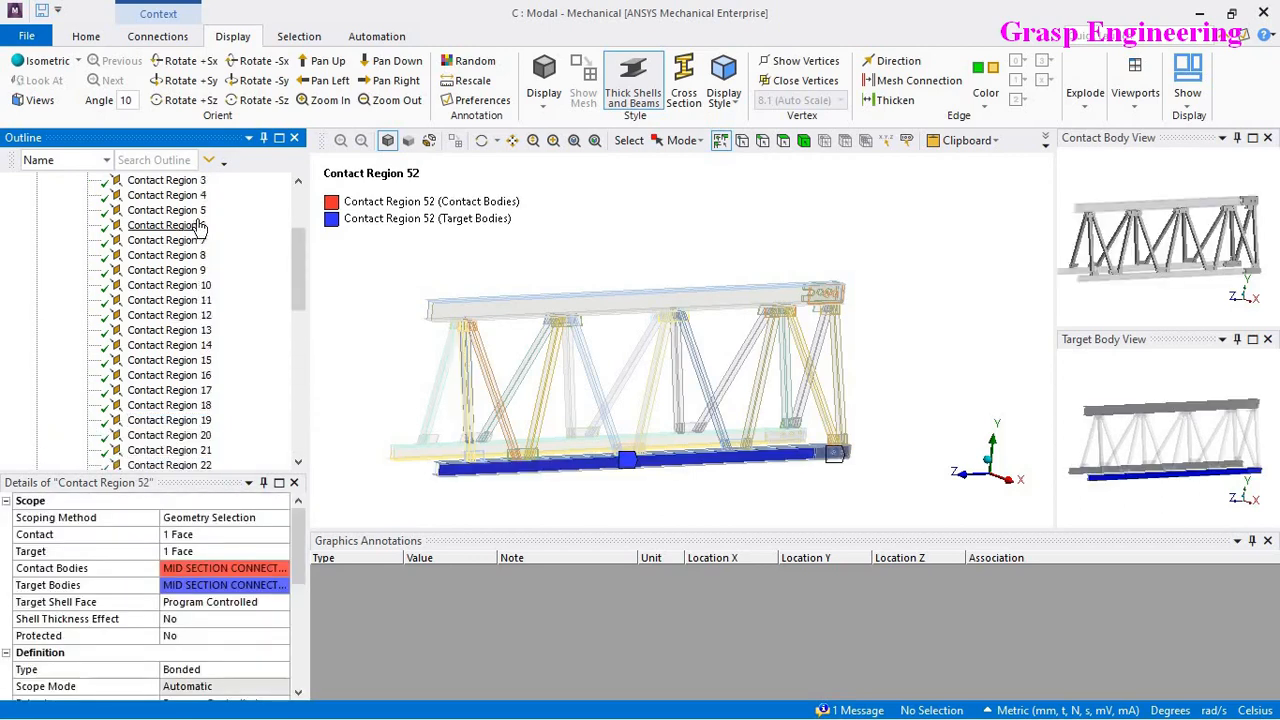
left_click(162, 286, "shift")
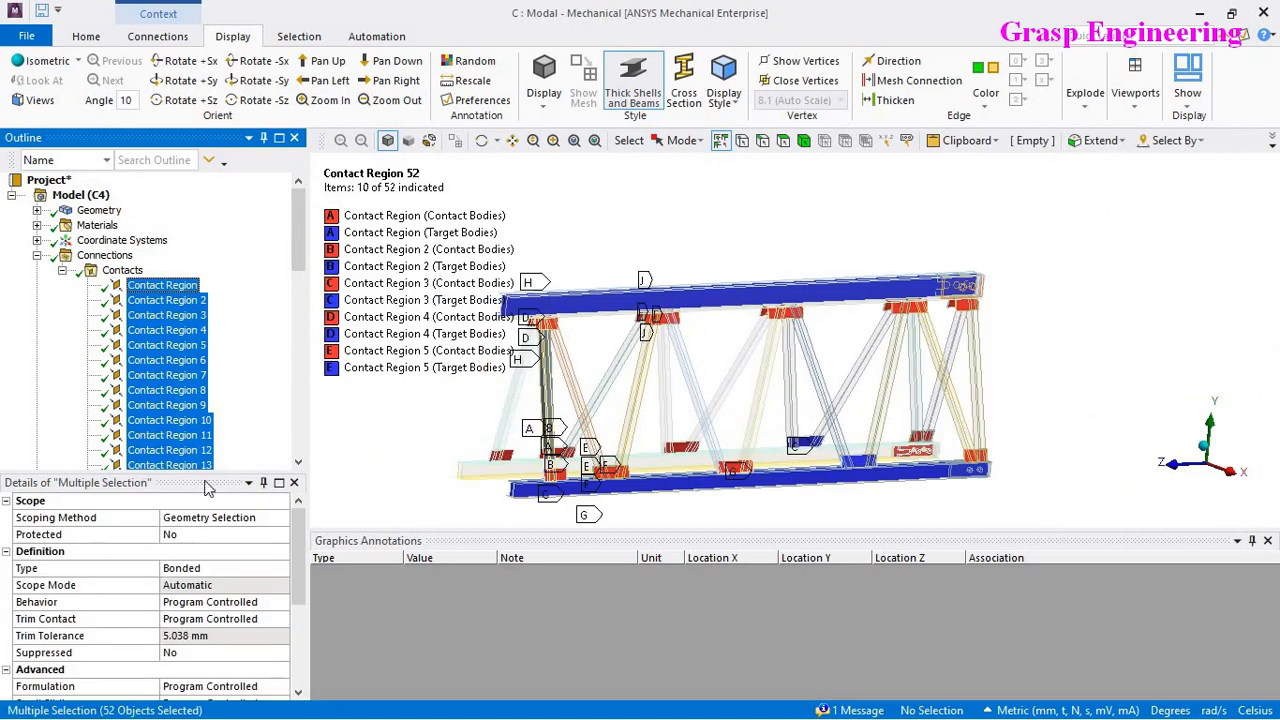
scroll(225, 569, "down", 1)
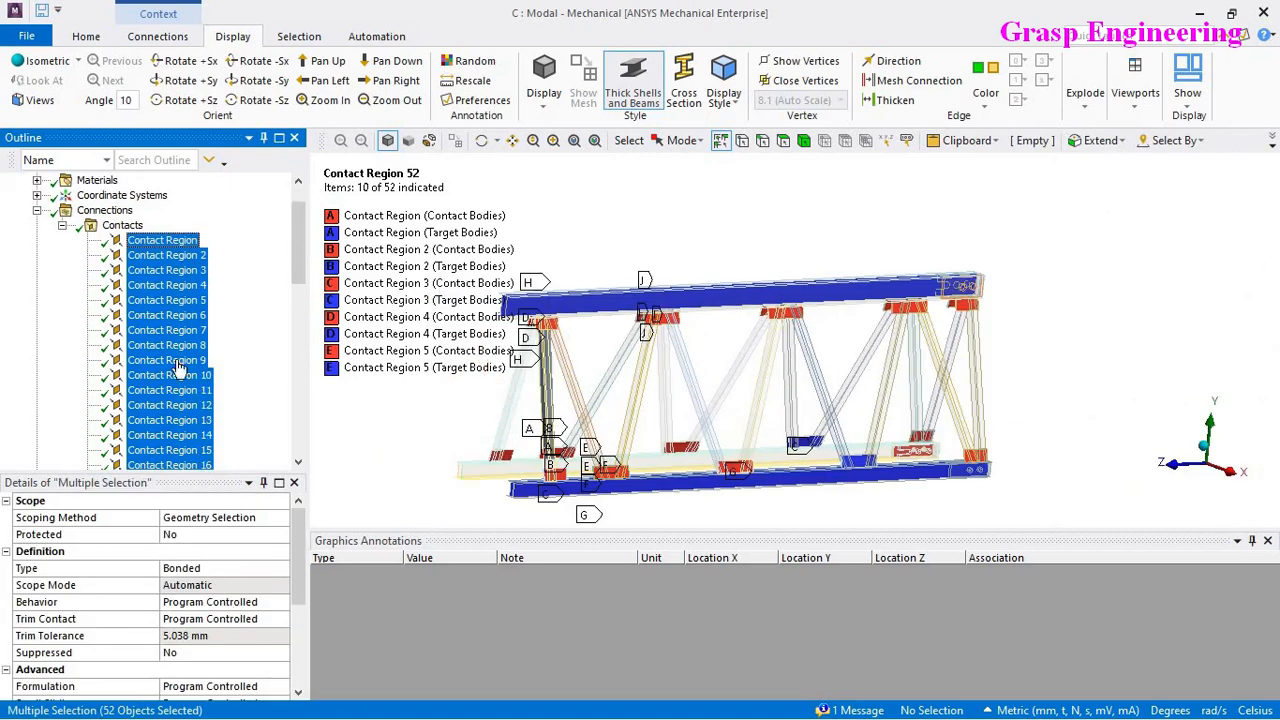
Step: Inspect the girder's lower end joints up close and check the Contacts group's Tolerance Slider and Tolerance Value in an enlarged details area
left_click(122, 225)
scroll(237, 640, "down", 2)
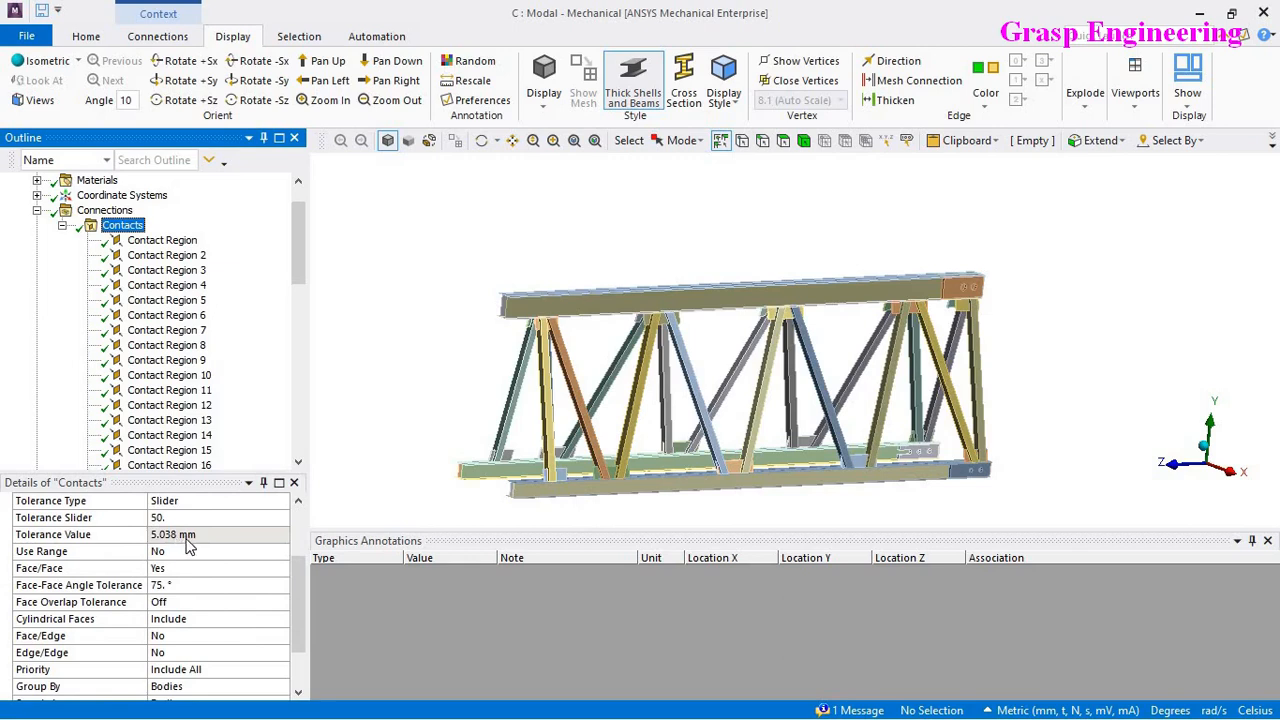
middle_click_drag(866, 428, 646, 346)
middle_click_drag(911, 406, 664, 266, "ctrl")
scroll(815, 335, "up", 3)
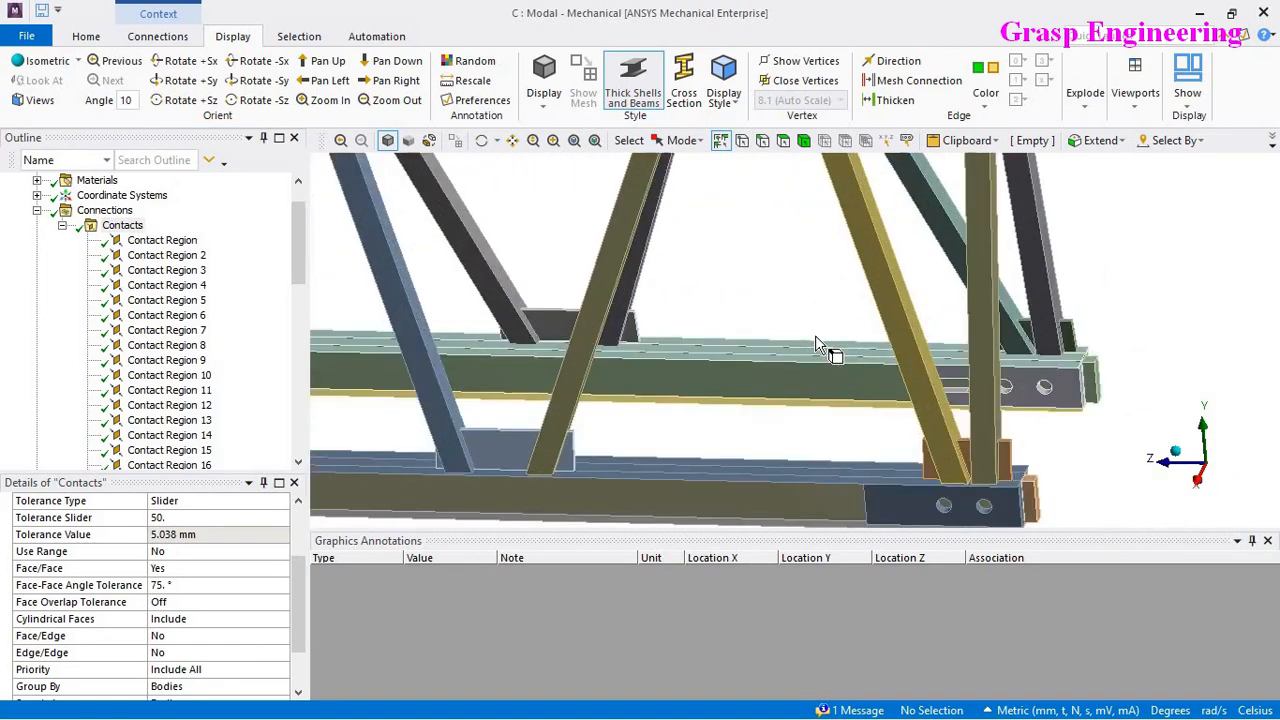
scroll(815, 335, "down", 2)
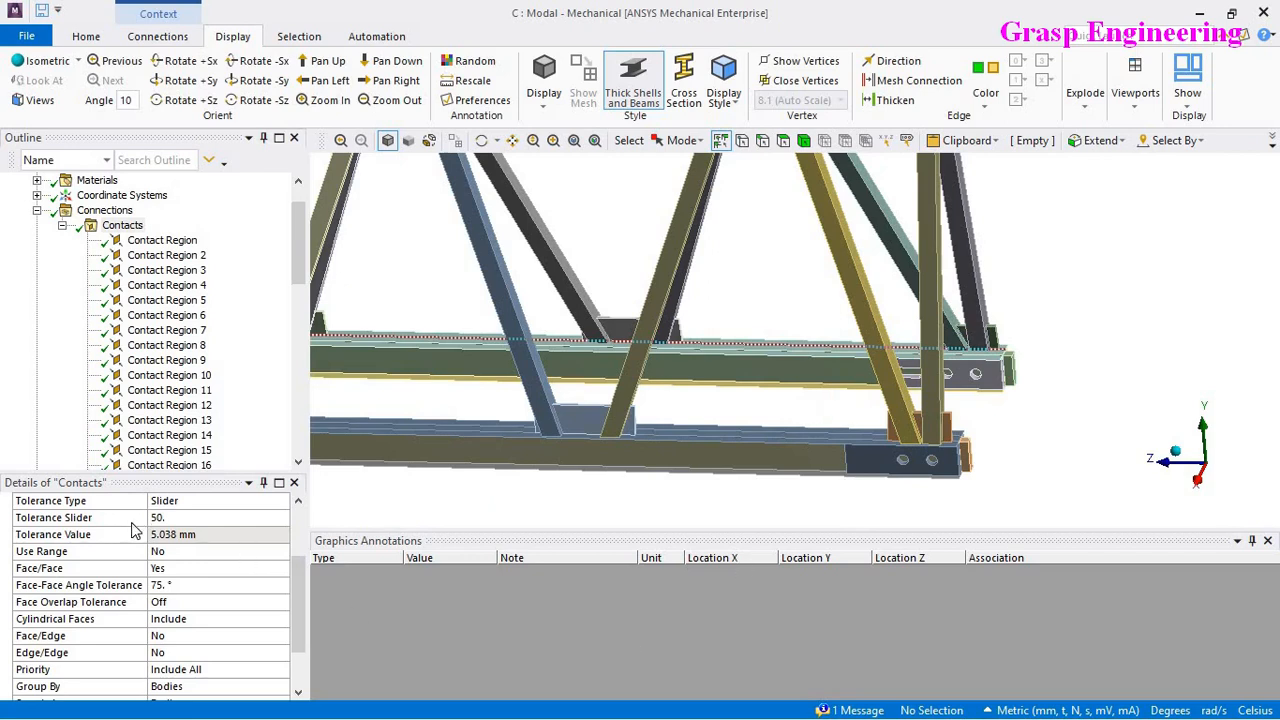
left_click(180, 534)
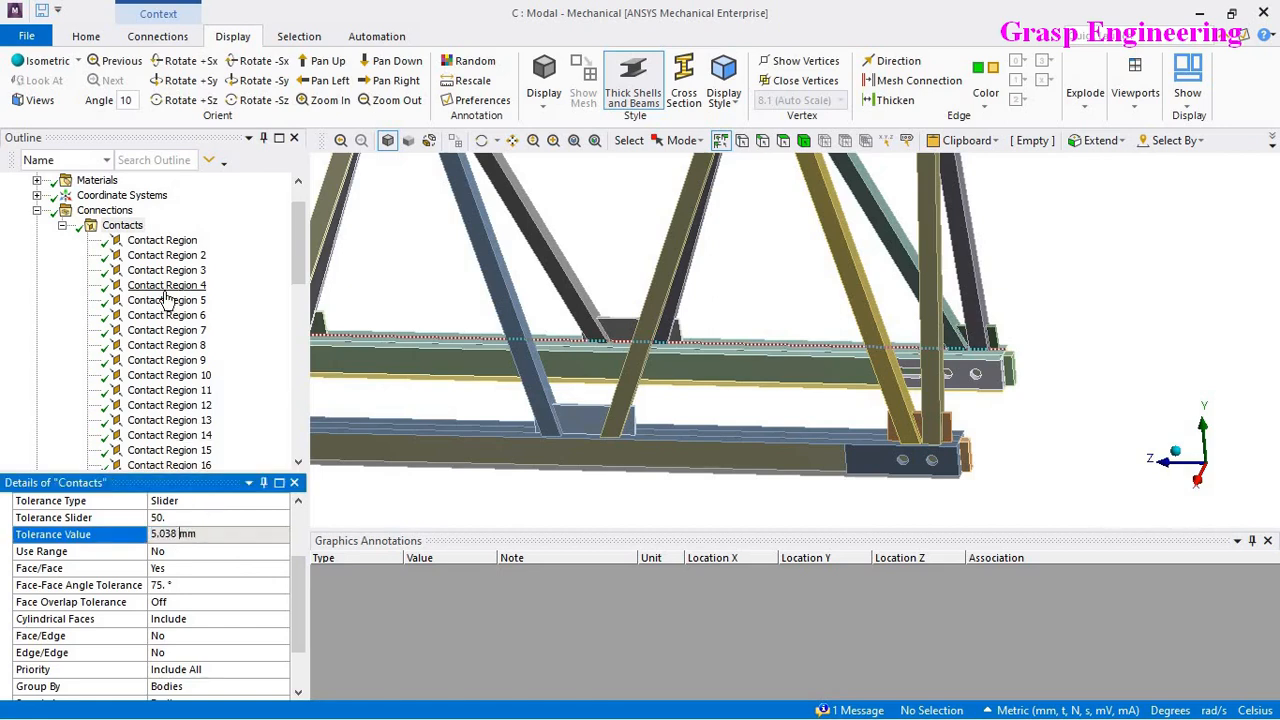
left_click(222, 517)
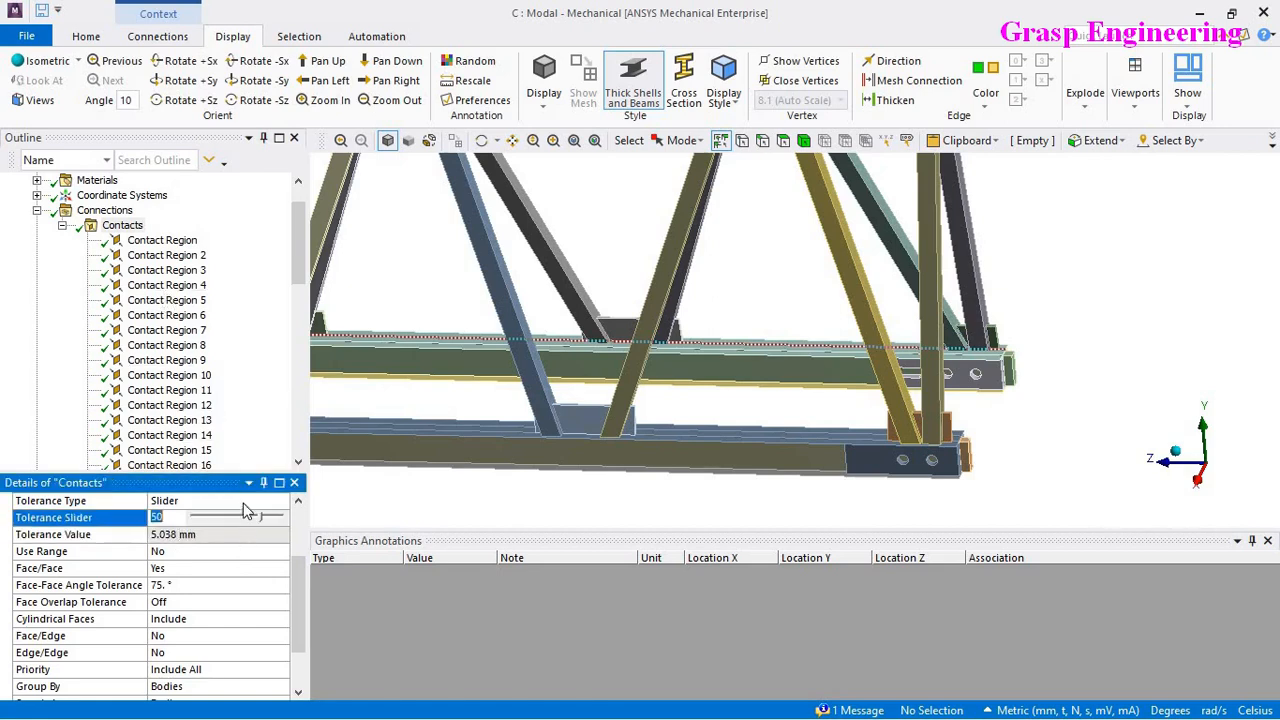
left_click_drag(233, 472, 240, 438)
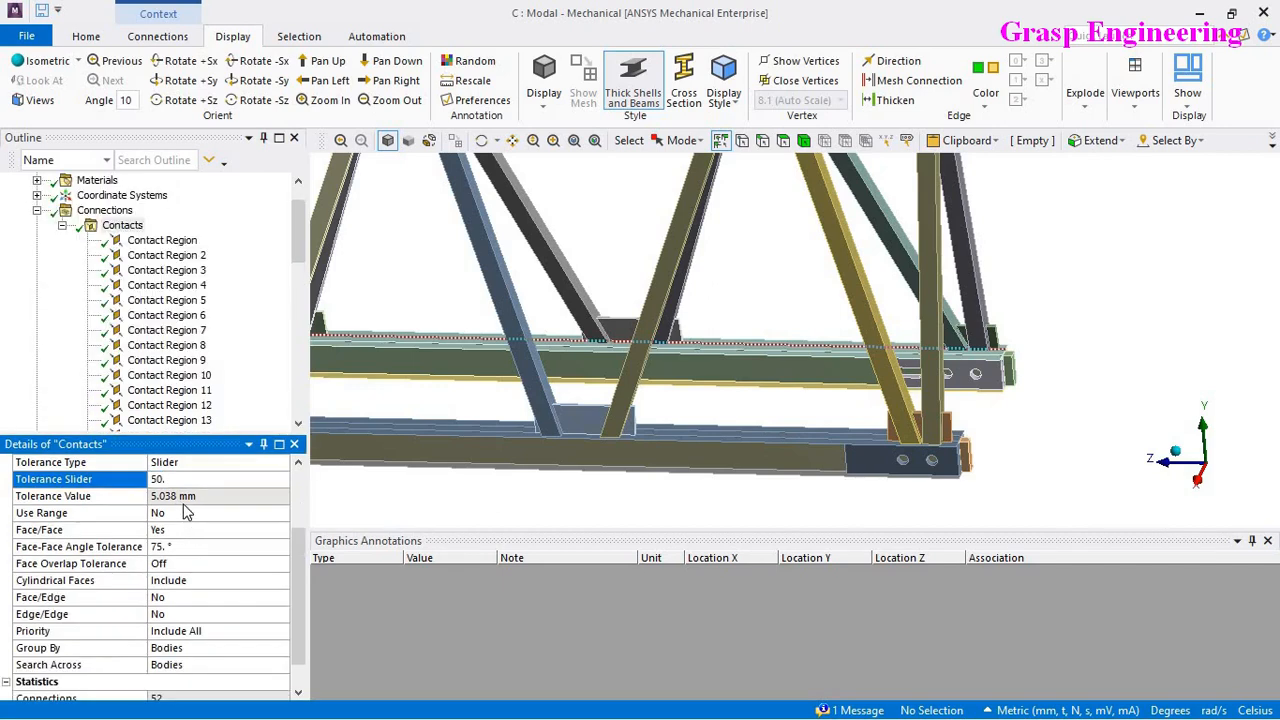
scroll(222, 300, "down", 3)
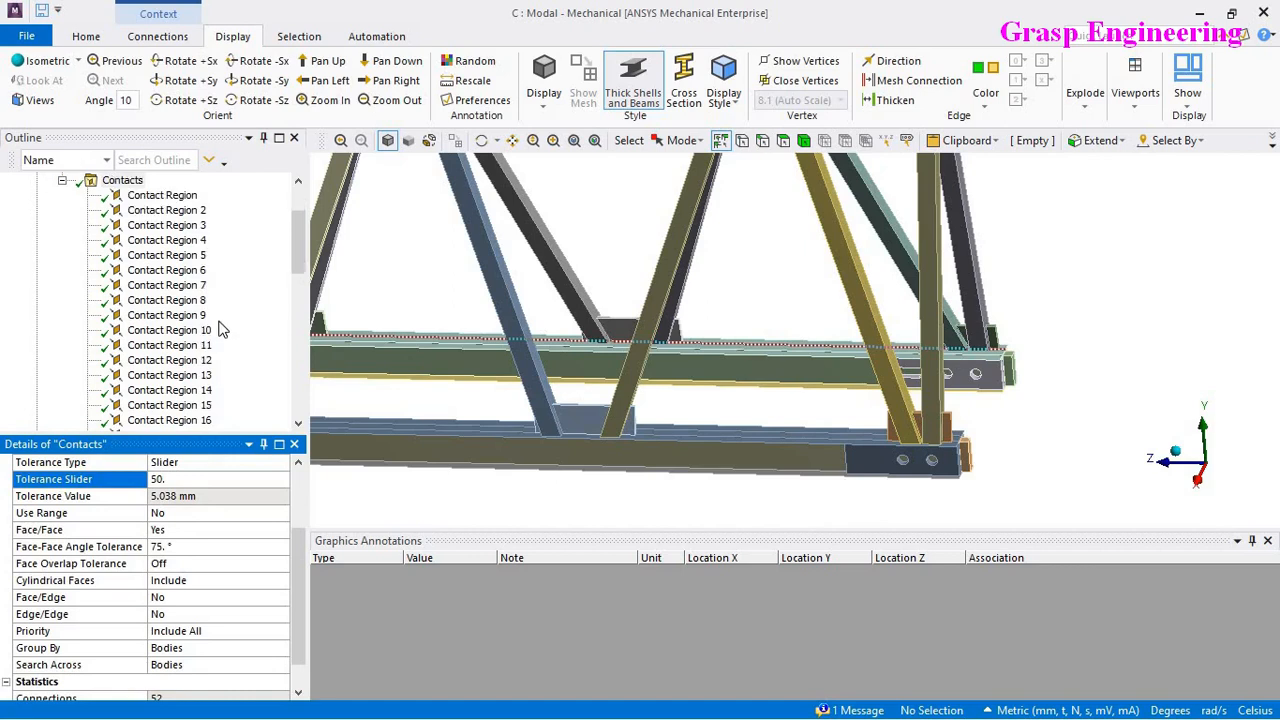
scroll(884, 430, "down", 4)
scroll(884, 430, "down", 2)
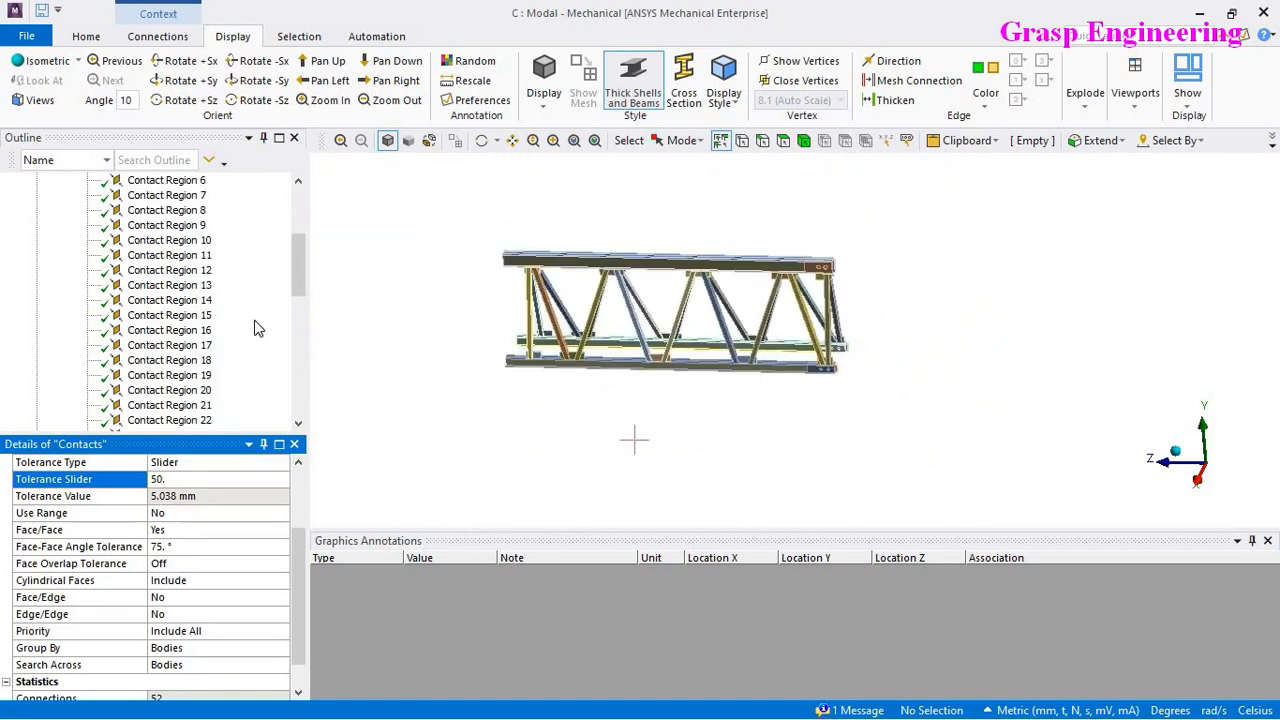
Step: Expand the Contacts group again and check its Tolerance Value against the whole girder
mouse_move(792, 388)
middle_mouse_down()
mouse_move(852, 368)
mouse_move(846, 382)
middle_mouse_up()
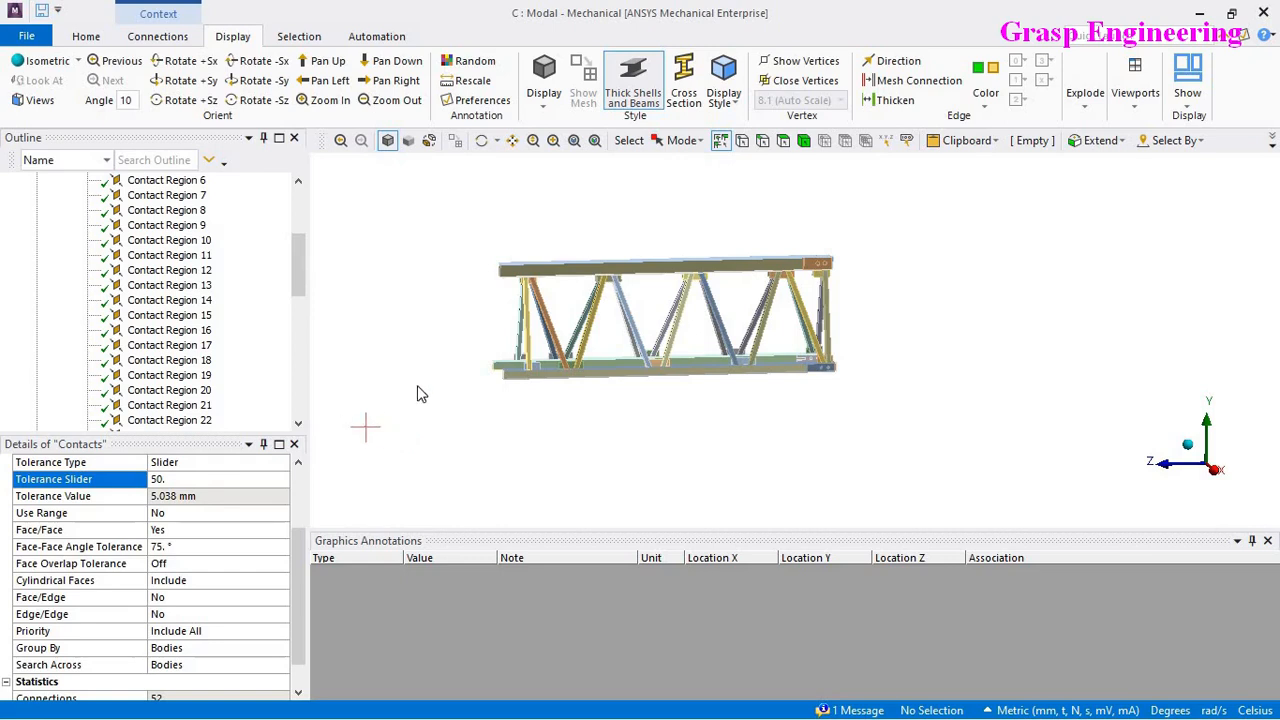
left_click_drag(302, 283, 305, 252)
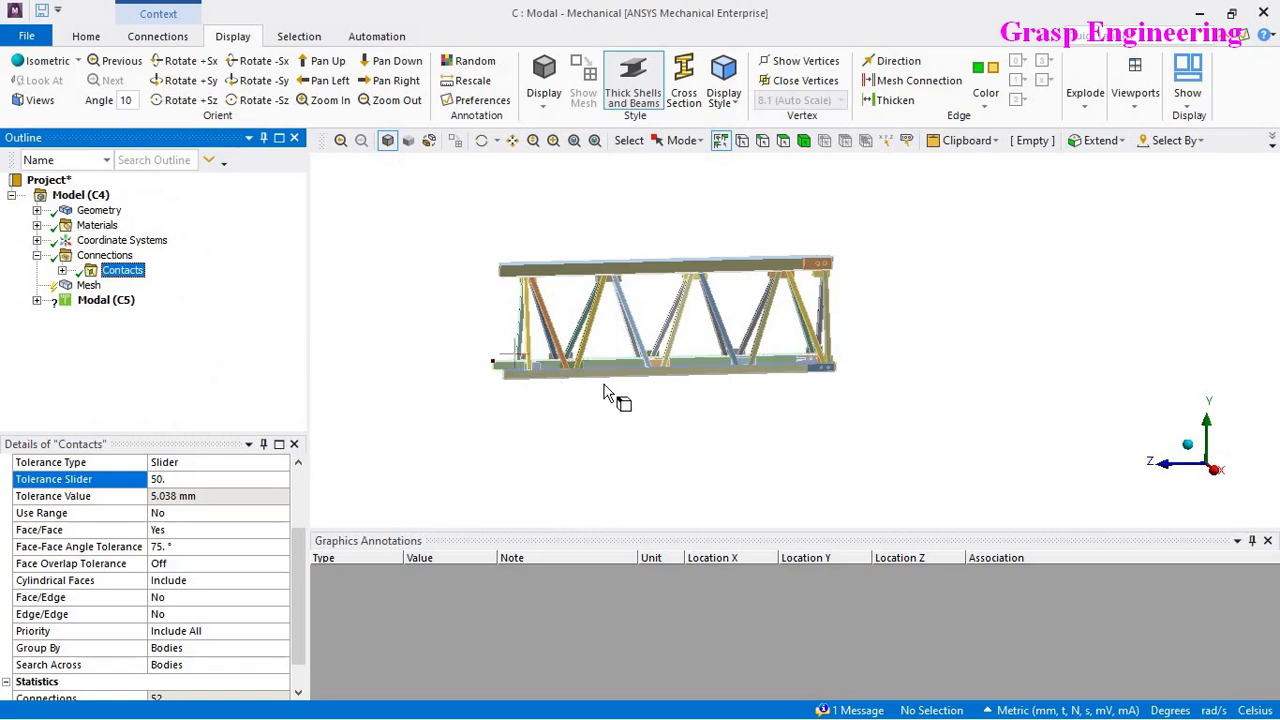
left_click(62, 271)
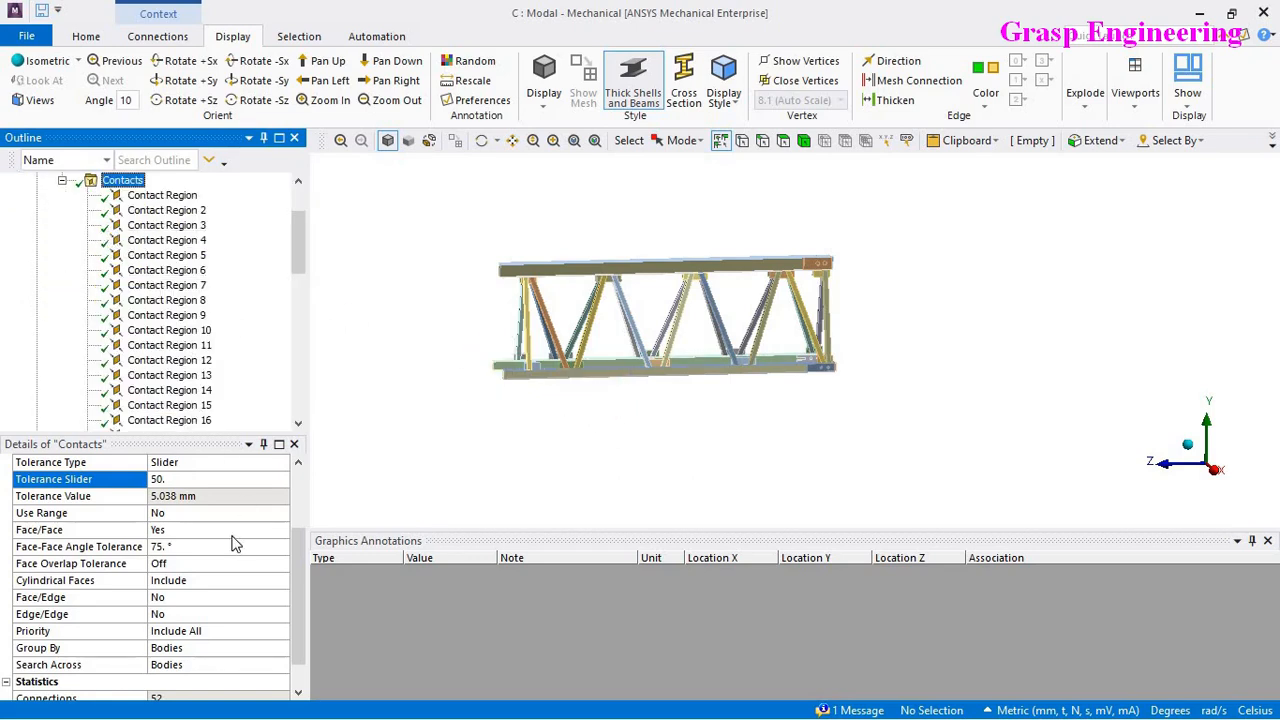
left_click(202, 496)
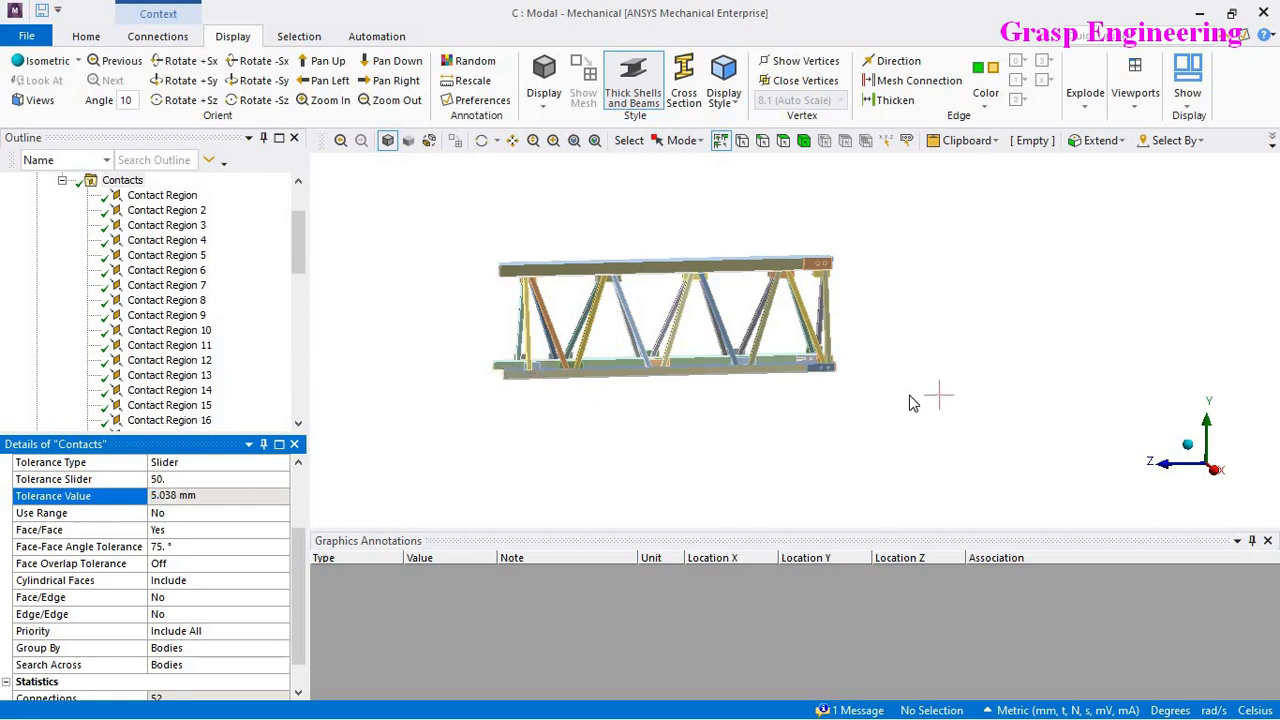
Step: Suppress all regenerated contact regions in the Contacts group, from the first one through Contact Region 52
scroll(910, 401, "up", 4)
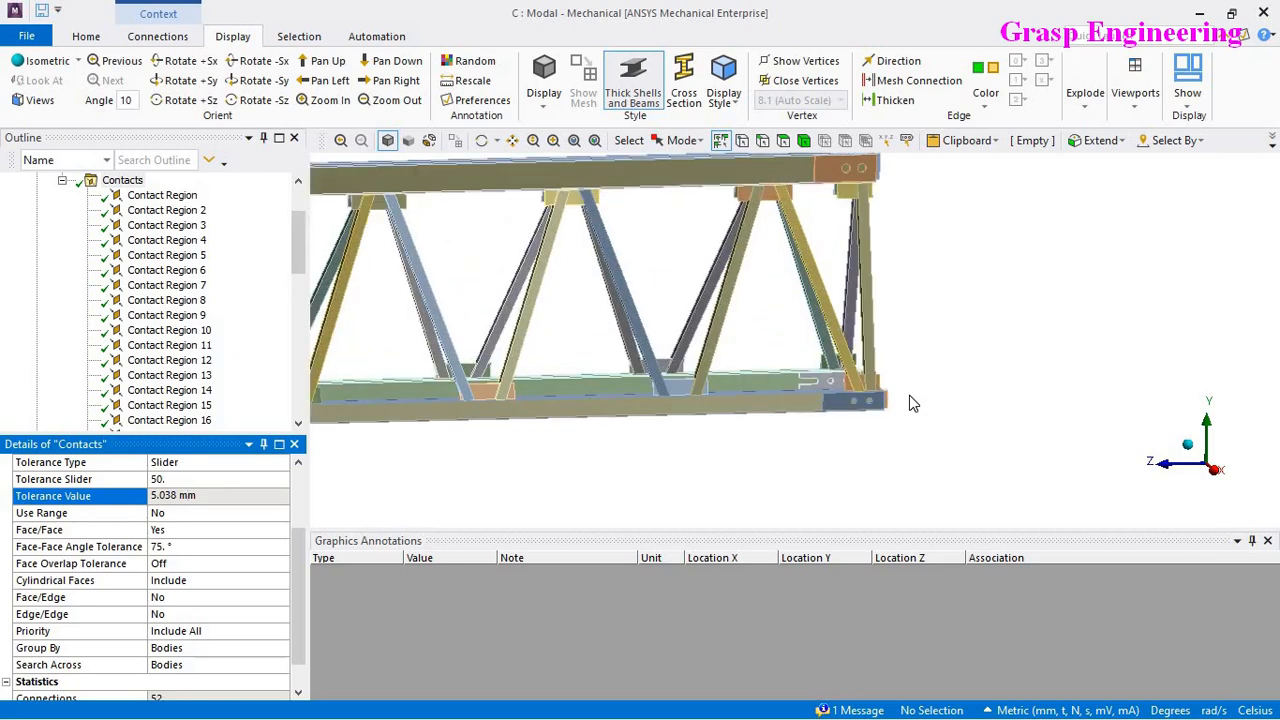
scroll(815, 434, "up", 5)
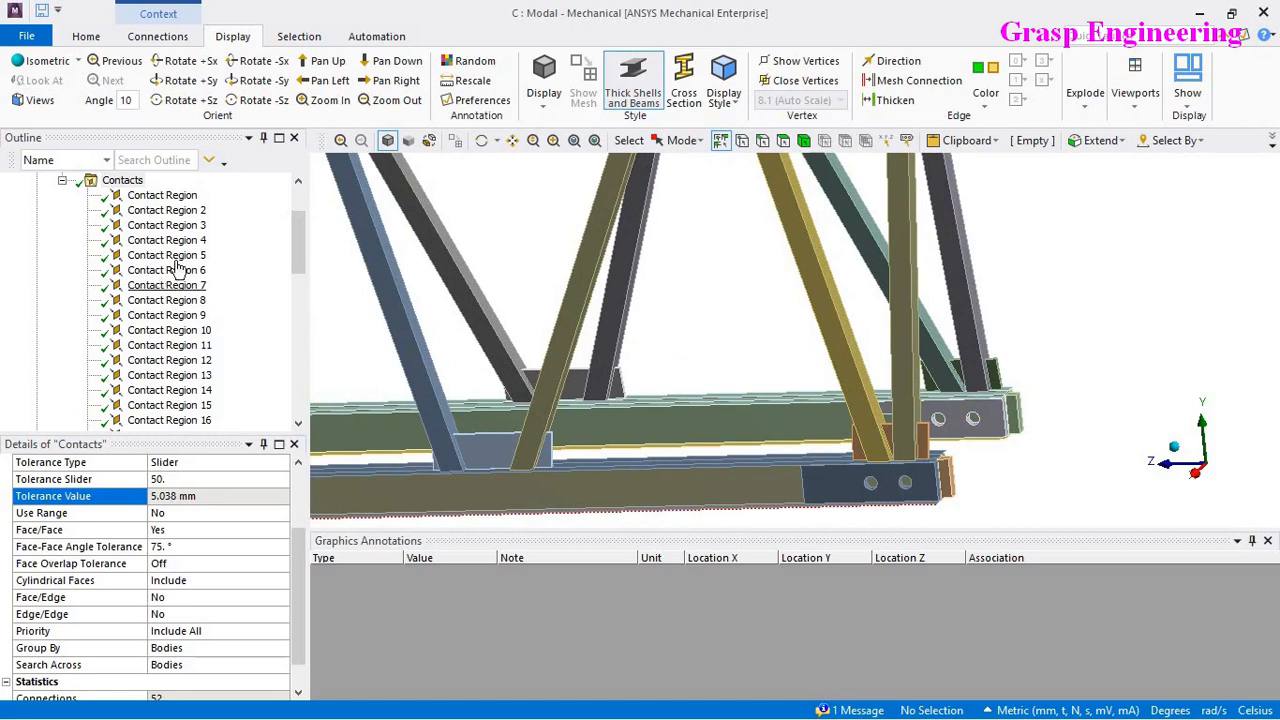
left_click(188, 197)
scroll(200, 310, "down", 12)
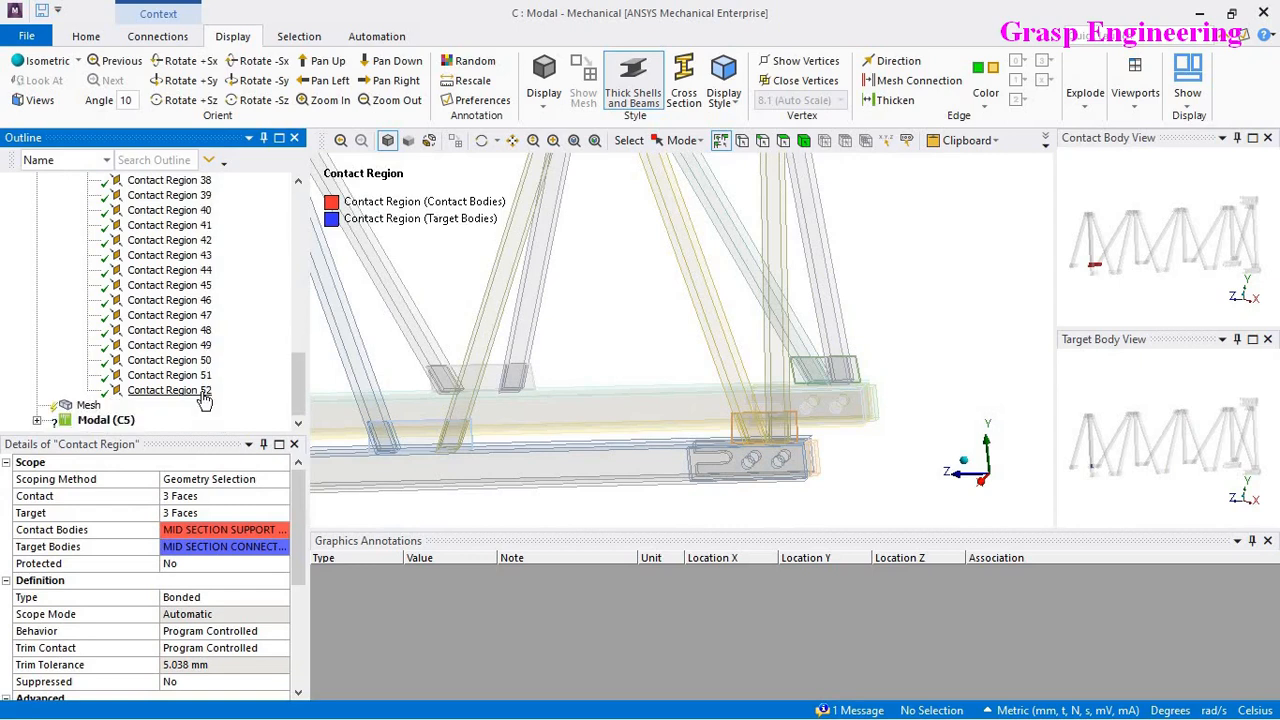
left_click(203, 393, "shift")
right_click(203, 391)
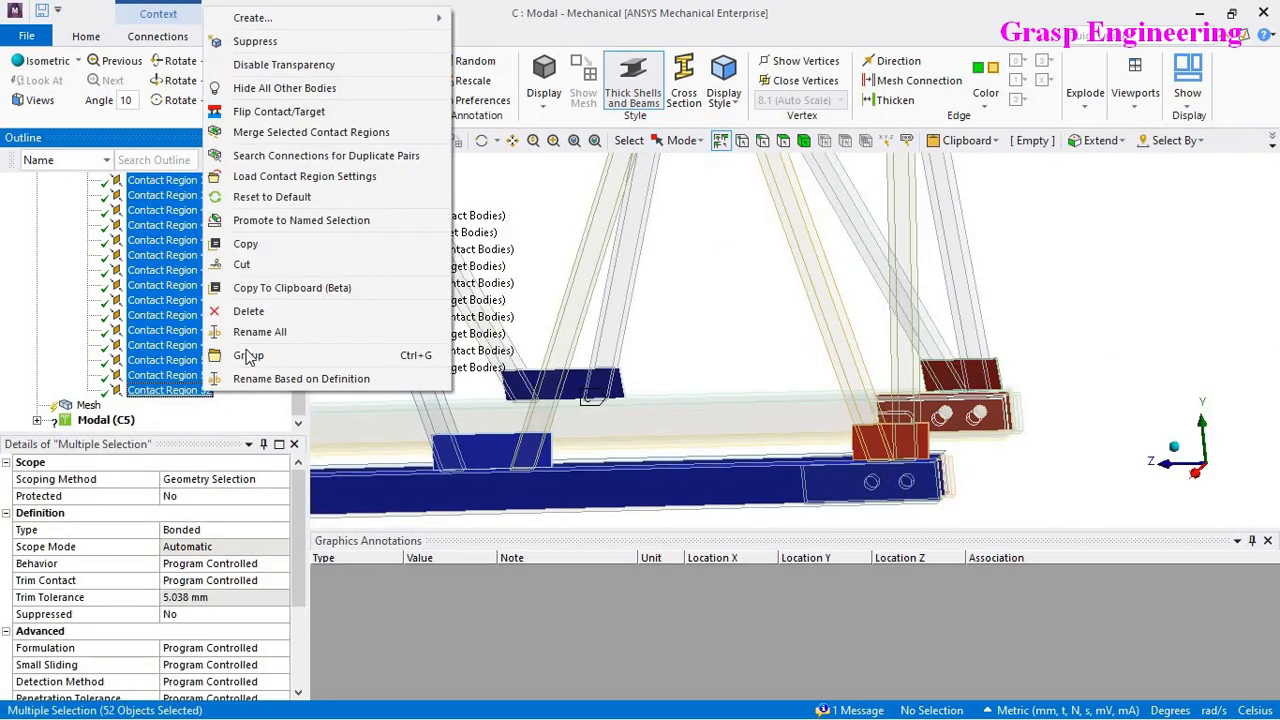
left_click(260, 42)
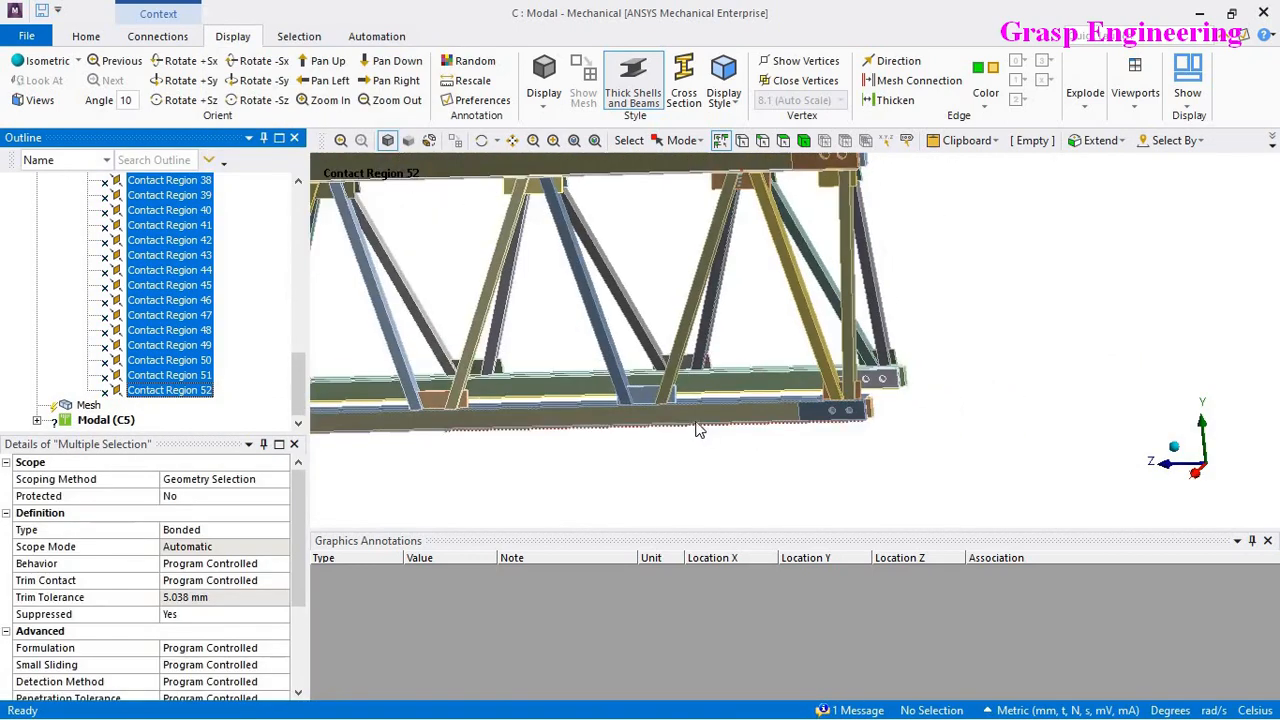
Step: Insert a manual contact region in the Contacts group and select the middle upper face of the near lower chord
scroll(698, 429, "down", 3)
middle_click_drag(698, 429, 644, 393)
middle_click_drag(644, 393, 883, 334, "ctrl")
scroll(814, 414, "up", 5)
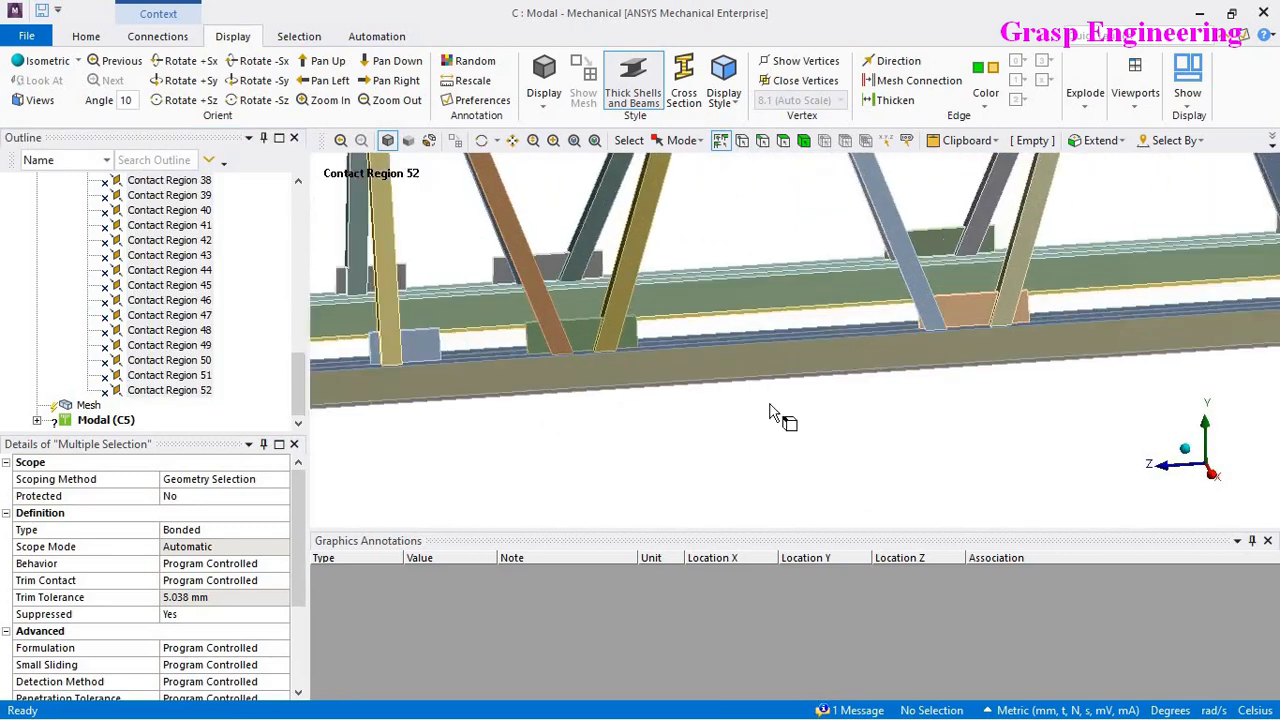
scroll(770, 410, "up", 2)
middle_click_drag(770, 410, 1025, 404, "ctrl")
middle_click_drag(750, 352, 1007, 349, "ctrl")
scroll(765, 335, "up", 2)
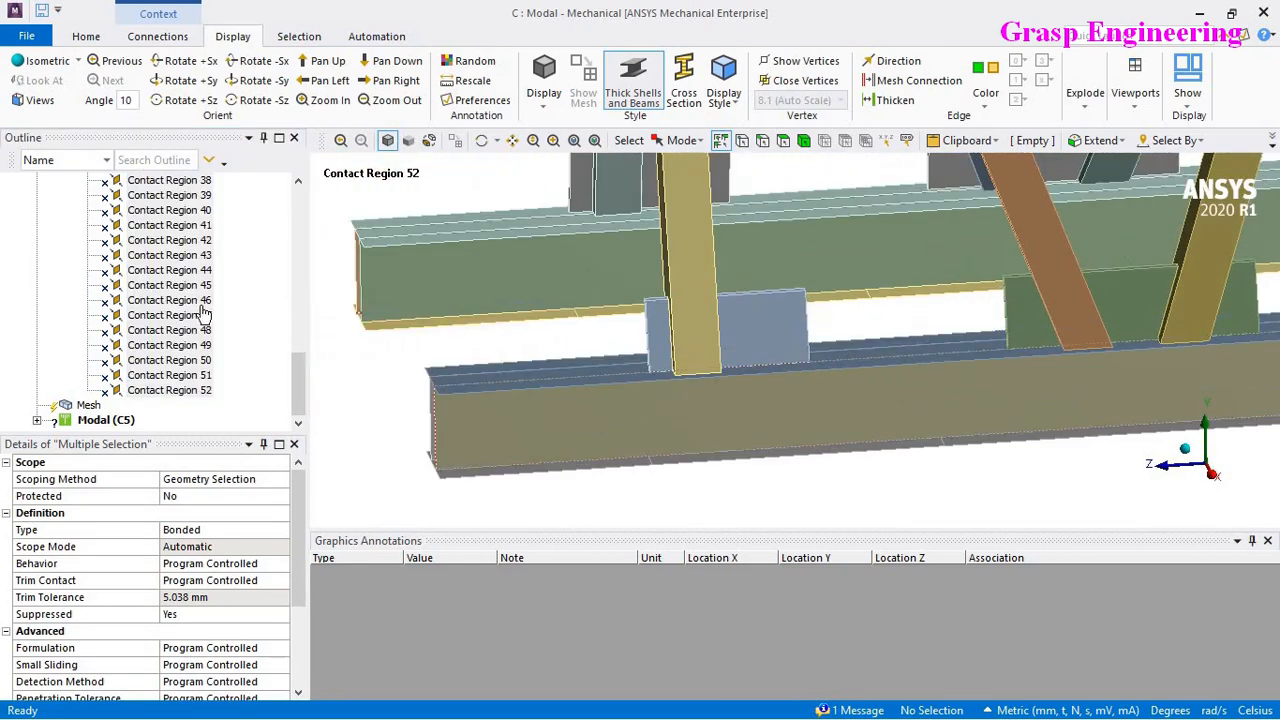
scroll(203, 313, "up", 12)
left_click(110, 243)
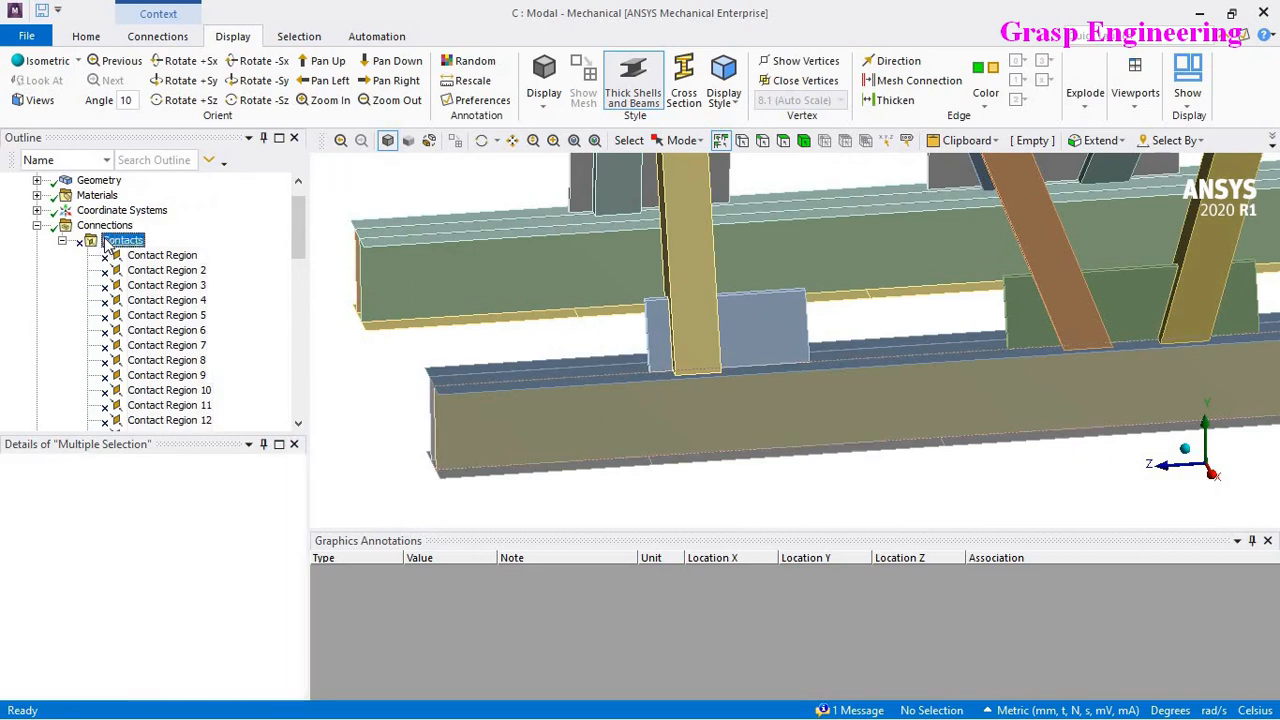
right_click(106, 242)
mouse_move(143, 270)
left_click(452, 294)
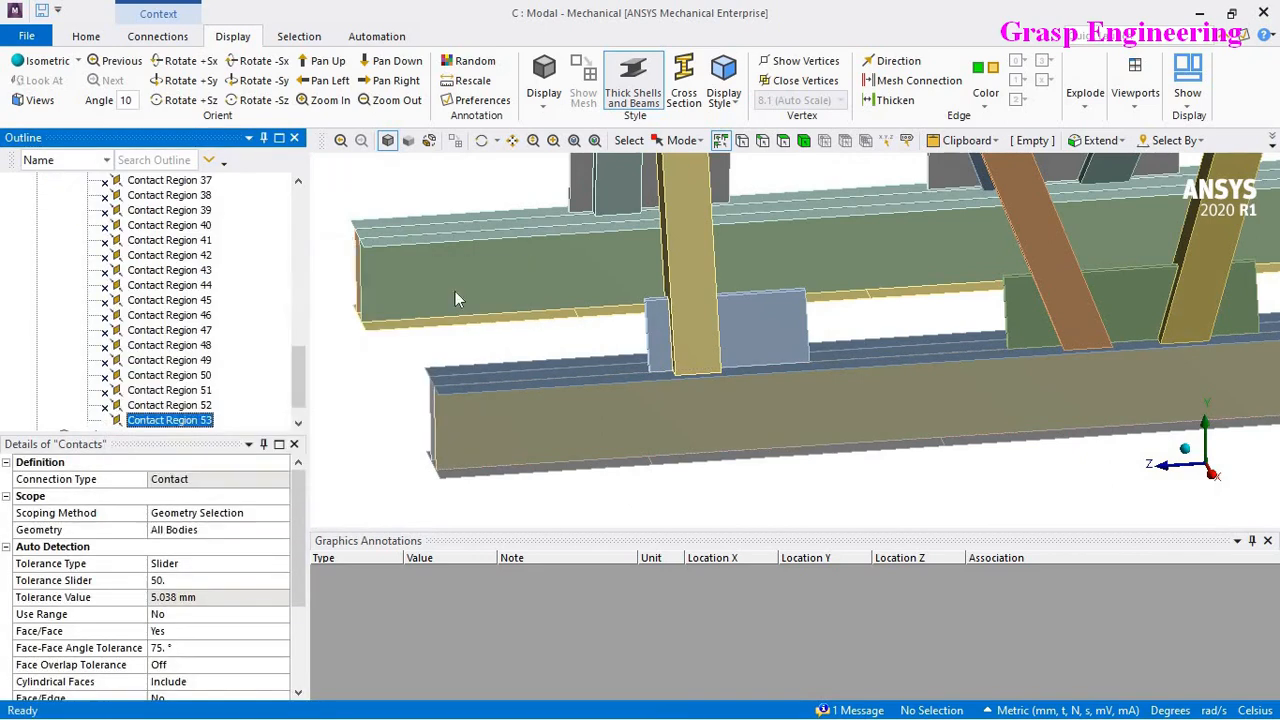
left_click(784, 141)
left_click(519, 364)
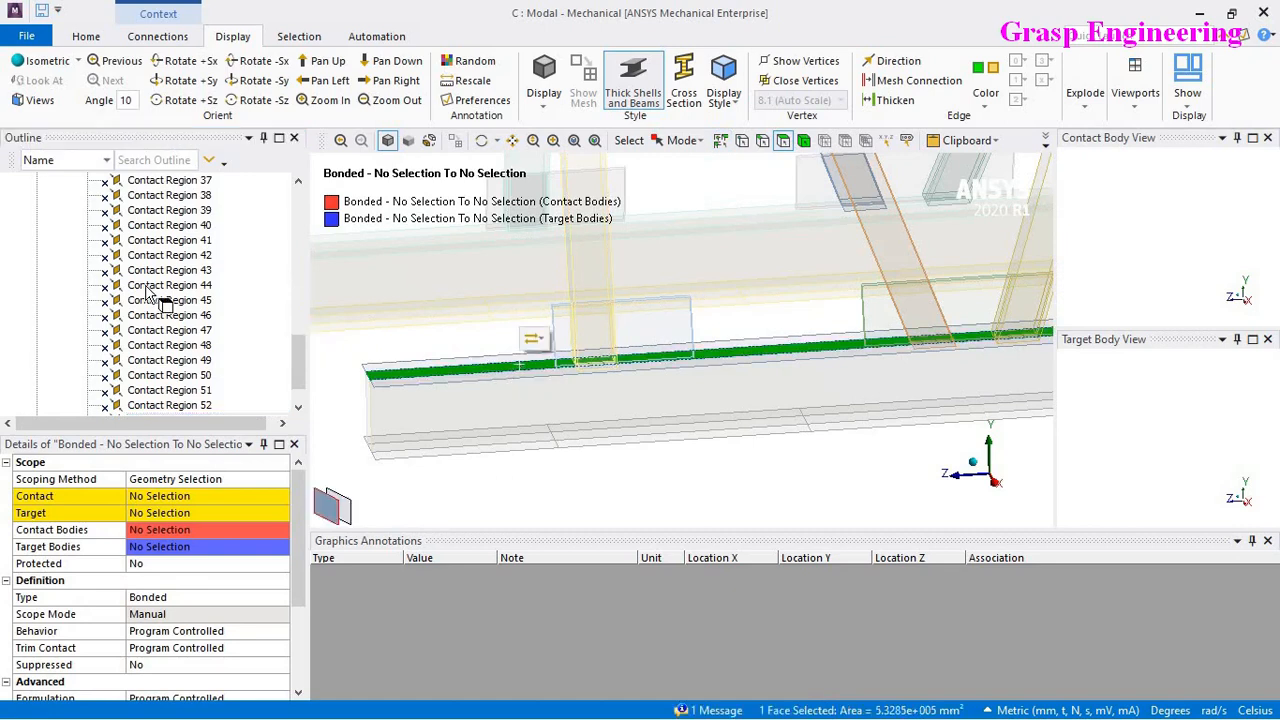
scroll(150, 300, "up", 12)
left_click(179, 245)
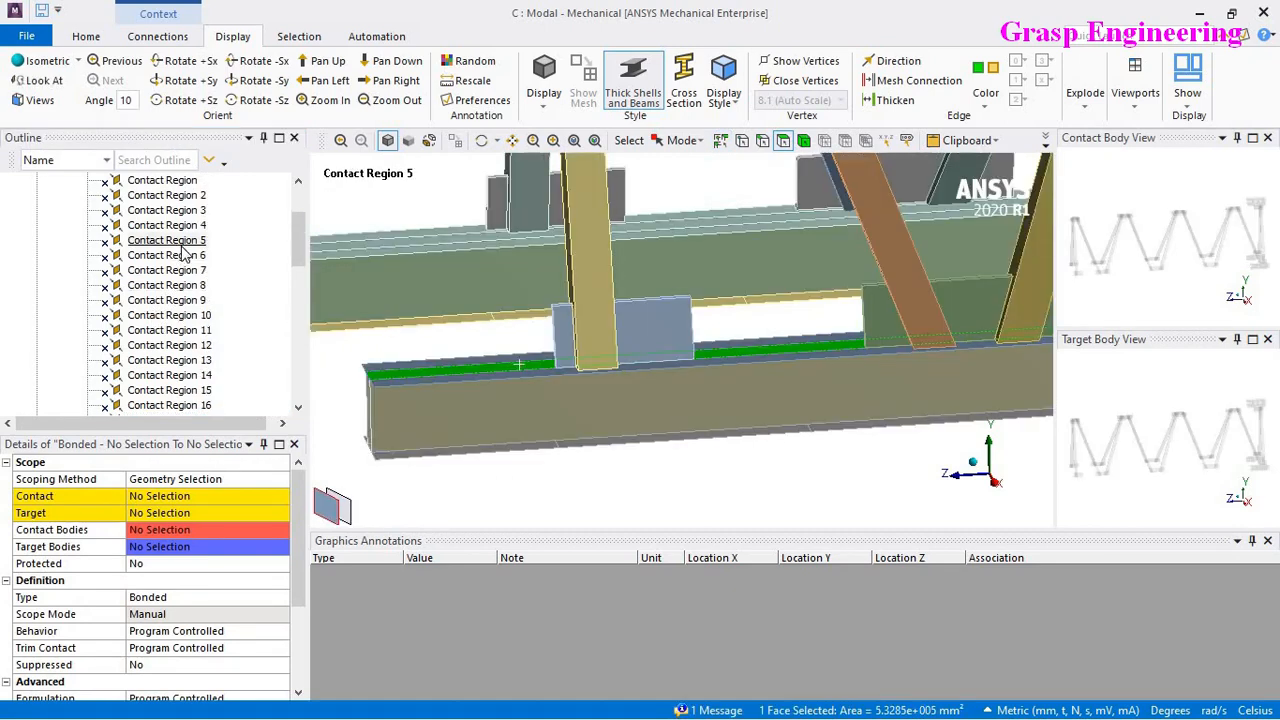
right_click(183, 254)
left_click(298, 328)
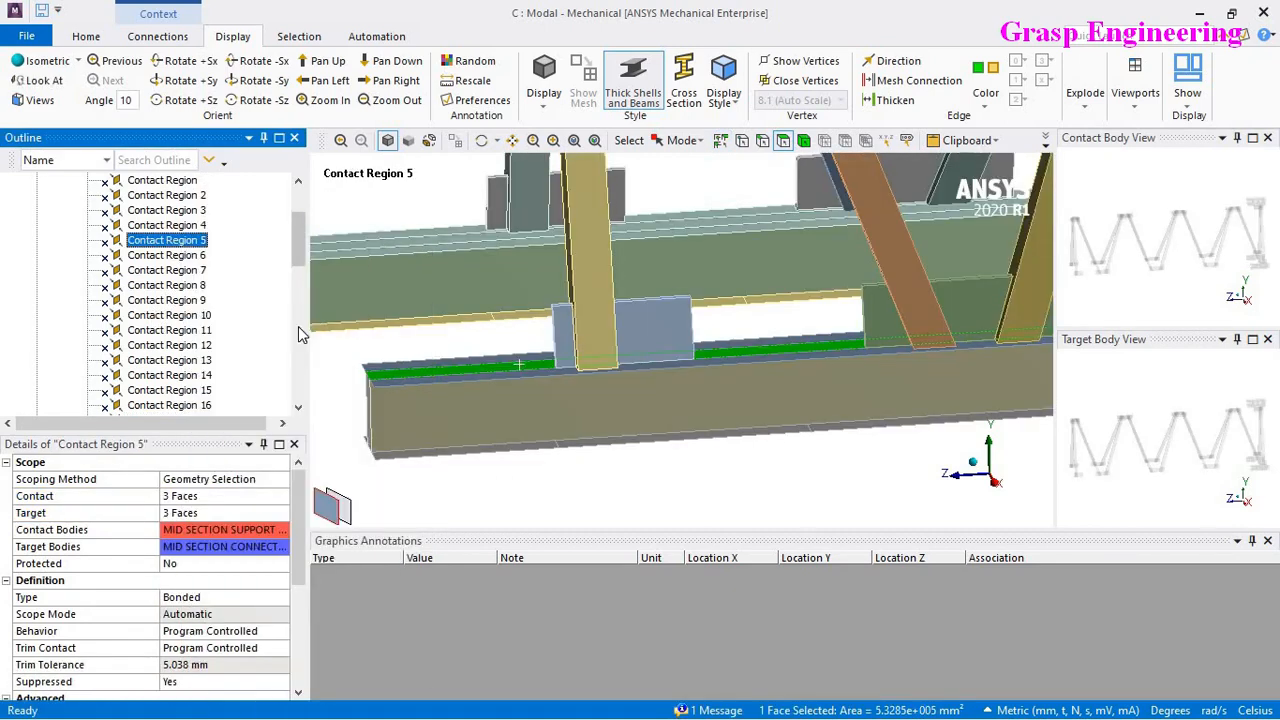
Step: Scope the contact side of the new manual bonded region to the three upper faces of the near lower chord
scroll(261, 332, "down", 13)
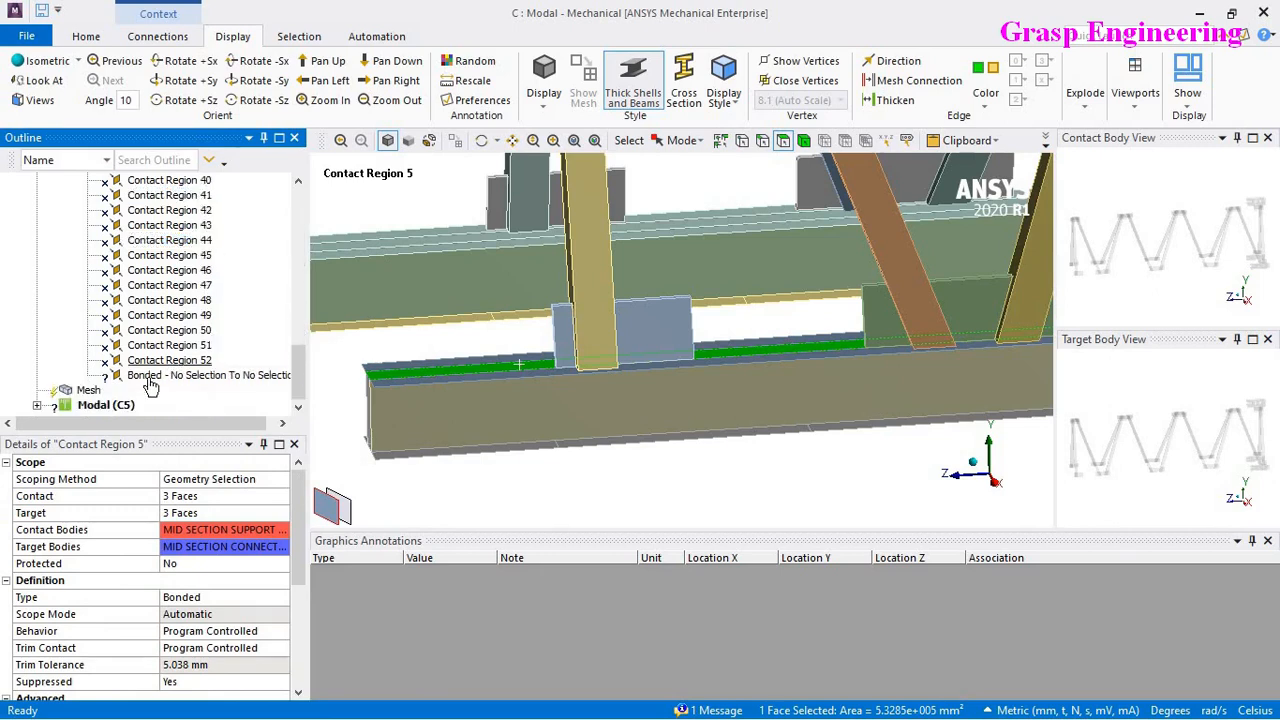
left_click(150, 378)
left_click(150, 377)
left_click(244, 496)
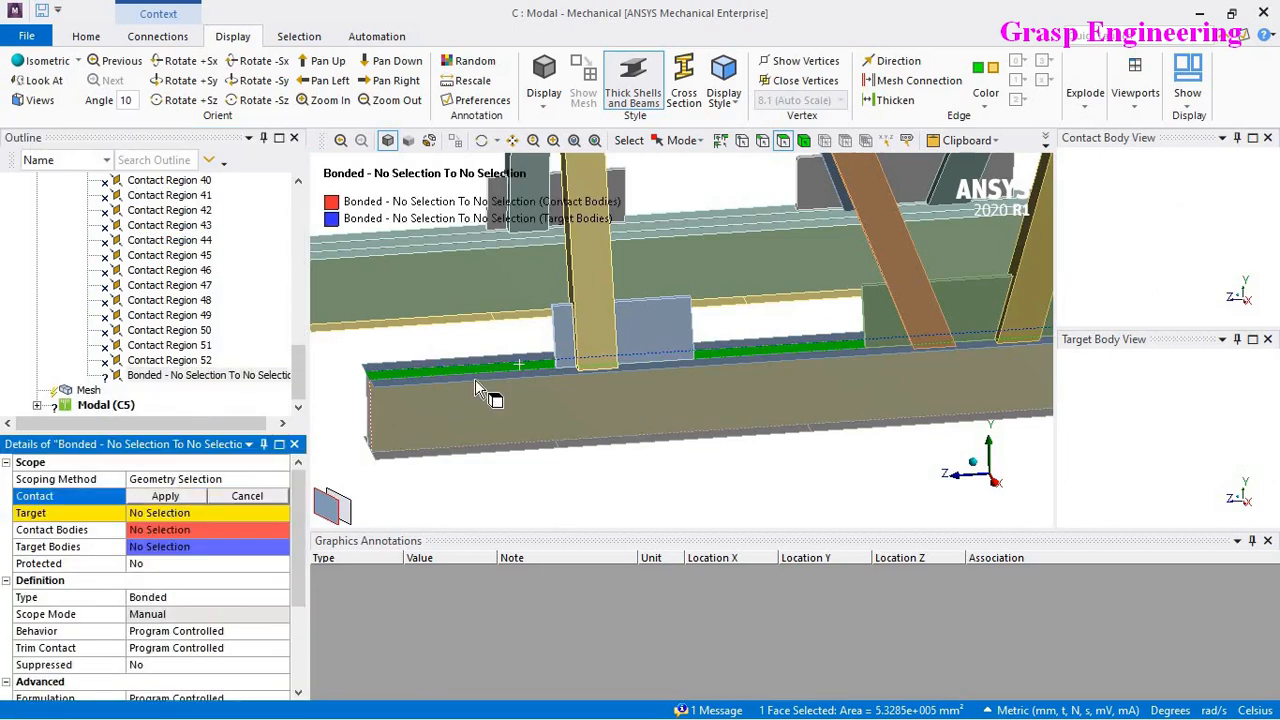
left_click(477, 378, "ctrl")
left_click(477, 363, "ctrl")
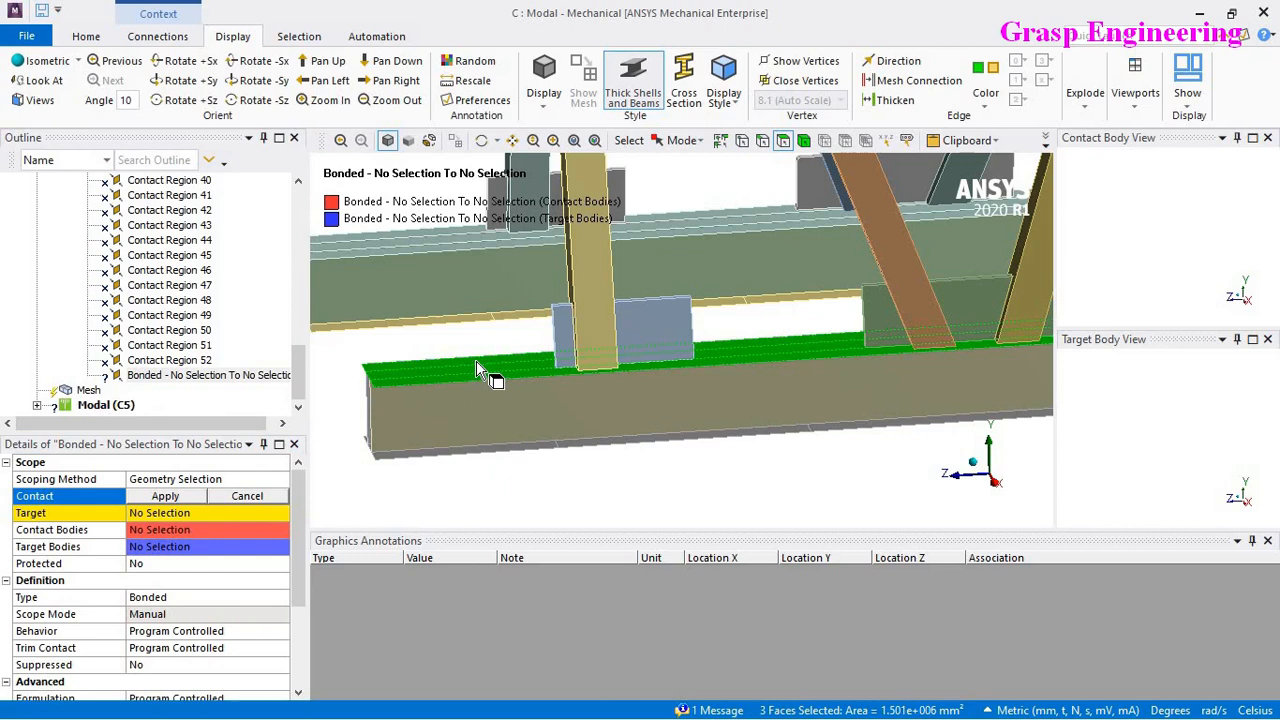
left_click(190, 504)
Step: Begin choosing the target geometry and hide all bodies except the near end vertical strut and its gusset plate
left_click(225, 512)
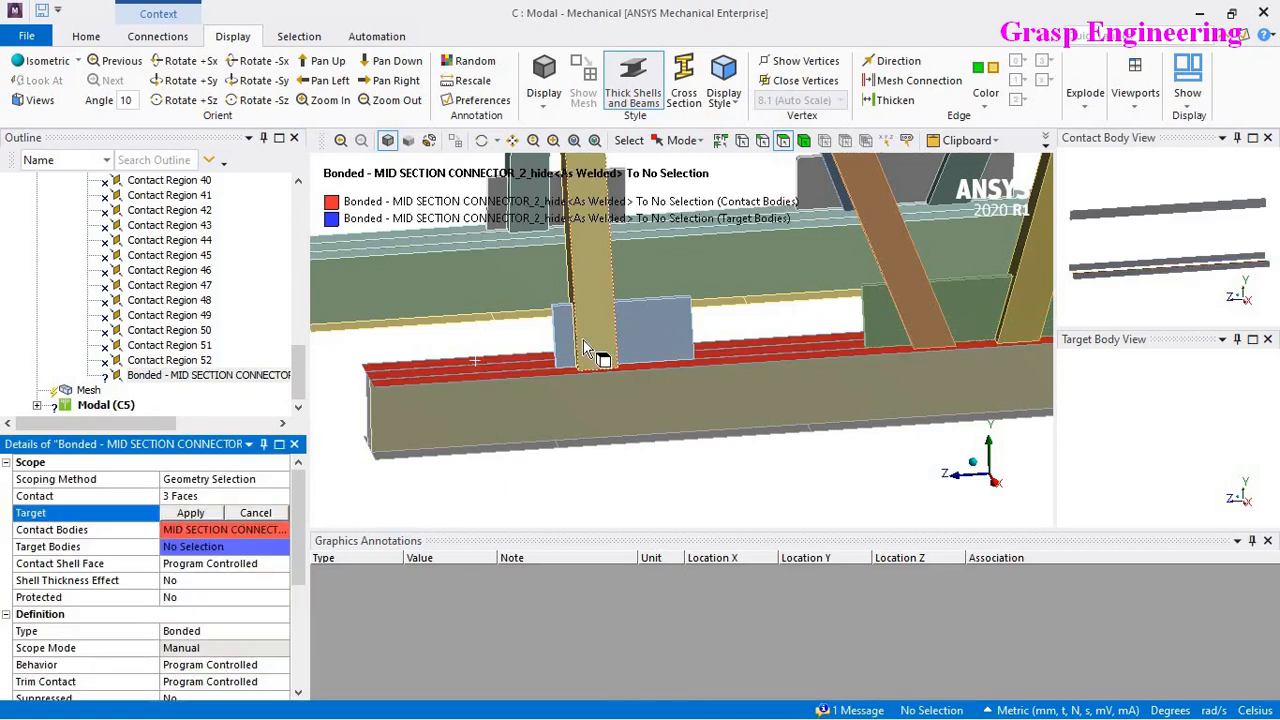
left_click(583, 339)
left_click(597, 342, "ctrl")
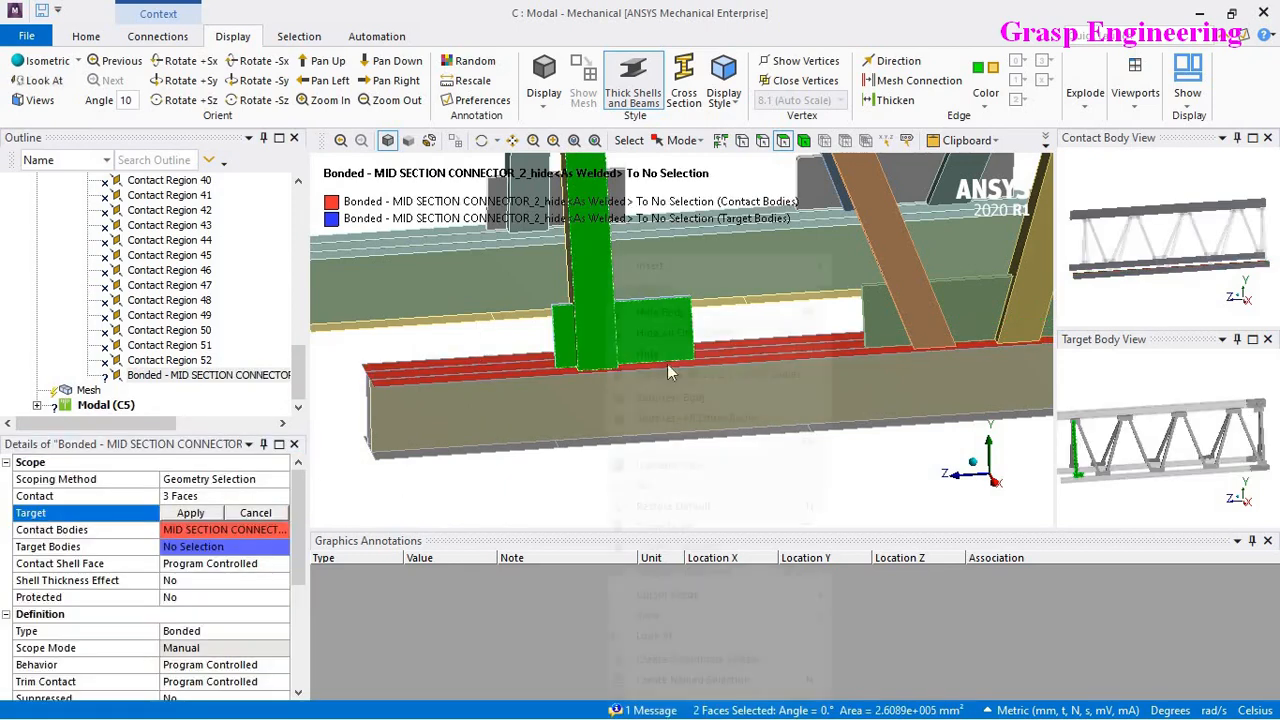
right_click(607, 350)
left_click(690, 330)
left_click(669, 474)
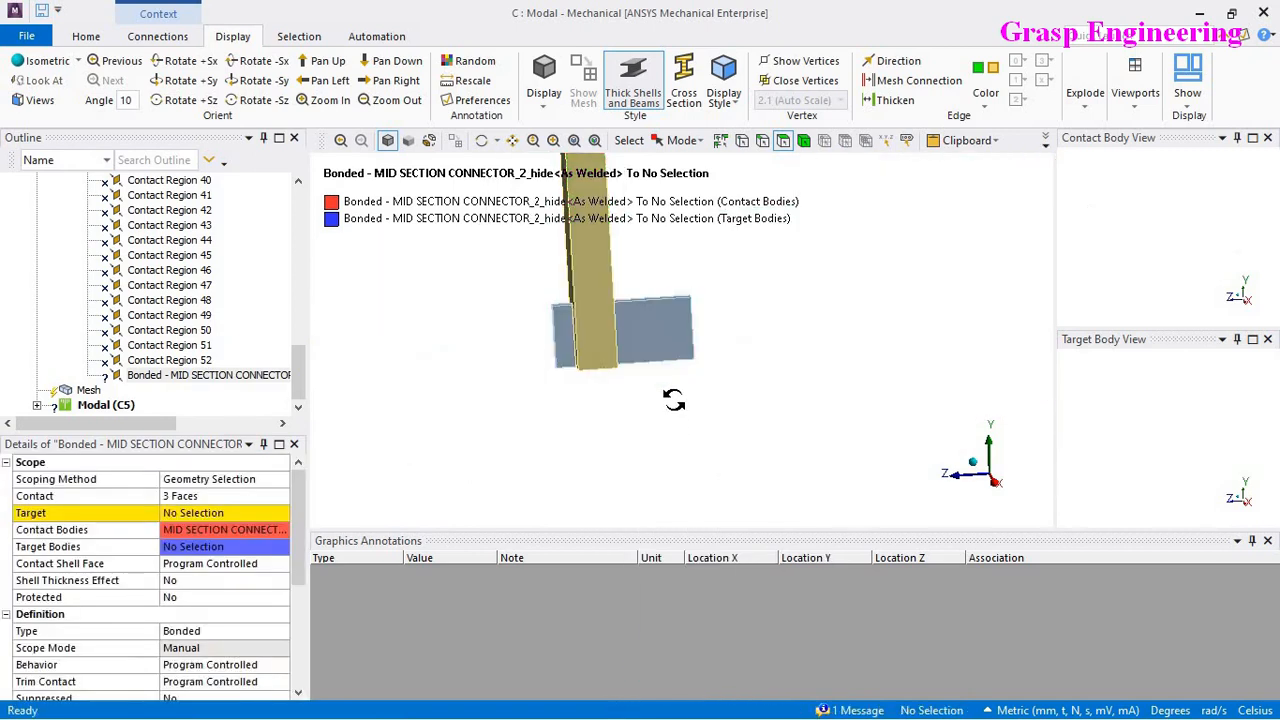
Step: Scope the manual region's target side to the three underside faces of the isolated strut and gusset plate
middle_click_drag(674, 403, 655, 262)
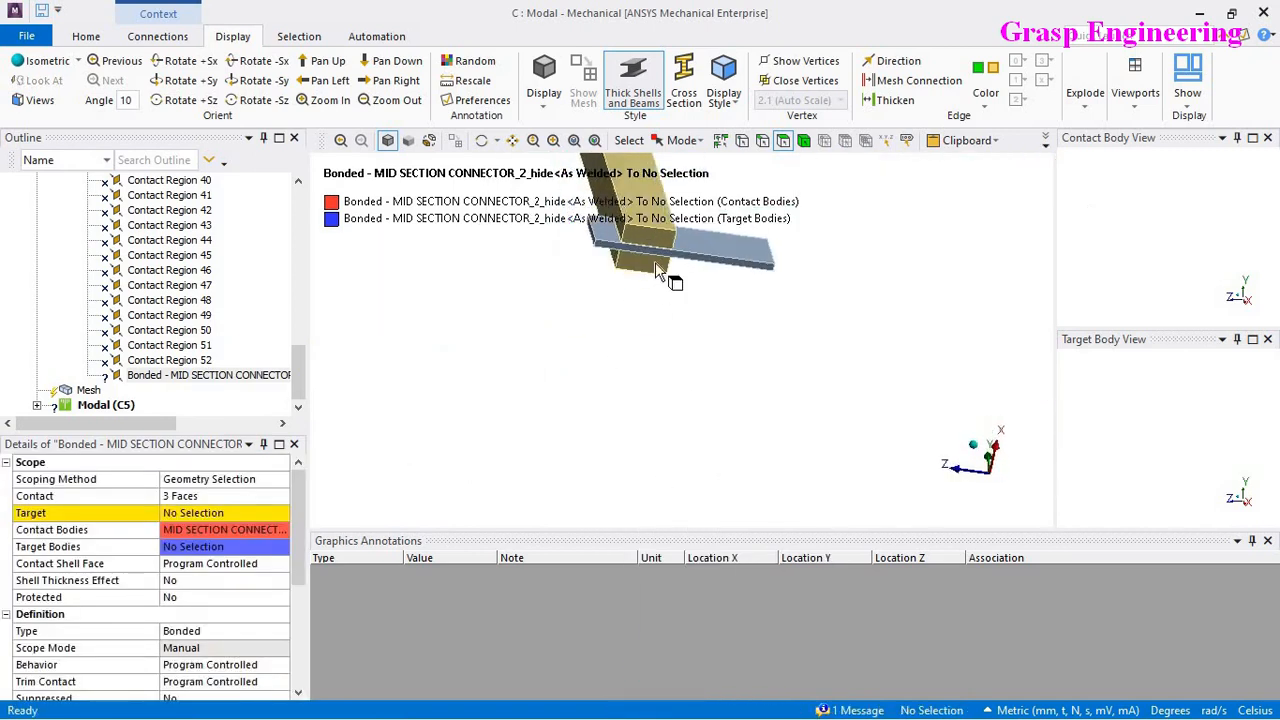
left_click(659, 251)
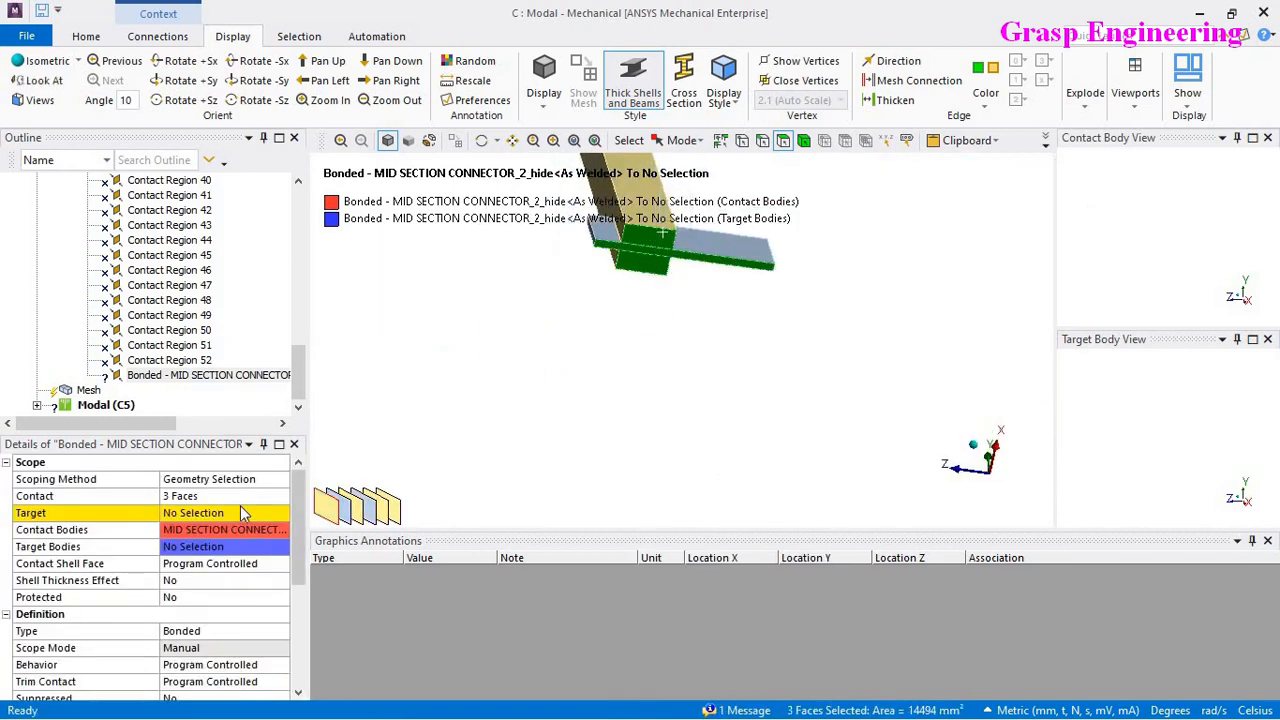
left_click(193, 513)
left_click(215, 513)
Step: Show all bodies of the girder again and bring the upper chord and neighbouring braces into view
right_click(680, 337)
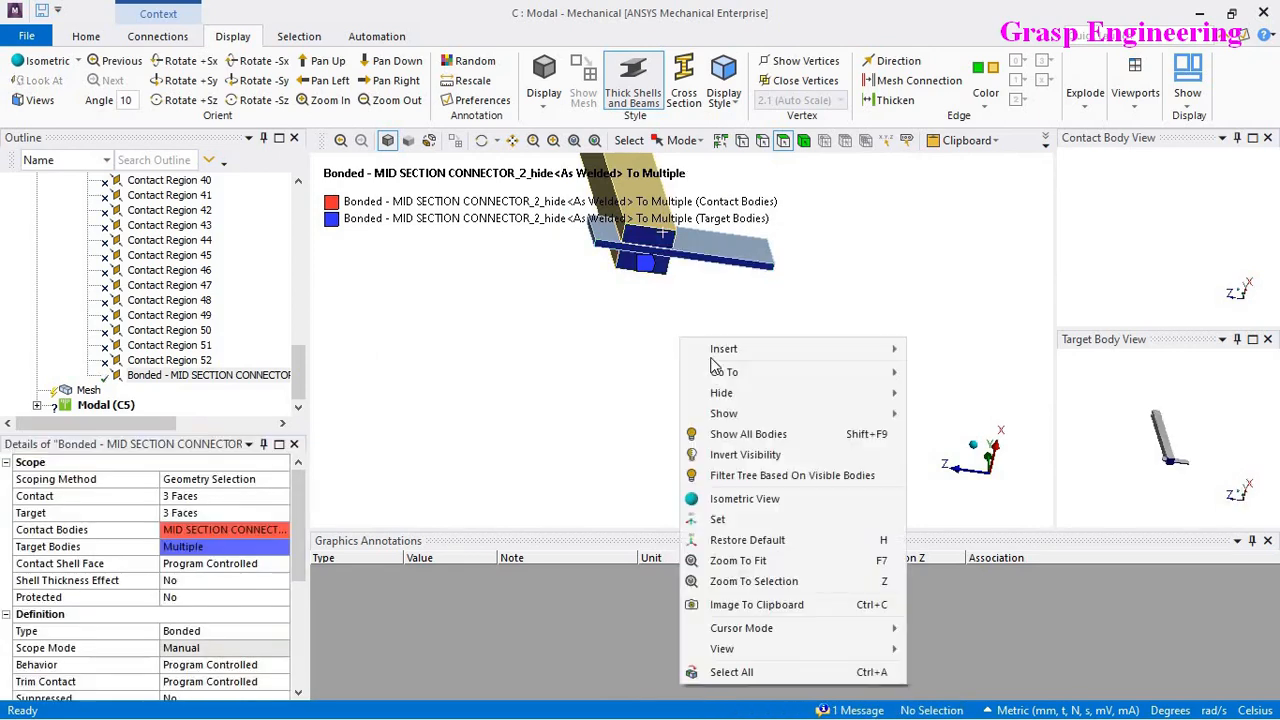
left_click(728, 436)
scroll(678, 426, "down", 4)
middle_click_drag(731, 374, 668, 462)
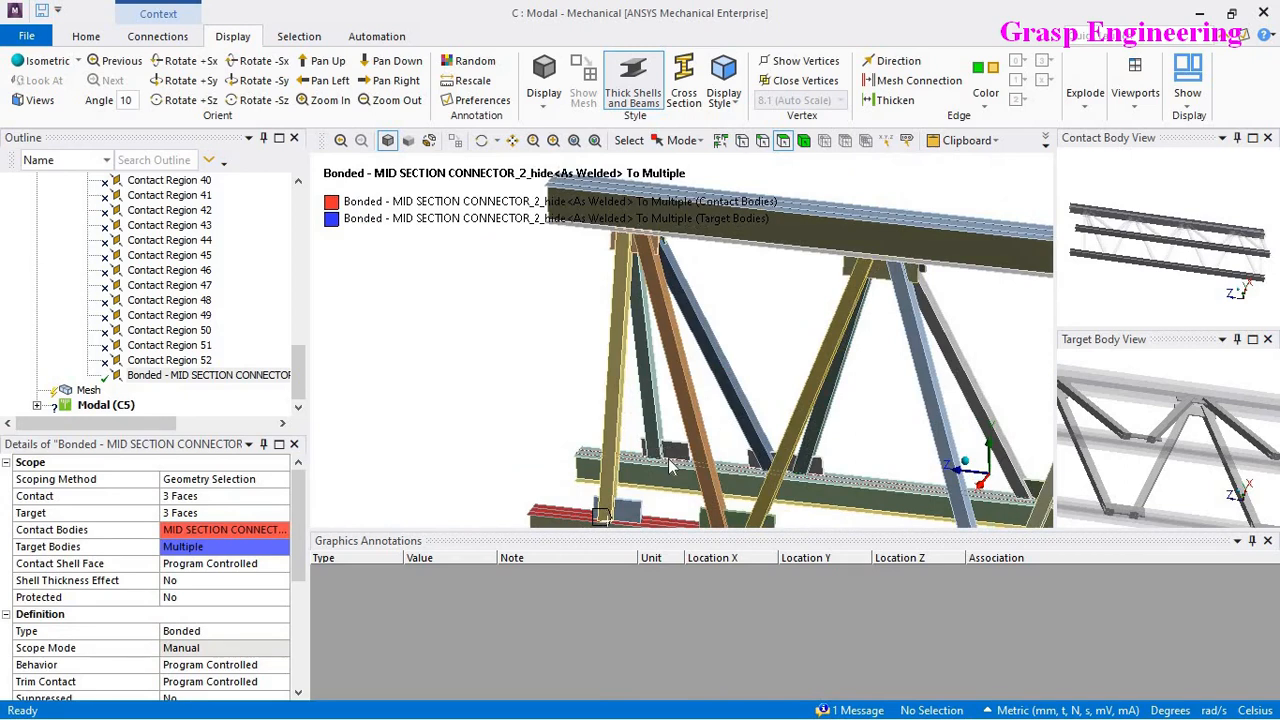
Step: Delete the manually scoped bonded contact for MID SECTION CONNECTOR_2 at the end of the contact list
middle_click_drag(678, 340, 625, 378)
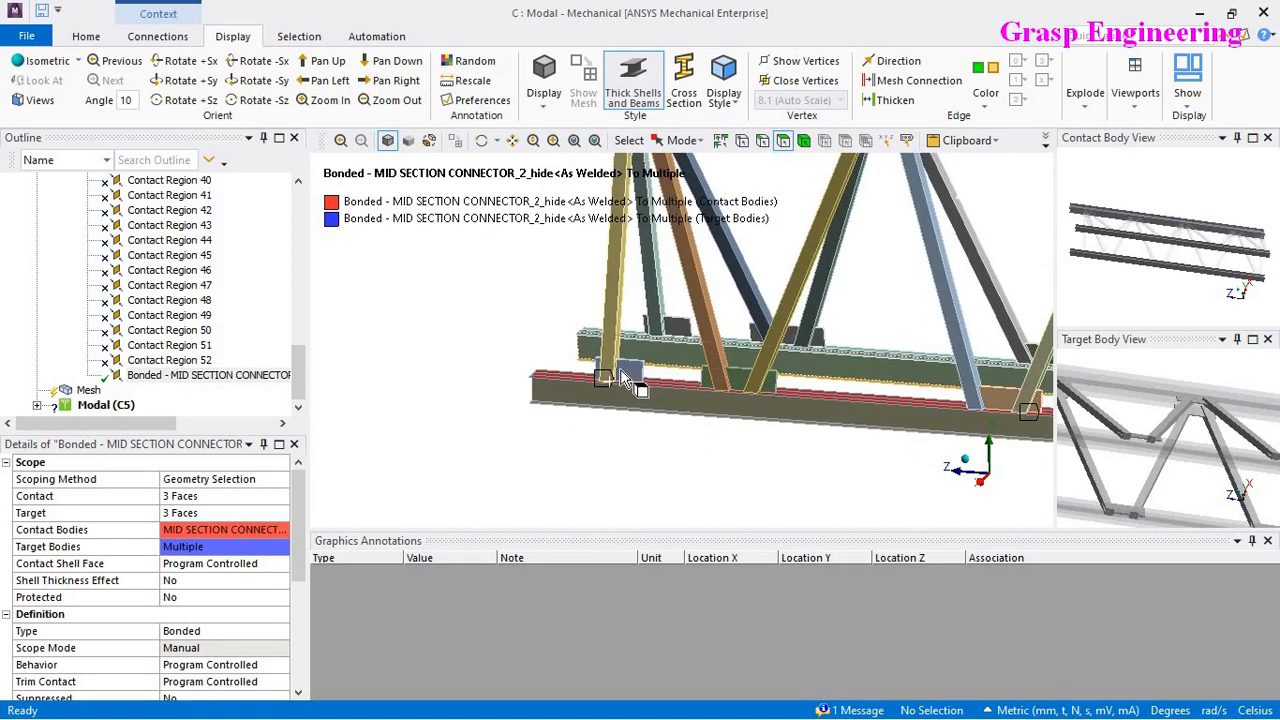
left_click(190, 513)
middle_click_drag(771, 443, 447, 421, "ctrl")
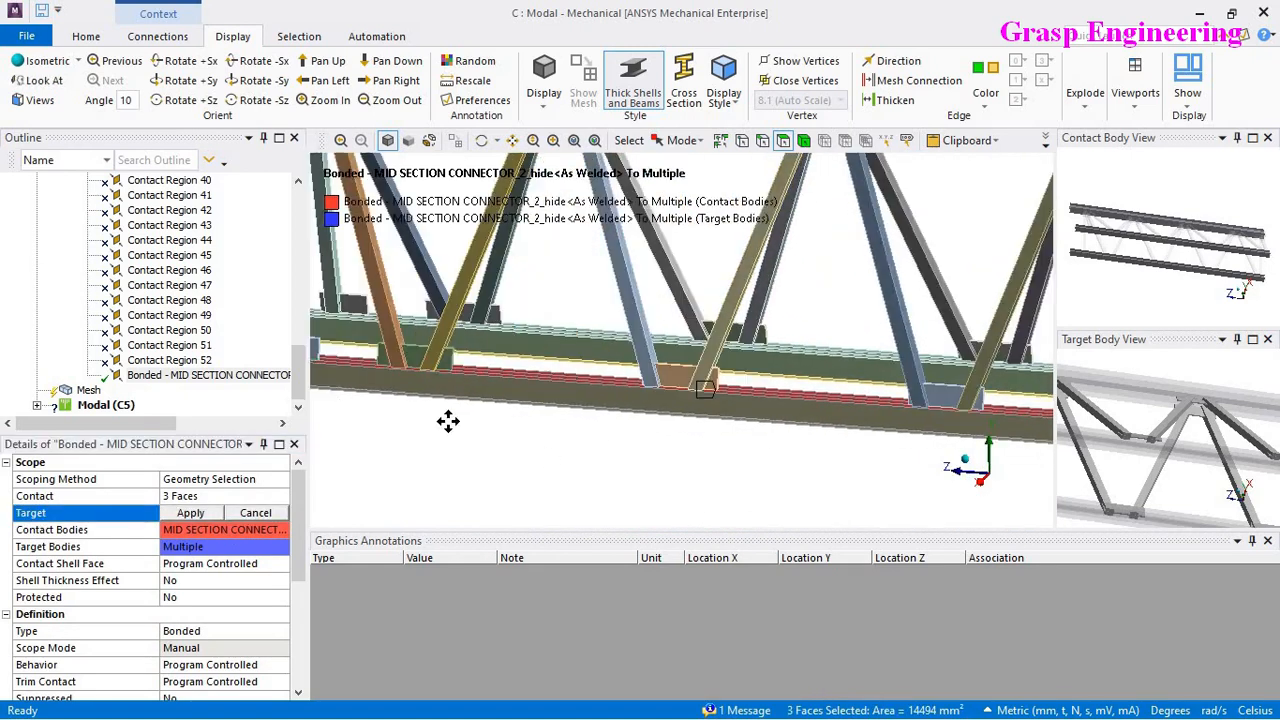
scroll(836, 452, "down", 5)
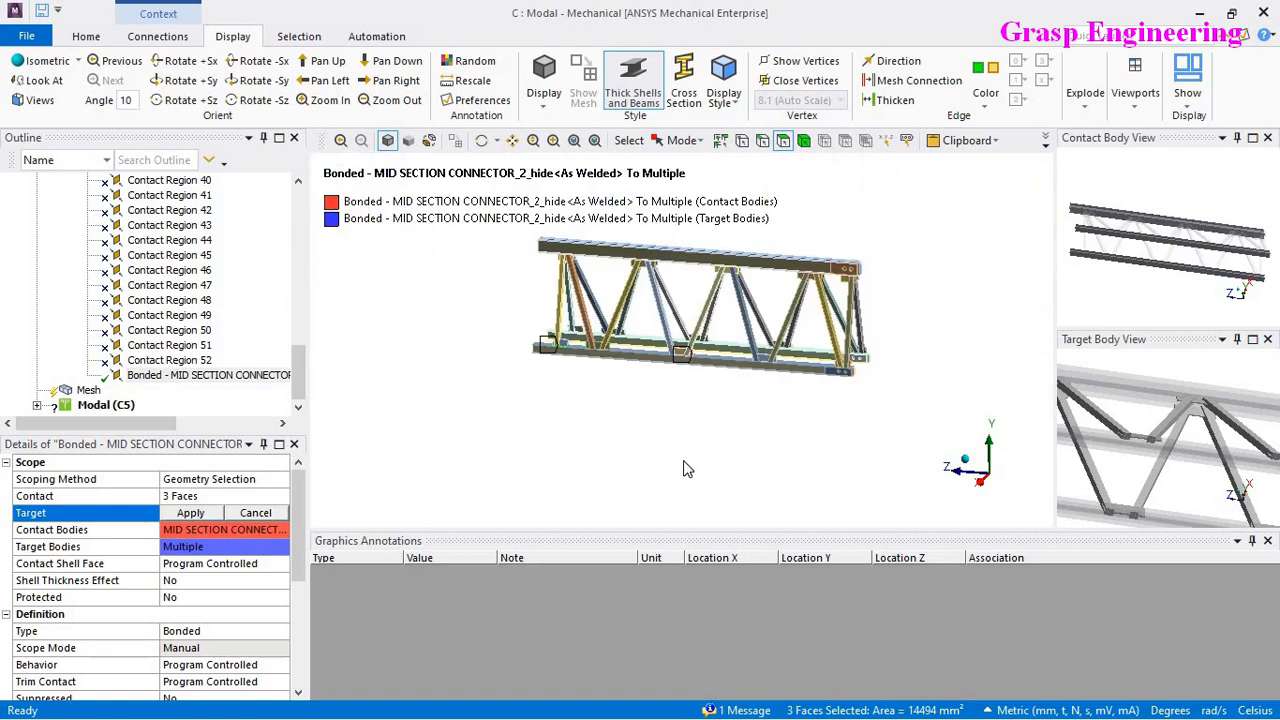
middle_click_drag(686, 469, 806, 475)
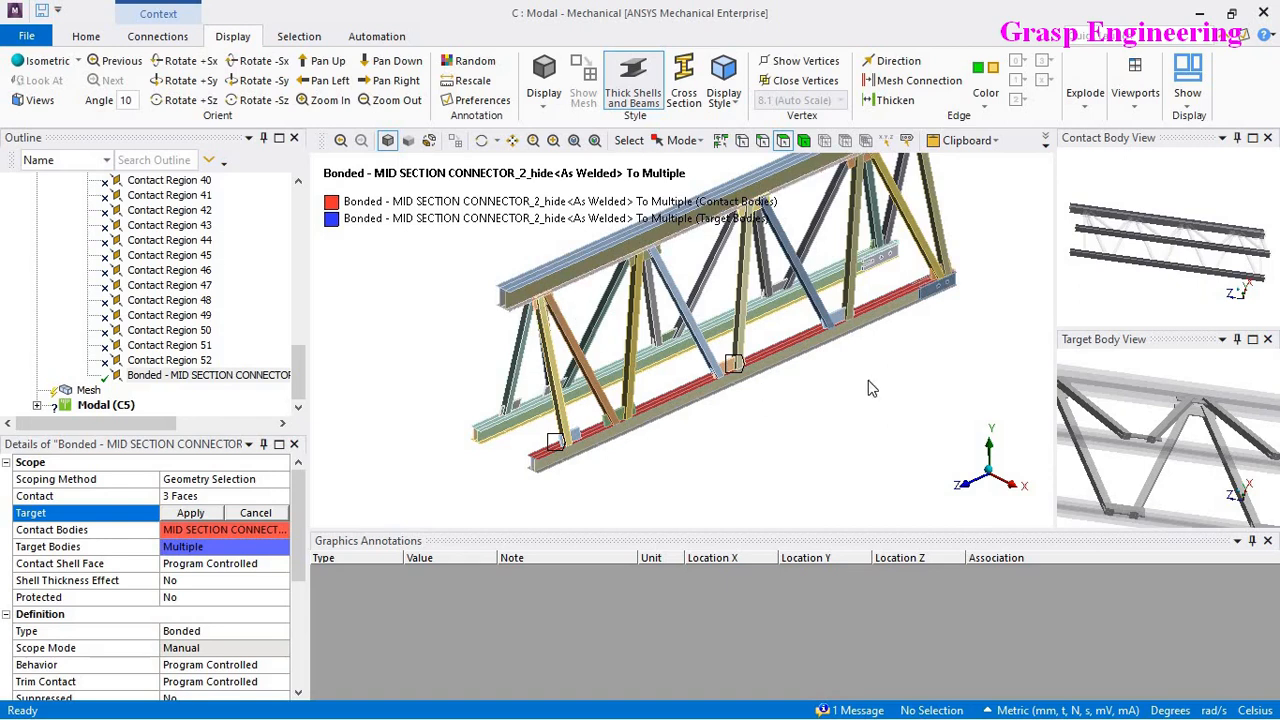
middle_click_drag(918, 310, 884, 375)
right_click(134, 375)
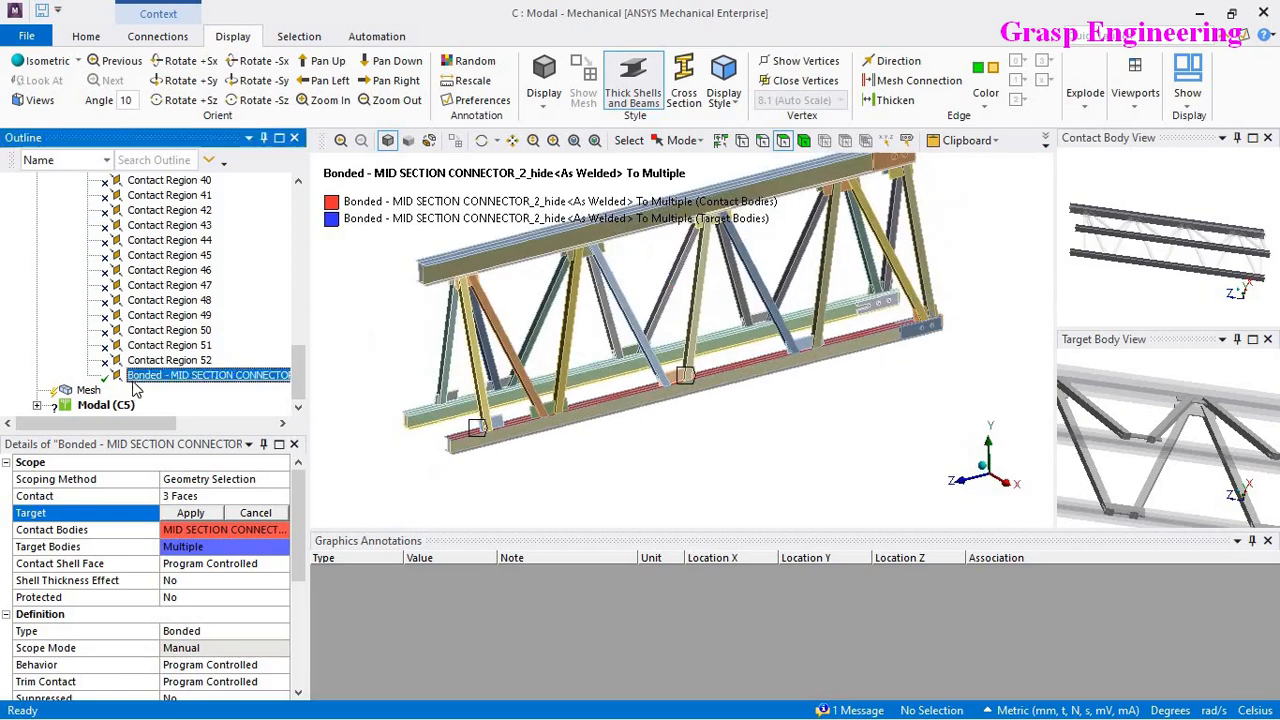
left_click(186, 356)
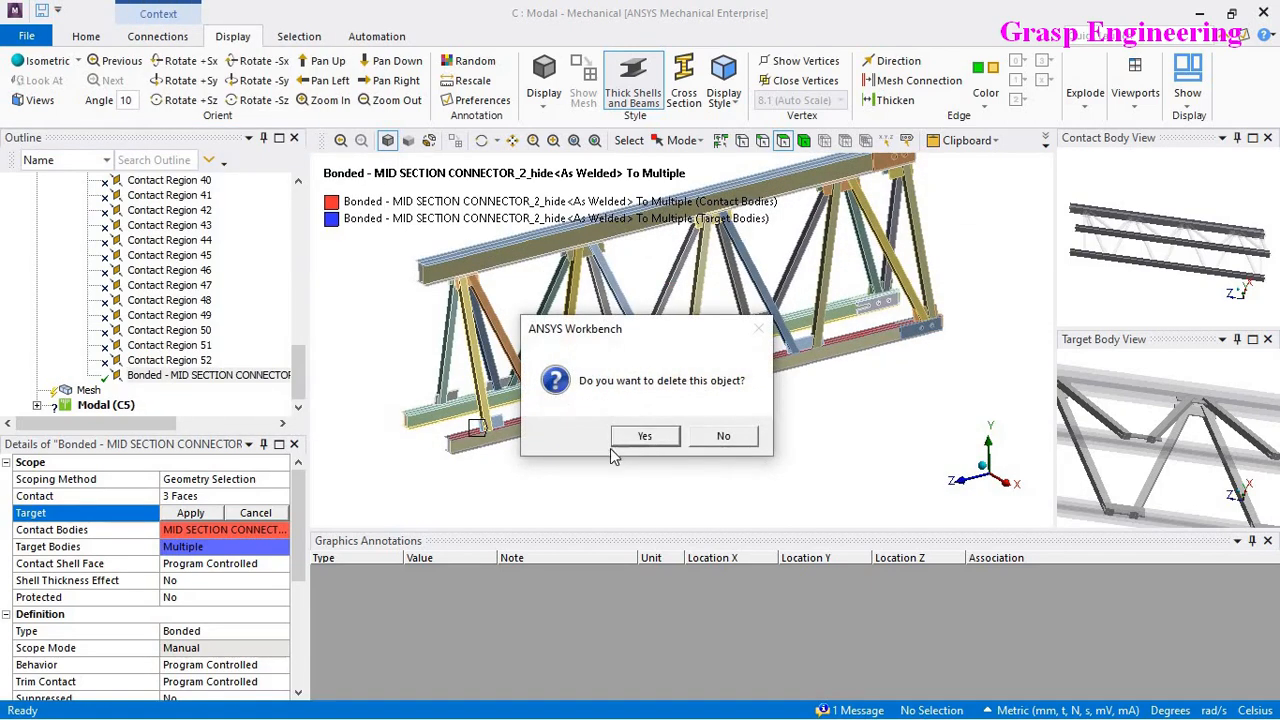
left_click(646, 436)
Step: Set the auto-detection Tolerance Slider of the Contacts group to 30
scroll(205, 328, "up", 2)
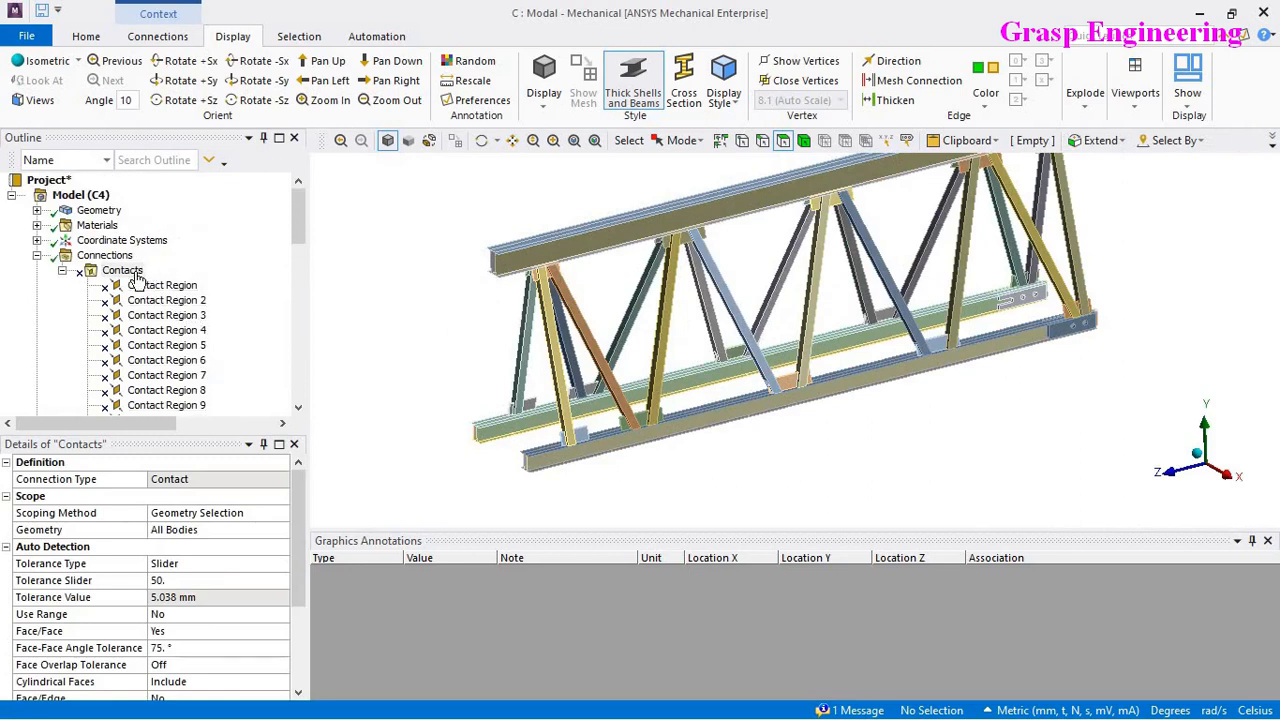
left_click(160, 581)
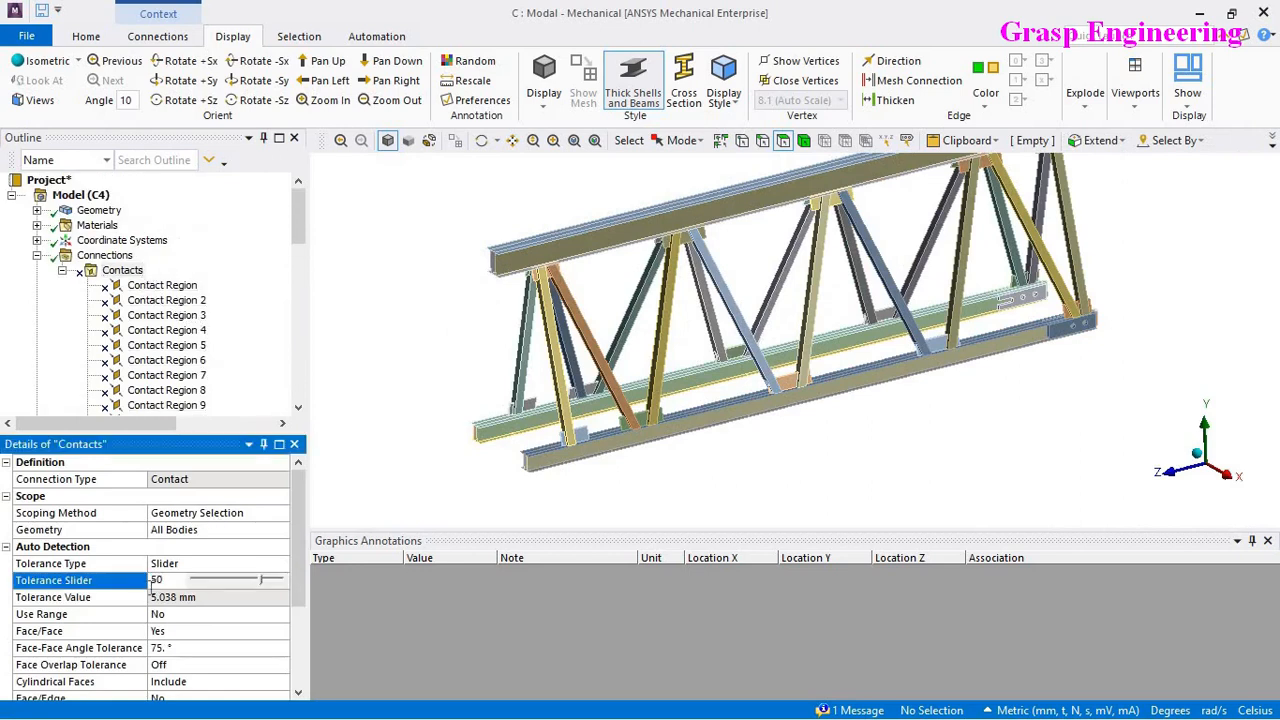
double_click(151, 584)
key("Return")
left_click(171, 580)
key("Return")
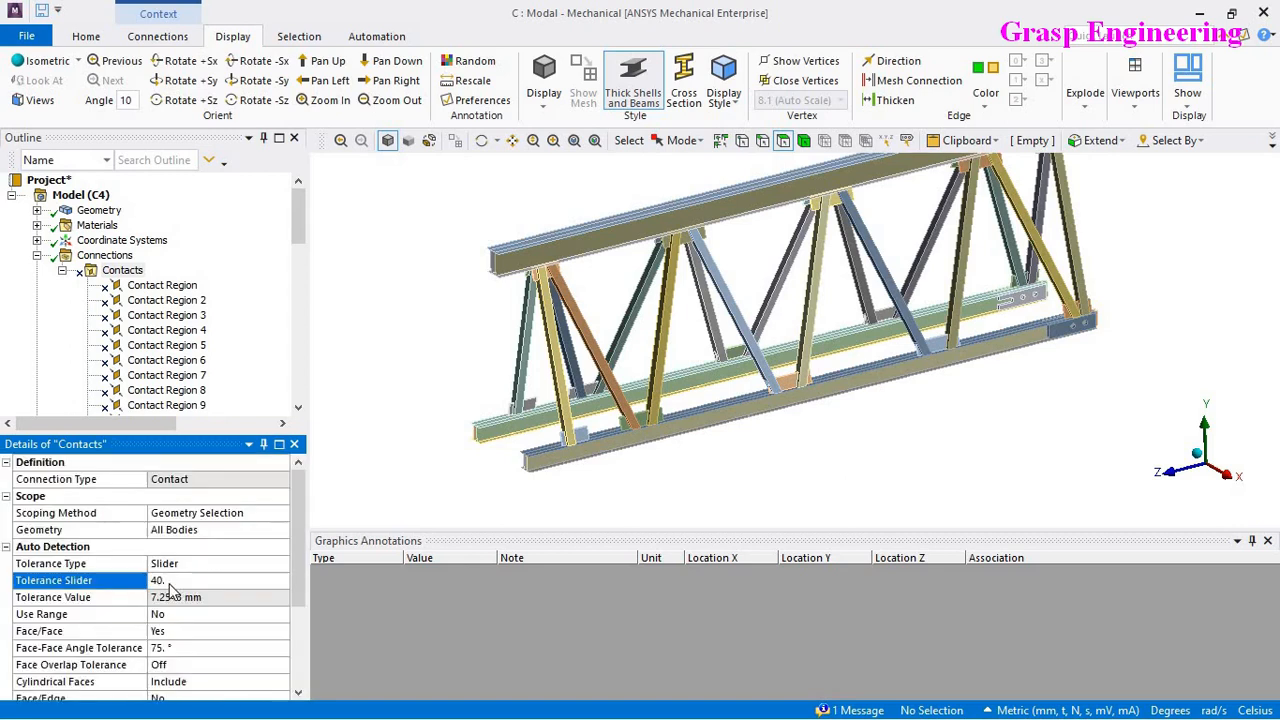
left_click(171, 581)
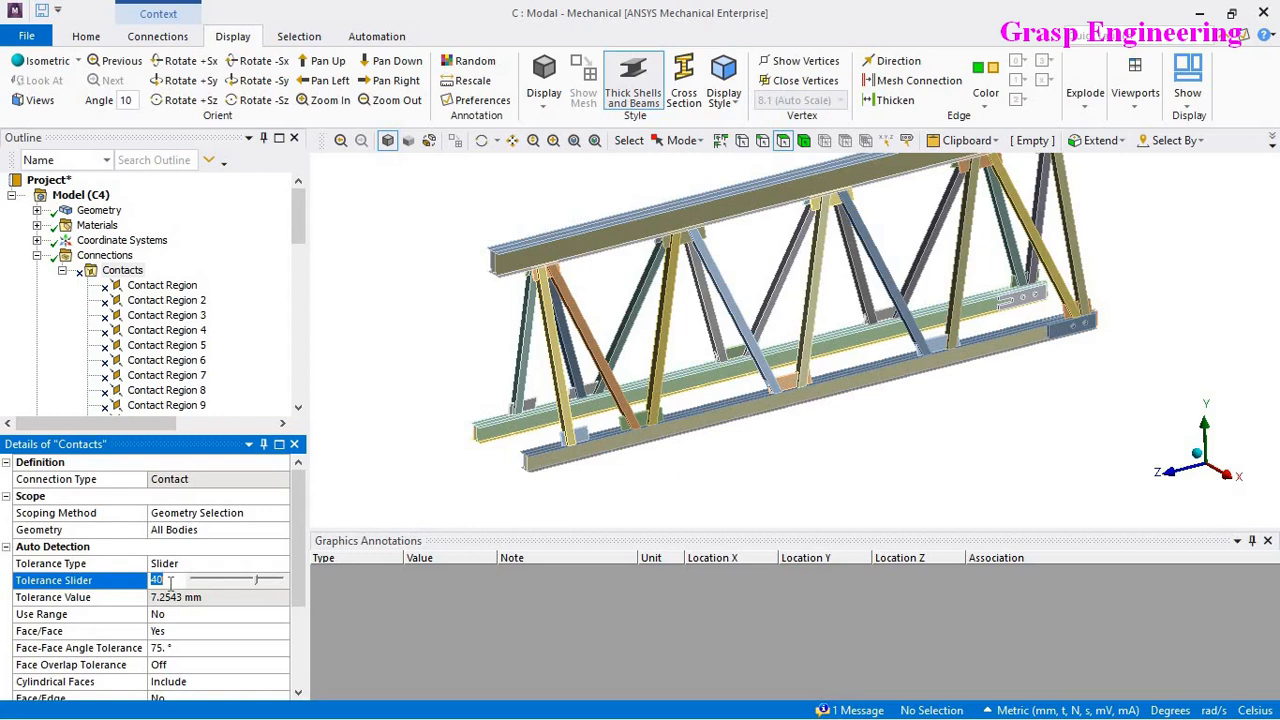
type("30")
key("Return")
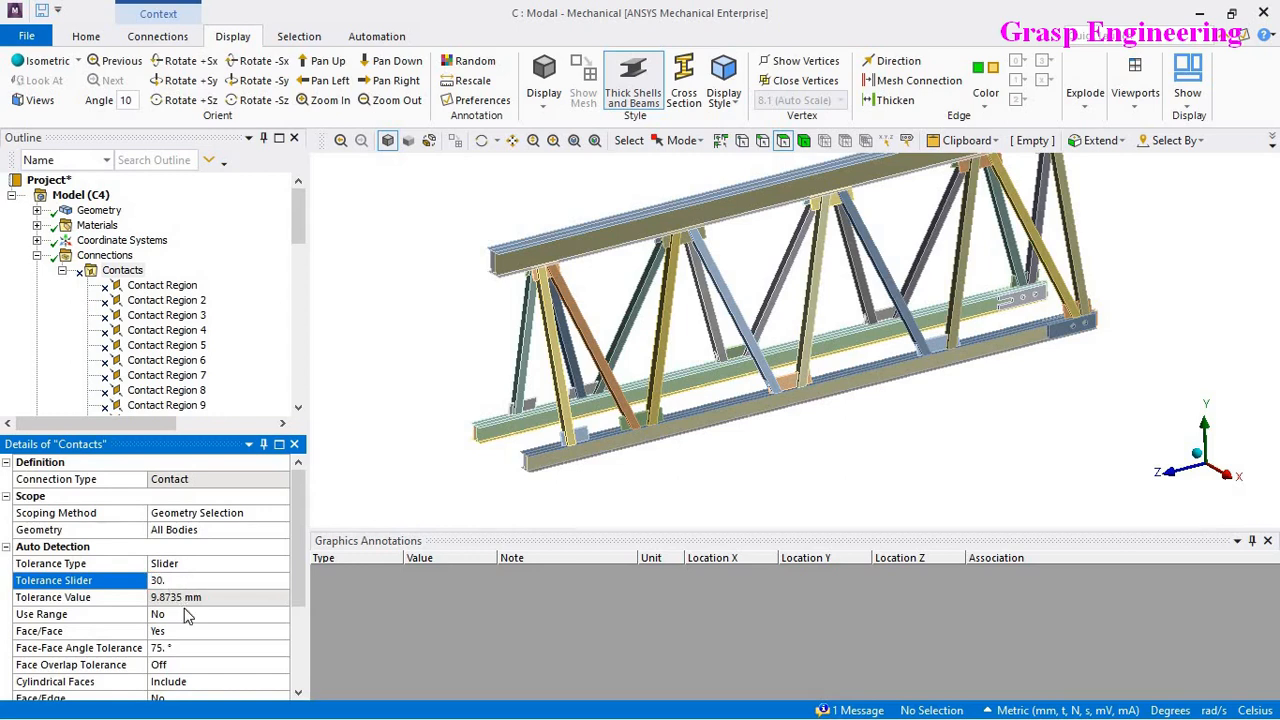
left_click(184, 599)
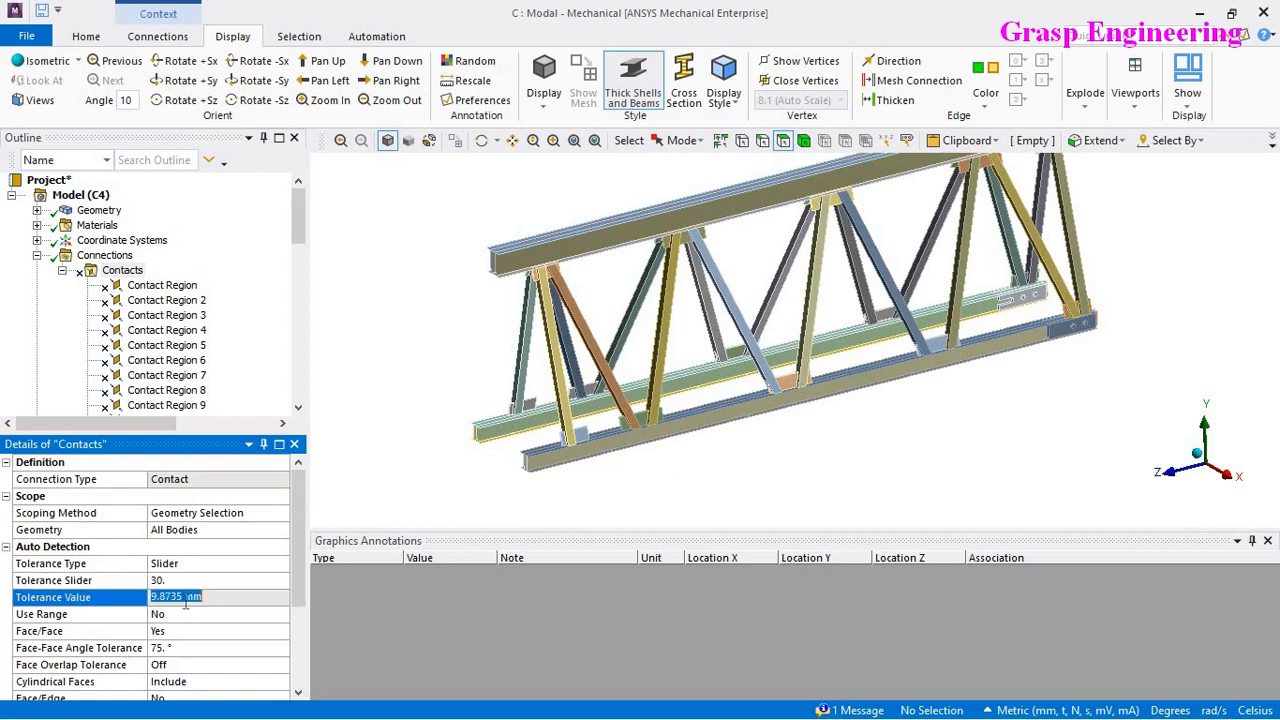
Step: Delete all the suppressed contact regions in the Contacts group, from the first one through Contact Region 52
left_click(140, 286)
scroll(145, 320, "down", 14)
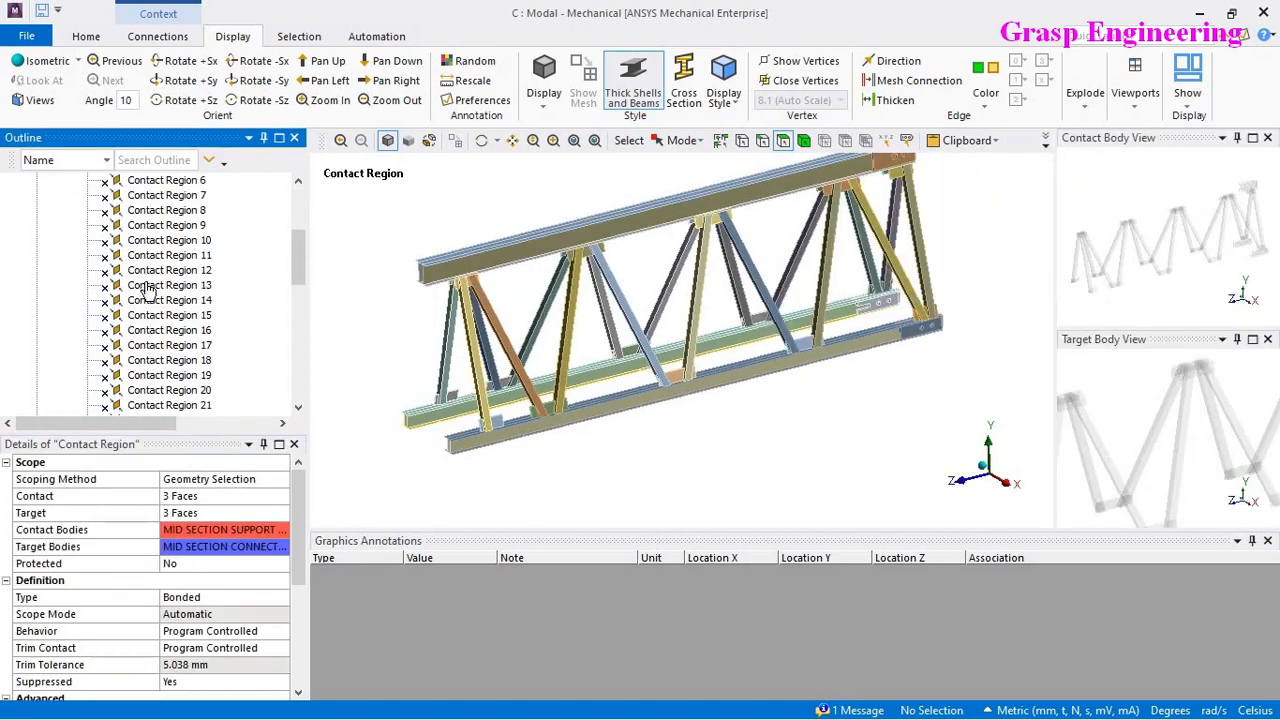
scroll(150, 350, "down", 1)
left_click(160, 376, "shift")
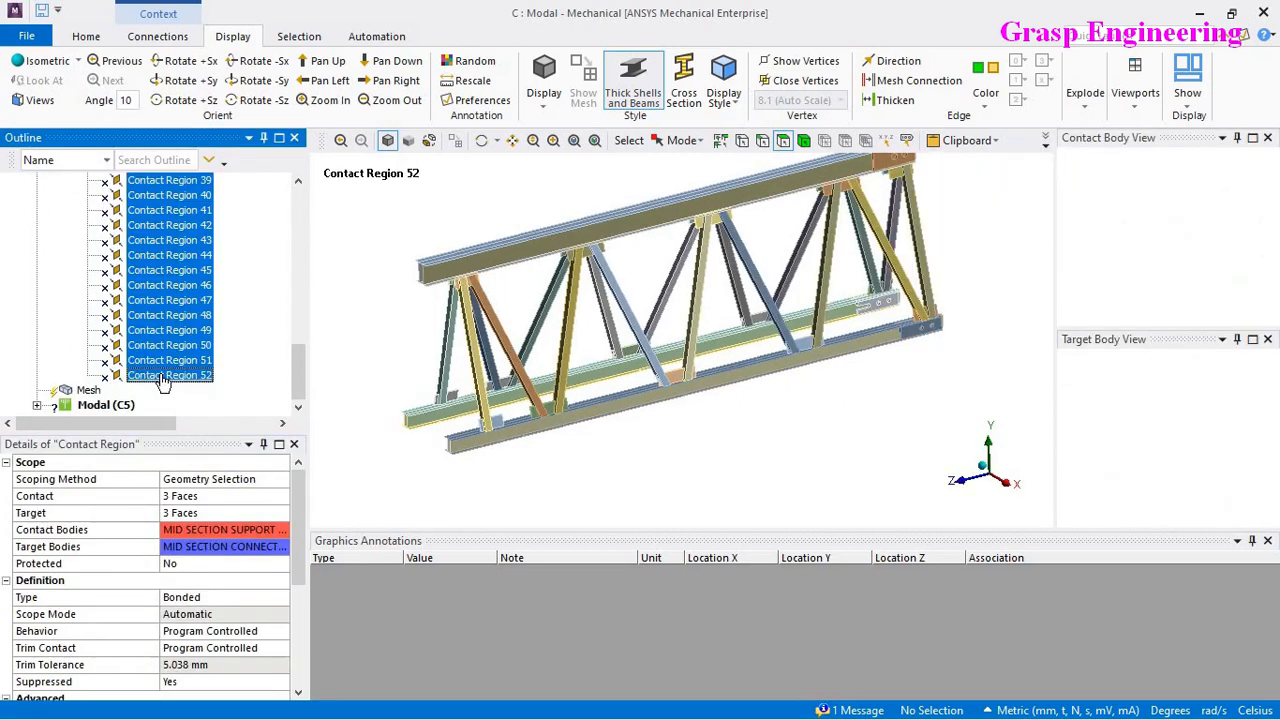
right_click(160, 380)
left_click(245, 305)
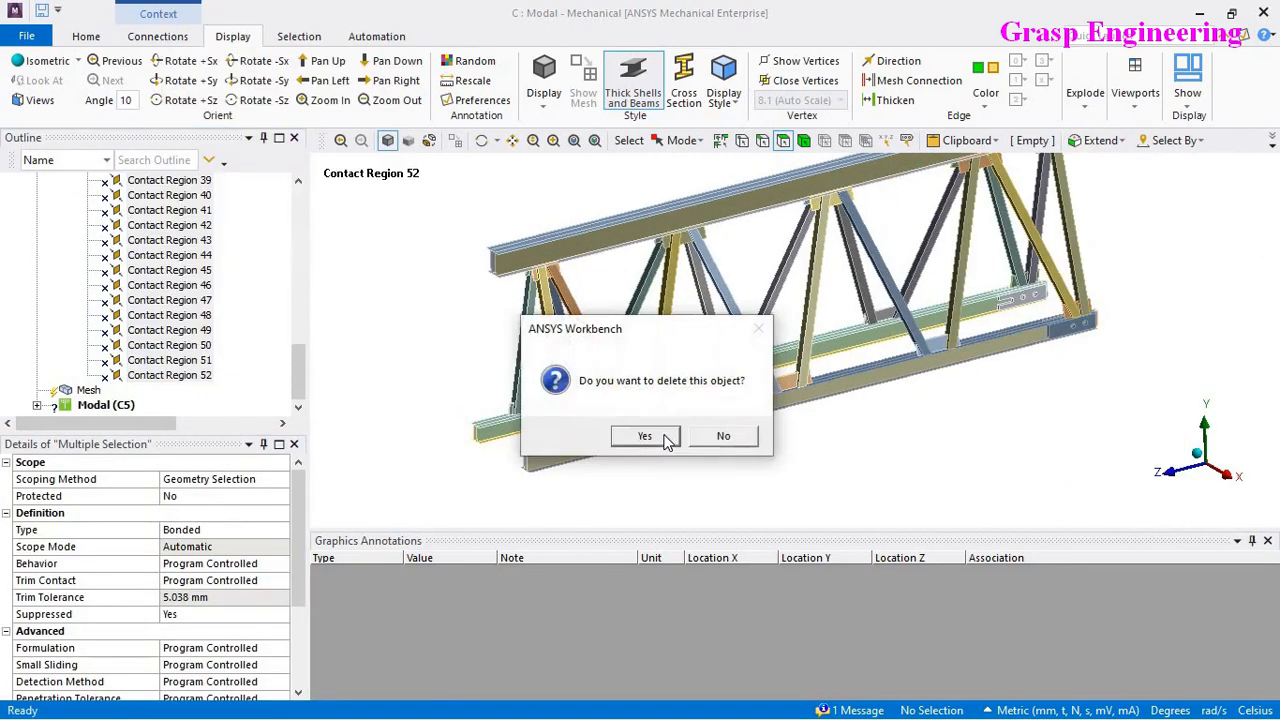
key("Return")
Step: Create automatic connections for the Contacts group and look through the generated contact regions
right_click(121, 271)
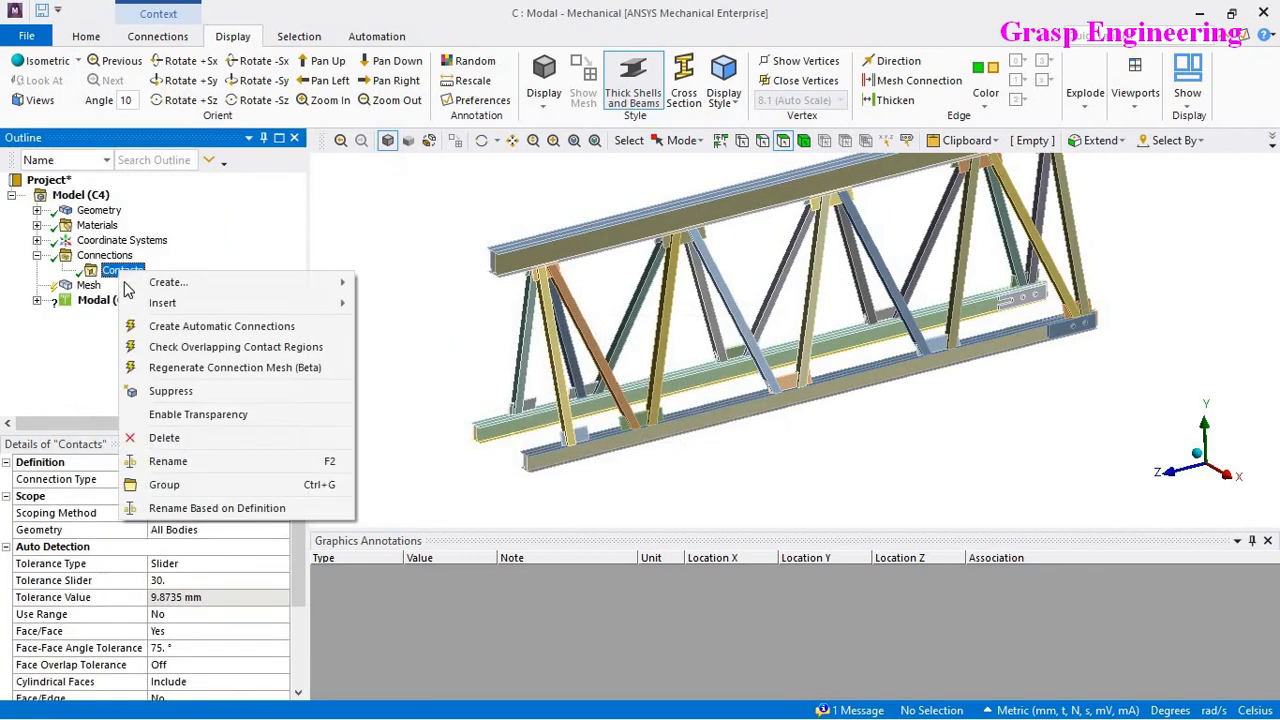
left_click(195, 327)
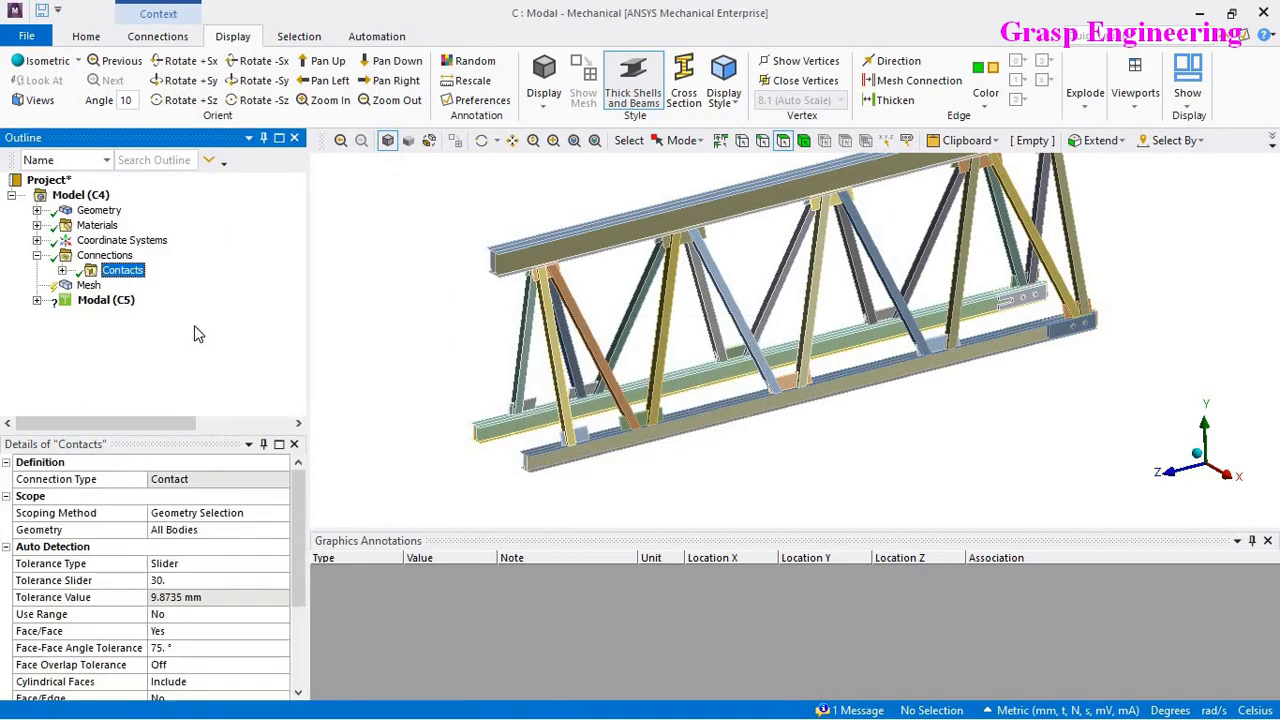
left_click(62, 270)
scroll(171, 330, "down", 4)
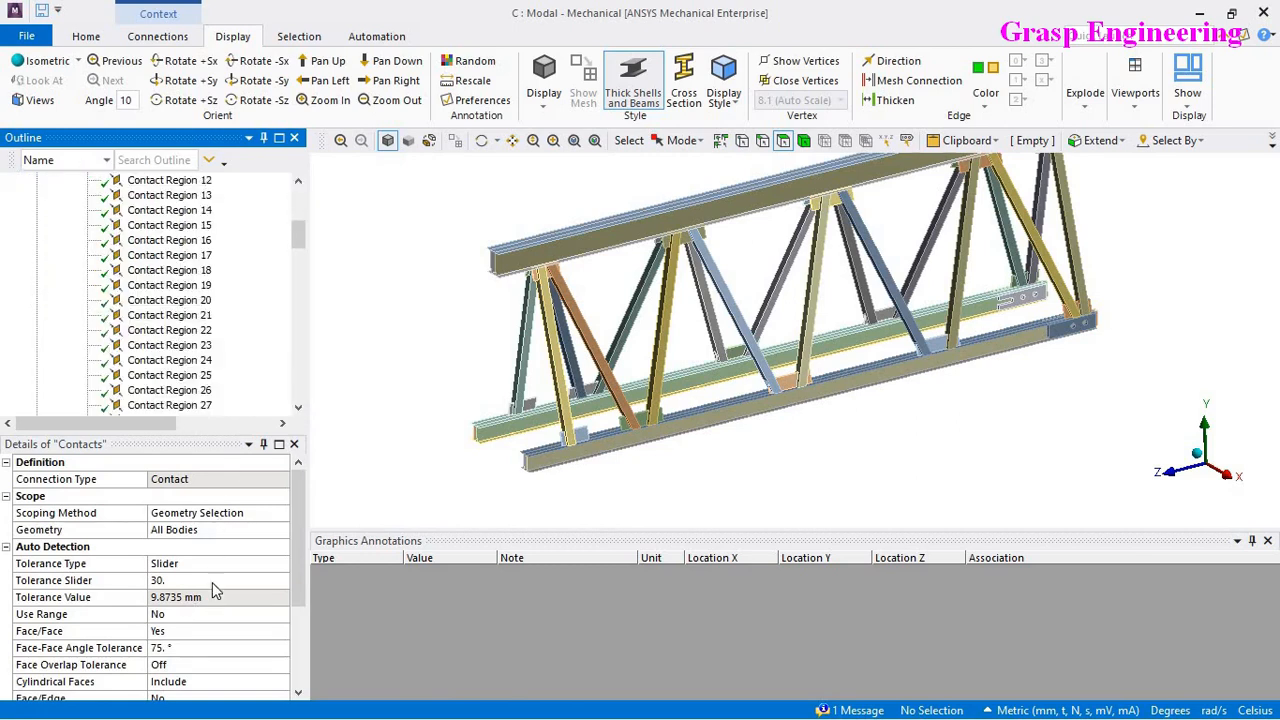
scroll(190, 320, "up", 6)
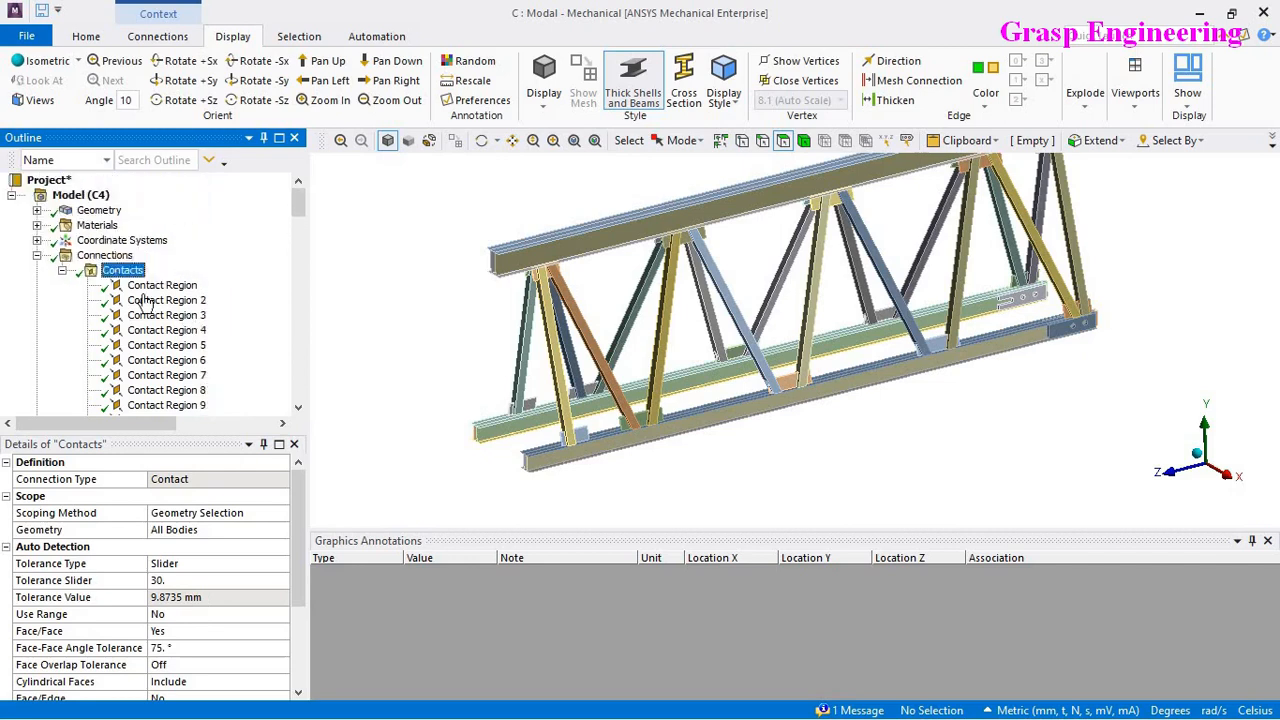
left_click(62, 271)
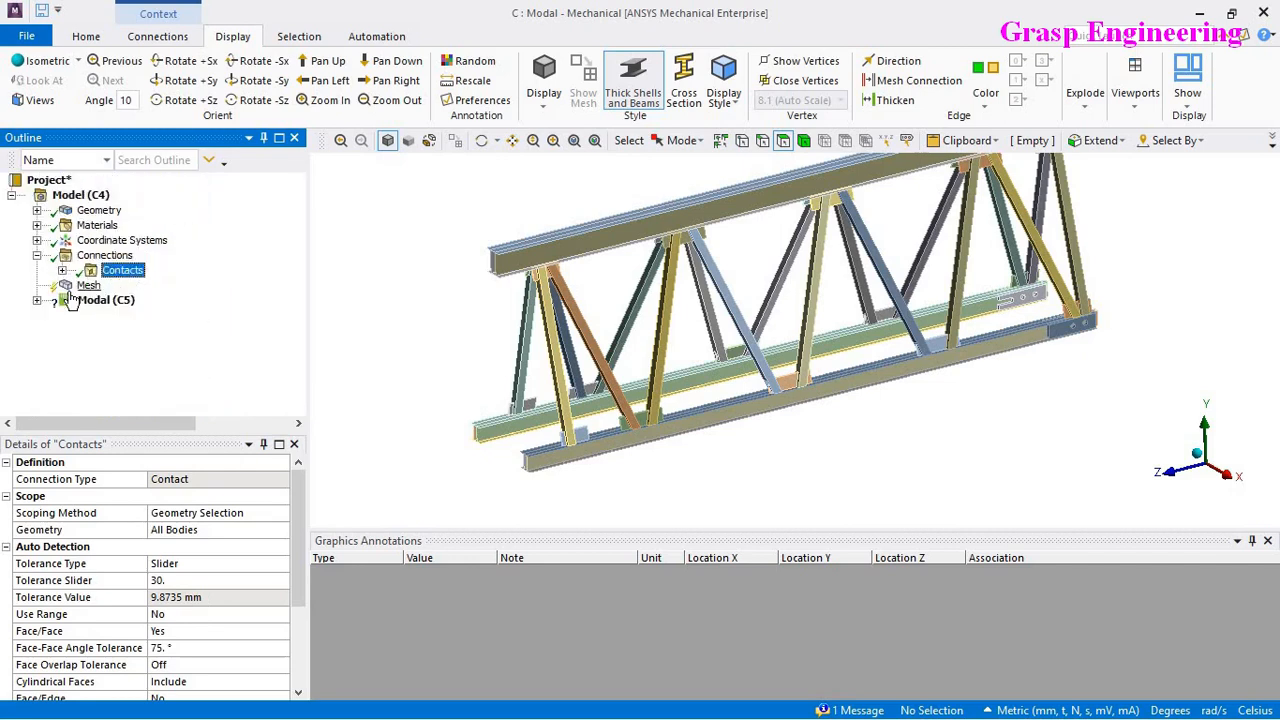
Step: Examine the mesh sizing settings and the available options for physics preference and element order
left_click(88, 285)
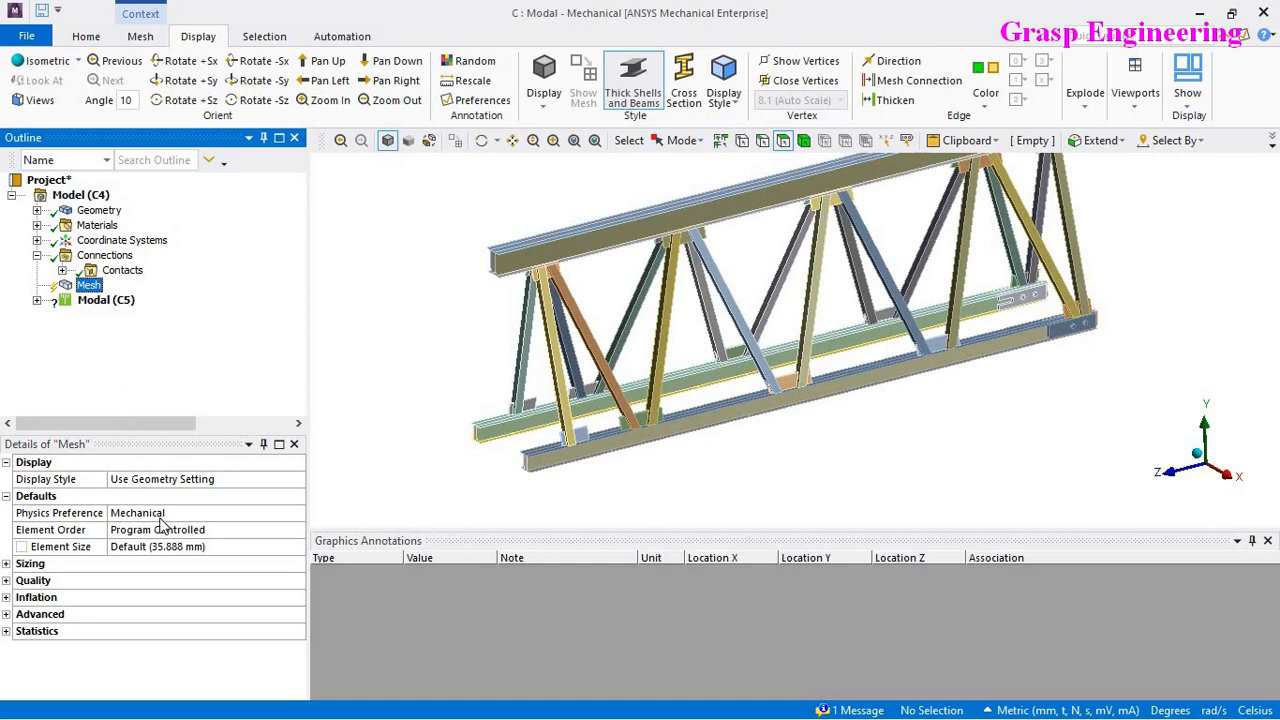
left_click(7, 564)
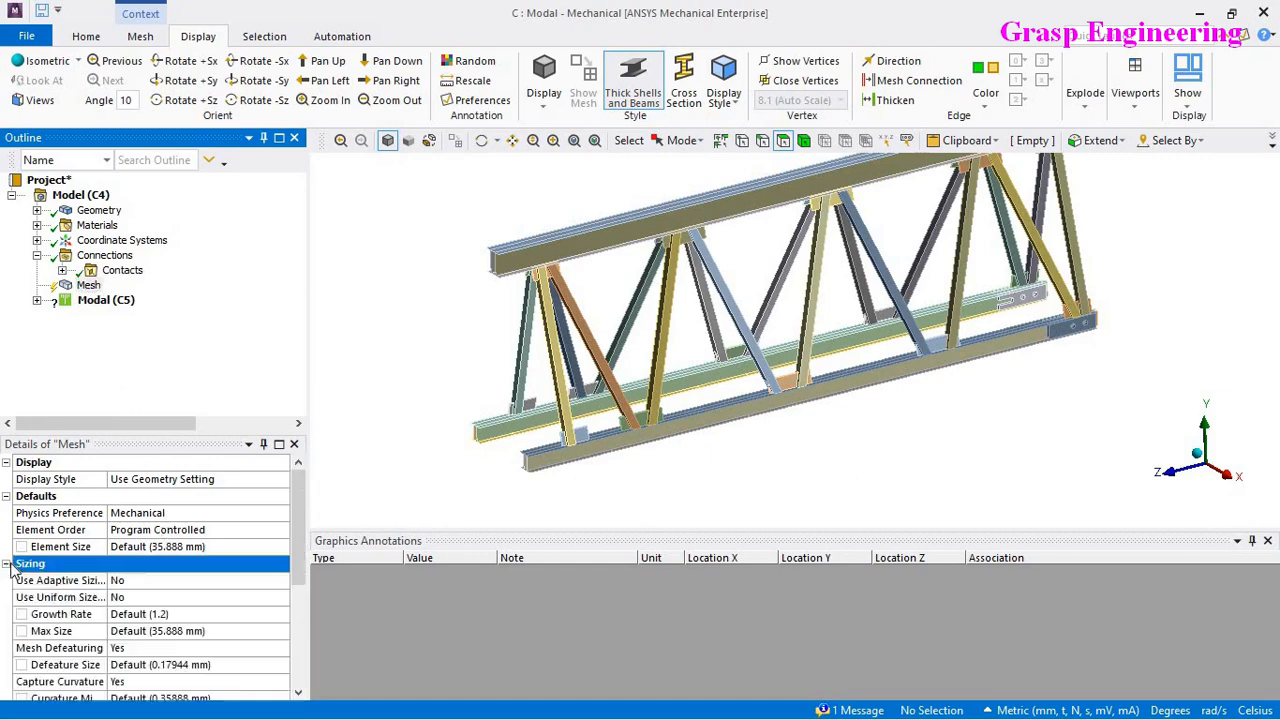
scroll(258, 608, "down", 2)
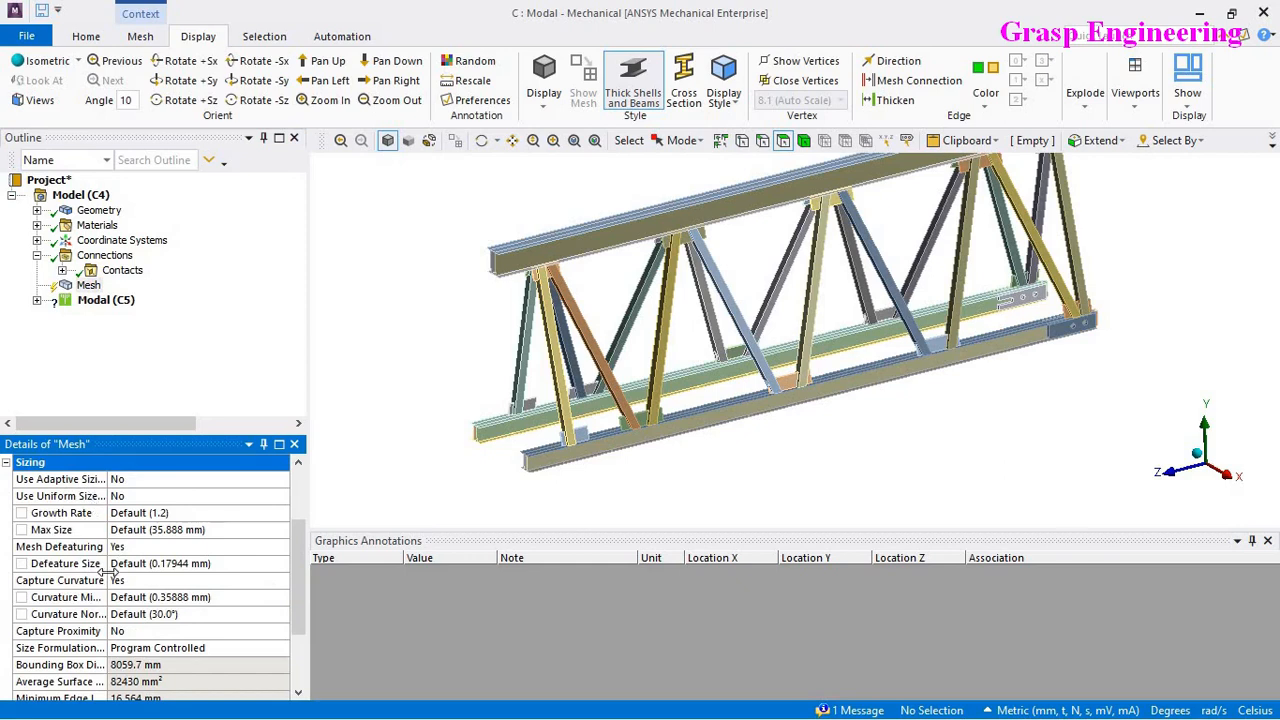
scroll(88, 586, "up", 2)
left_click(6, 565)
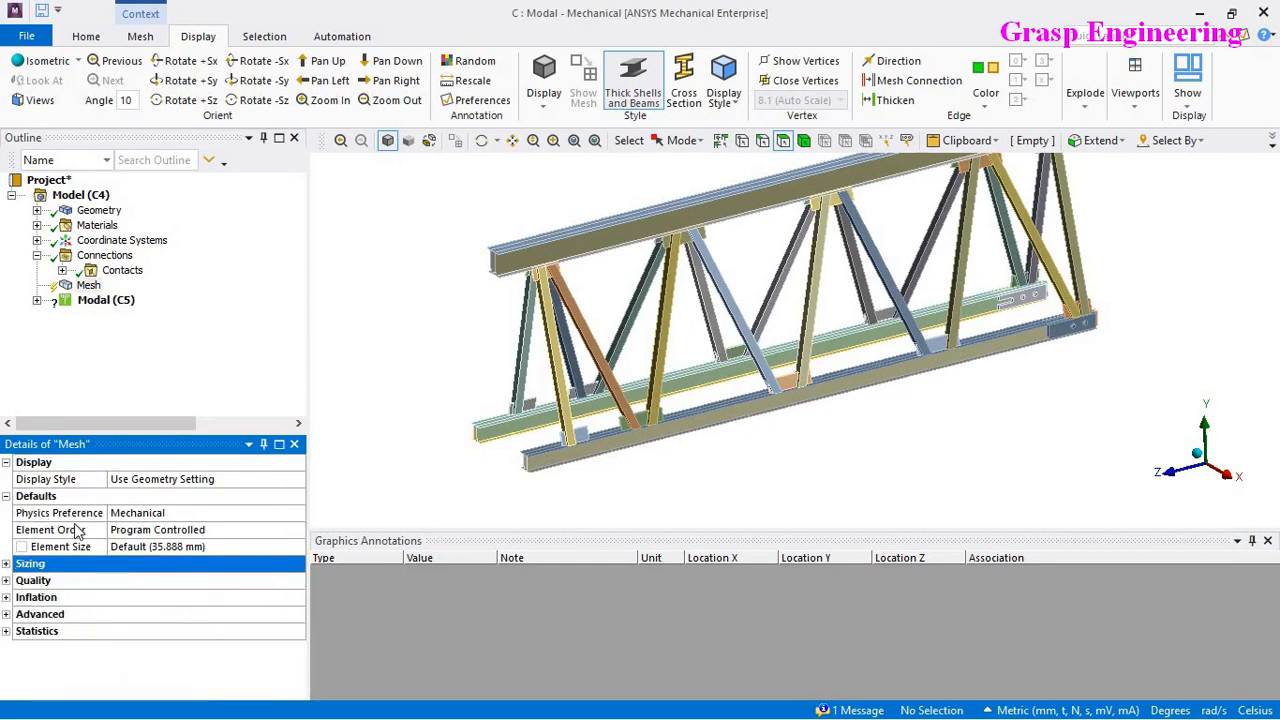
left_click(293, 513)
left_click(297, 515)
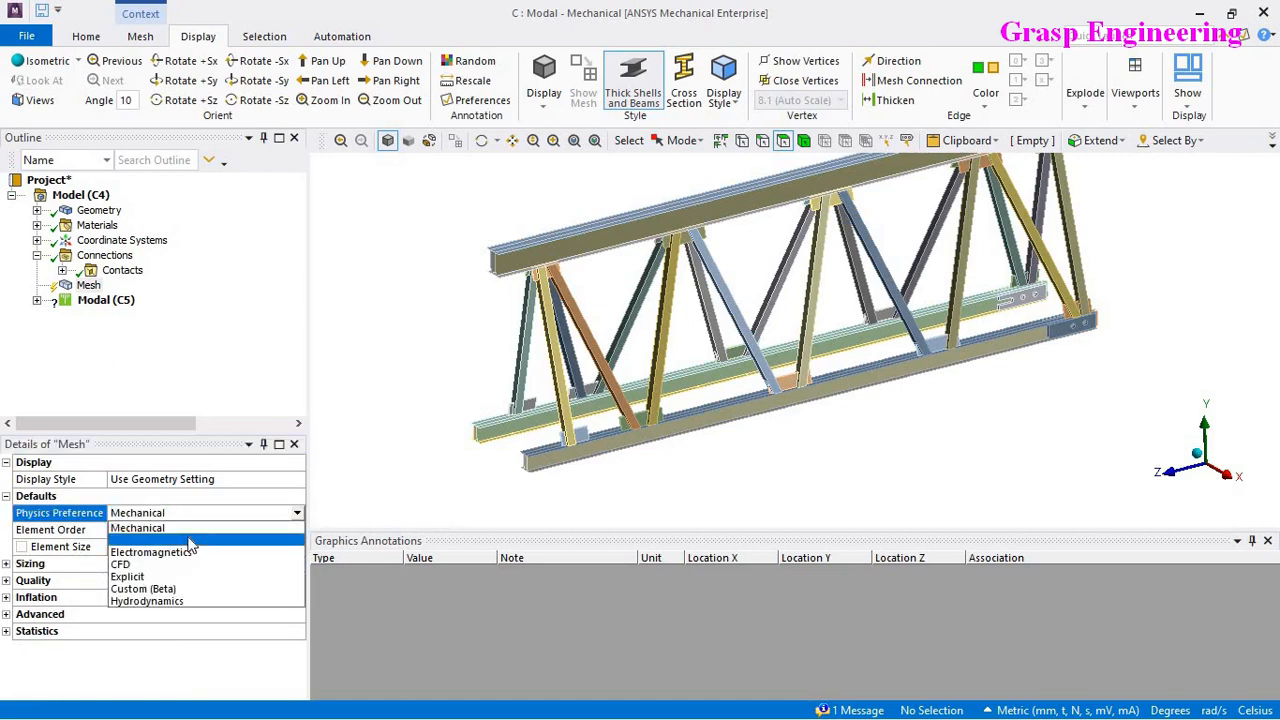
left_click(176, 530)
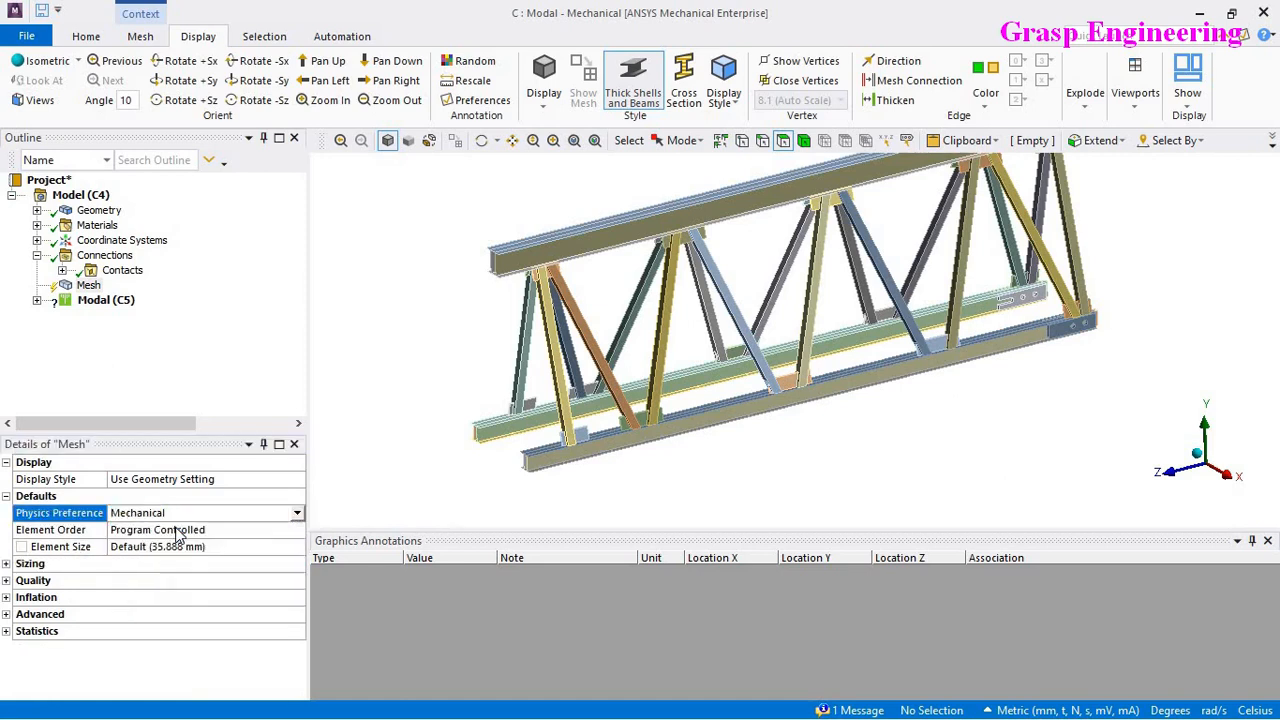
left_click(176, 529)
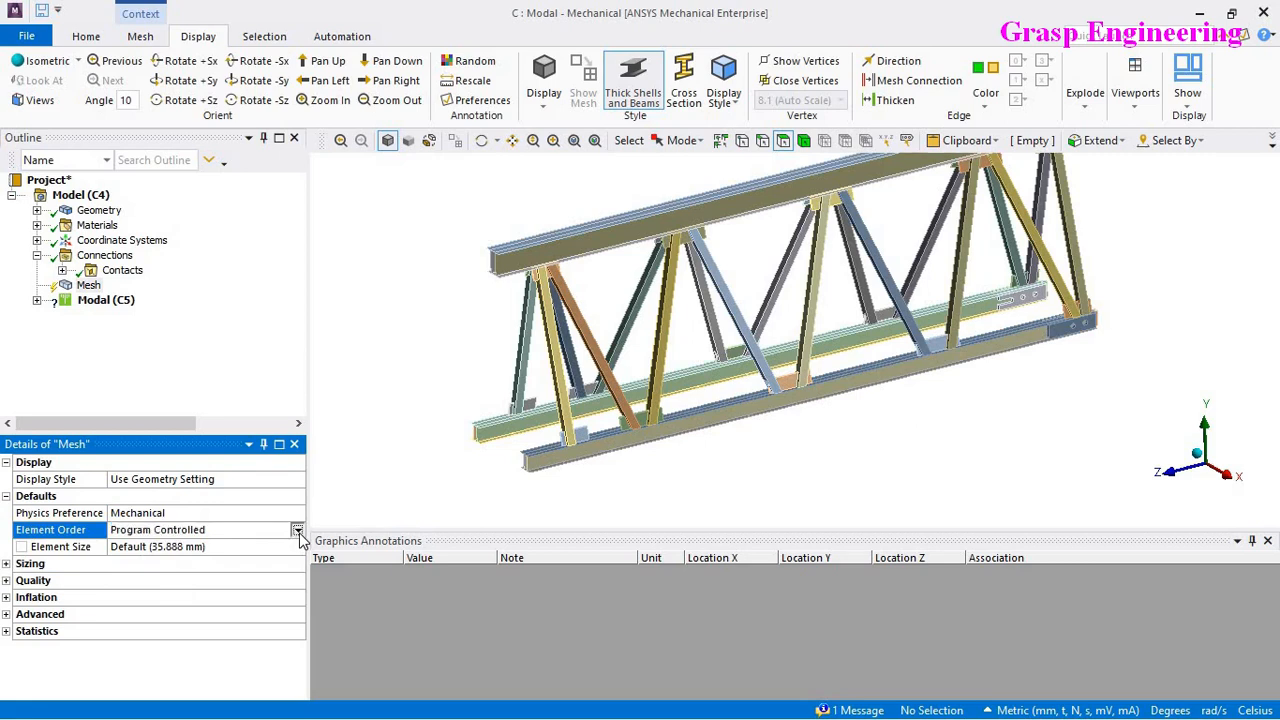
left_click(297, 530)
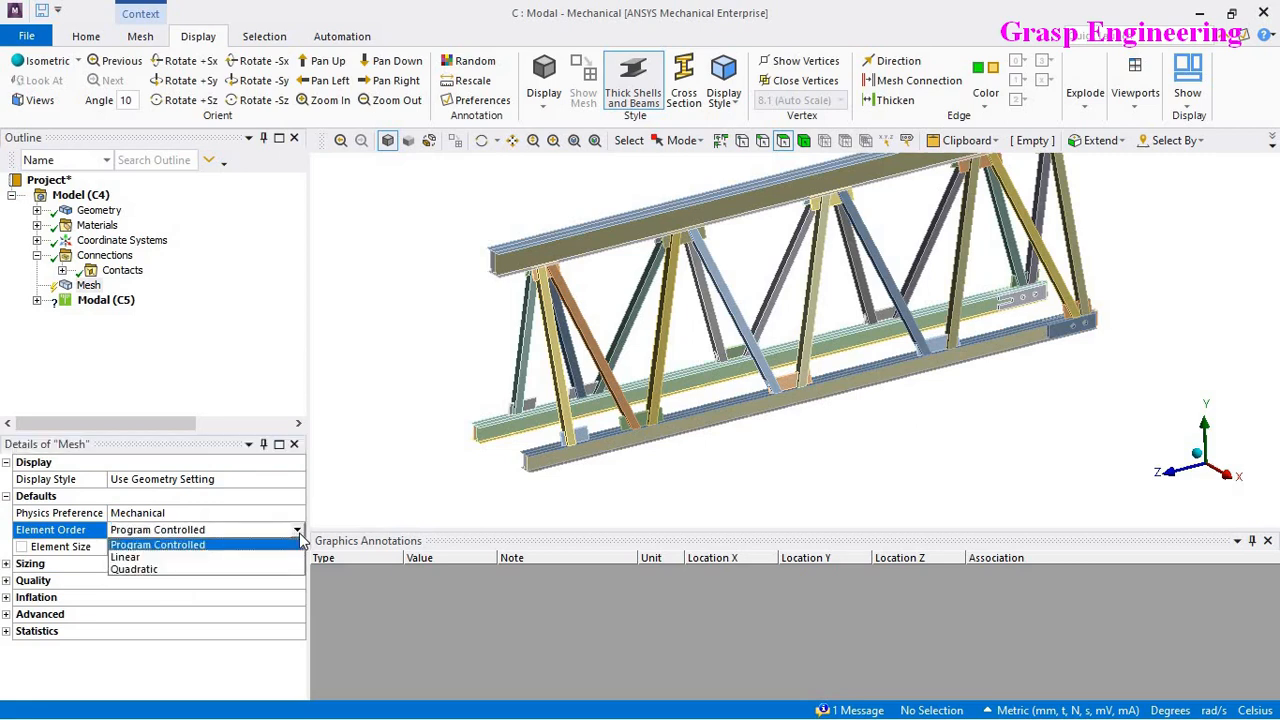
left_click(174, 548)
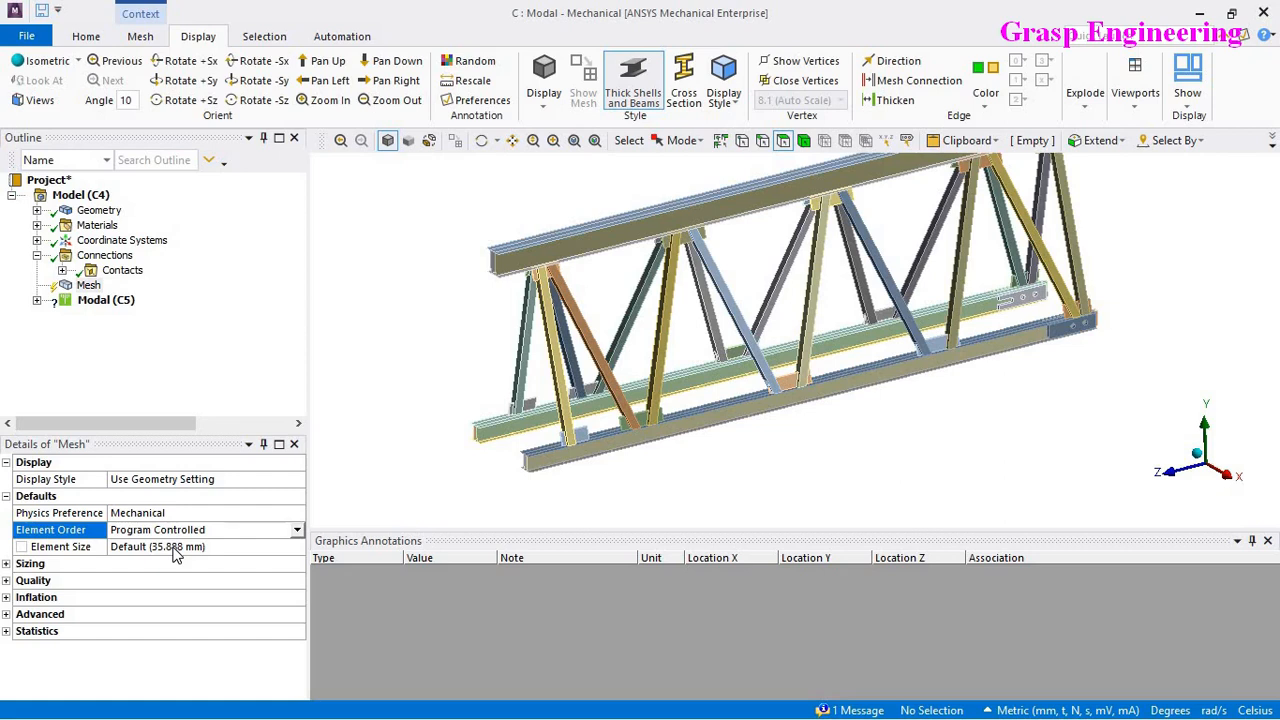
Step: Insert a Sizing control under Mesh
right_click(89, 286)
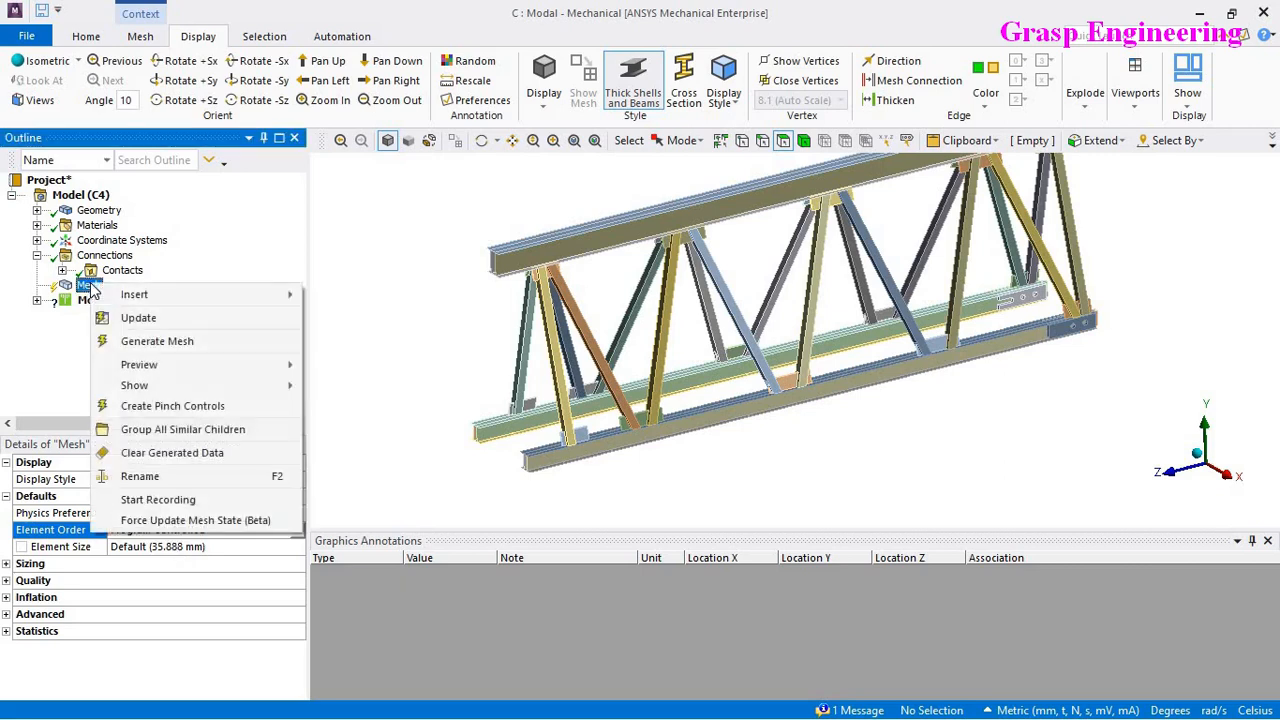
mouse_move(104, 297)
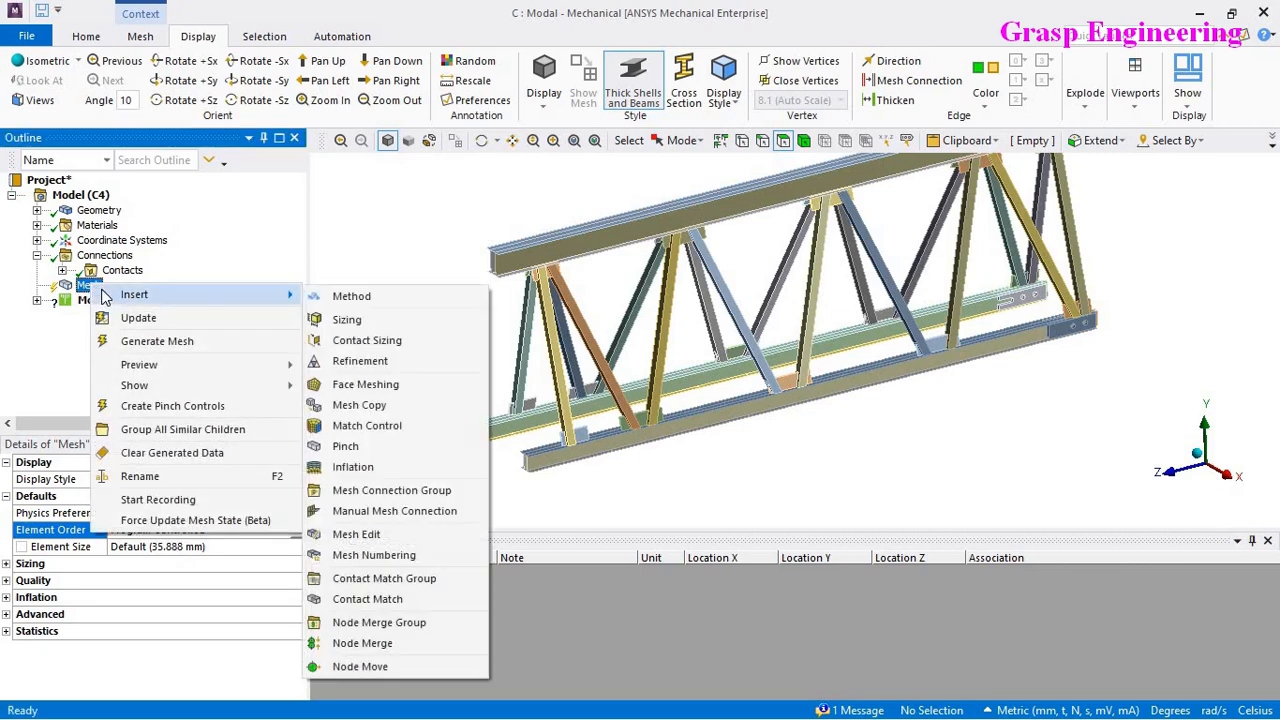
left_click(352, 322)
scroll(470, 400, "down", 3)
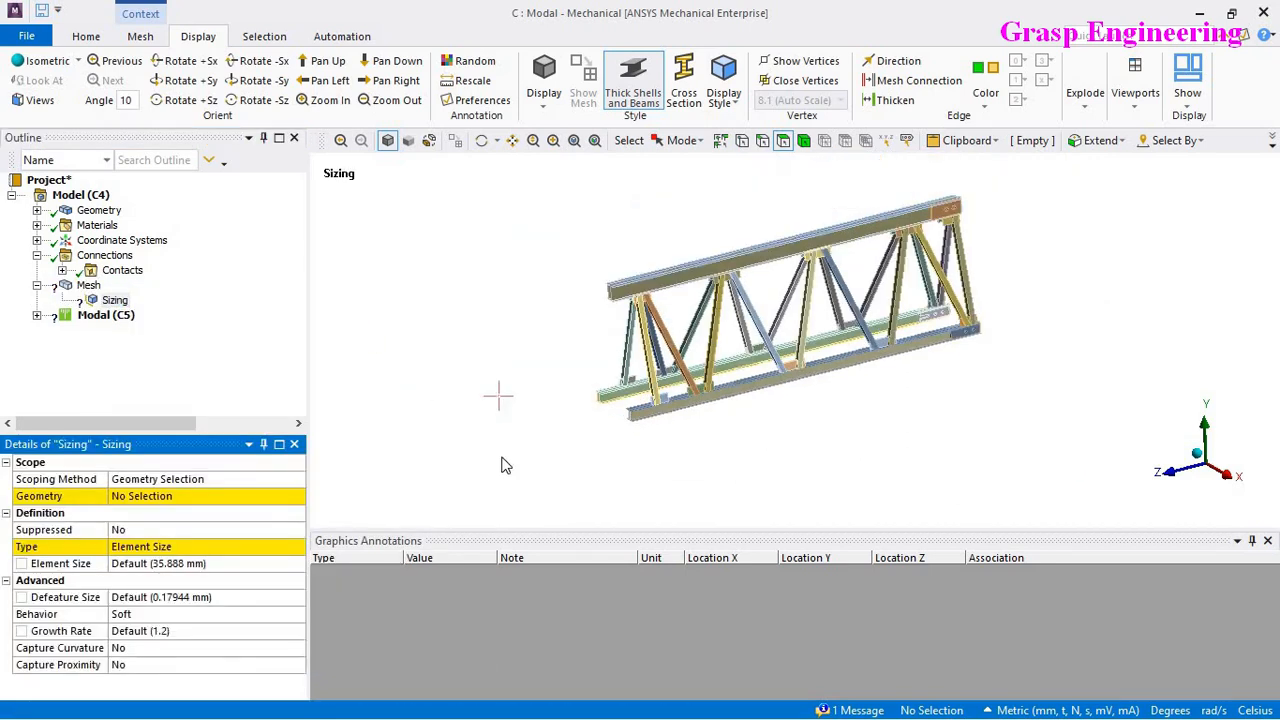
Step: Isolate the Shell Part in the model by hiding all other bodies
left_click(37, 210)
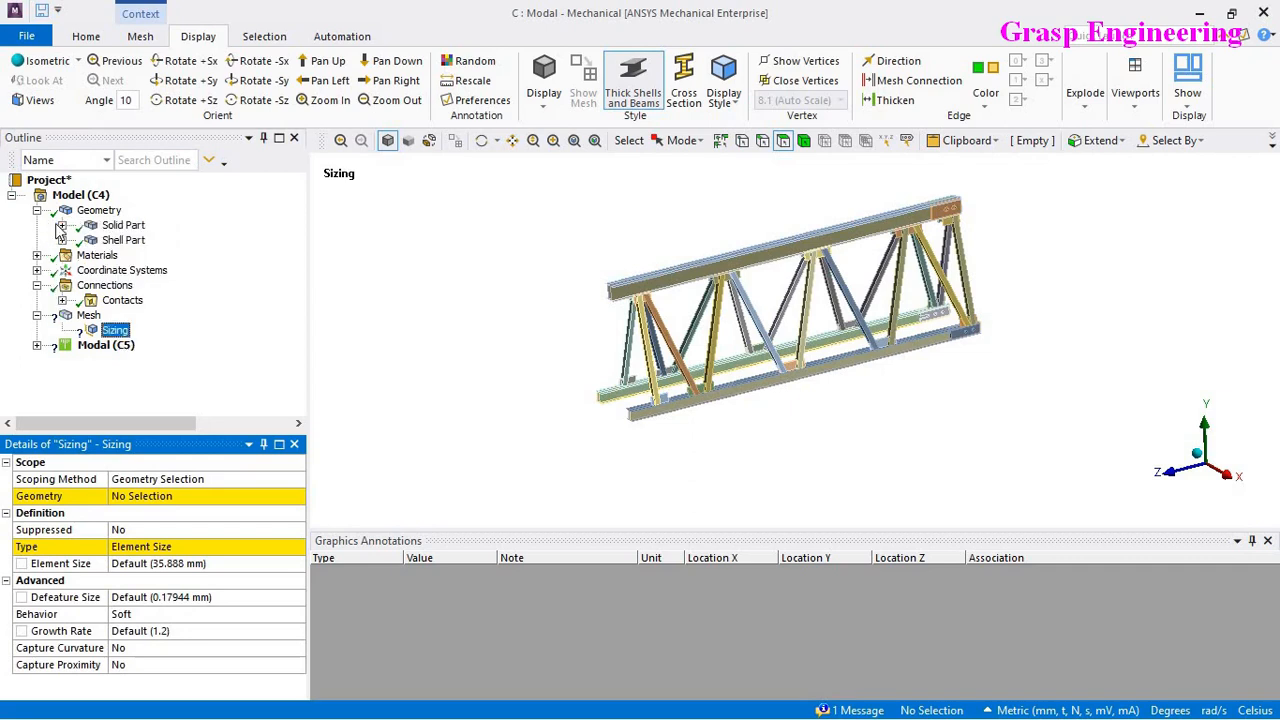
left_click(120, 242)
left_click(95, 316)
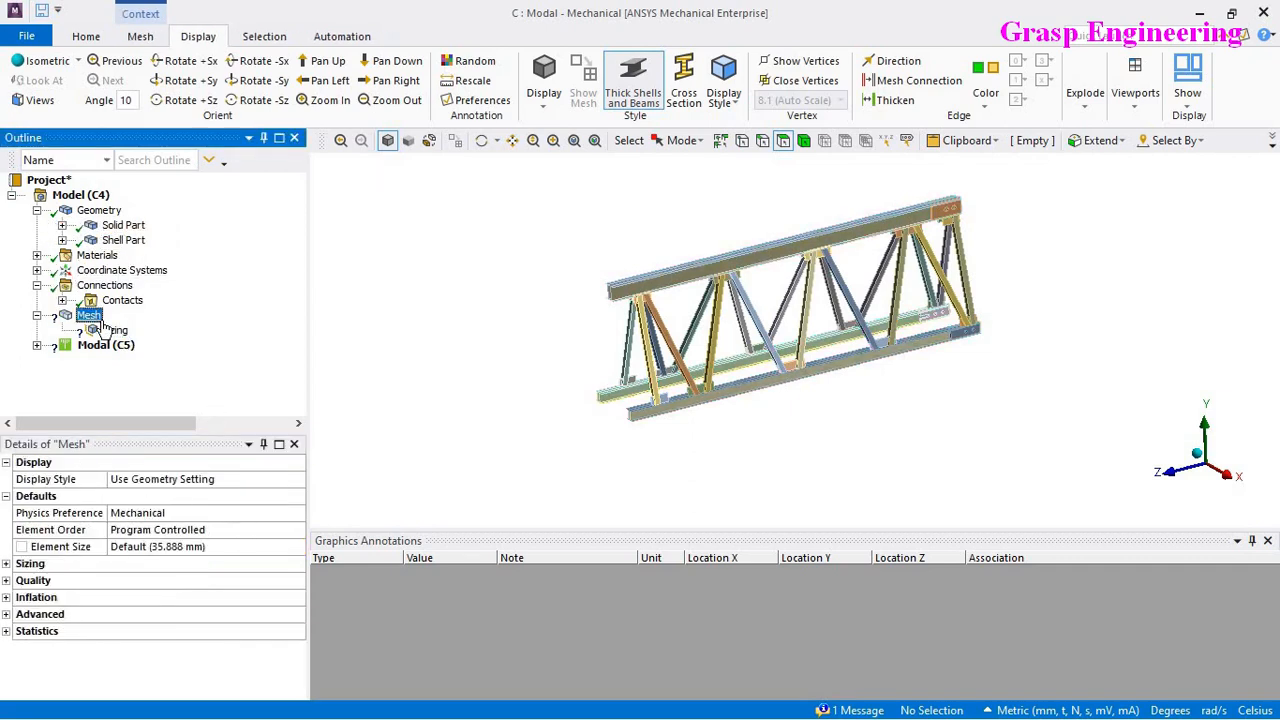
left_click(110, 330)
left_click(174, 497)
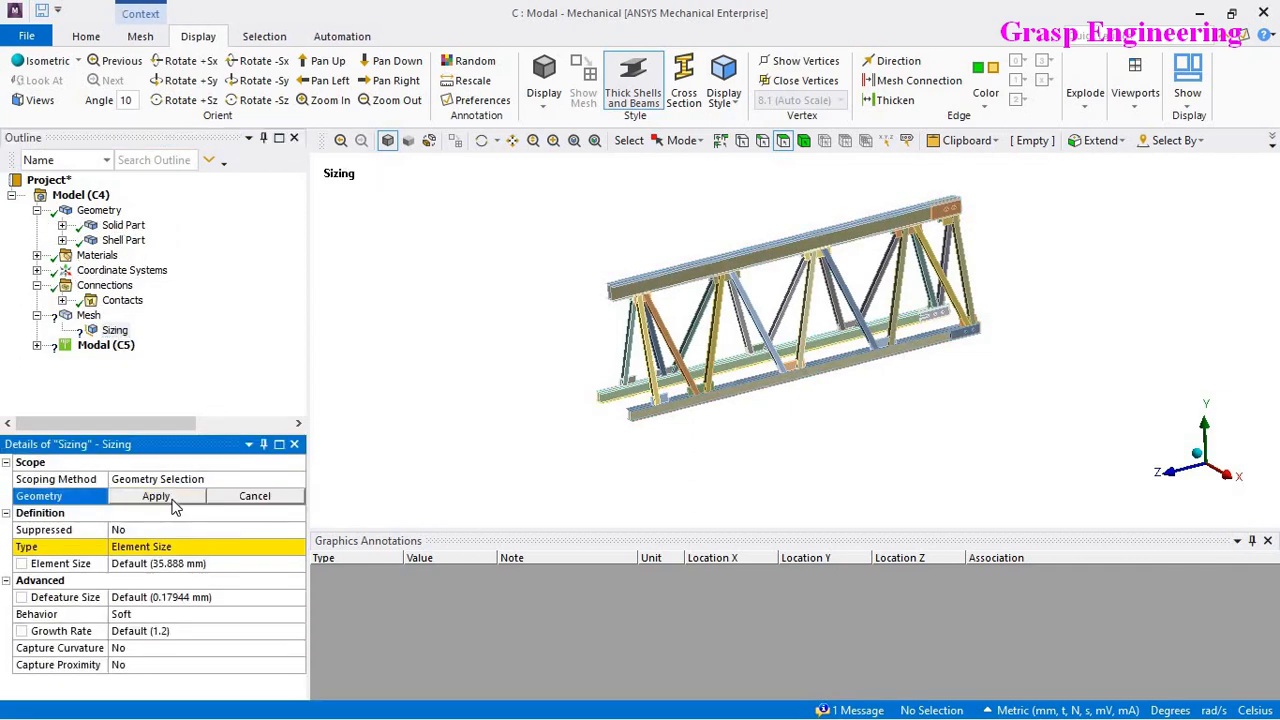
right_click(124, 246)
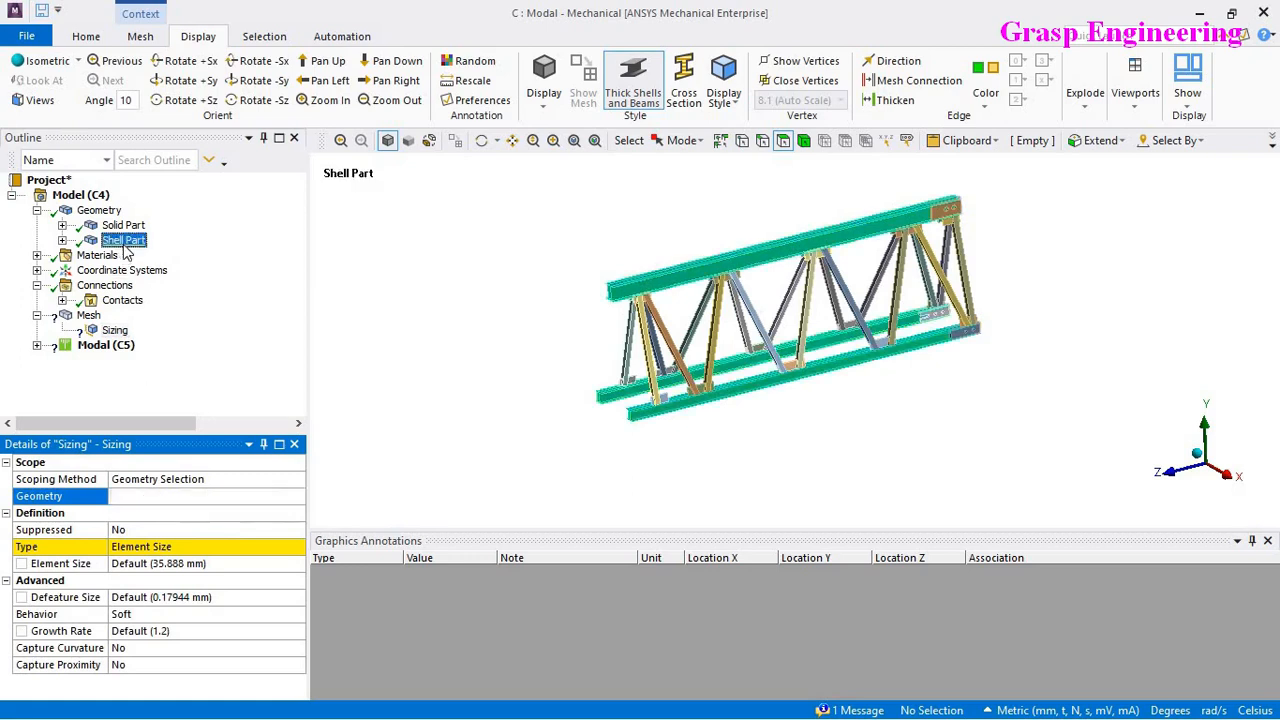
left_click(210, 371)
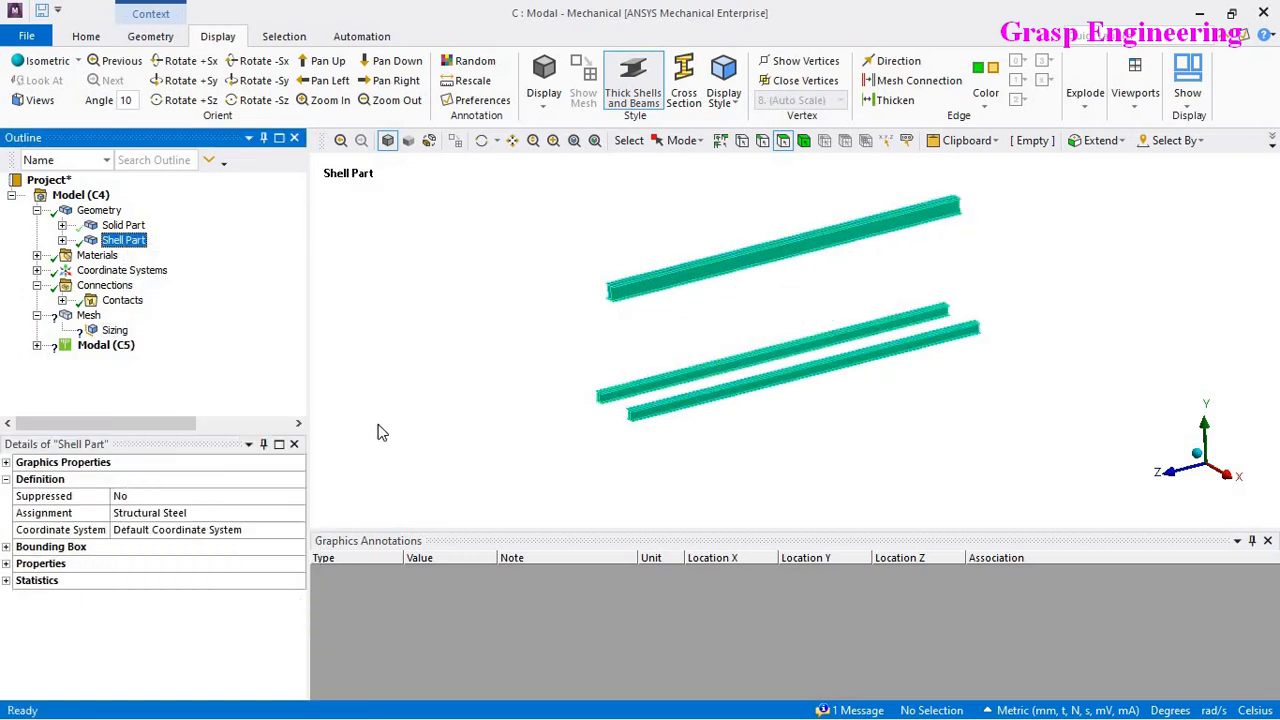
Step: Scope the Sizing control to all faces of the visible chord beams
left_click(114, 330)
right_click(472, 394)
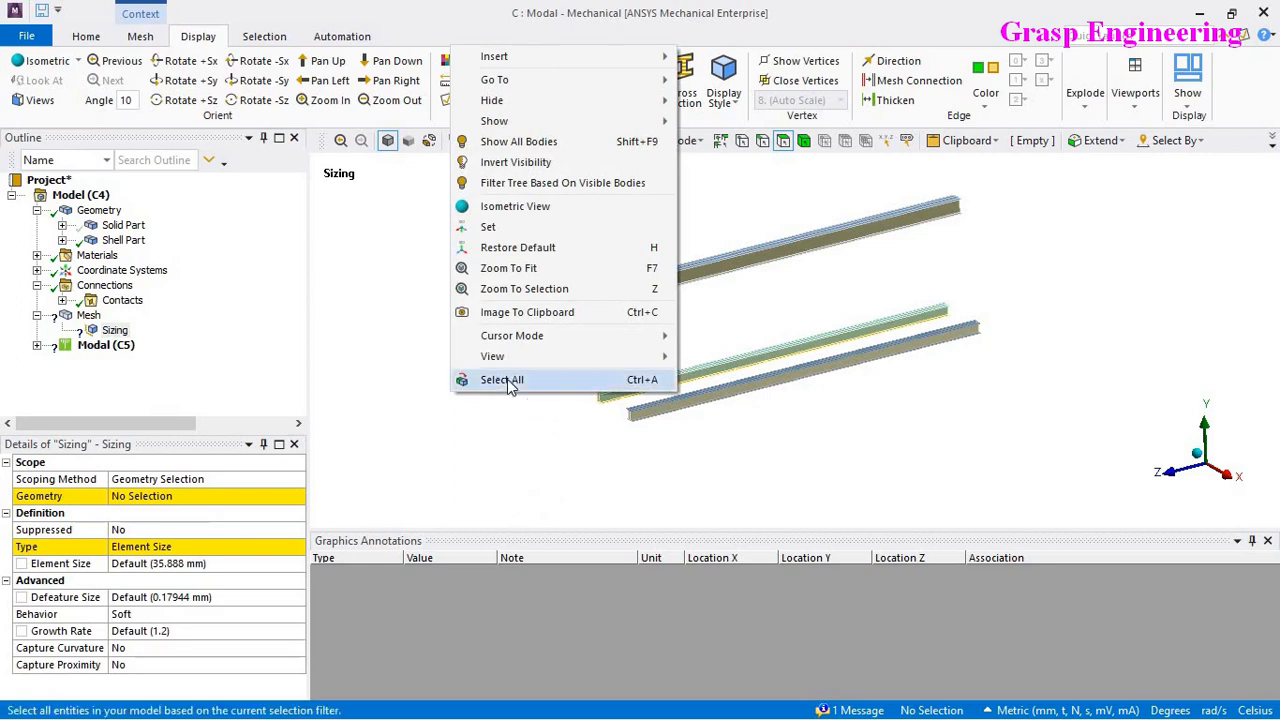
left_click(506, 380)
left_click(196, 496)
left_click(150, 496)
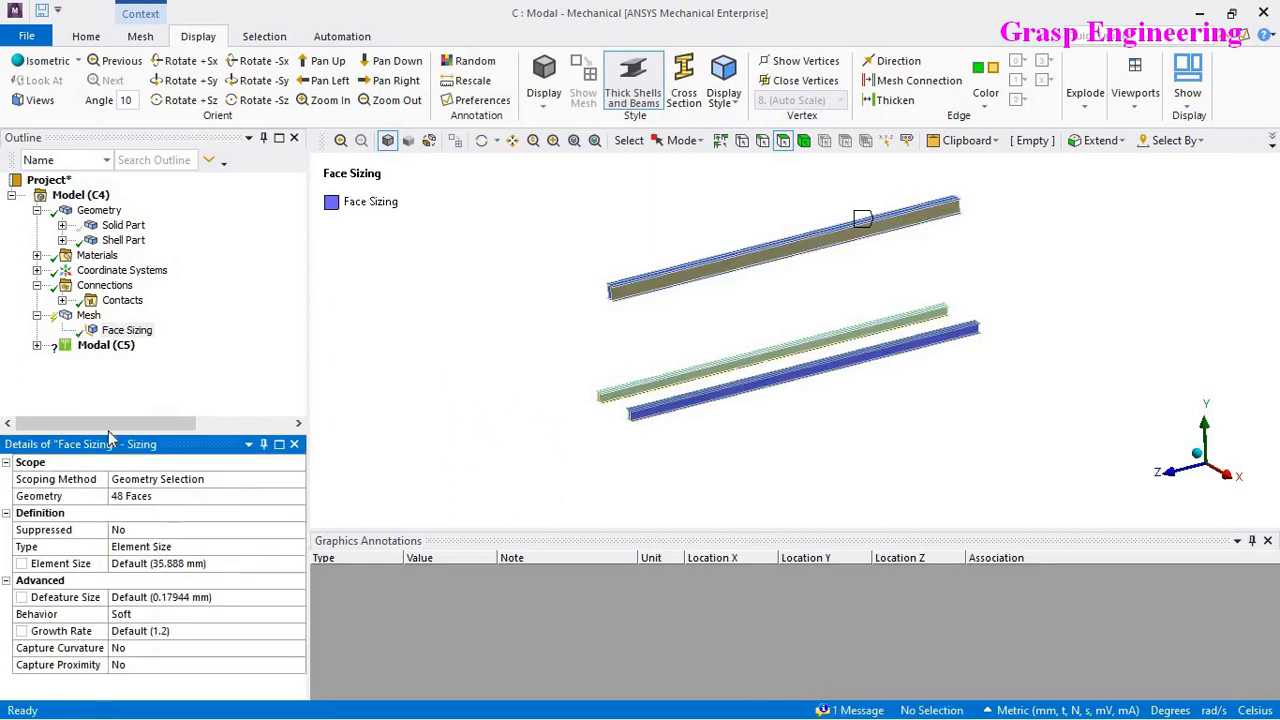
Step: Insert a second Sizing control under Mesh
left_click(88, 316)
right_click(88, 316)
mouse_move(147, 328)
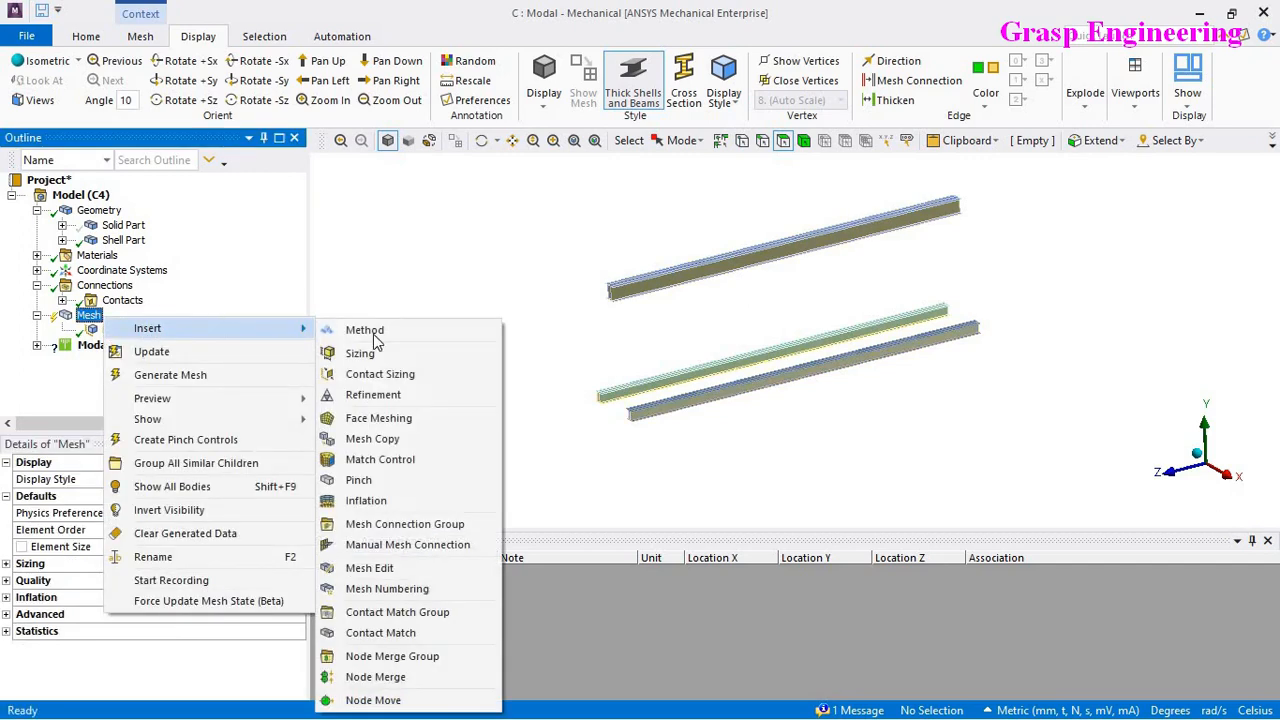
left_click(377, 354)
Step: Bring back the Solid Part and hide all other bodies so only the braces and gusset plates are shown
right_click(128, 229)
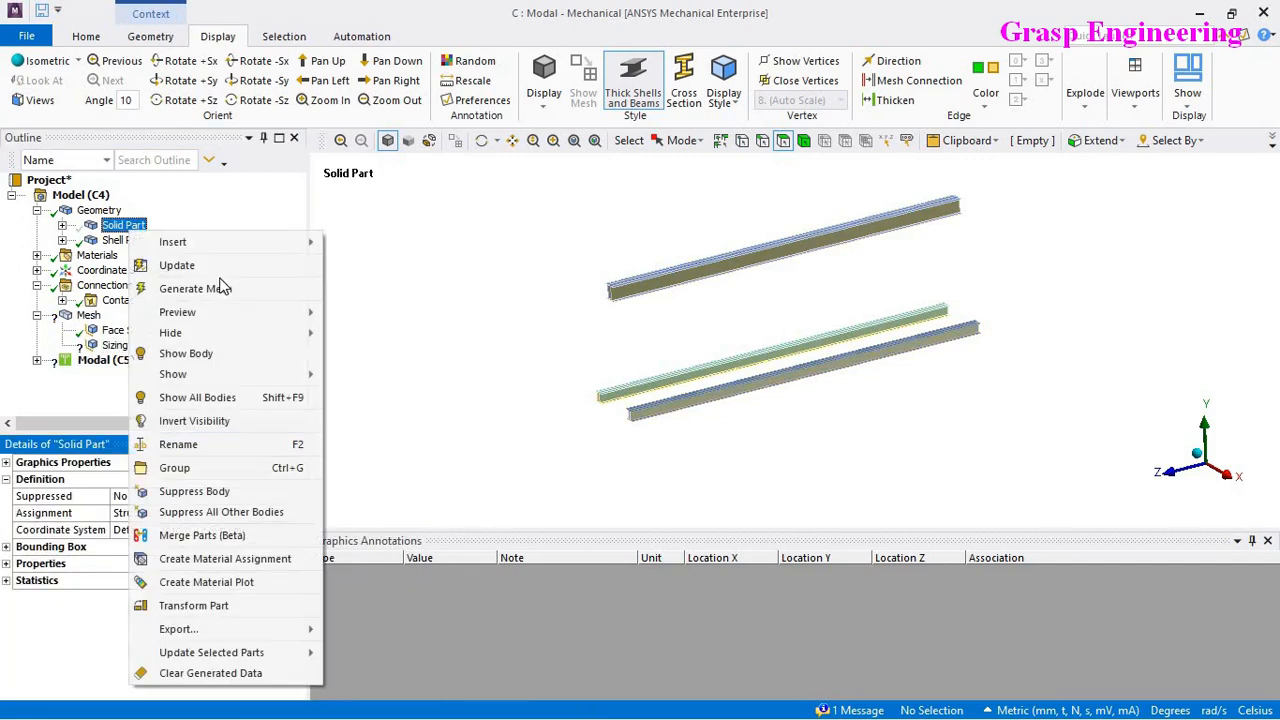
left_click(197, 353)
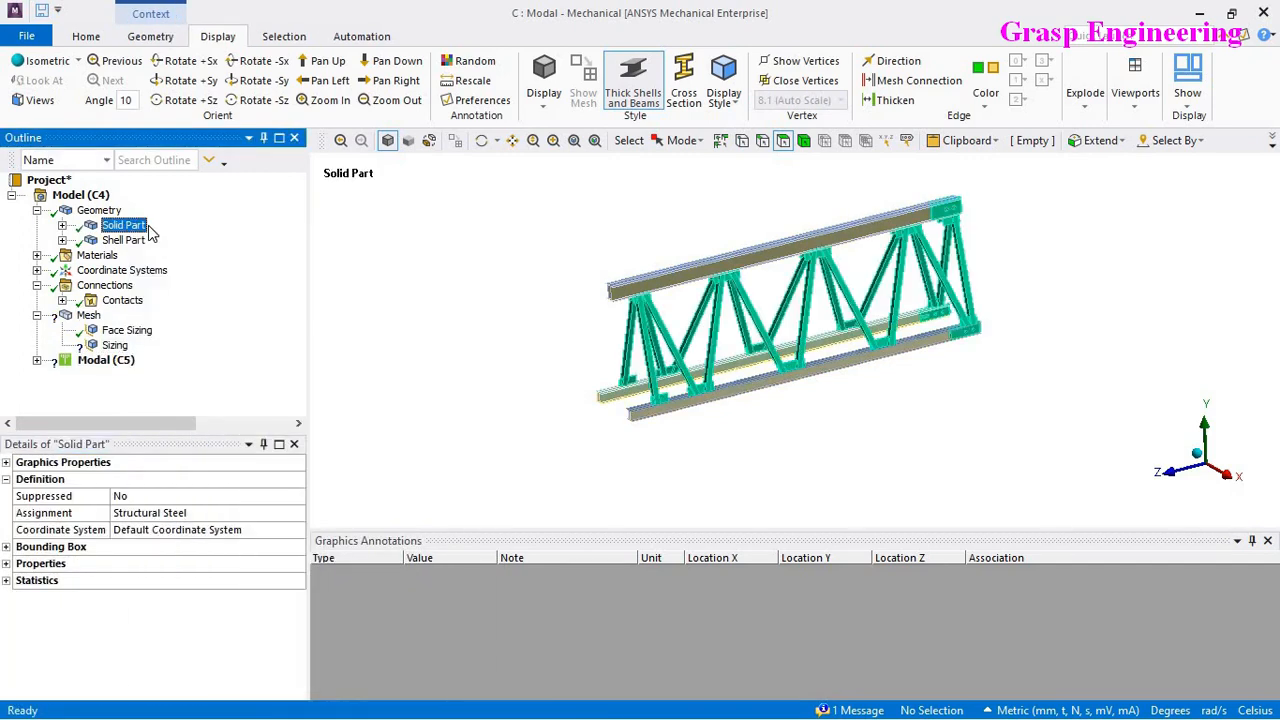
right_click(147, 229)
left_click(238, 352)
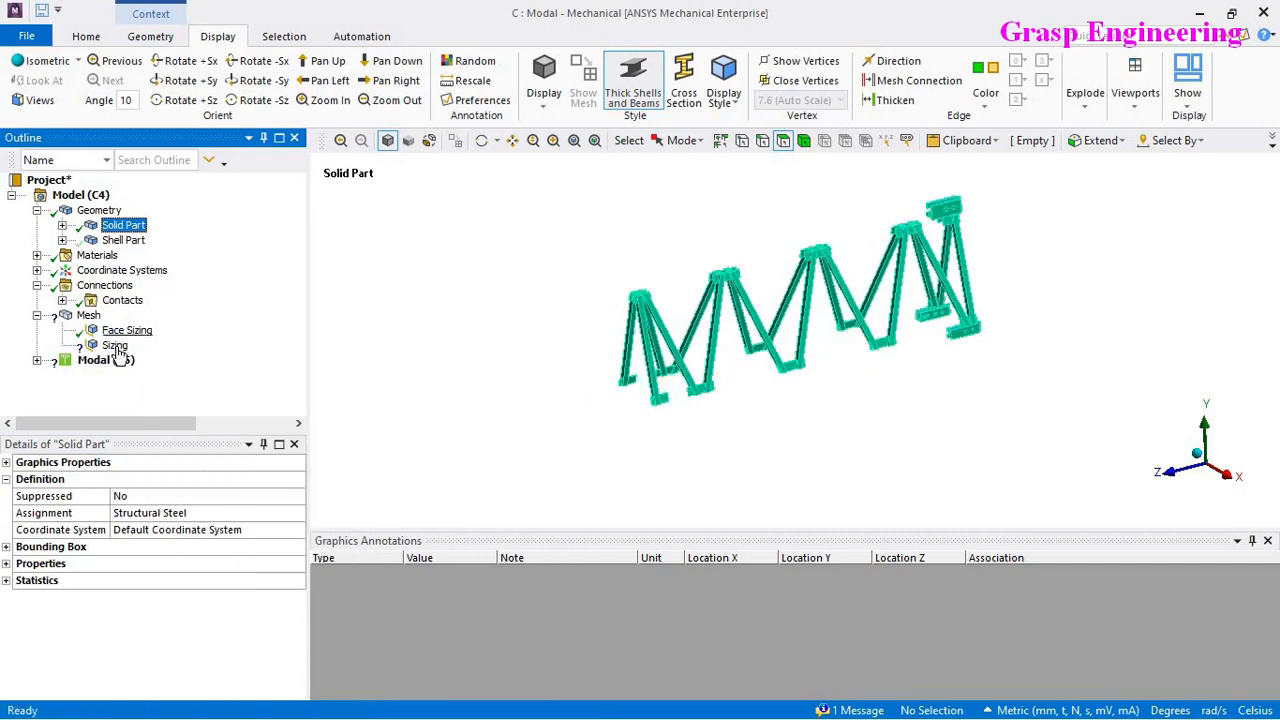
Step: Scope the second Sizing control to all faces of the visible braces and gusset plates
left_click(114, 345)
right_click(463, 408)
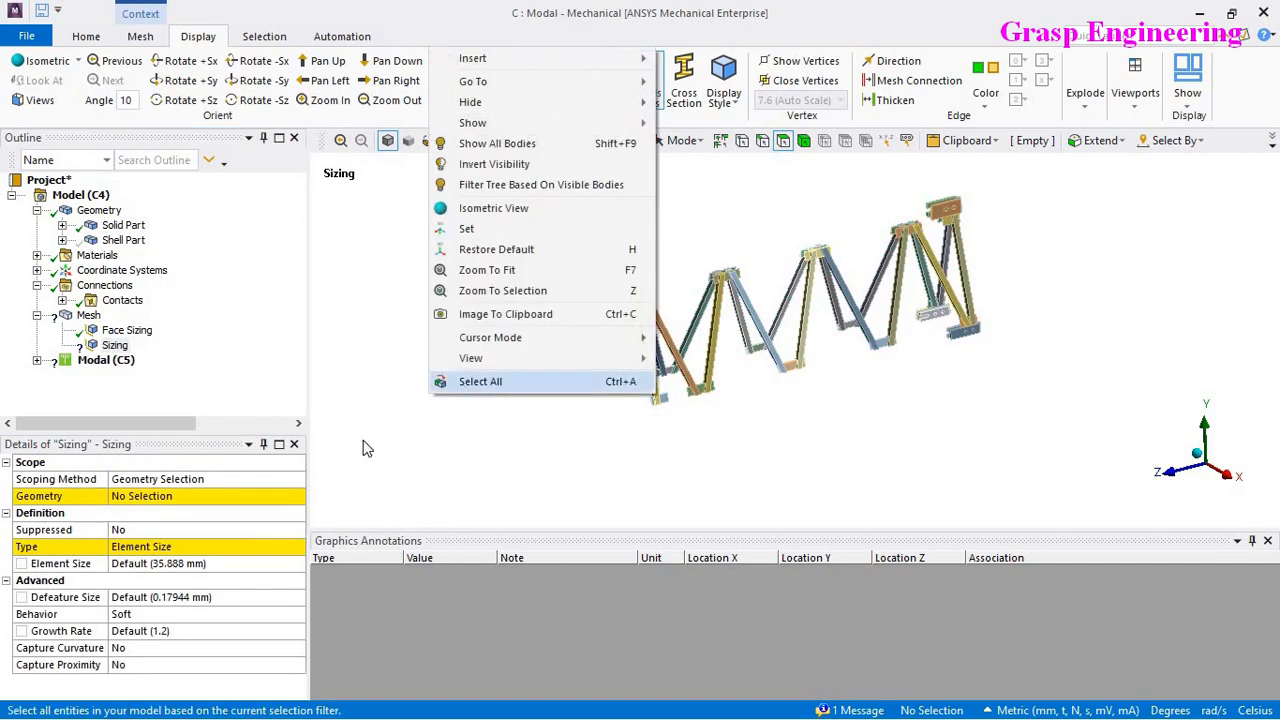
left_click(480, 381)
left_click(145, 496)
left_click(140, 496)
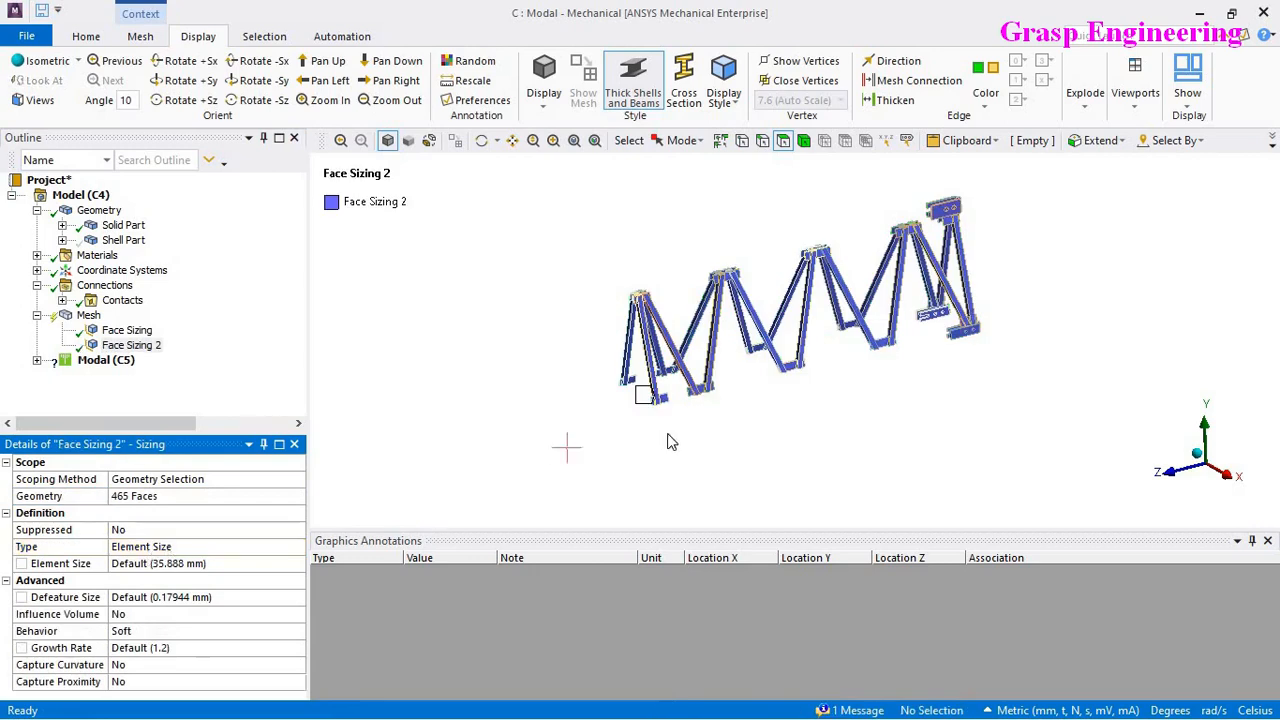
Step: Measure the length of the bottom edge of the end brace, inspecting its joint with the gusset plate
scroll(675, 421, "up", 5)
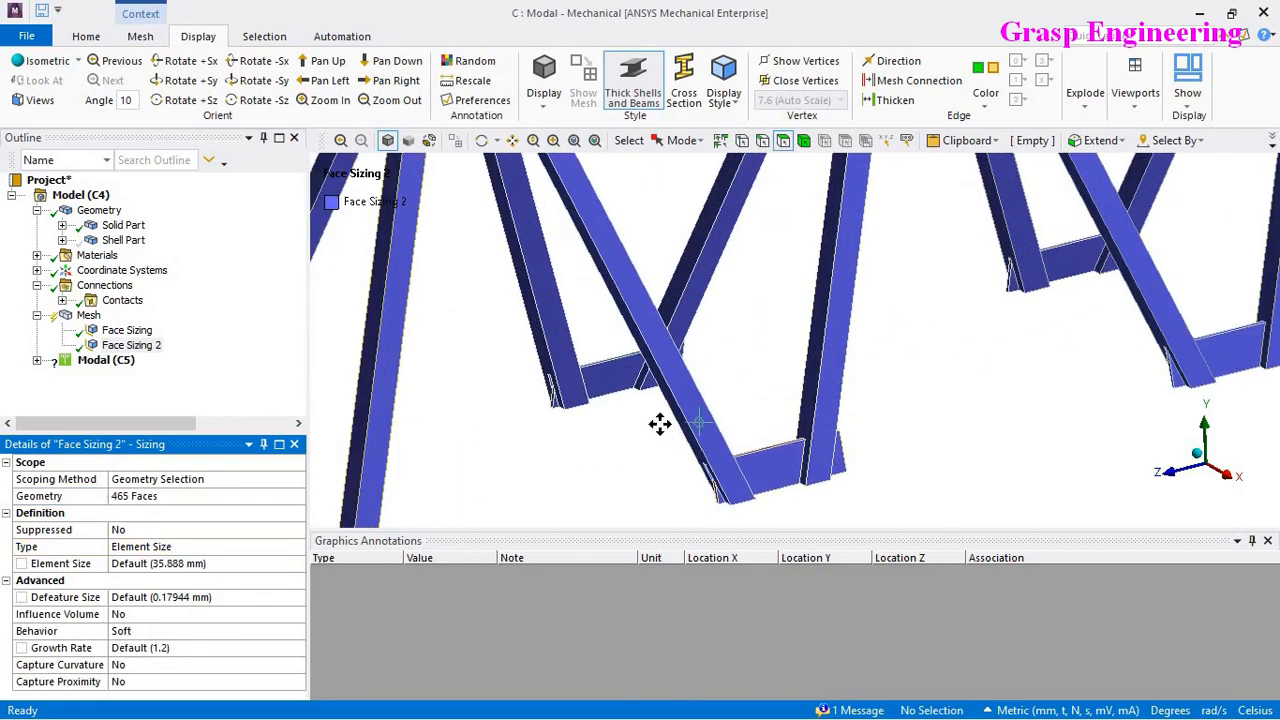
middle_click_drag(1170, 262, 983, 303, "ctrl")
middle_click_drag(858, 405, 1055, 247, "ctrl")
scroll(714, 376, "up", 3)
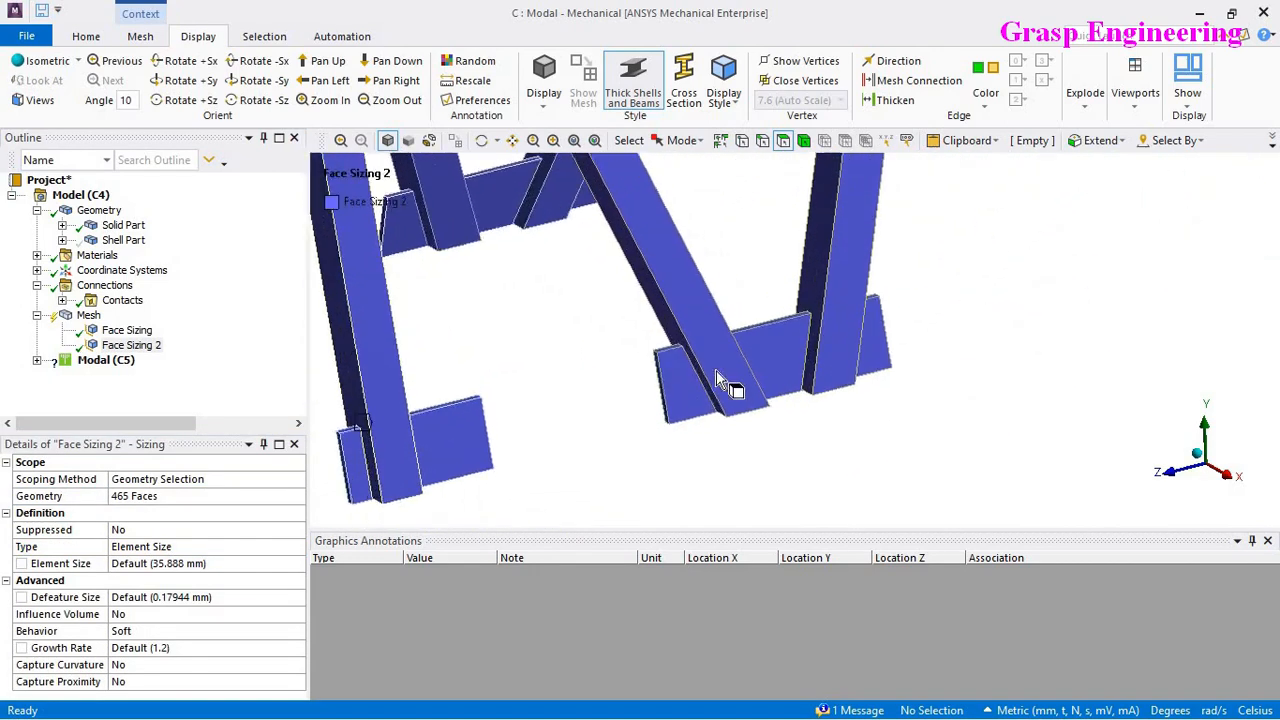
middle_click_drag(720, 371, 786, 378)
middle_click_drag(703, 431, 886, 322, "ctrl")
scroll(745, 340, "up", 2)
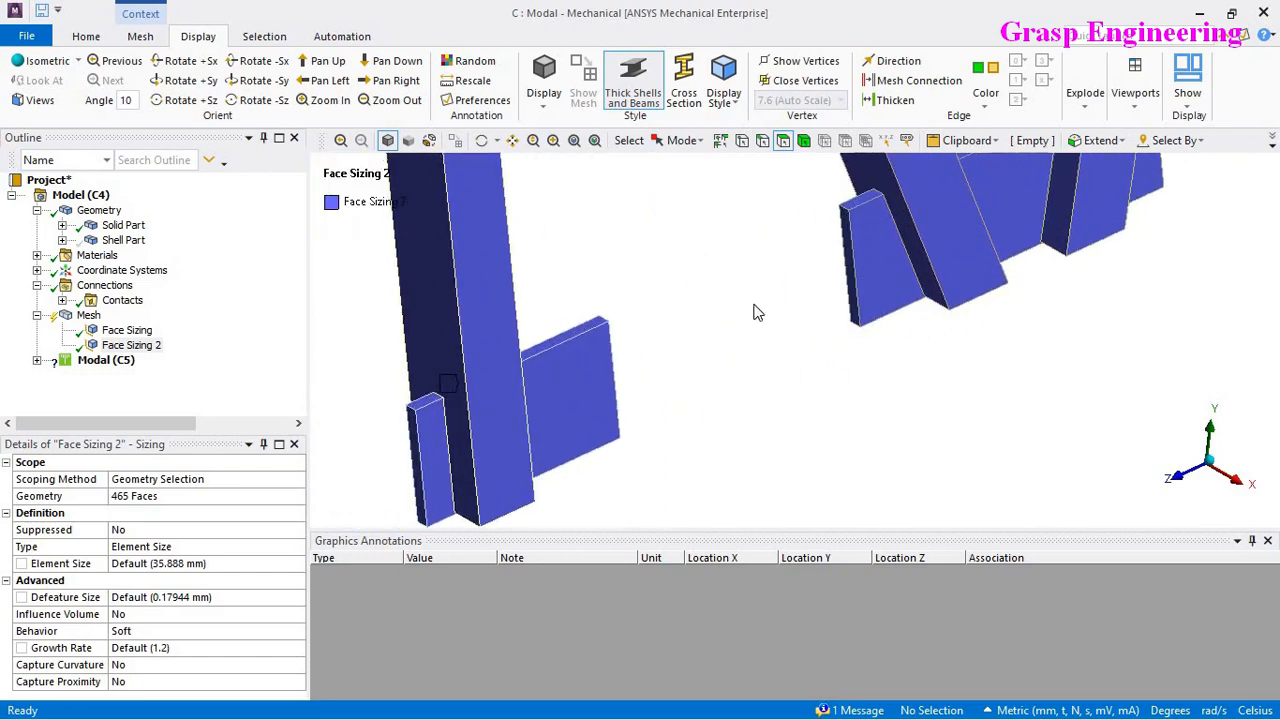
left_click(760, 143)
middle_click_drag(666, 346, 610, 475)
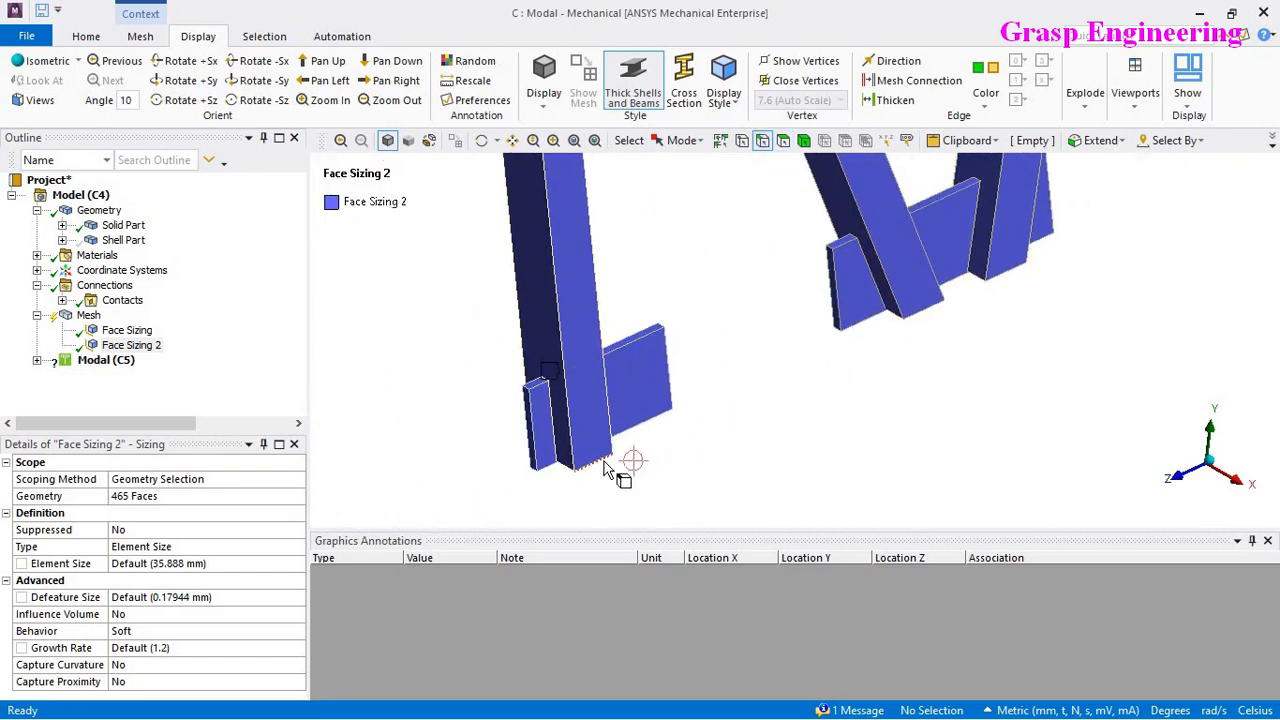
left_click(604, 464)
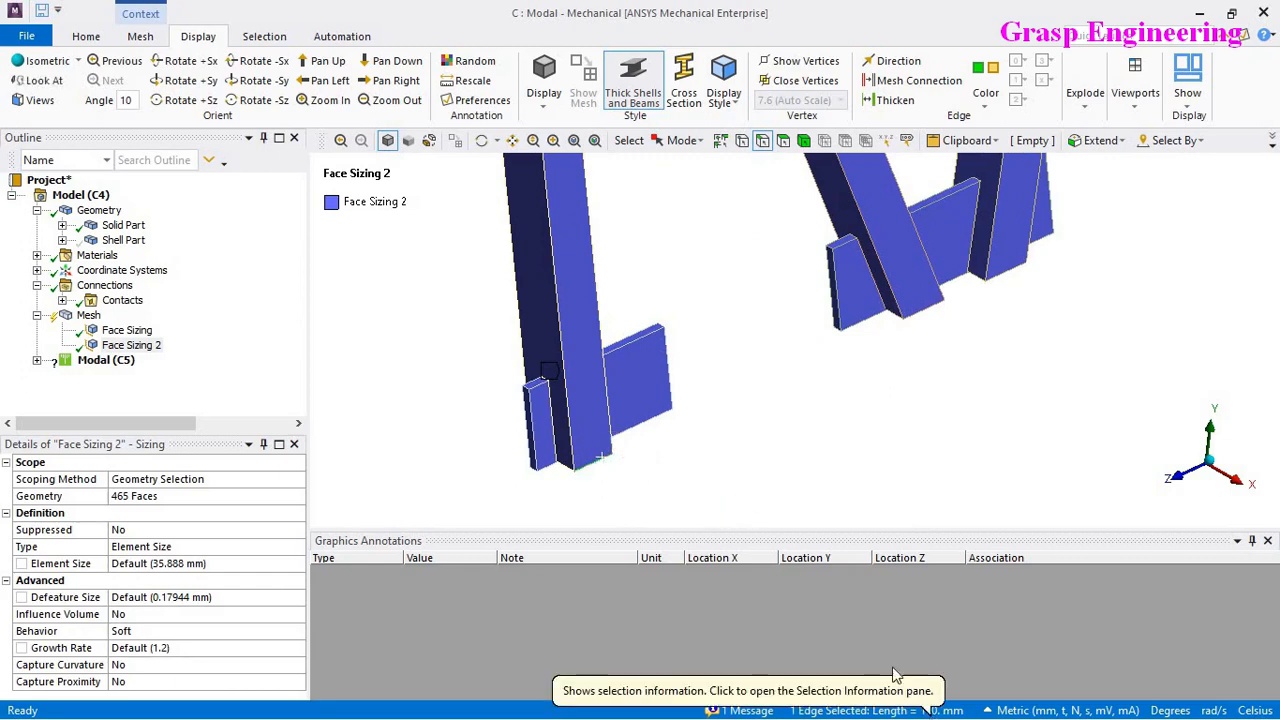
scroll(590, 477, "up", 2)
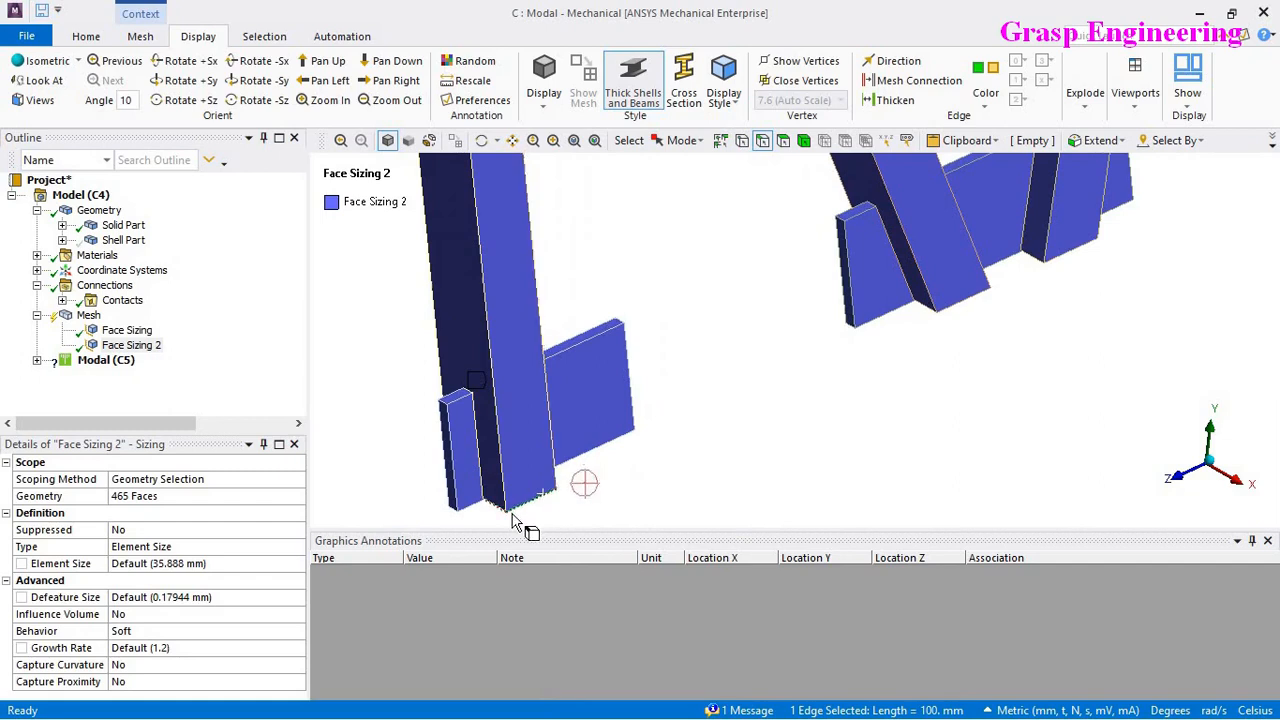
scroll(522, 488, "down", 2)
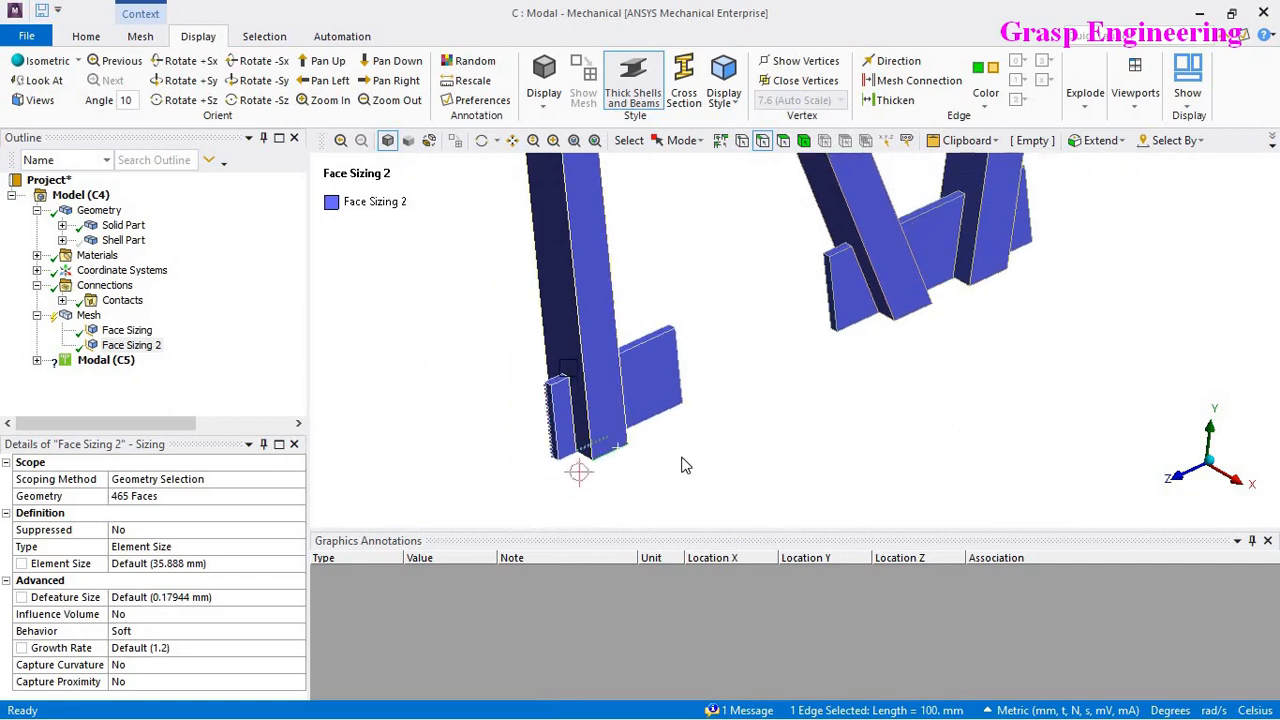
Step: Set the element size of Face Sizing 2 to 25 mm and generate a trial mesh on the end brace only
left_click(185, 563)
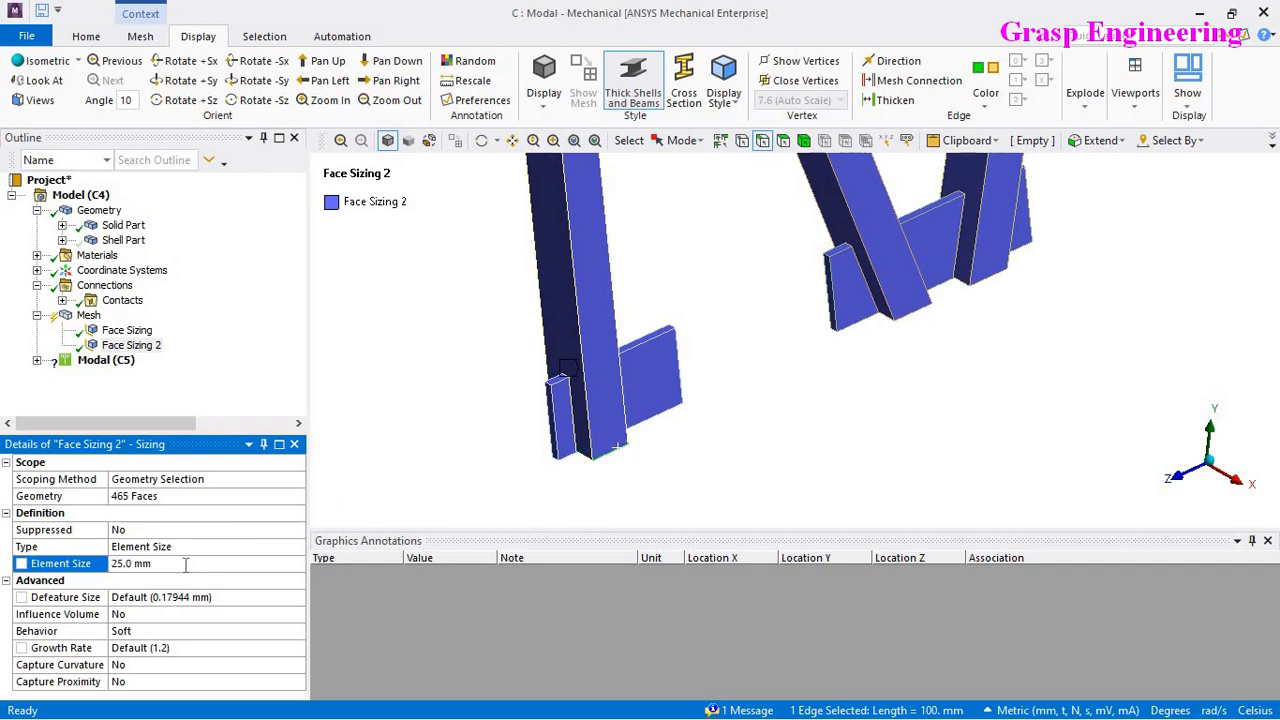
left_click(803, 140)
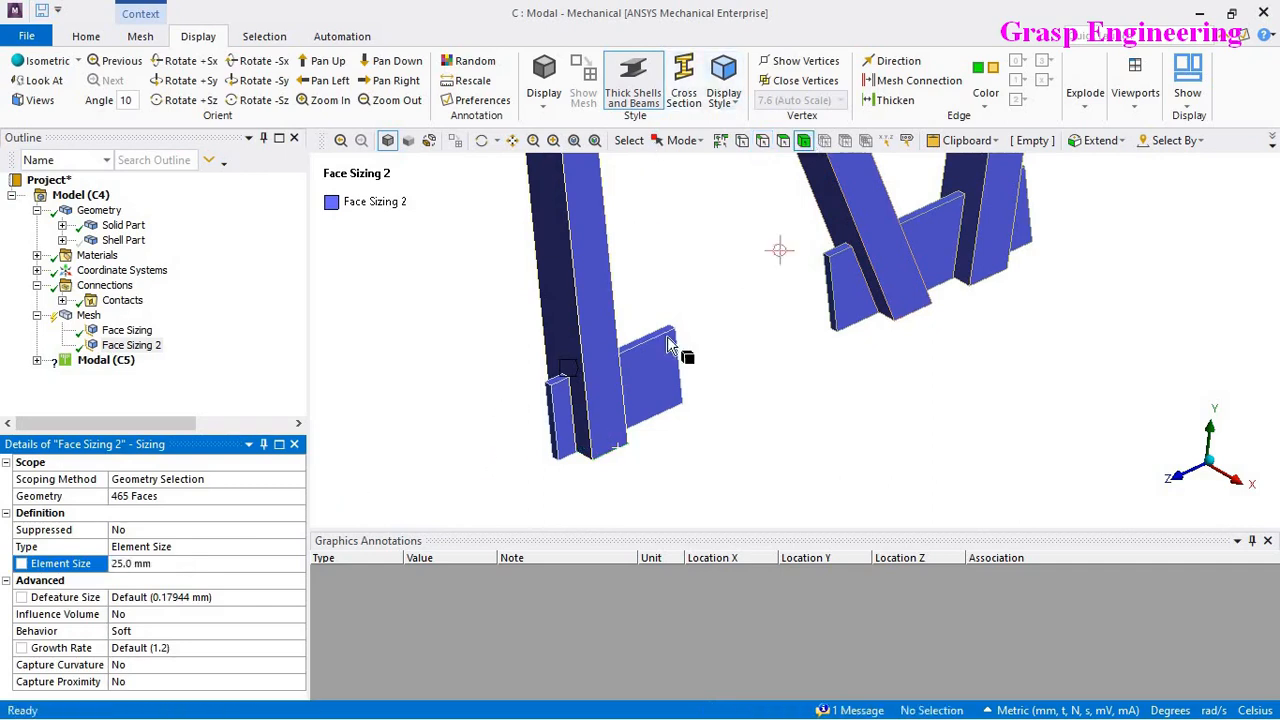
left_click(600, 330)
right_click(607, 330)
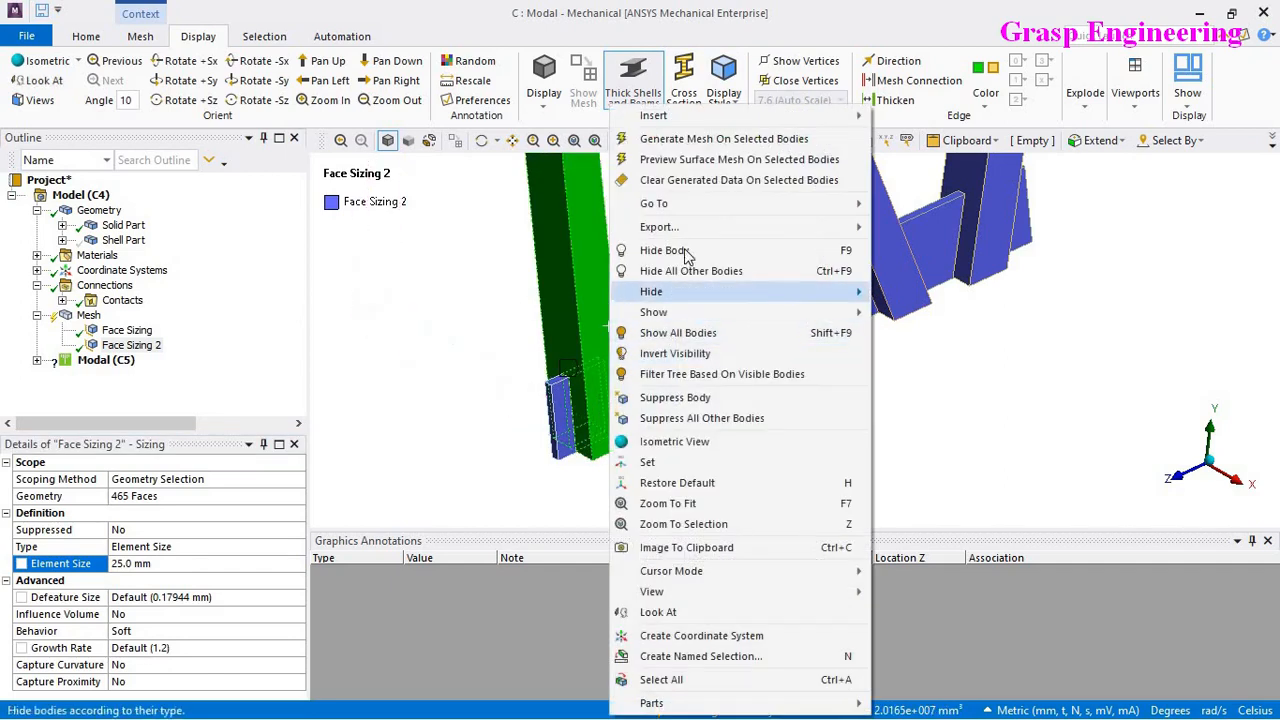
left_click(690, 141)
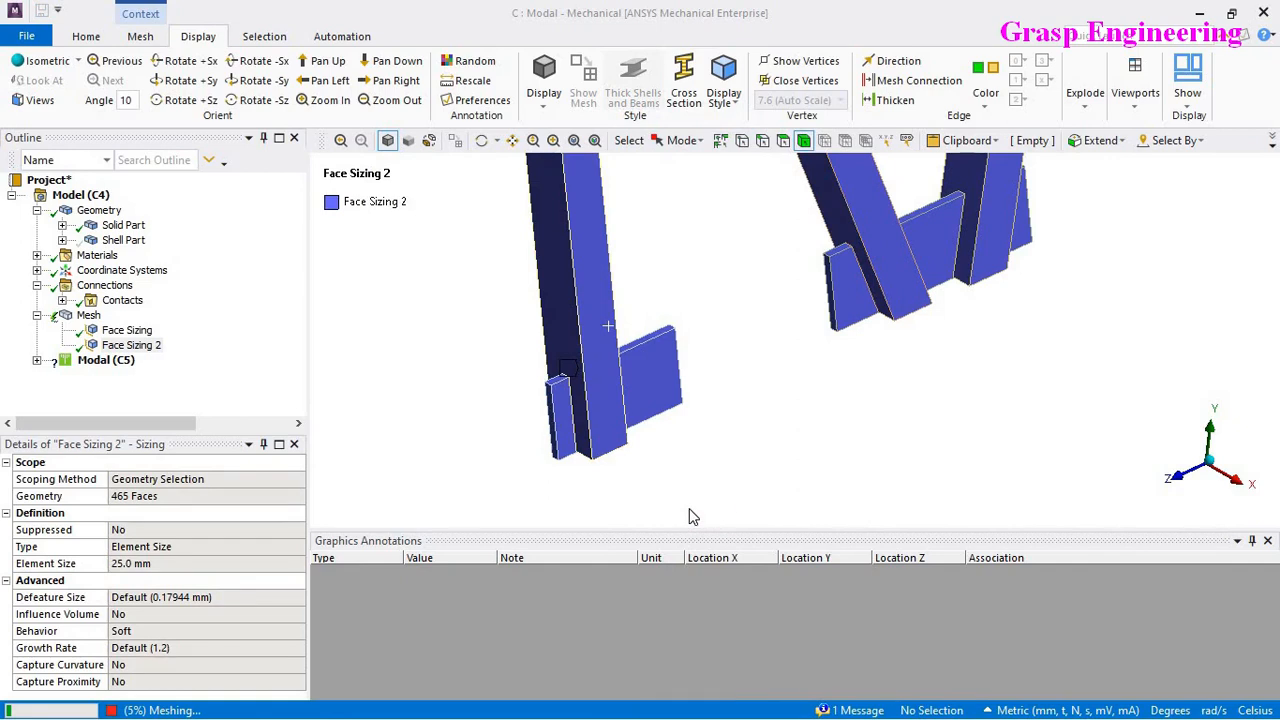
left_click(92, 315)
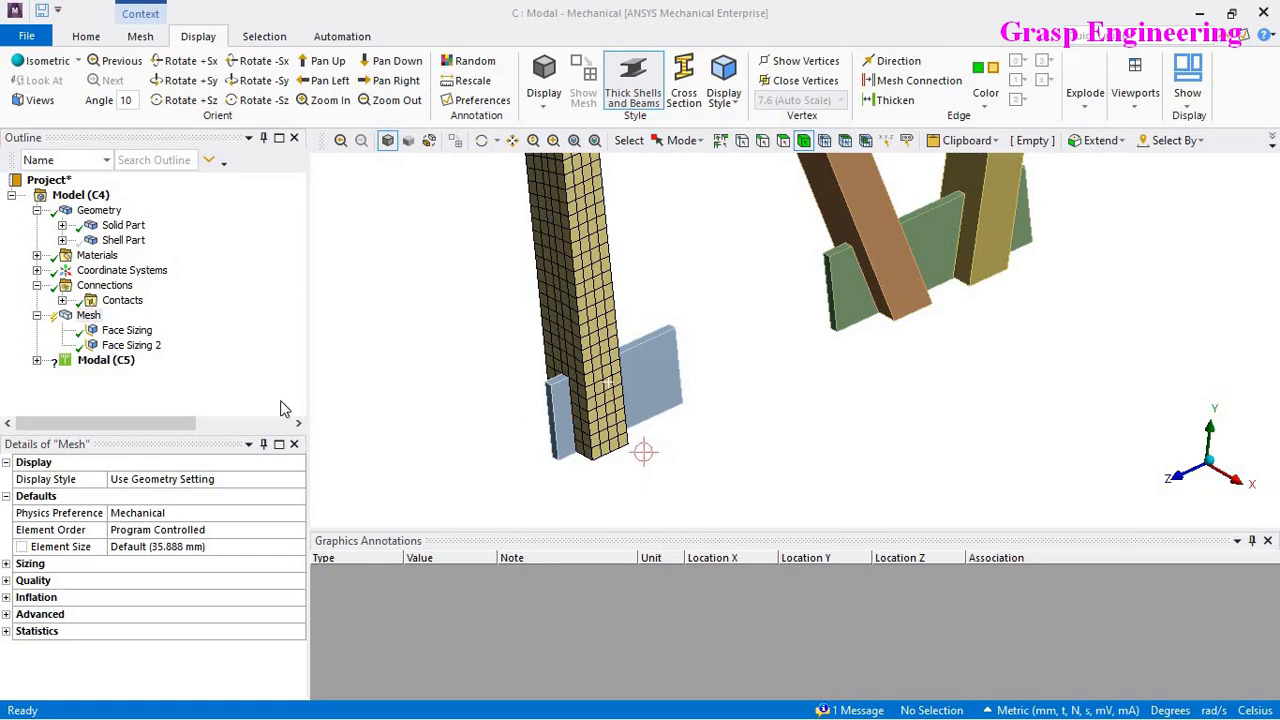
Step: Show all bodies again and look over the whole truss with the Face Sizing 2 scope highlighted
left_click(131, 345)
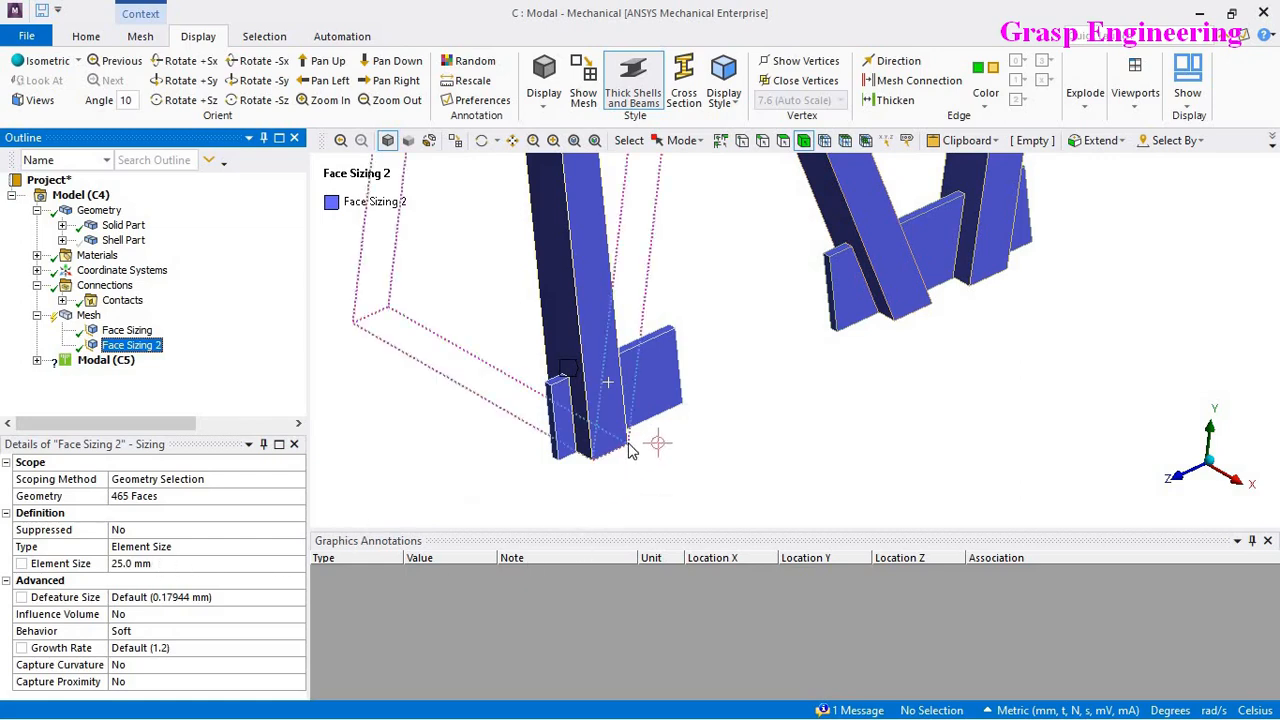
scroll(714, 428, "down", 10)
right_click(718, 409)
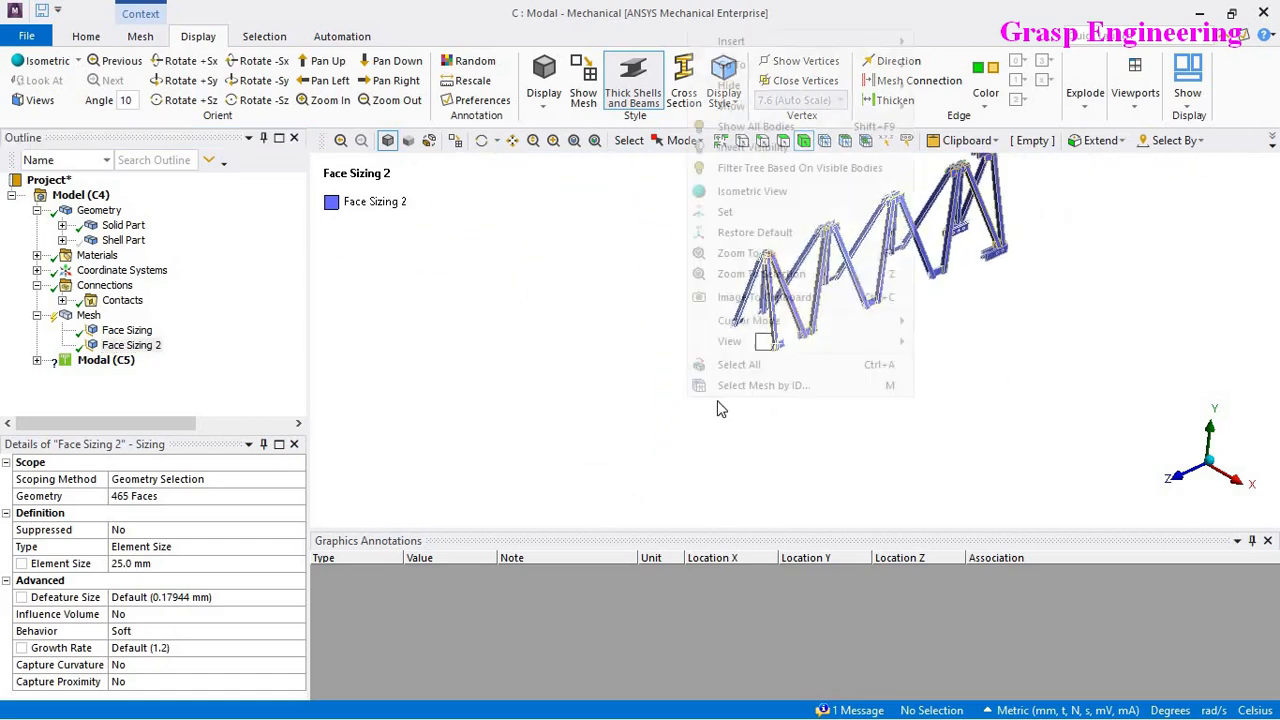
left_click(755, 128)
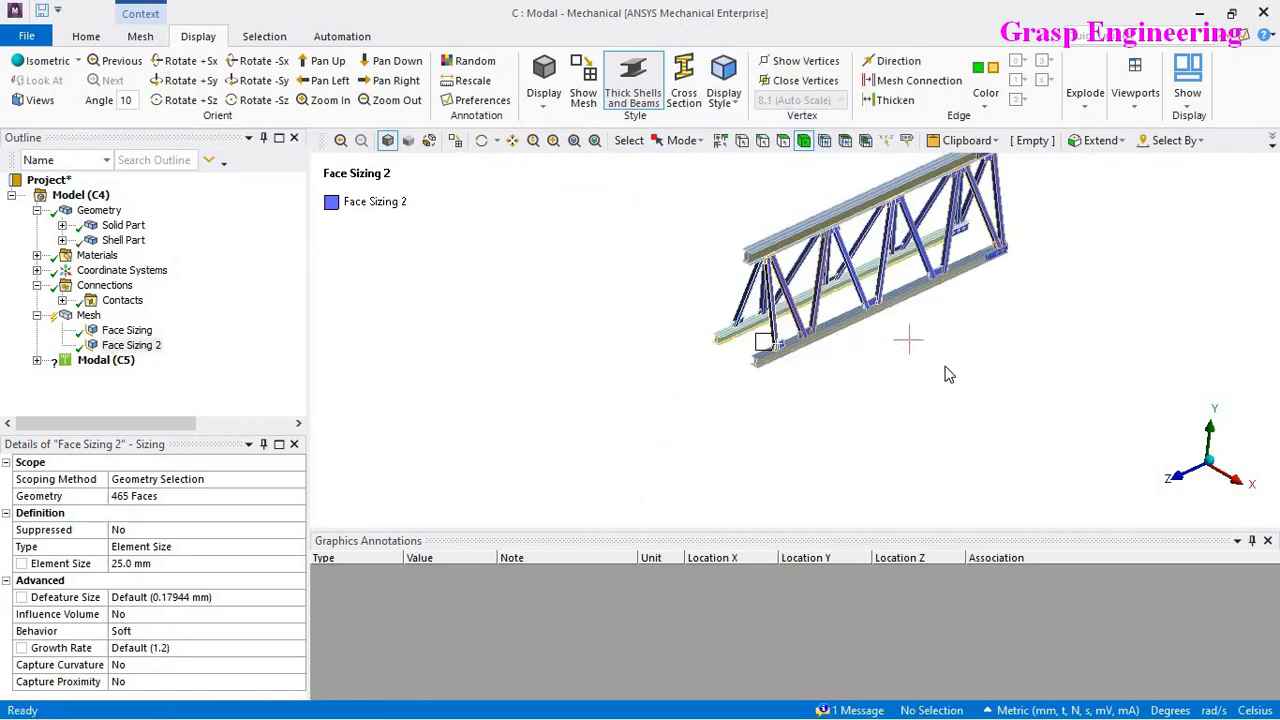
middle_click_drag(797, 434, 750, 417)
middle_click_drag(717, 366, 691, 366, "ctrl")
scroll(926, 420, "up", 4)
scroll(849, 400, "down", 2)
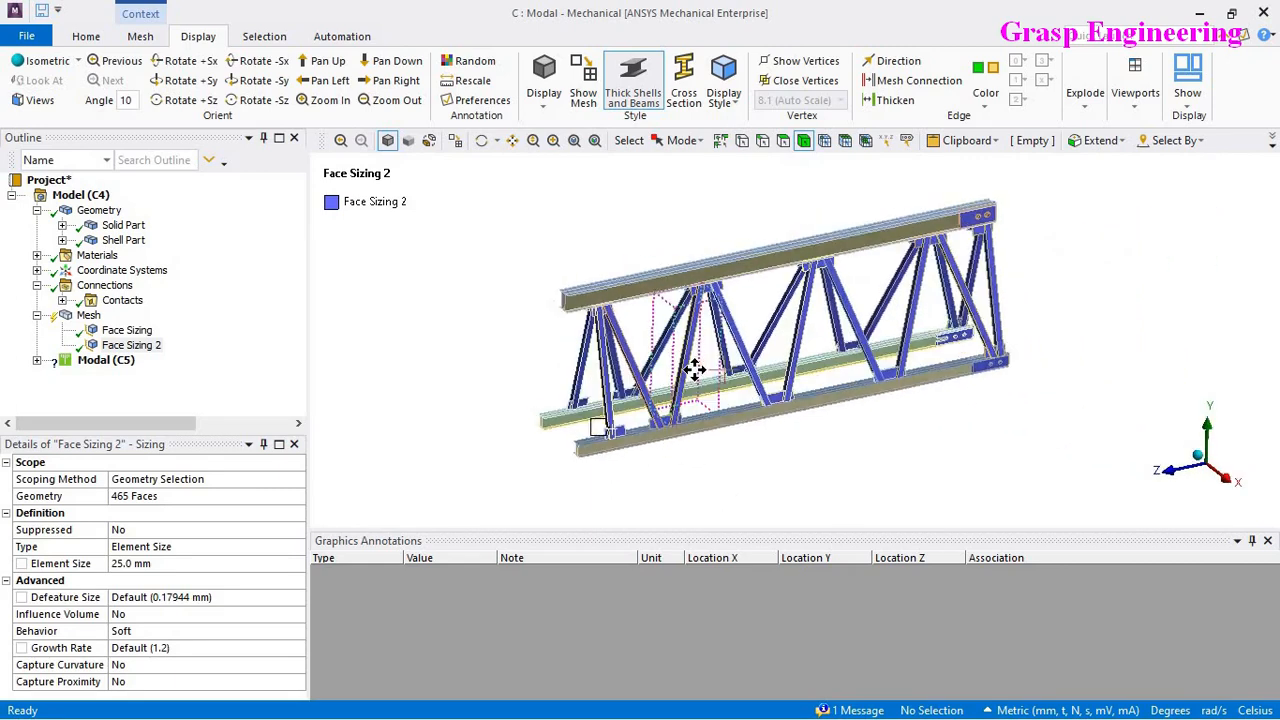
scroll(735, 372, "up", 1)
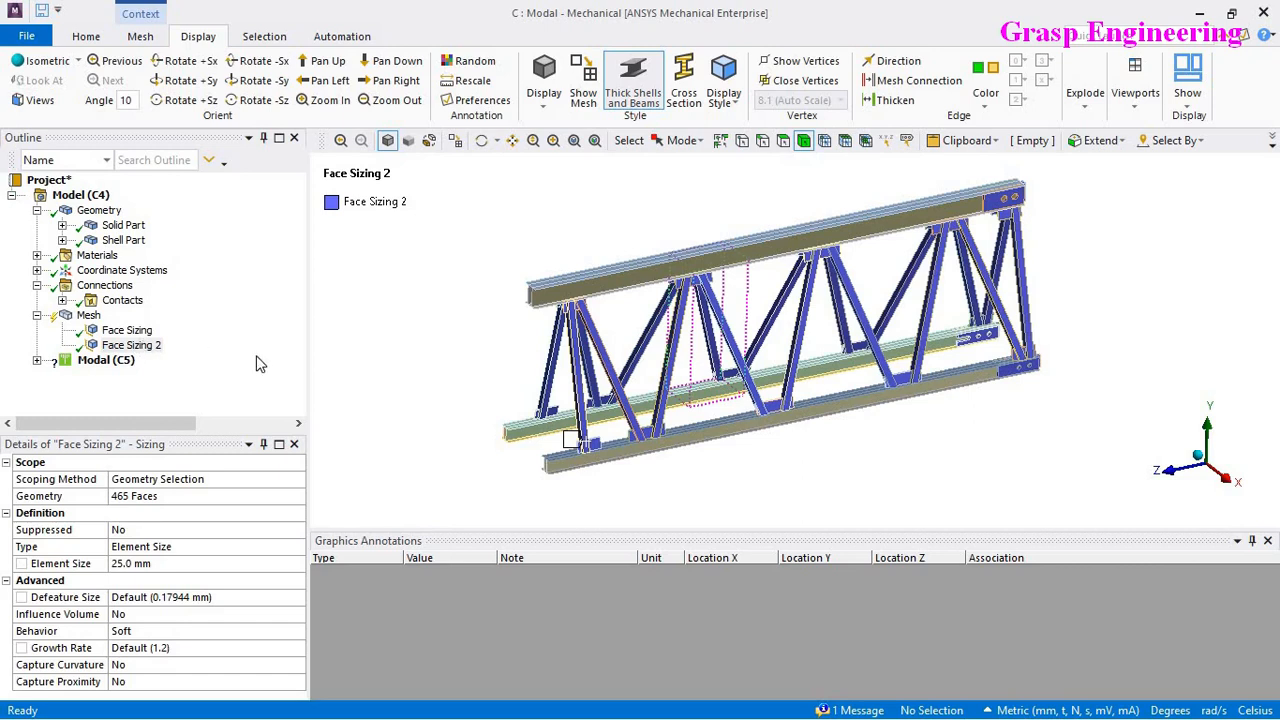
Step: Delete both Face Sizing controls and clear the generated mesh data
left_click(148, 345)
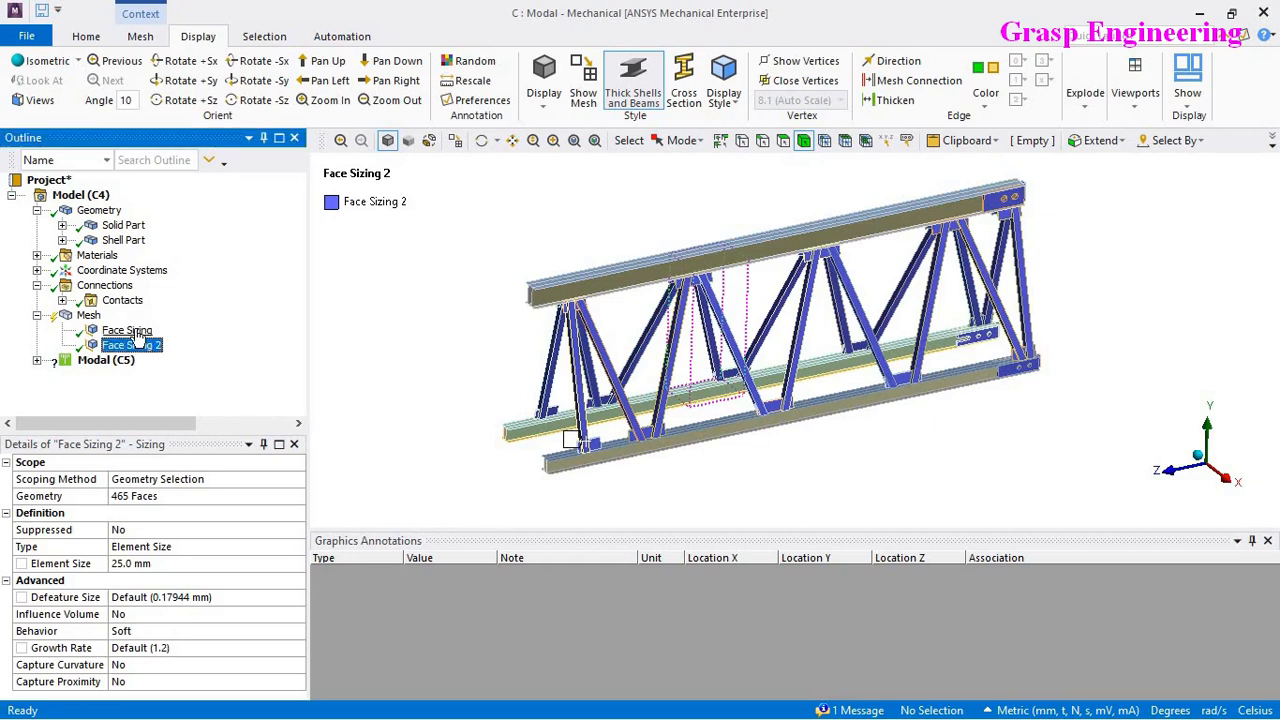
left_click(139, 336, "ctrl")
right_click(139, 336)
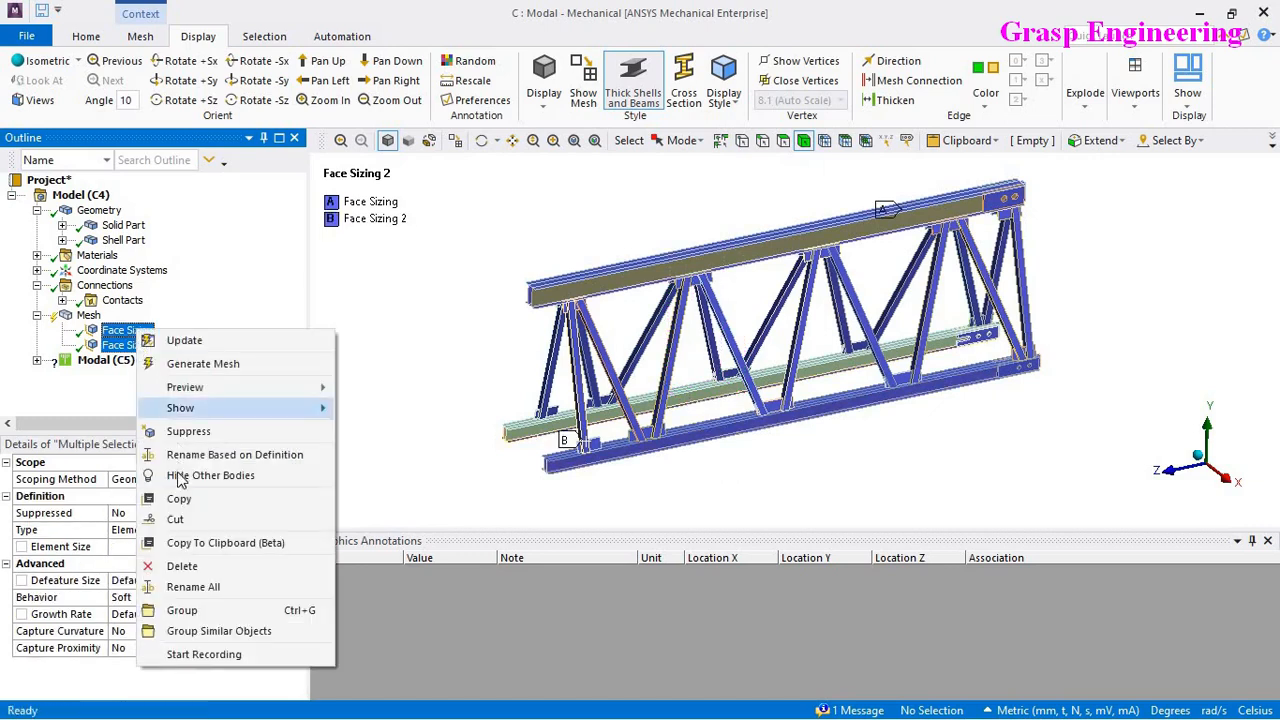
left_click(182, 565)
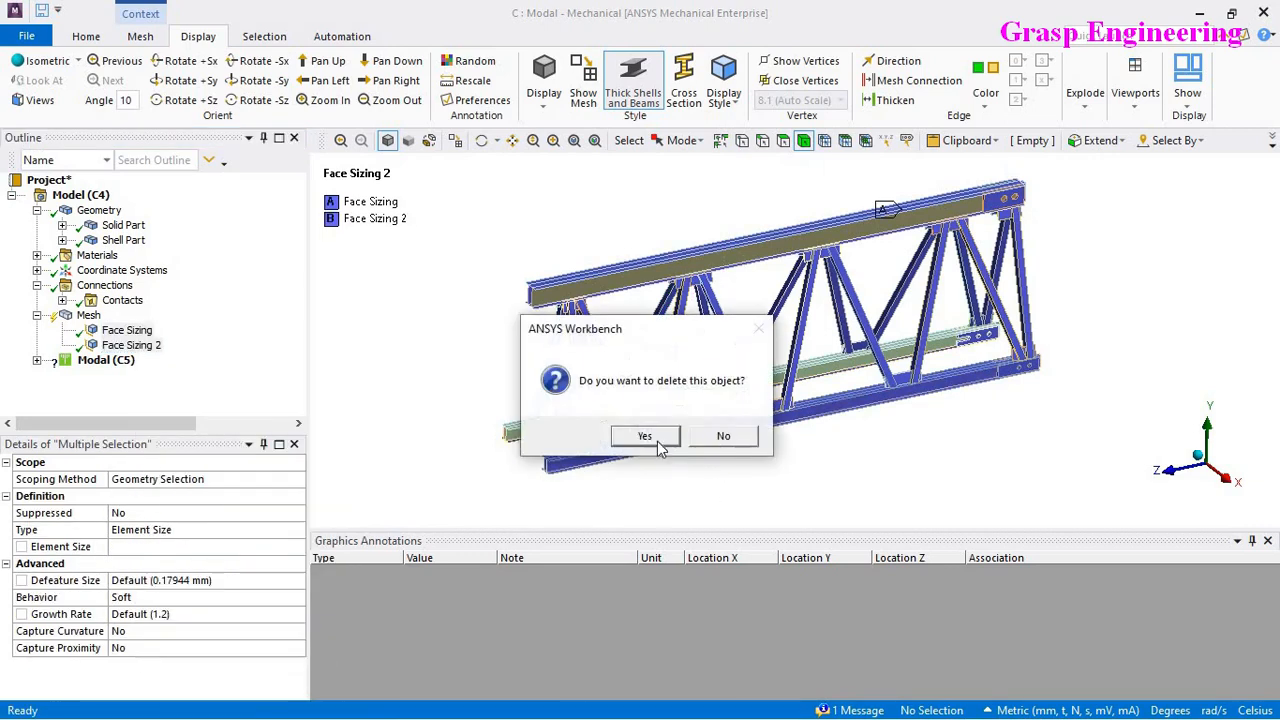
key("Return")
right_click(90, 315)
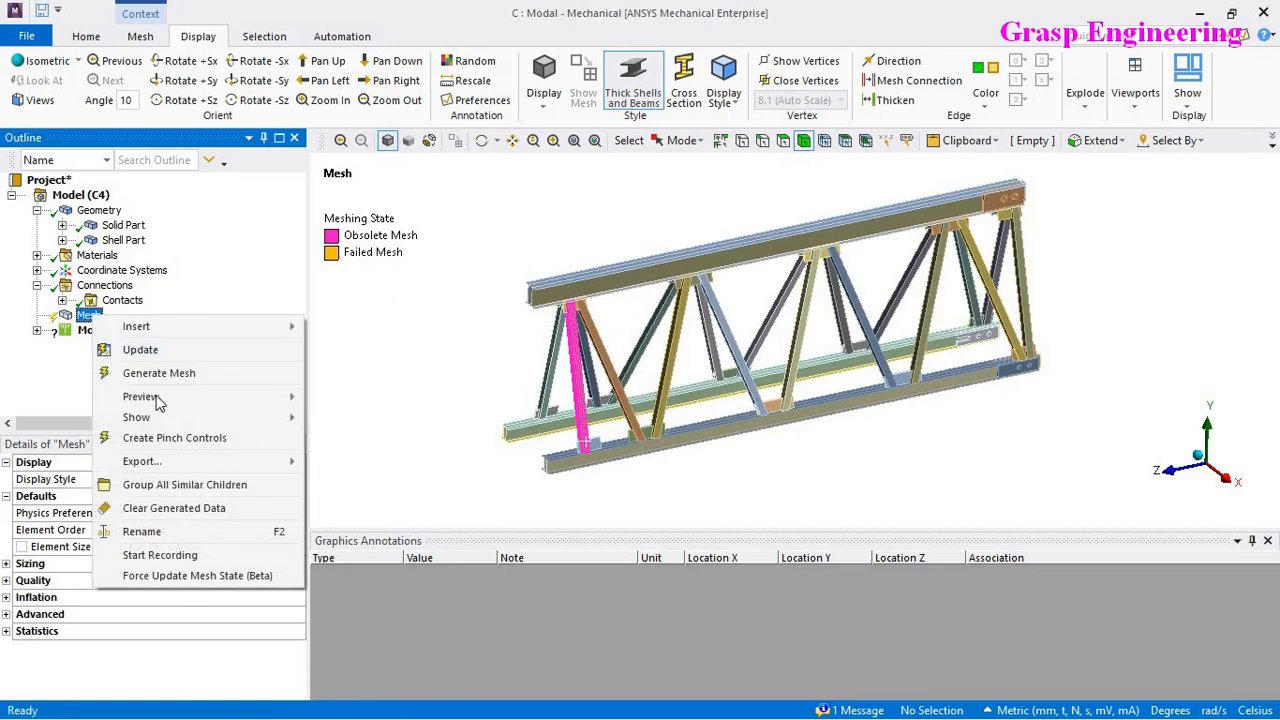
left_click(190, 508)
left_click(734, 434)
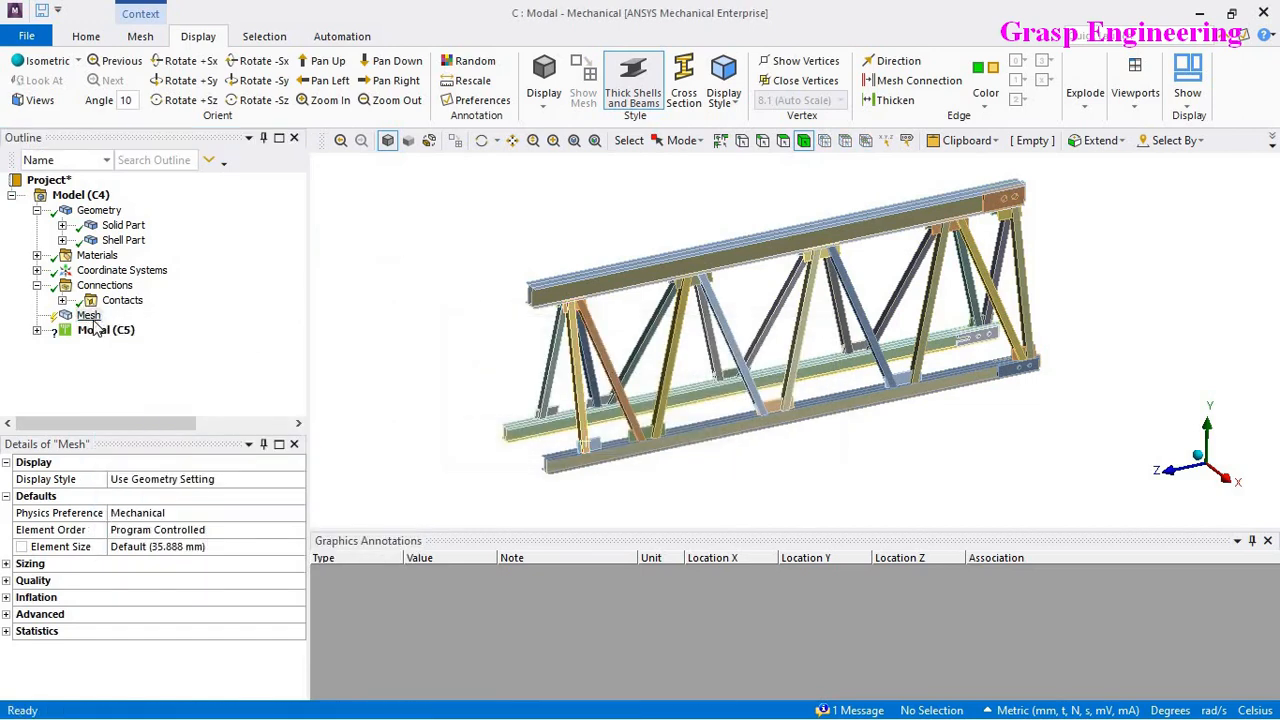
Step: Generate the mesh for the whole truss with the default element size, and expand the Modal environment in the outline
right_click(90, 318)
left_click(165, 379)
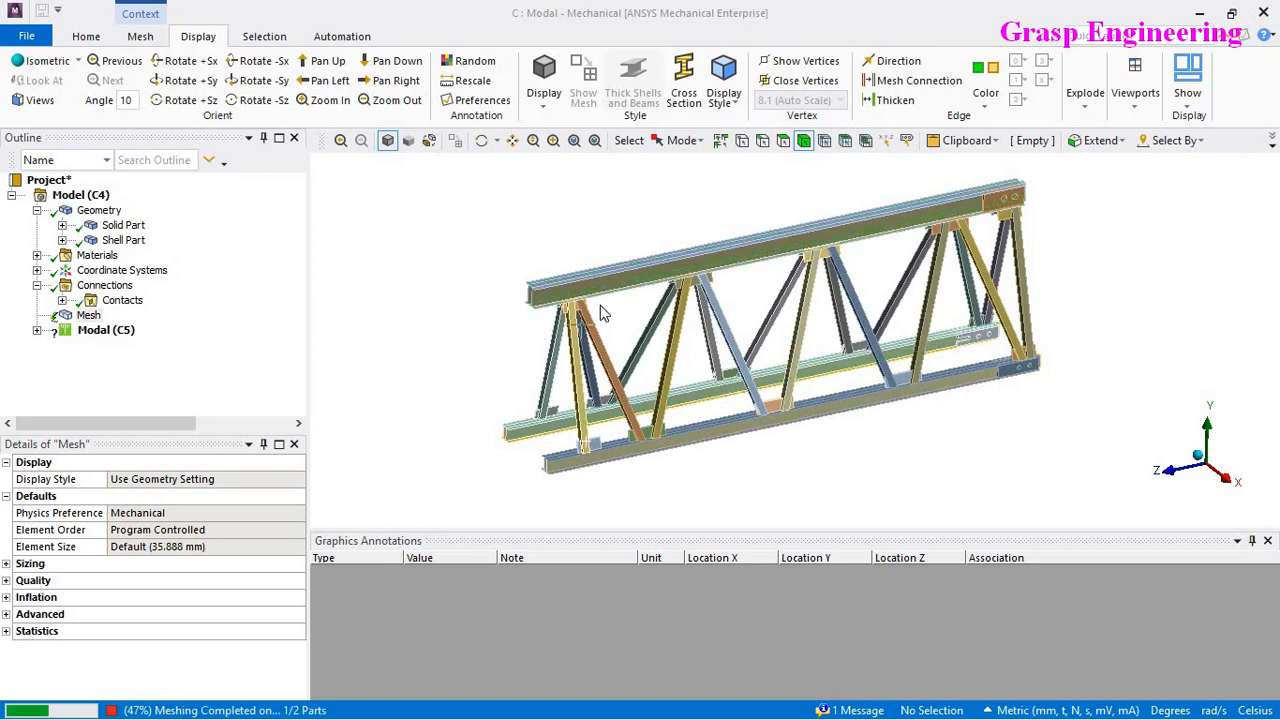
left_click(40, 332)
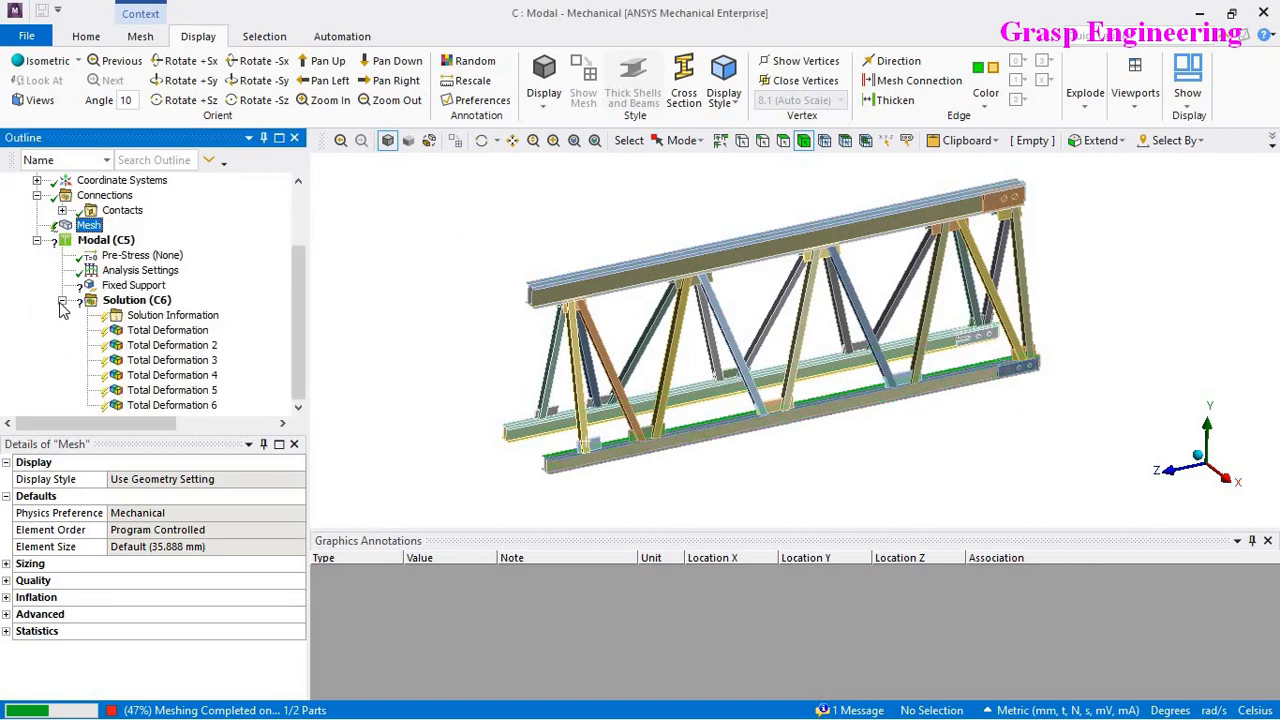
scroll(133, 276, "up", 1)
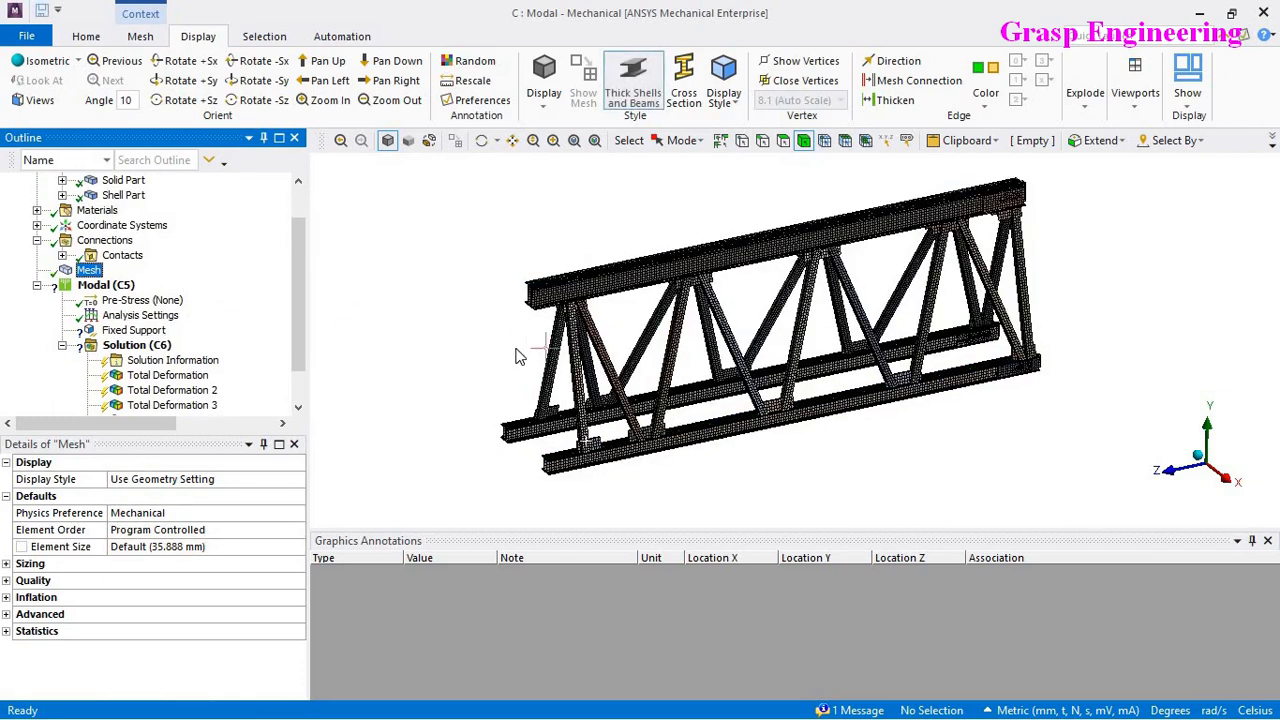
Step: Examine the generated mesh along the lower beams, the braces, the gusset plates and the truss ends
scroll(726, 387, "up", 5)
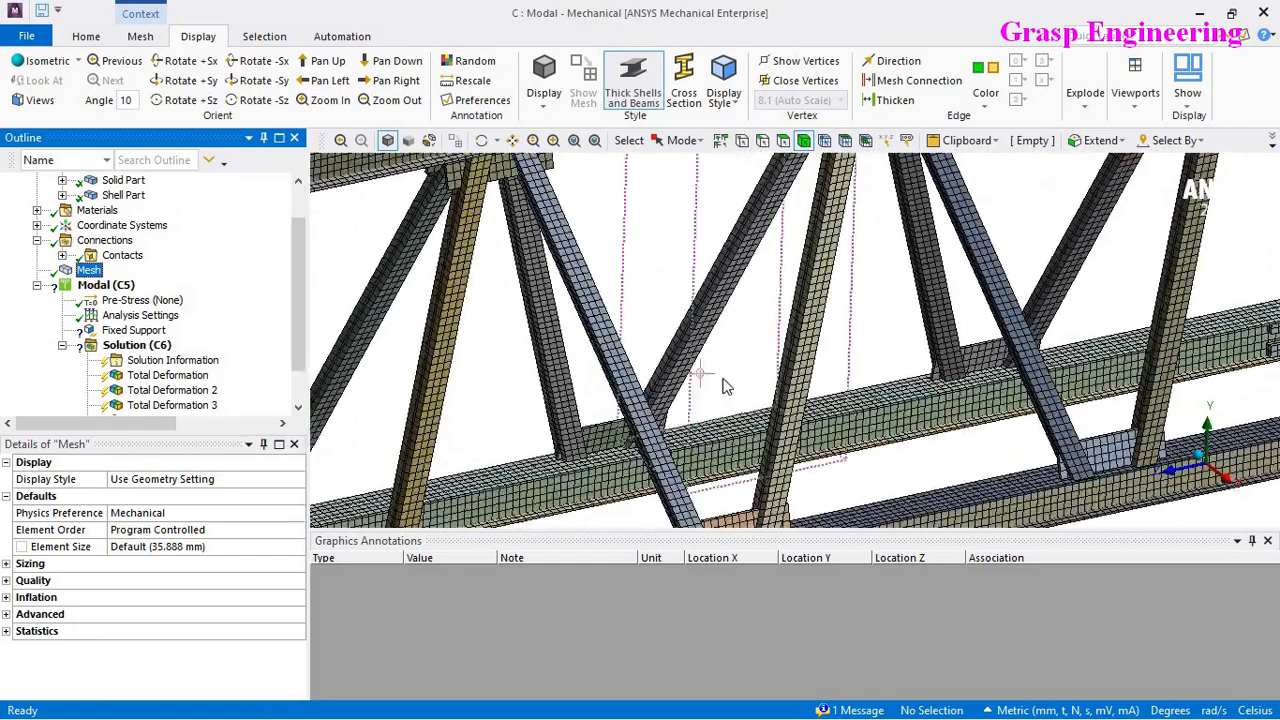
scroll(897, 274, "up", 2)
scroll(940, 340, "up", 2)
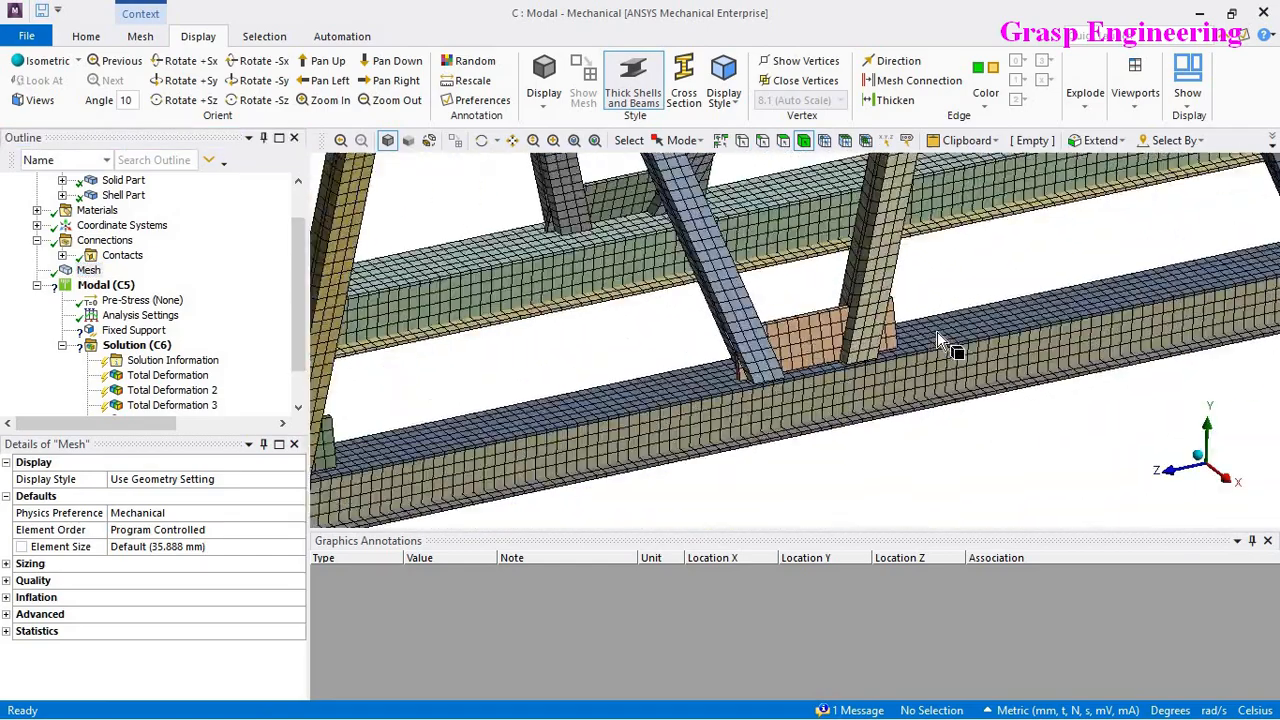
scroll(940, 340, "down", 4)
scroll(800, 440, "up", 3)
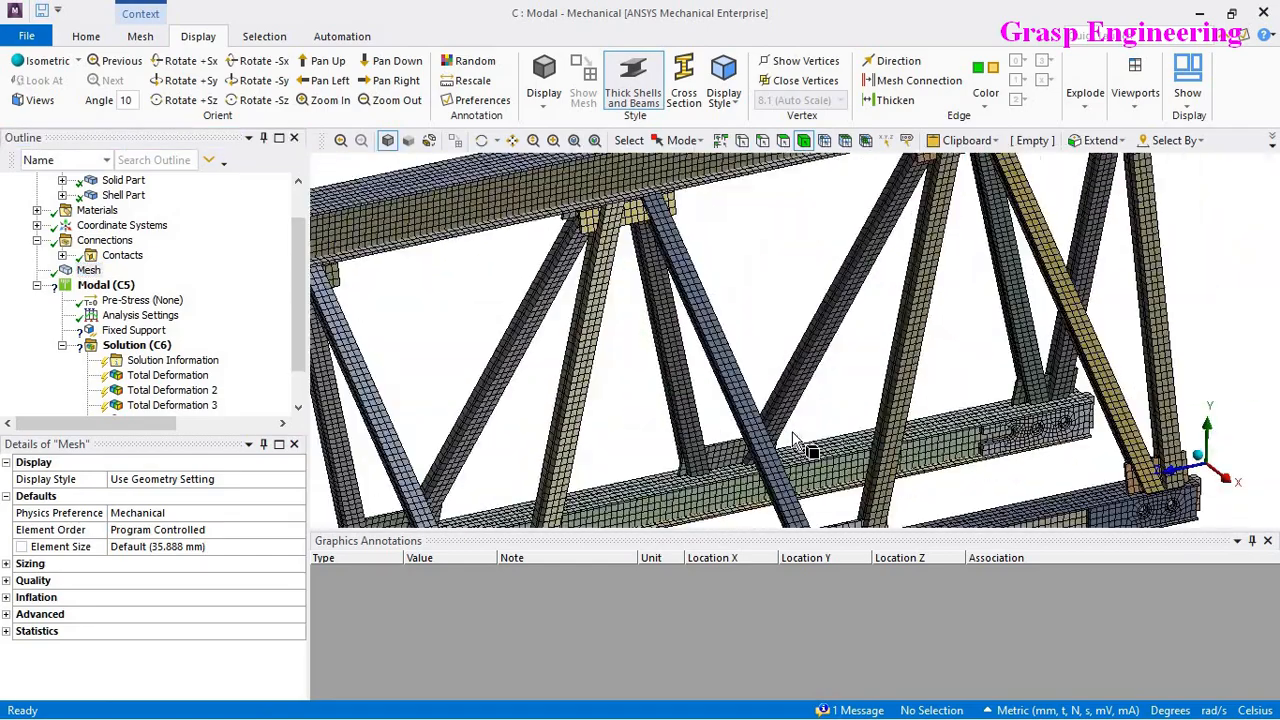
scroll(795, 440, "down", 4)
scroll(1029, 271, "up", 4)
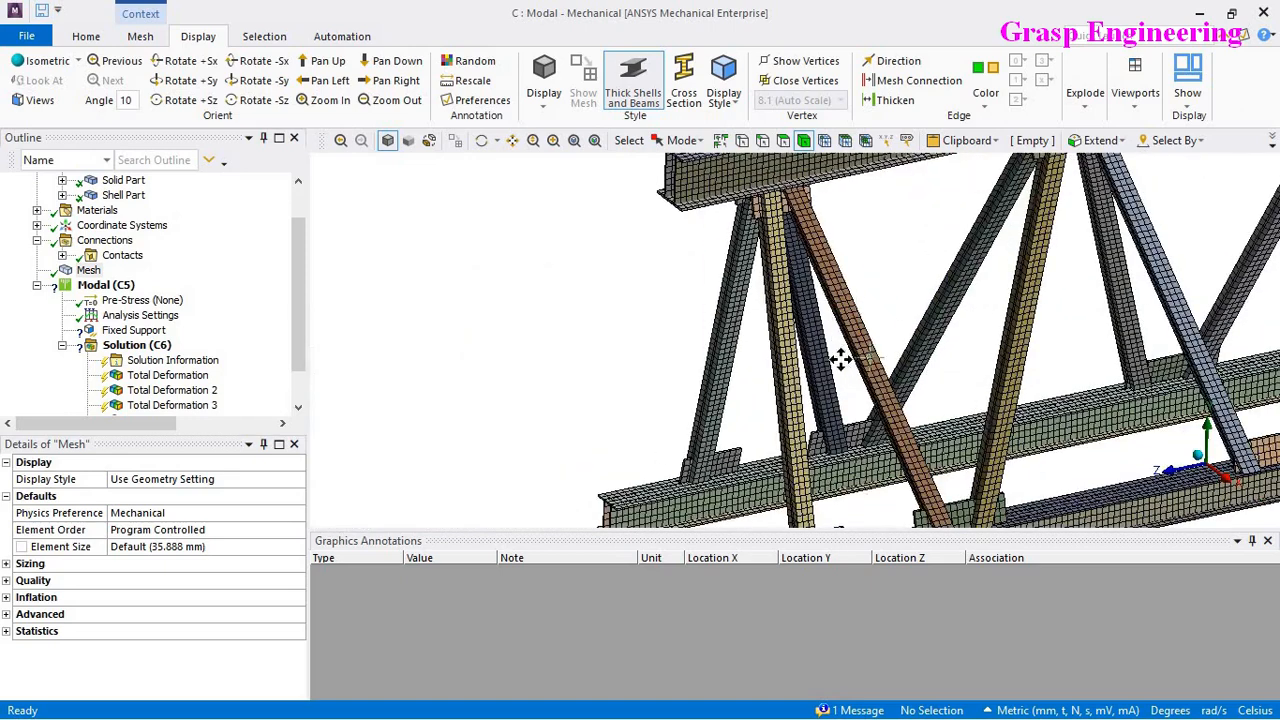
middle_click_drag(841, 359, 544, 240, "ctrl")
scroll(713, 459, "down", 1)
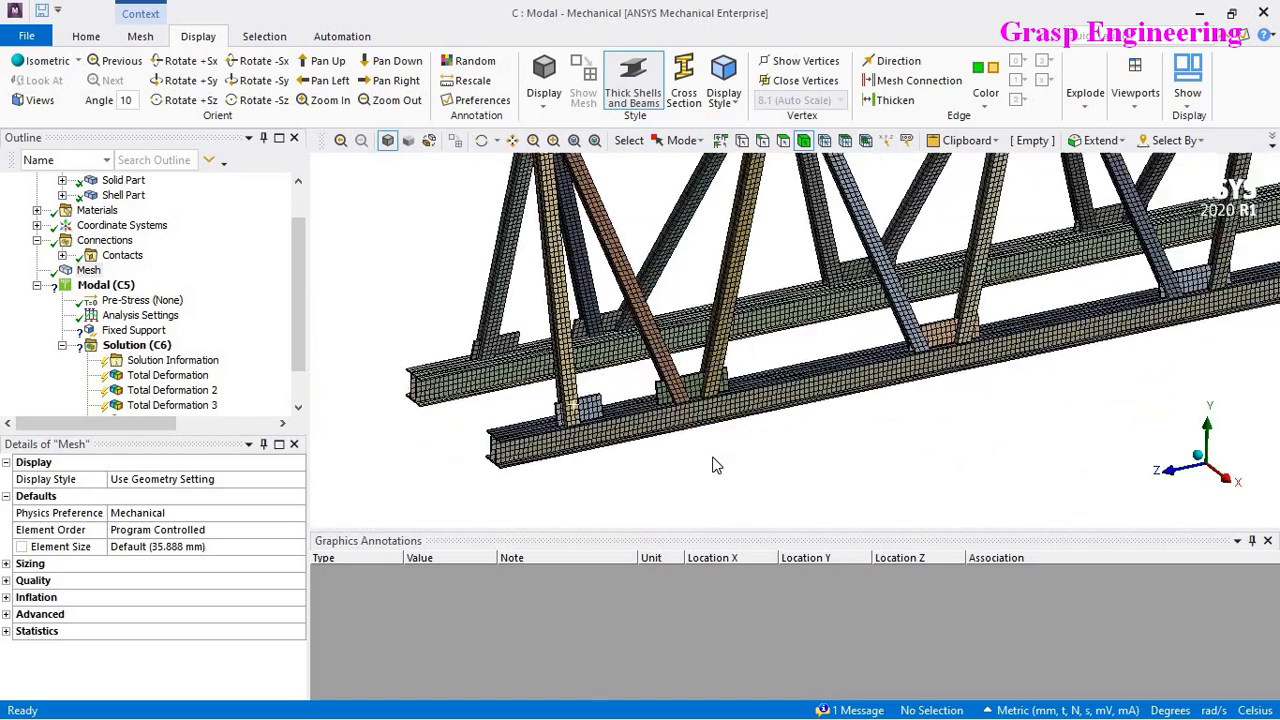
scroll(716, 464, "down", 3)
scroll(577, 448, "up", 3)
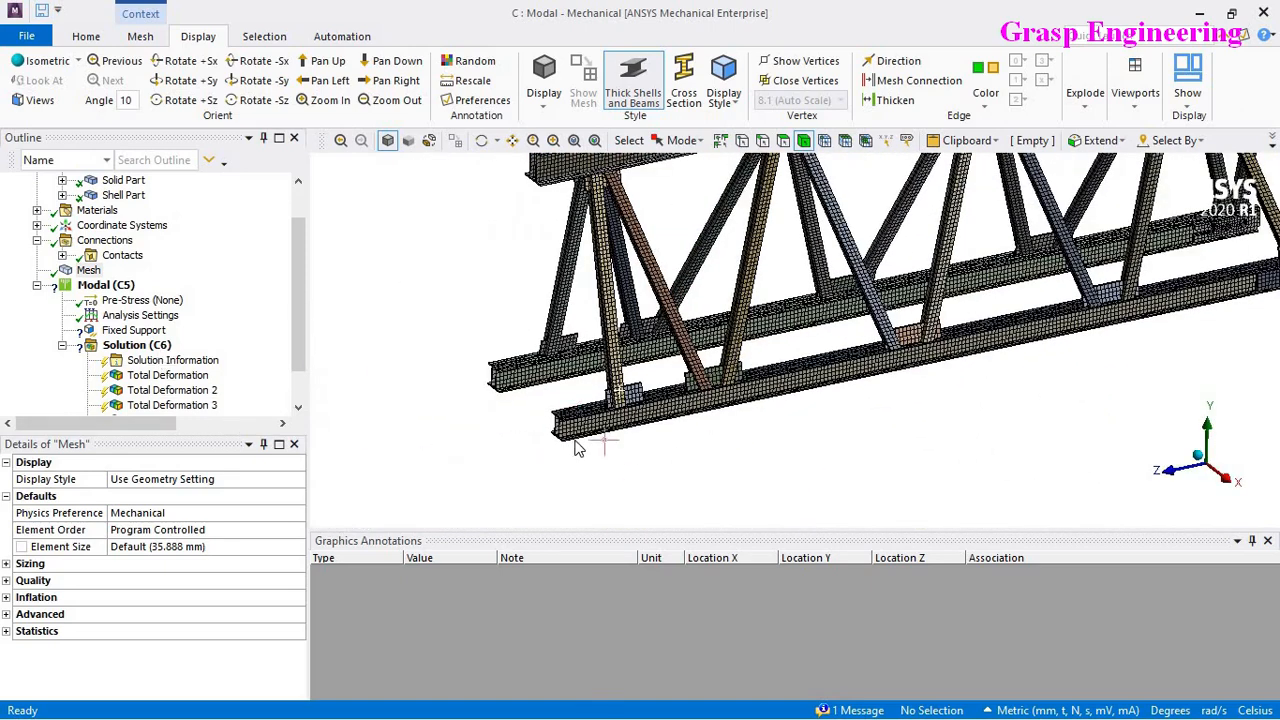
middle_click_drag(662, 348, 683, 422, "ctrl")
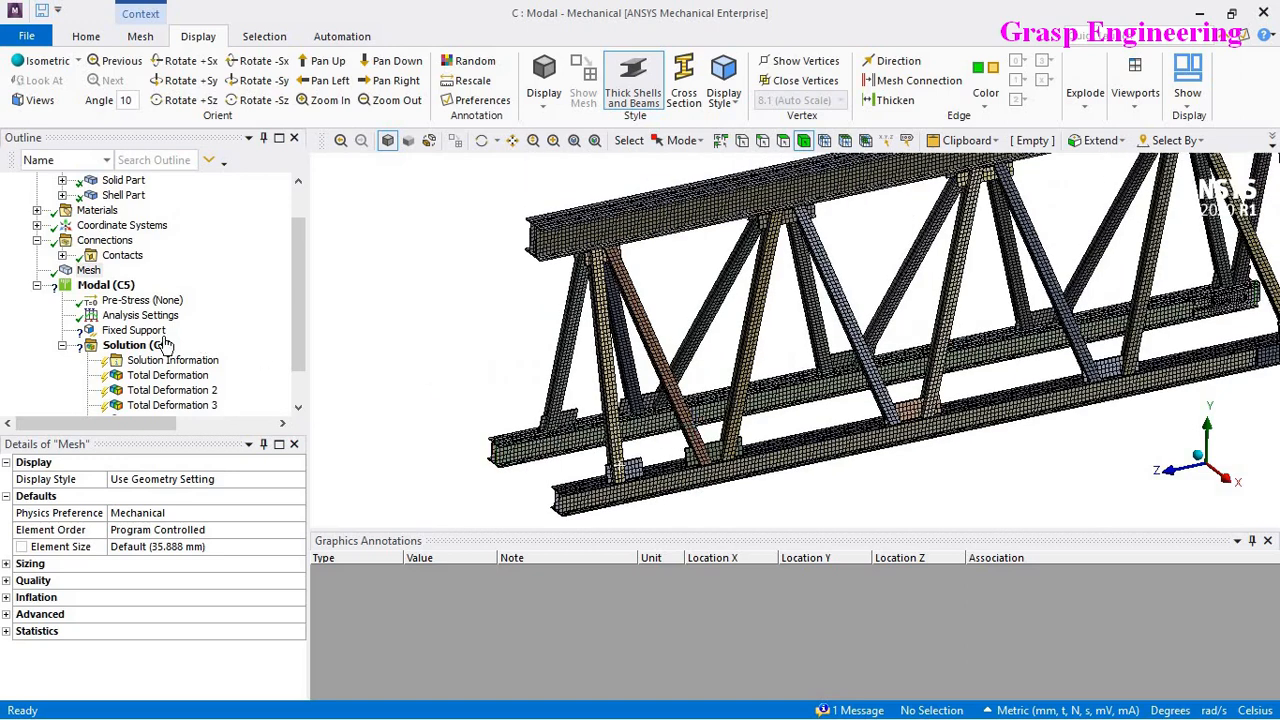
Step: Scope the existing Fixed Support to 12 bottom-flange faces, covering two support patches on each of the two lower beams
left_click(133, 330)
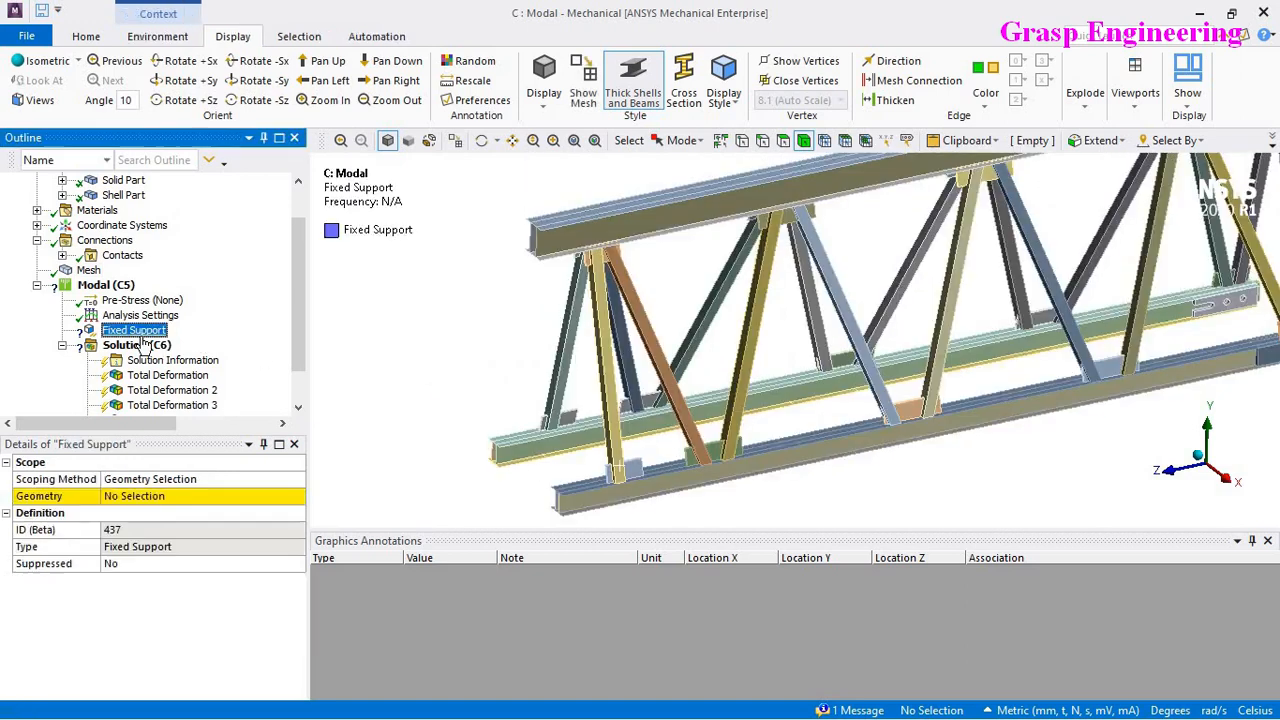
left_click(149, 500)
scroll(789, 309, "up", 3)
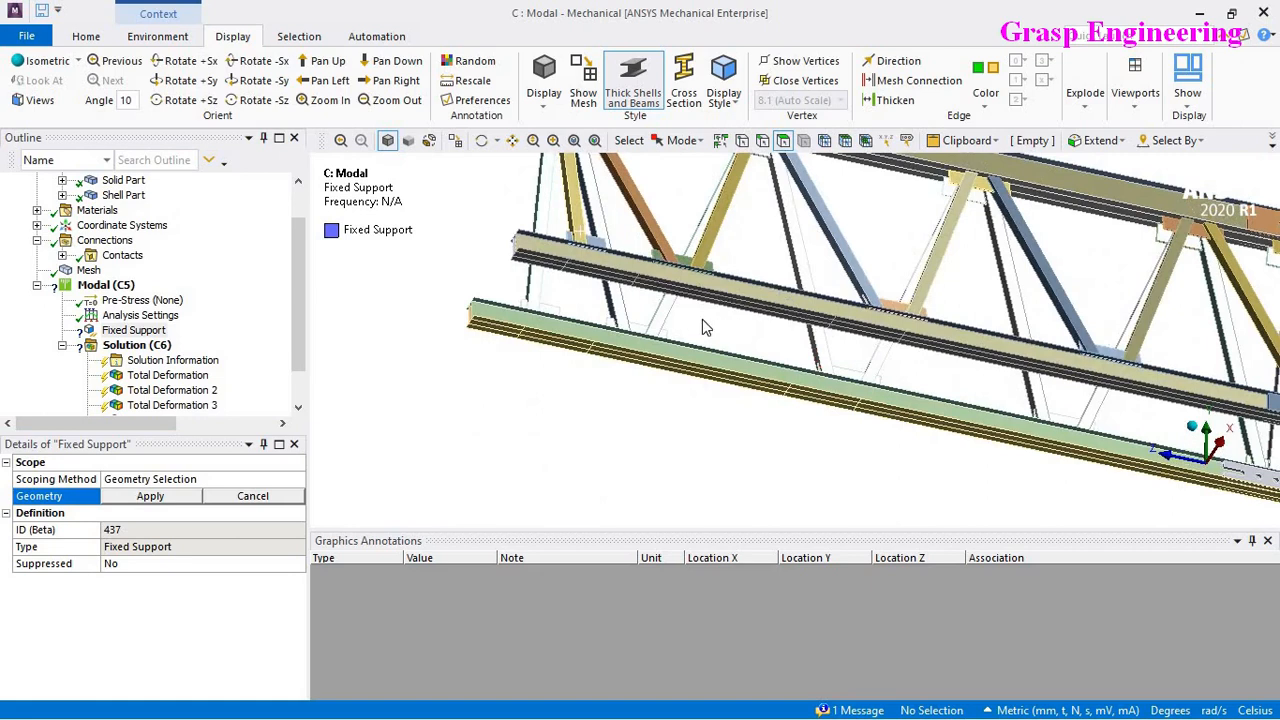
scroll(772, 410, "up", 2)
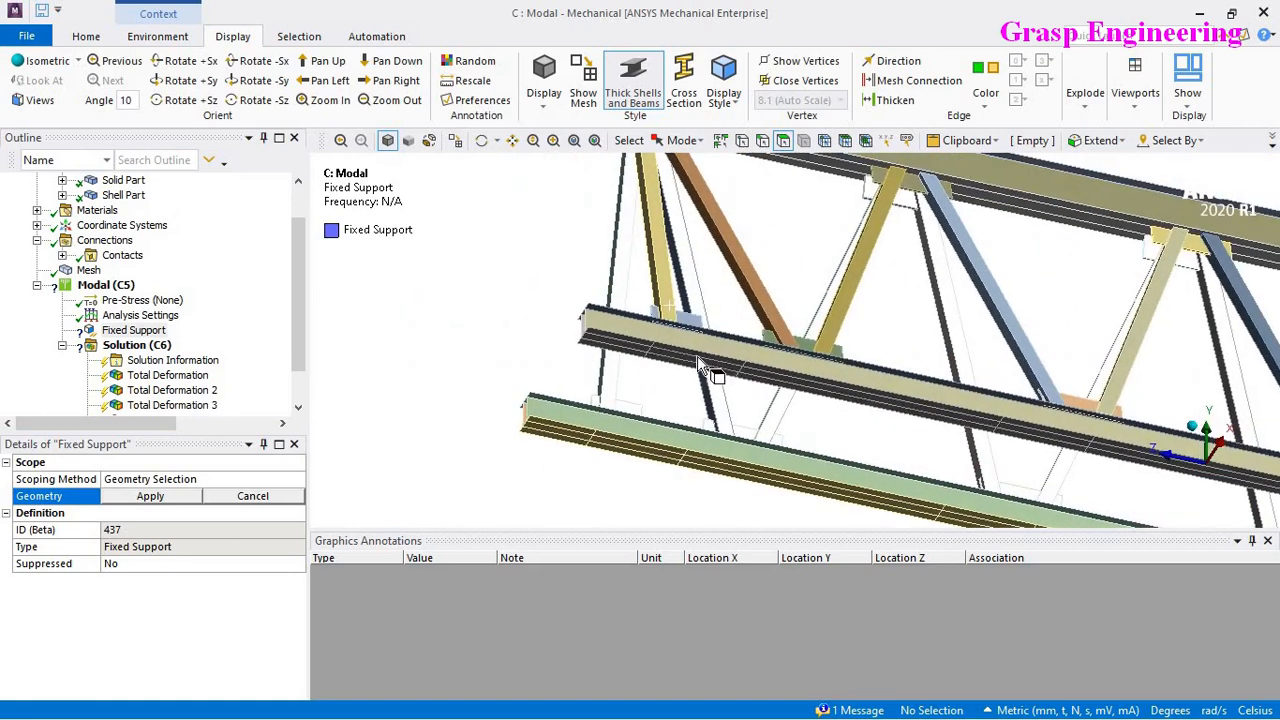
scroll(712, 390, "up", 2)
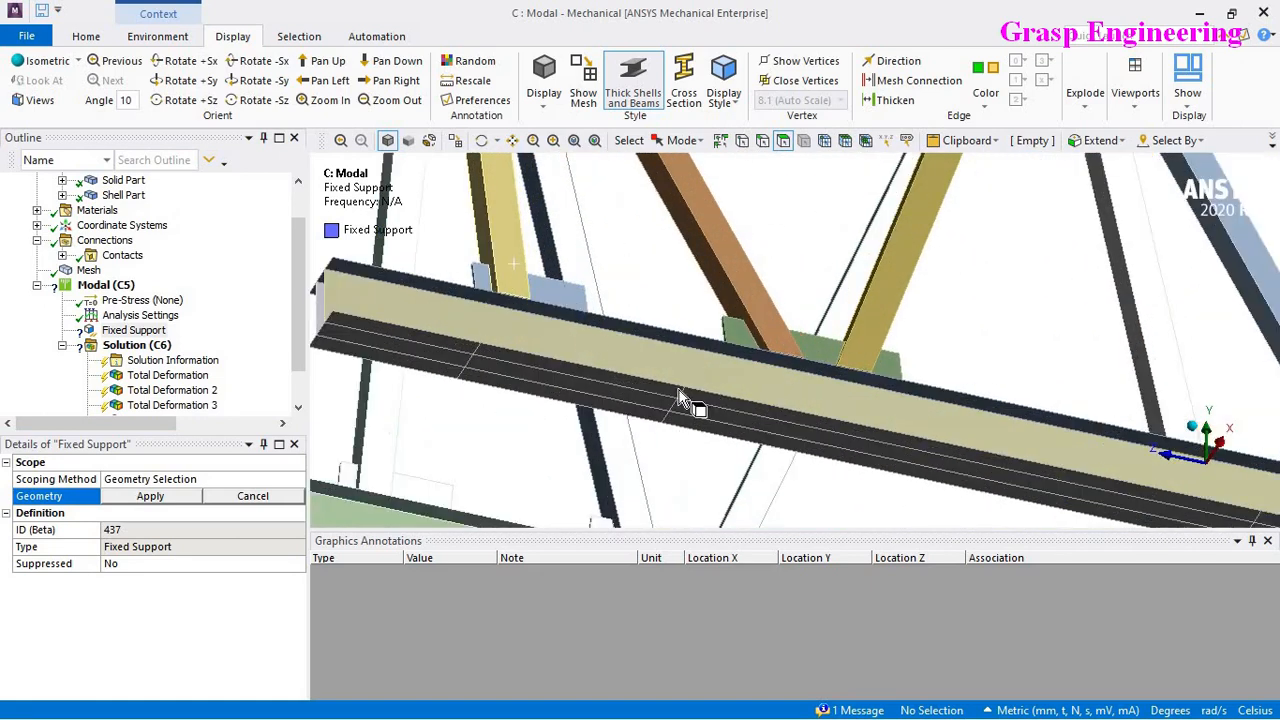
left_click_drag(673, 390, 657, 410)
middle_click_drag(733, 418, 814, 219, "ctrl")
left_click_drag(614, 388, 598, 416, "ctrl")
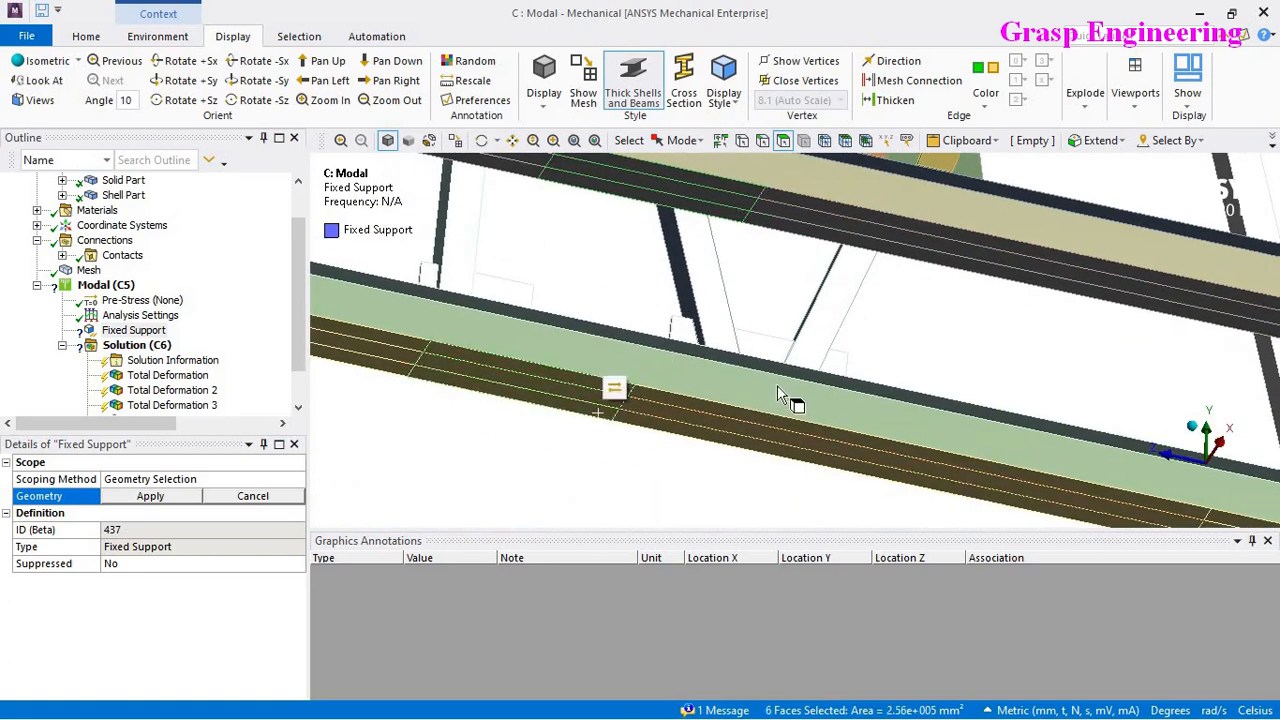
middle_click_drag(777, 385, 766, 434, "ctrl")
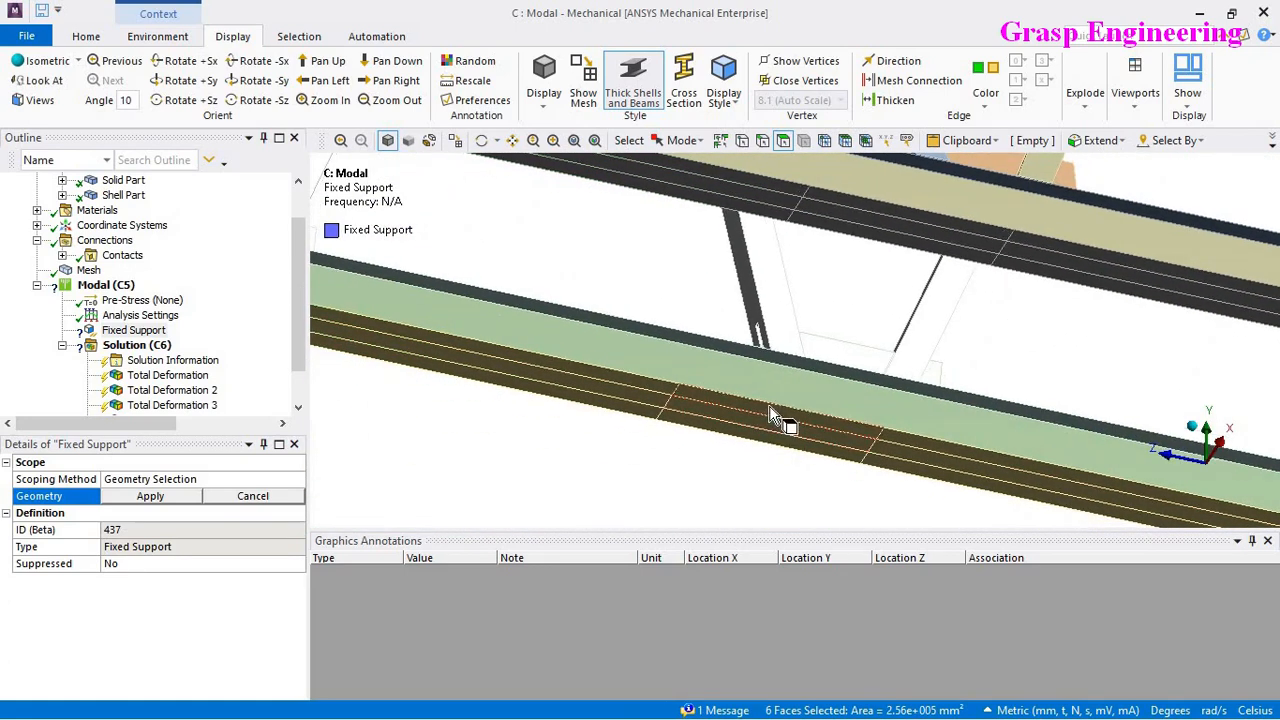
left_click_drag(853, 244, 866, 206, "ctrl")
left_click(155, 497)
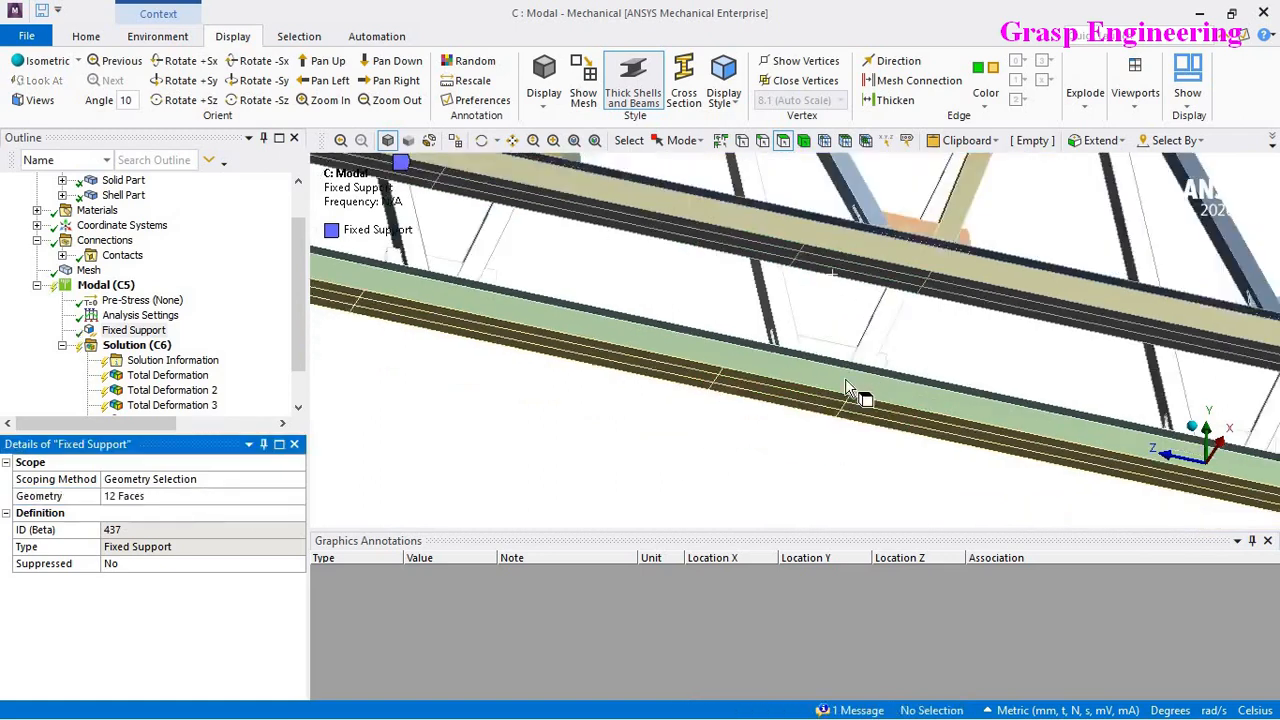
Step: Look over the fixed support location on the full truss from below and from the side
scroll(846, 380, "down", 5)
middle_click_drag(846, 380, 818, 395)
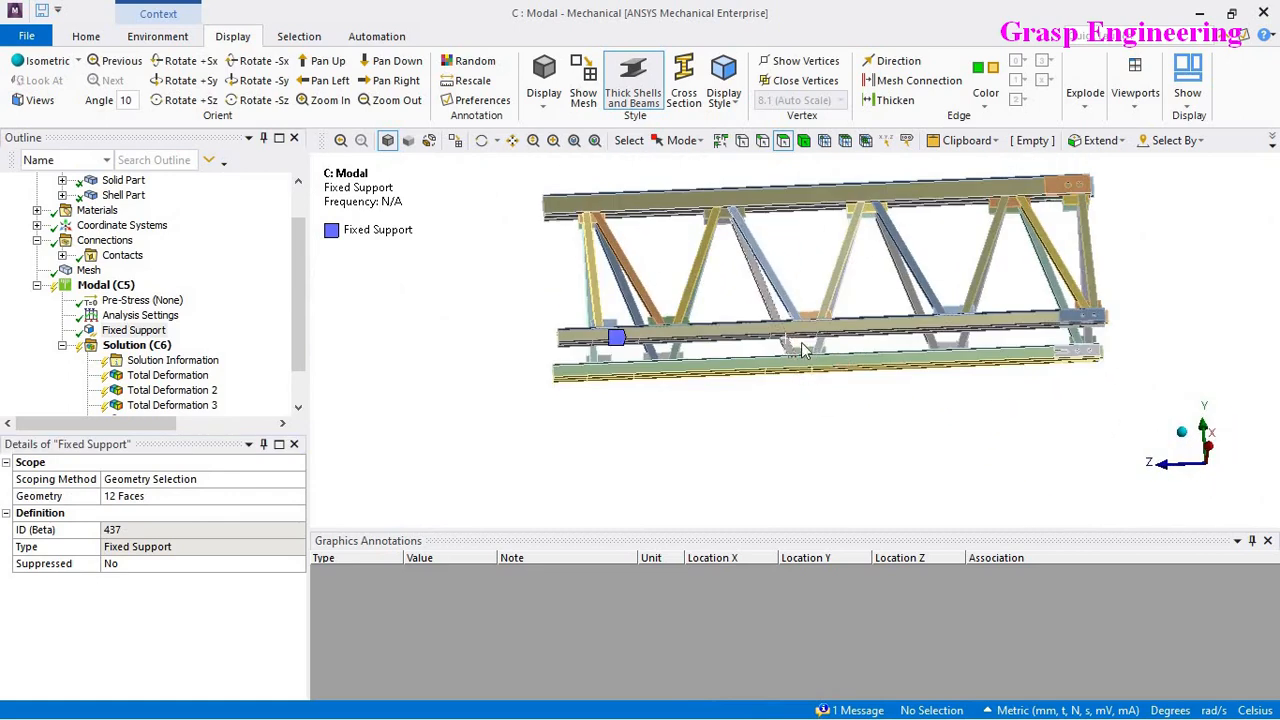
mouse_move(801, 334)
middle_mouse_down()
mouse_move(654, 351)
mouse_move(635, 380)
mouse_move(621, 313)
middle_mouse_up()
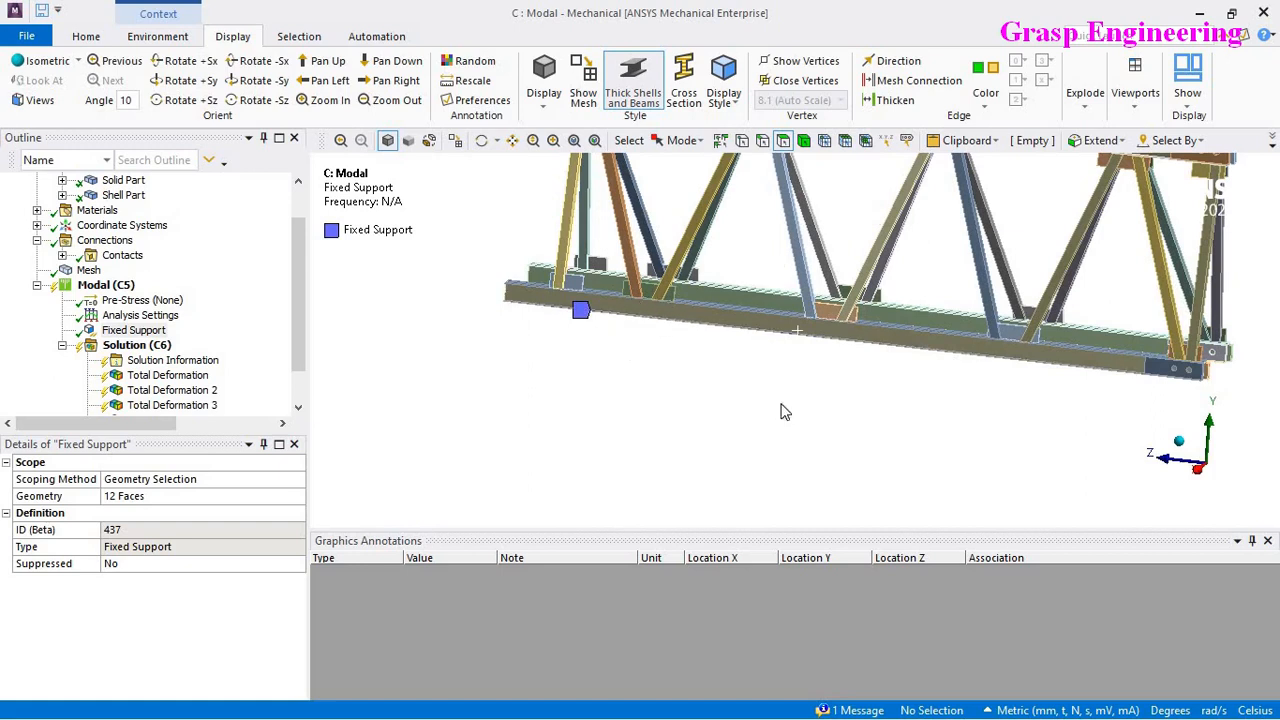
middle_click_drag(784, 411, 672, 357)
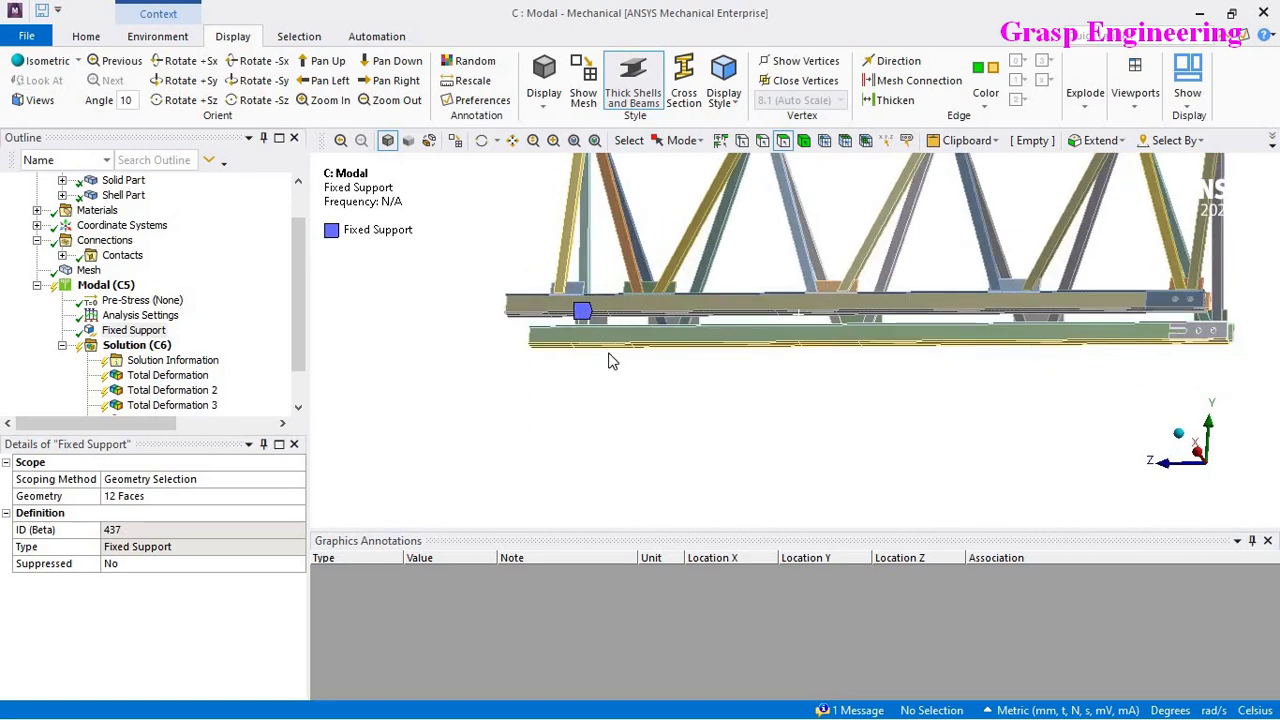
scroll(619, 346, "down", 2)
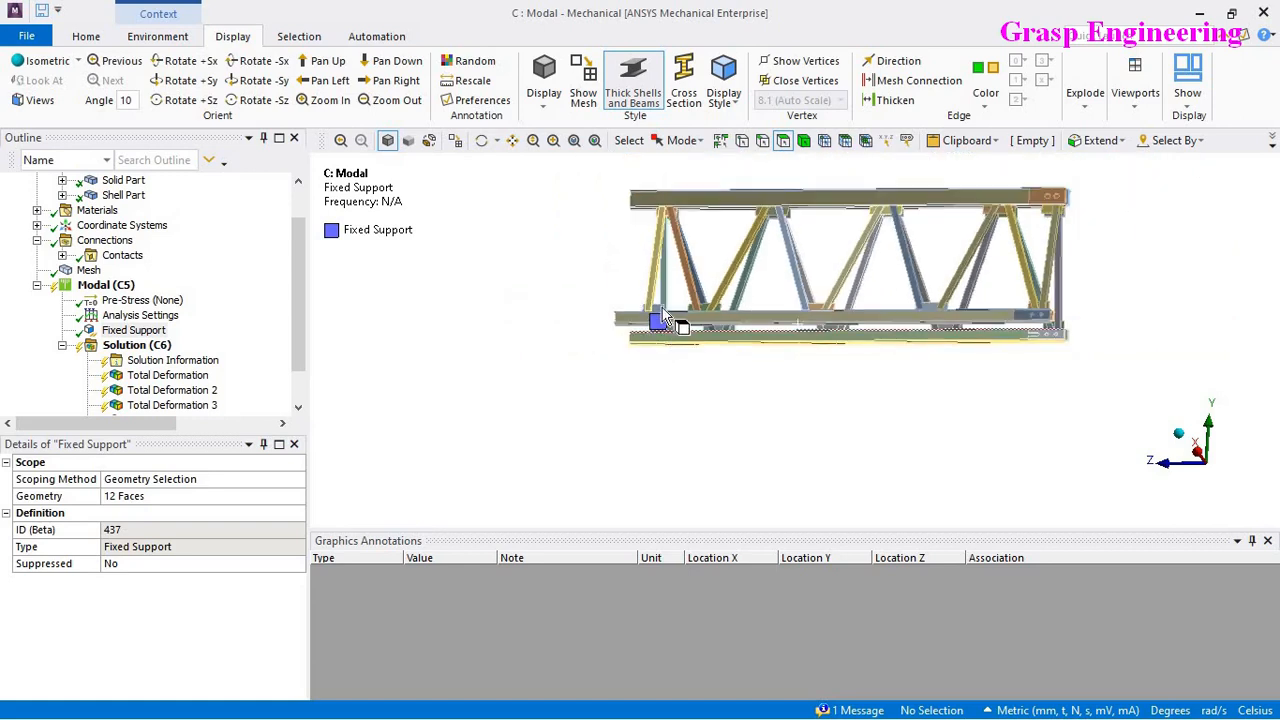
middle_click_drag(696, 371, 689, 332)
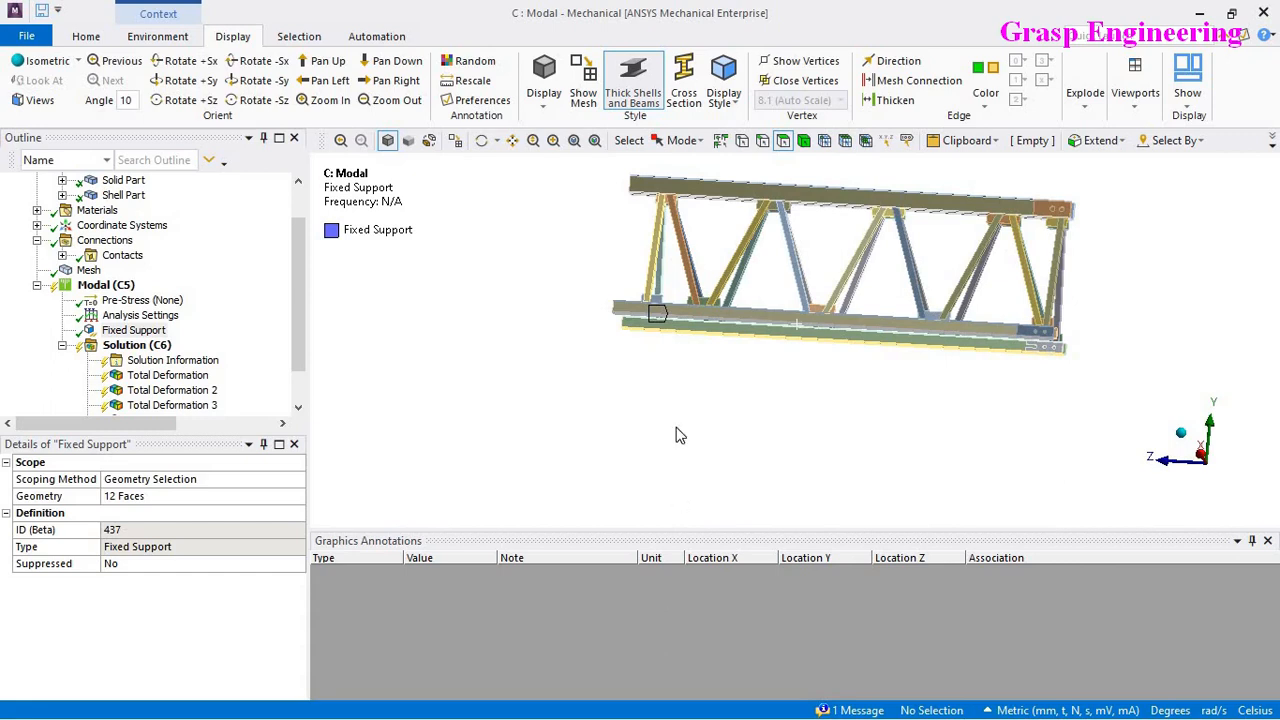
mouse_move(677, 434)
middle_mouse_down()
mouse_move(734, 391)
mouse_move(727, 405)
middle_mouse_up()
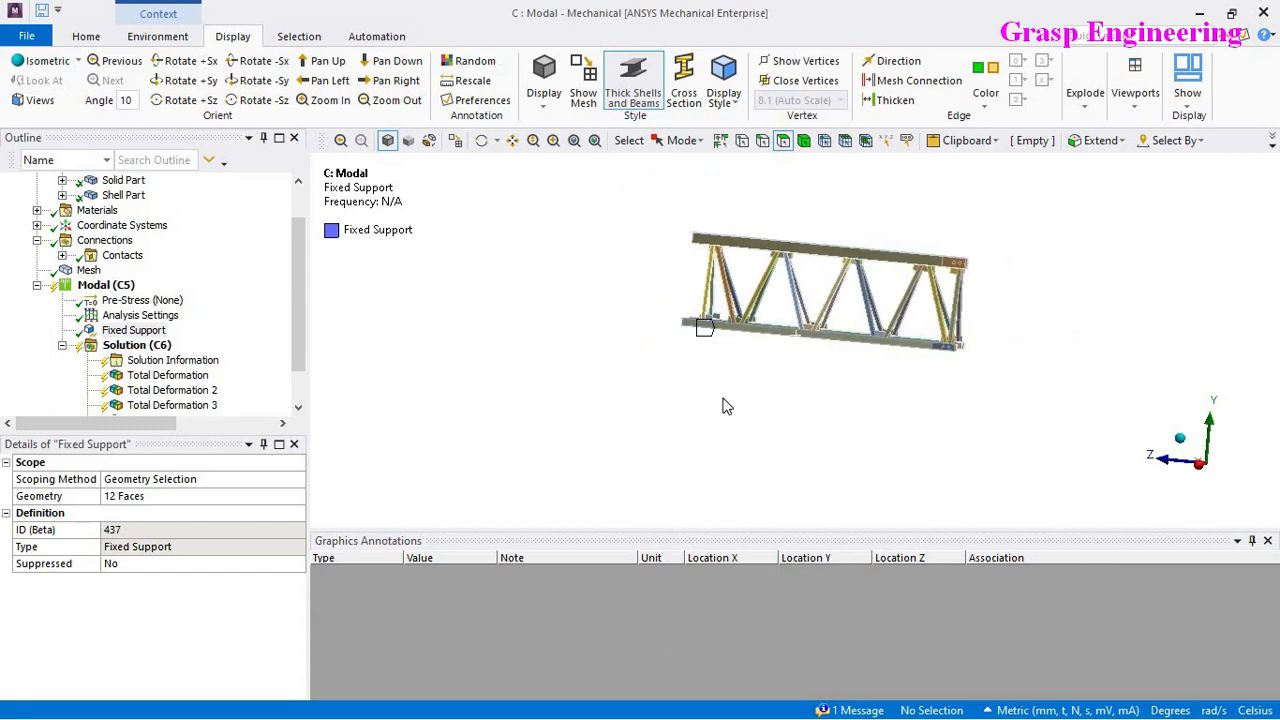
Step: Switch to the Girder Assembly FEA Analysis presentation in PowerPoint, present slide 4 with the gantry crane photo, and return to Mechanical
key("alt+Tab")
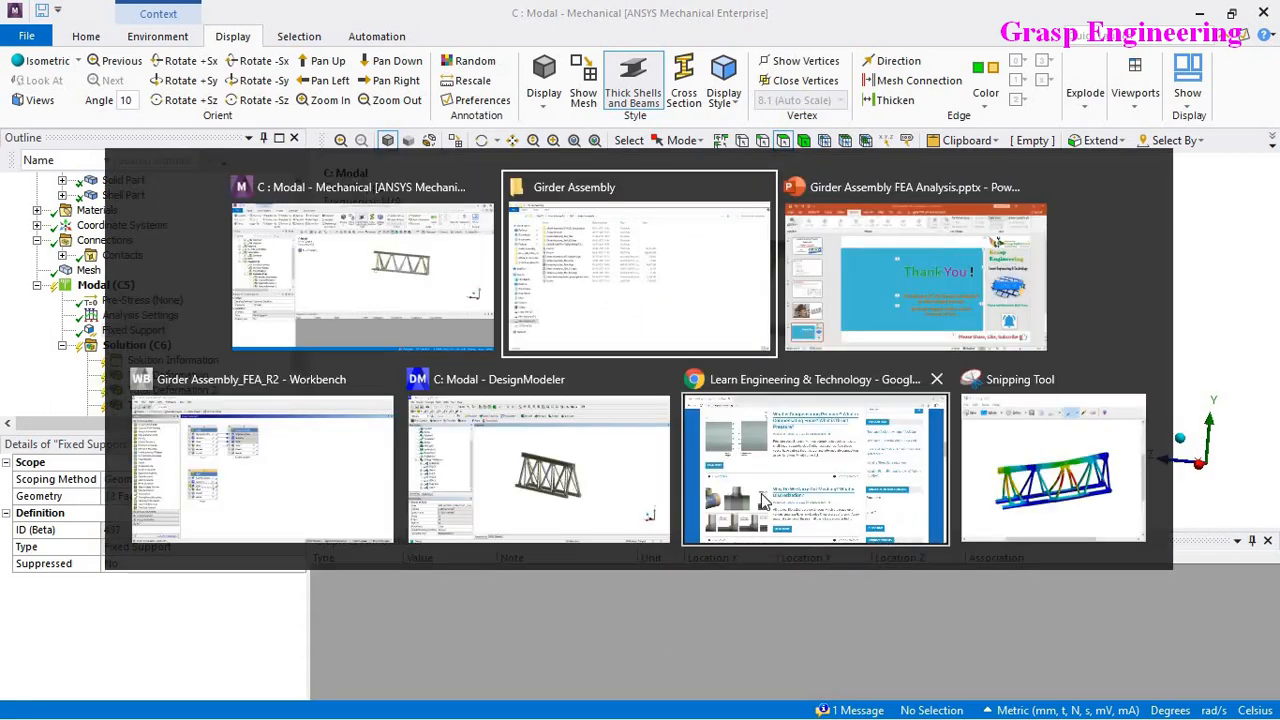
left_click(884, 344)
key("Up")
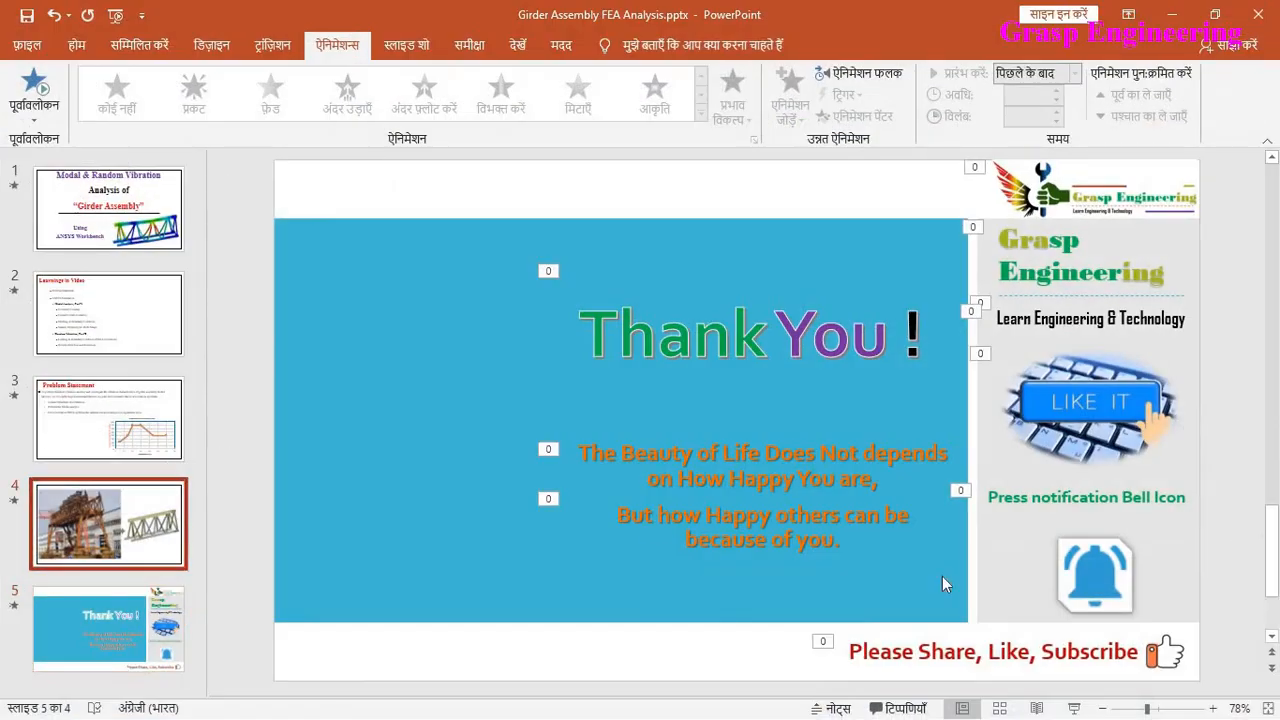
left_click(1074, 708)
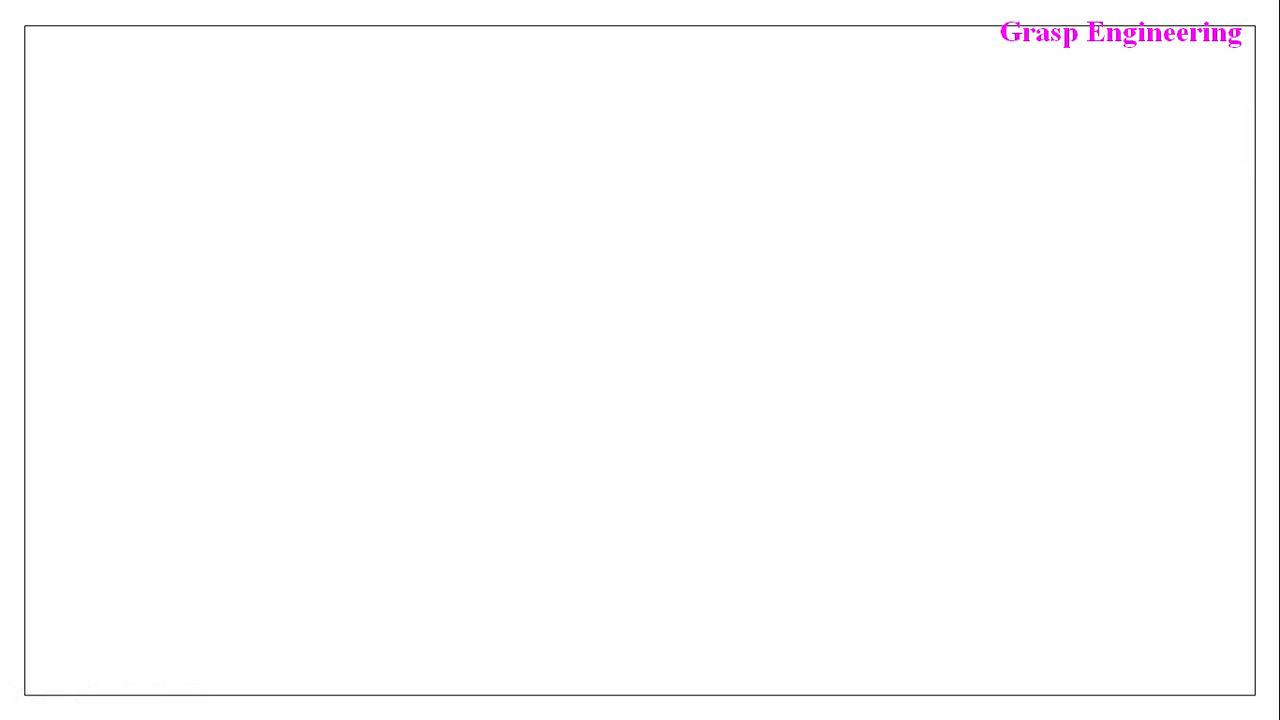
key("Right")
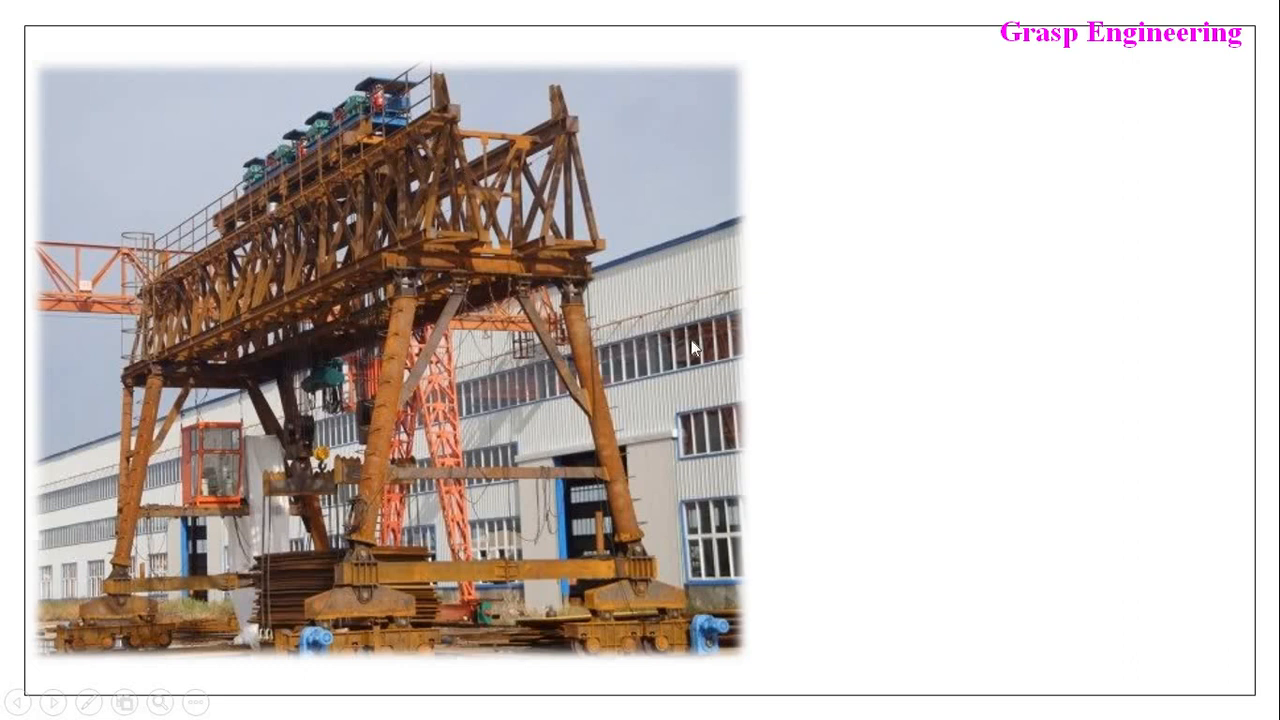
key("alt+Tab")
left_click(770, 302)
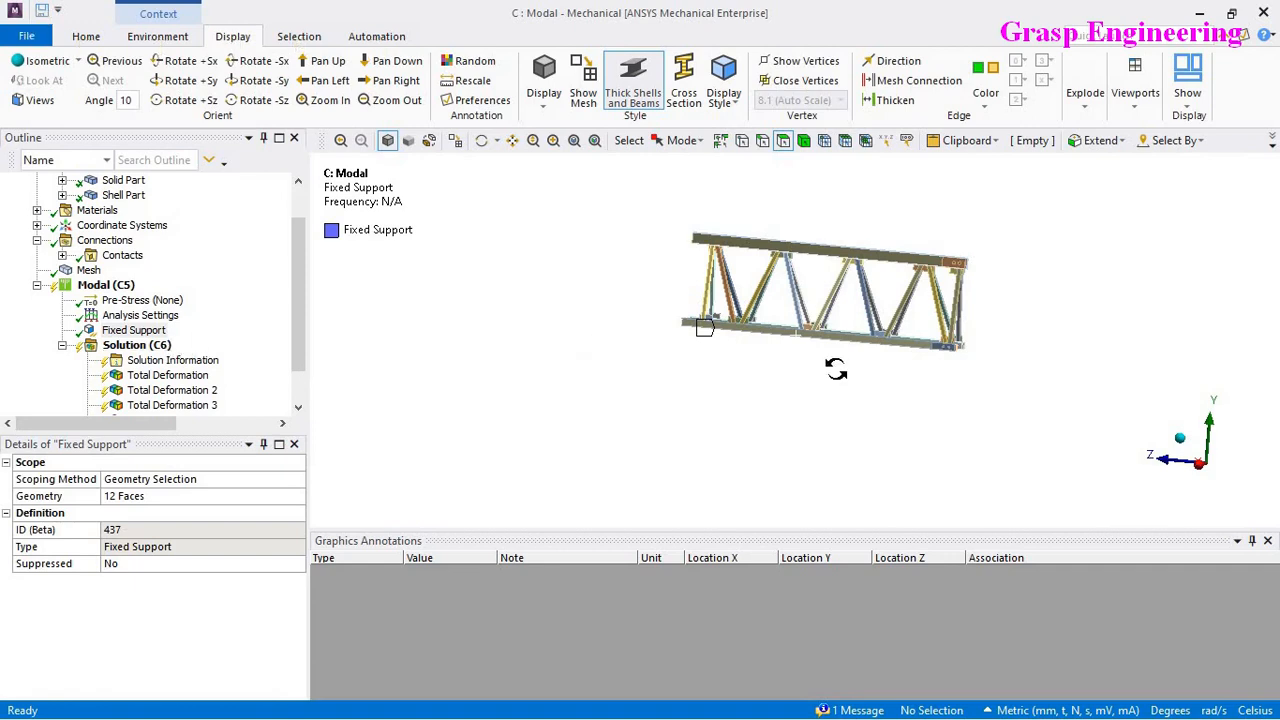
Step: Add a Frictionless Support to the three beam end faces at one end of the truss, covering the upper beam and both lower beams
middle_click_drag(836, 368, 857, 380)
middle_click_drag(947, 372, 827, 363, "ctrl")
scroll(805, 428, "up", 4)
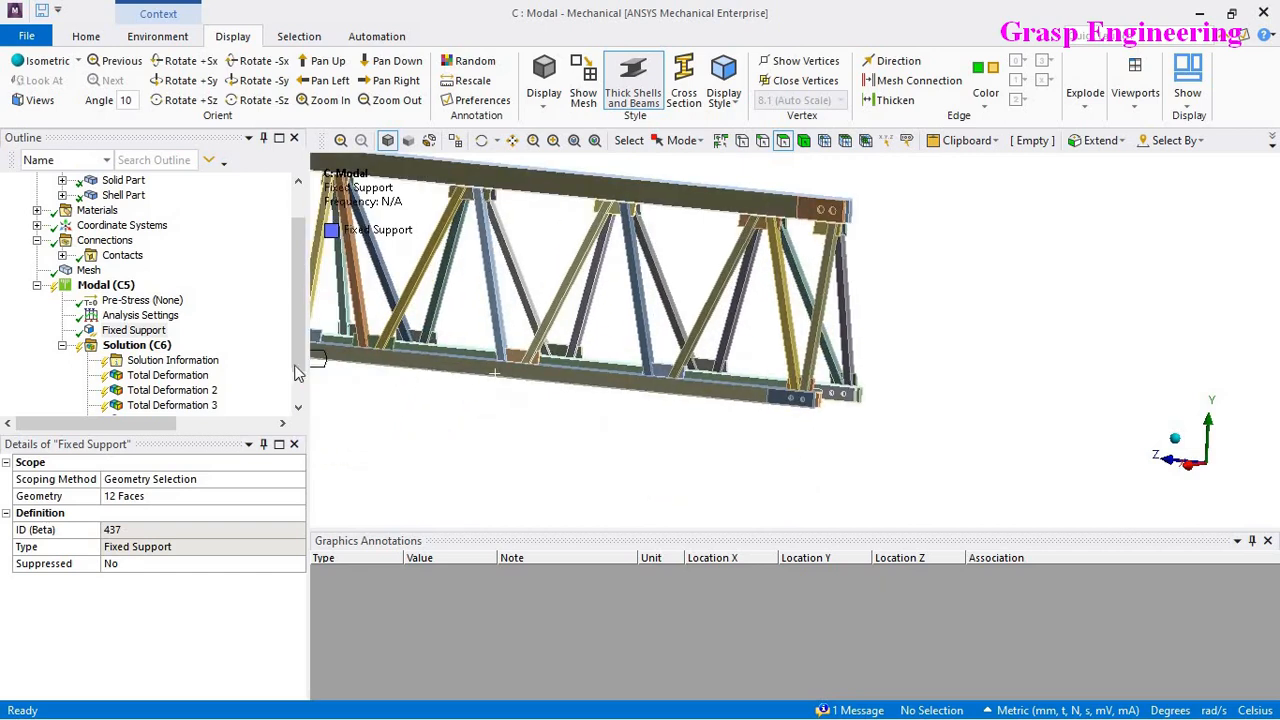
scroll(865, 296, "up", 3)
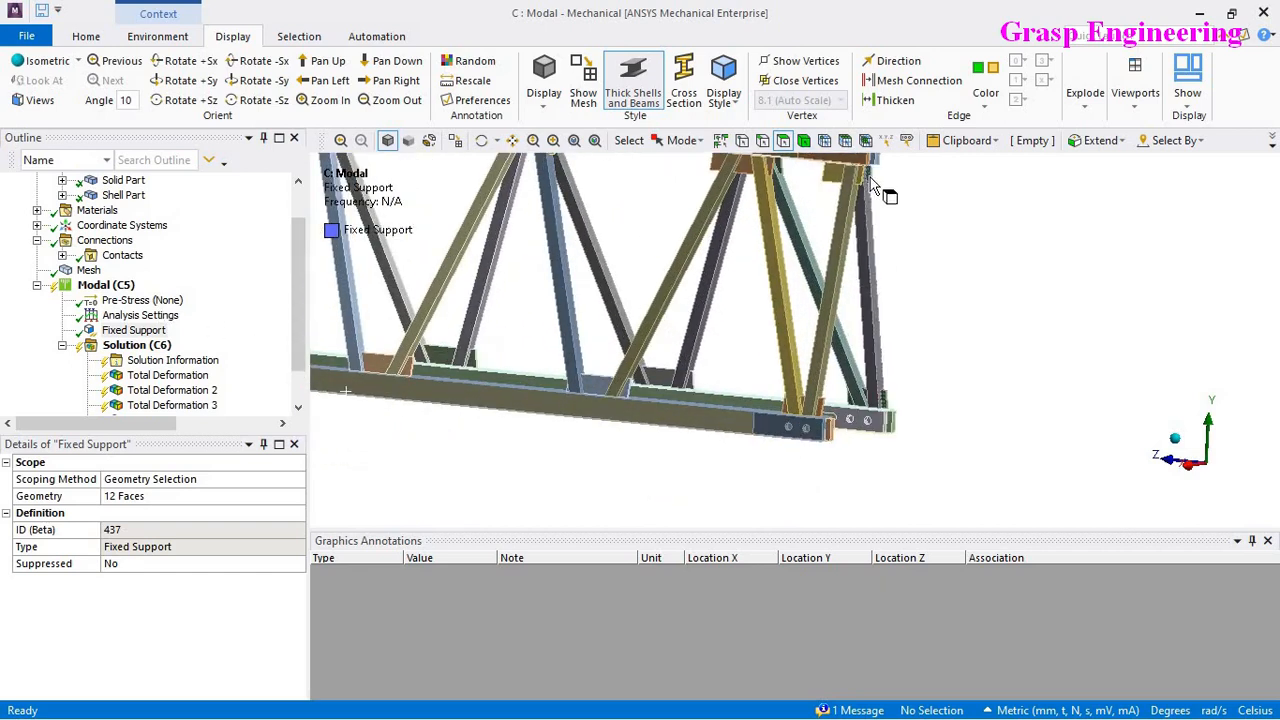
middle_click_drag(845, 290, 853, 253)
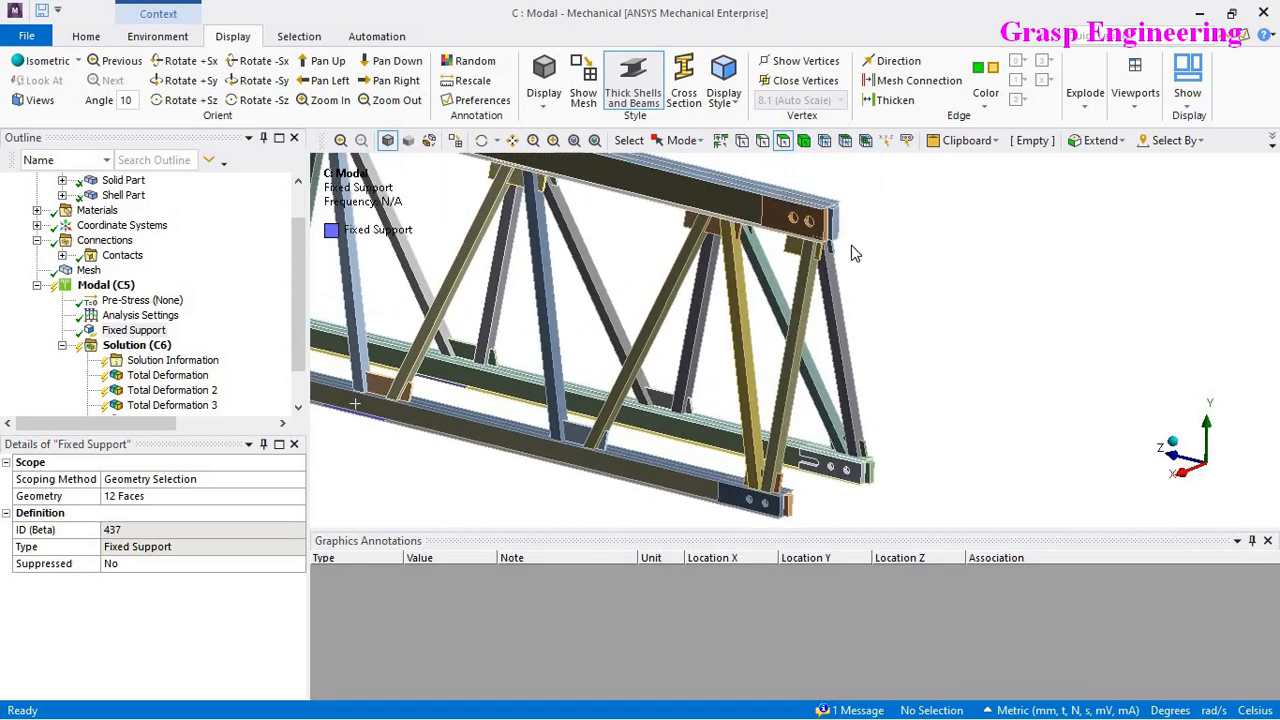
left_click(838, 226)
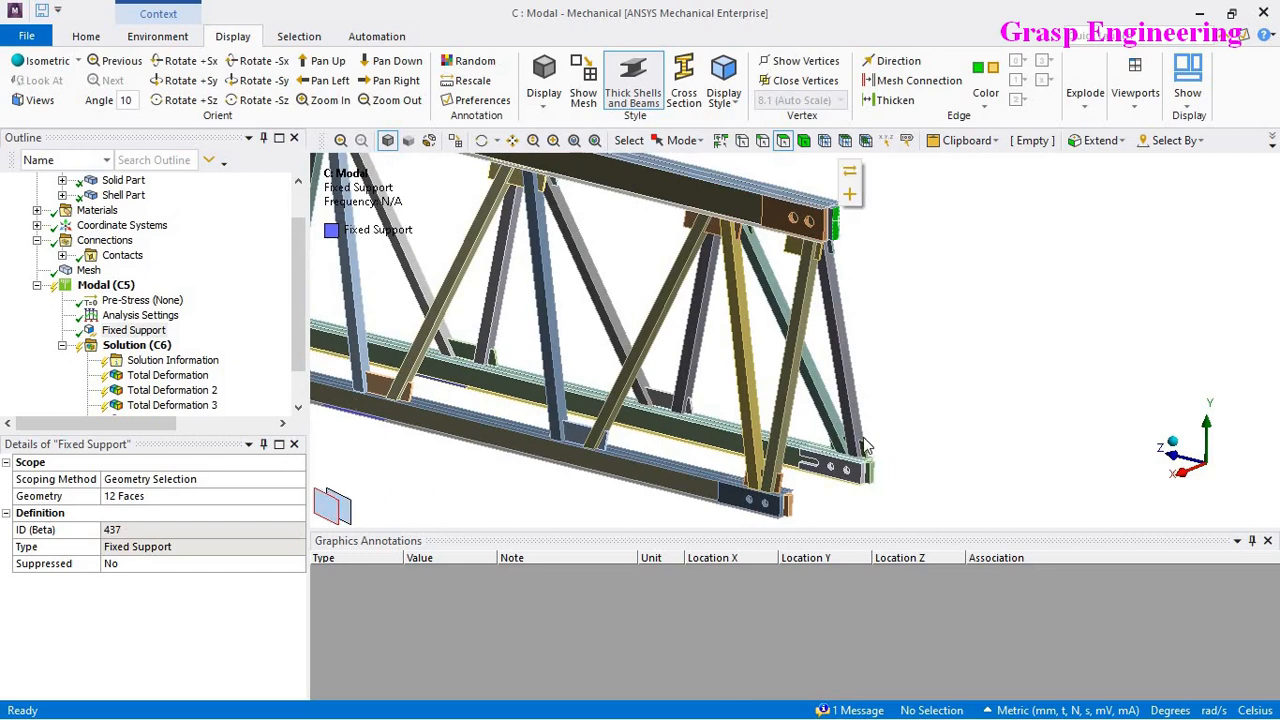
left_click(790, 507, "ctrl")
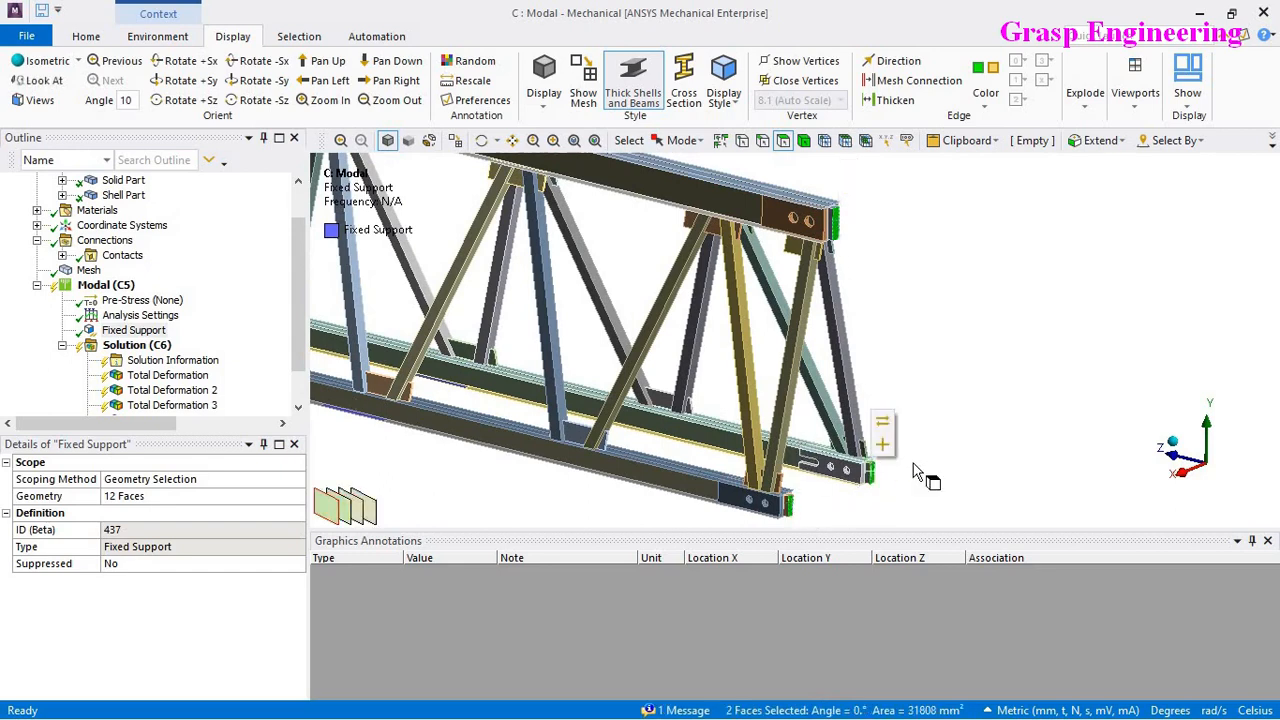
left_click(868, 468, "ctrl")
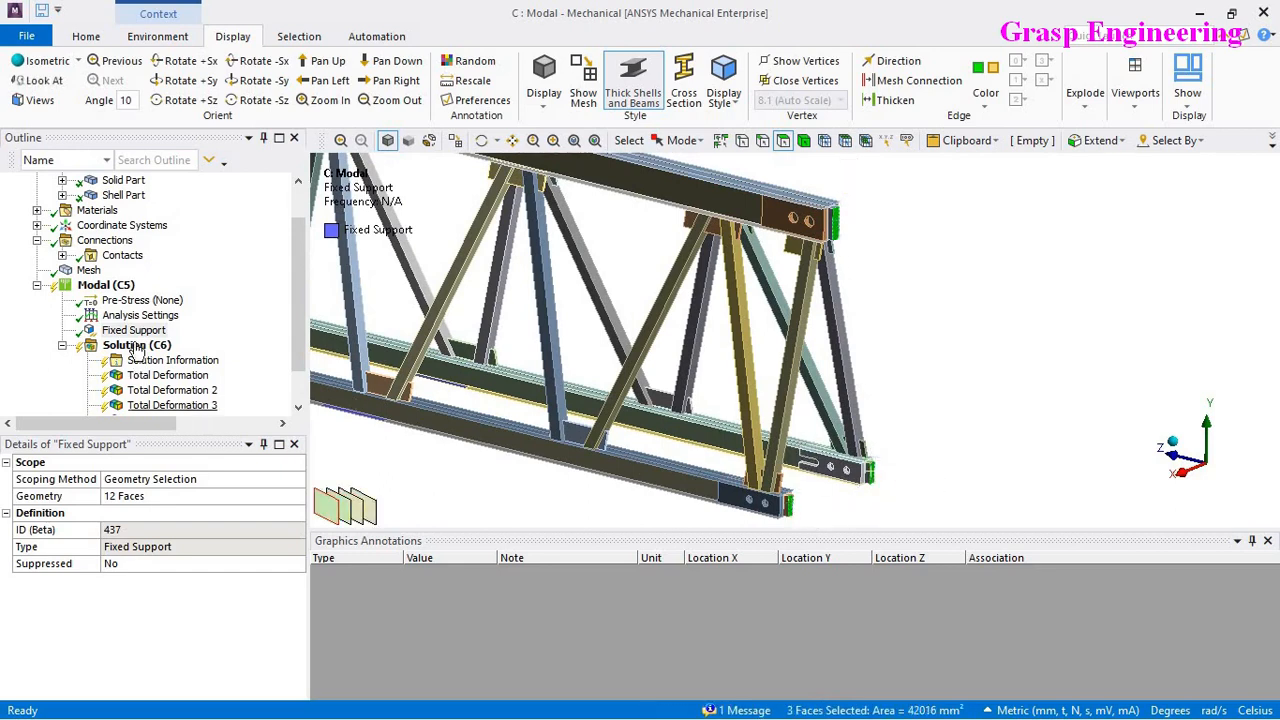
left_click(112, 287)
right_click(130, 291)
mouse_move(300, 301)
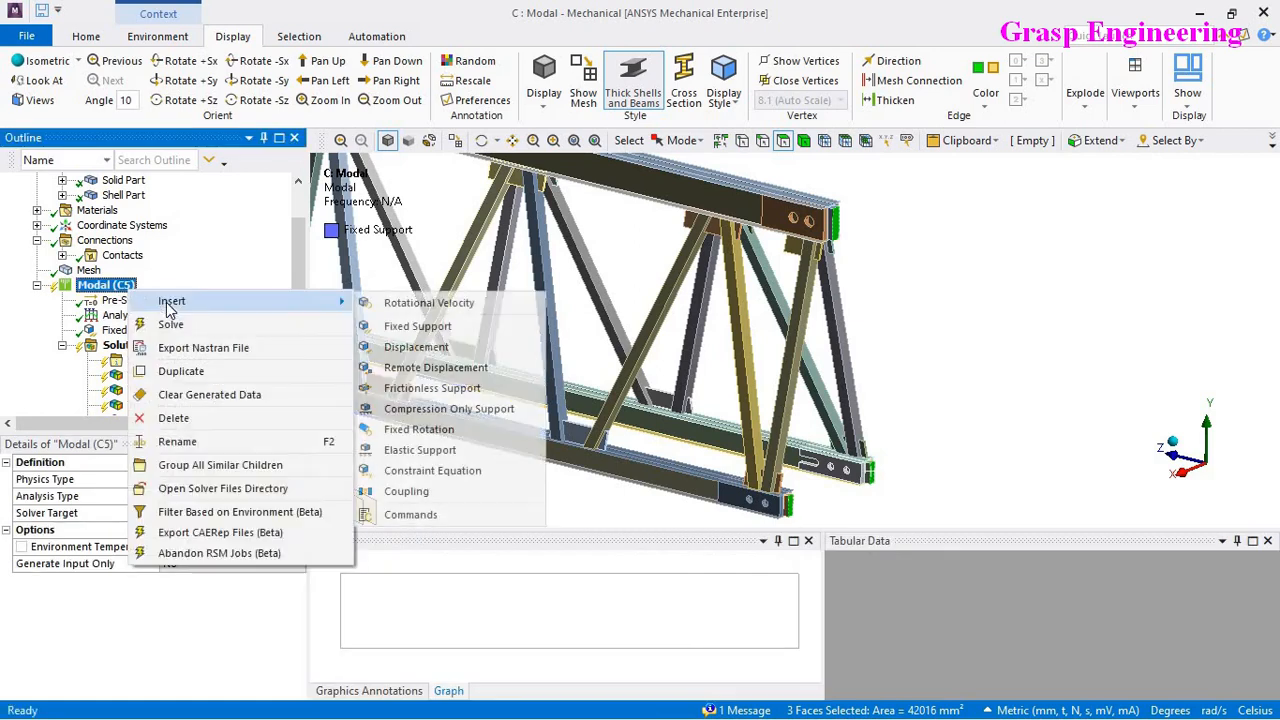
left_click(450, 390)
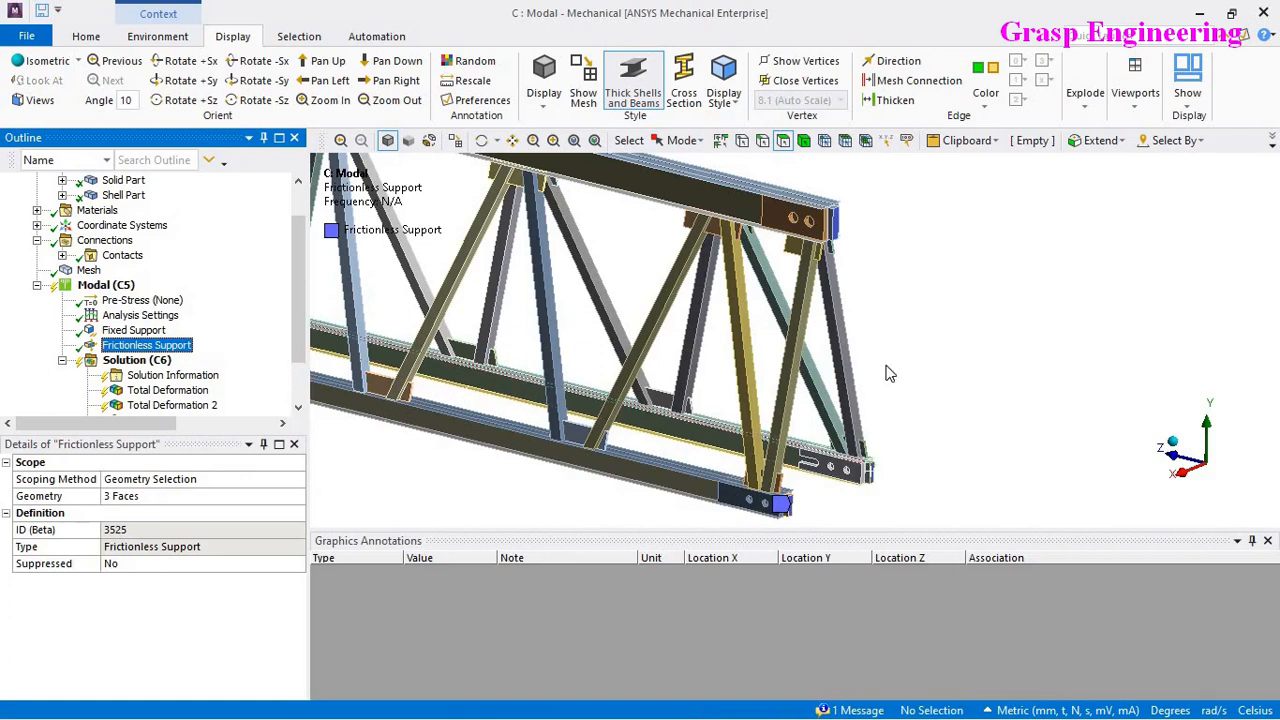
scroll(943, 462, "down", 3)
scroll(834, 439, "down", 2)
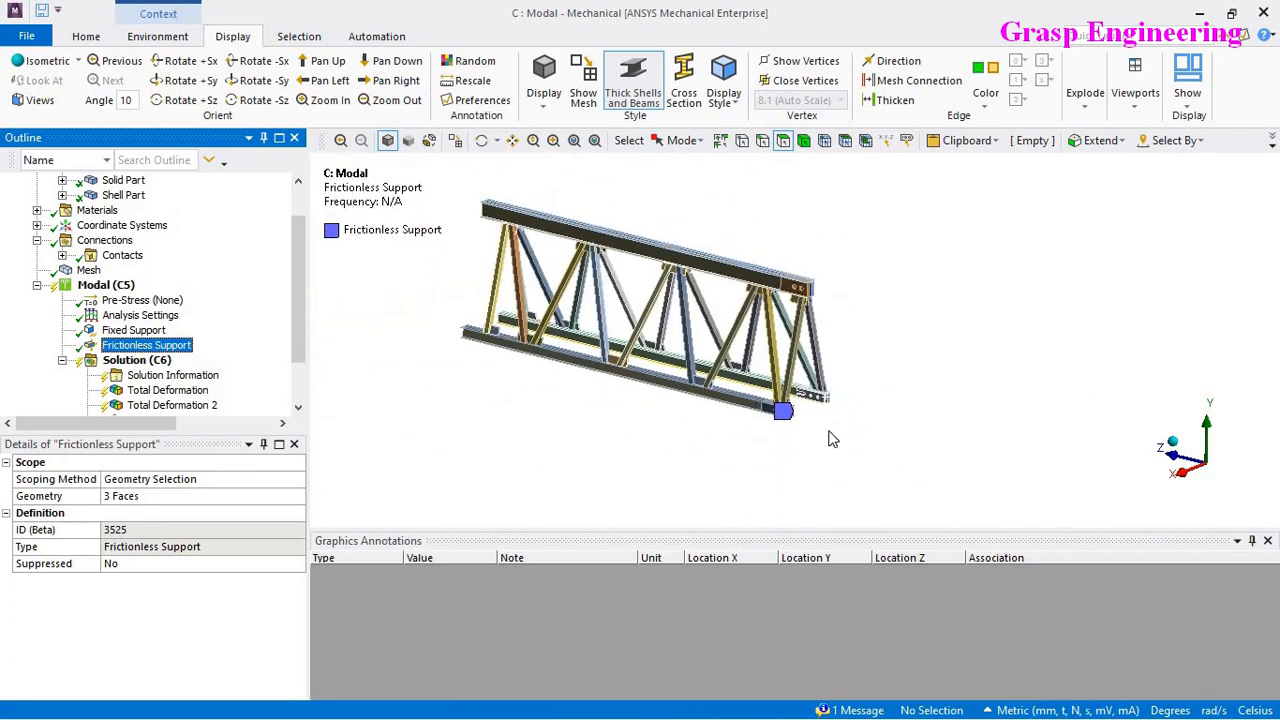
middle_click_drag(806, 398, 814, 429)
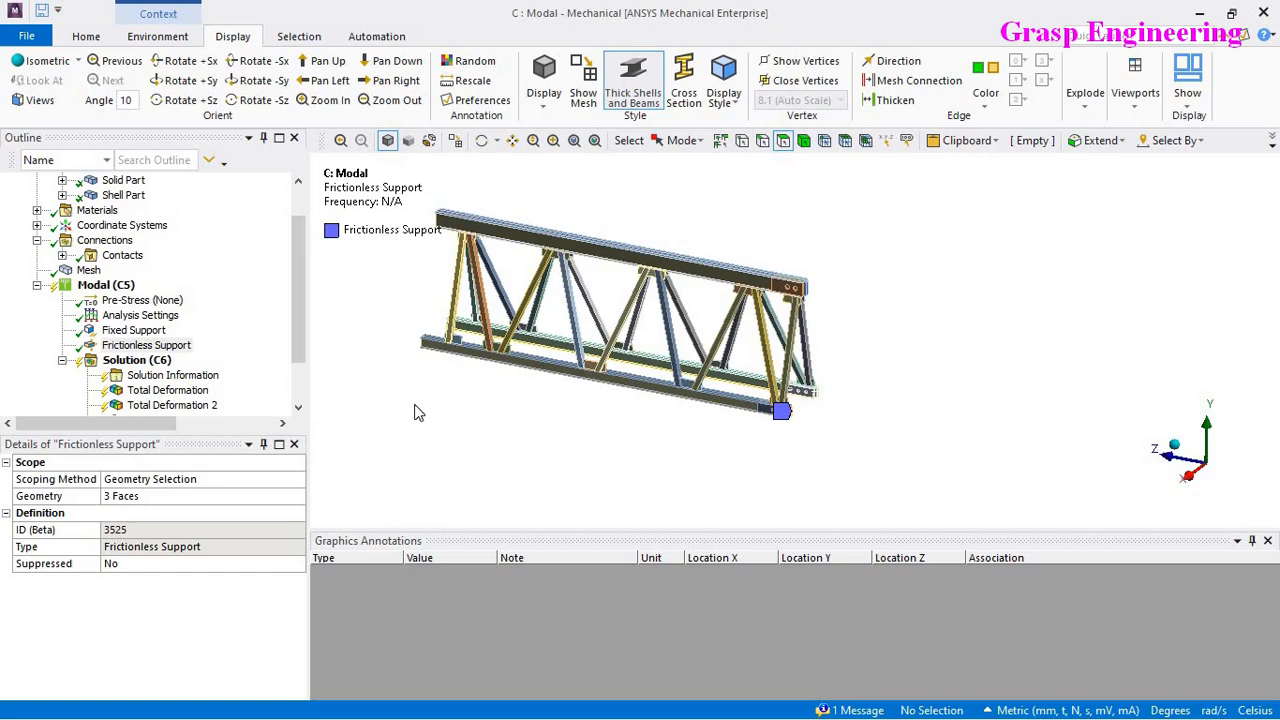
Step: Open the modal analysis settings, check the frequency range on the Problem Statement slide in PowerPoint, and return to Mechanical
left_click(131, 362)
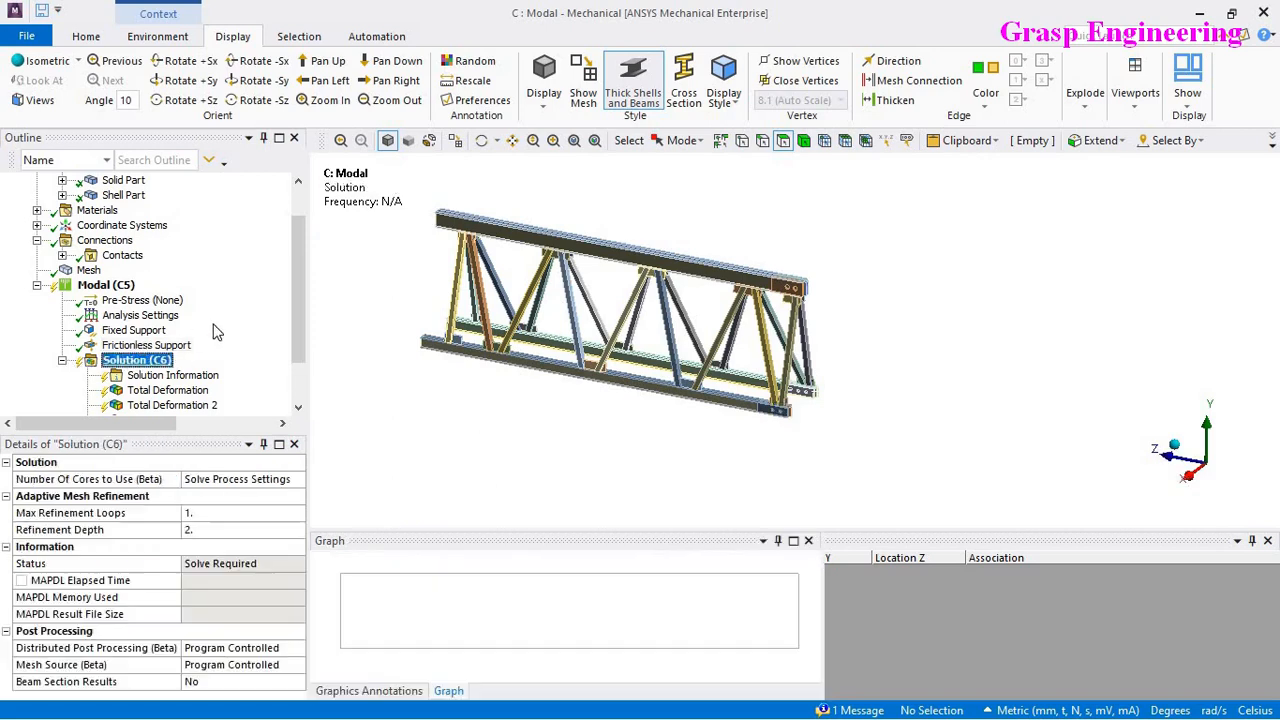
left_click(168, 320)
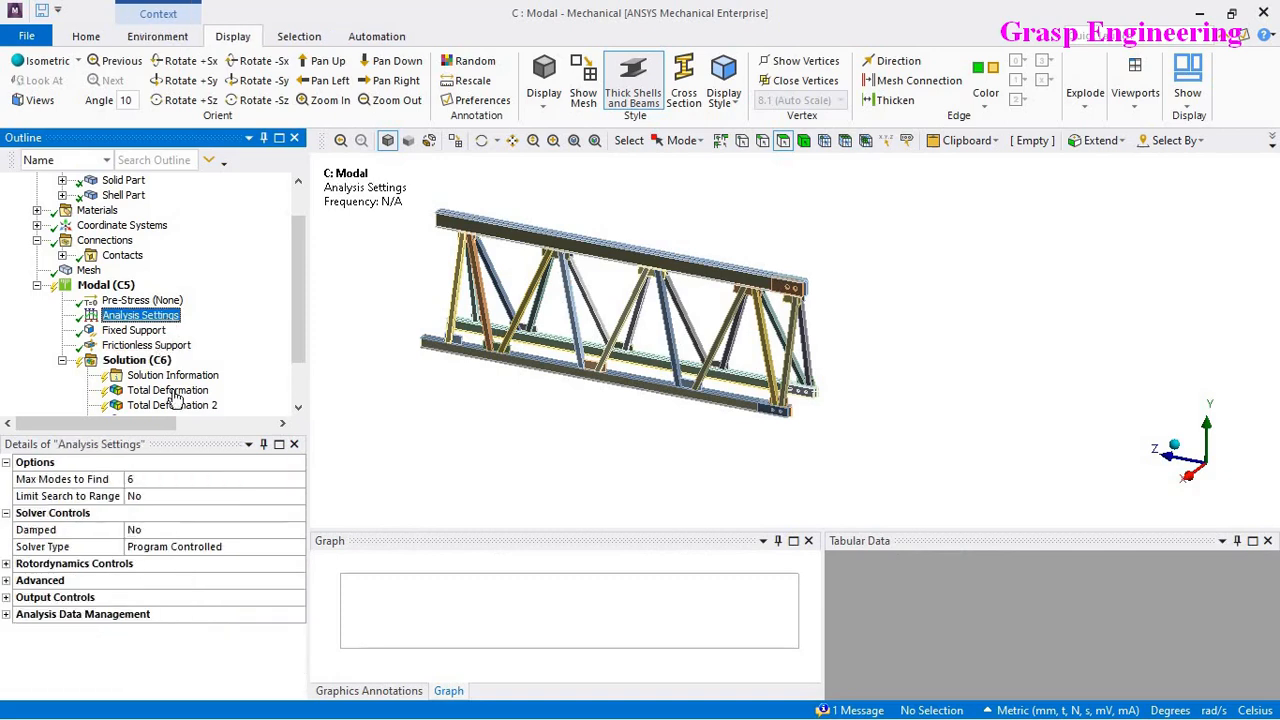
left_click(151, 479)
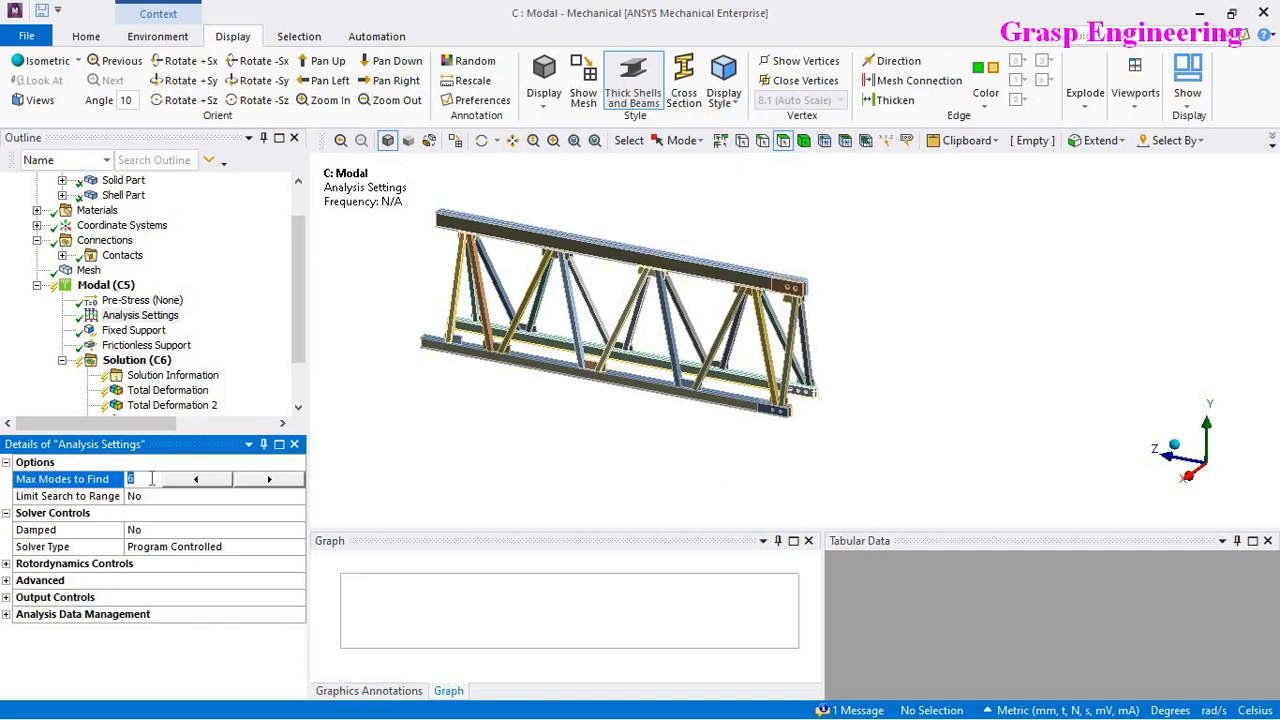
key("alt+Tab")
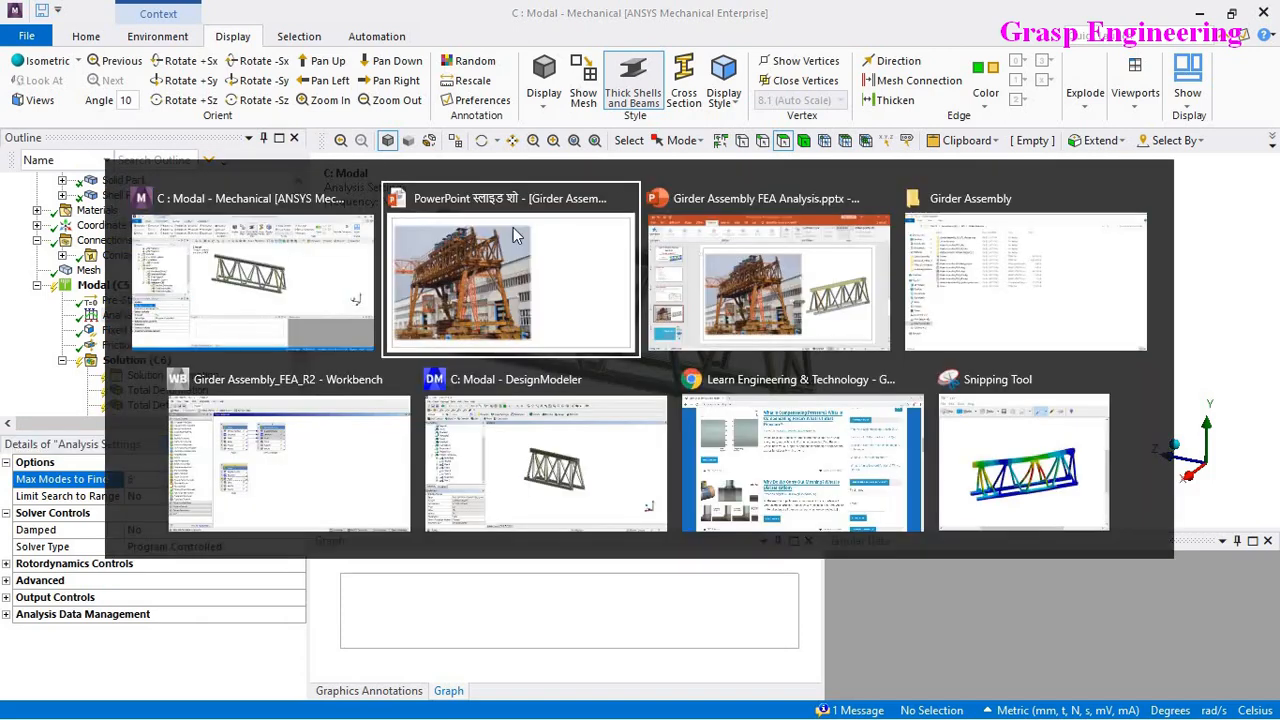
left_click(807, 303)
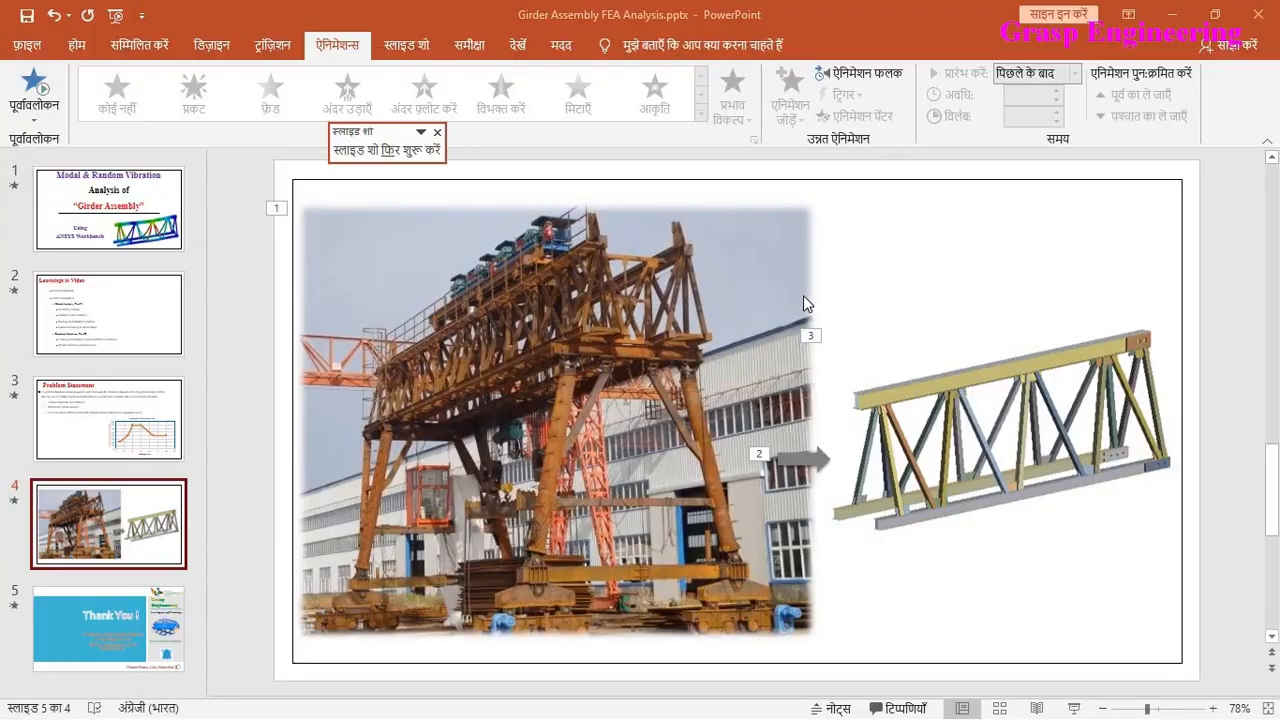
left_click(140, 435)
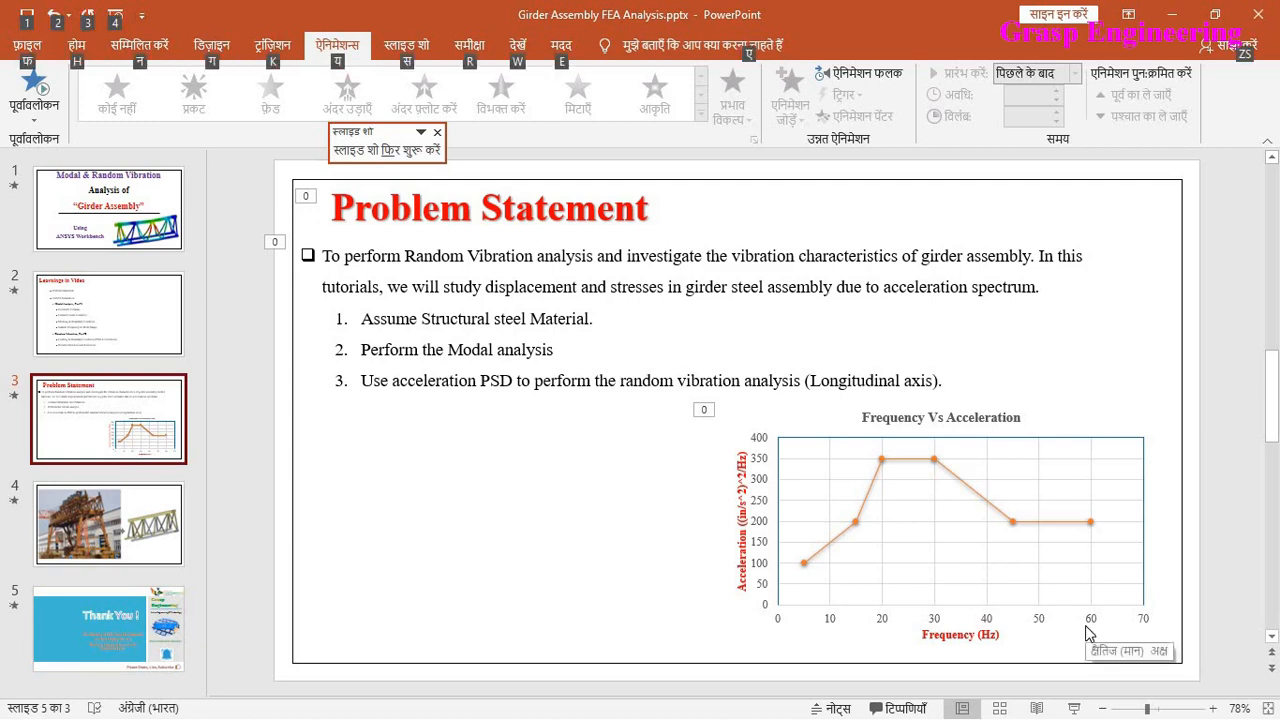
key("alt+Tab")
left_click(459, 264)
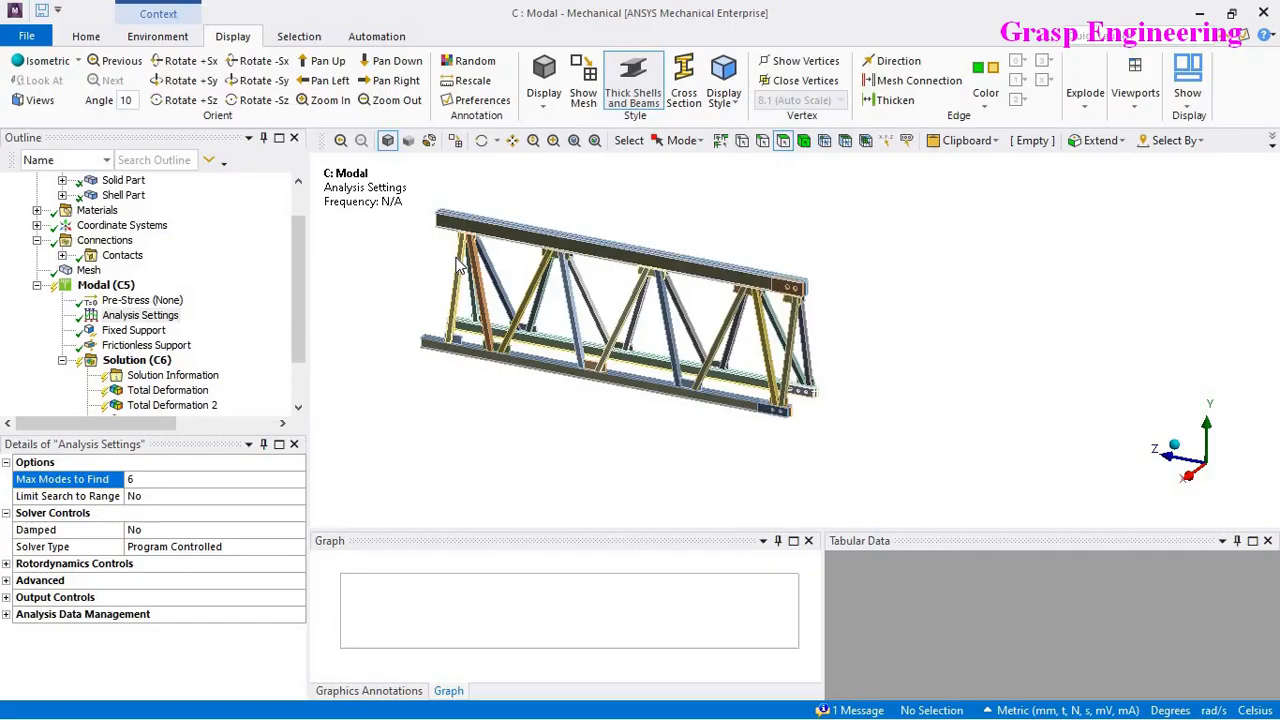
Step: Set Max Modes to Find to 10 and solve the modal analysis
left_click(145, 481)
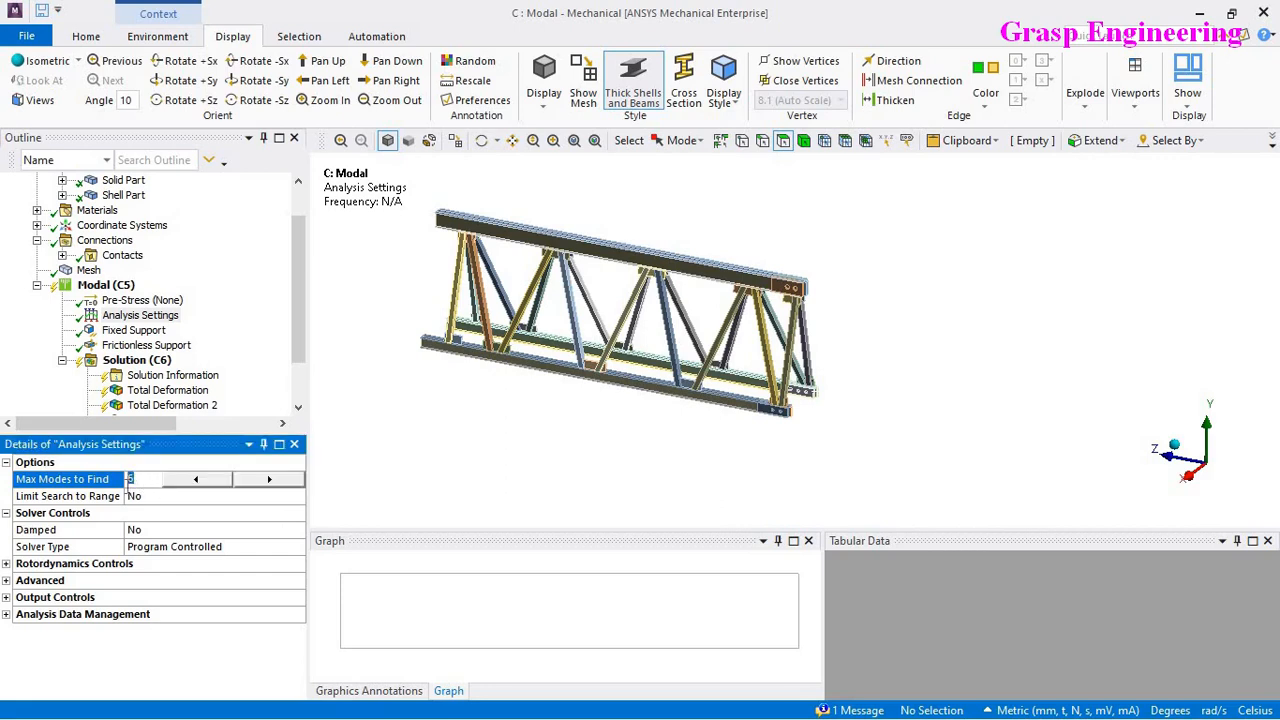
type("10")
key("Return")
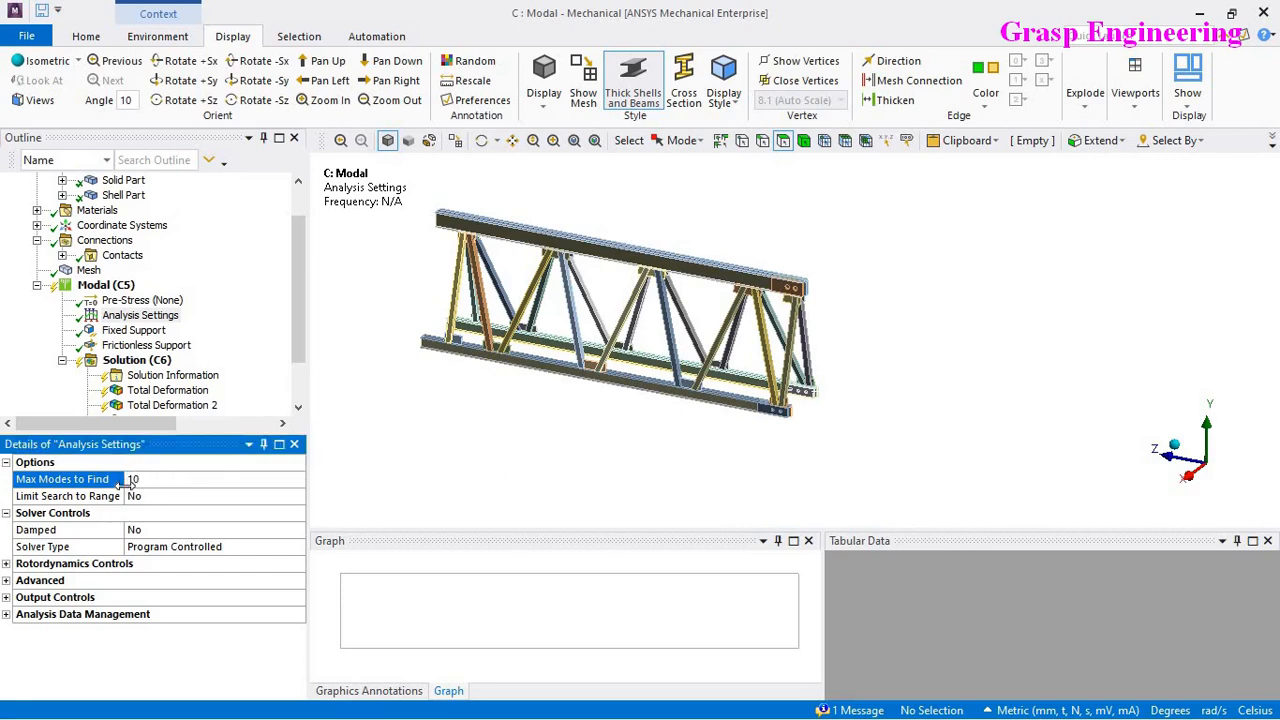
left_click(150, 362)
right_click(155, 367)
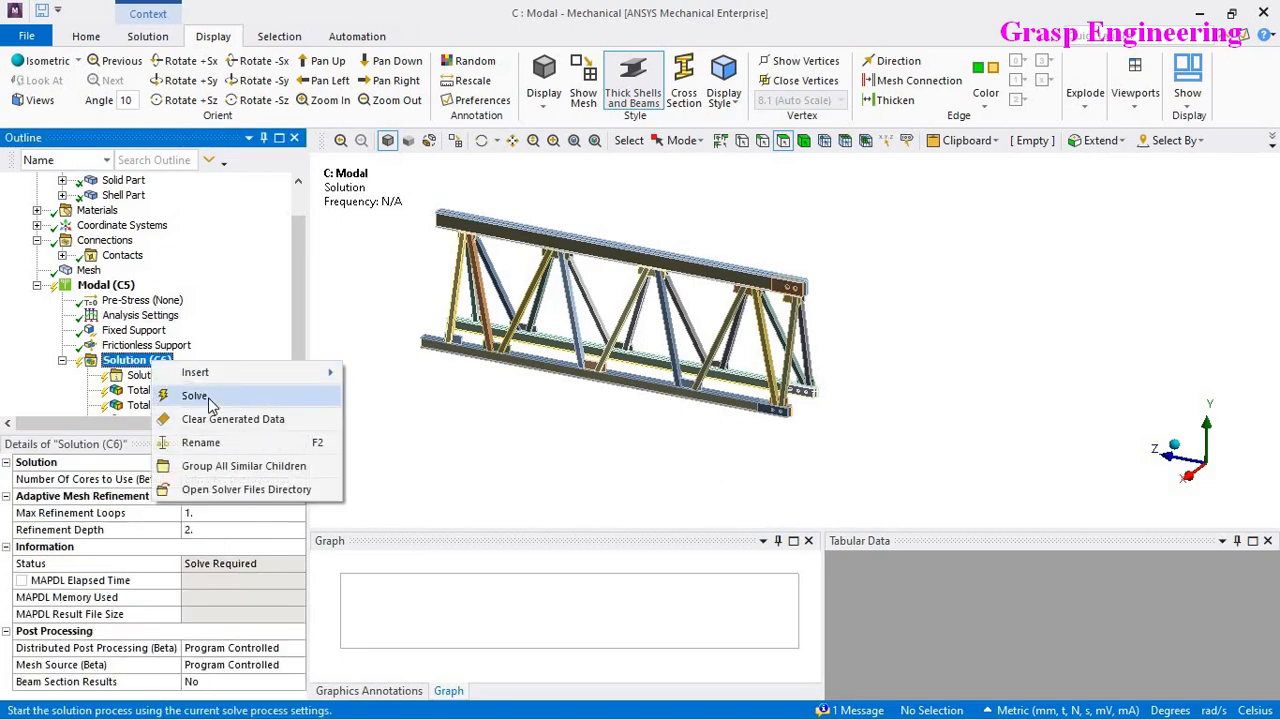
left_click(205, 397)
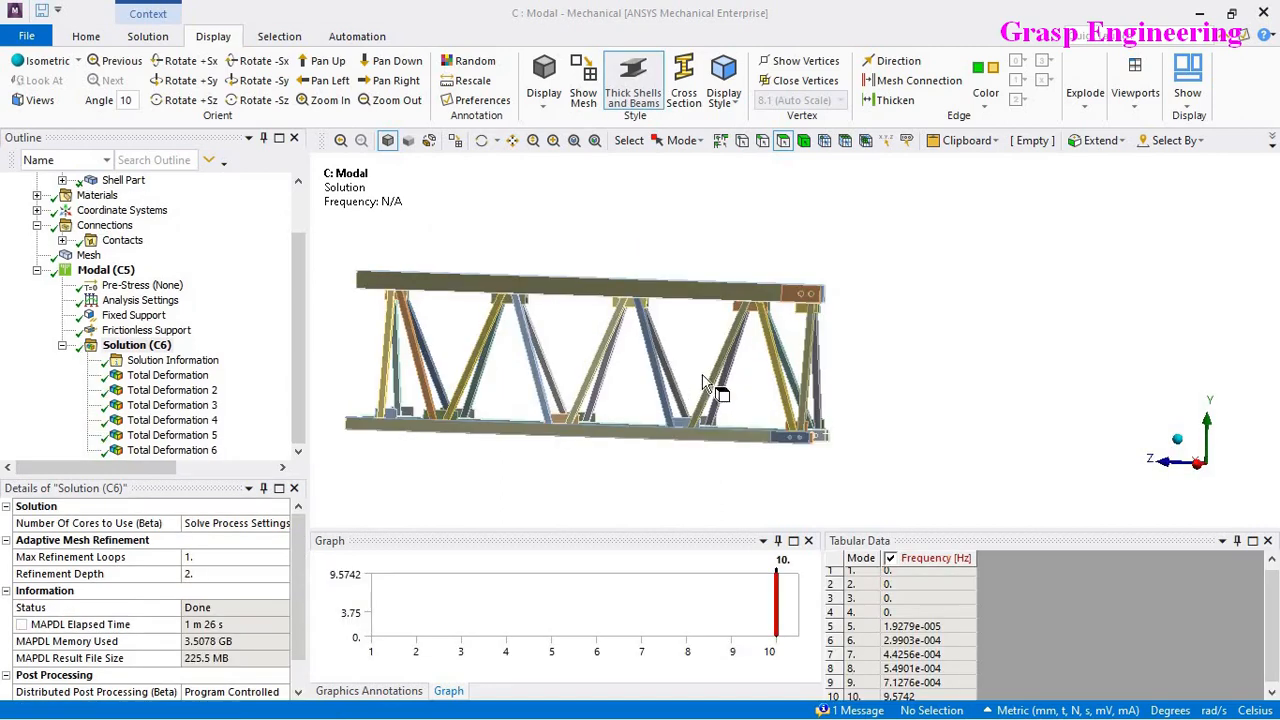
Step: Examine the natural frequencies of modes 1 to 10 in the tabular results
middle_click_drag(503, 366, 491, 371)
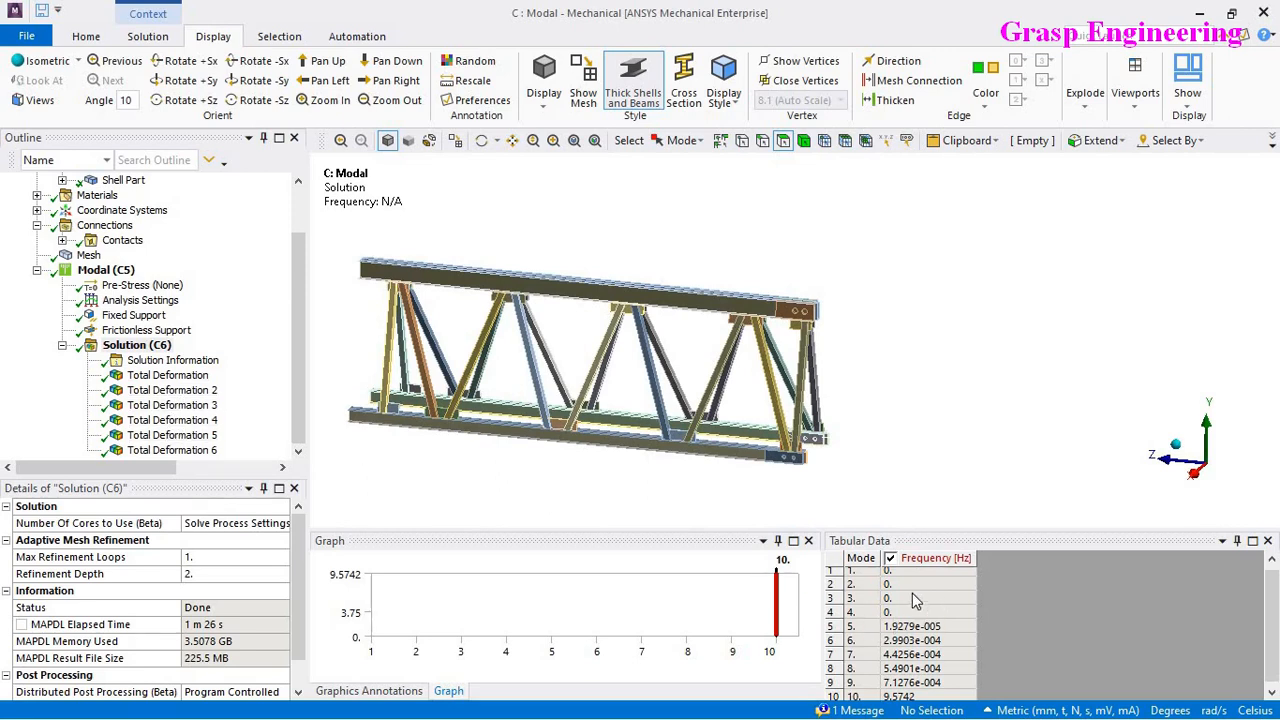
left_click(864, 616)
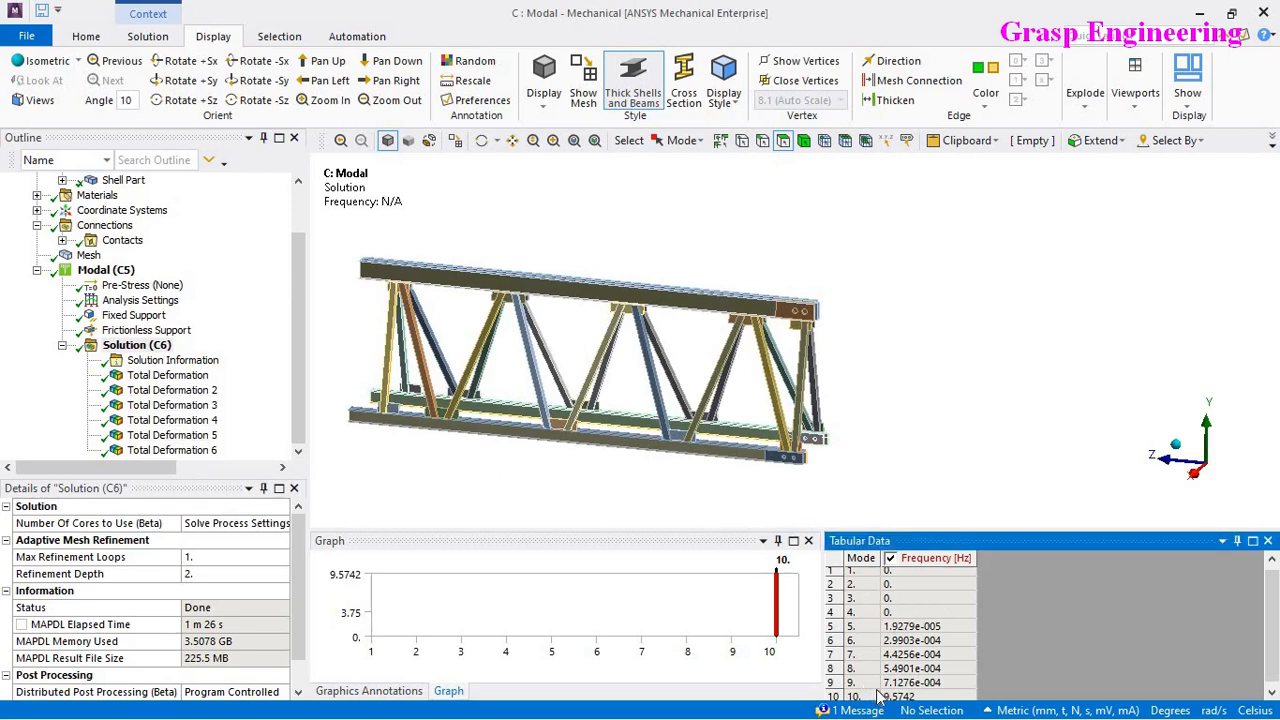
left_click(925, 694)
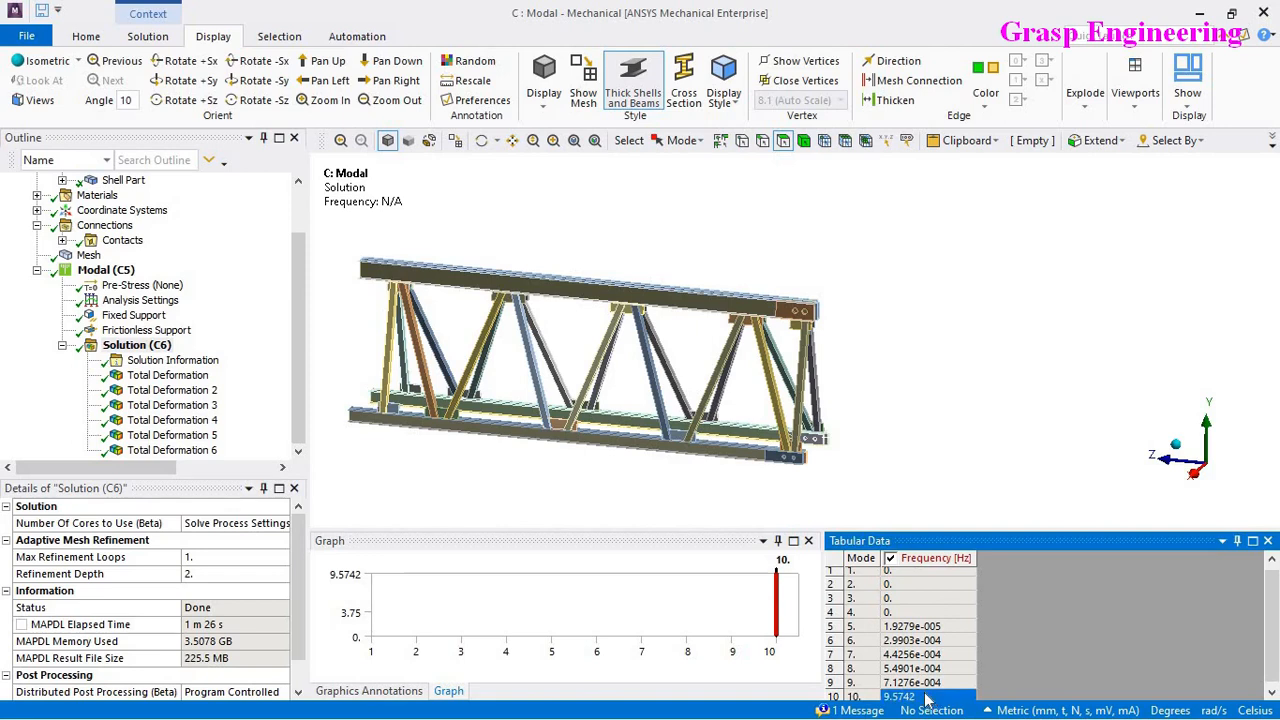
left_click(876, 696)
left_click_drag(928, 578, 926, 688)
left_click(925, 677, "shift")
scroll(855, 608, "down", 1)
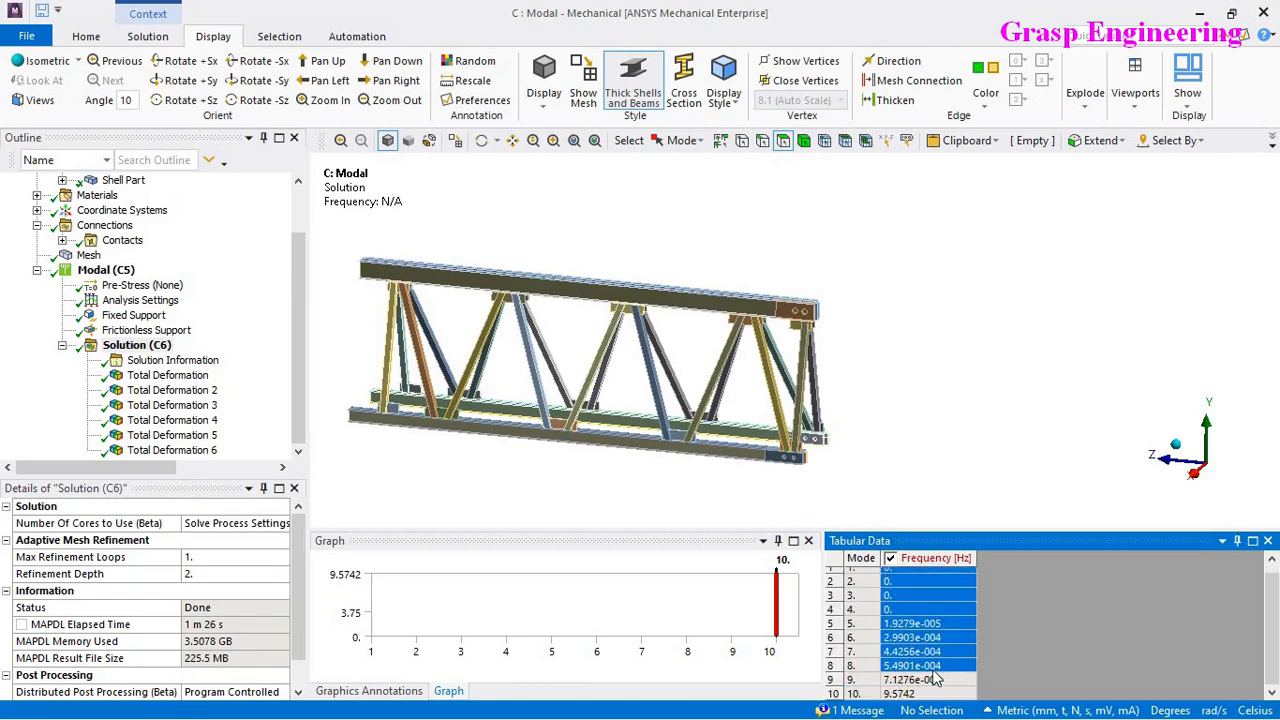
left_click_drag(930, 680, 922, 572)
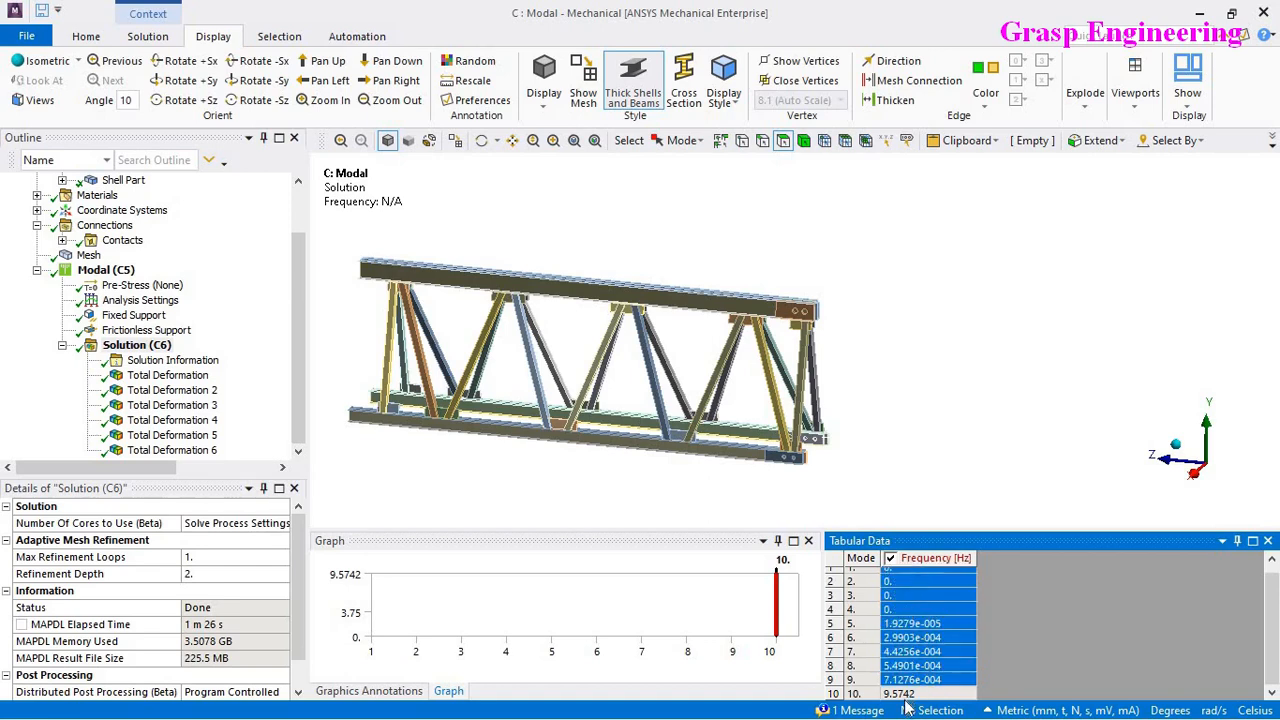
left_click_drag(912, 693, 905, 573)
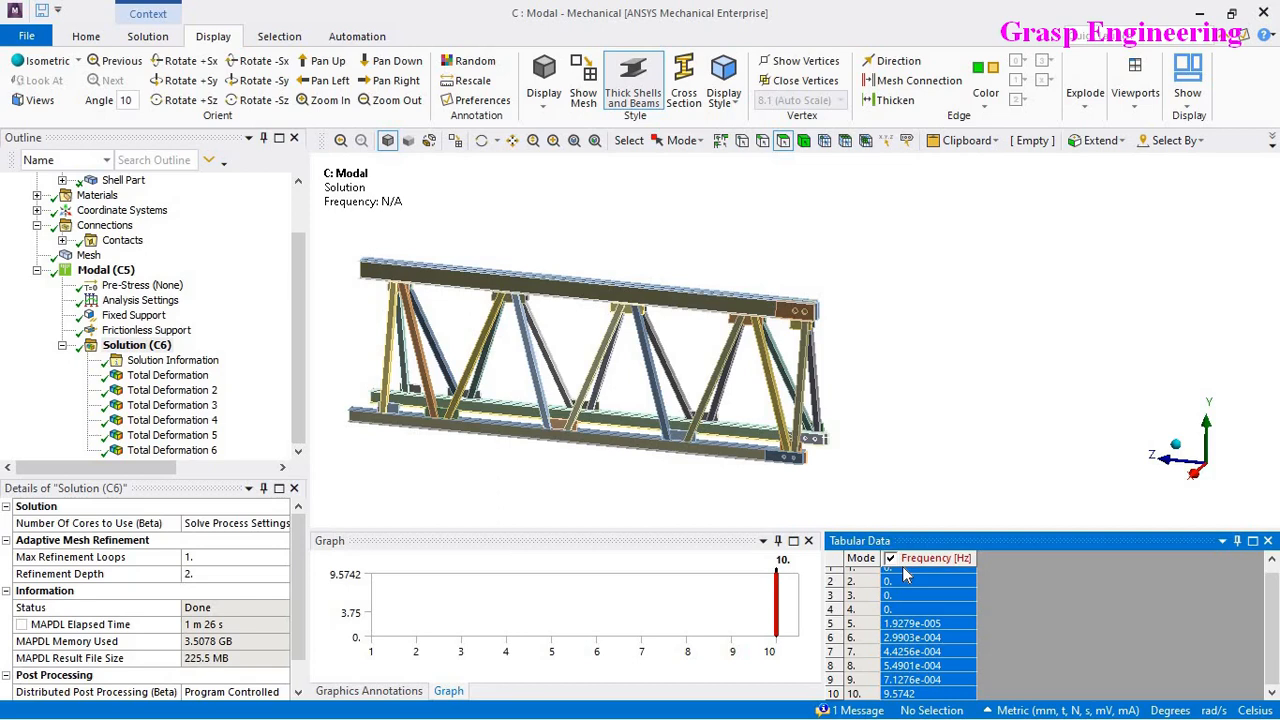
left_click(898, 604)
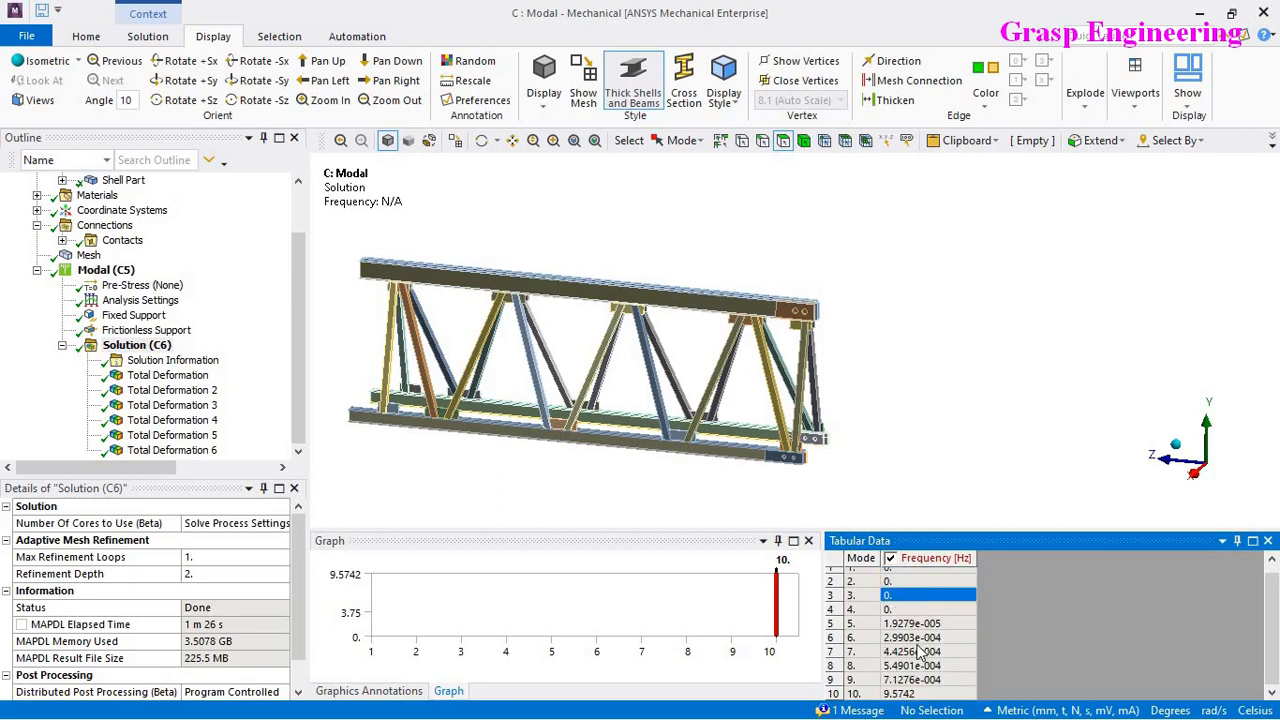
Step: Create mode shape results for modes 7 to 10 and evaluate them
left_click_drag(918, 651, 912, 697)
right_click(912, 695)
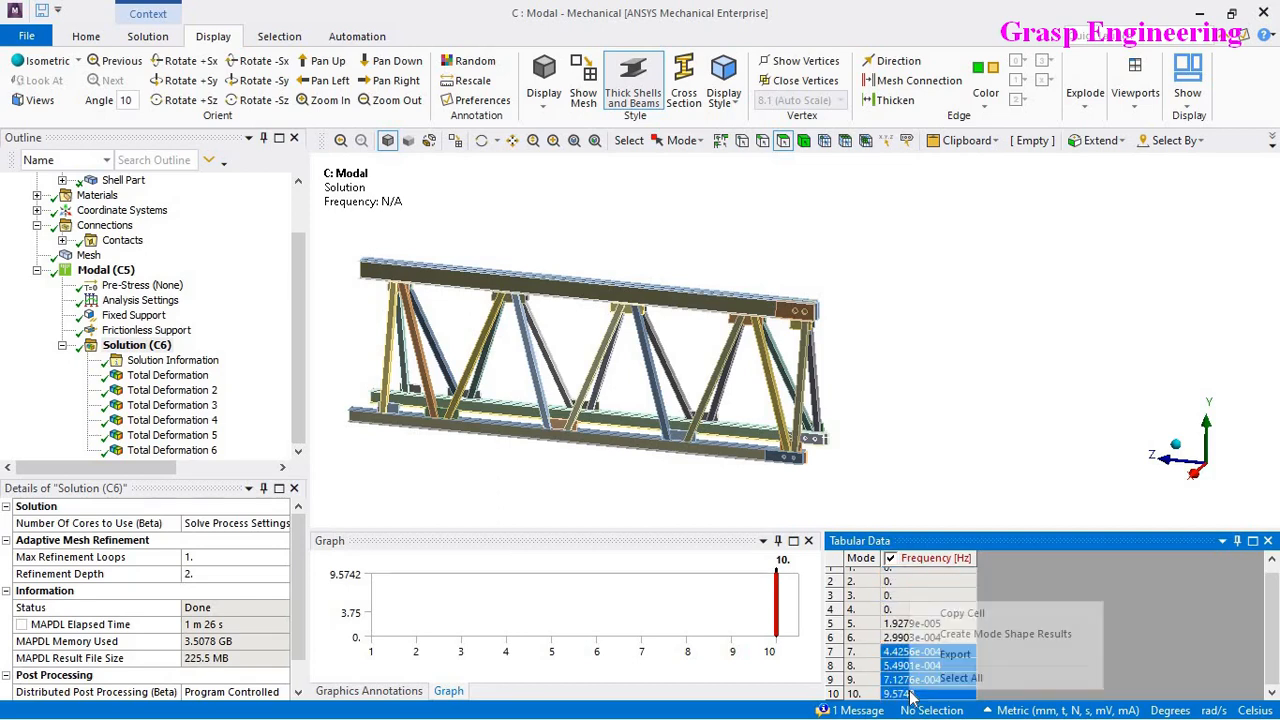
left_click(960, 631)
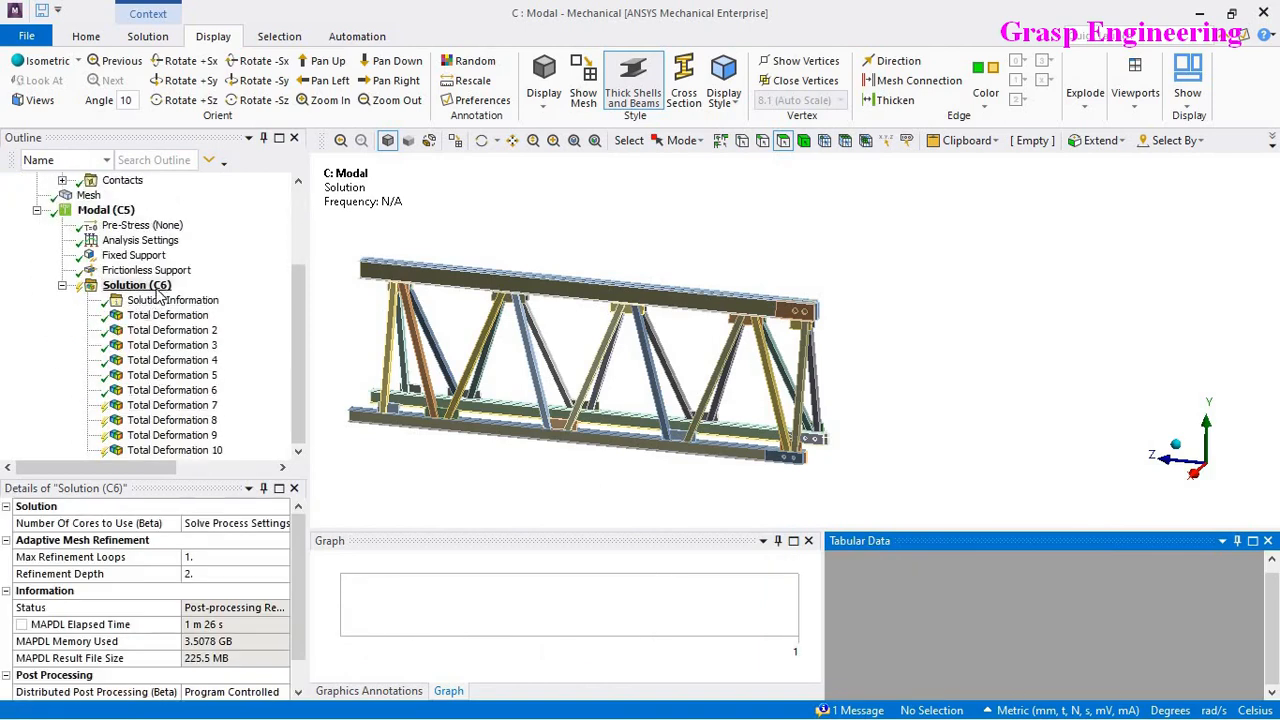
right_click(135, 286)
left_click(200, 320)
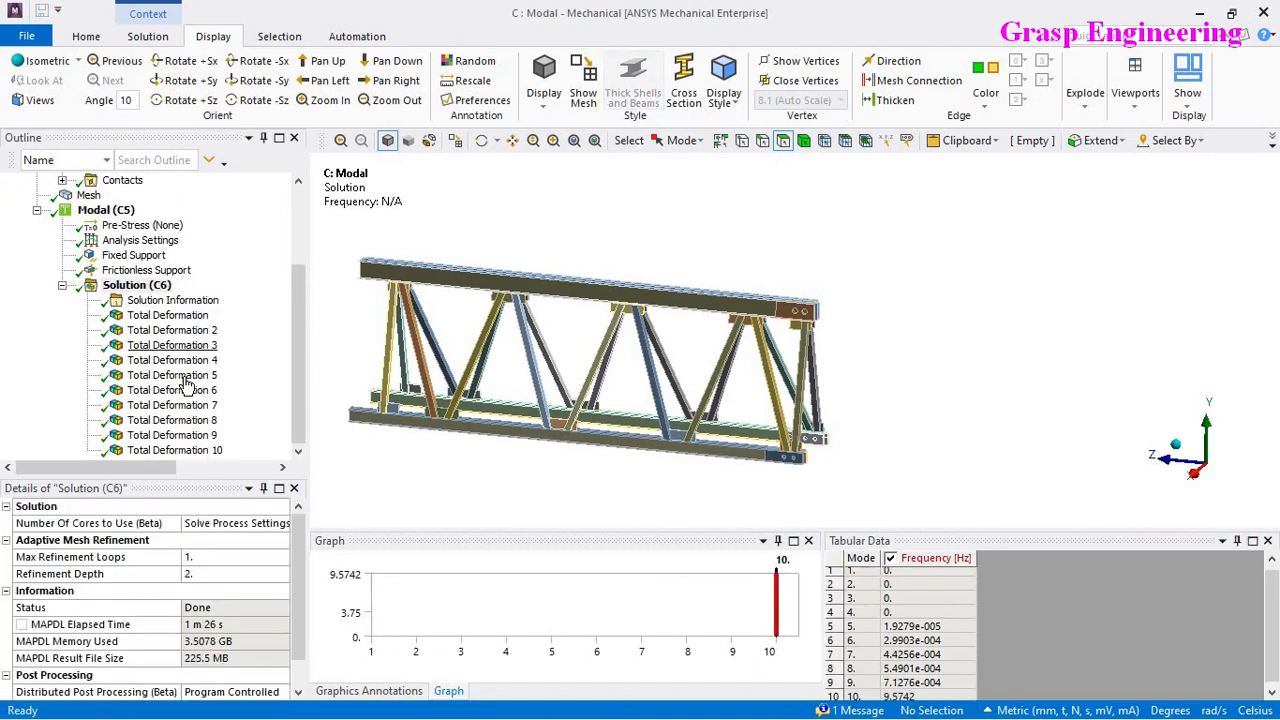
Step: Review the mode shapes of modes 1 to 4, inspecting the end of the lower chord up close
left_click(168, 315)
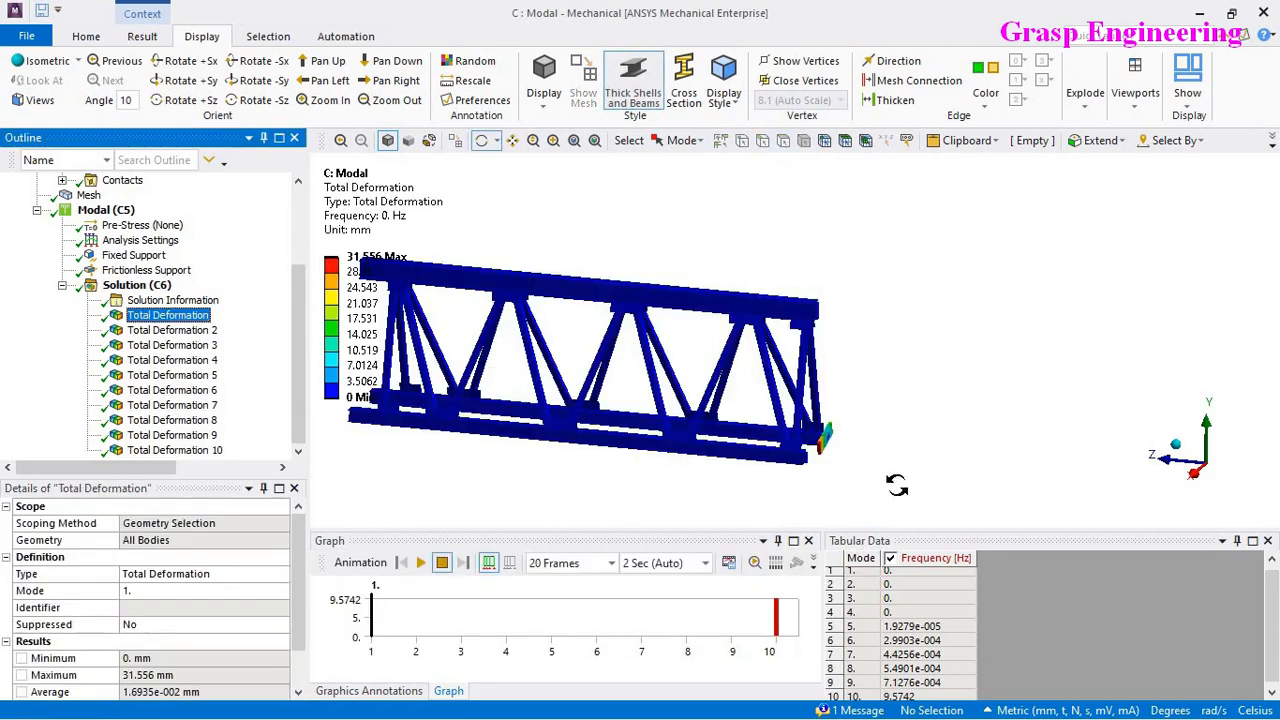
scroll(862, 465, "down", 2)
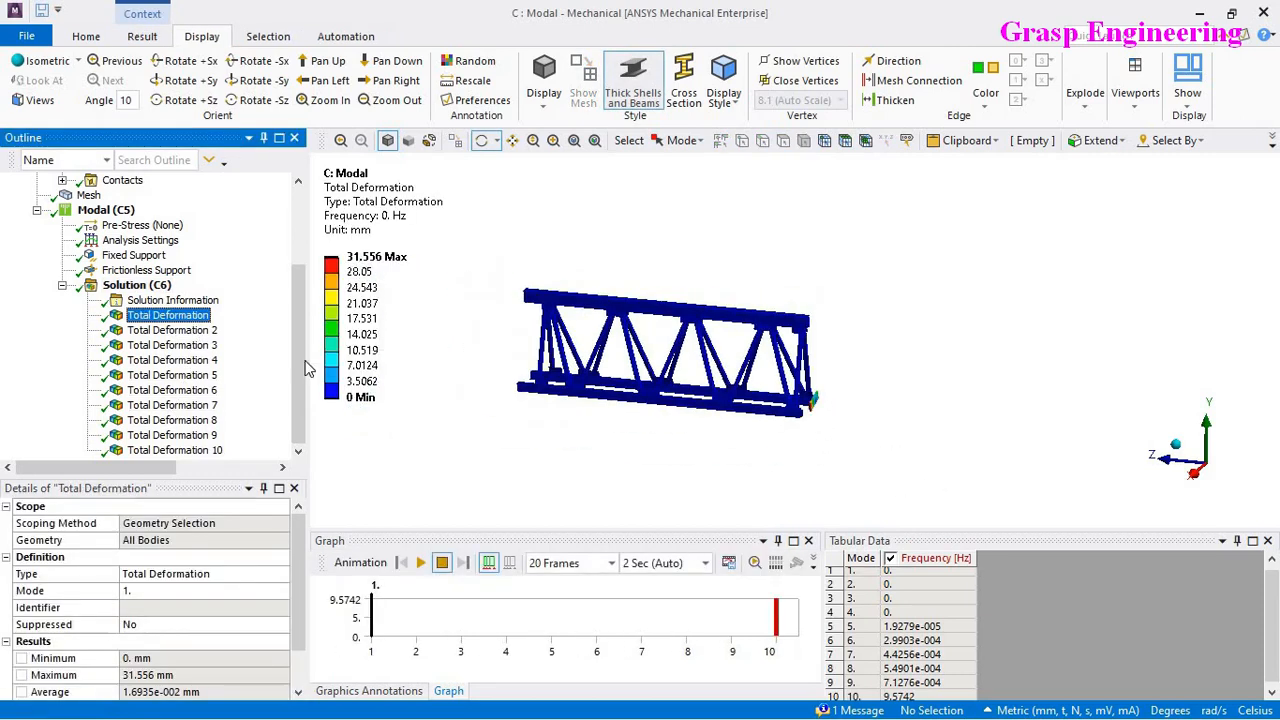
left_click(196, 331)
left_click(198, 346)
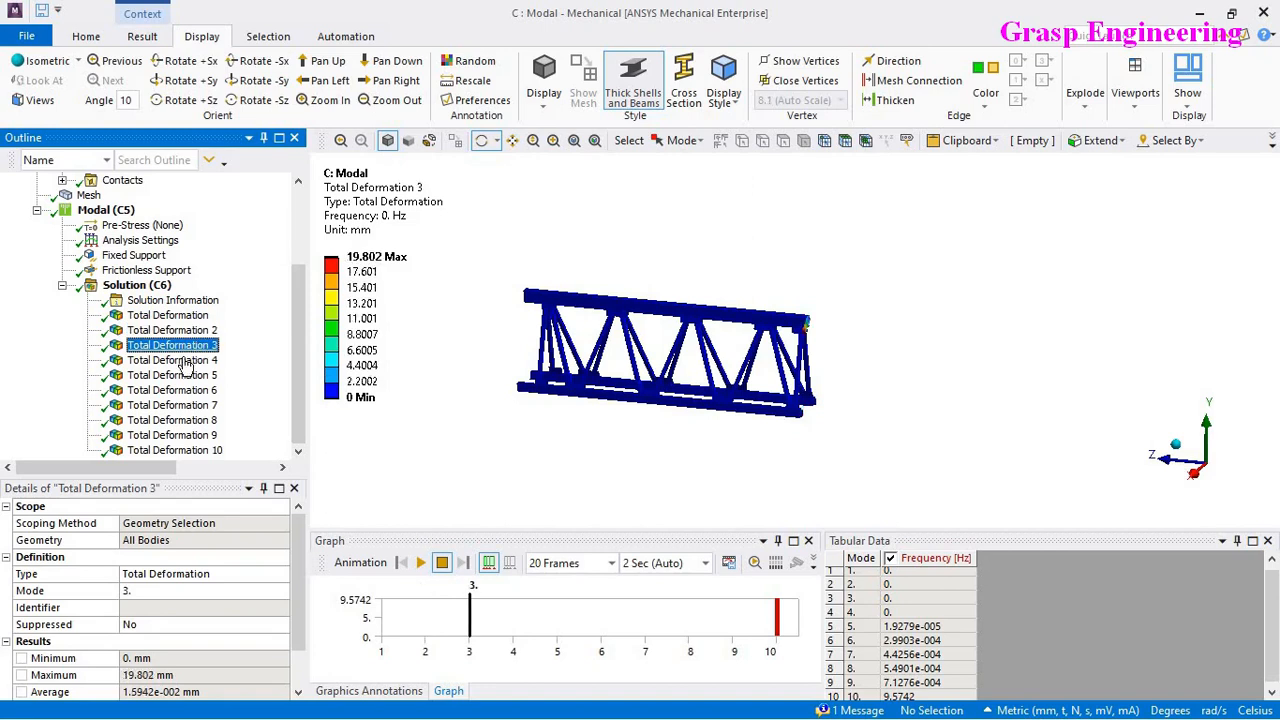
left_click(190, 360)
scroll(752, 452, "up", 3)
scroll(752, 452, "up", 2)
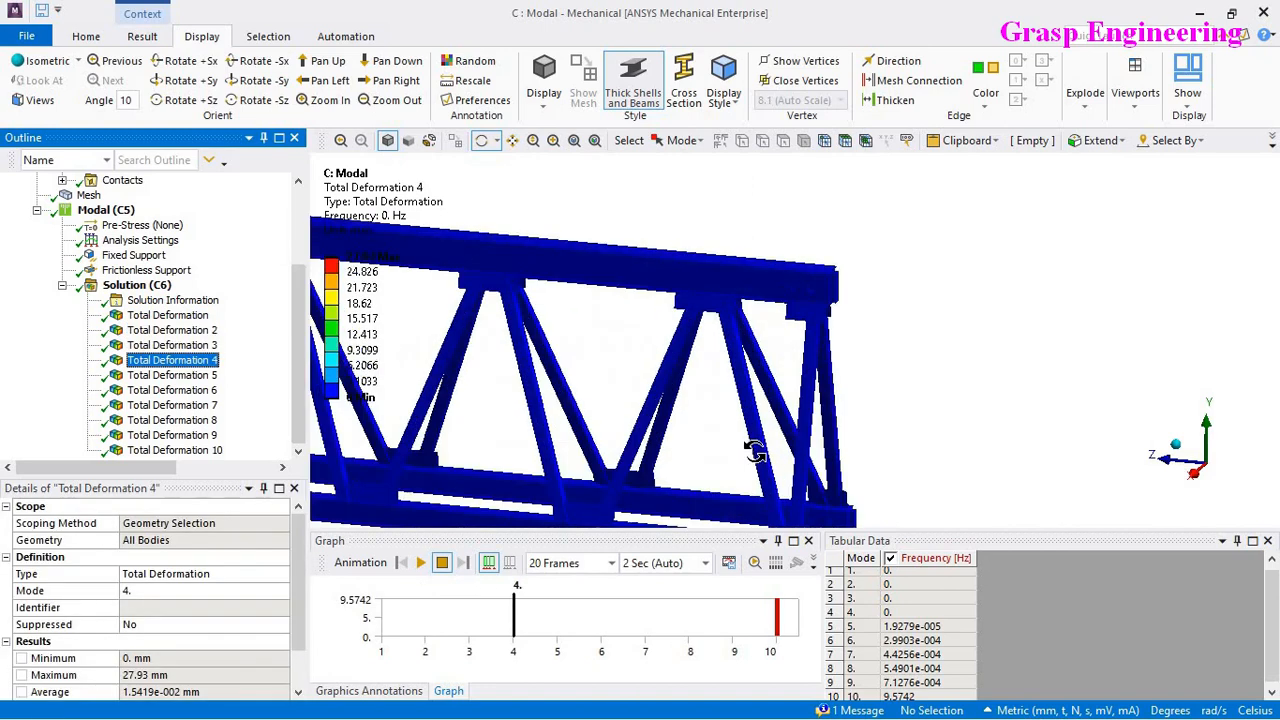
left_click_drag(820, 243, 539, 399)
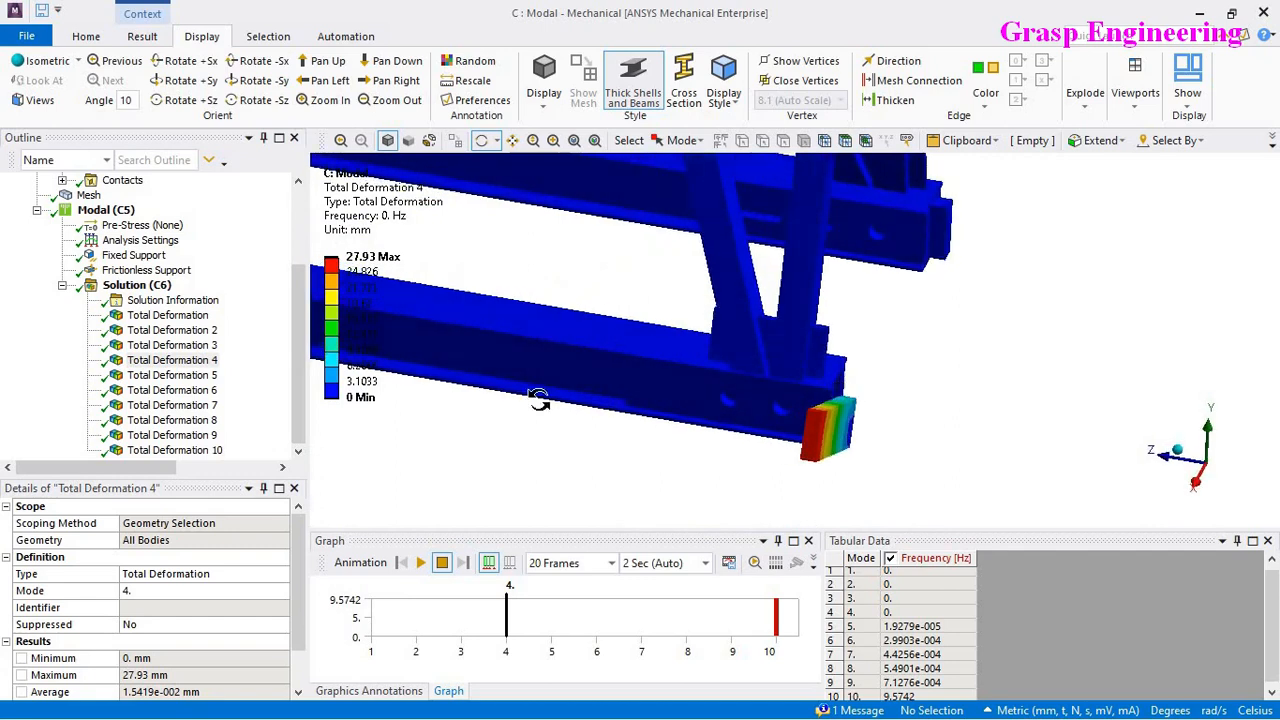
Step: Review the mode shapes of modes 6, 7 and 8 around the bolt-hole end of the truss
left_click(134, 390)
left_click(154, 408)
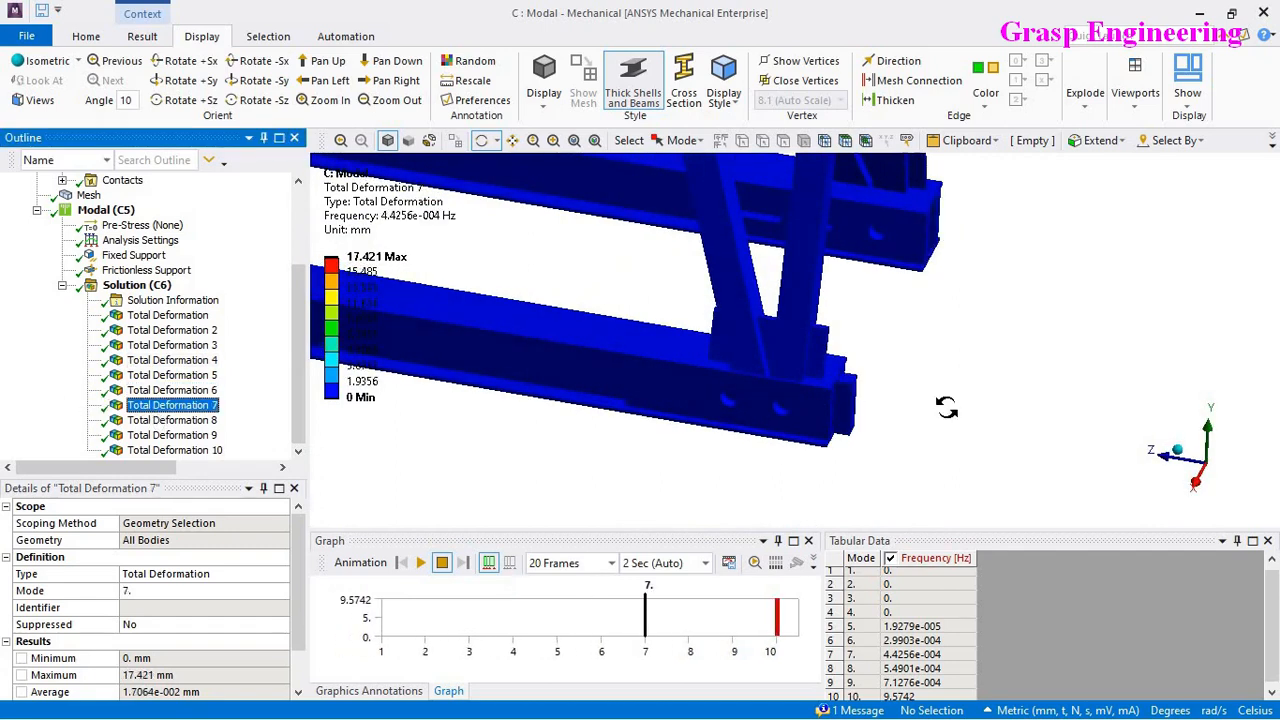
scroll(894, 351, "down", 3)
left_click_drag(877, 331, 670, 405)
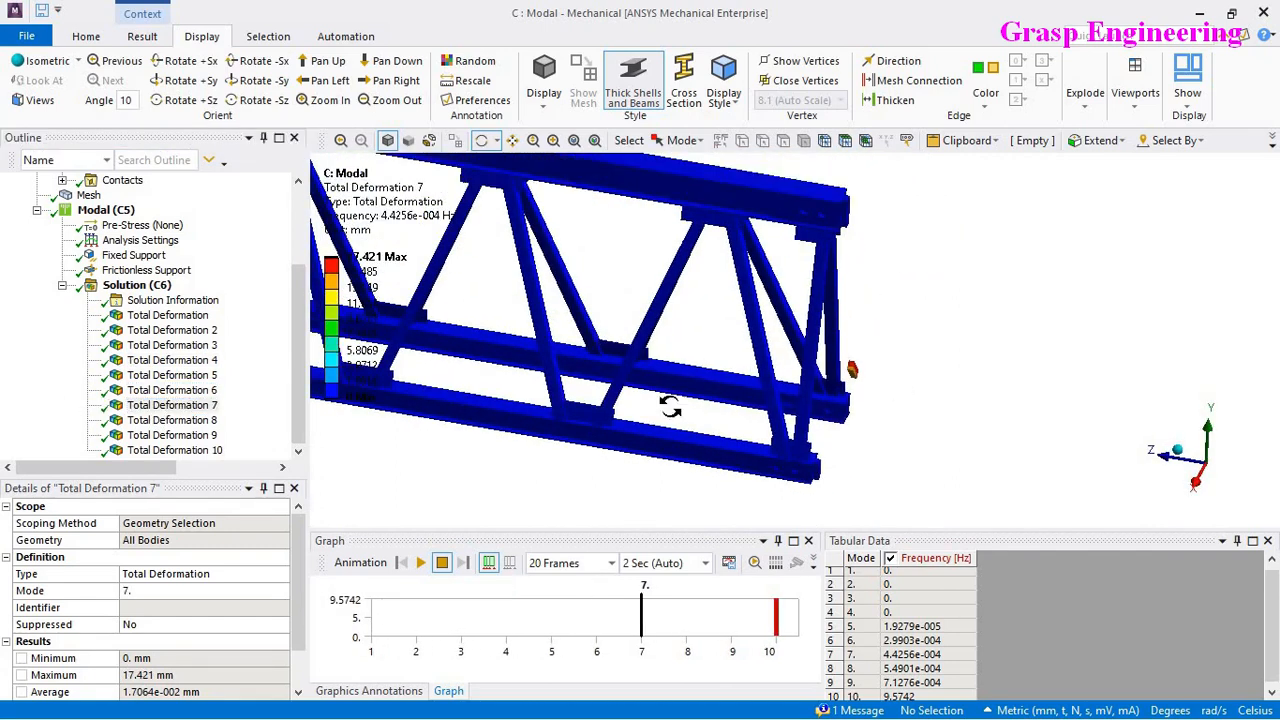
left_click(192, 421)
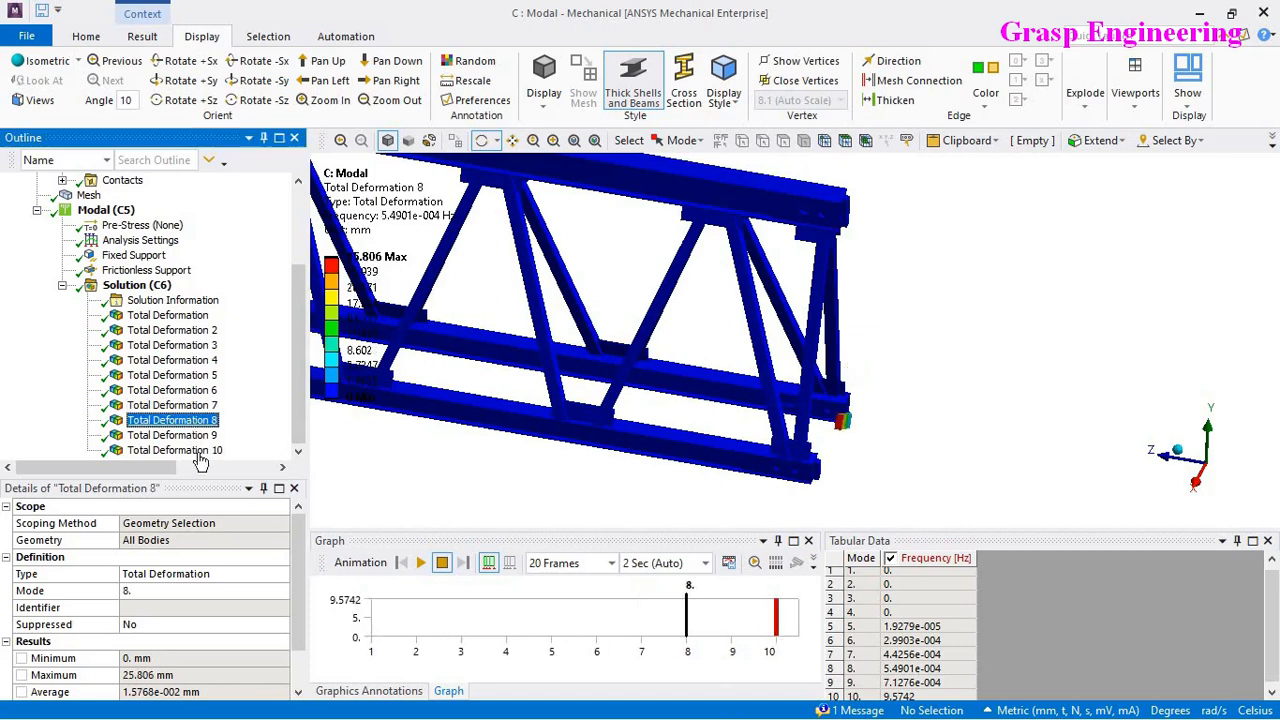
Step: Display the mode 10 total deformation and examine it along the truss and at the chord ends
left_click(195, 450)
scroll(713, 390, "down", 3)
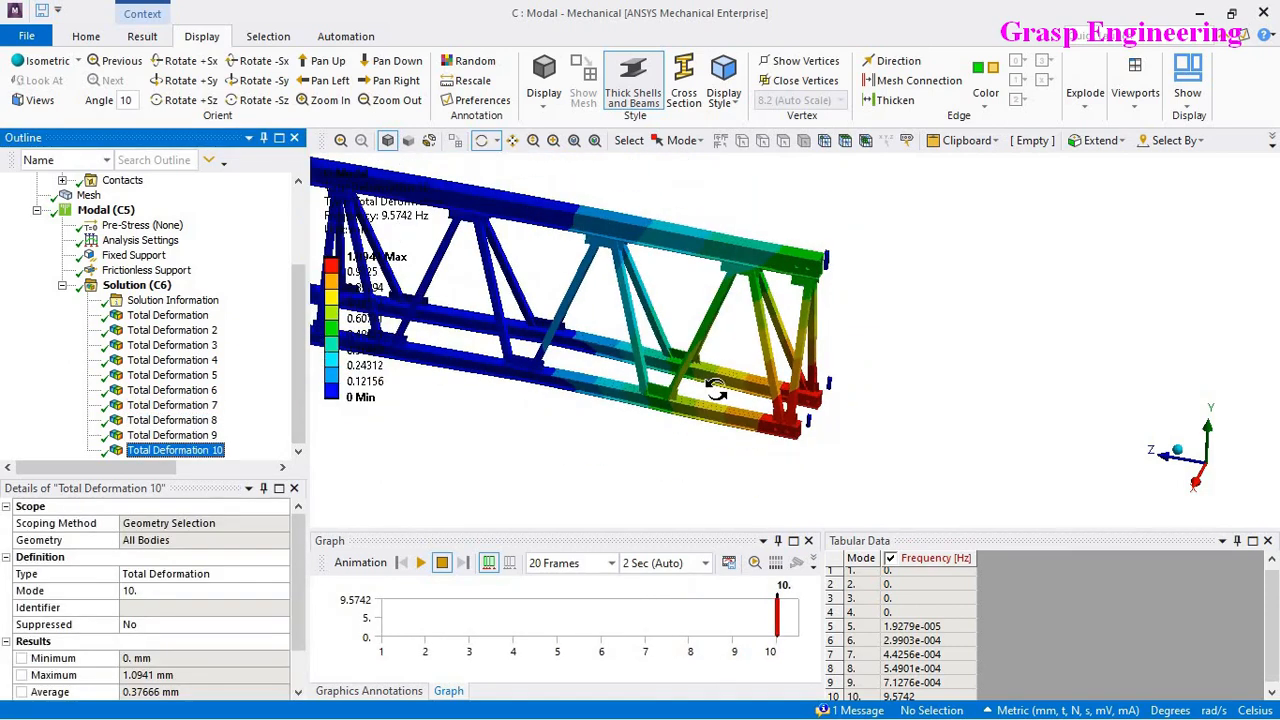
scroll(814, 449, "up", 2)
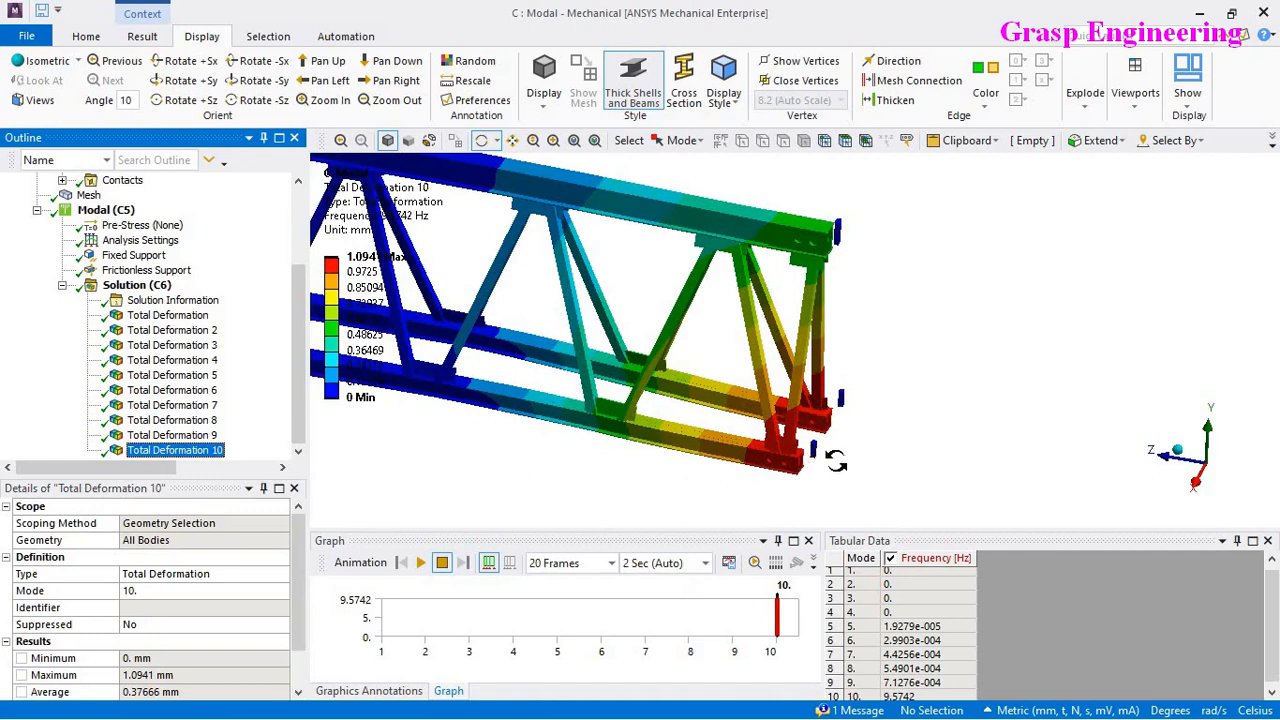
scroll(826, 451, "down", 1)
scroll(186, 352, "up", 1)
Step: Check the auto-detection tolerance value of the Contacts group under Connections
scroll(185, 350, "up", 2)
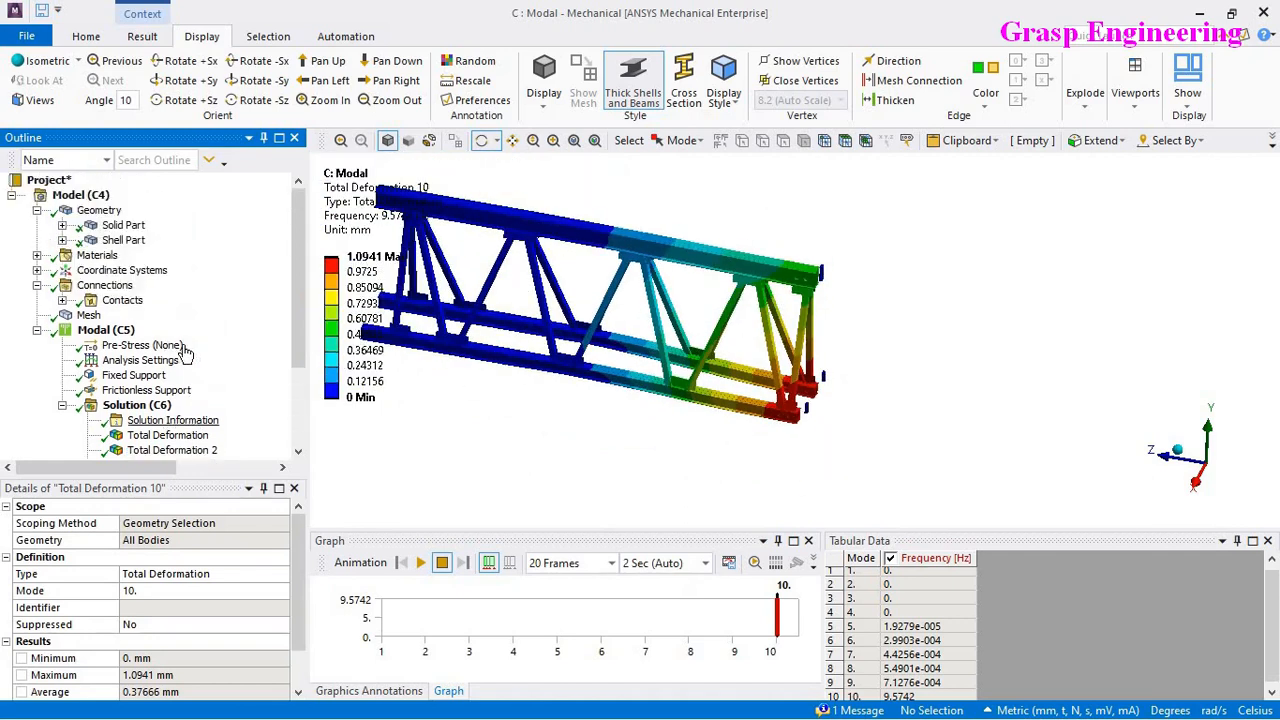
left_click(104, 285)
left_click(120, 300)
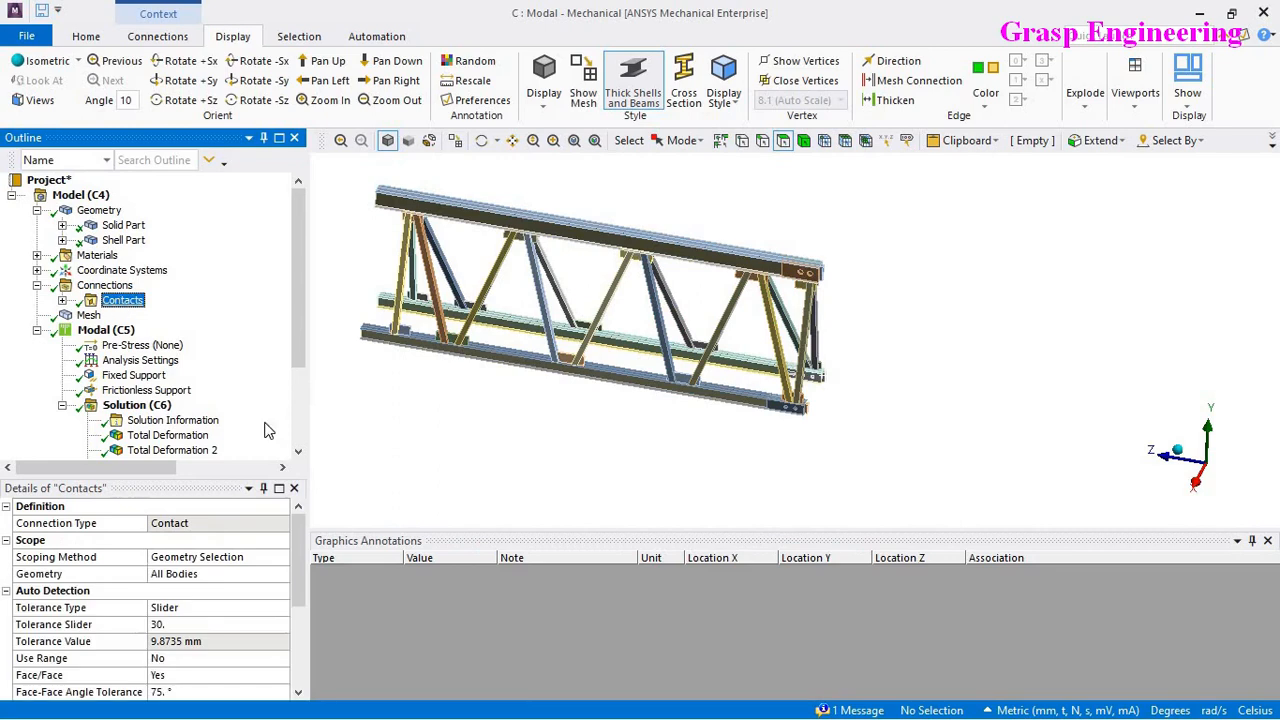
left_click(180, 642)
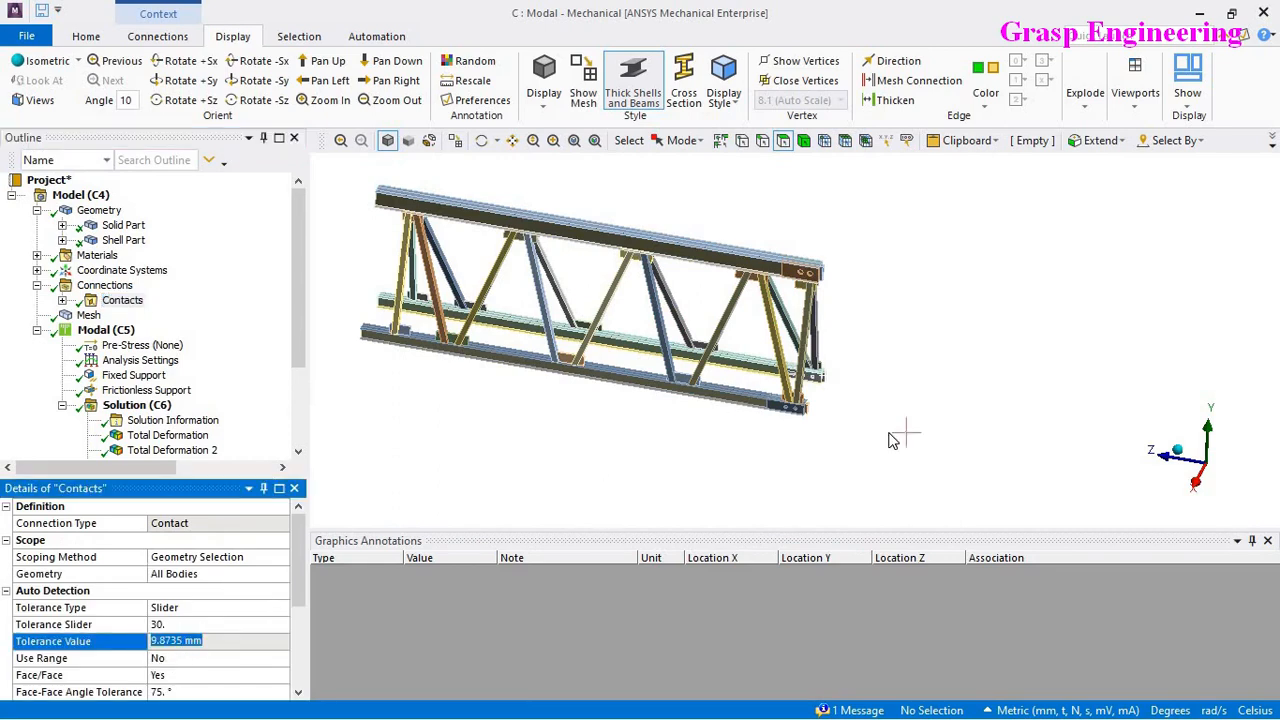
scroll(808, 423, "up", 1)
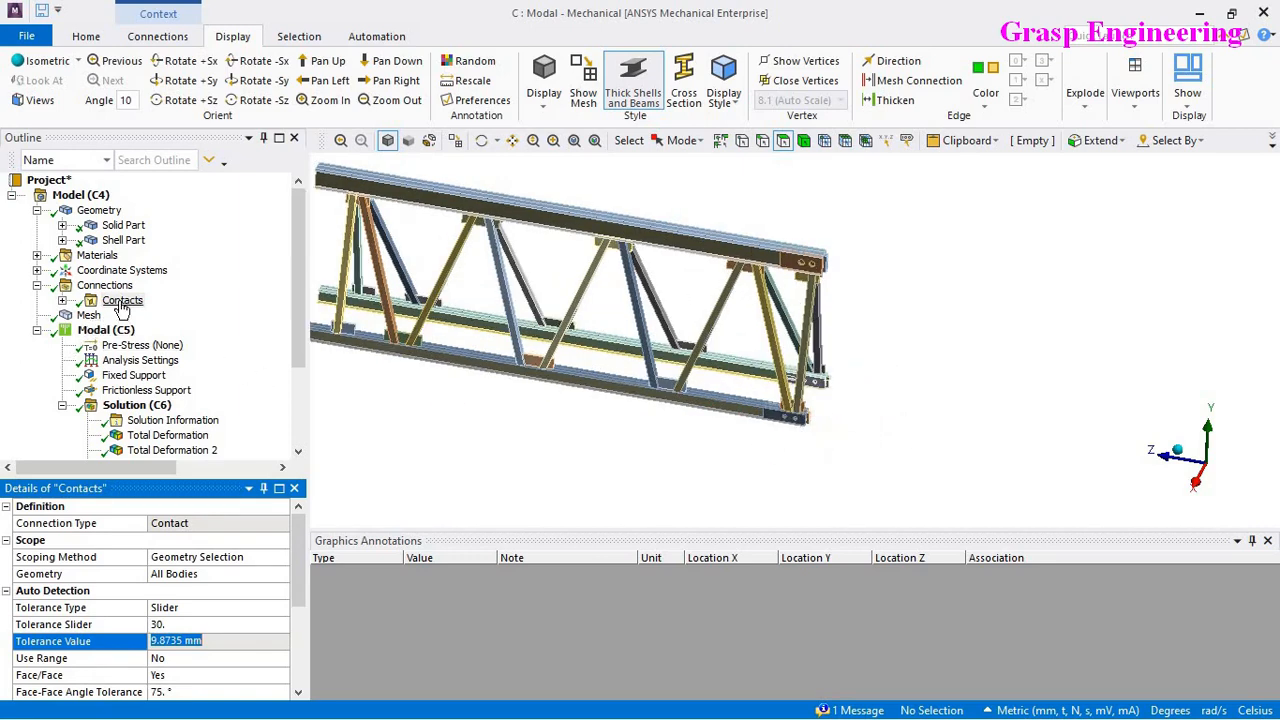
left_click(62, 300)
left_click(62, 180)
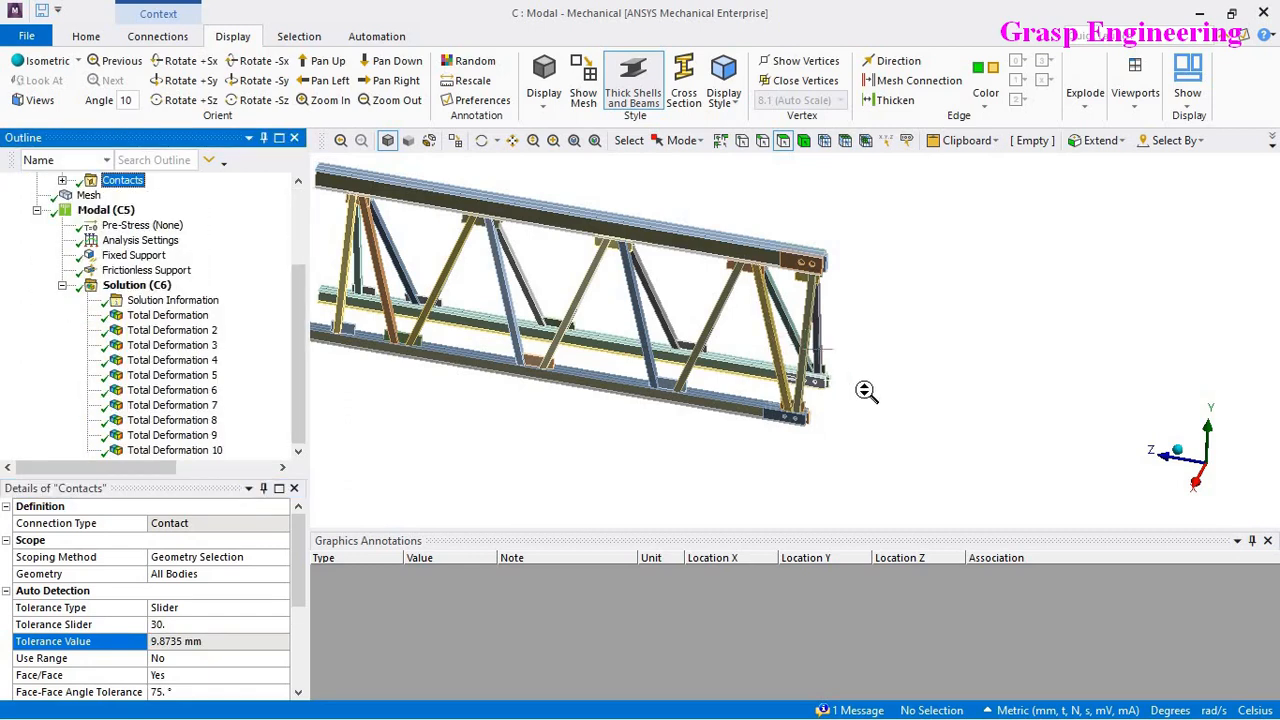
Step: Set the Tolerance Slider of the Contacts group to 0
scroll(866, 390, "down", 3)
middle_click_drag(800, 386, 634, 400)
scroll(634, 400, "up", 5)
scroll(810, 424, "down", 5)
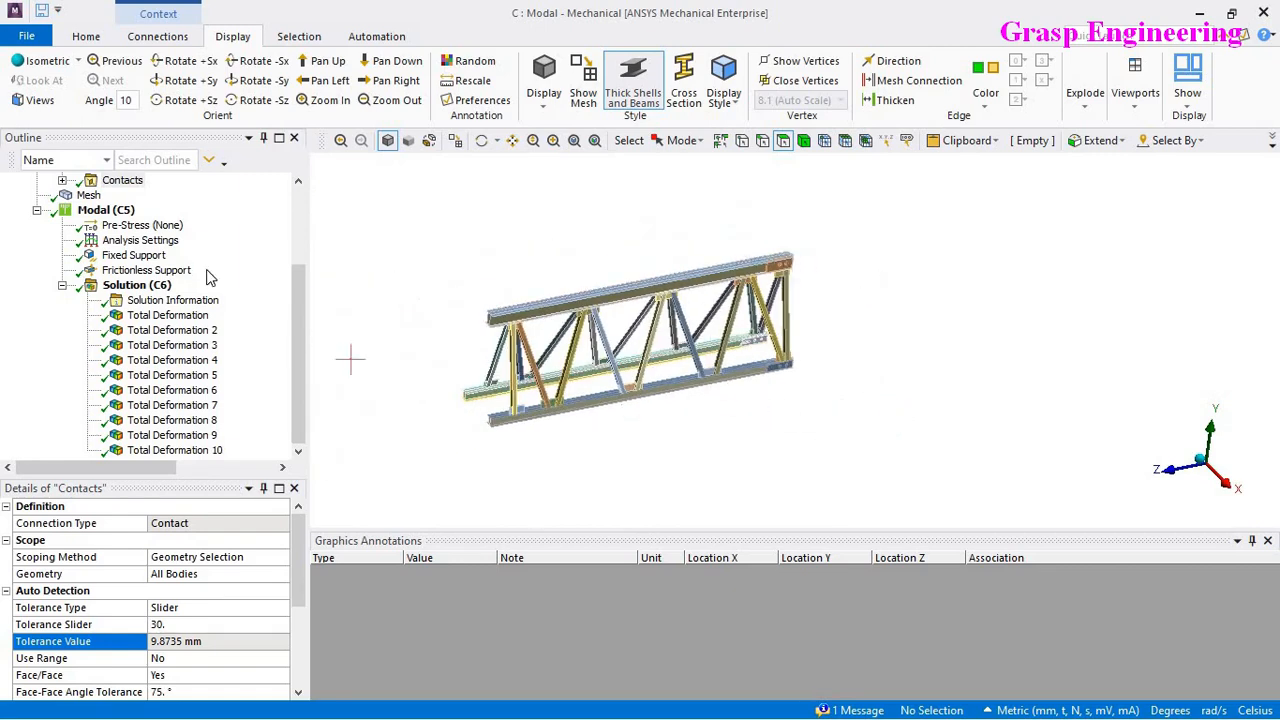
scroll(118, 258, "up", 1)
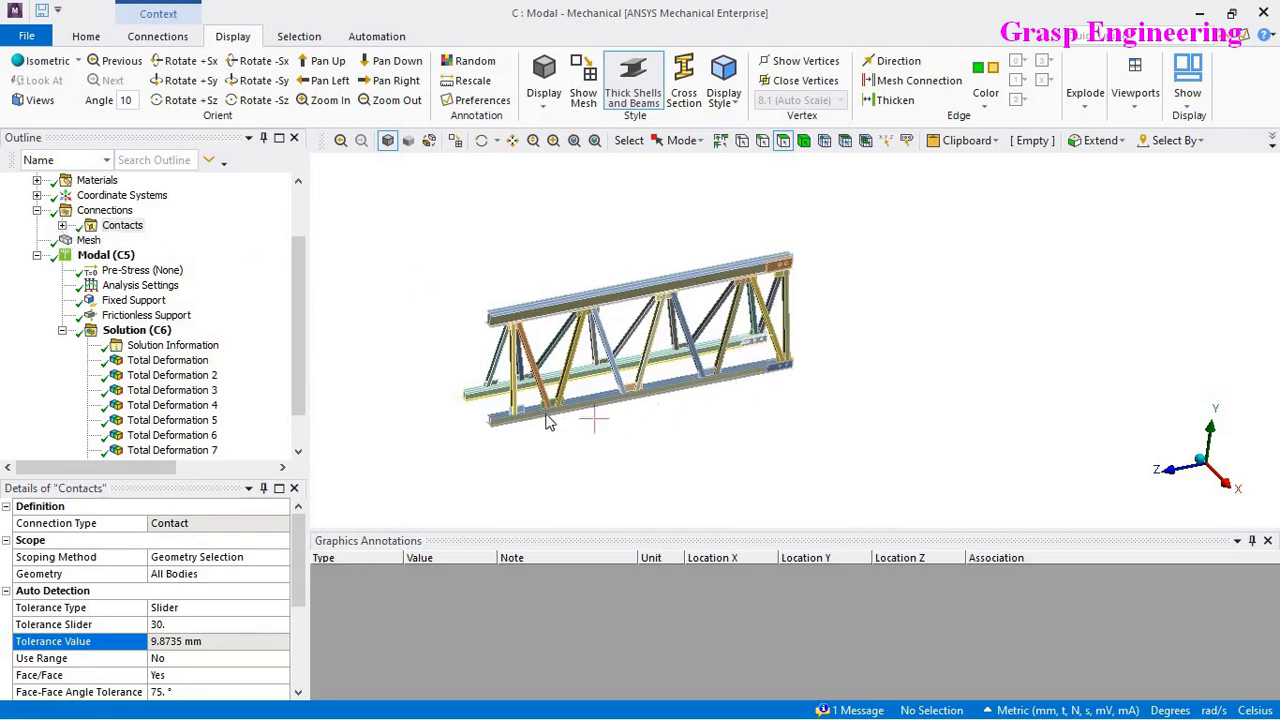
left_click(175, 624)
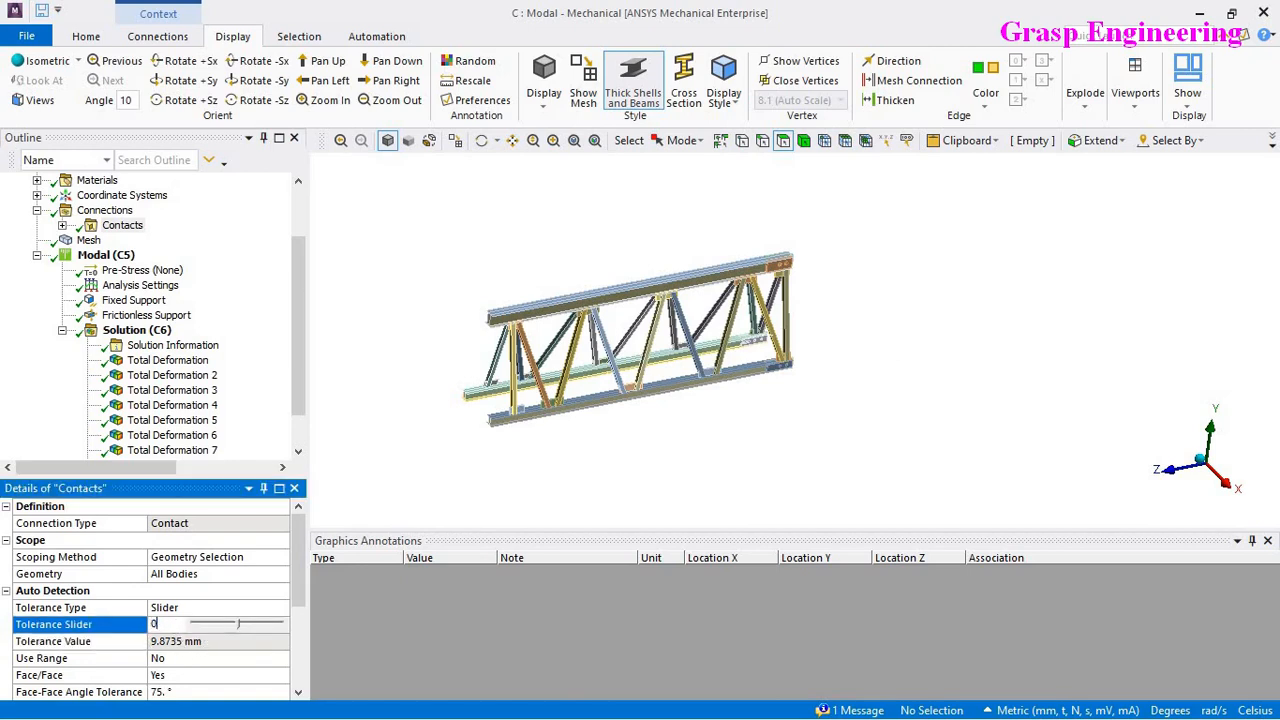
key("Return")
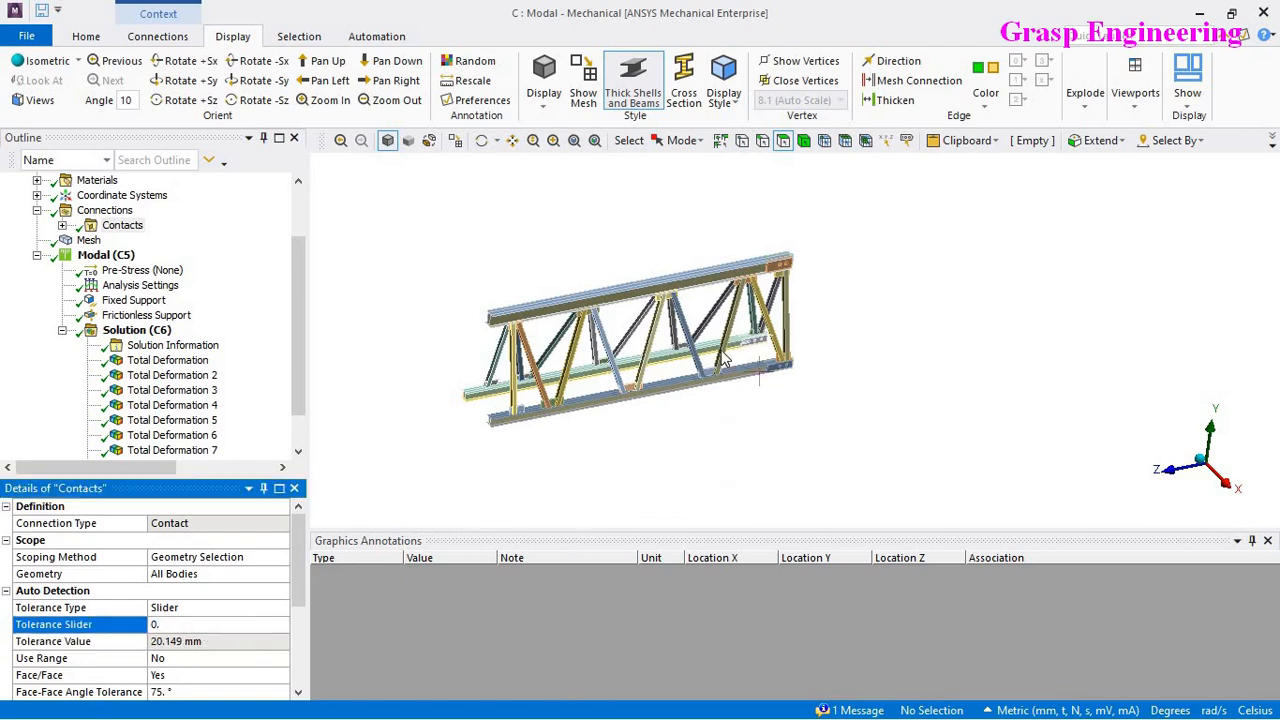
Step: Inspect the upper and lower chord faces near the bolt-hole end of the truss, and clear the face selection
scroll(648, 455, "up", 2)
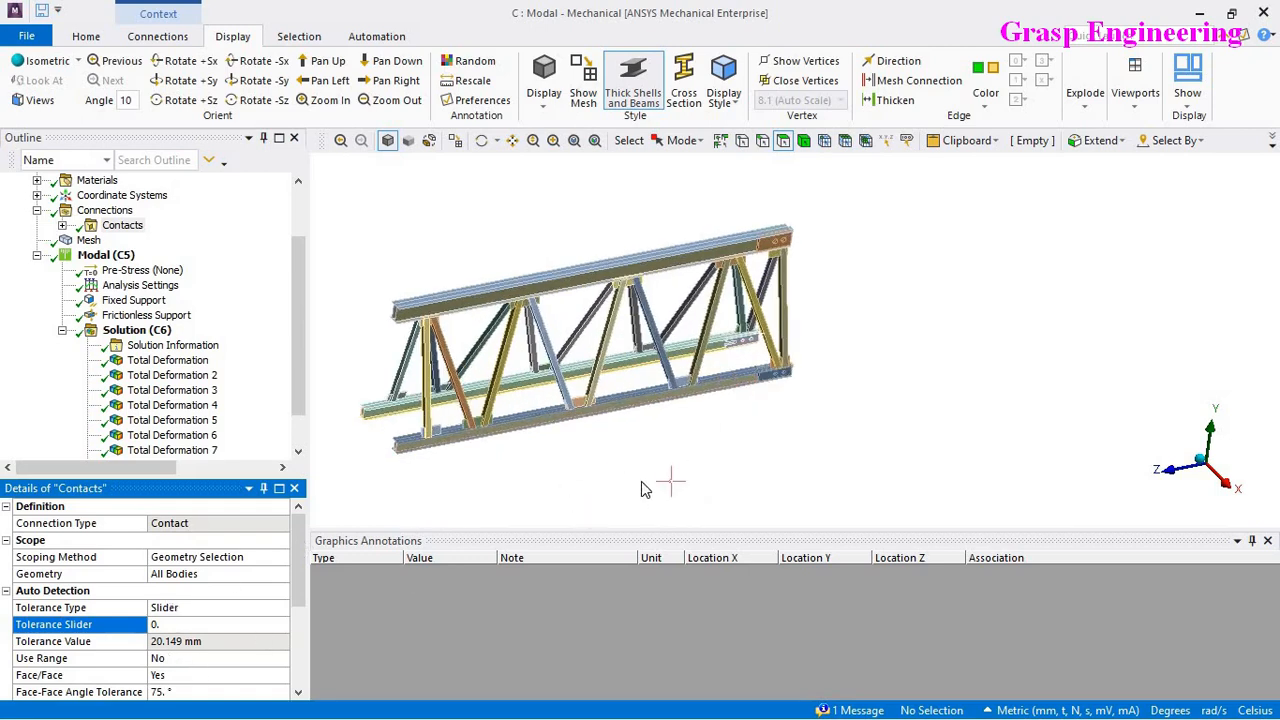
middle_click_drag(836, 395, 923, 357)
scroll(778, 478, "up", 2)
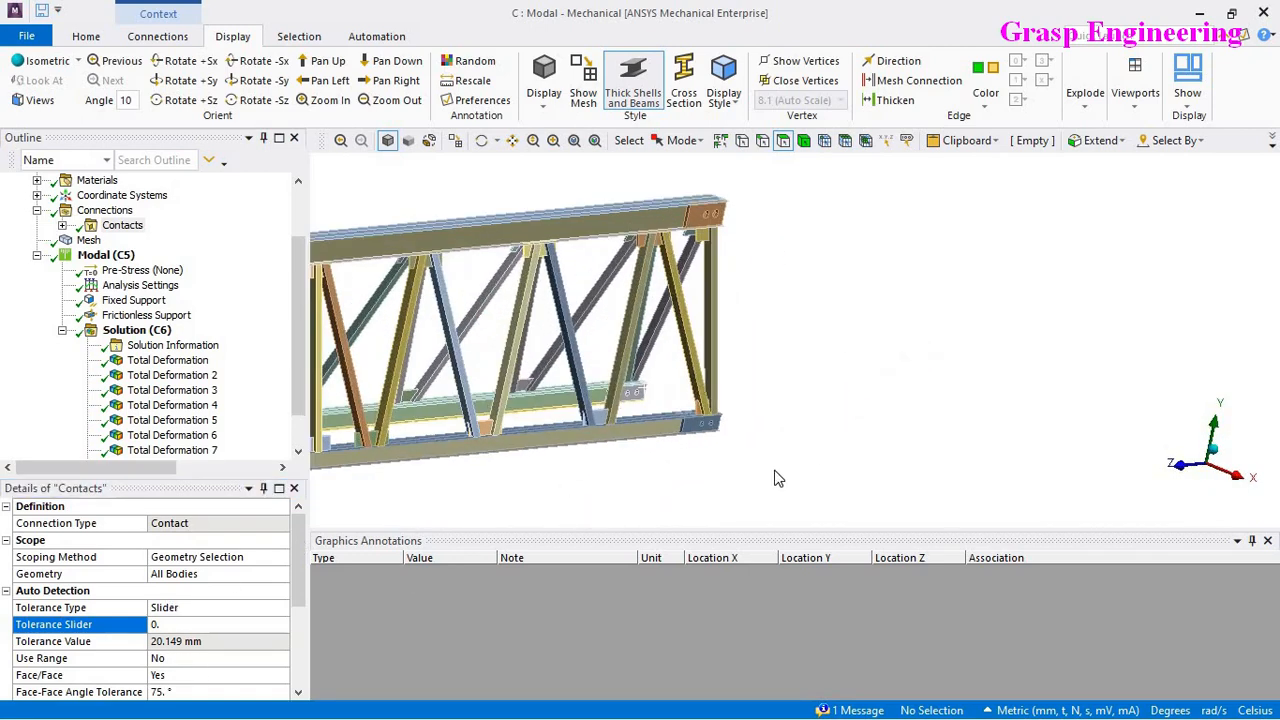
left_click(665, 222)
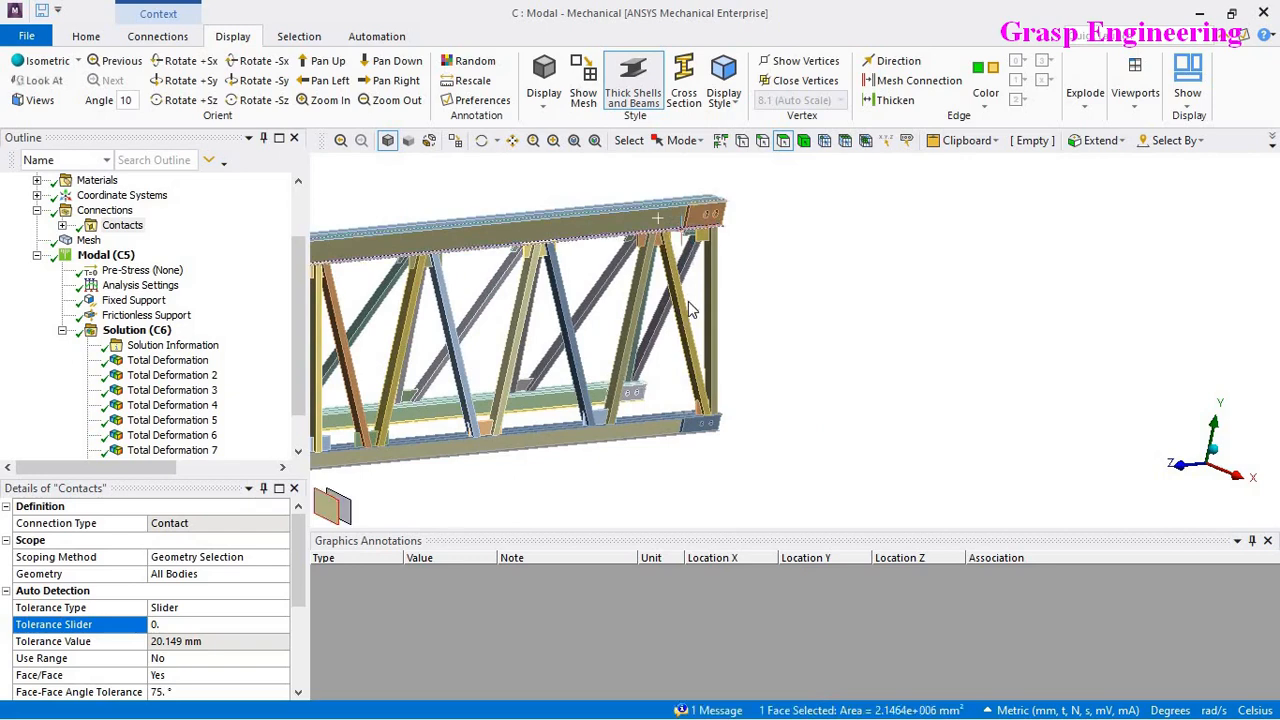
left_click(656, 425)
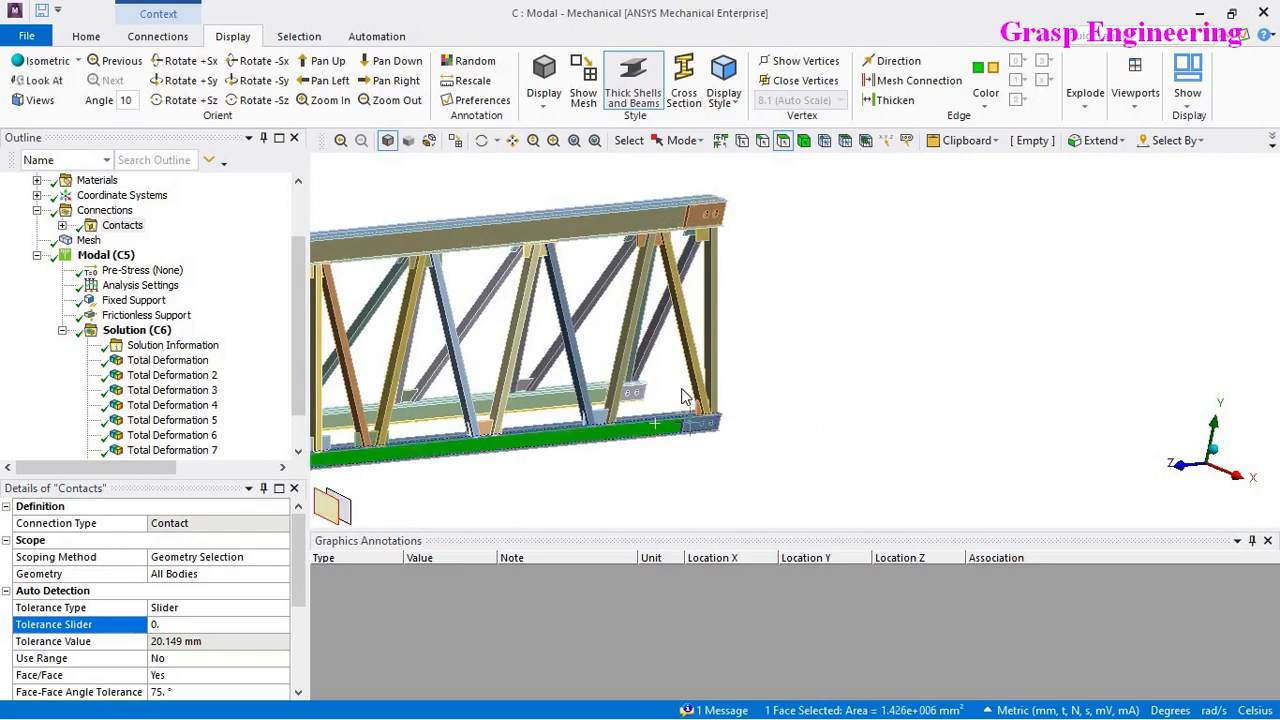
left_click(607, 424)
left_click(622, 432)
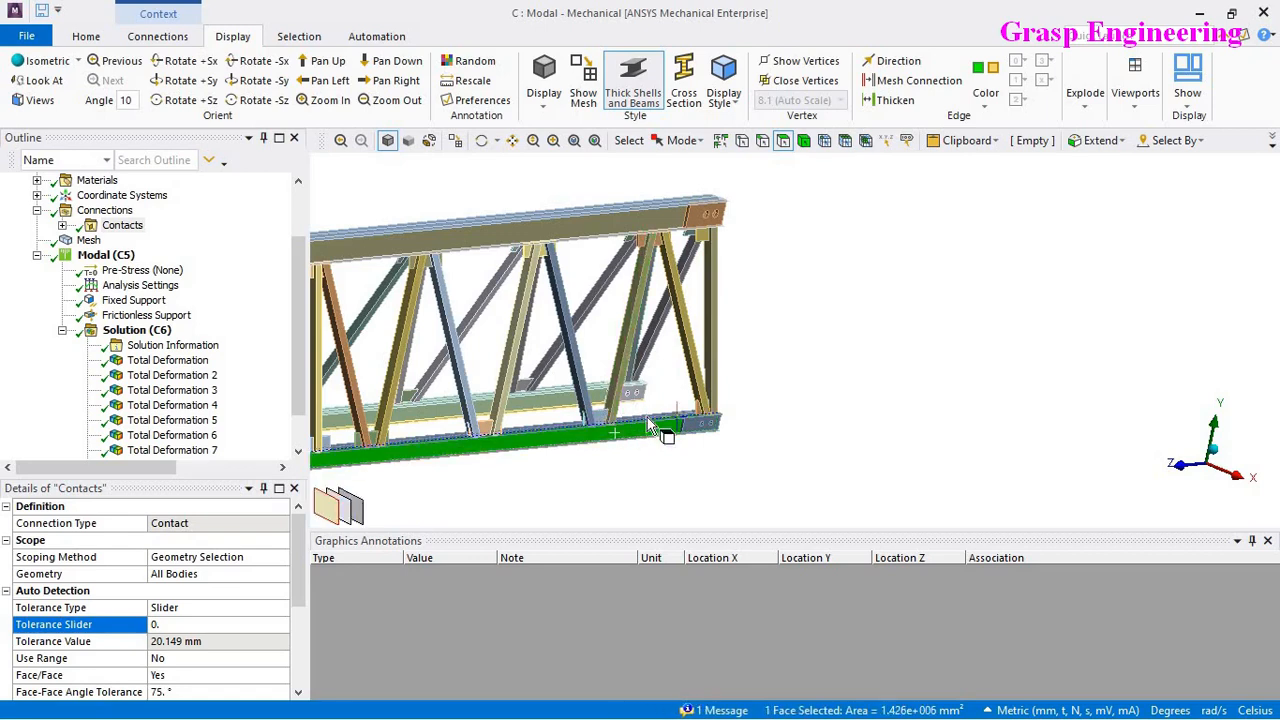
left_click(652, 426)
scroll(836, 322, "down", 2)
scroll(838, 320, "down", 3)
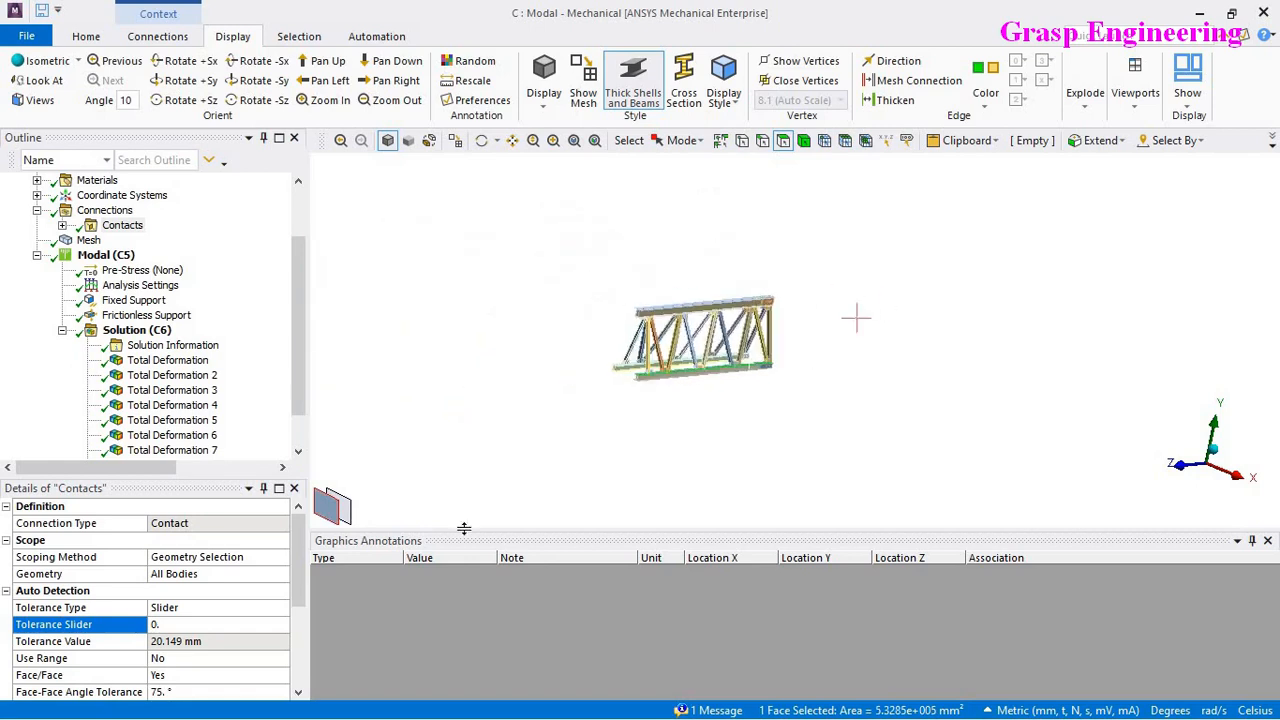
left_click(631, 469)
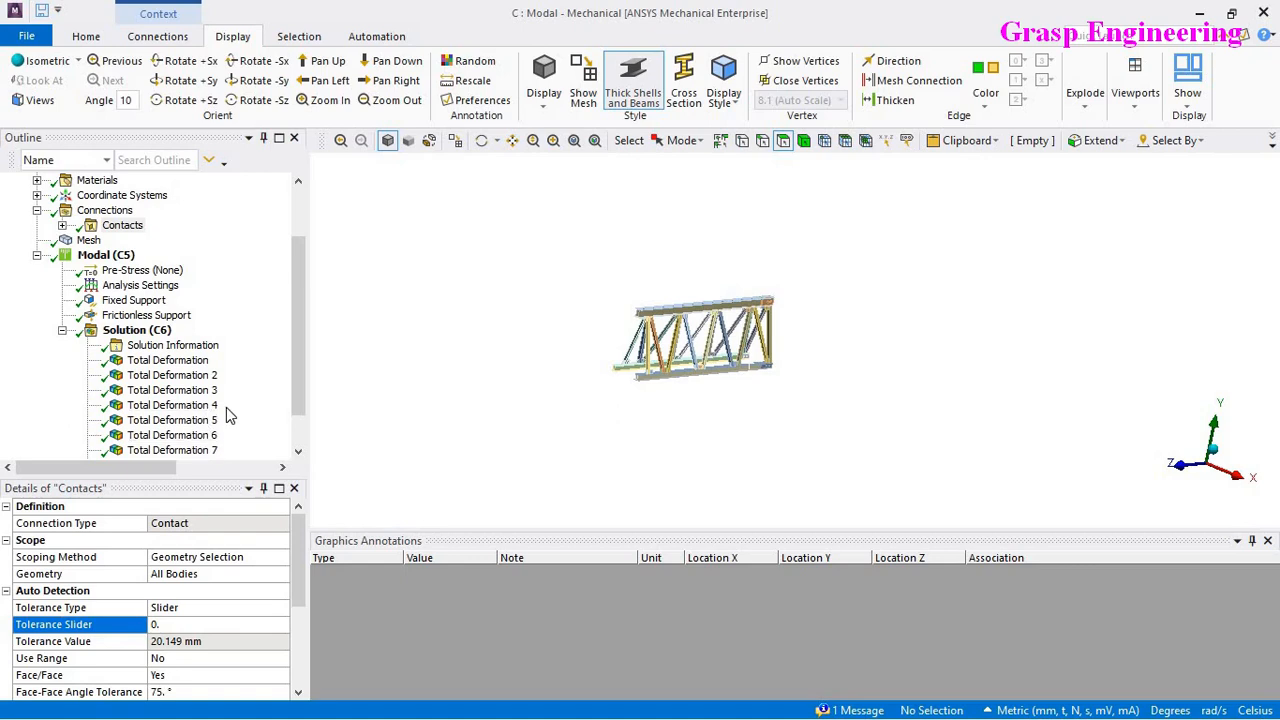
Step: Display the mode 7 total deformation again and view the end of the truss from the side
scroll(226, 407, "down", 1)
left_click(200, 450)
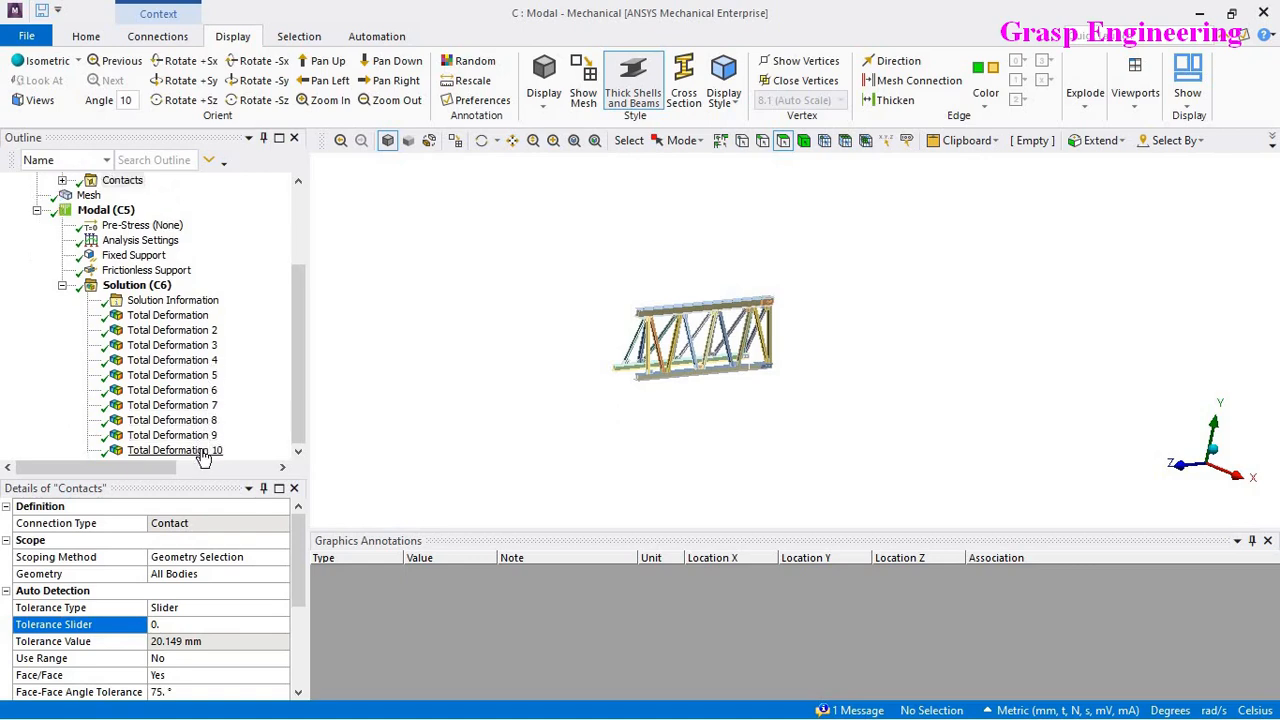
left_click(172, 405)
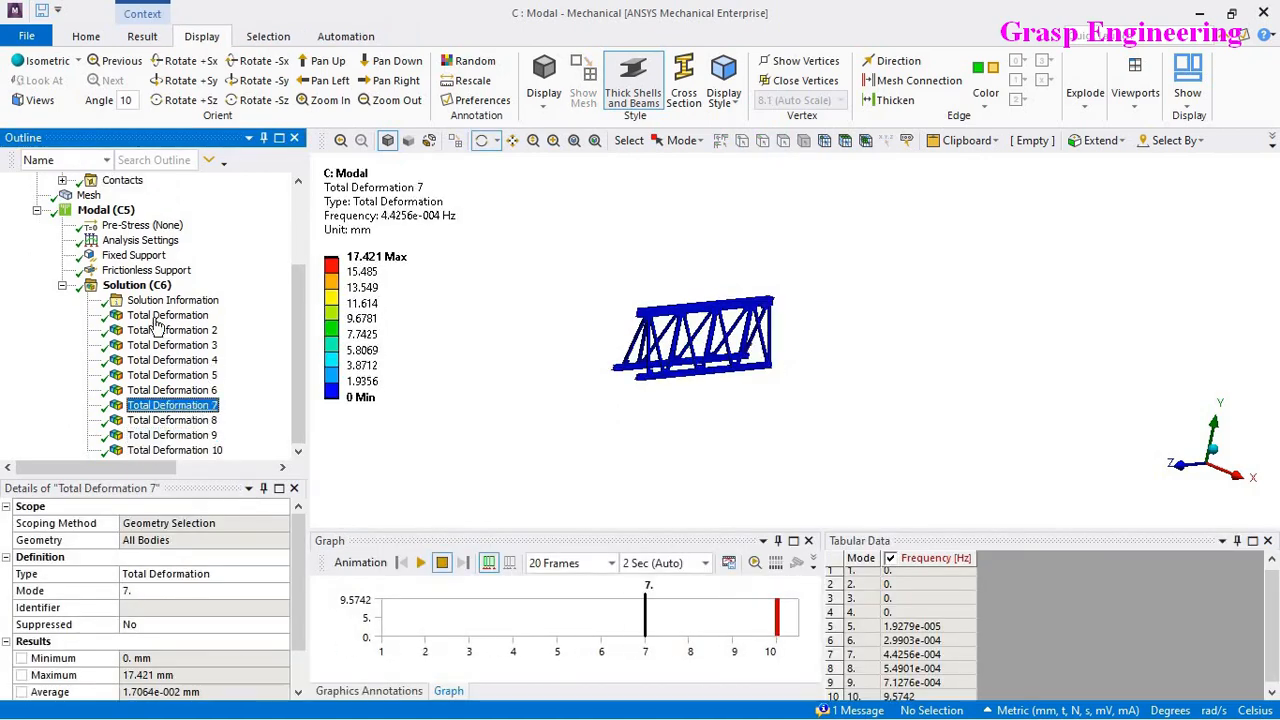
left_click_drag(725, 368, 520, 350)
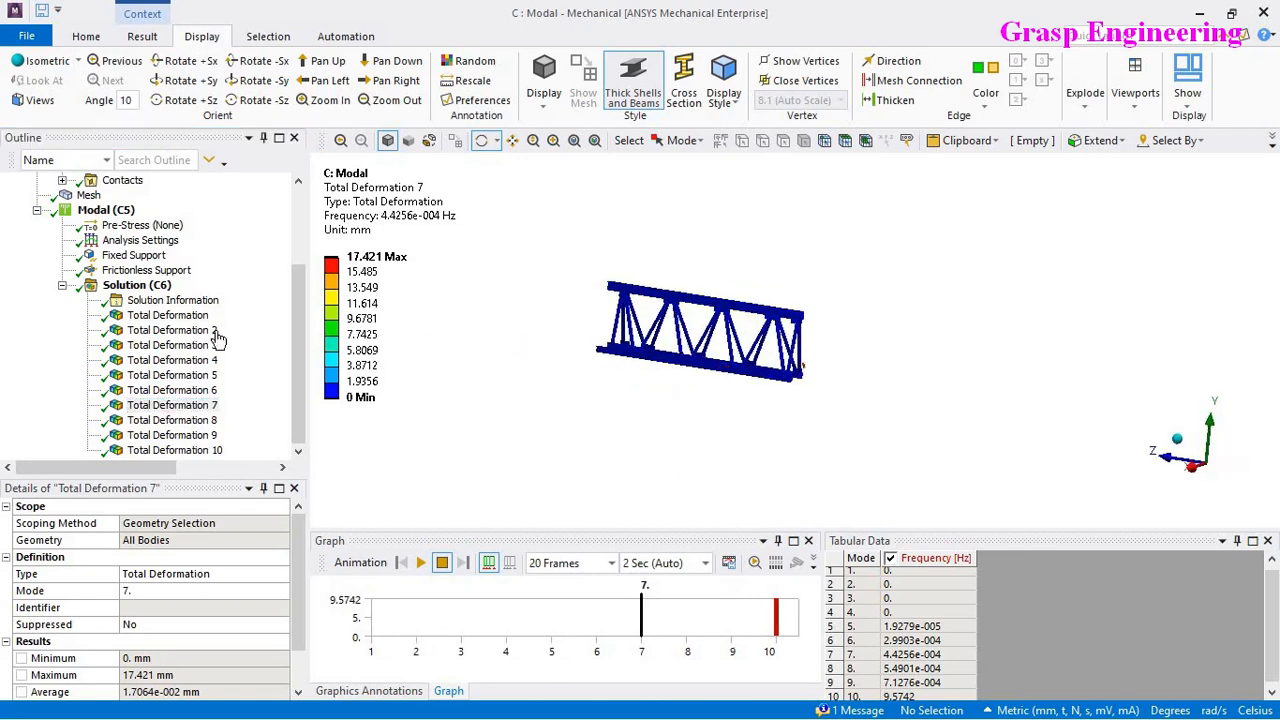
Step: Suppress the three end plate bodies at the bolt-hole end of the truss, on the upper chord and both lower chords
left_click(124, 288)
scroll(714, 414, "up", 5)
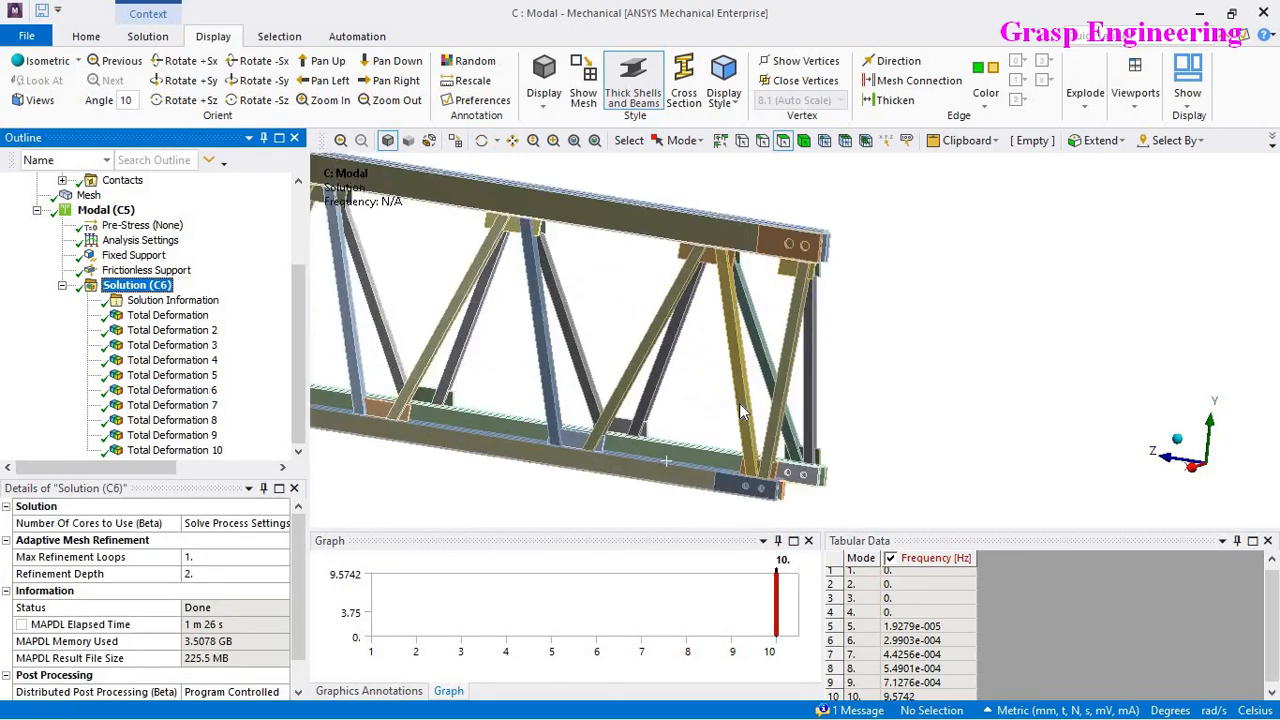
left_click(803, 141)
middle_click_drag(828, 298, 821, 296)
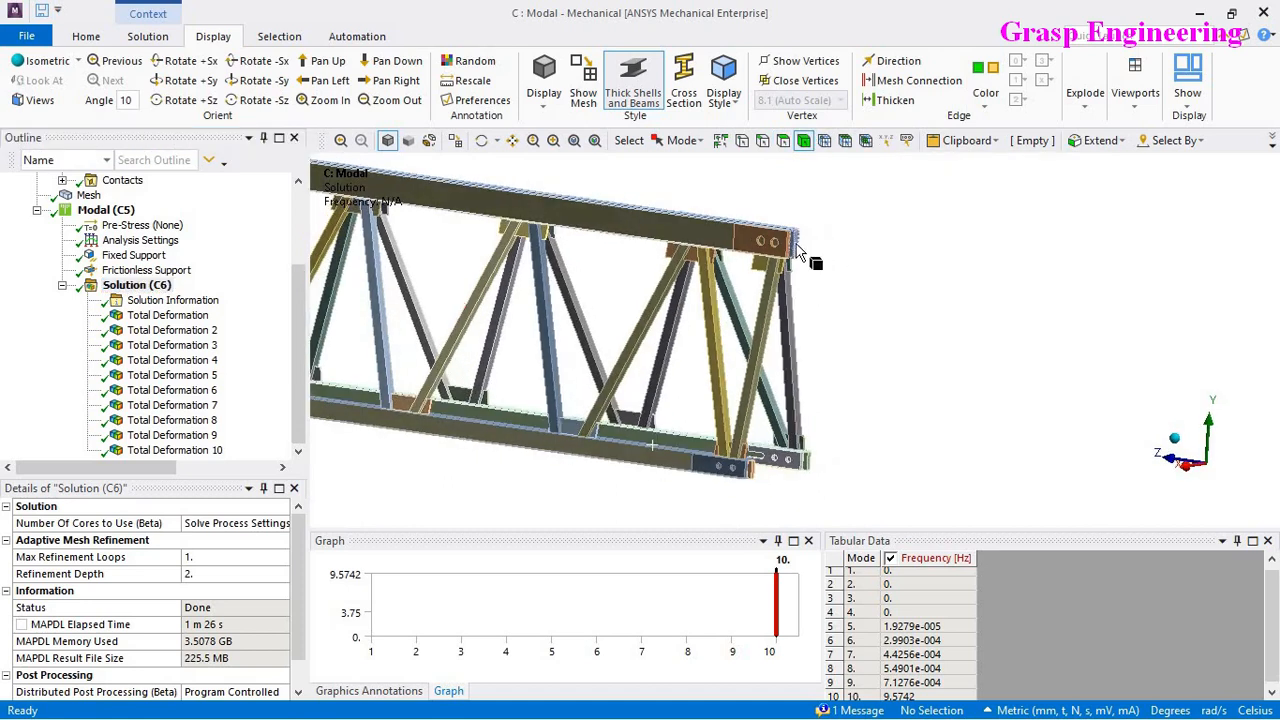
left_click(797, 244)
left_click(806, 468, "ctrl")
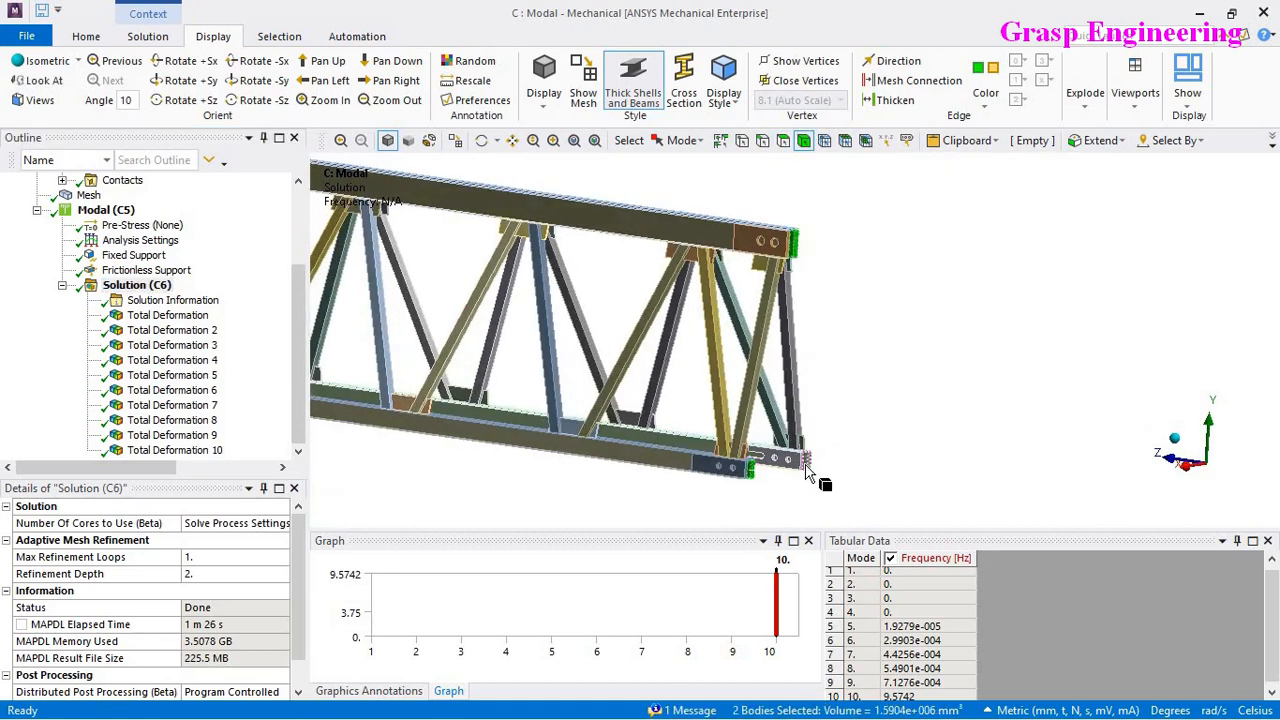
left_click(818, 478, "ctrl")
scroll(800, 485, "up", 2)
scroll(780, 490, "up", 3)
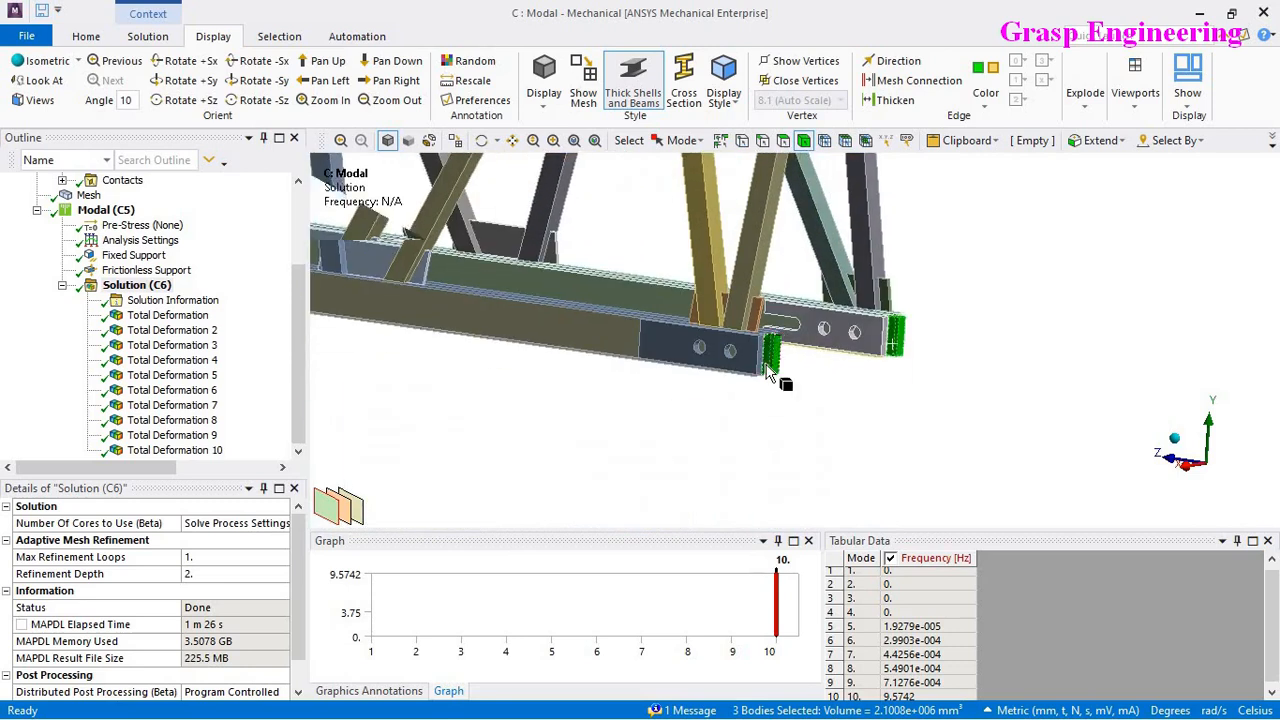
scroll(783, 380, "up", 2)
scroll(728, 368, "up", 3)
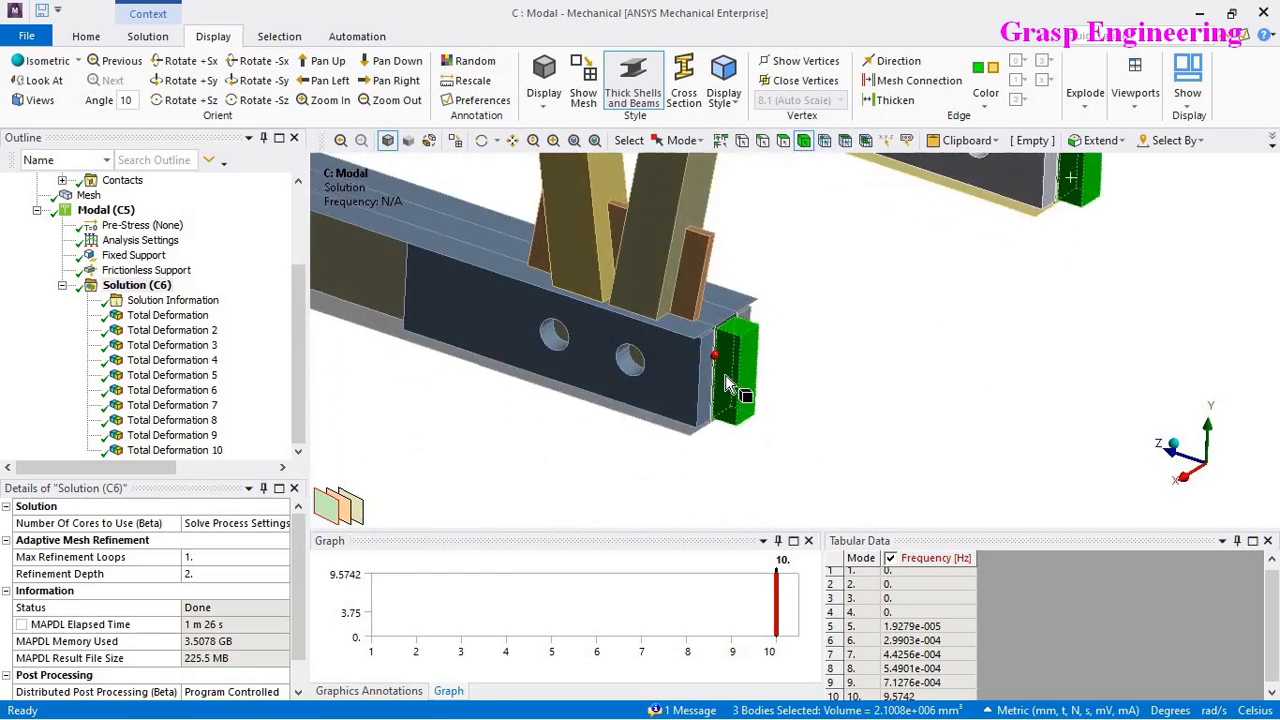
right_click(736, 362)
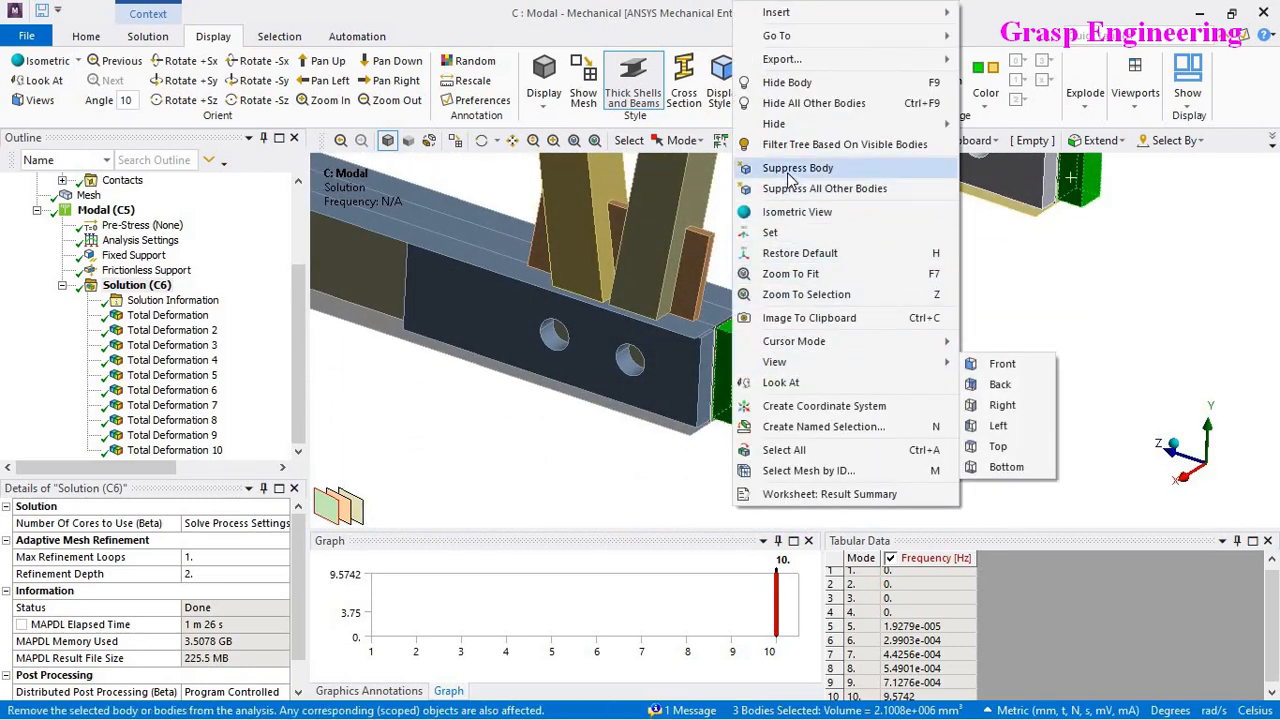
left_click(795, 168)
left_click(722, 440)
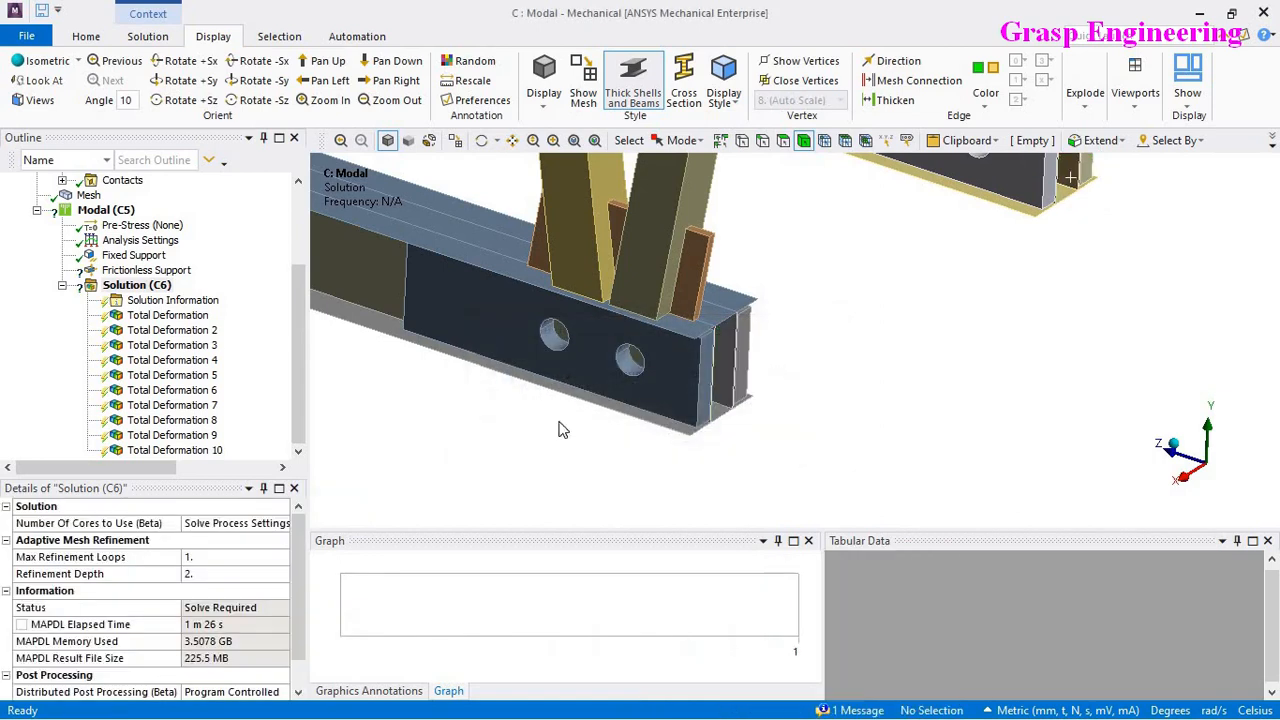
Step: Rescope the Frictionless Support to six end faces at the bolt-hole end, two each on the upper chord and both lower chords
left_click(146, 270)
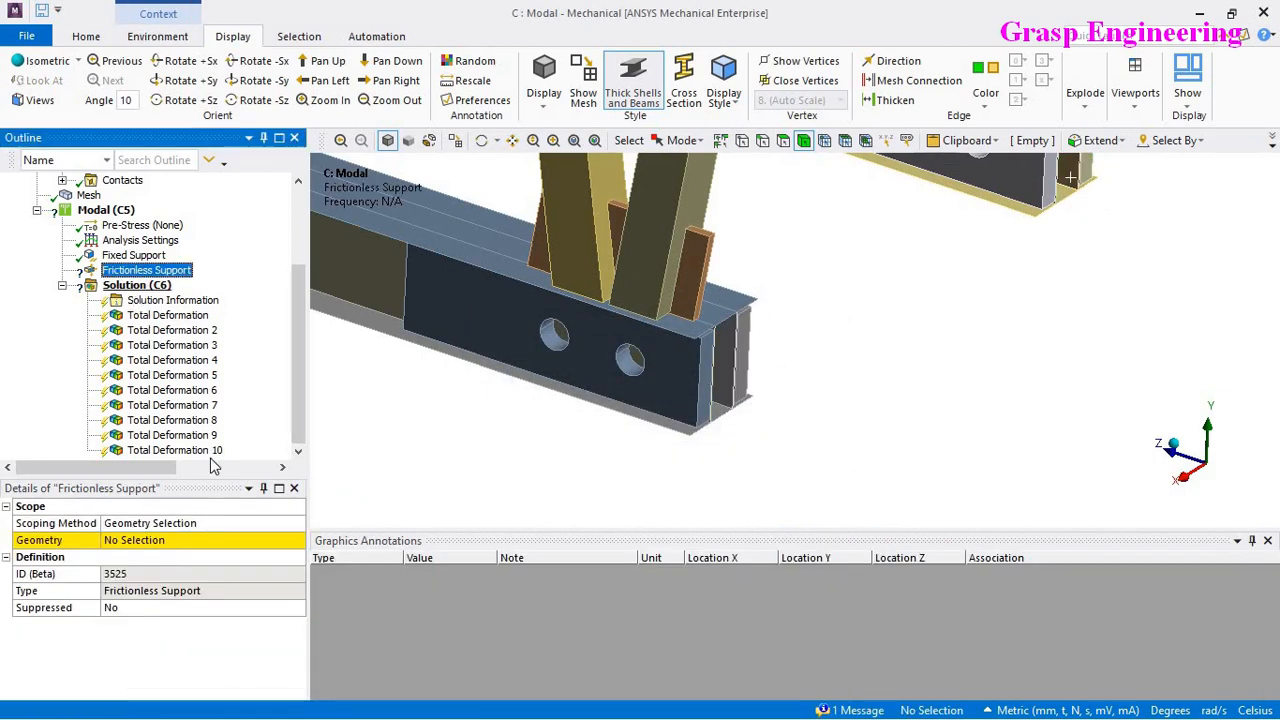
left_click(130, 540)
scroll(675, 445, "up", 3)
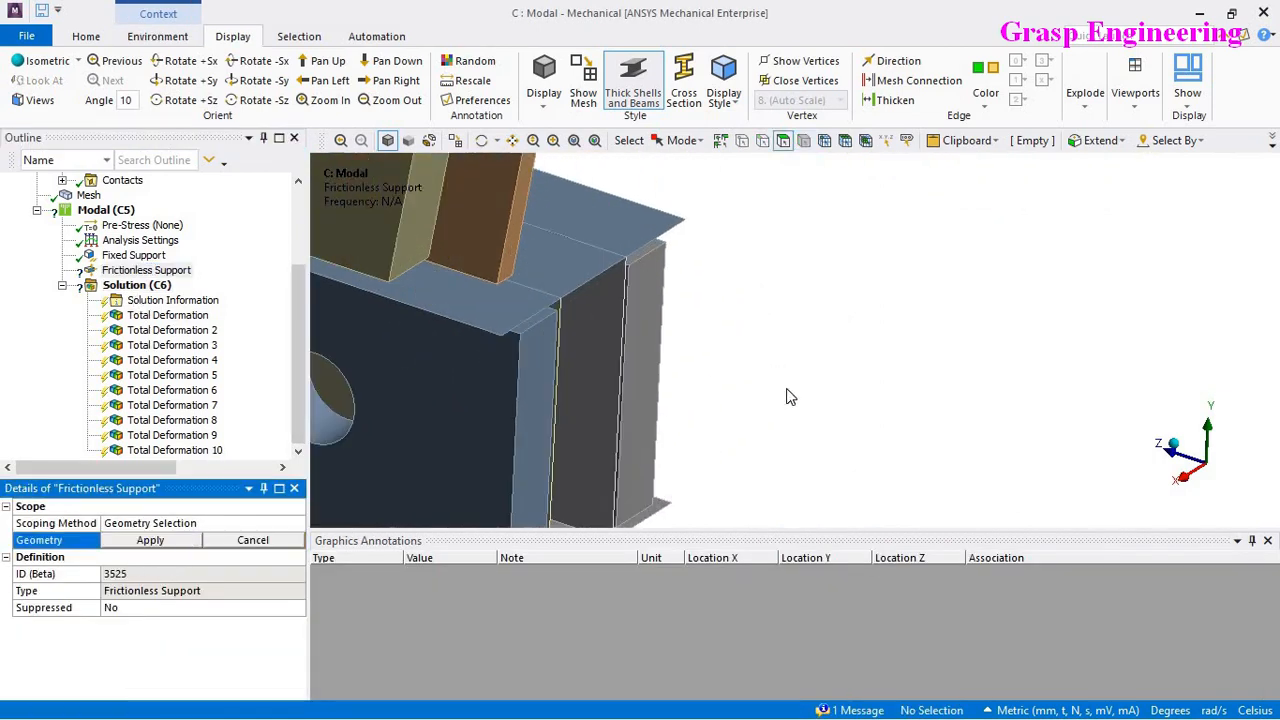
left_click(537, 340)
left_click(638, 319, "ctrl")
scroll(637, 319, "down", 8)
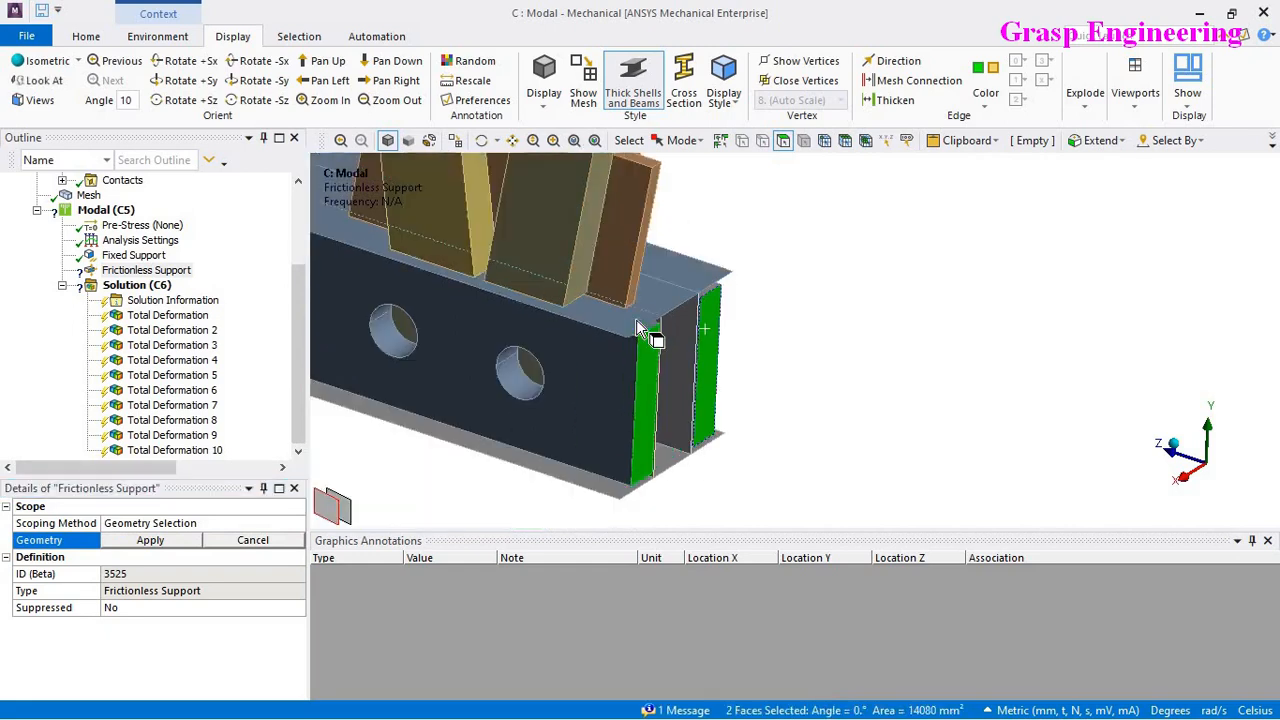
middle_click_drag(814, 340, 768, 437, "ctrl")
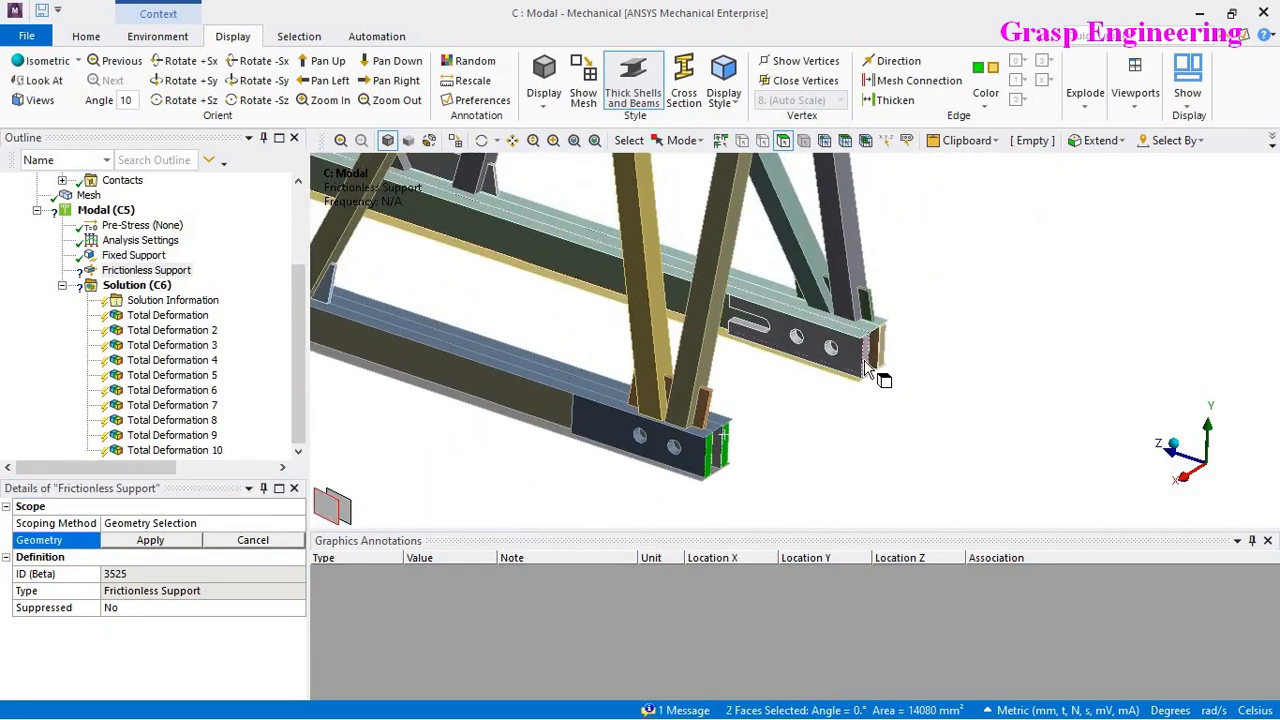
left_click(884, 354, "ctrl")
left_click(882, 345, "ctrl")
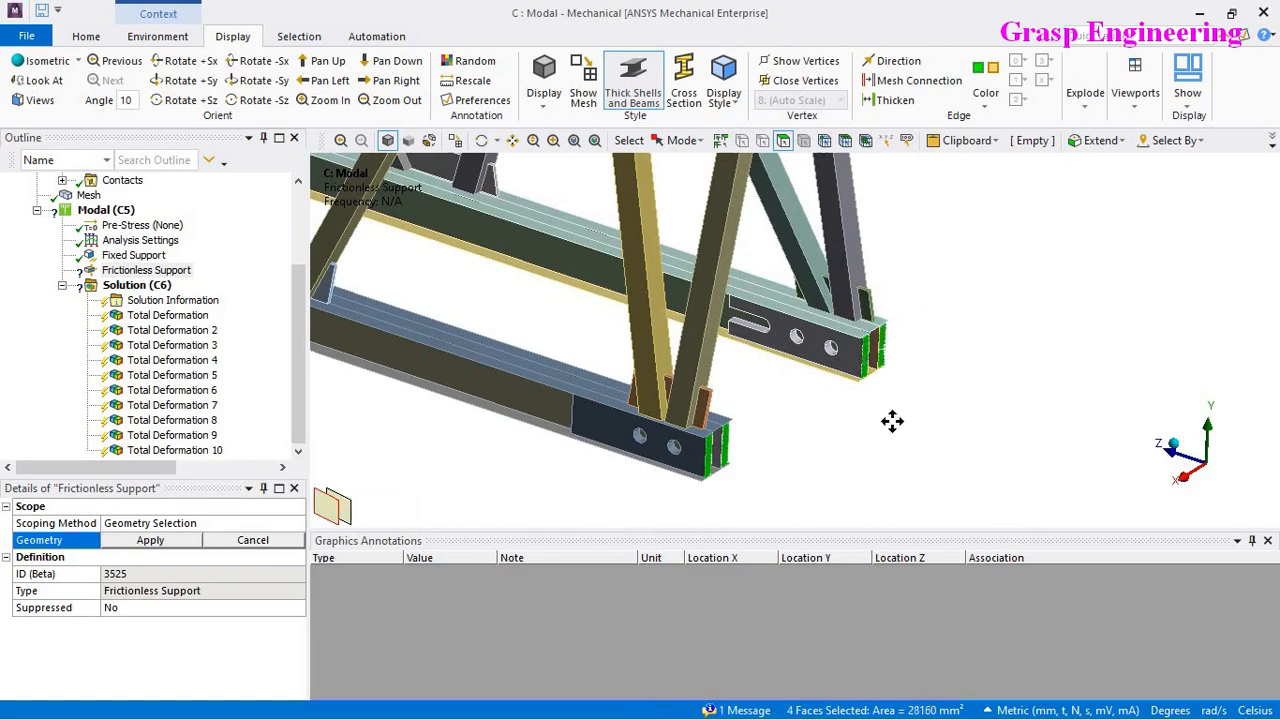
middle_click_drag(891, 420, 680, 386)
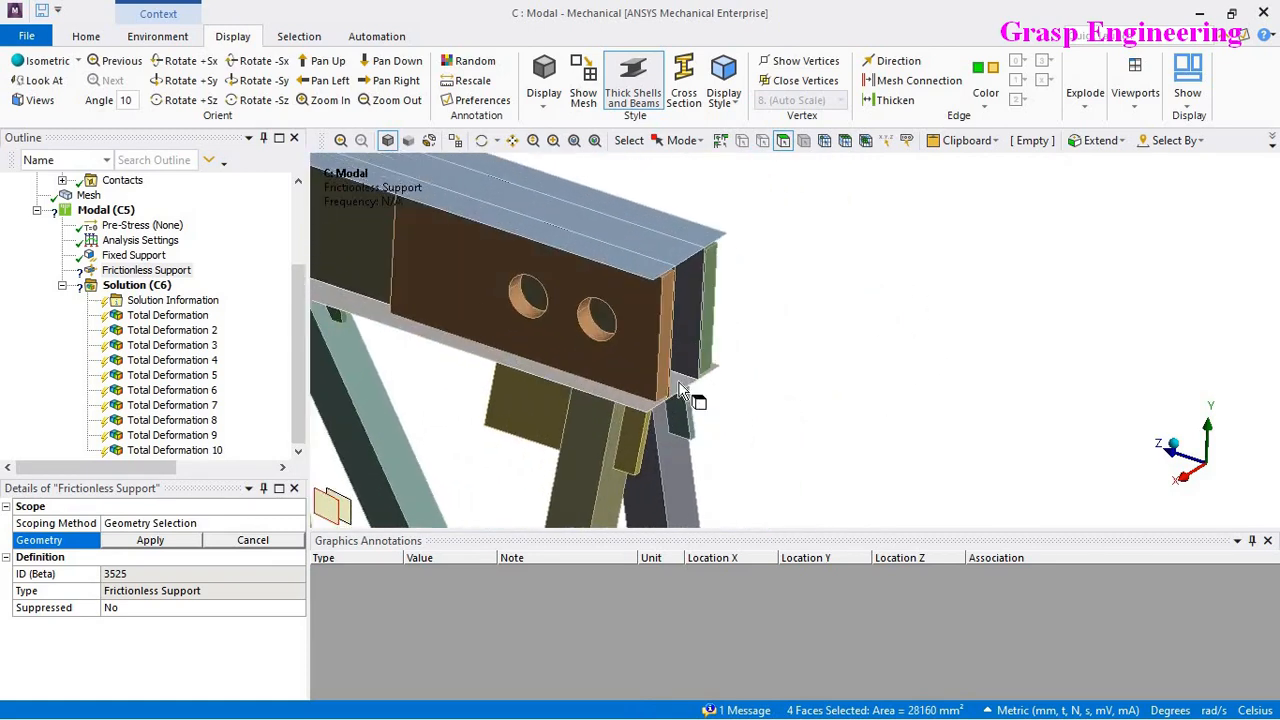
left_click(668, 390, "ctrl")
left_click(705, 362, "ctrl")
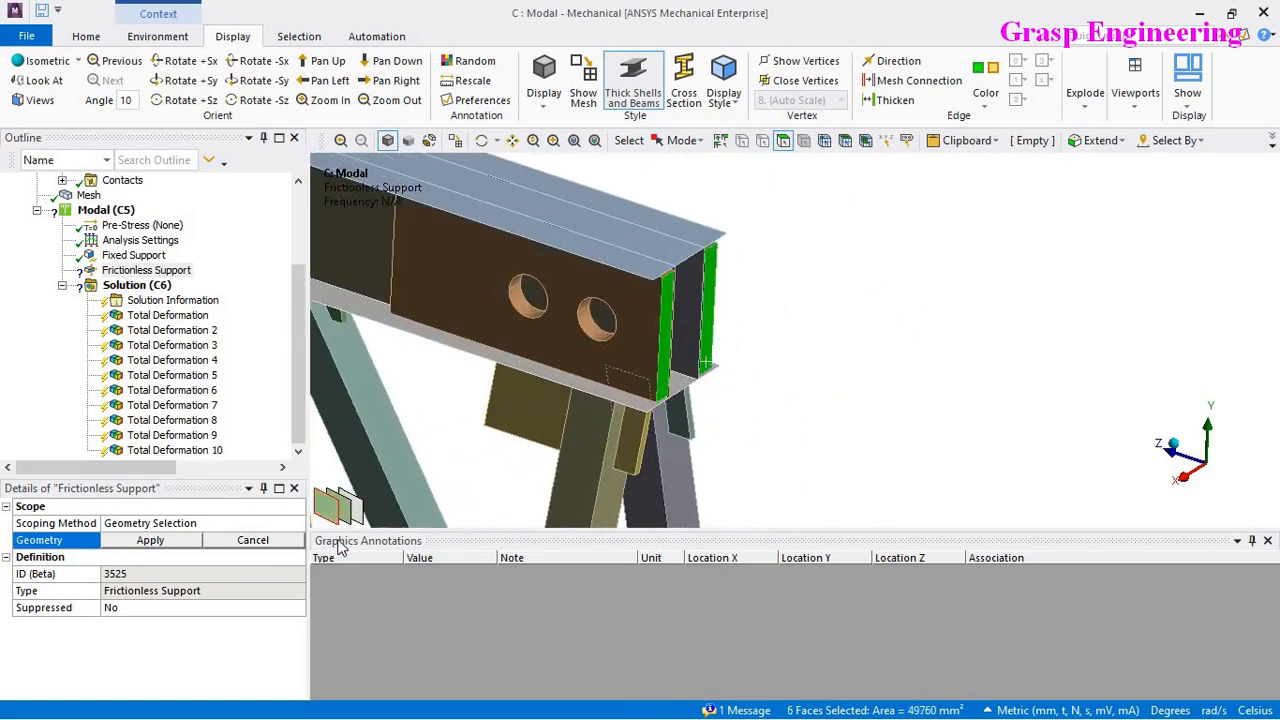
left_click(155, 541)
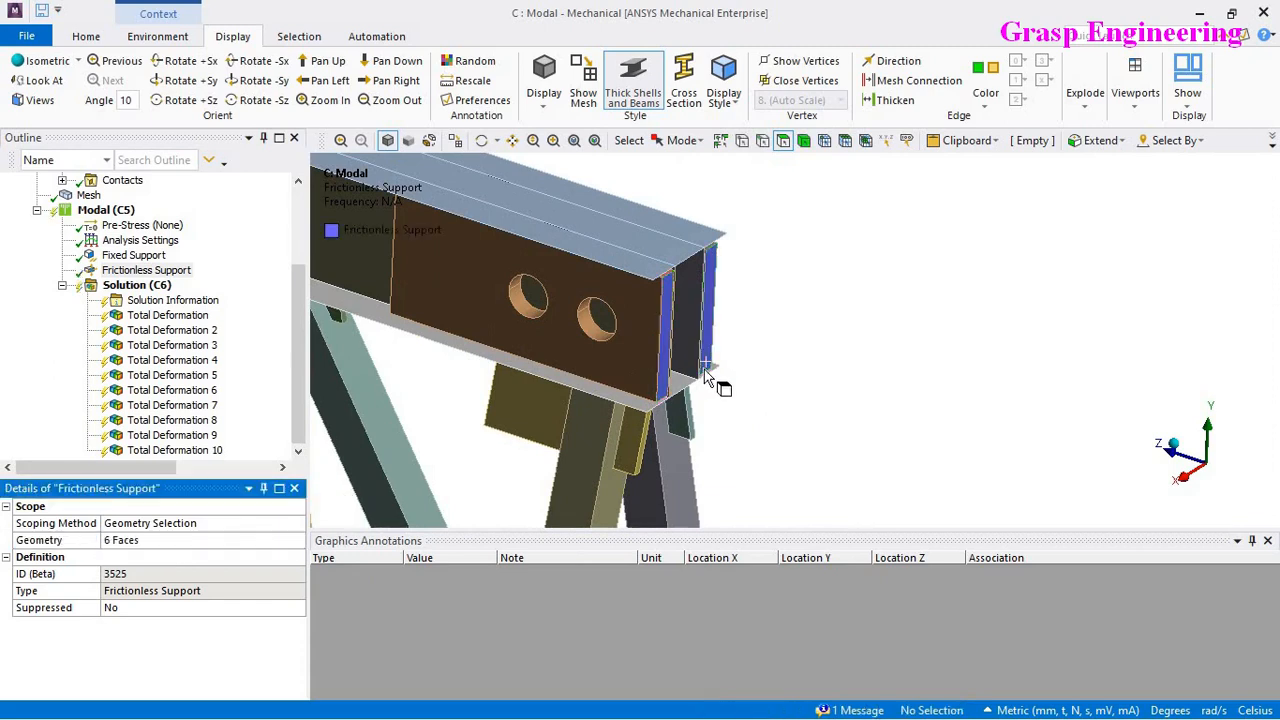
Step: Inspect the upper chord end, clear the face selection, and view the whole truss under Solution
left_click(618, 325)
left_click(653, 249)
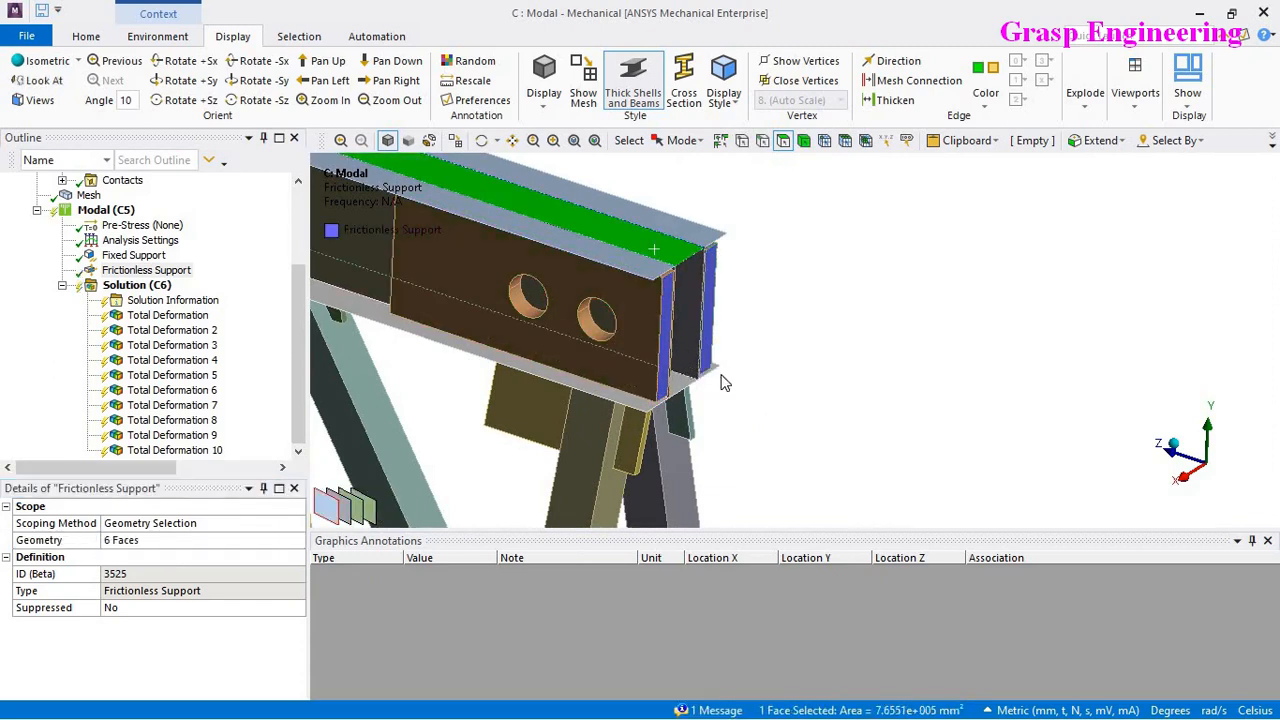
scroll(760, 370, "down", 3)
left_click(818, 345)
middle_click_drag(776, 405, 770, 308)
scroll(790, 352, "down", 2)
left_click(125, 286)
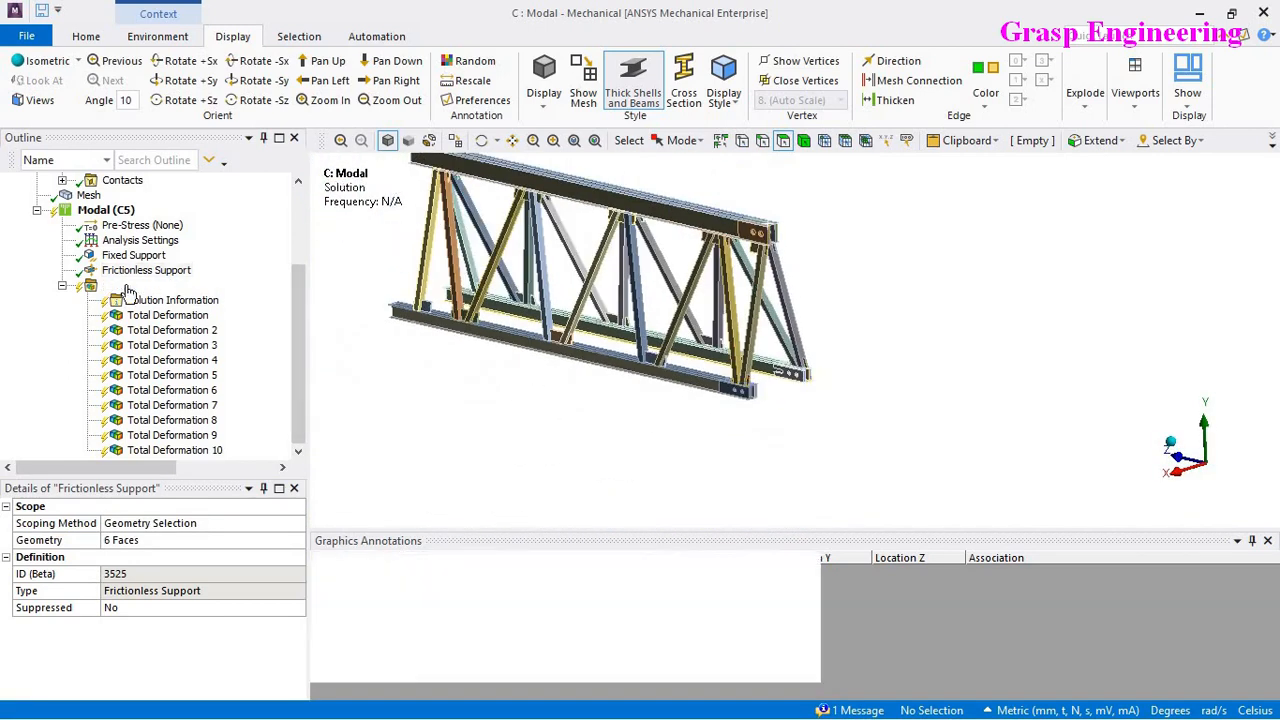
middle_click_drag(683, 370, 750, 420, "ctrl")
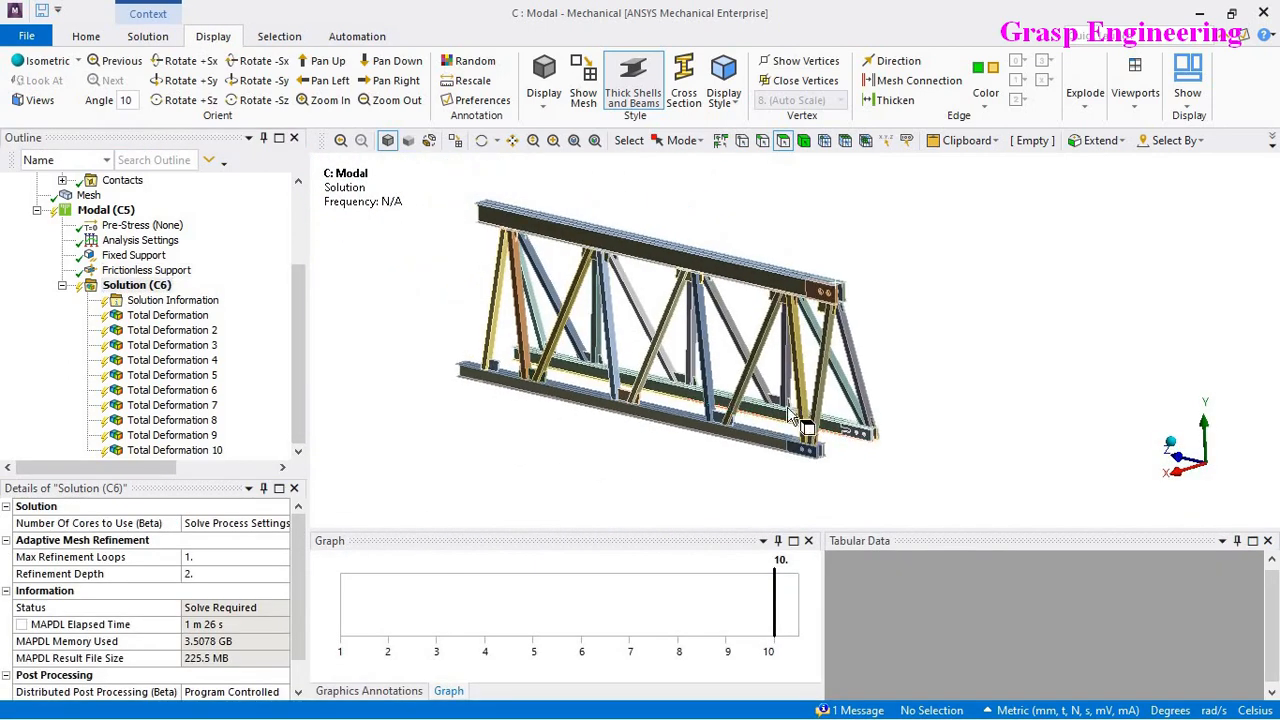
left_click(216, 487)
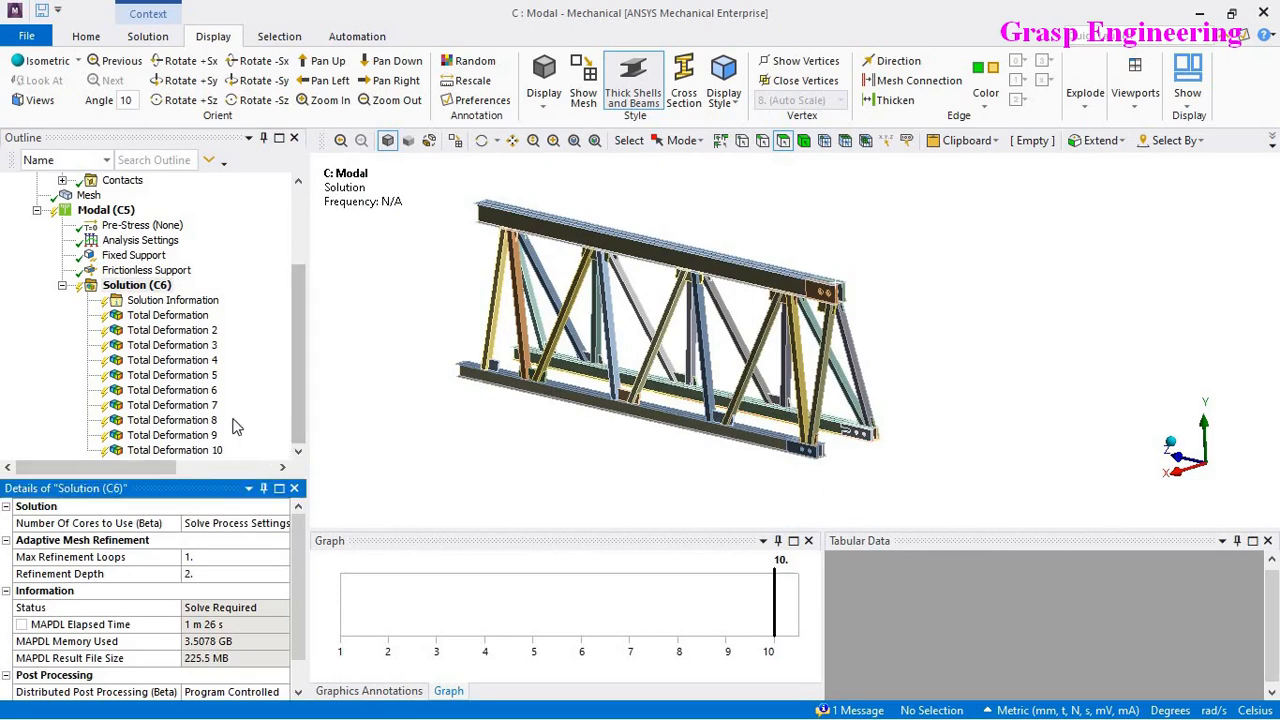
Step: Review the tabulated mode frequencies and the total deformation plots for modes 1 and 10
left_click(190, 316)
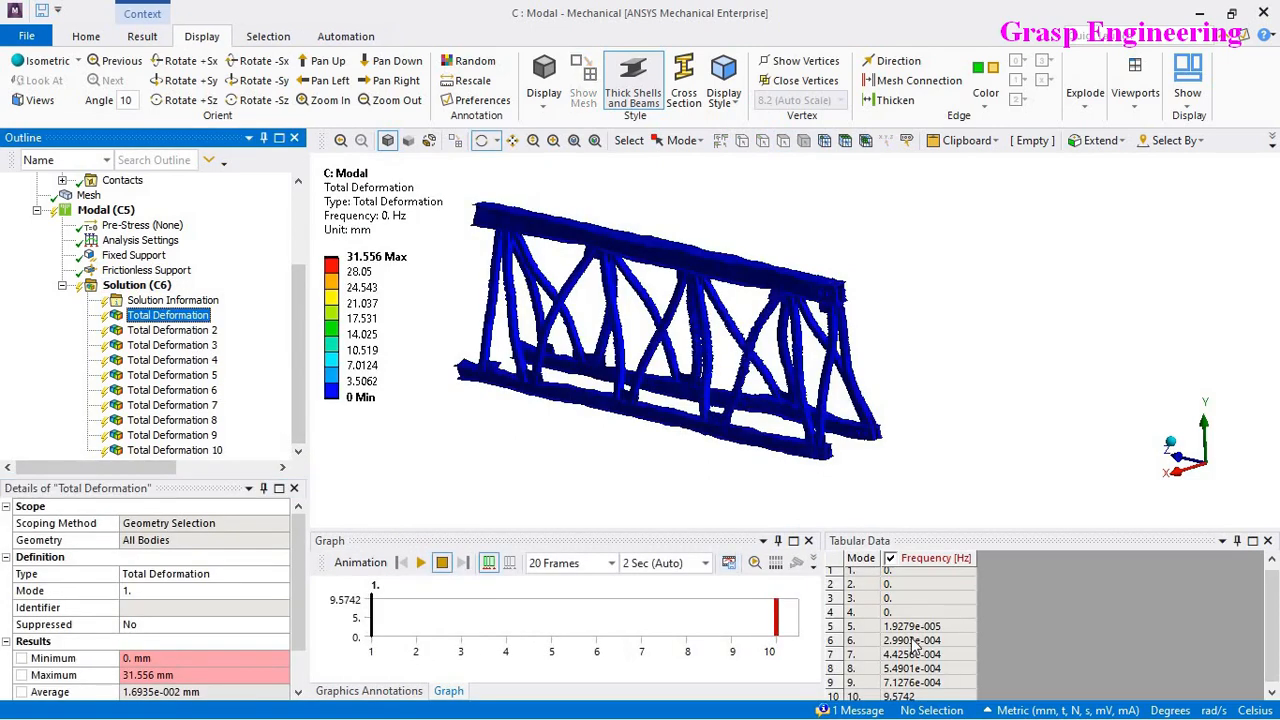
left_click(914, 645)
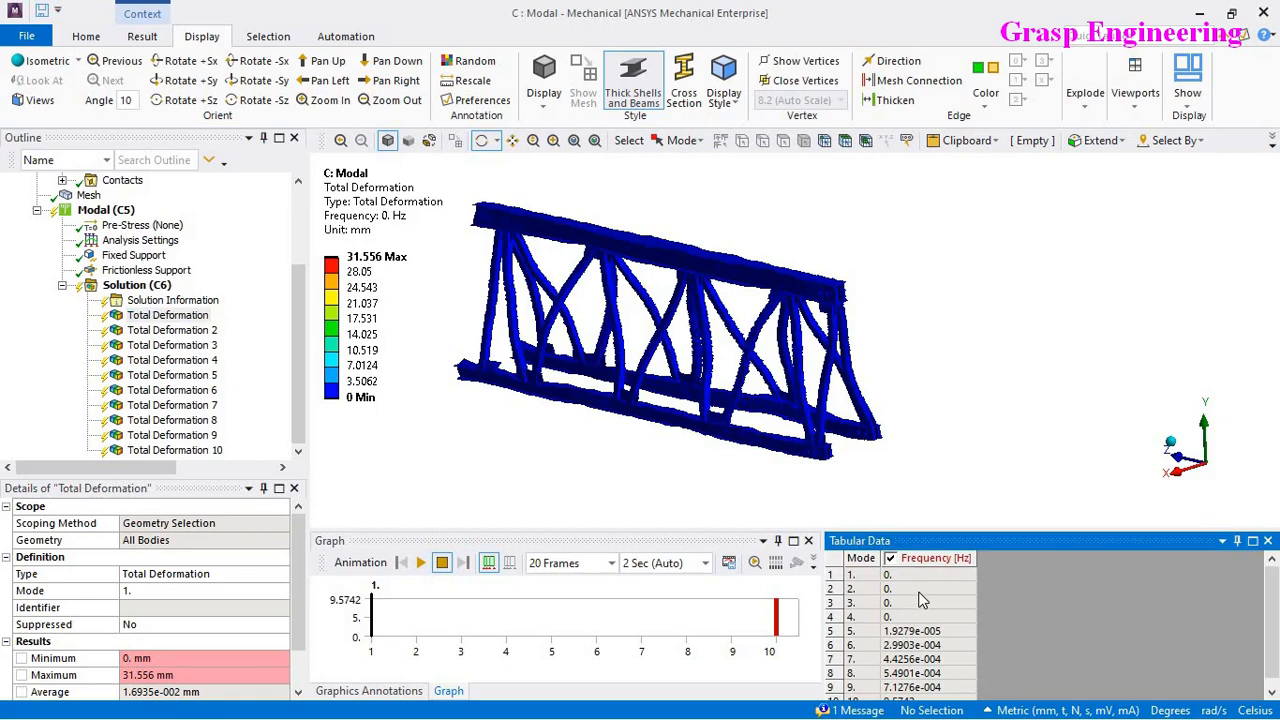
left_click_drag(916, 684, 926, 568)
left_click(914, 694)
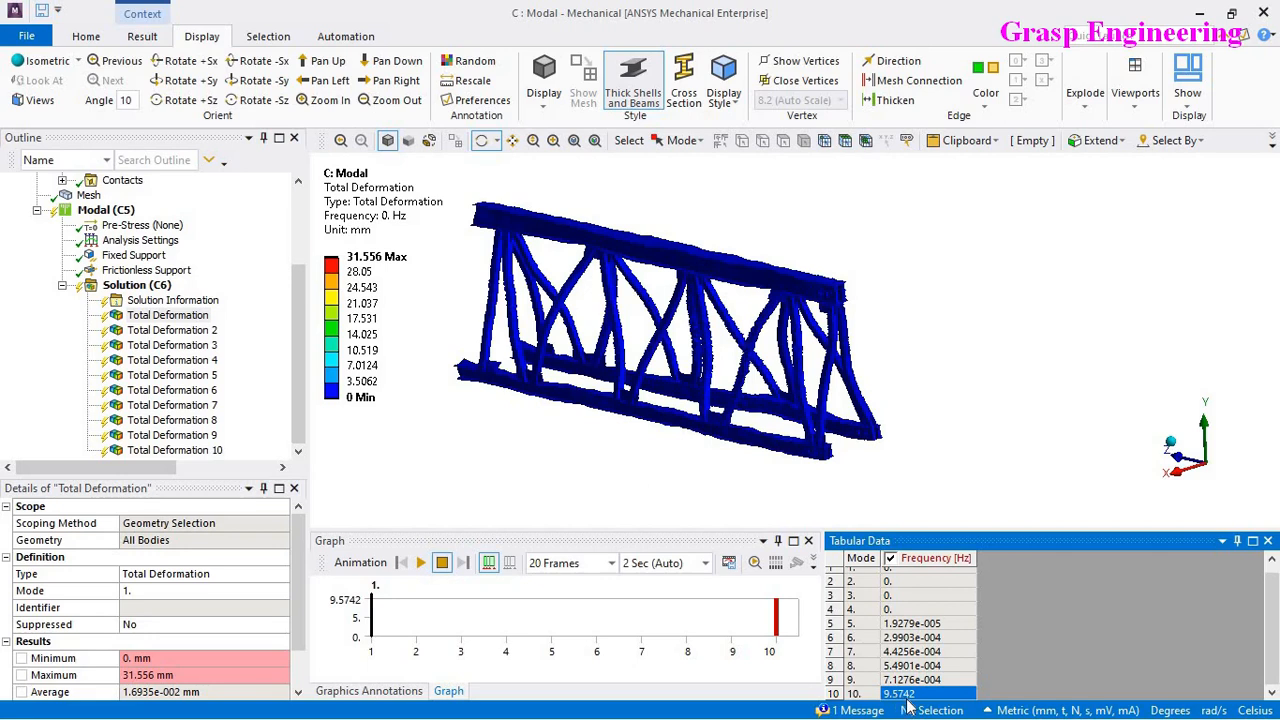
left_click(212, 452)
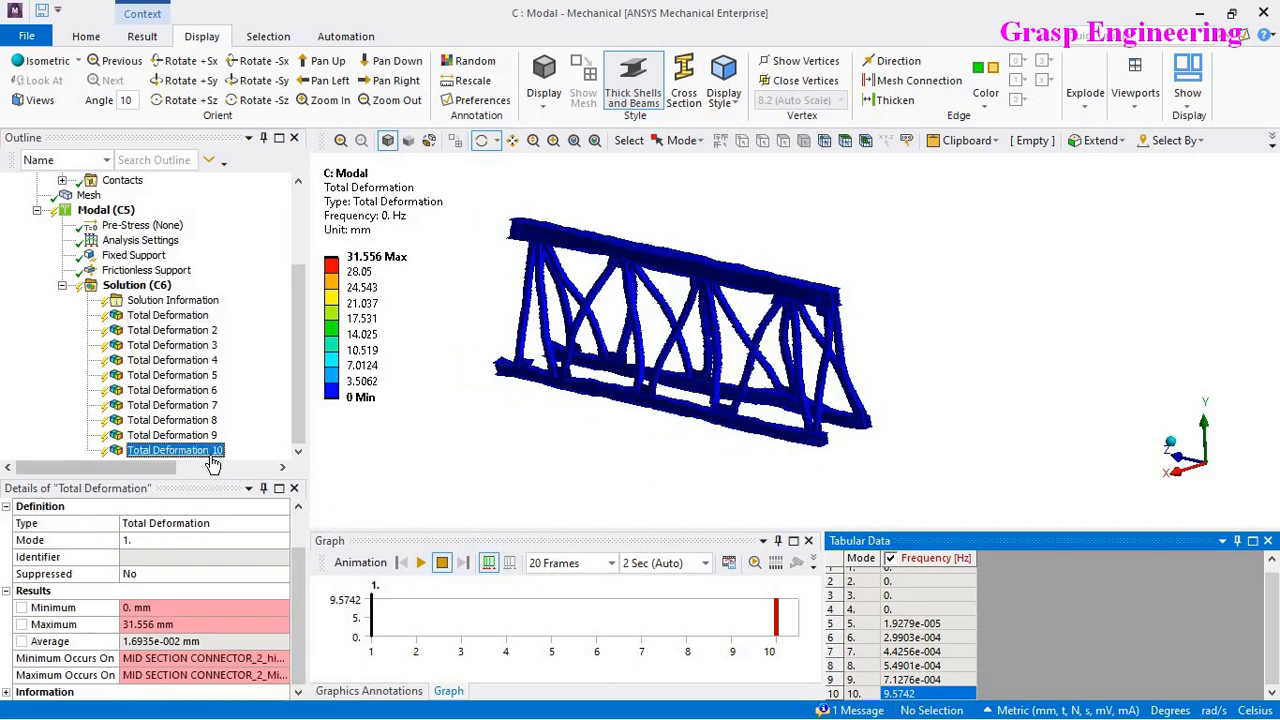
left_click_drag(818, 428, 916, 435)
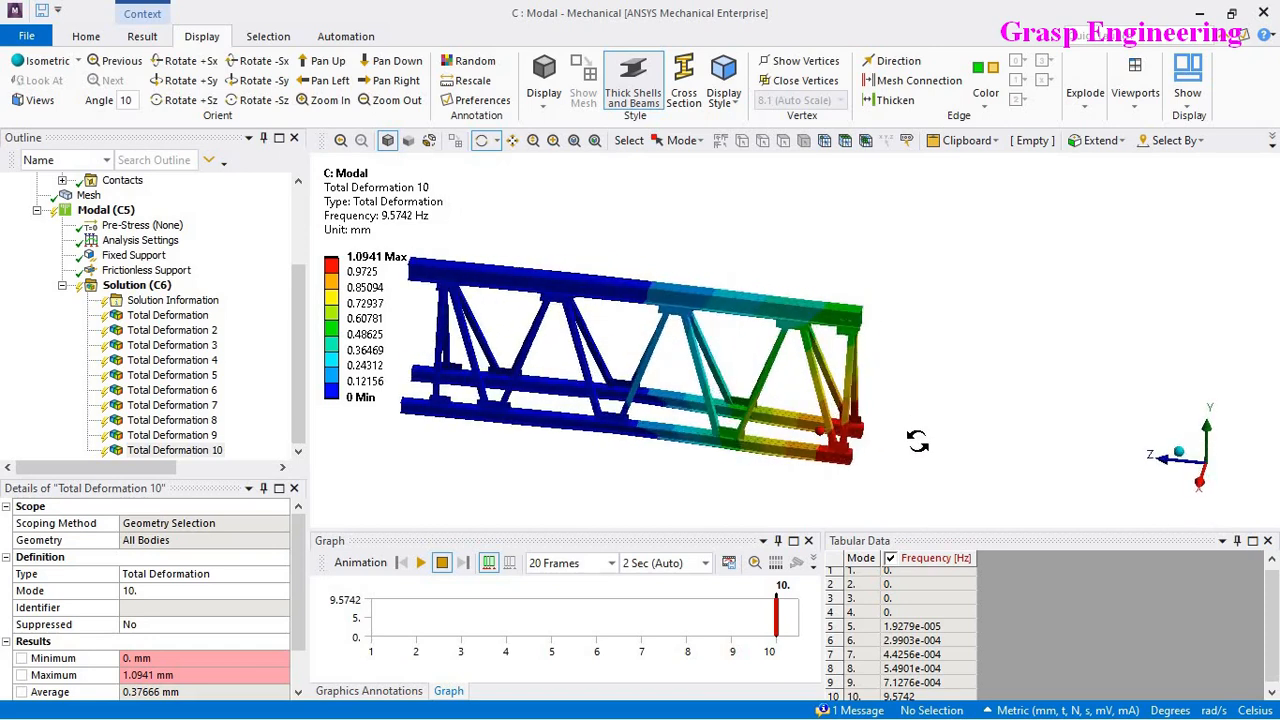
left_click(925, 693)
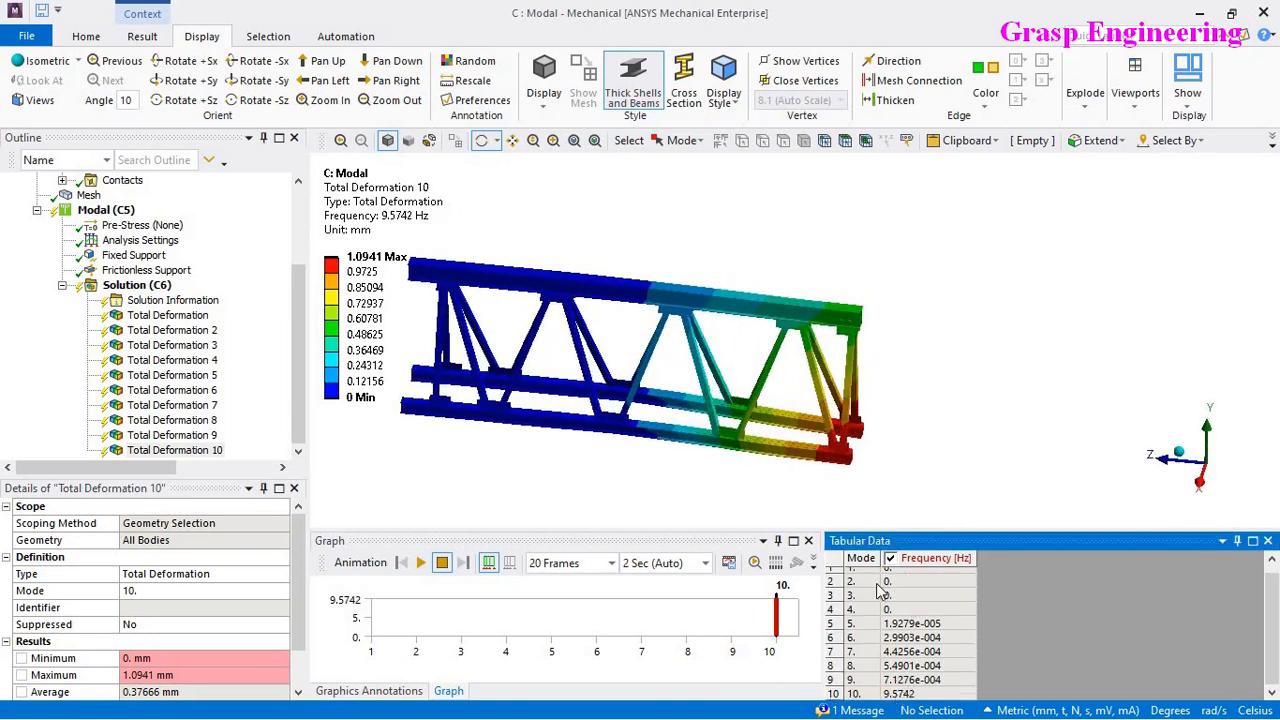
scroll(878, 600, "up", 1)
Step: Clear the generated data of the modal Solution, including all results and restart points
left_click(133, 287)
right_click(133, 287)
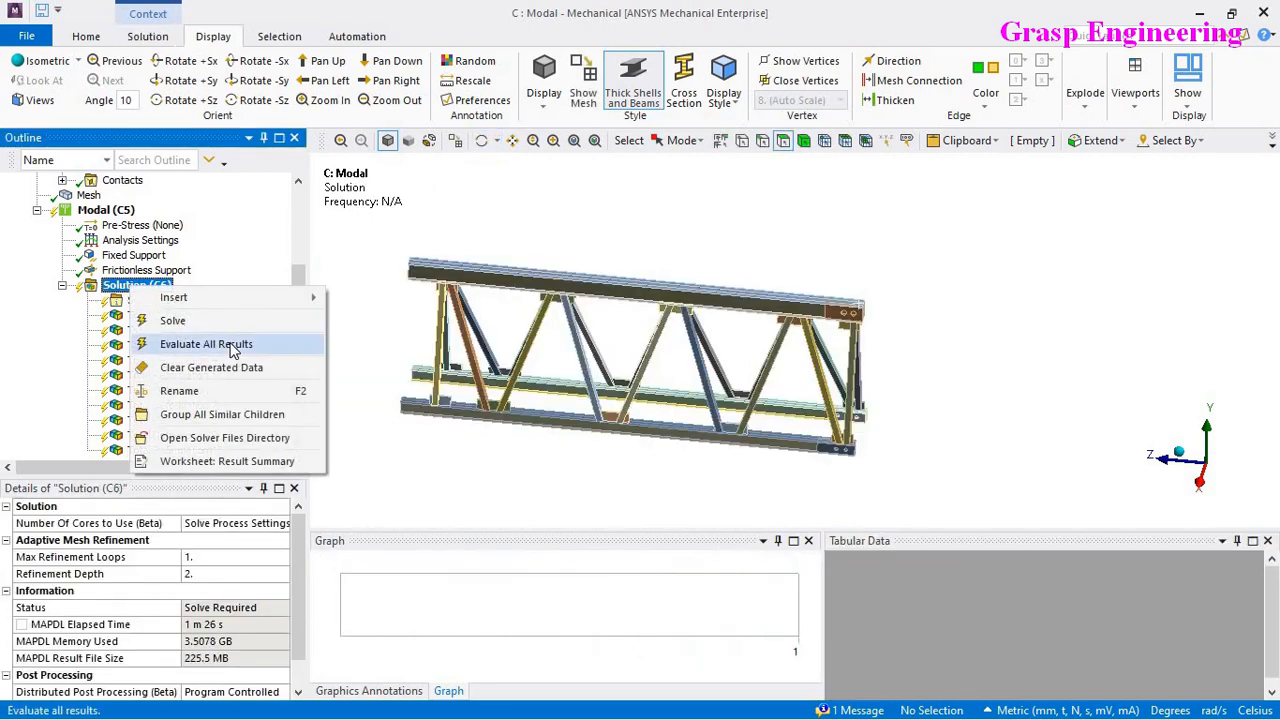
left_click(211, 367)
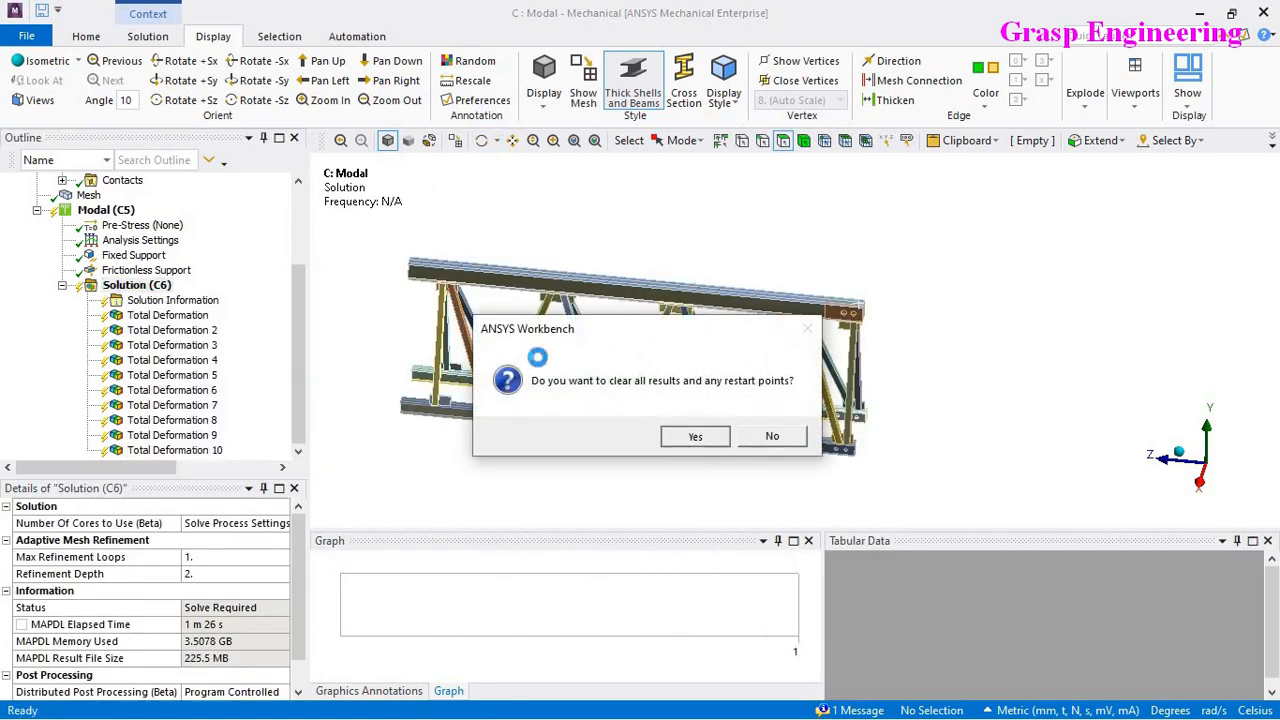
left_click(694, 434)
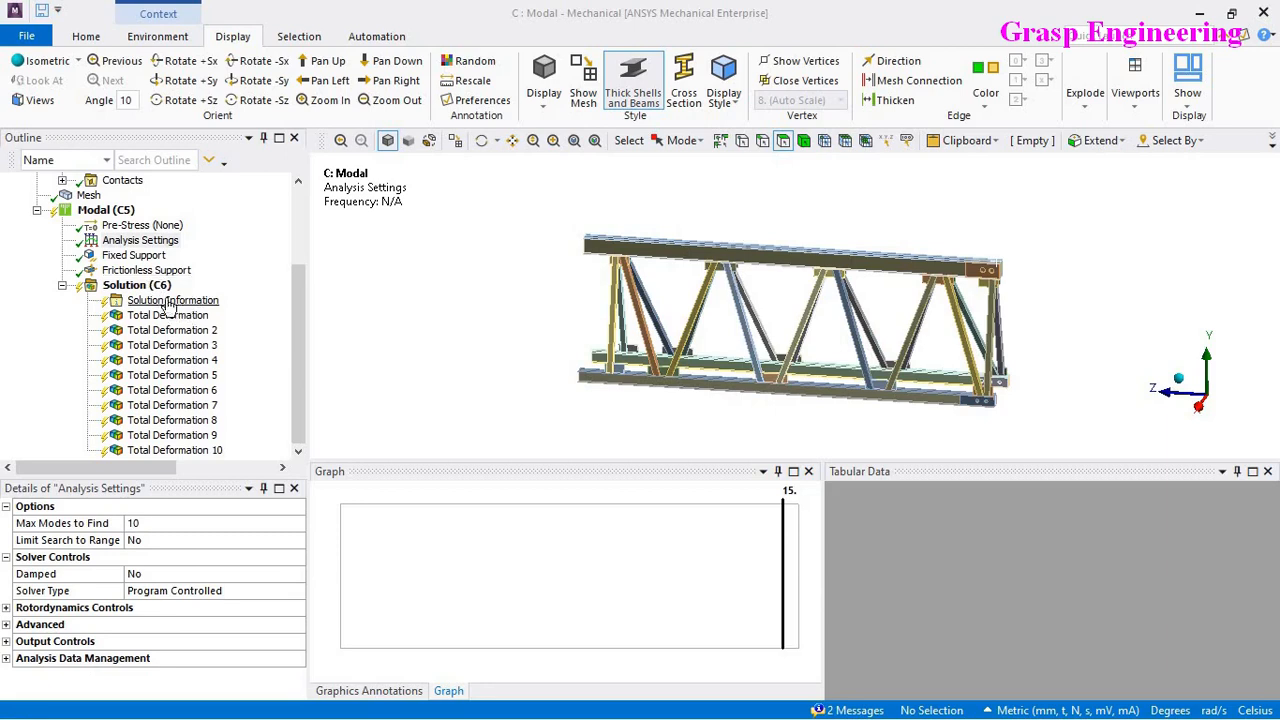
Step: Limit the modal frequency search in Analysis Settings to a range with a maximum of 62 Hz, keeping the minimum at 0 Hz
left_click_drag(297, 287, 295, 250)
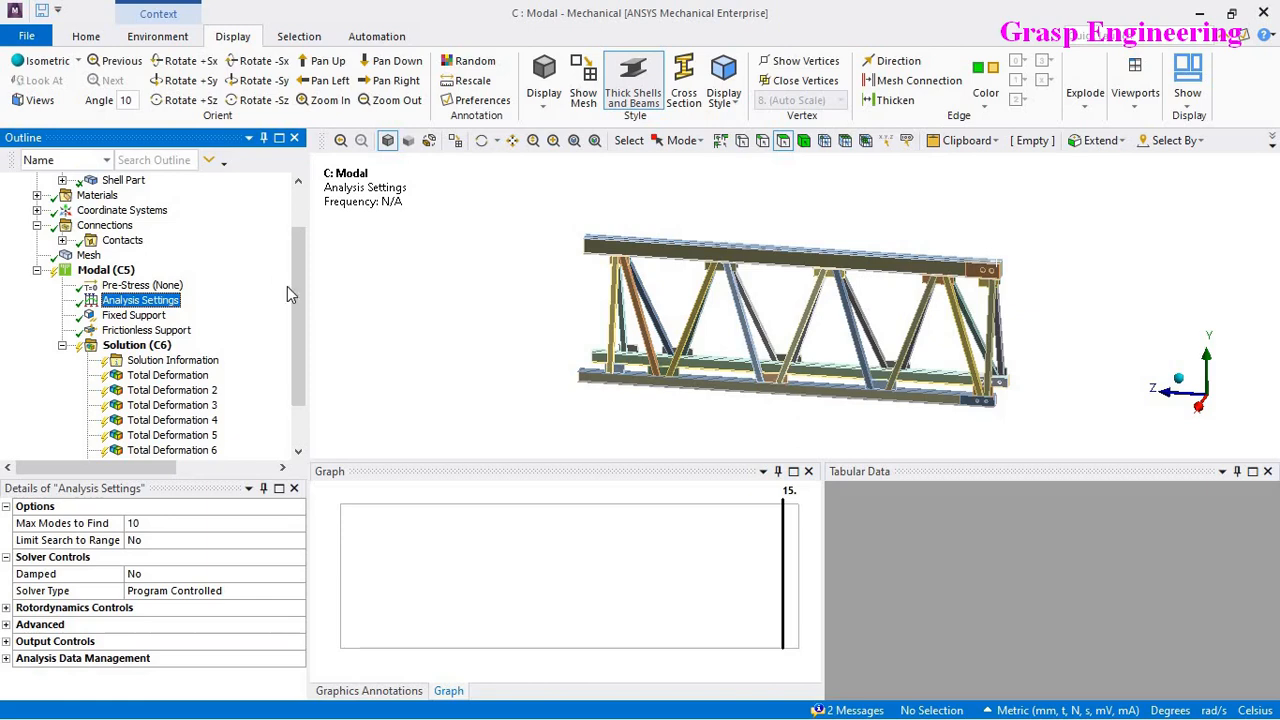
left_click(150, 288)
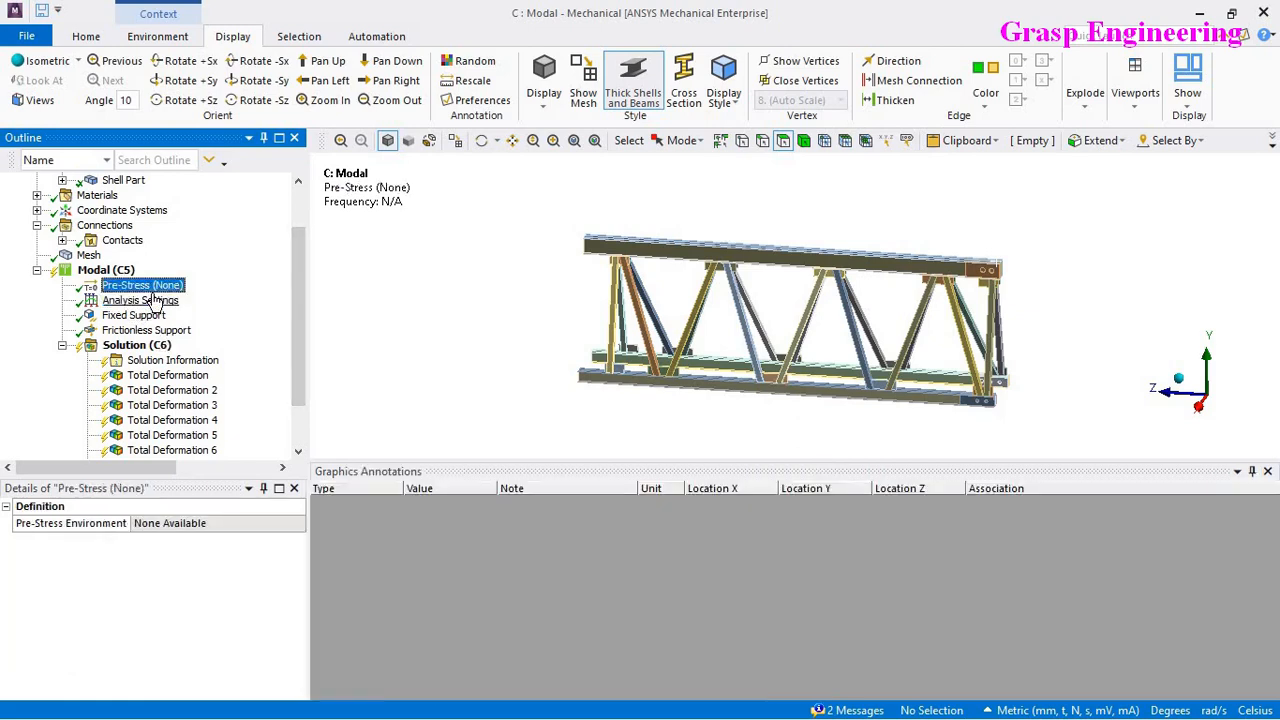
left_click(152, 301)
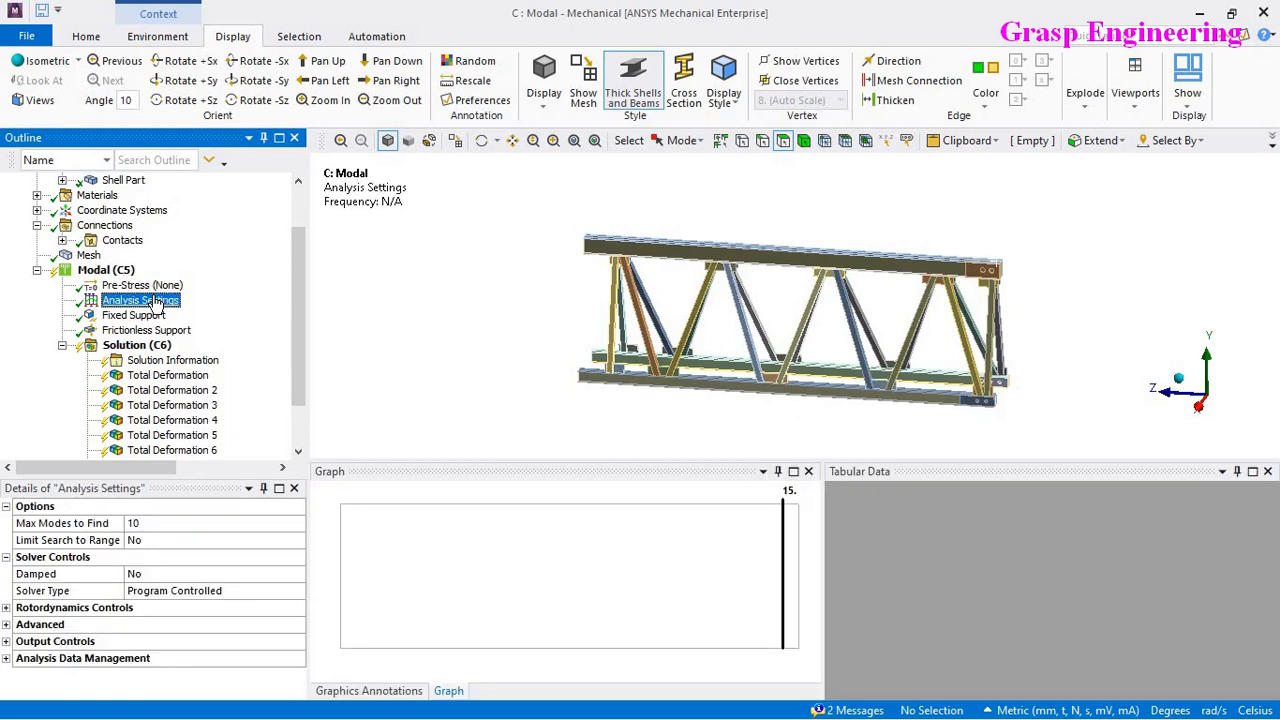
left_click(236, 540)
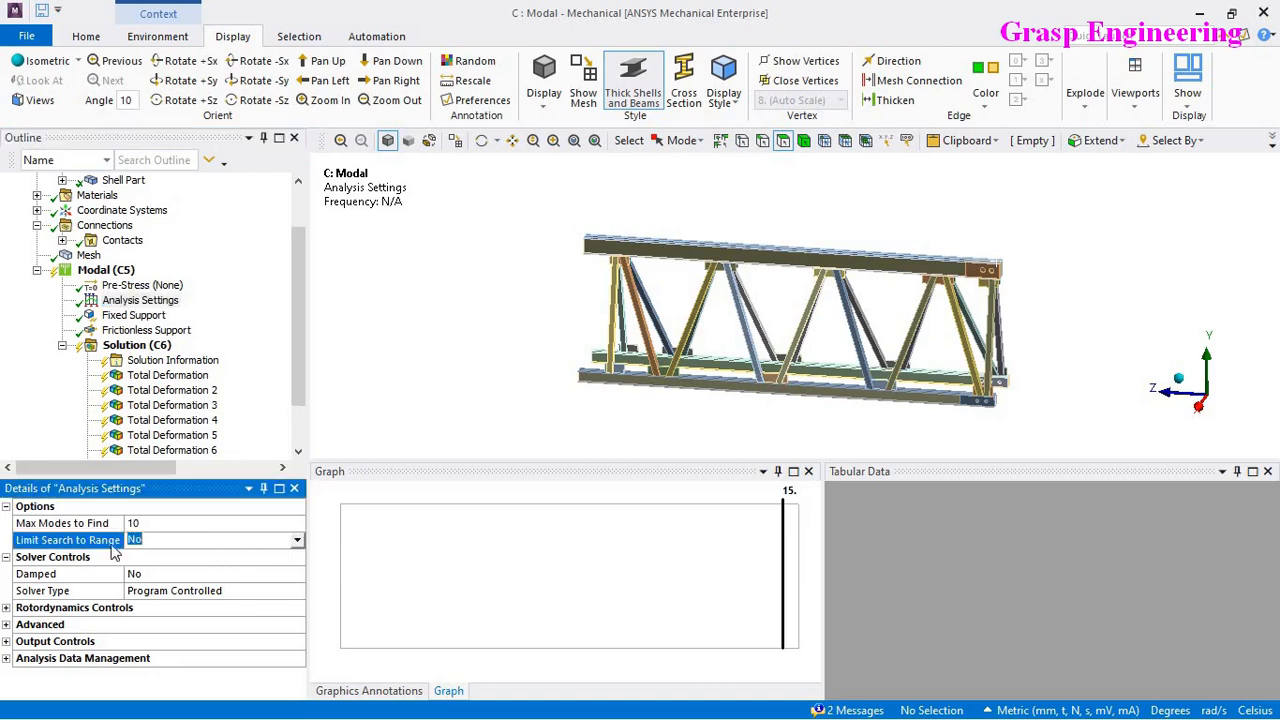
left_click(297, 541)
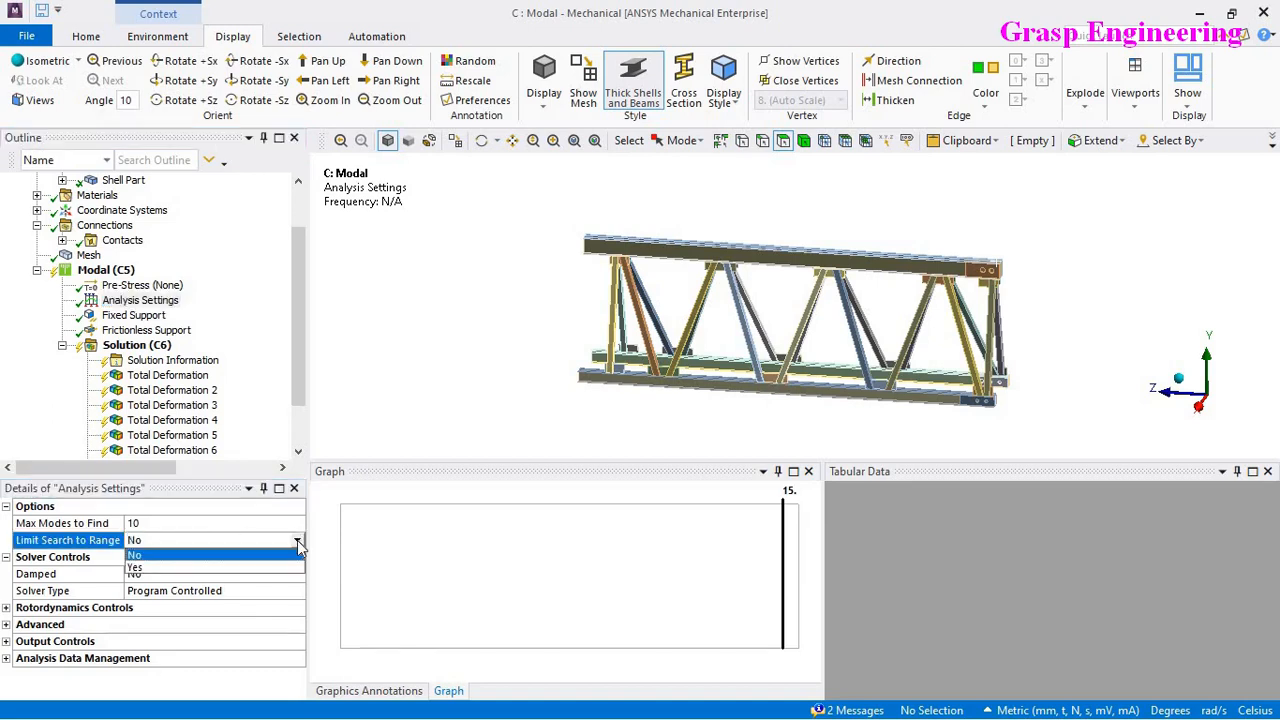
left_click(172, 568)
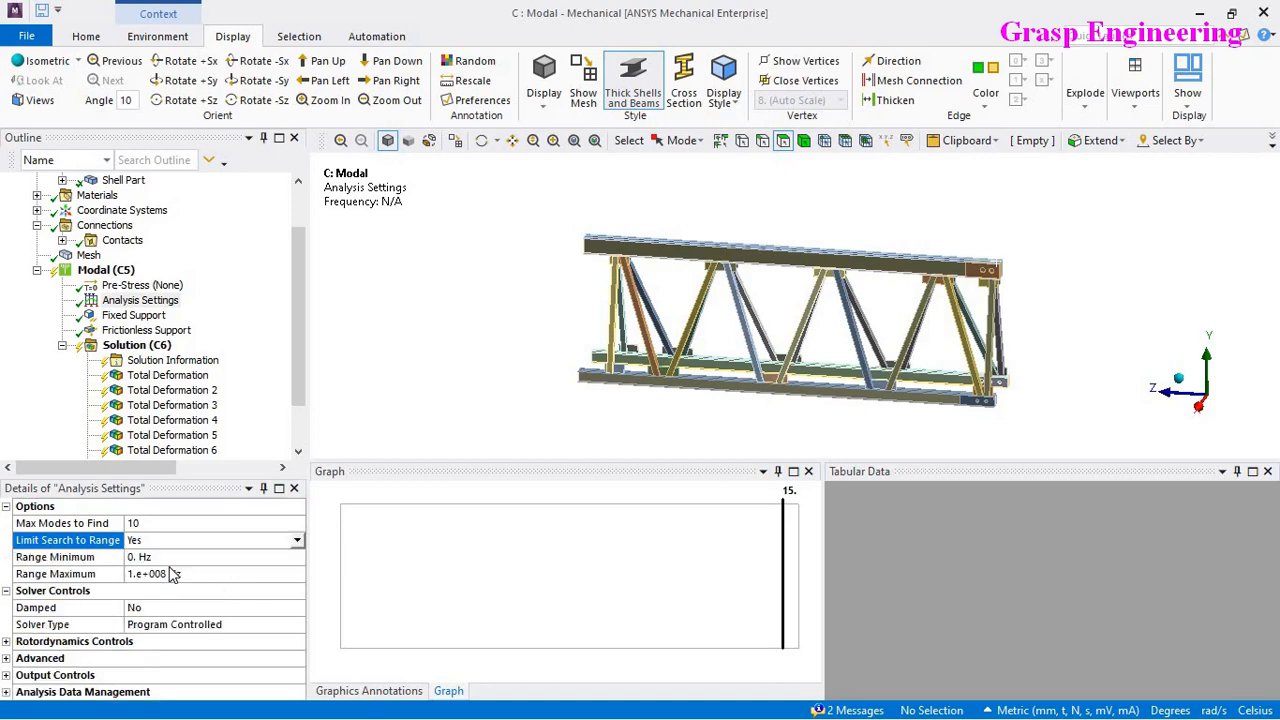
left_click(198, 558)
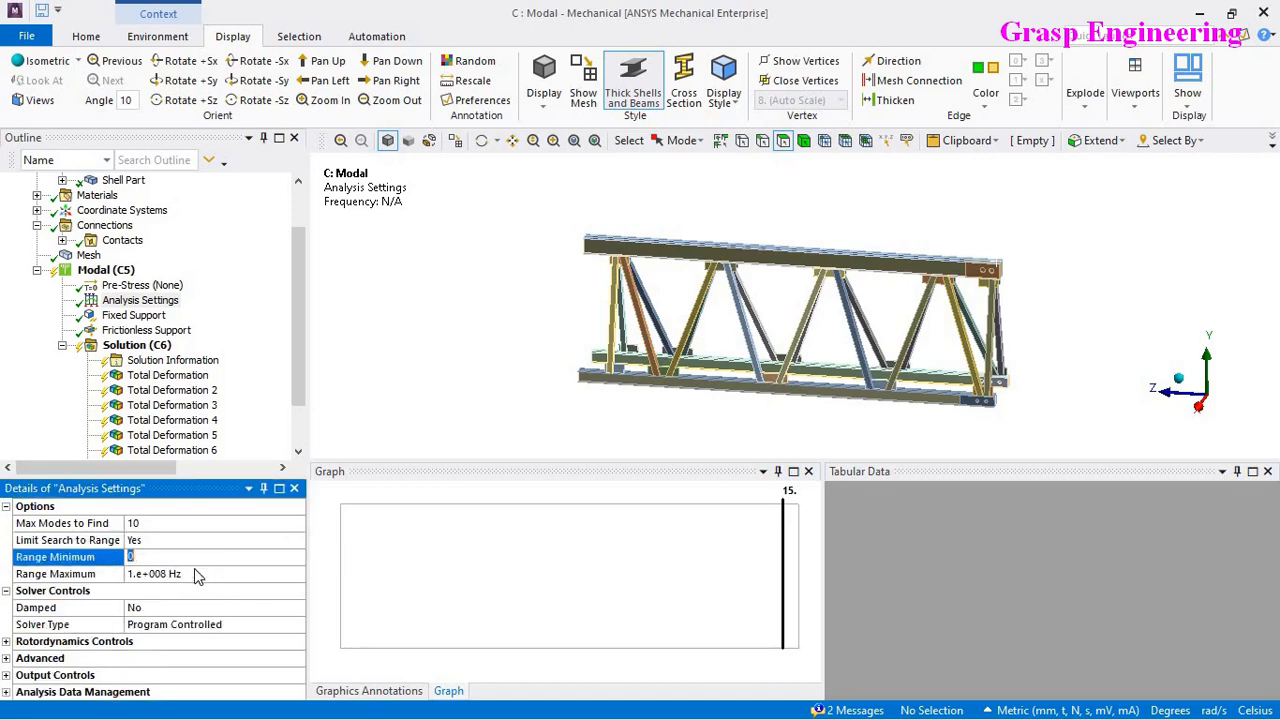
left_click(195, 575)
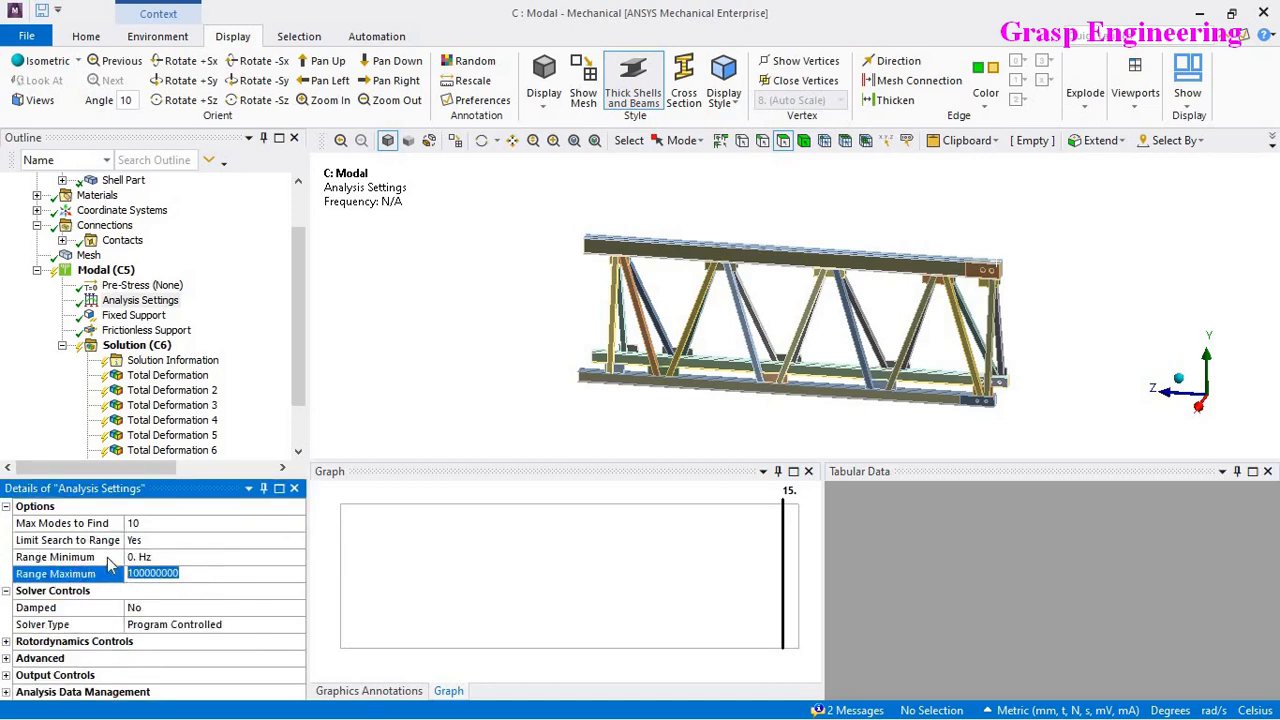
type("62. Hz")
Step: Set the maximum number of modes to find to 20 and check it against the range maximum
left_click(152, 522)
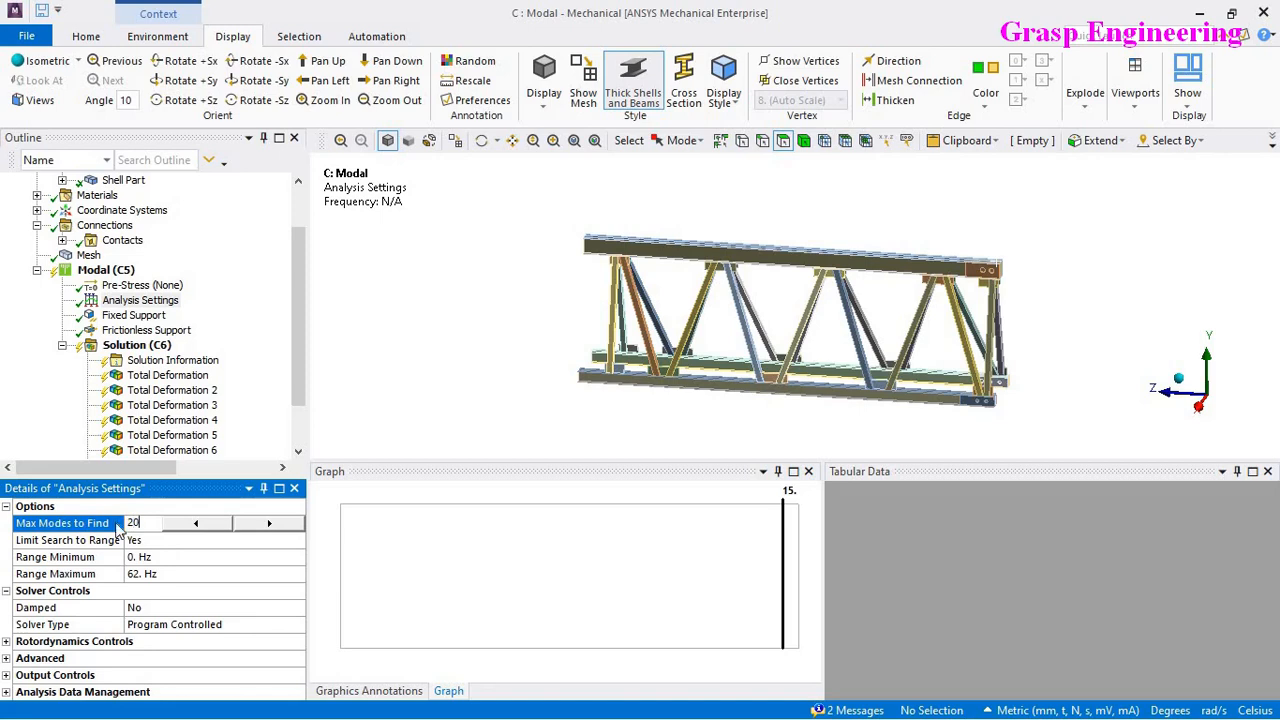
type("20")
key("Return")
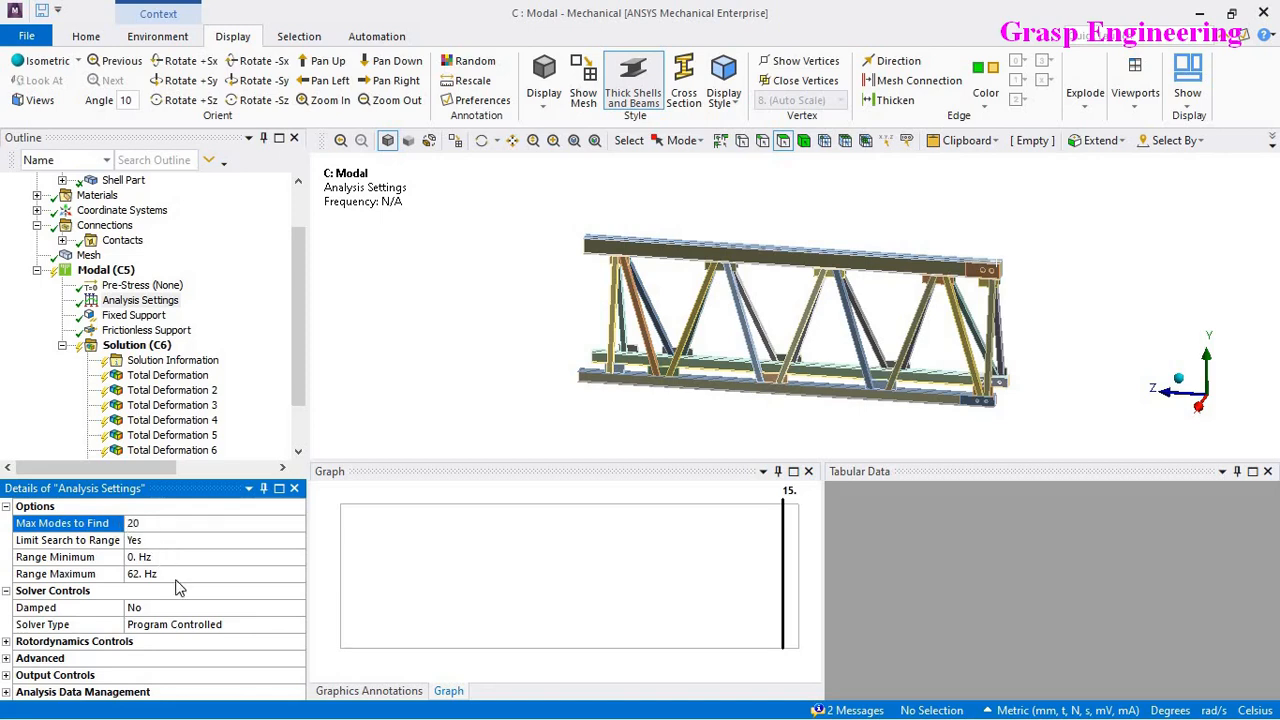
left_click(142, 575)
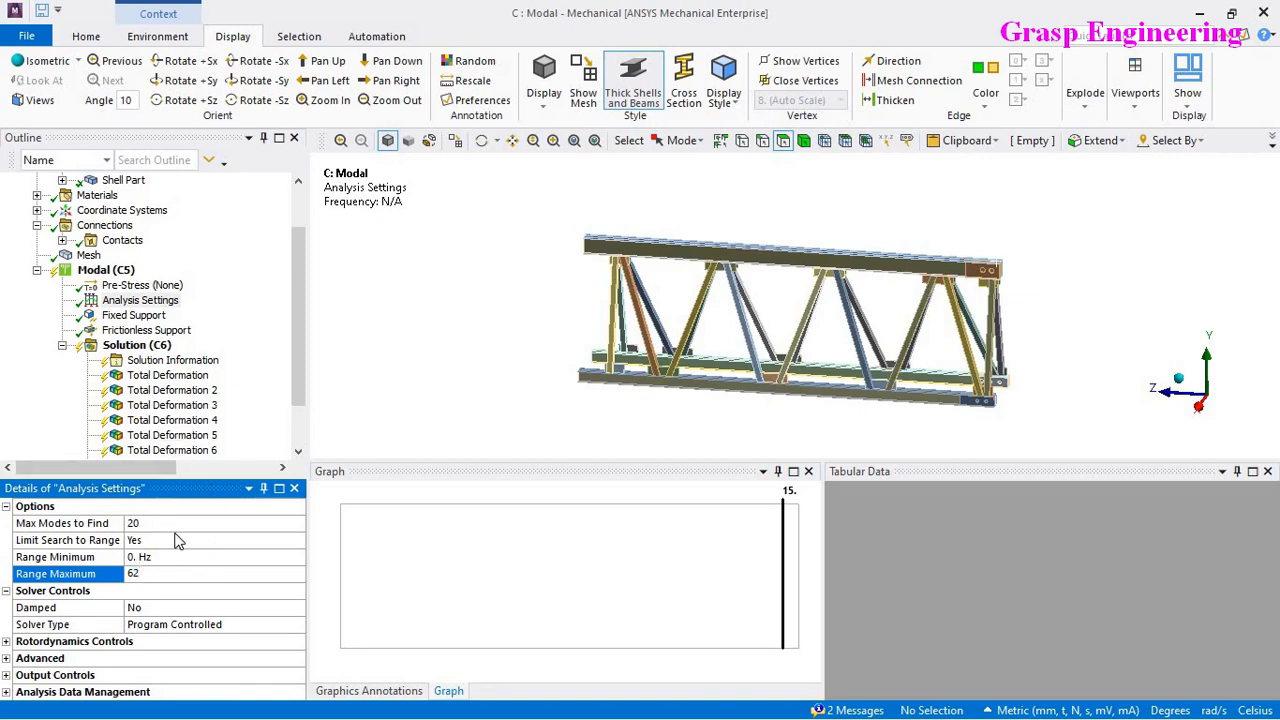
left_click(145, 523)
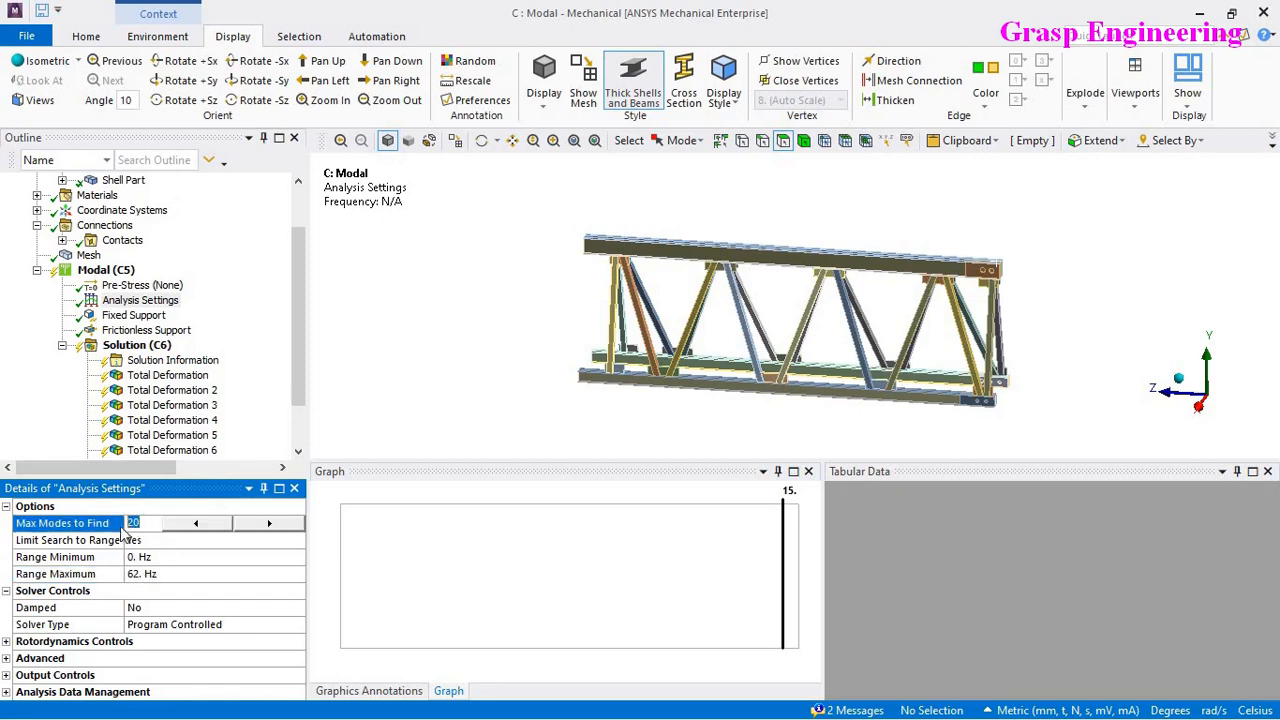
Step: Solve the modal analysis again with the limited frequency range
left_click(140, 347)
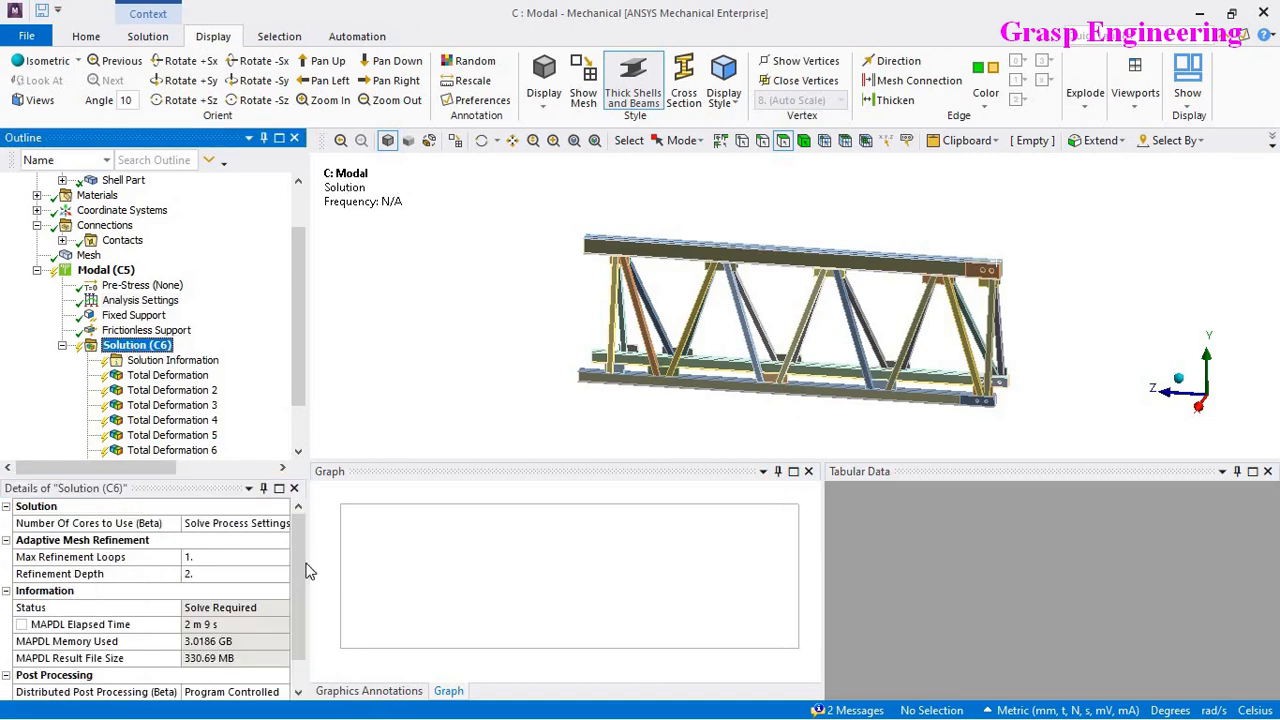
right_click(164, 346)
left_click(205, 380)
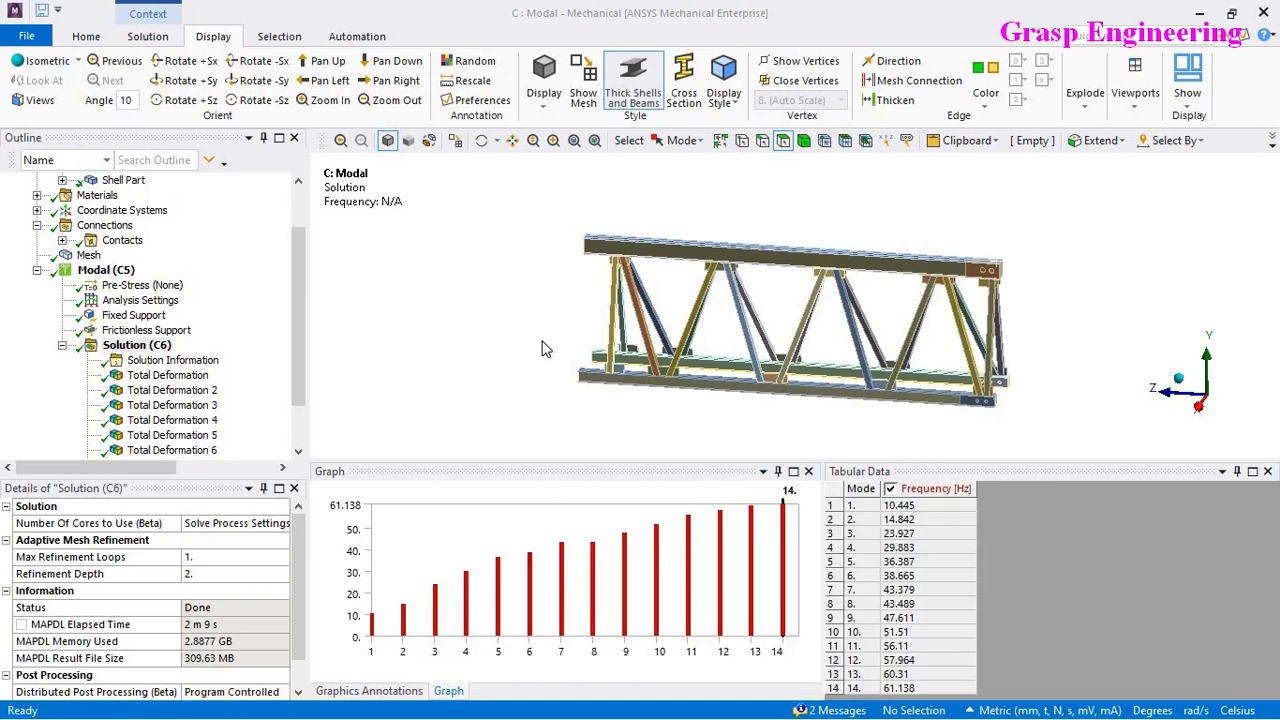
Step: Review the full list of modes and frequencies tabulated for the new Solution
middle_click_drag(840, 366, 658, 364, "ctrl")
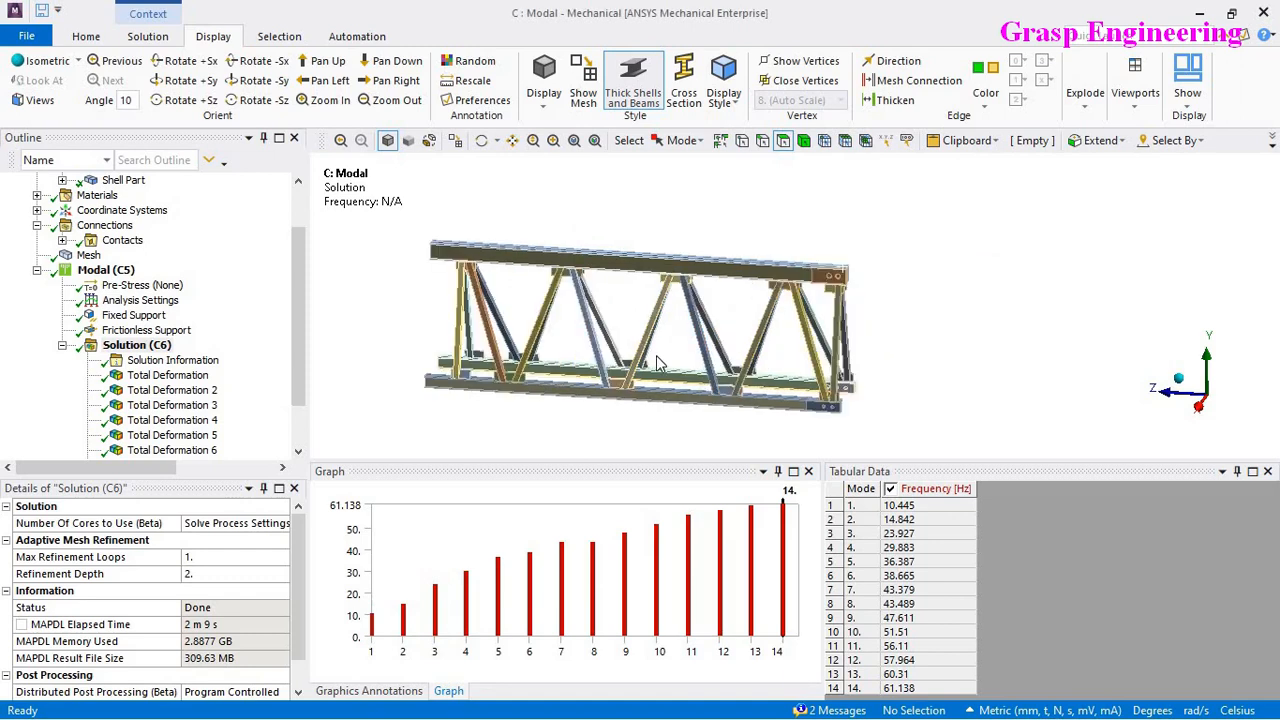
scroll(657, 360, "up", 4)
scroll(774, 404, "down", 3)
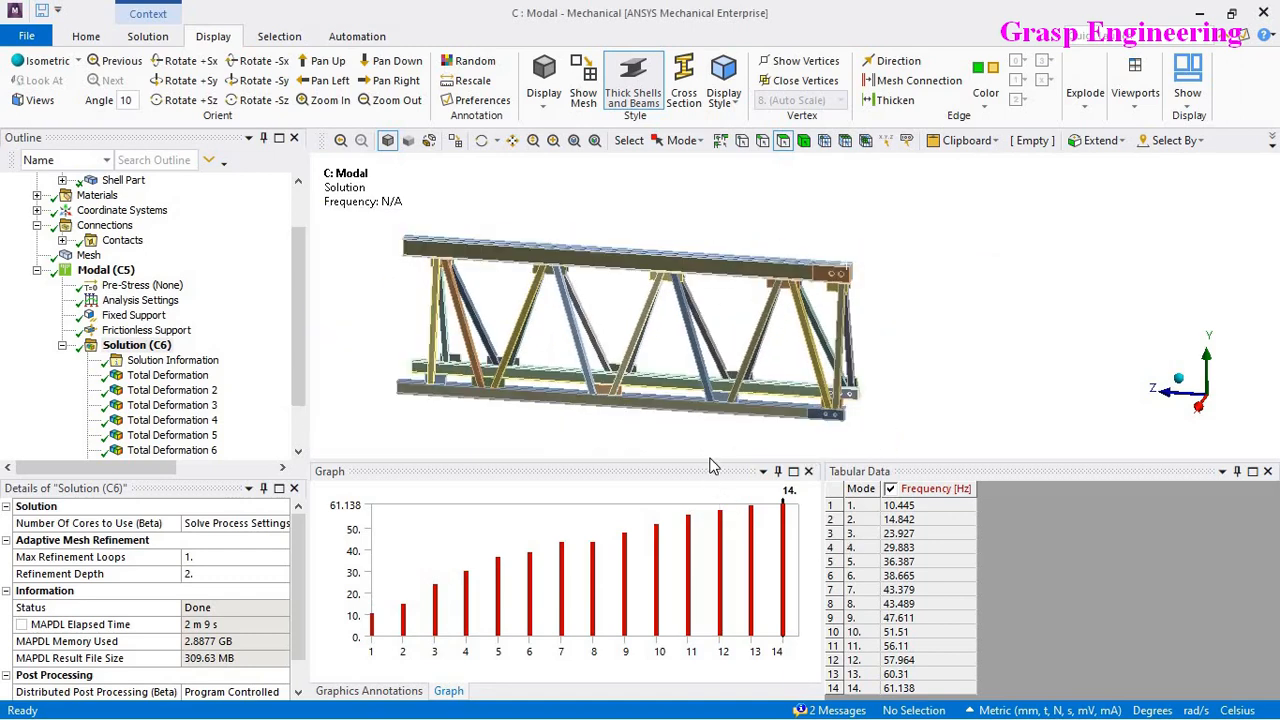
left_click(868, 576)
key("ctrl+a")
left_click(906, 561)
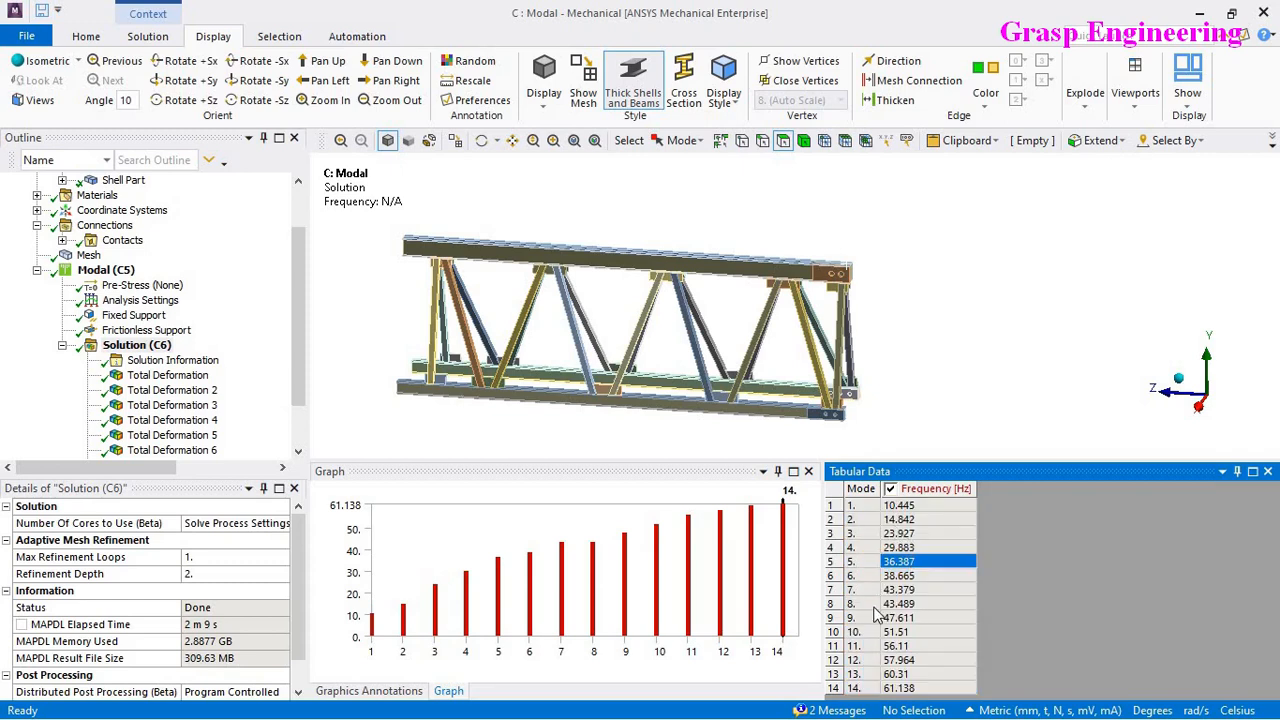
left_click_drag(866, 688, 874, 507)
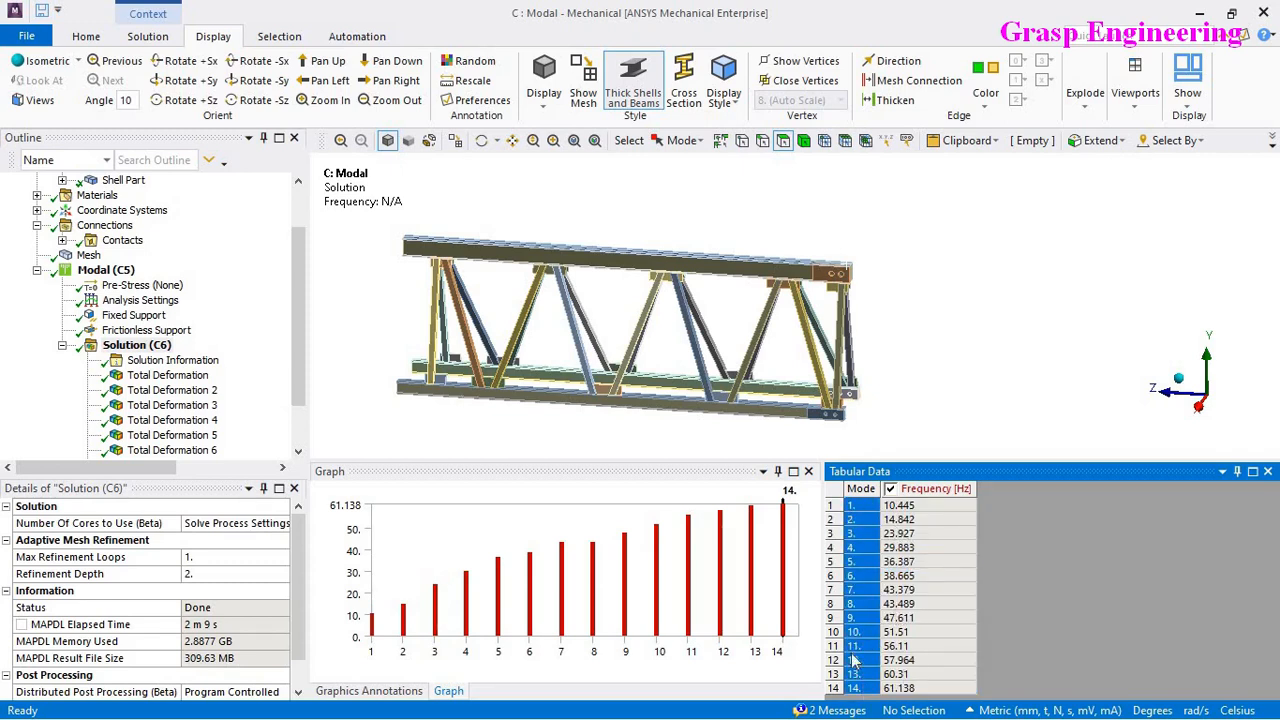
Step: Compare the range limits in Analysis Settings with the tabulated modes, checking the frequency of the last mode
left_click(150, 302)
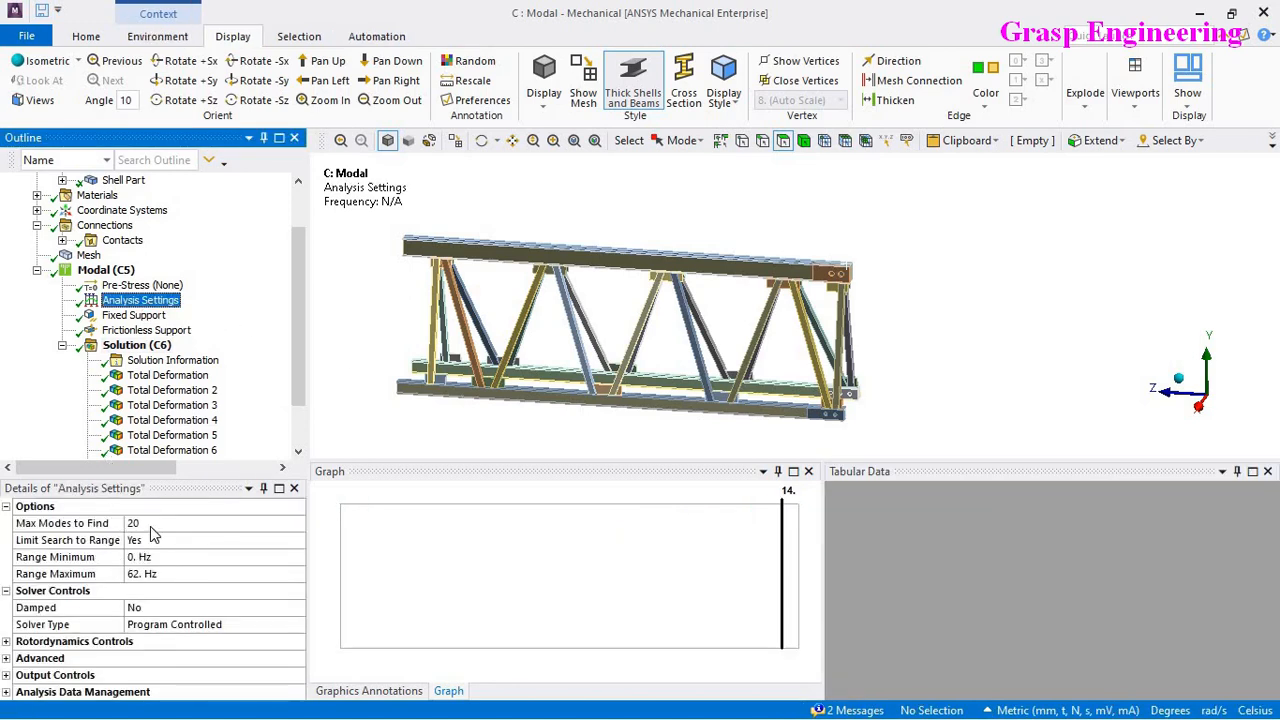
left_click(167, 558)
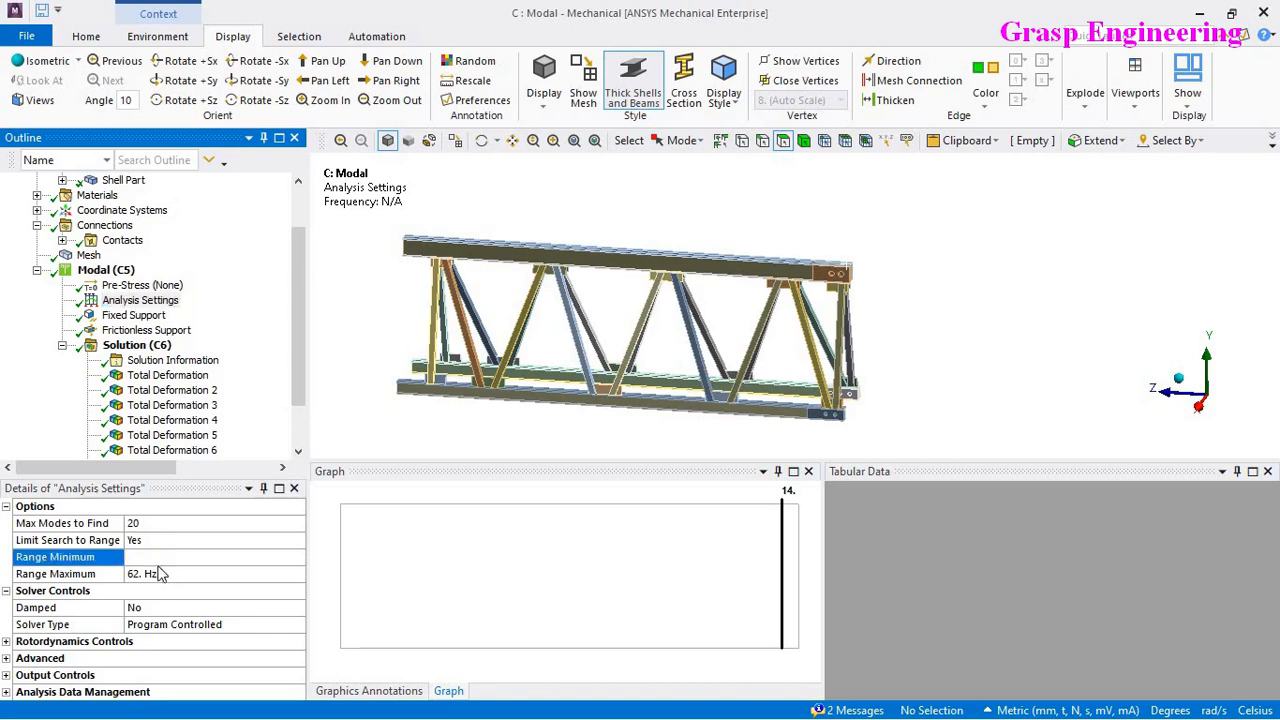
left_click(160, 577)
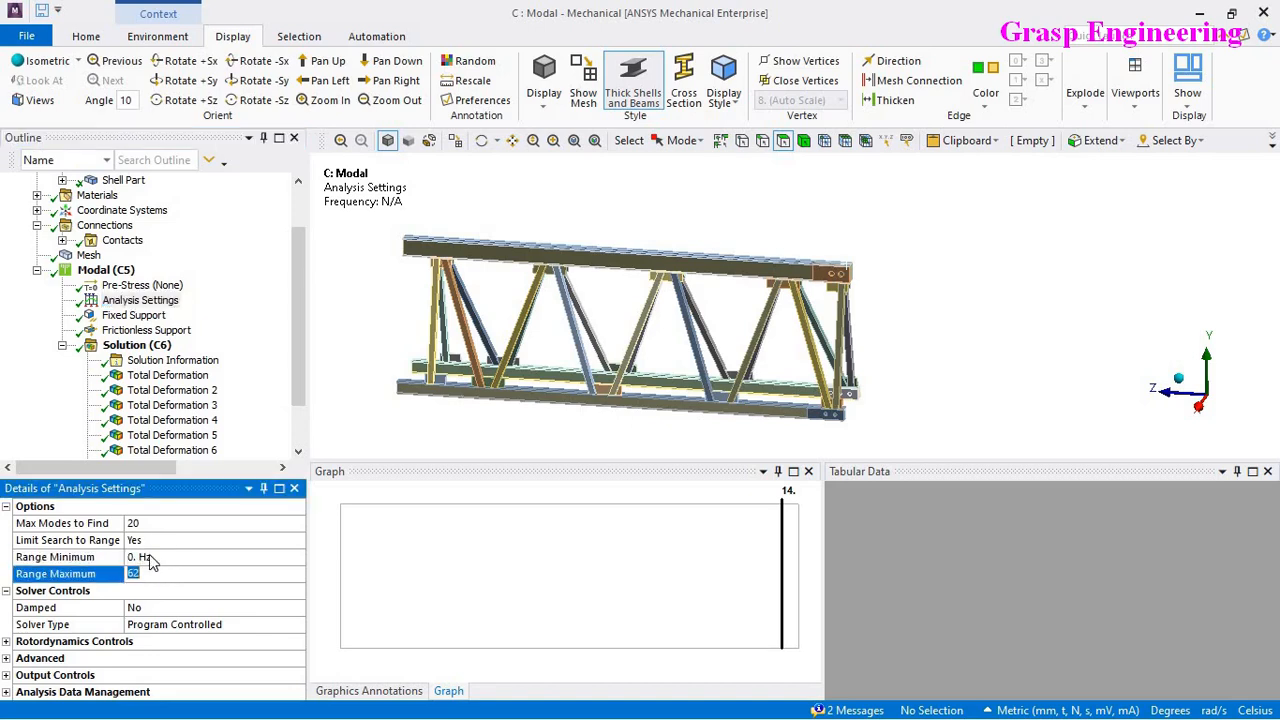
left_click(137, 345)
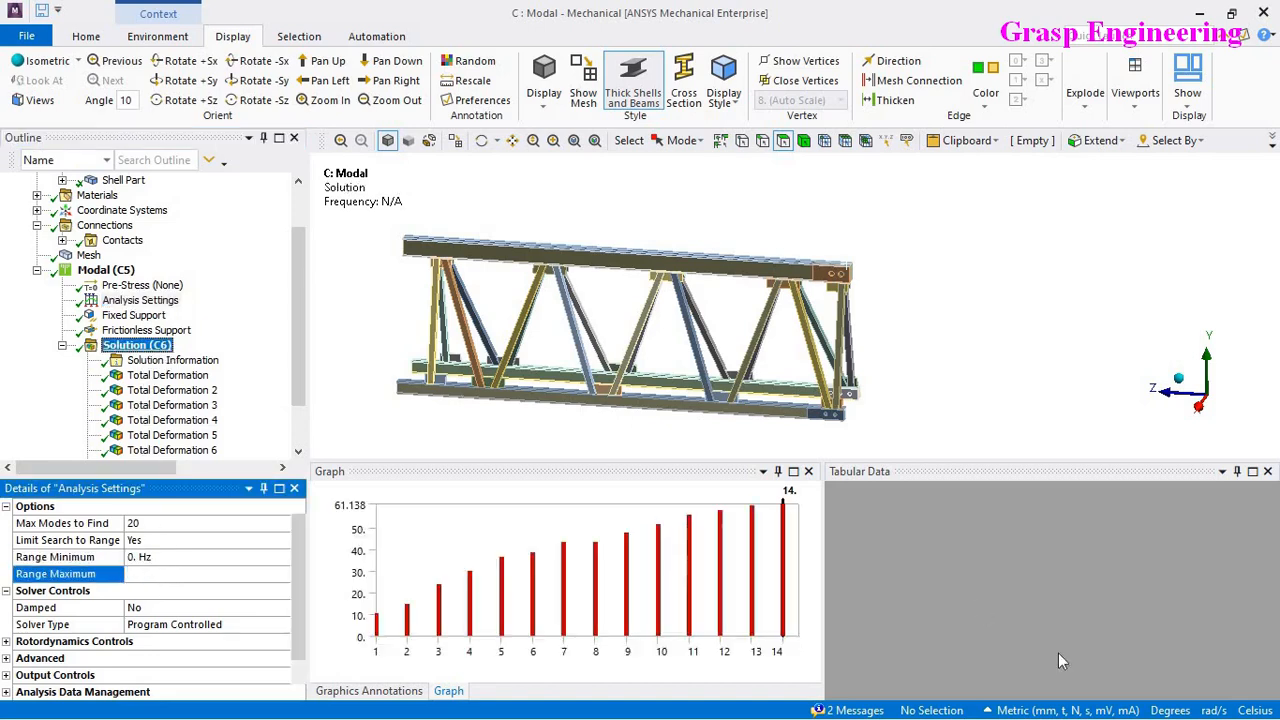
left_click_drag(868, 697, 870, 510)
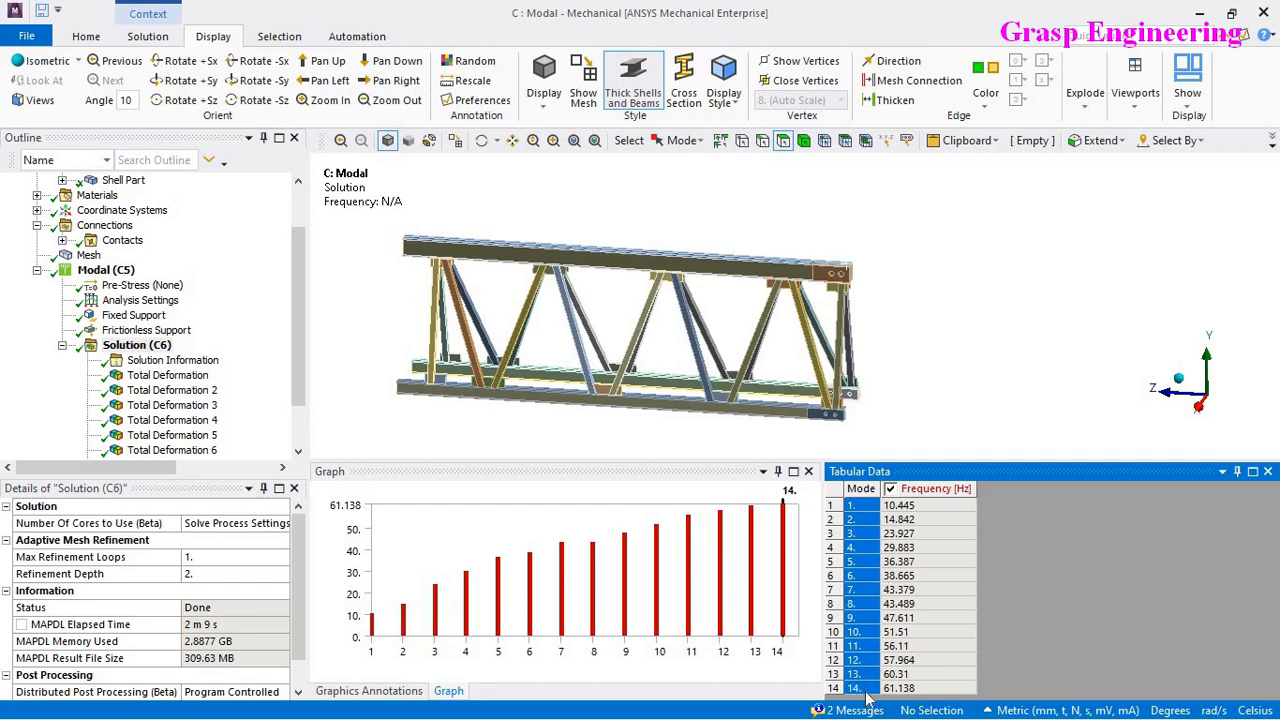
left_click(940, 690)
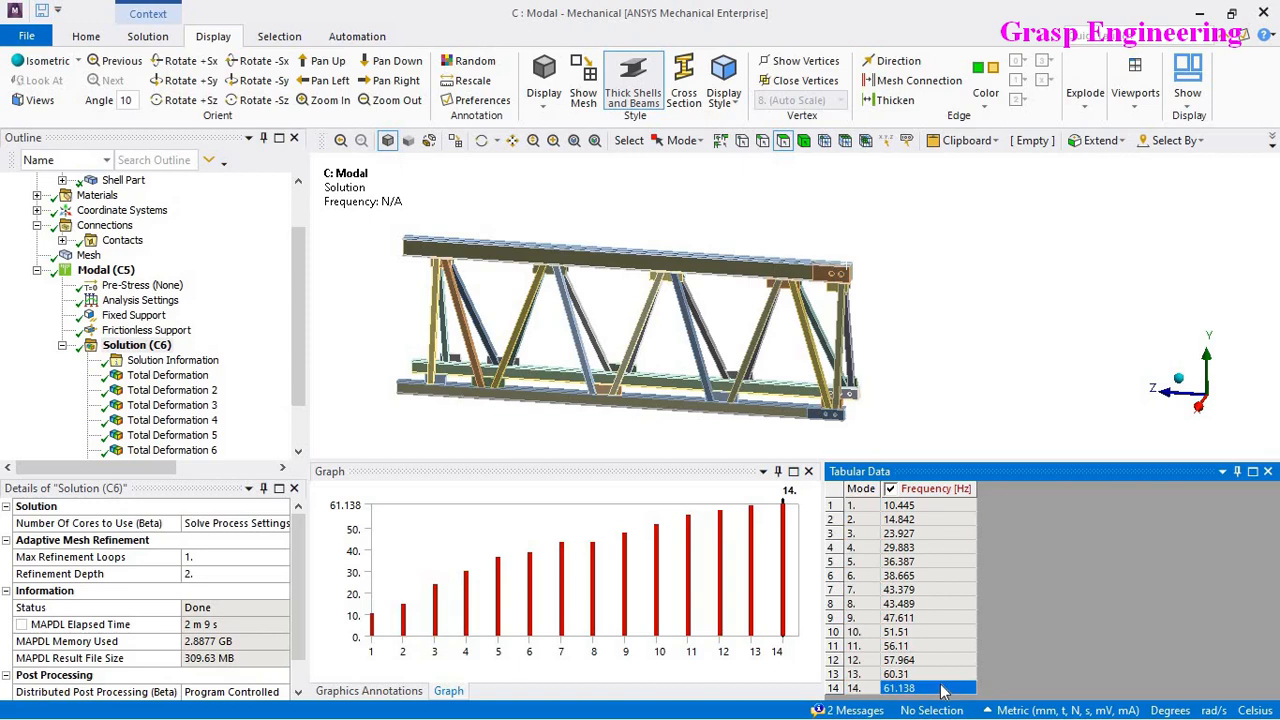
Step: Show the mode 1 total deformation in an enlarged graphics area and animate it, viewing the truss from several angles
left_click(184, 377)
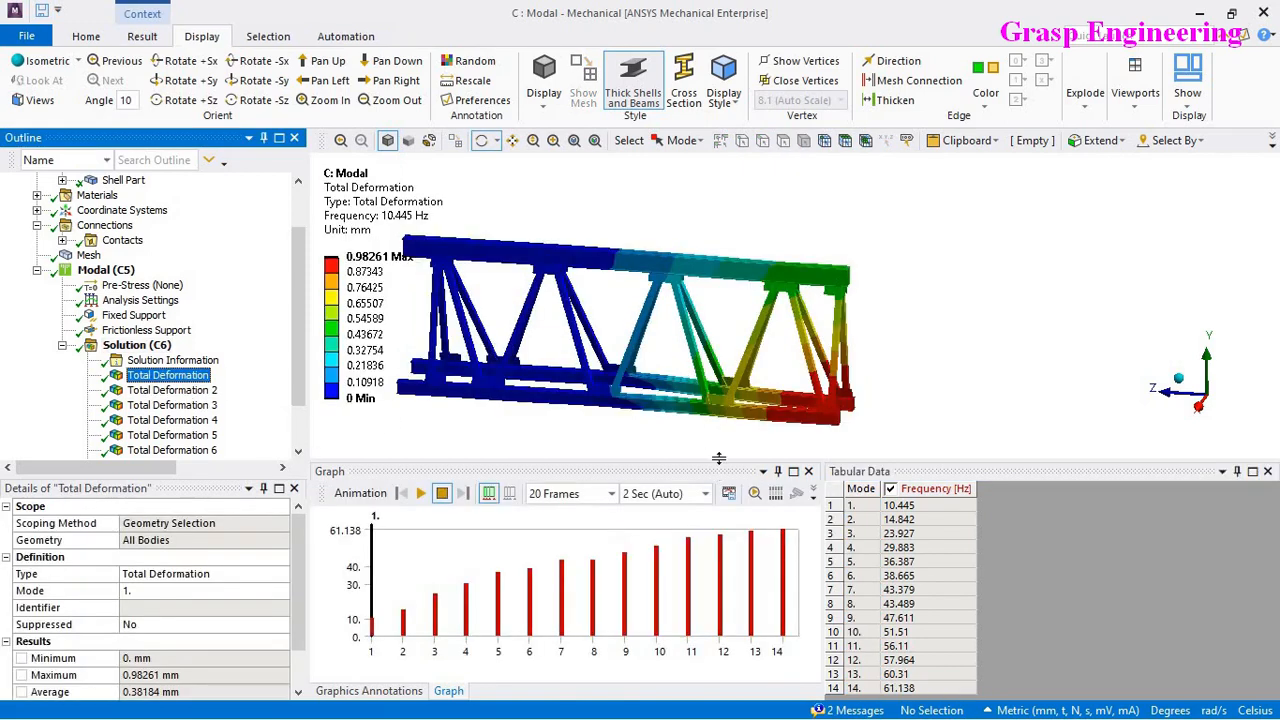
left_click_drag(718, 458, 720, 531)
left_click_drag(850, 390, 765, 390)
scroll(933, 408, "down", 2)
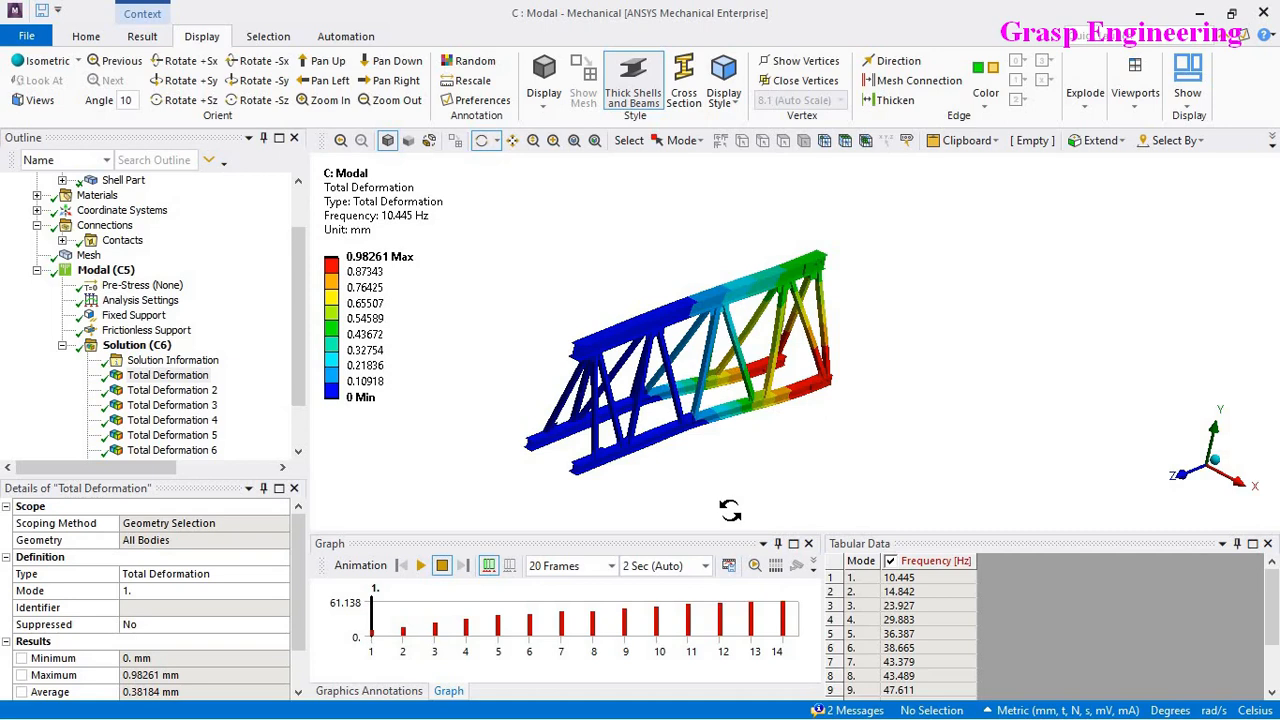
left_click_drag(600, 459, 646, 497)
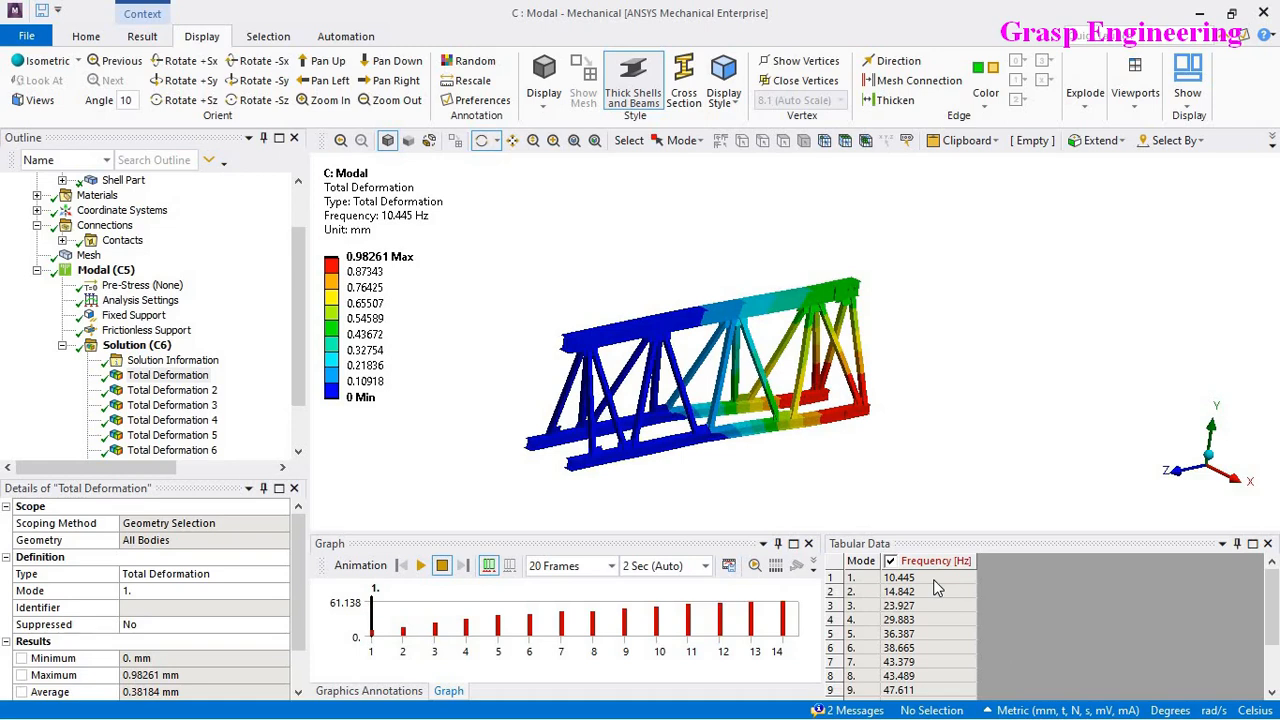
left_click(420, 565)
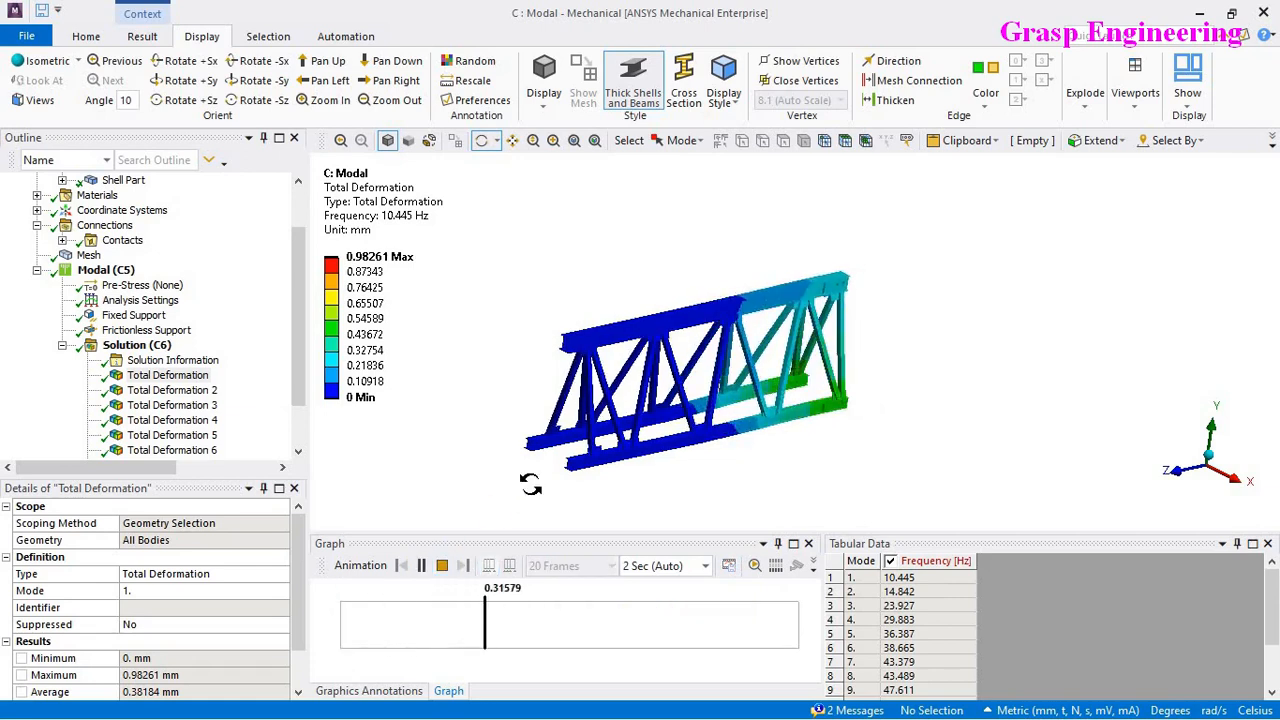
left_click_drag(625, 355, 765, 358)
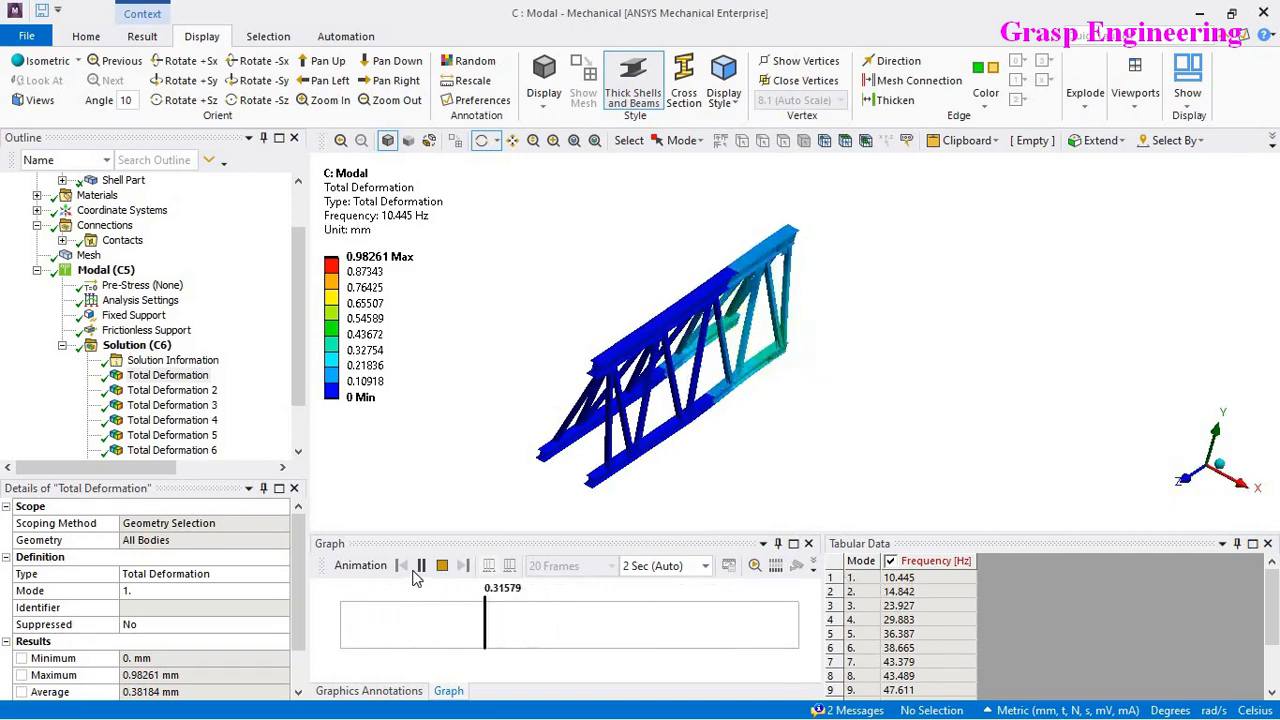
Step: Examine the solver output in Solution Information for the effective mass summary and the Y and X direction participation factor tables
left_click(175, 362)
left_click(916, 302)
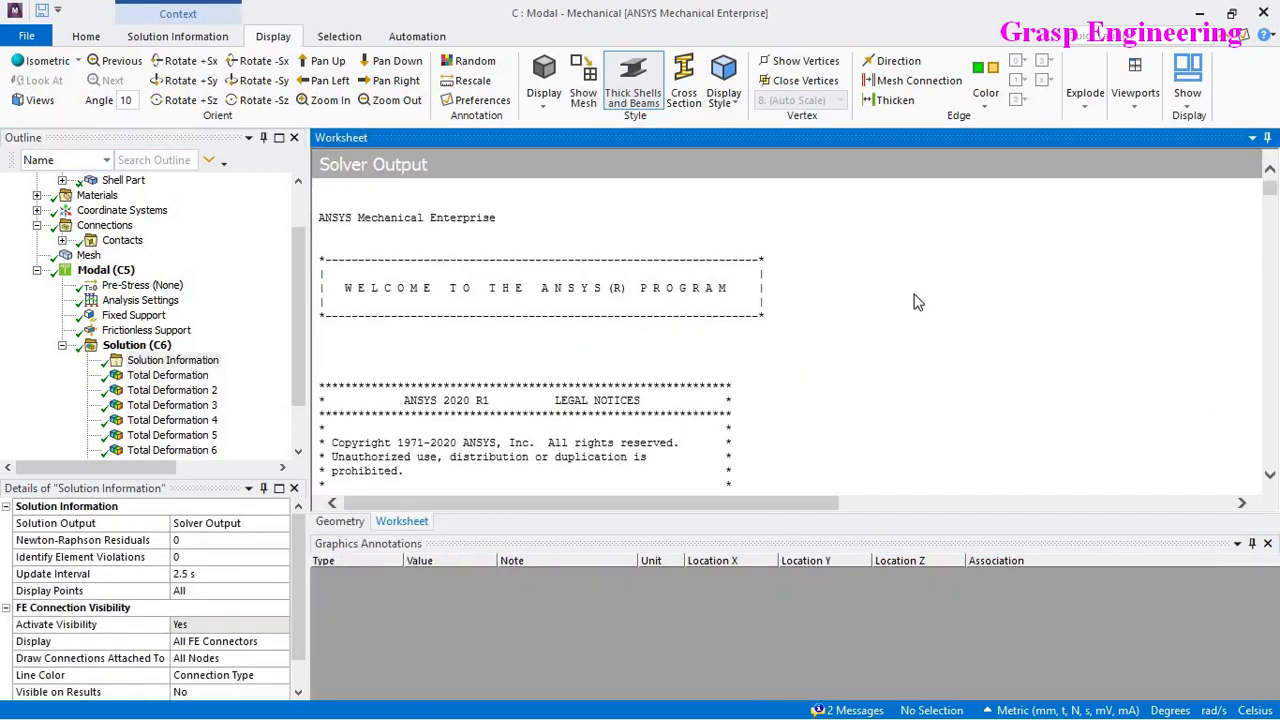
scroll(916, 302, "down", 10)
scroll(916, 302, "down", 15)
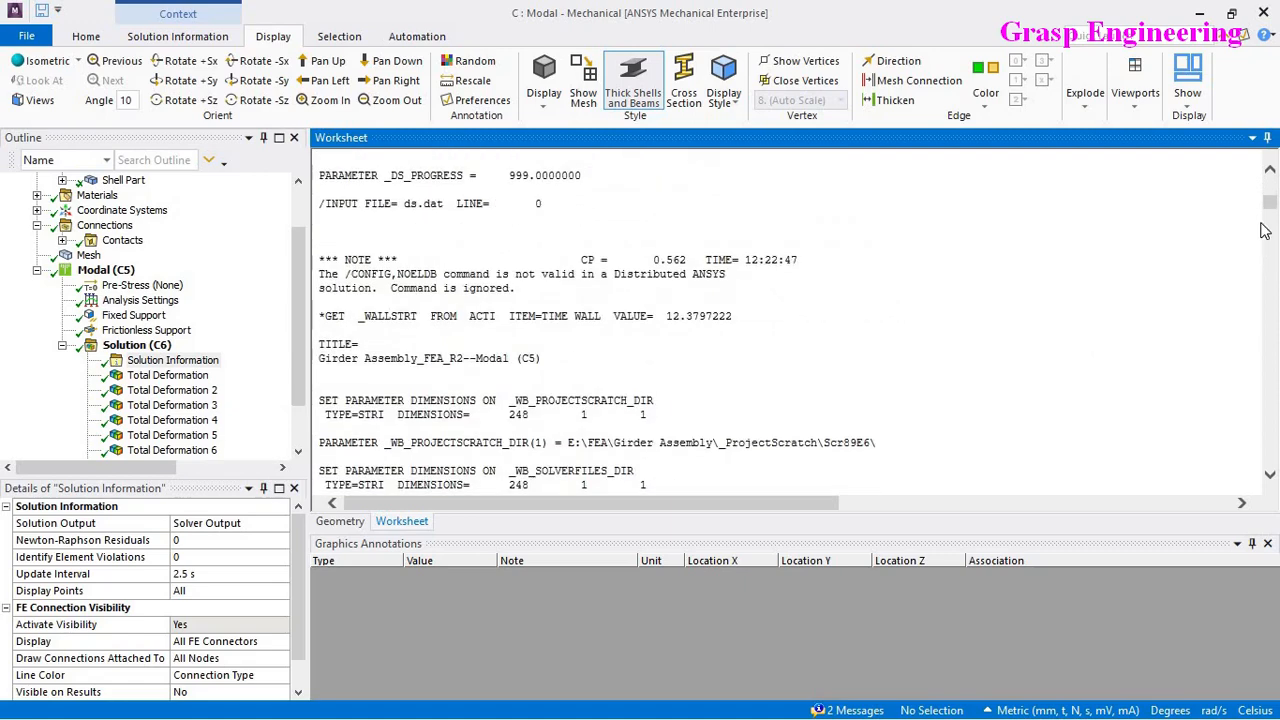
left_click_drag(1270, 224, 1248, 531)
scroll(702, 375, "up", 20)
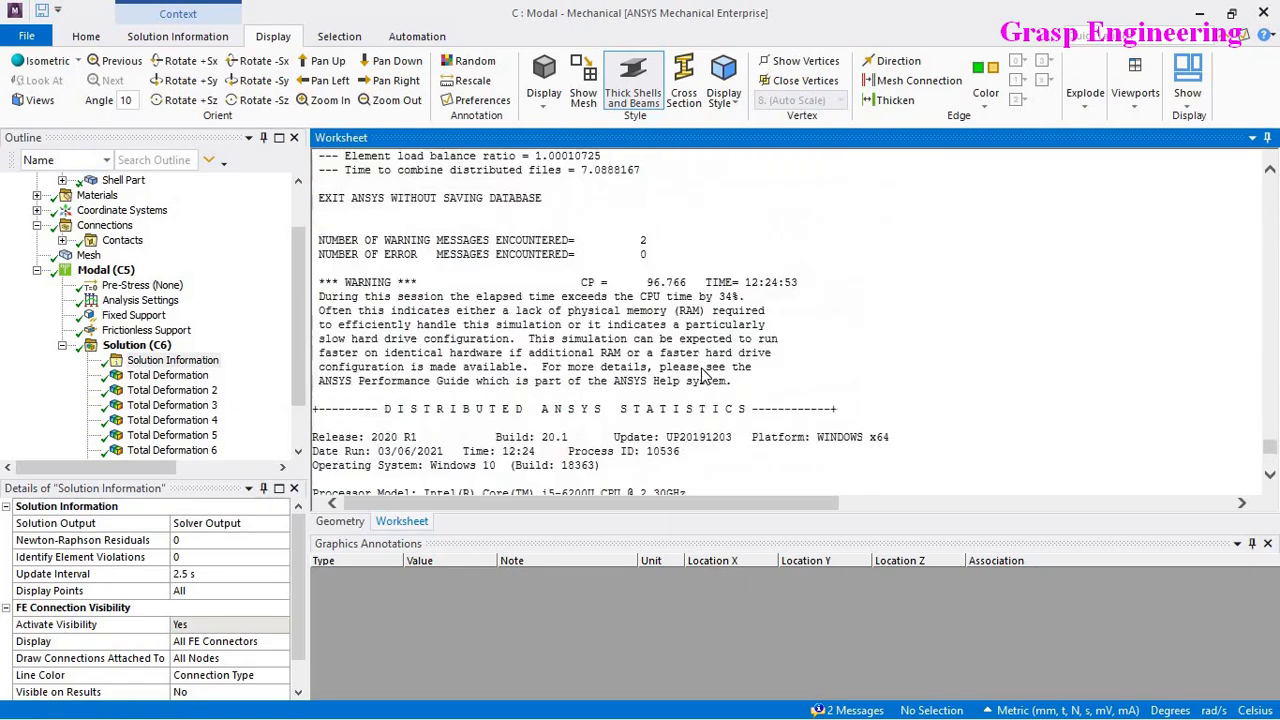
scroll(702, 375, "up", 10)
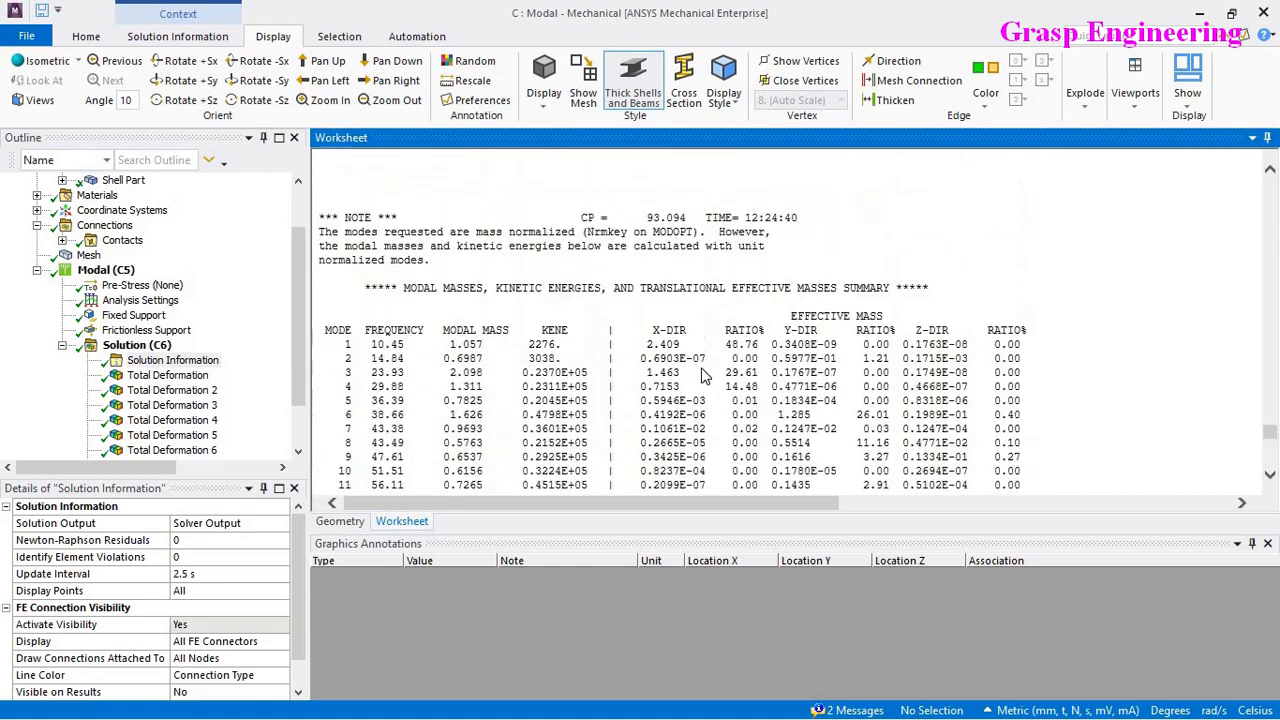
scroll(702, 375, "up", 20)
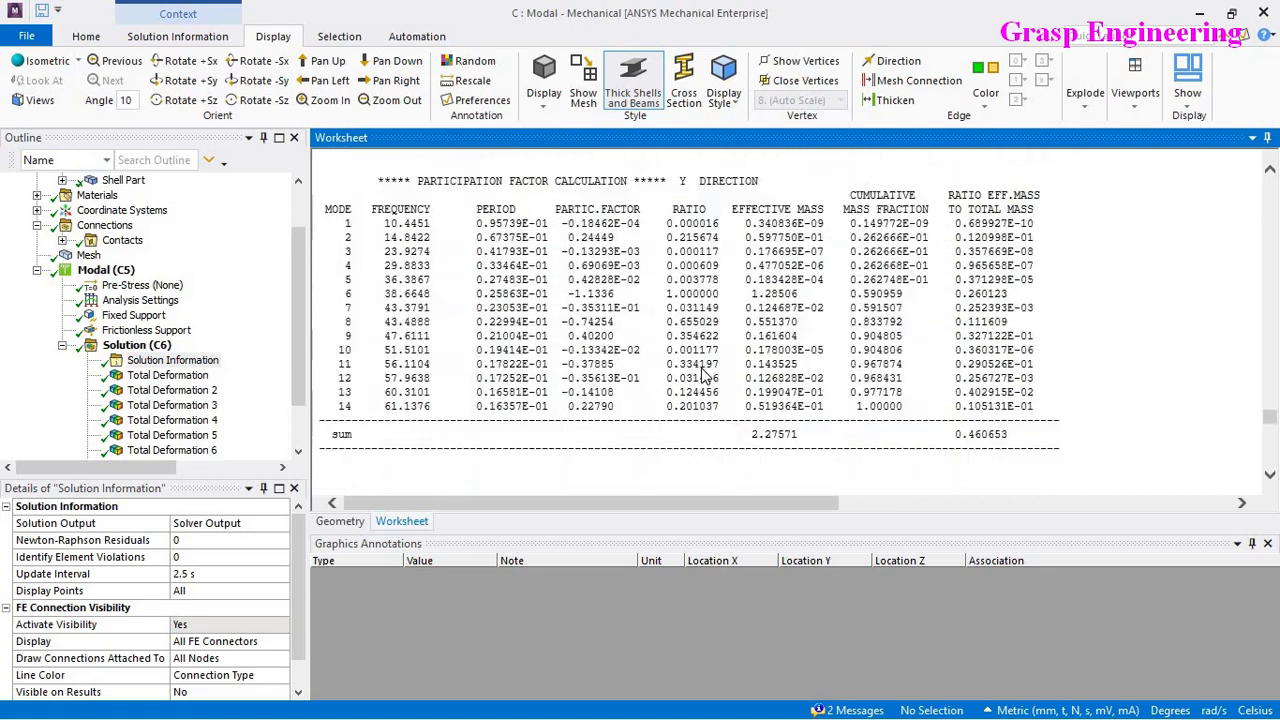
scroll(702, 375, "up", 5)
scroll(702, 375, "down", 1)
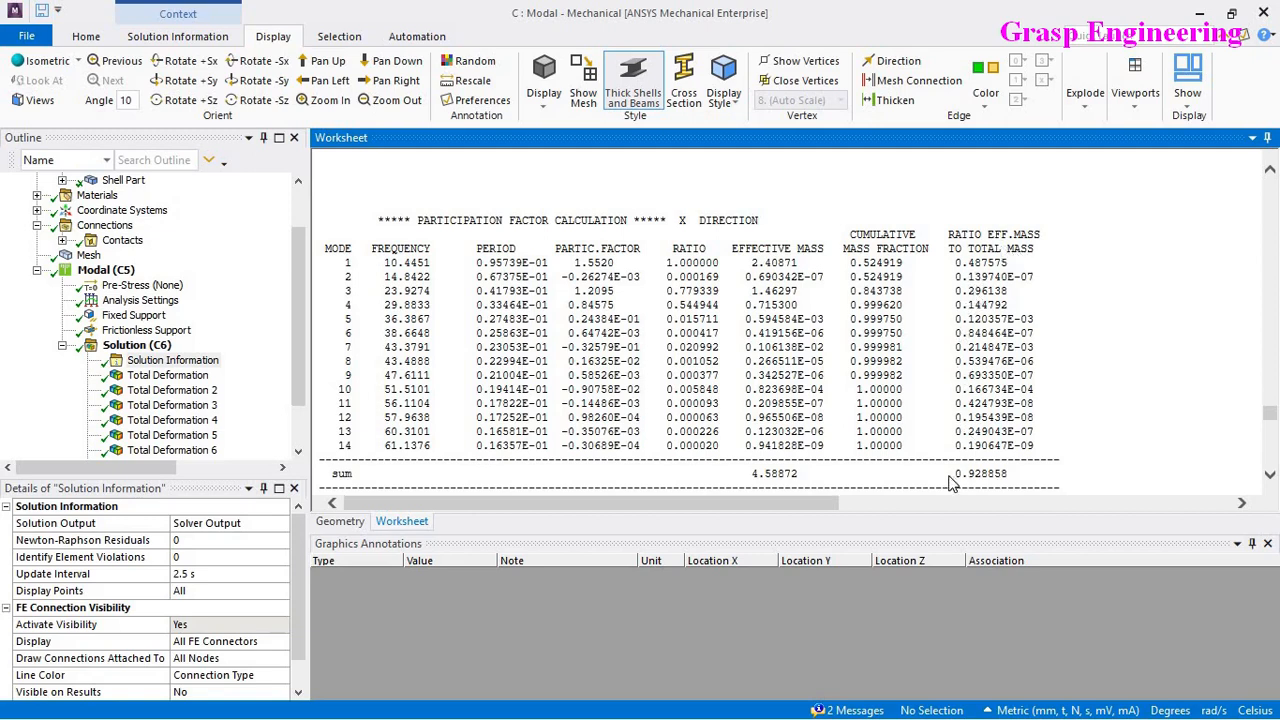
Step: Examine the X direction participation factor table for the summed effective-mass ratio and the contribution of mode 1
double_click(994, 478)
scroll(819, 346, "up", 1)
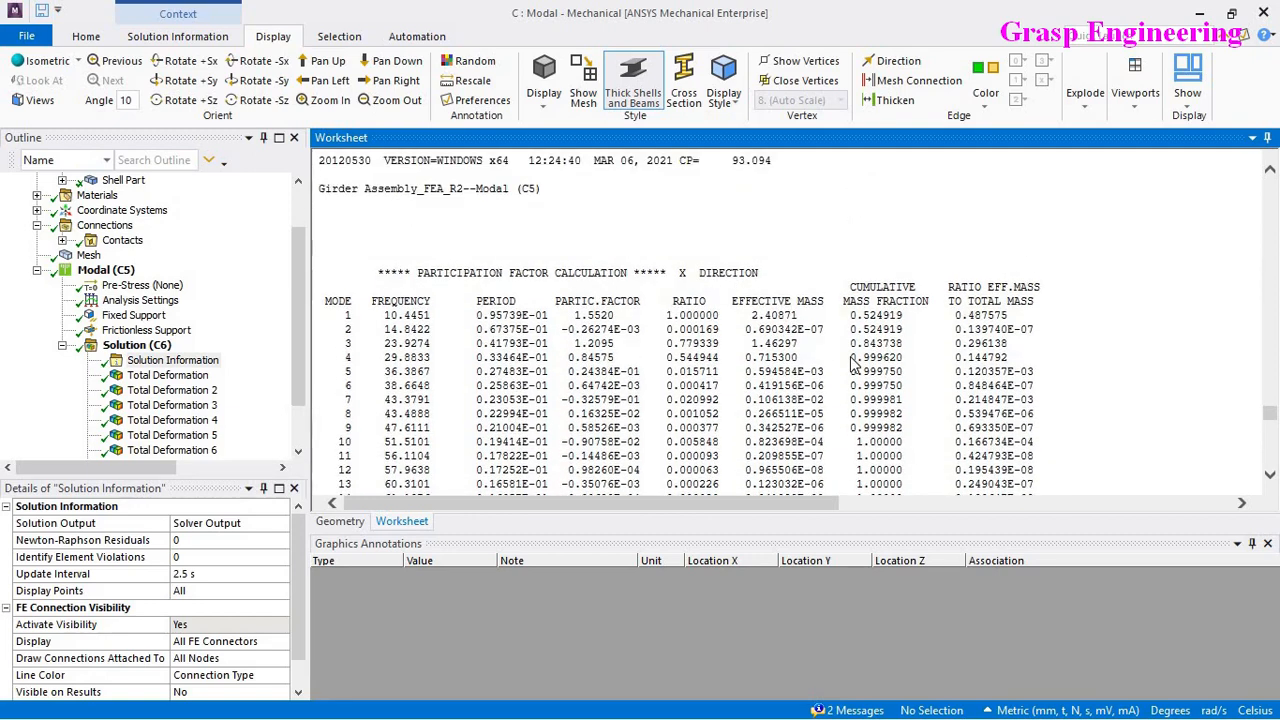
scroll(855, 366, "down", 2)
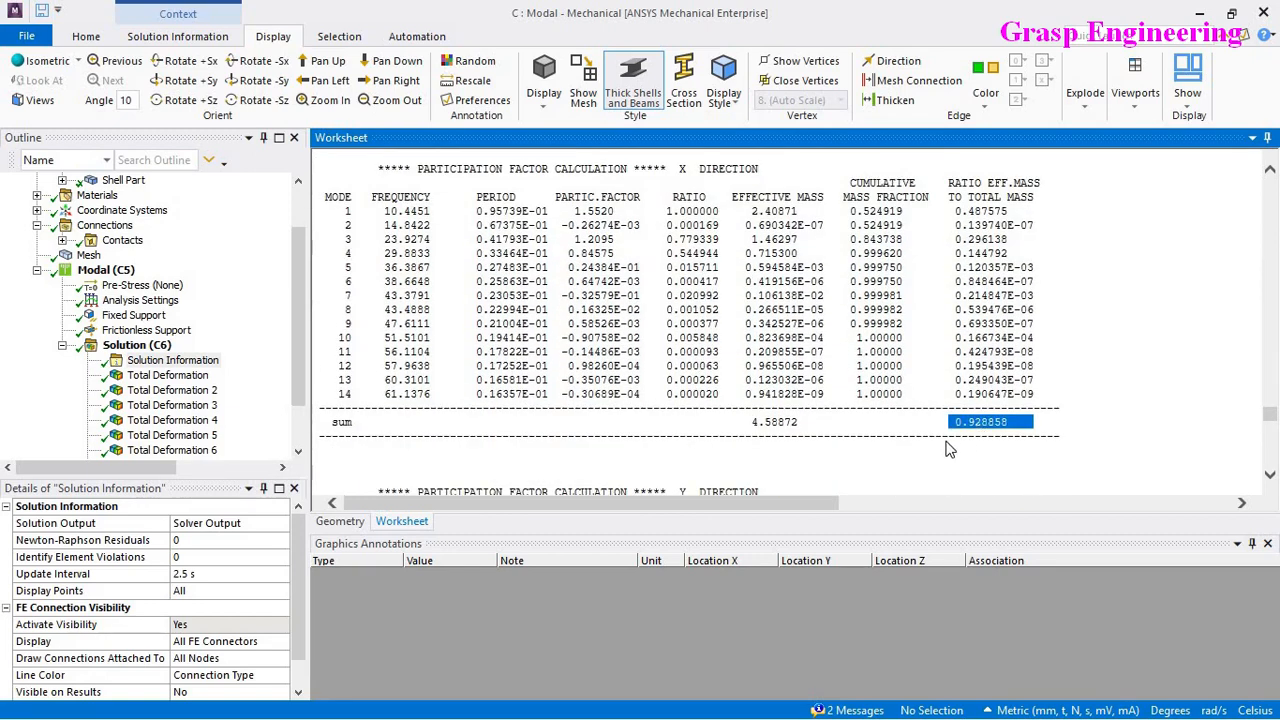
scroll(769, 425, "up", 1)
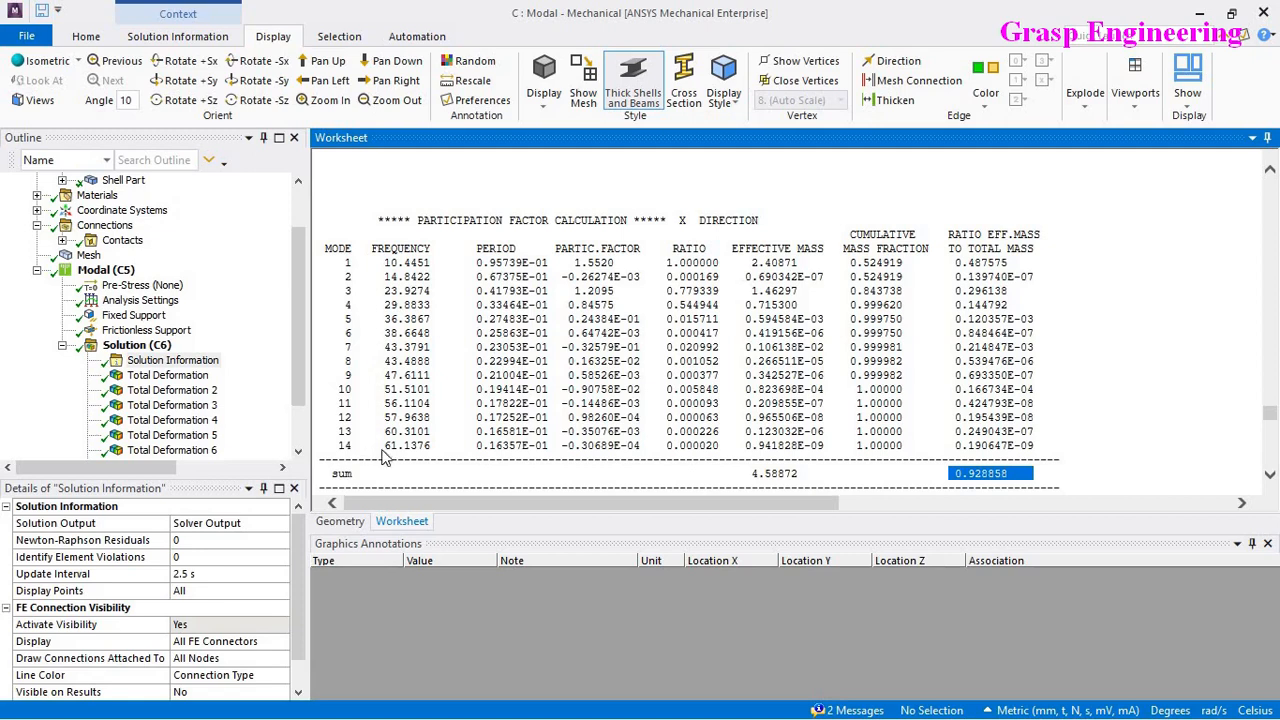
left_click_drag(1016, 263, 963, 268)
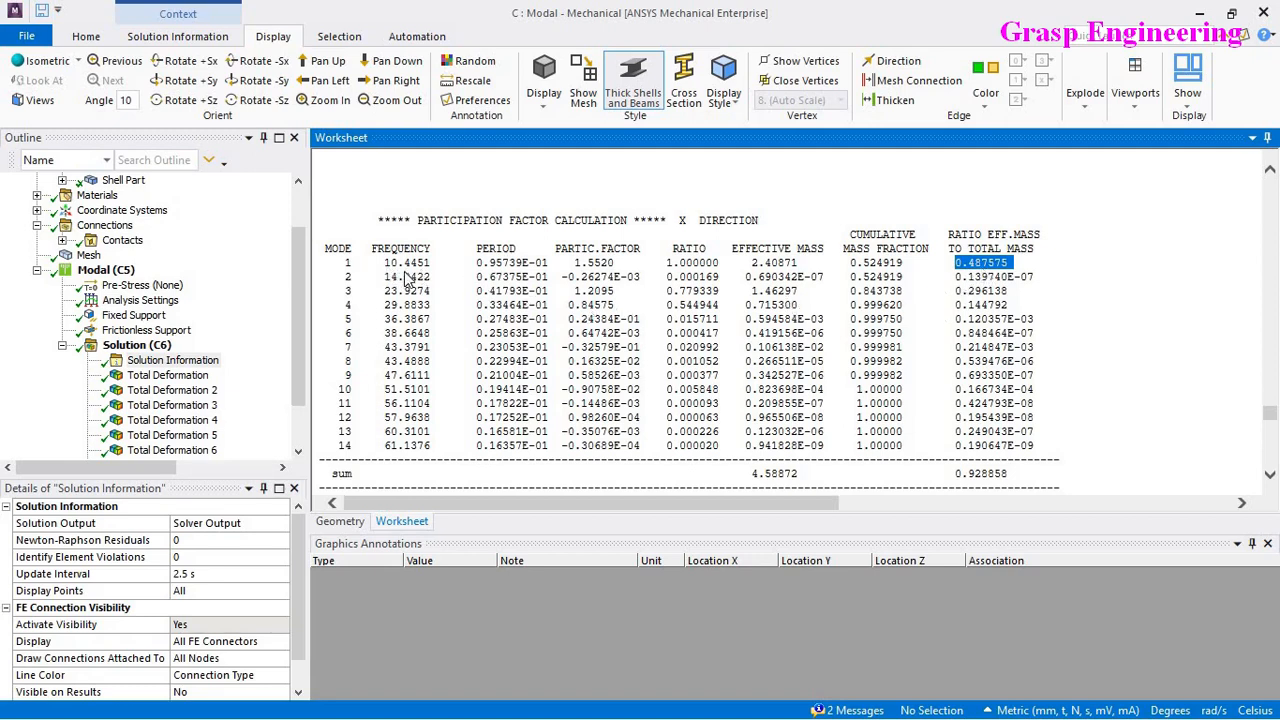
left_click(662, 391)
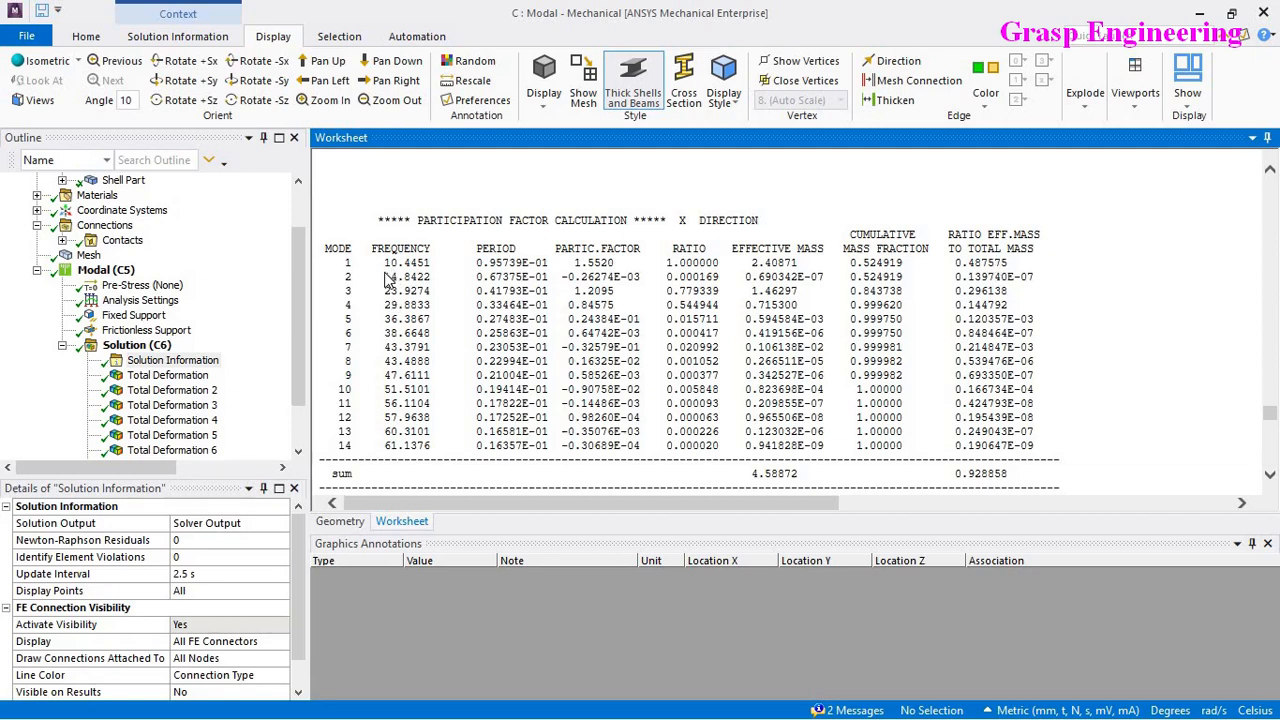
Step: Review the total deformation shapes of modes 2, 3 and 4, viewing the truss from different angles
left_click(148, 346)
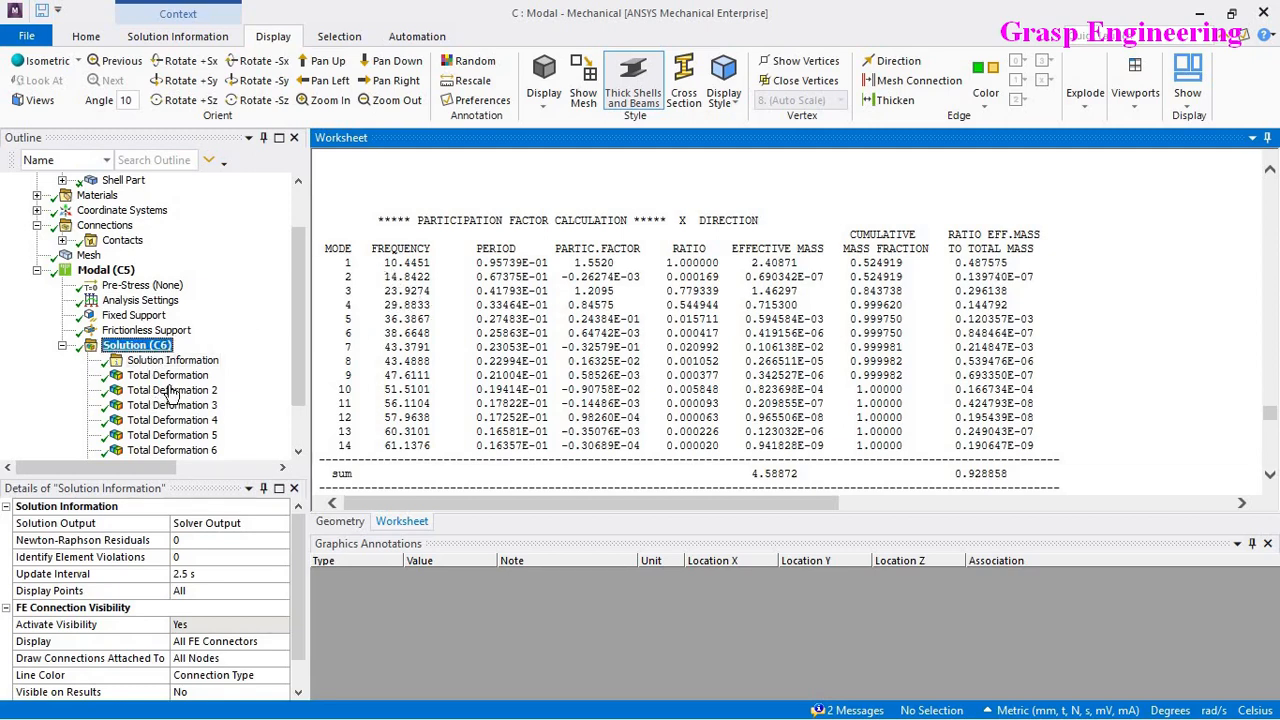
left_click(170, 390)
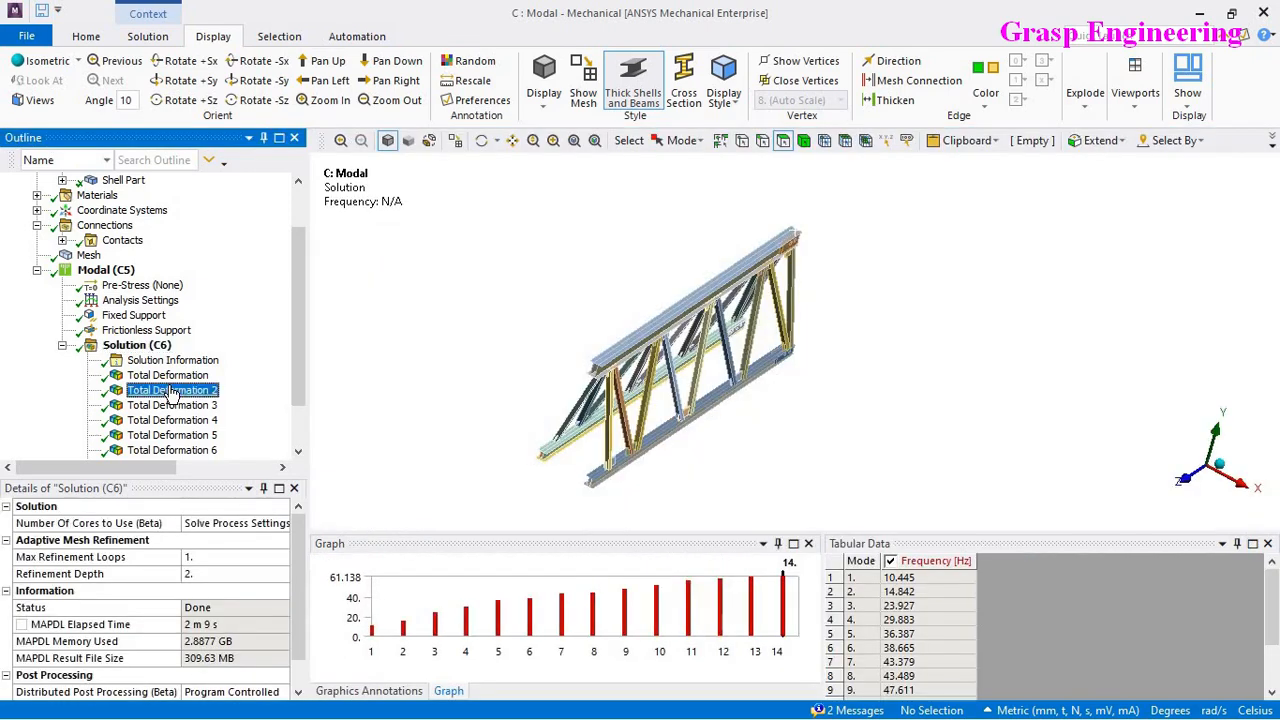
middle_click_drag(640, 350, 725, 377)
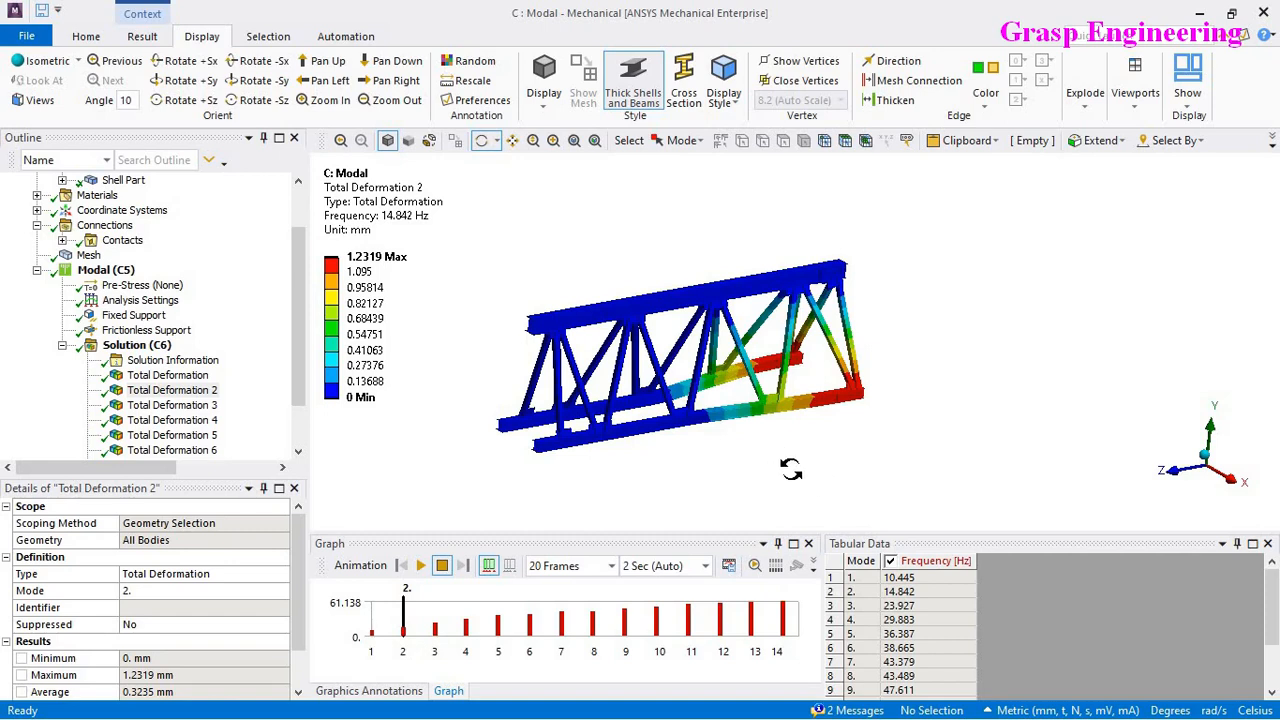
left_click(185, 405)
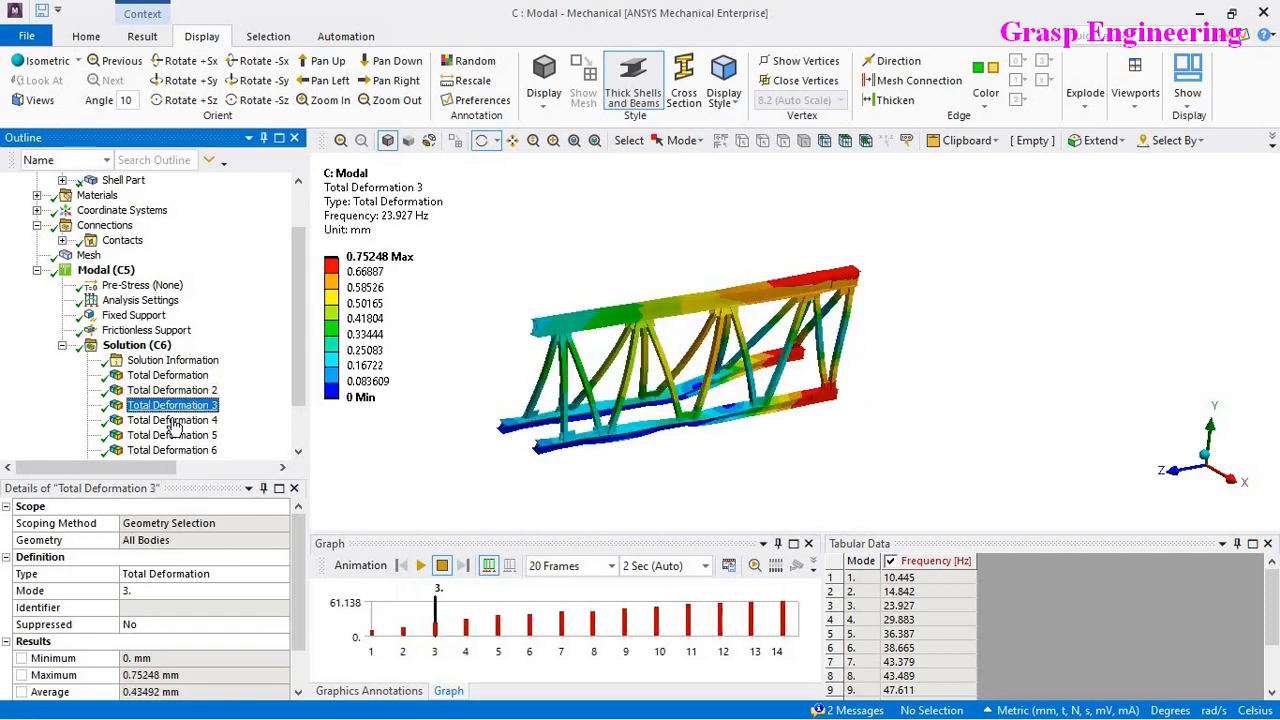
scroll(165, 395, "down", 1)
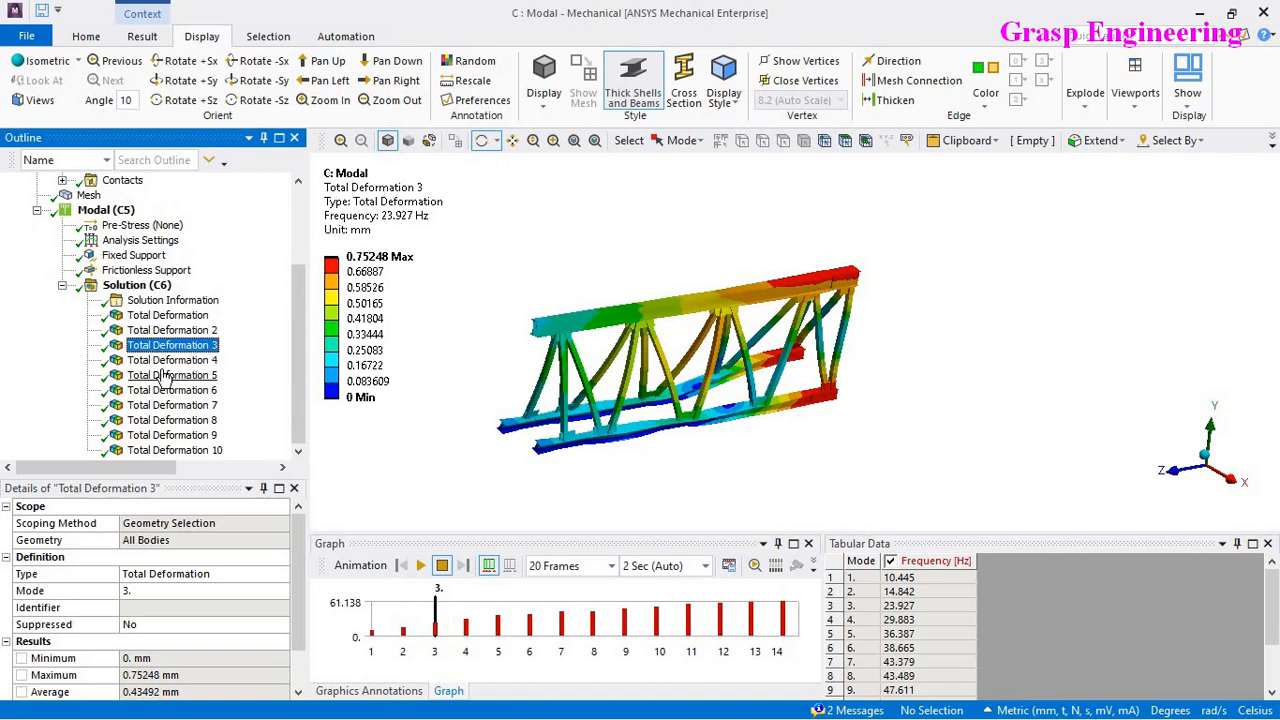
left_click(168, 375)
left_click(174, 364)
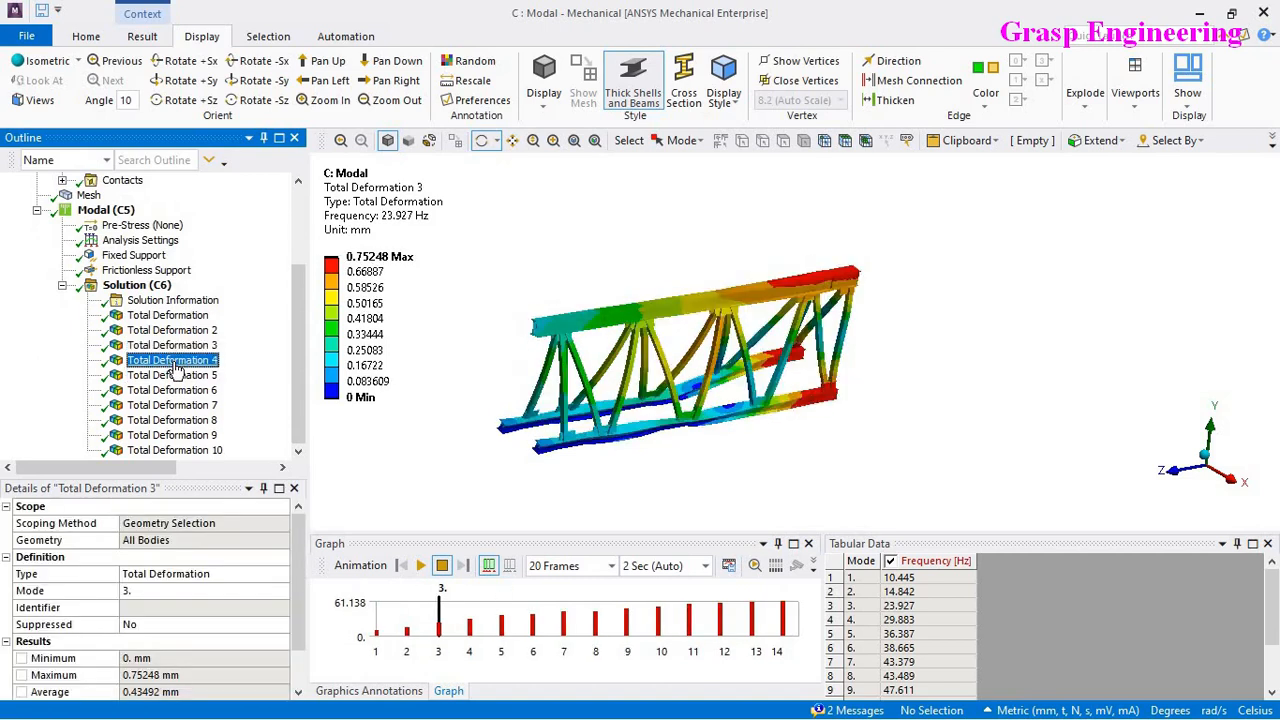
left_click_drag(635, 406, 643, 433)
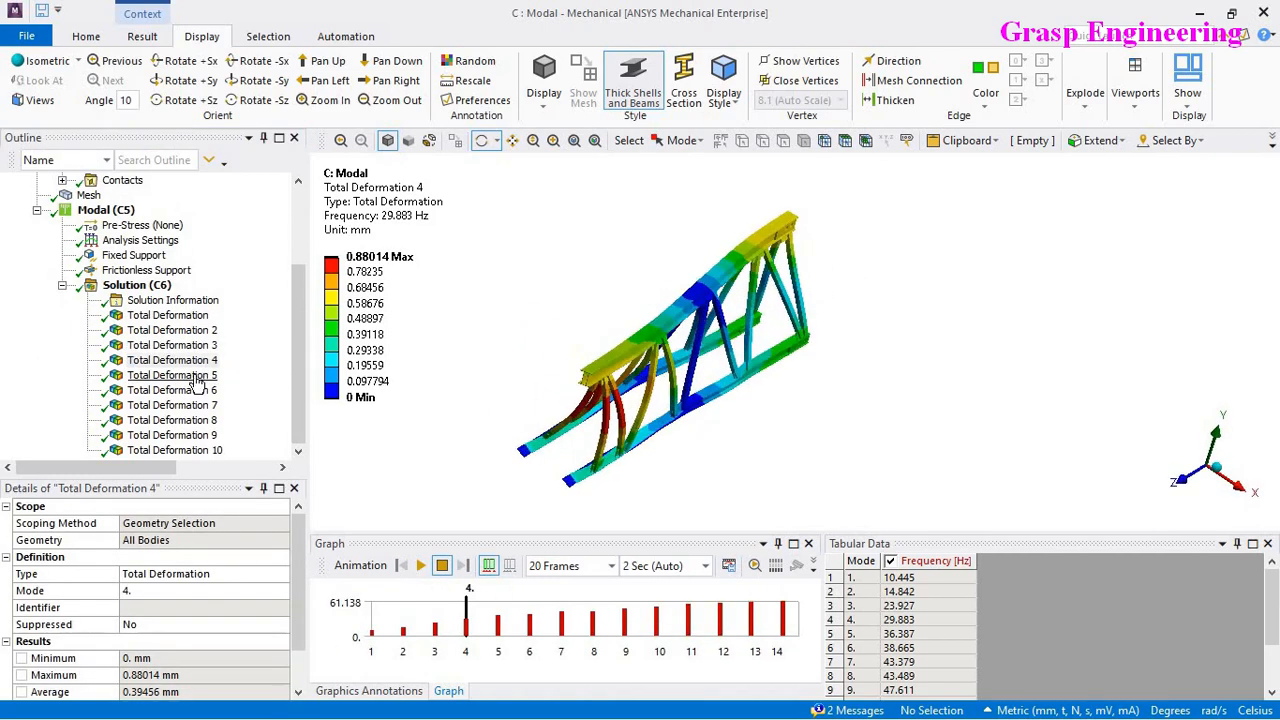
Step: Browse the total deformation results from mode 5 up to mode 10
left_click(170, 376)
left_click(165, 405)
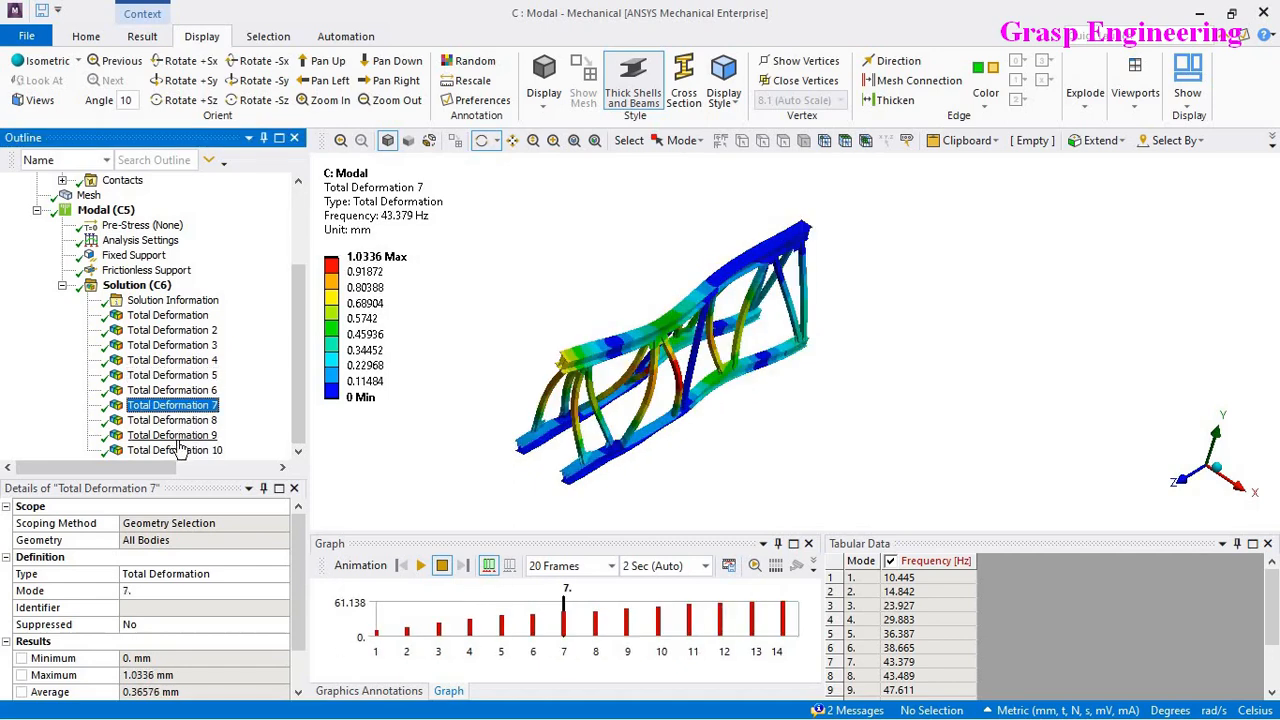
left_click(176, 436)
left_click(175, 450)
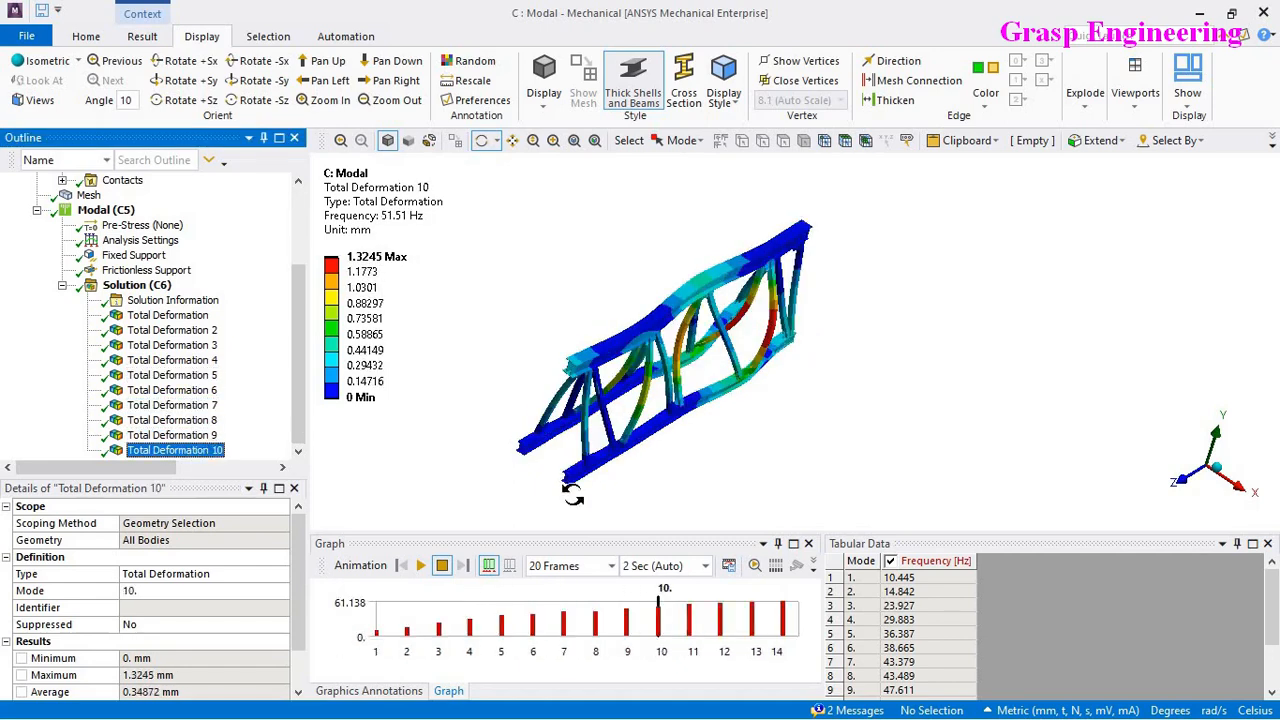
Step: Create mode shape results for modes 10 to 14 from the tabulated frequencies and evaluate all results
scroll(900, 645, "down", 2)
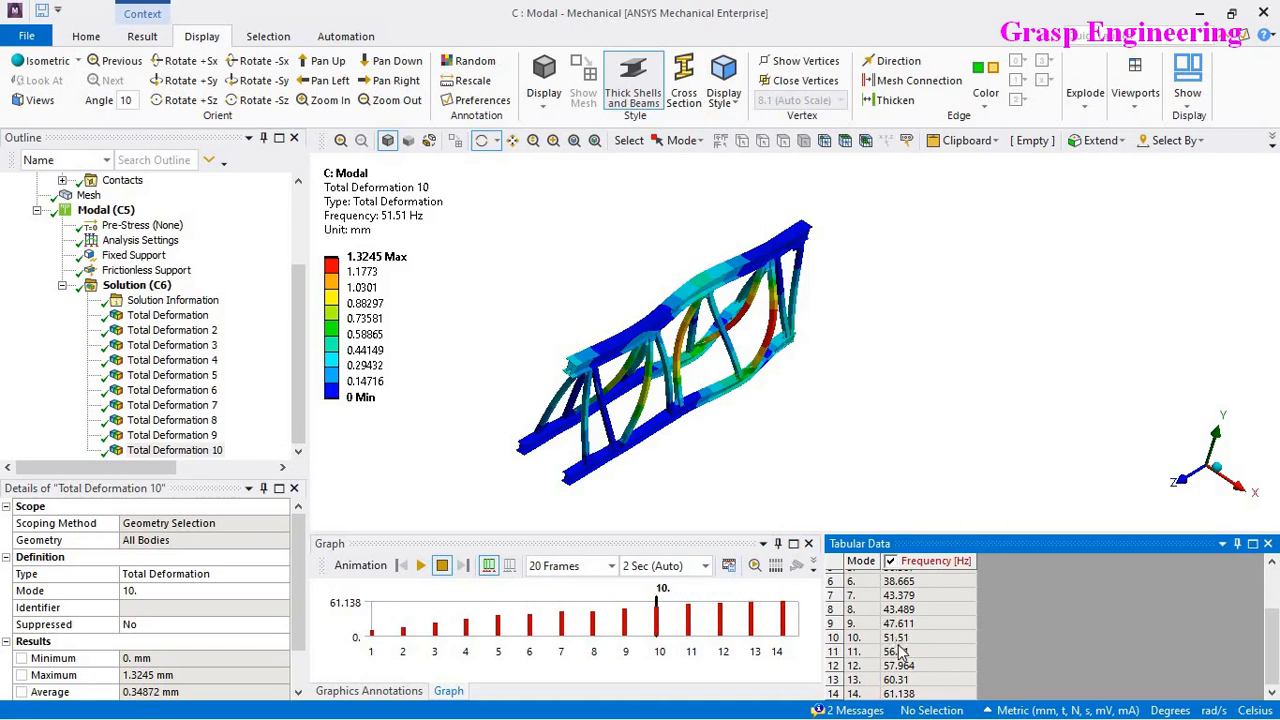
left_click_drag(899, 640, 912, 705)
right_click(912, 705)
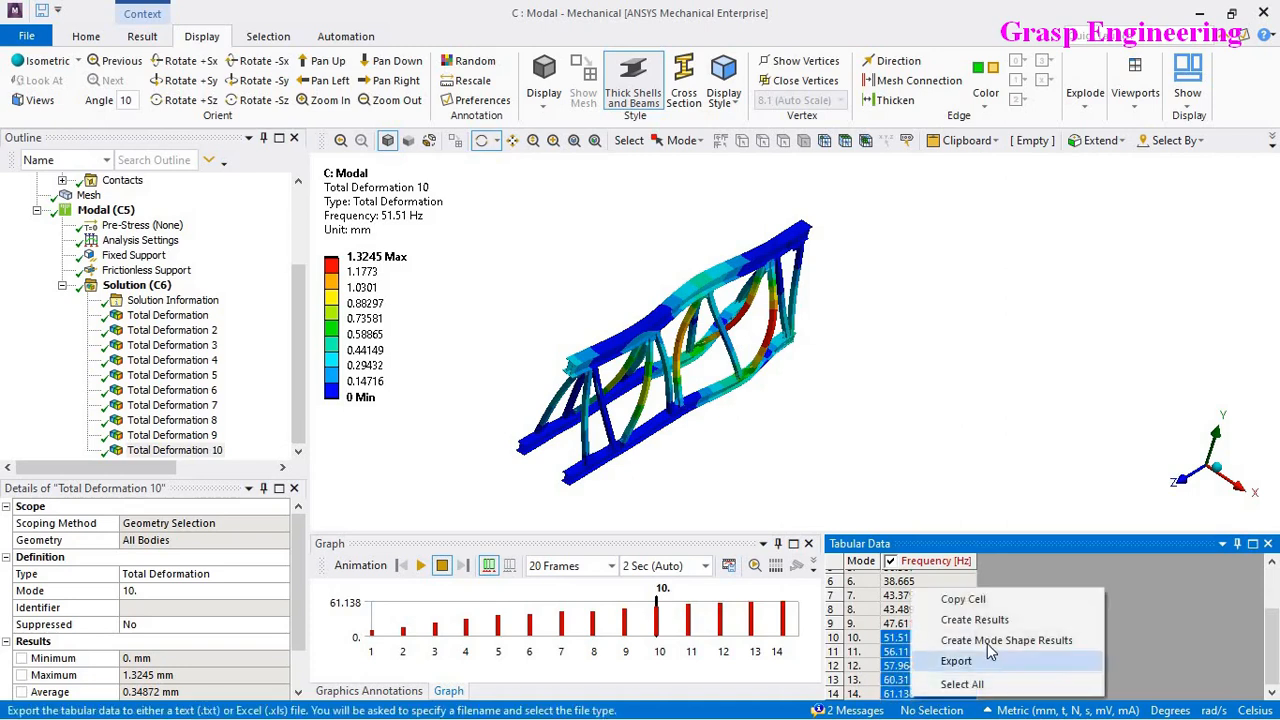
left_click(988, 645)
scroll(200, 437, "down", 2)
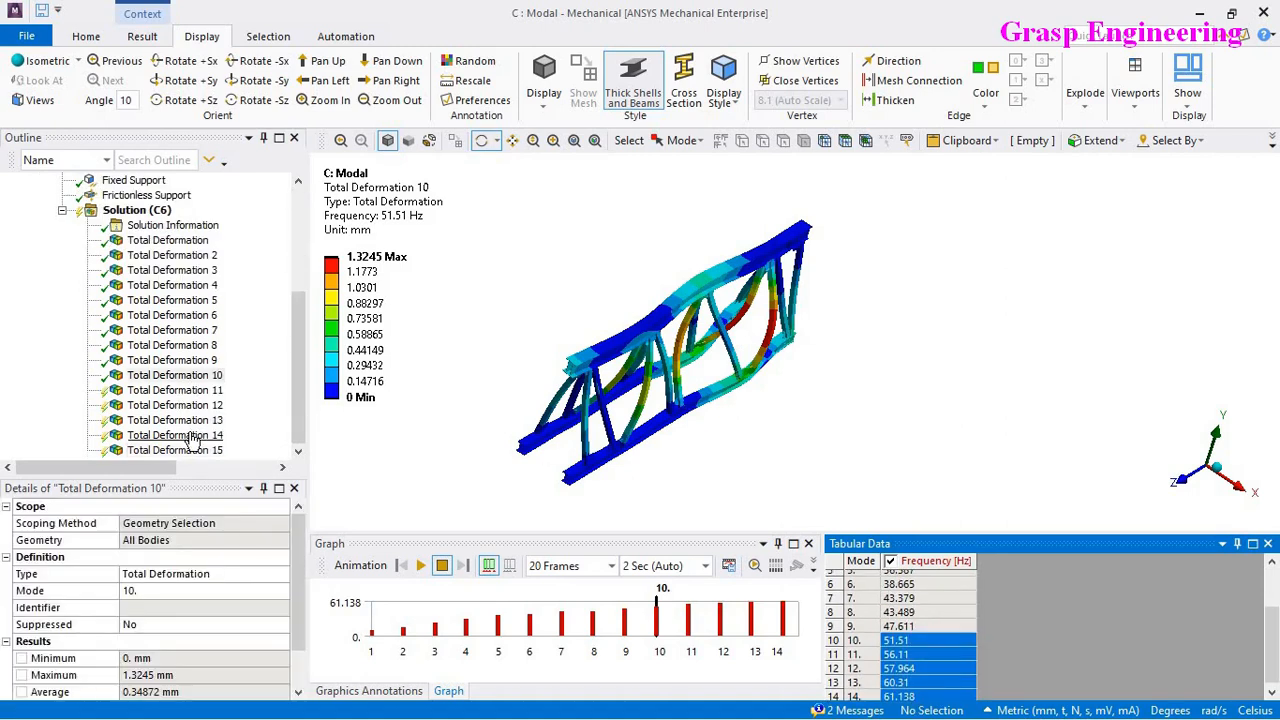
left_click(180, 435)
right_click(185, 435)
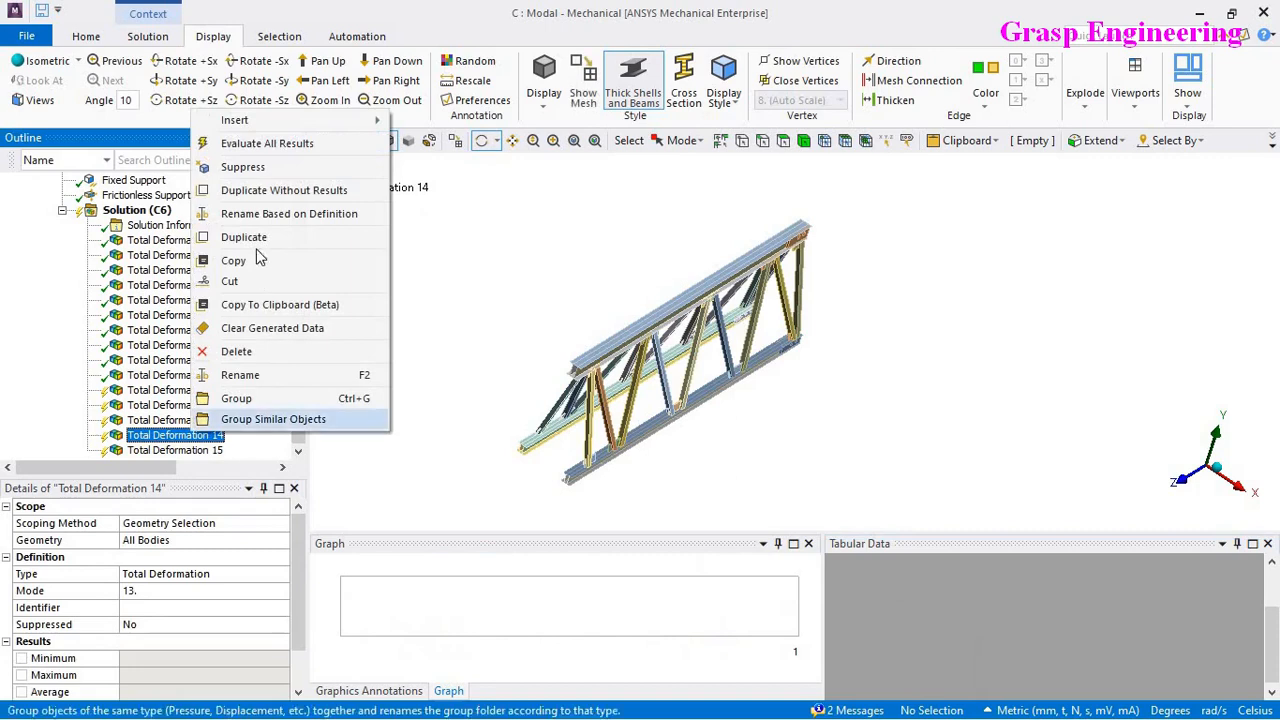
left_click(267, 145)
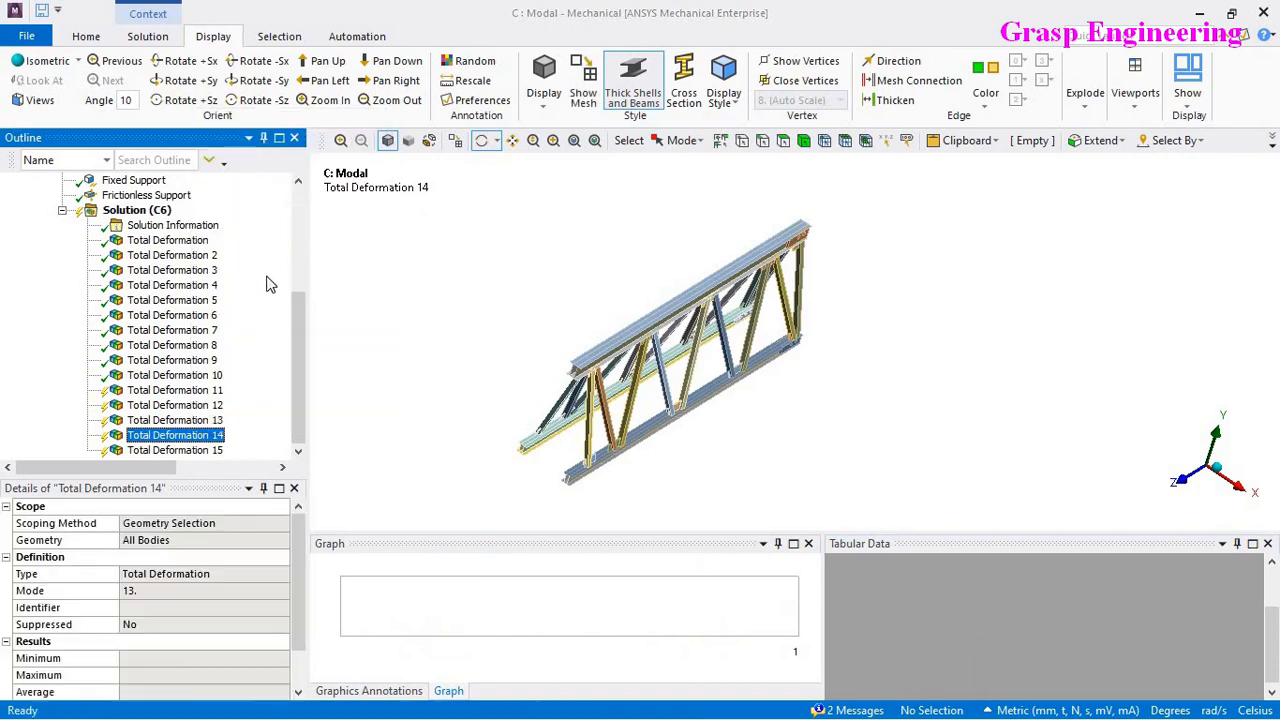
Step: Animate the mode 10 shape in Total Deformation 11 and view the new results for modes 11, 13 and 14
left_click(175, 390)
left_click_drag(675, 373, 715, 372)
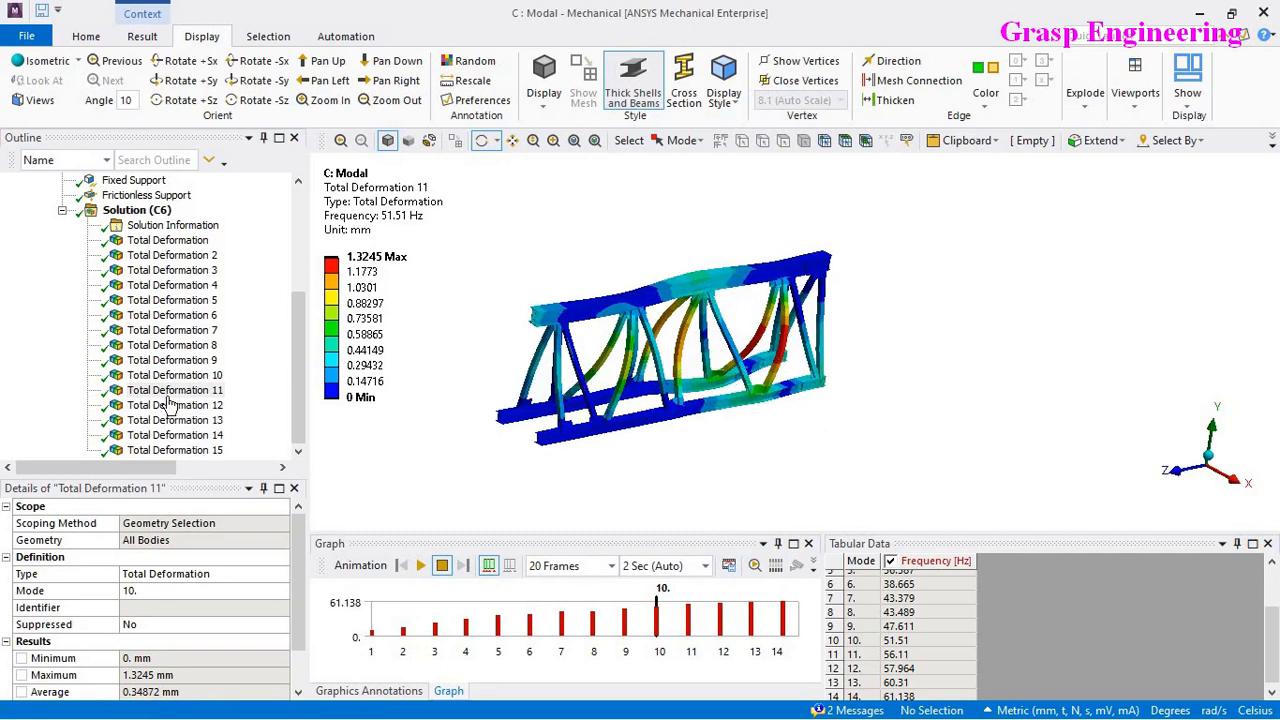
left_click(419, 566)
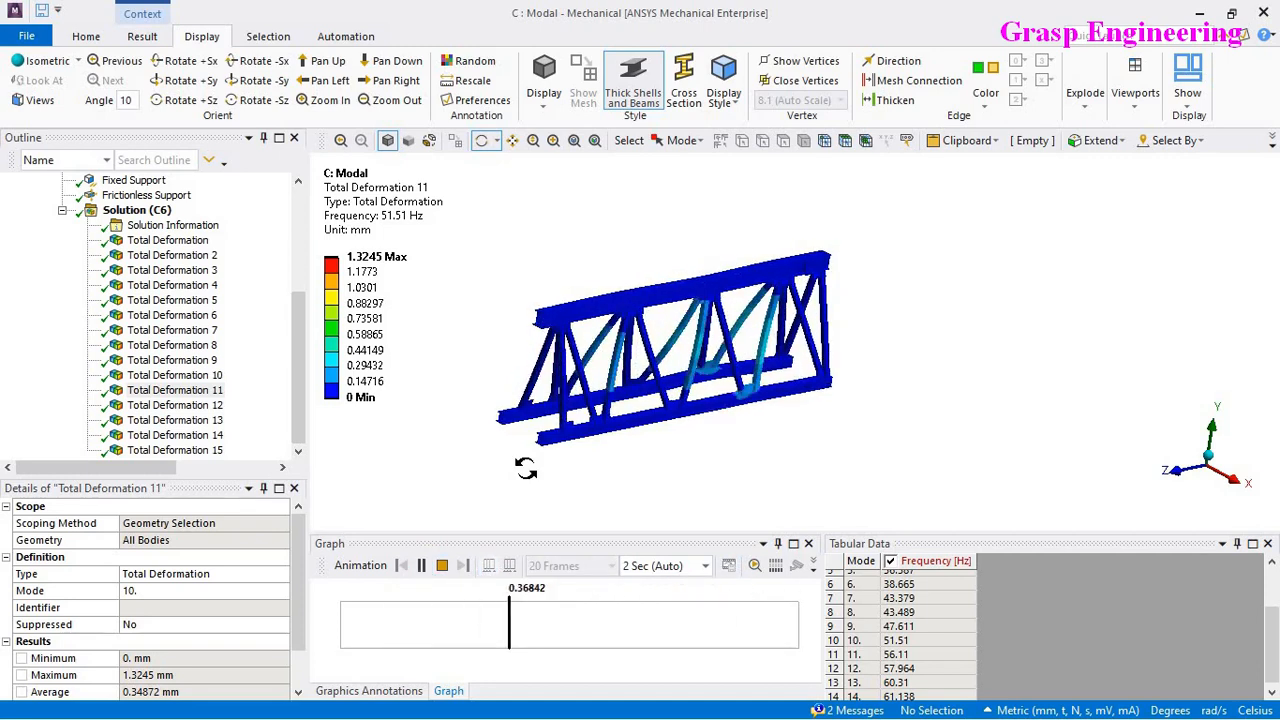
left_click(215, 406)
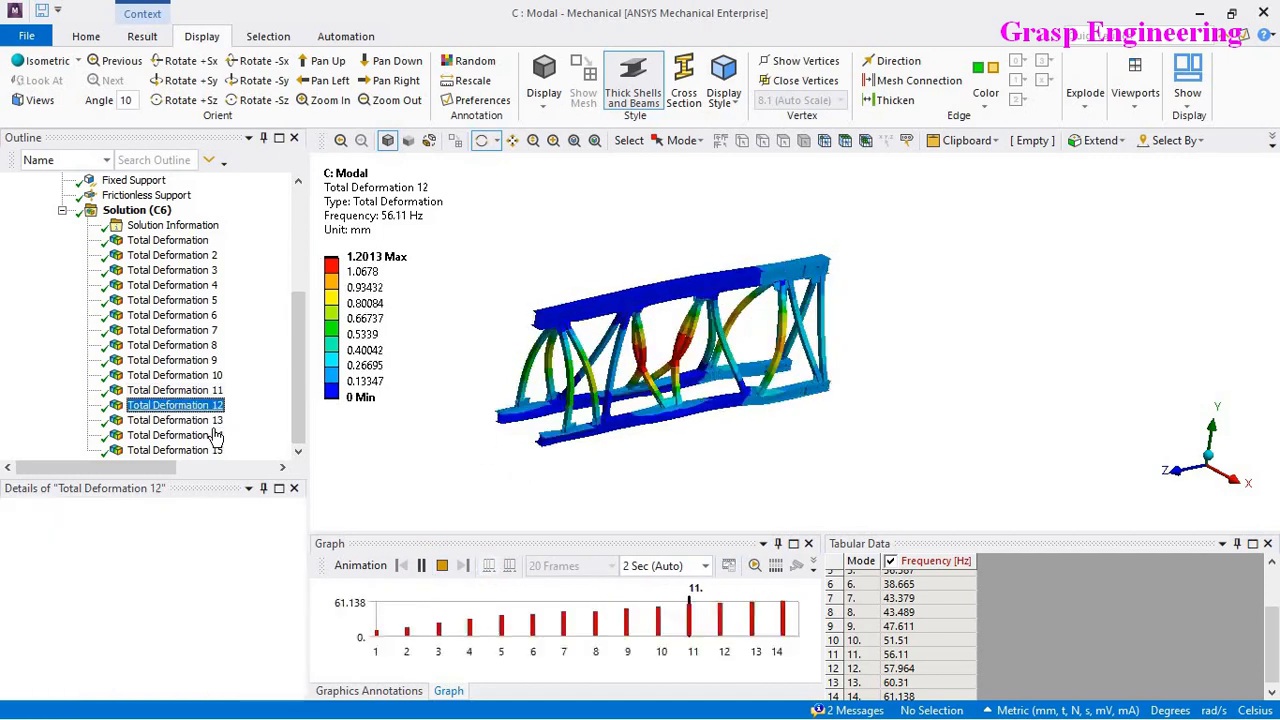
left_click(225, 436)
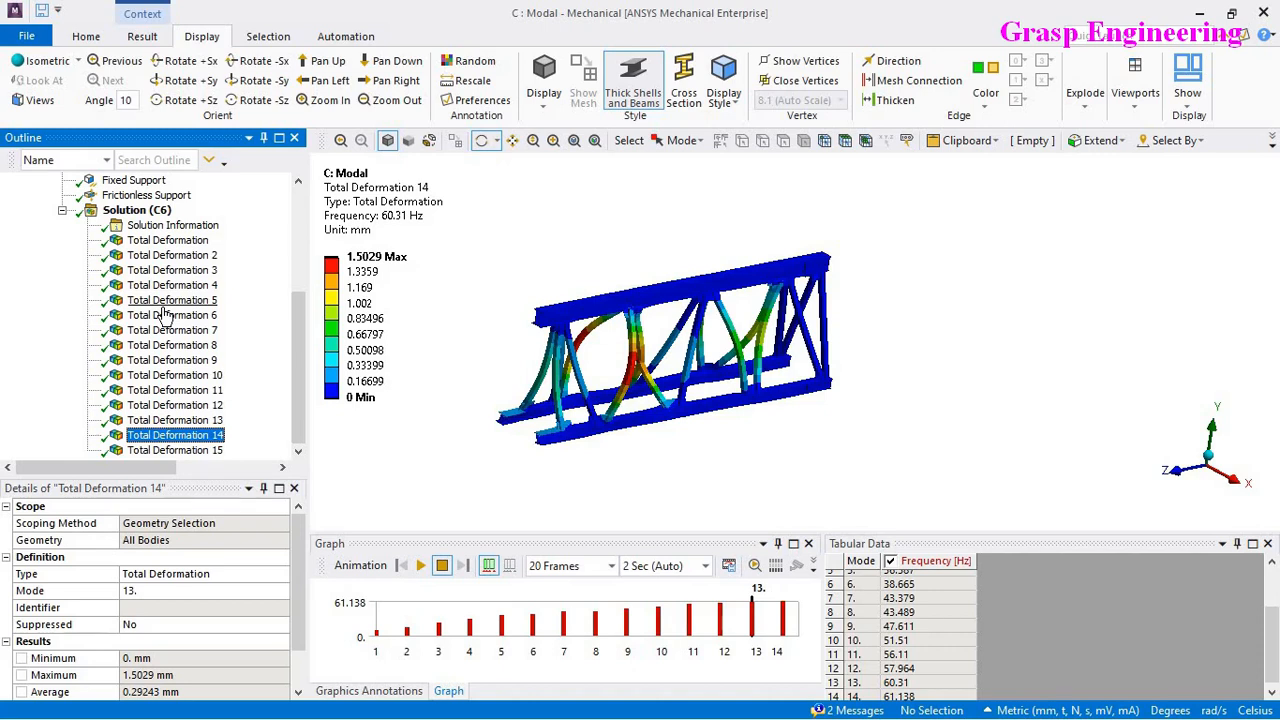
left_click(172, 451)
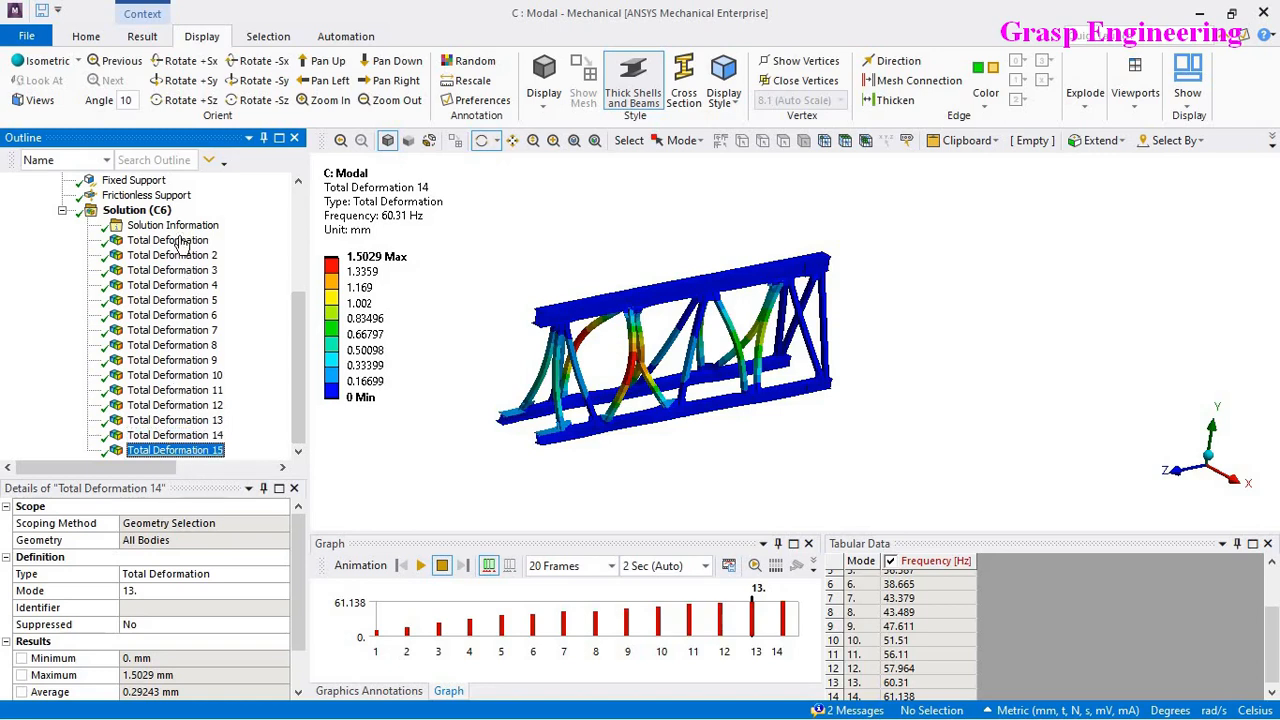
Step: Compare the summed ratios of effective mass to total mass in the X, Y and Z direction participation factor tables
left_click(170, 228)
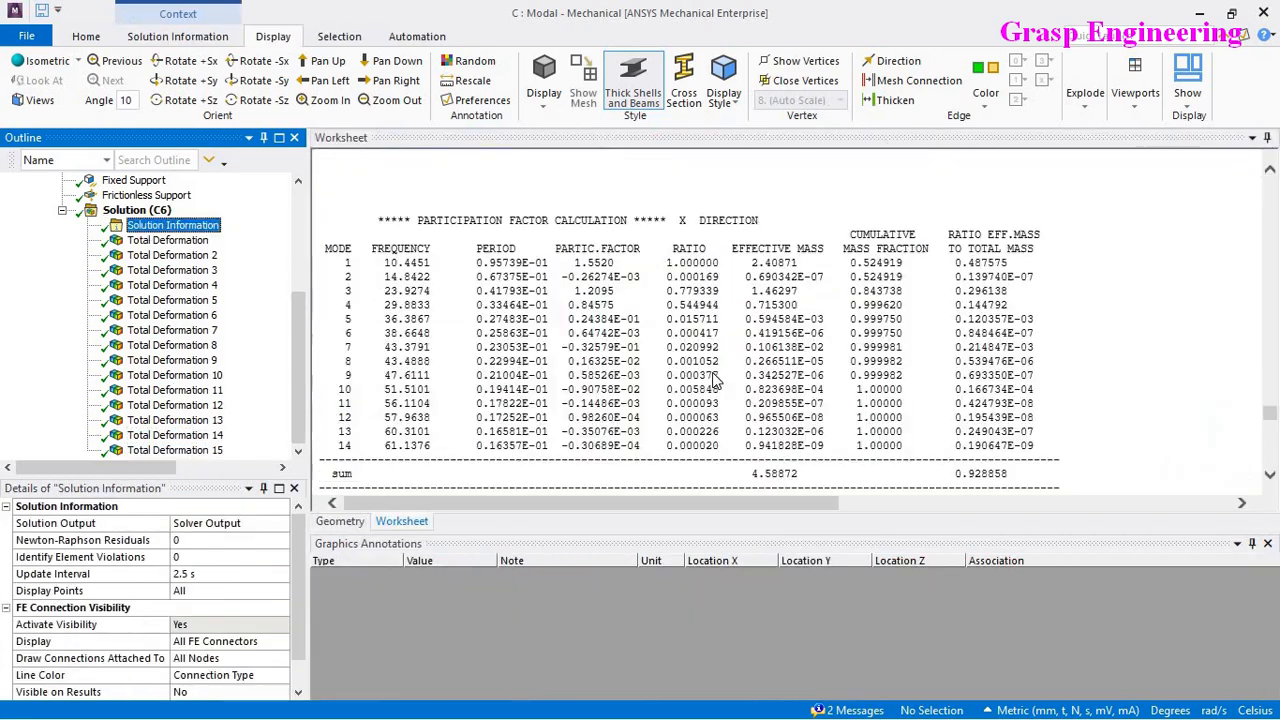
scroll(975, 395, "down", 3)
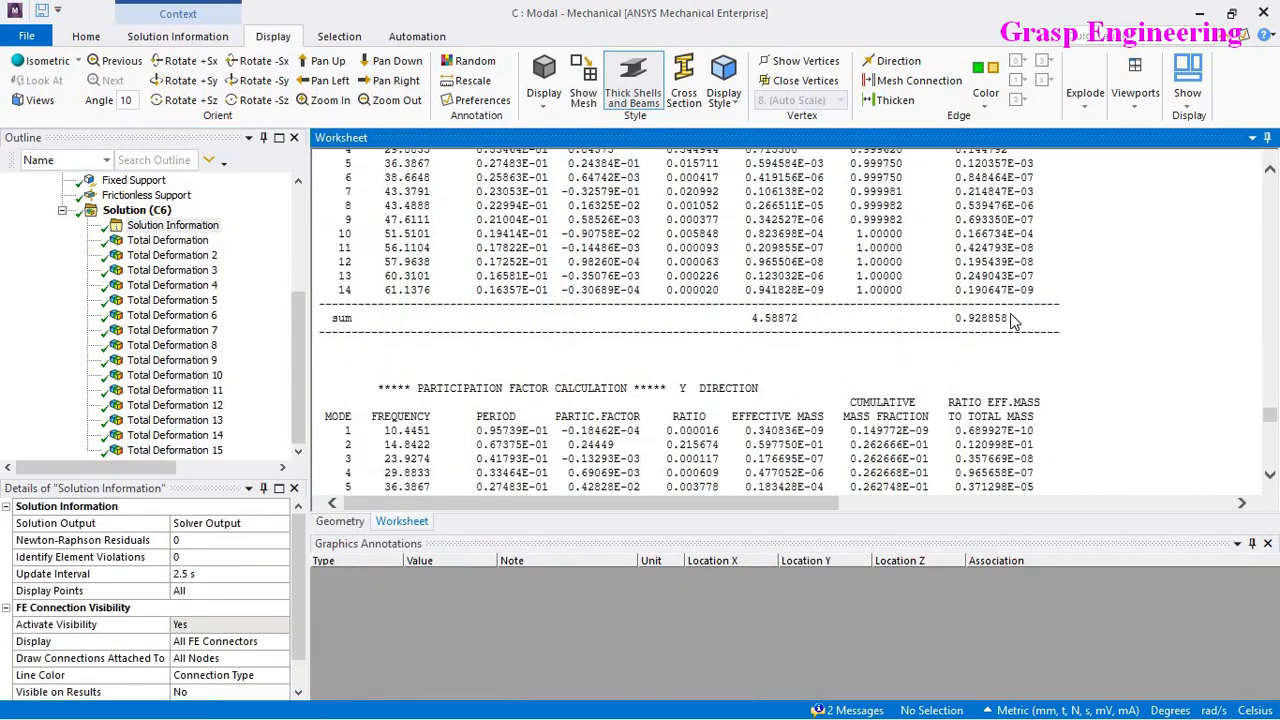
left_click_drag(1008, 318, 946, 330)
scroll(927, 373, "down", 7)
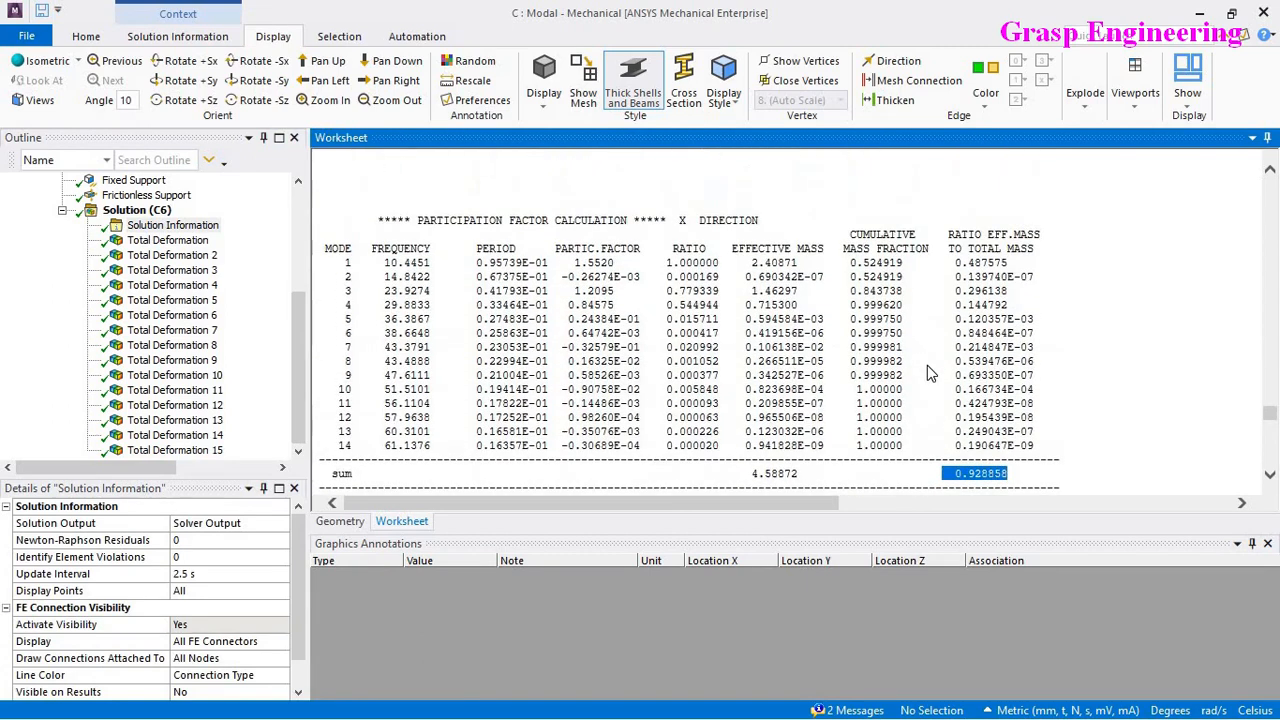
double_click(985, 338)
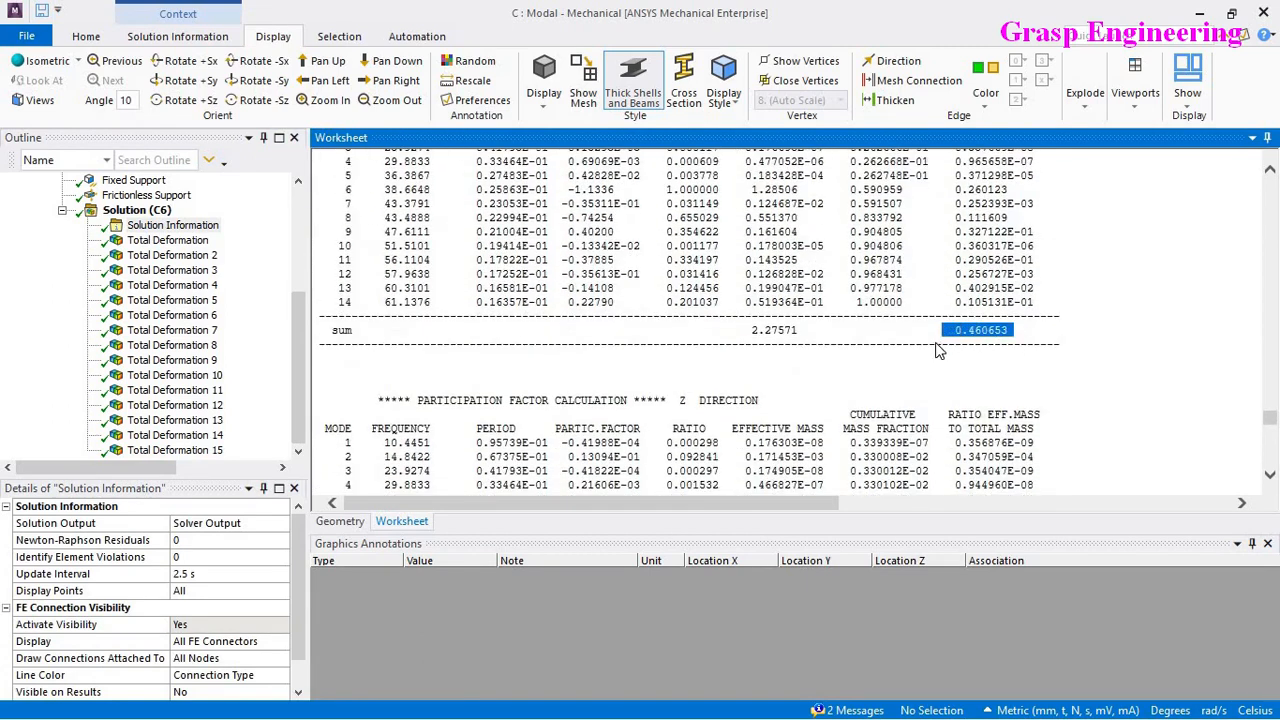
scroll(955, 374, "down", 5)
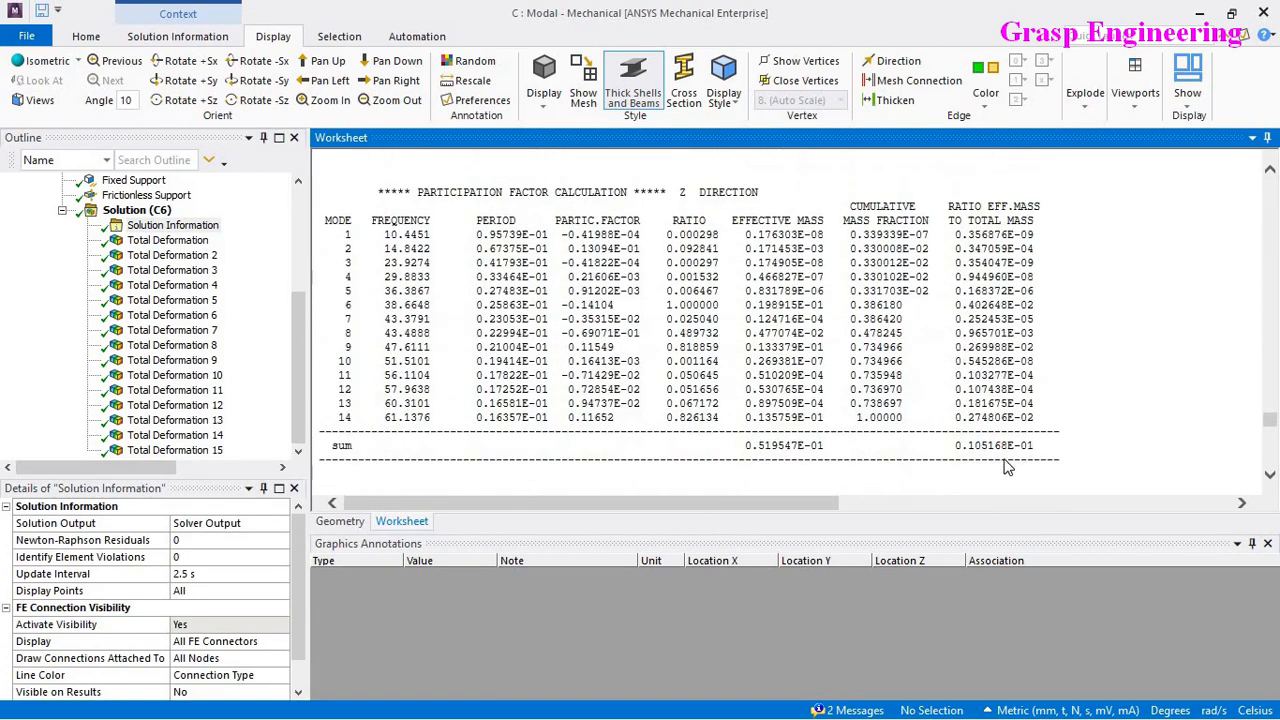
left_click_drag(1037, 451, 948, 452)
Step: Check the rotational participation factors, recheck the Z, Y and X direction tables, and return to the Solution's modal frequency overview
scroll(948, 452, "down", 12)
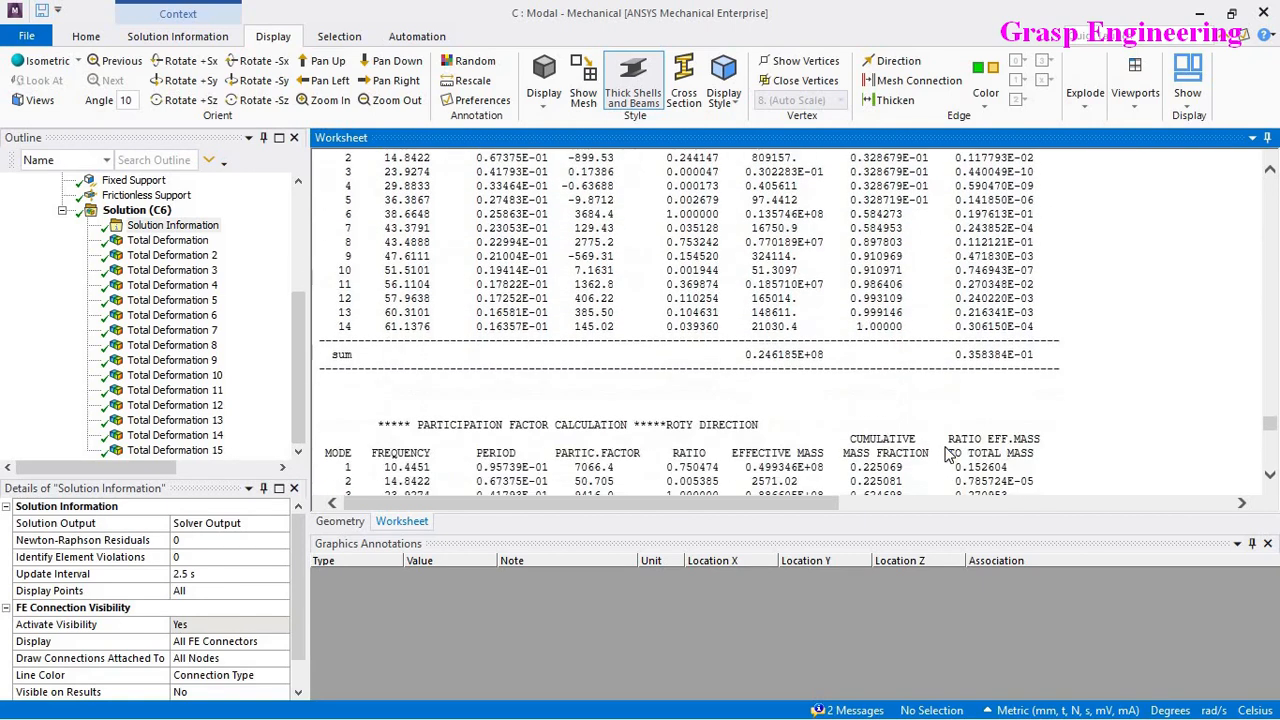
scroll(948, 452, "up", 7)
scroll(948, 452, "up", 5)
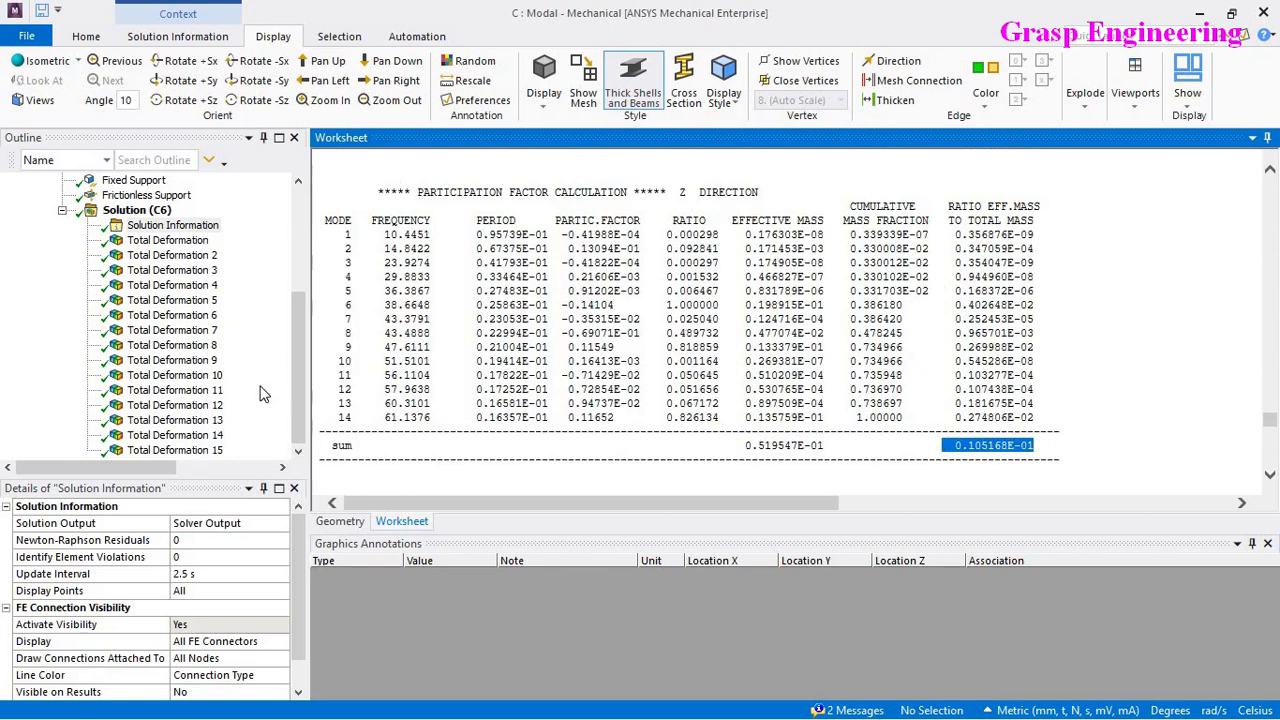
scroll(546, 382, "up", 9)
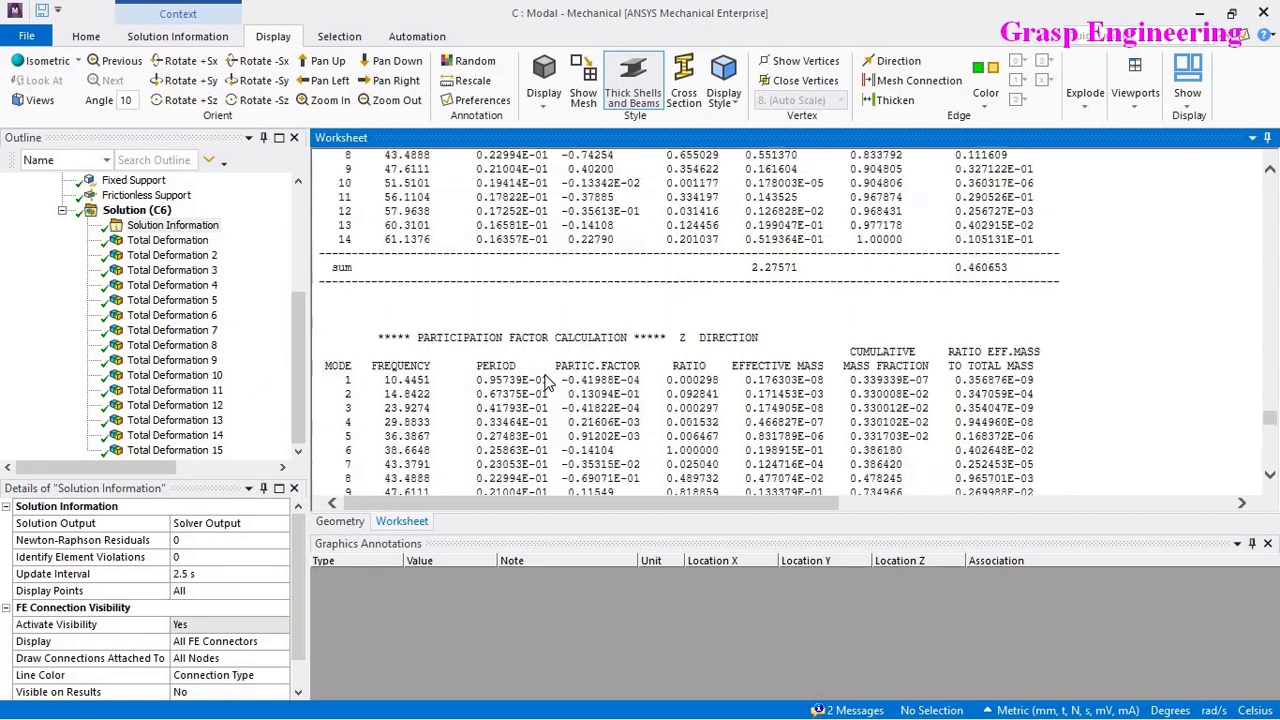
scroll(546, 382, "up", 4)
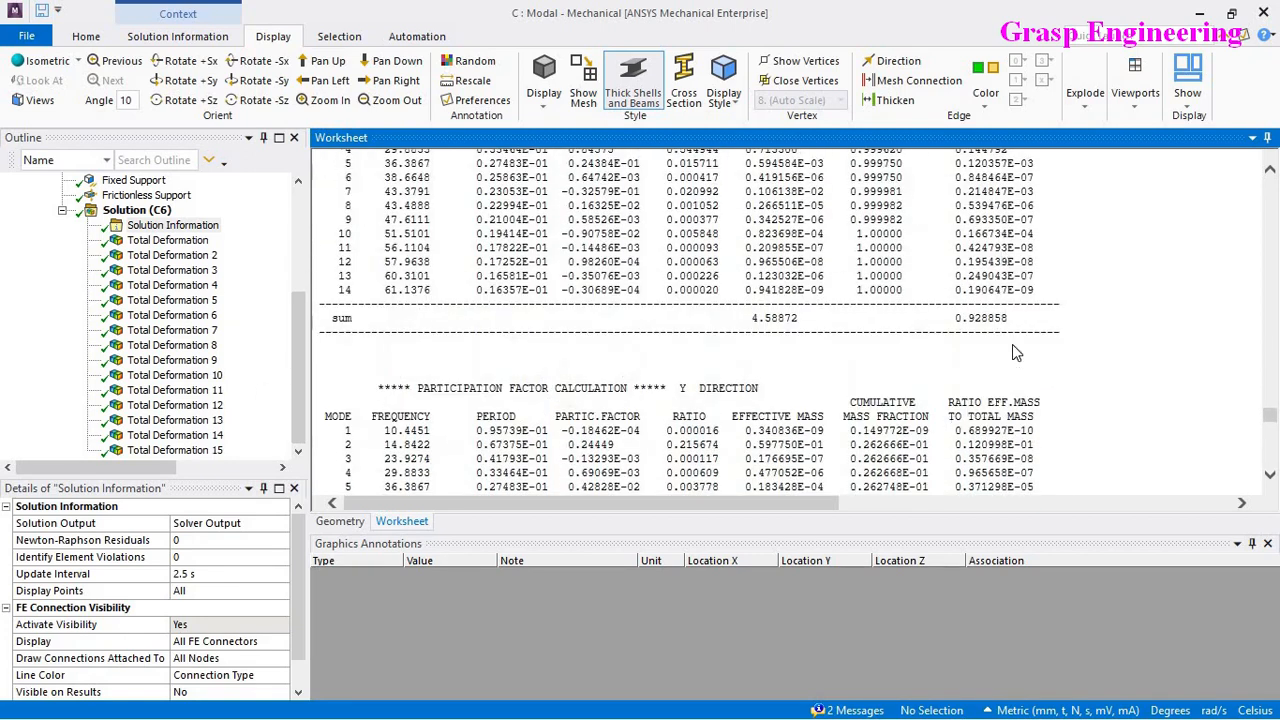
scroll(1015, 355, "down", 3)
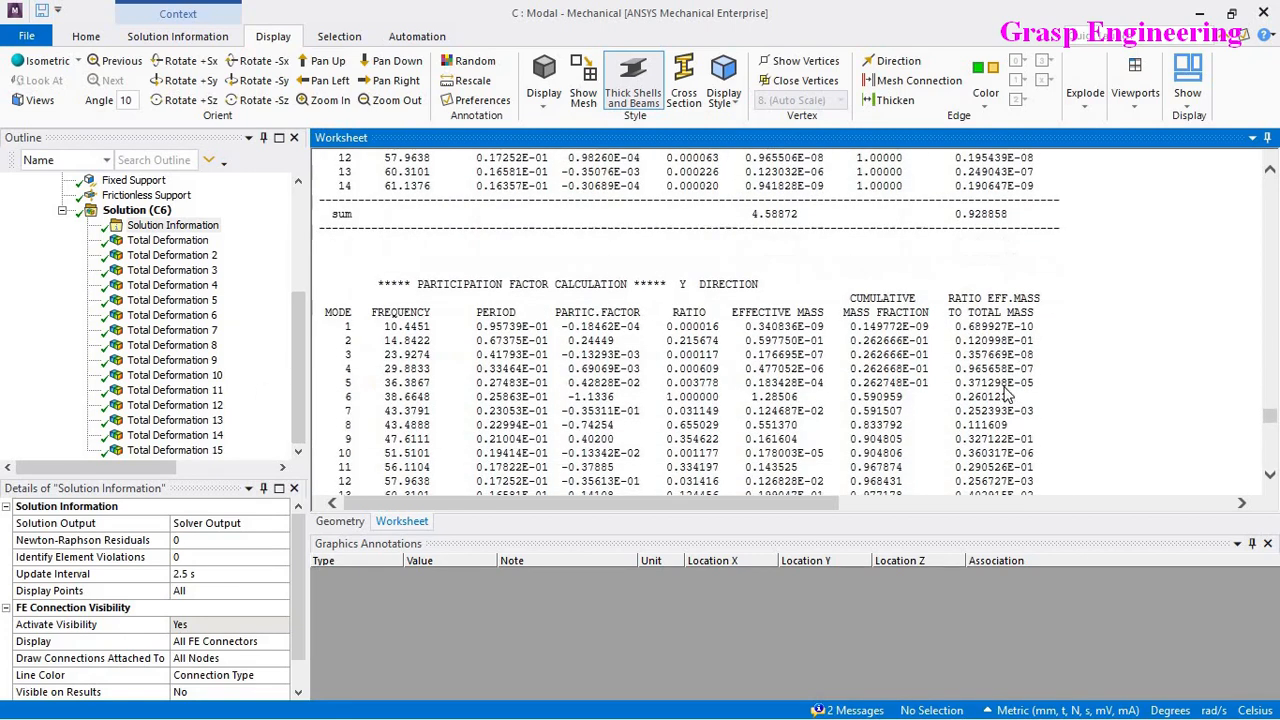
left_click(138, 215)
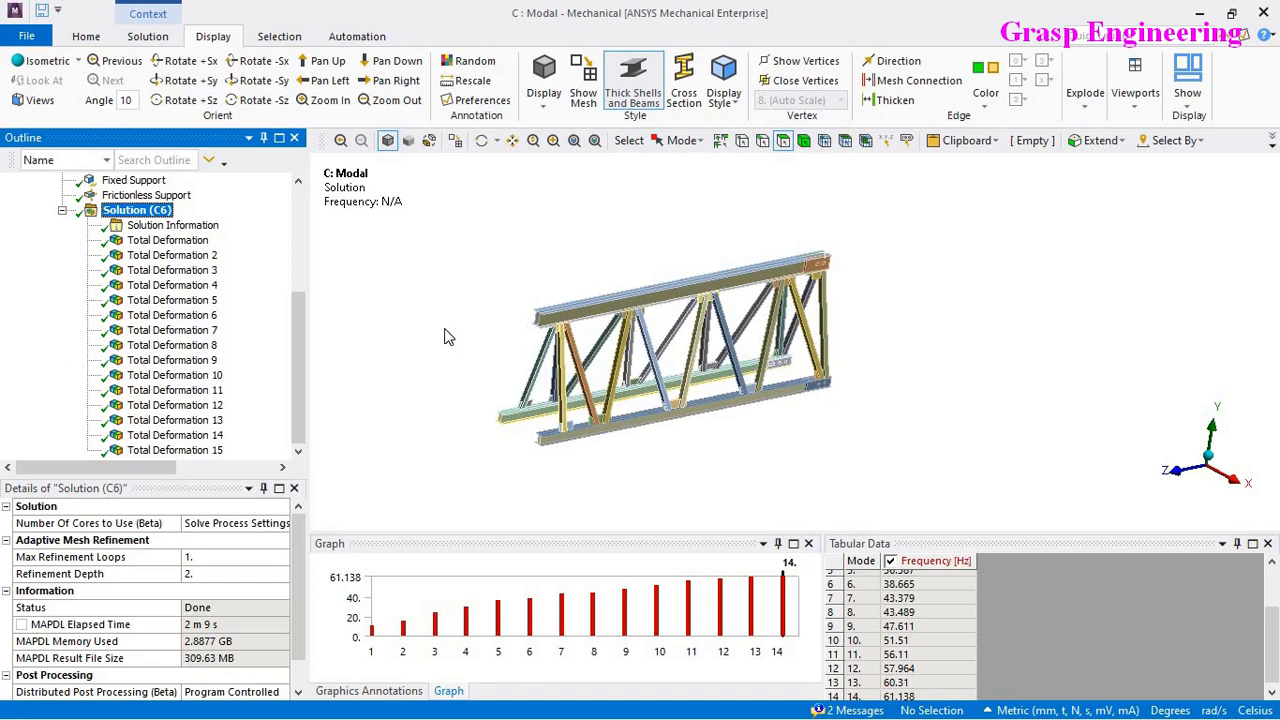
Step: Review the modal Analysis Settings for the mode limit and frequency search range, and look through the list of Total Deformation results
scroll(210, 372, "up", 5)
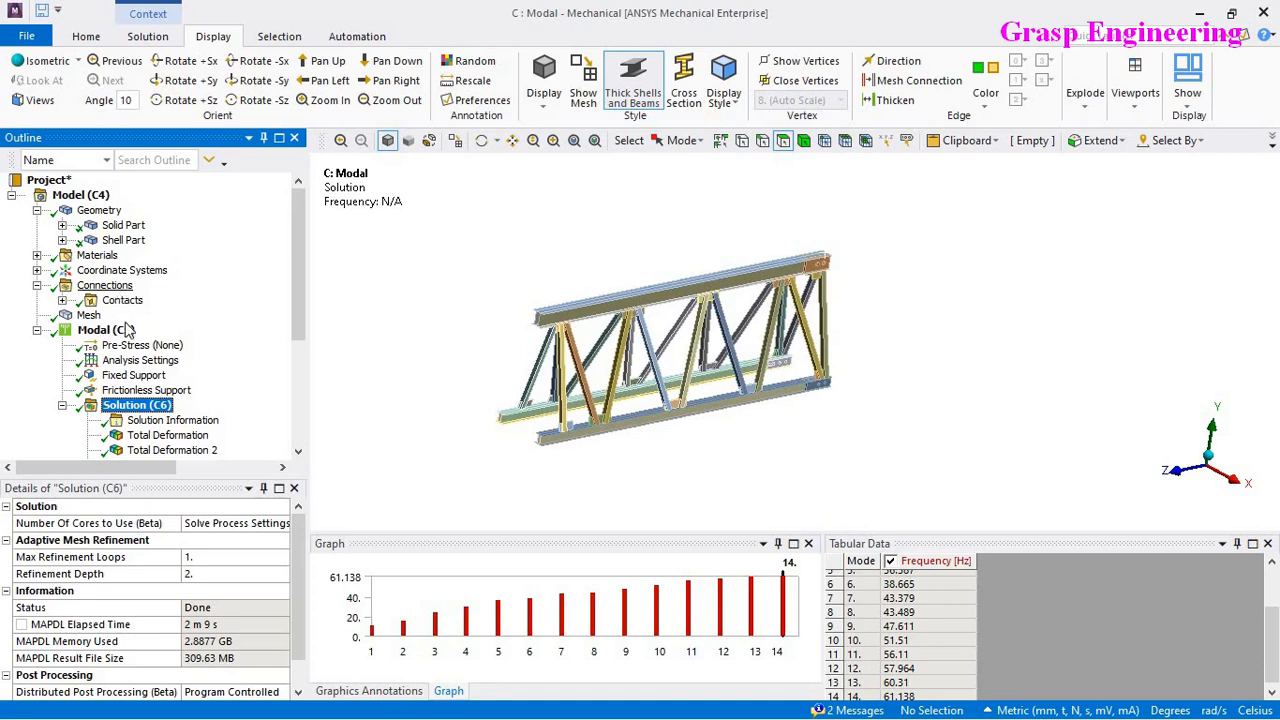
left_click(138, 360)
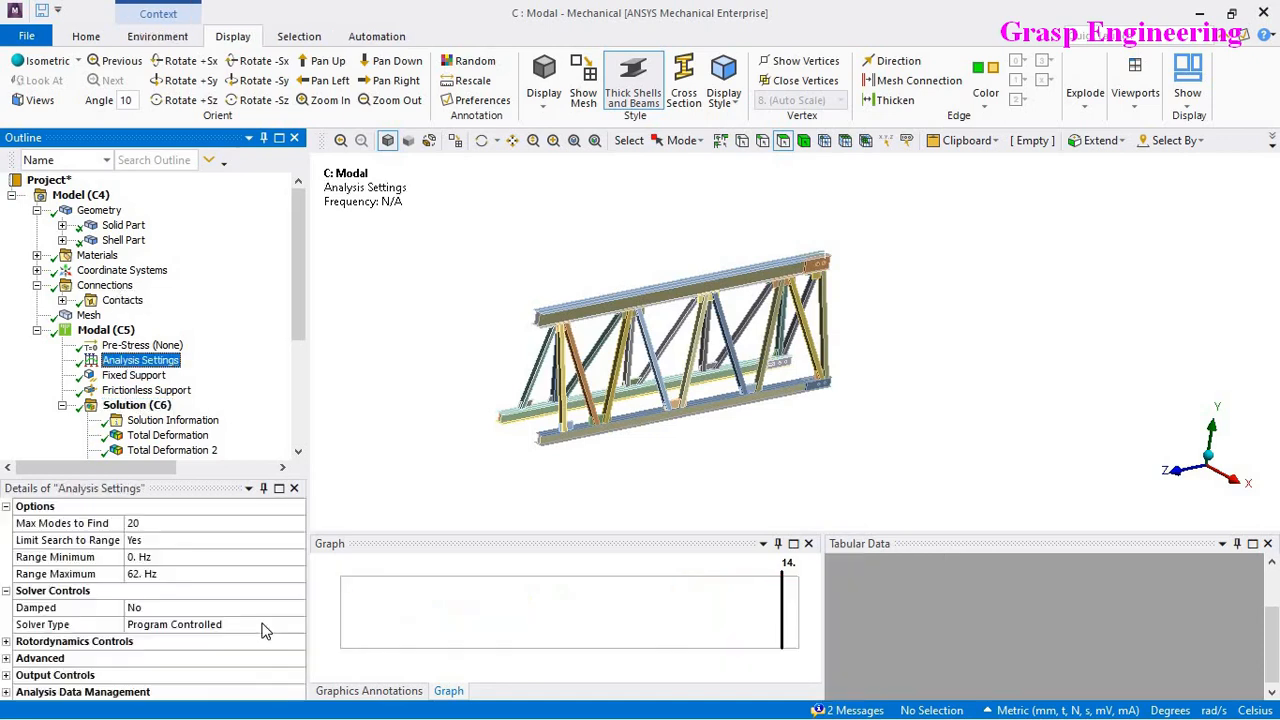
scroll(175, 410, "down", 3)
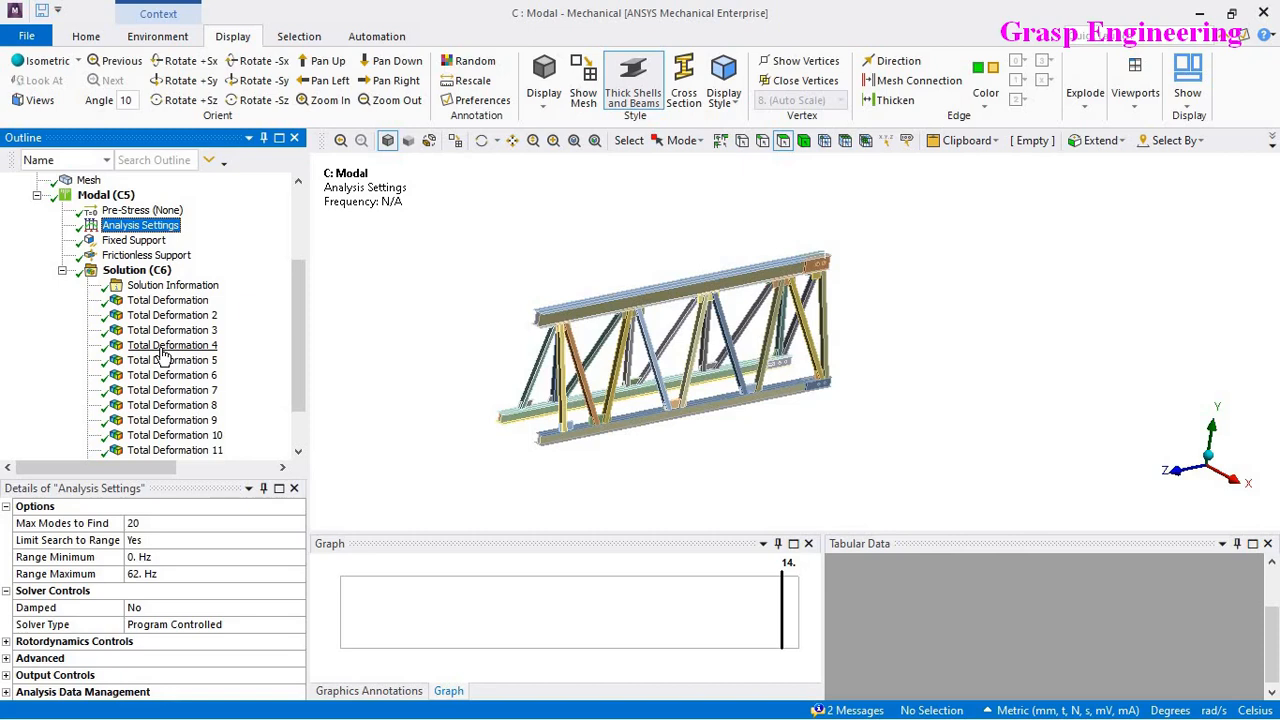
scroll(160, 355, "down", 2)
scroll(163, 378, "up", 3)
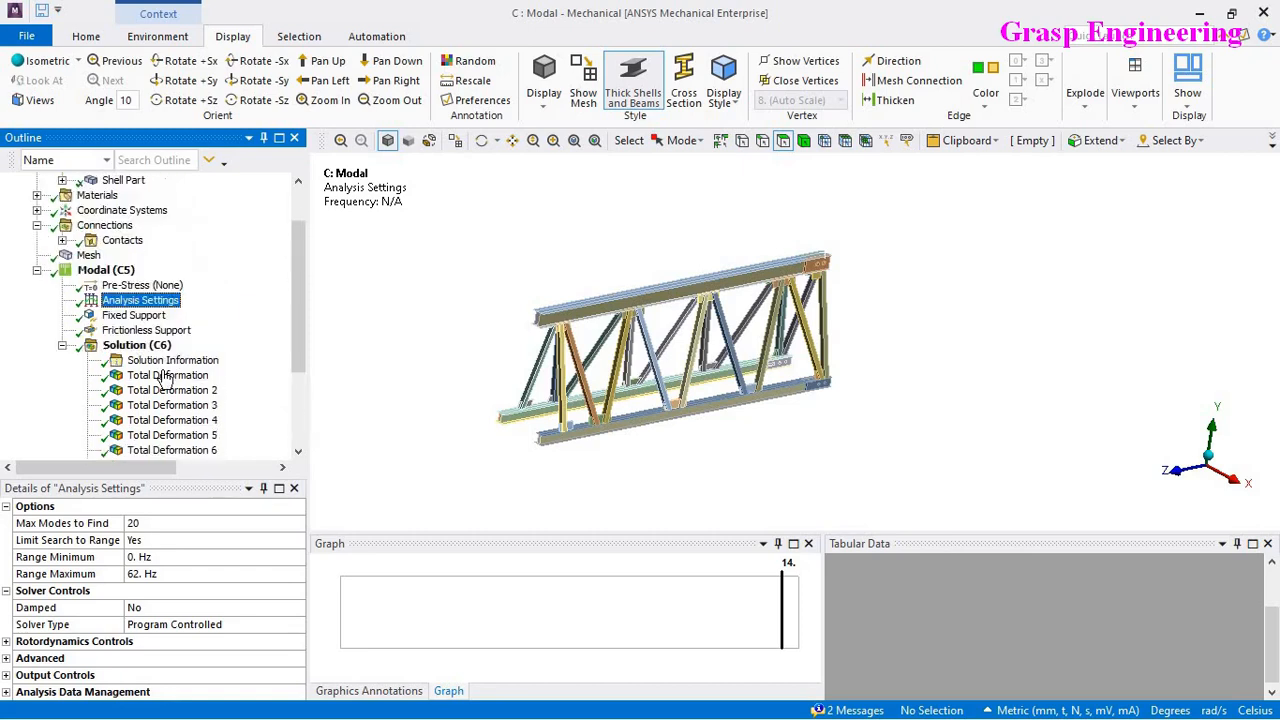
scroll(200, 453, "down", 3)
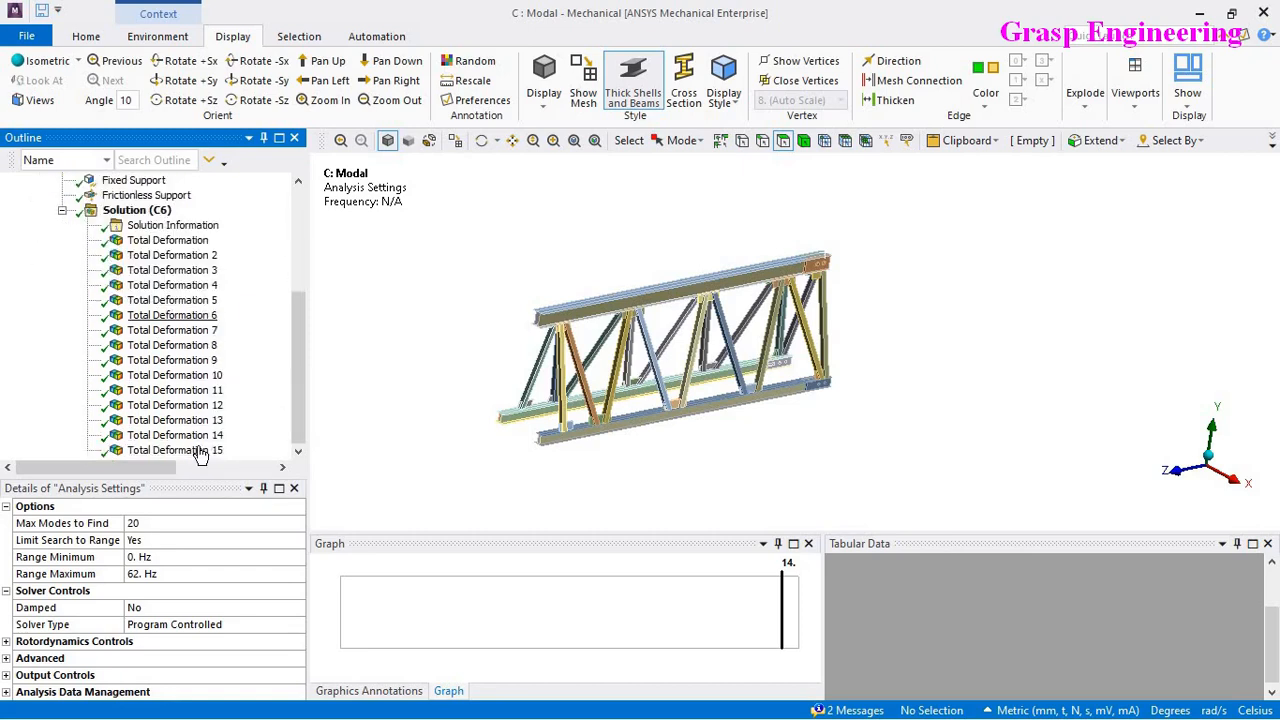
scroll(200, 453, "up", 4)
scroll(200, 453, "down", 3)
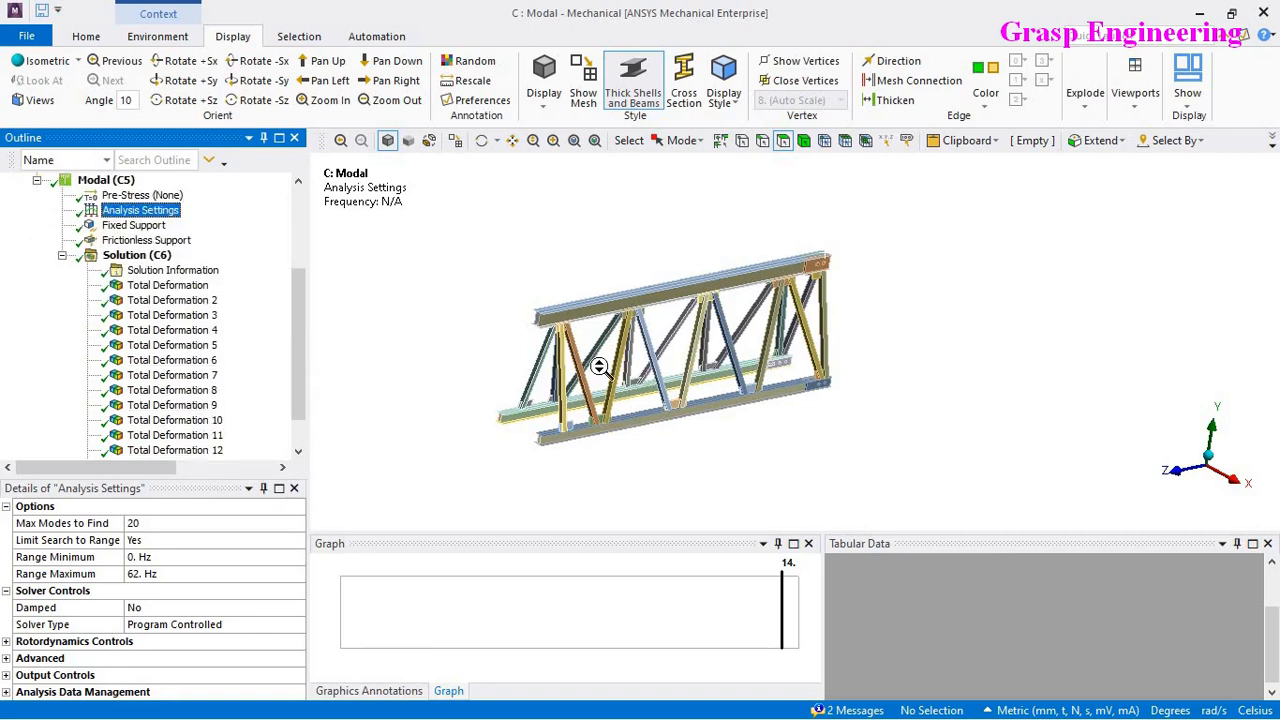
Step: Take a slightly closer look at the truss model and display the Solution's modal frequency graph and table again
scroll(600, 368, "down", 3)
scroll(580, 373, "up", 3)
scroll(580, 378, "up", 1)
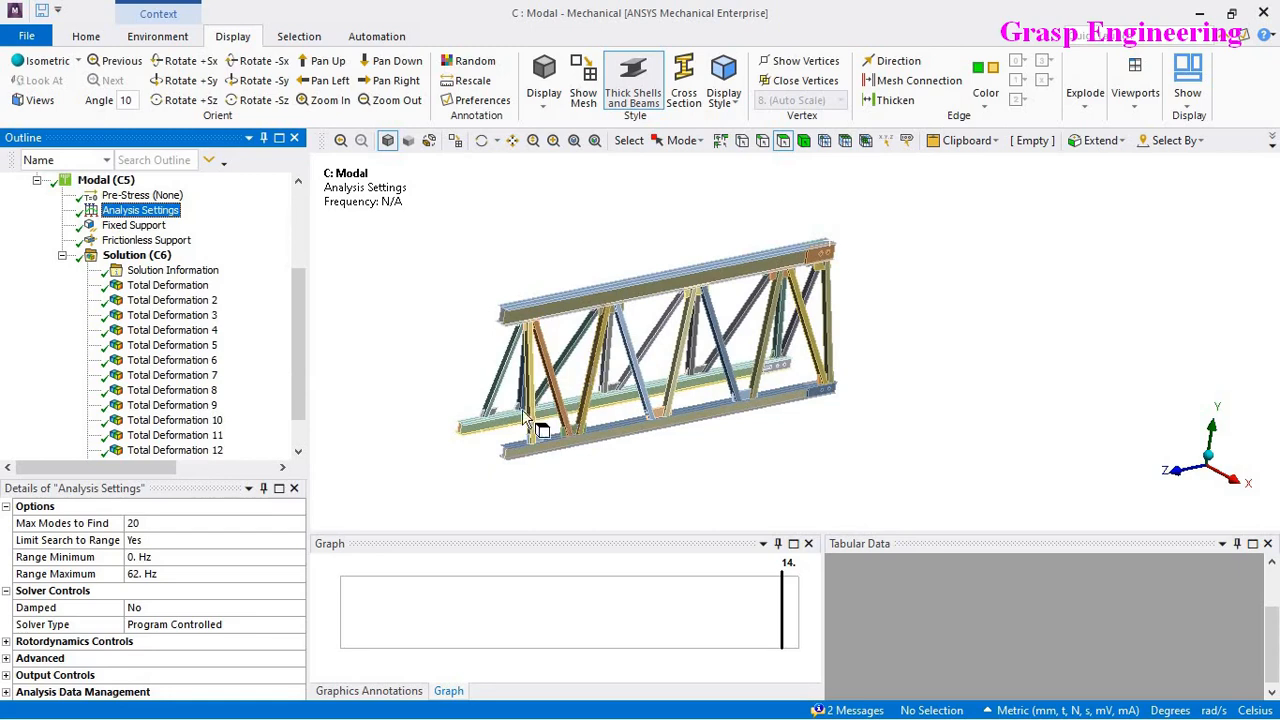
left_click(414, 414)
left_click(150, 257)
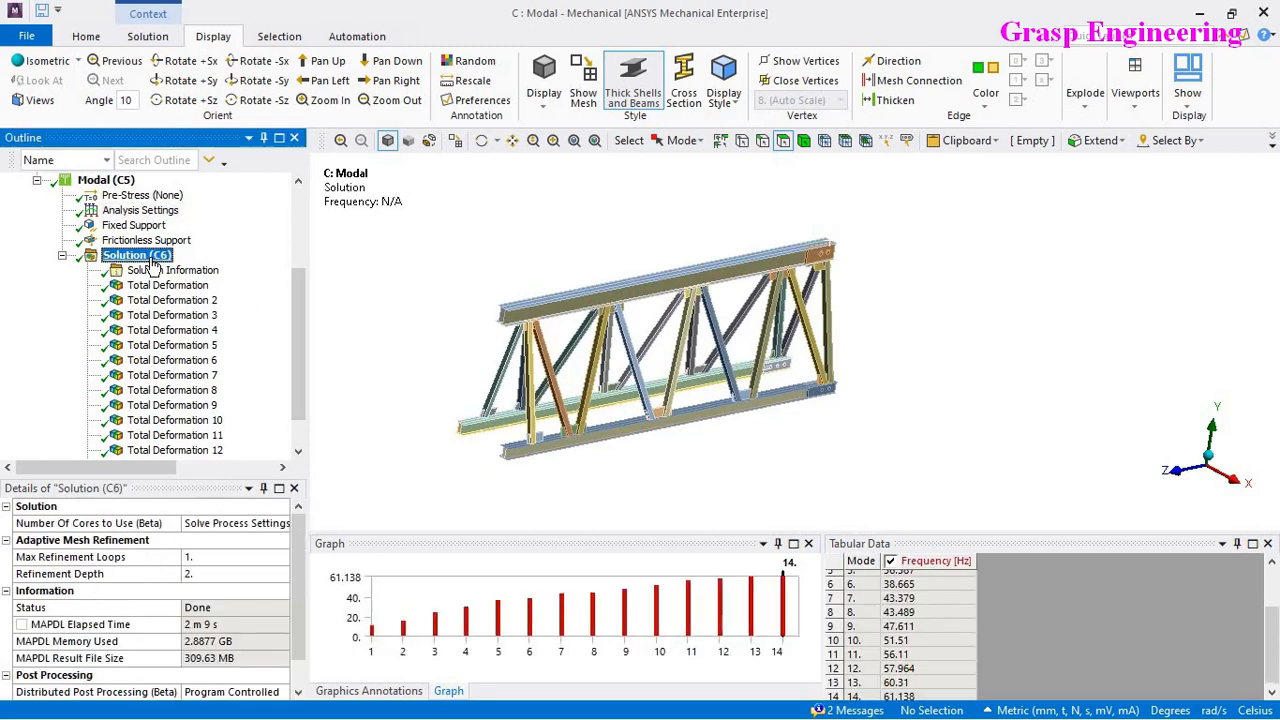